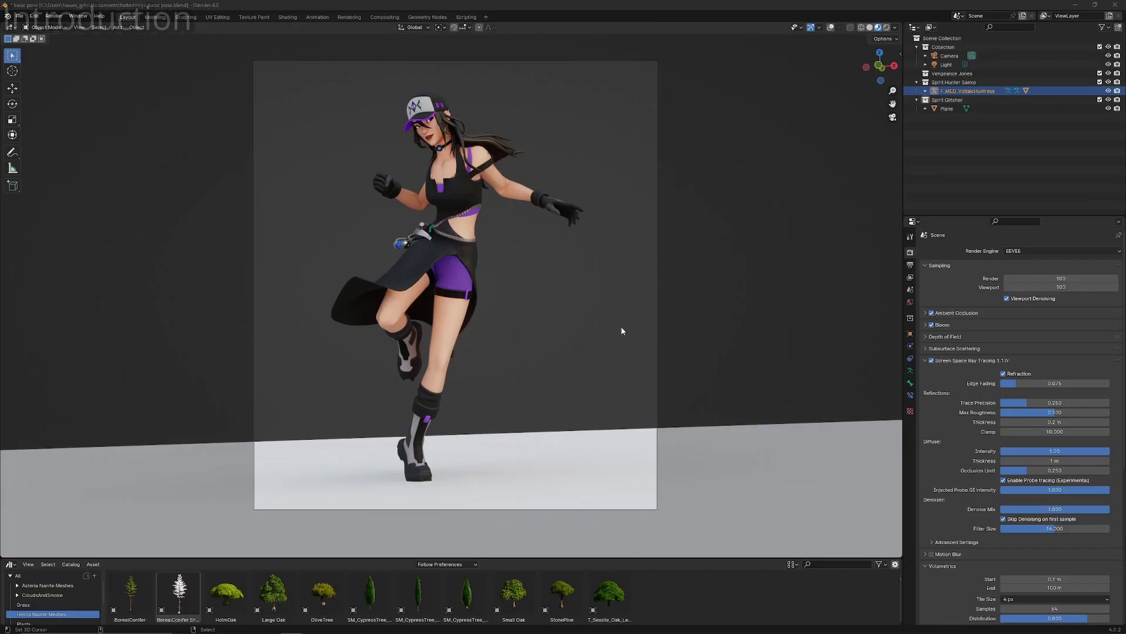
- Preview the posed character in rendered shading, viewing it through the camera and from the surrounding scene
middle_drag(561, 295, 592, 267)
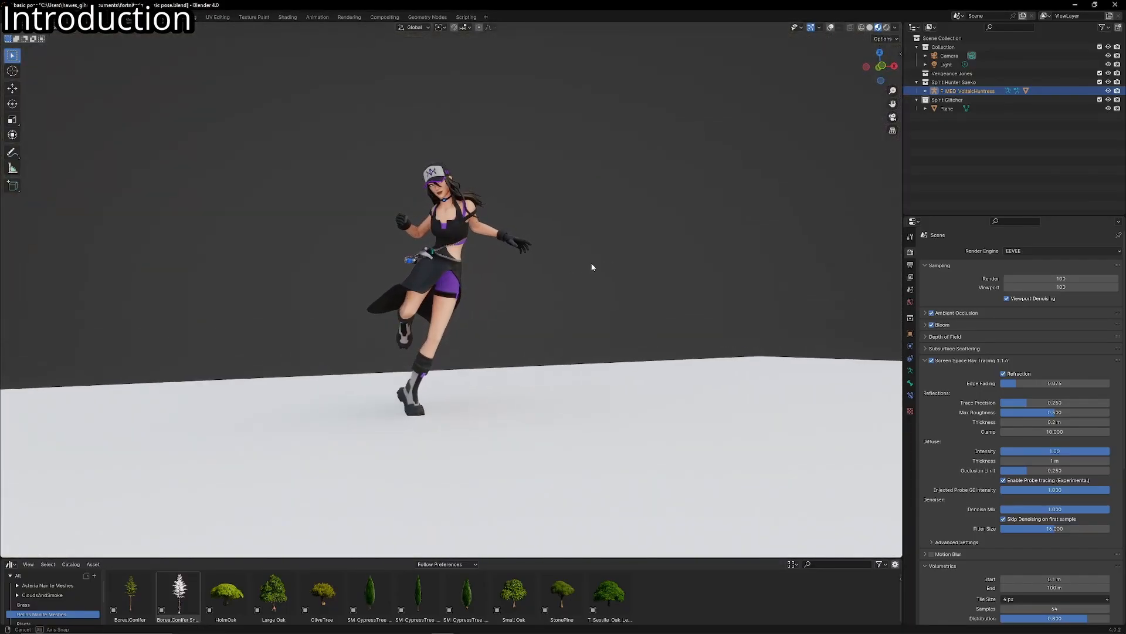
key(KP_0)
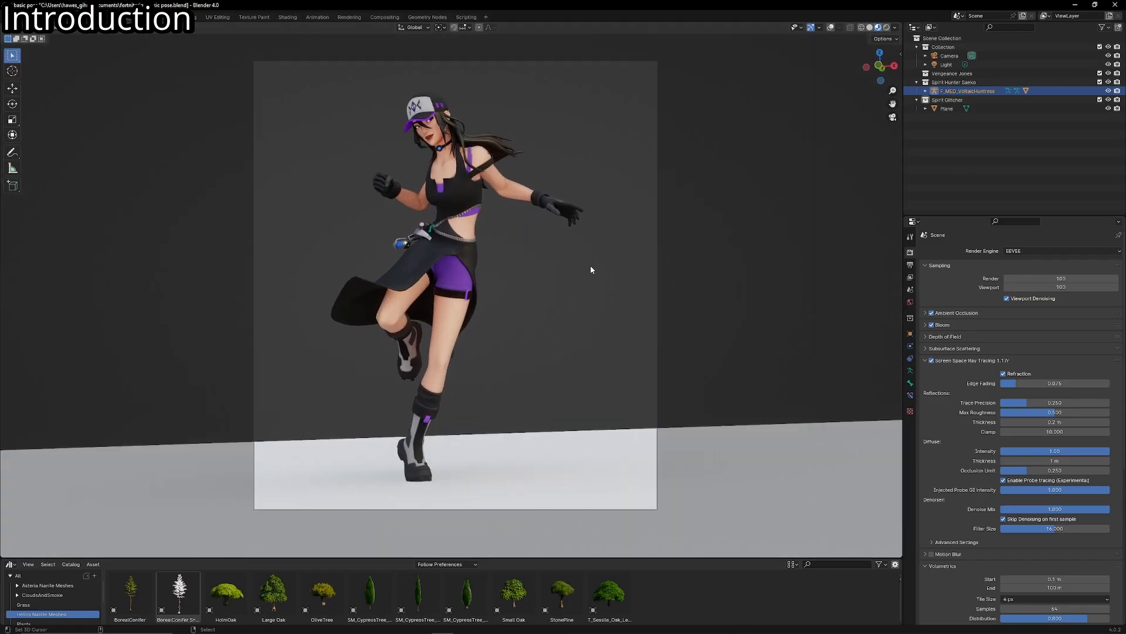
shift+middle_drag(587, 263, 565, 301)
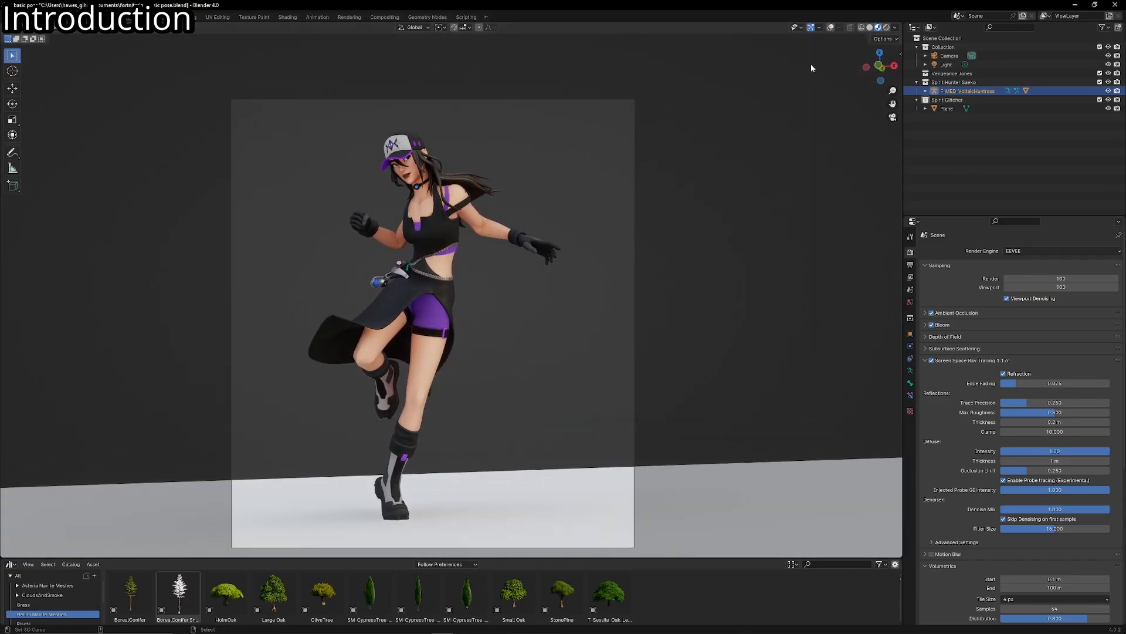
click(887, 27)
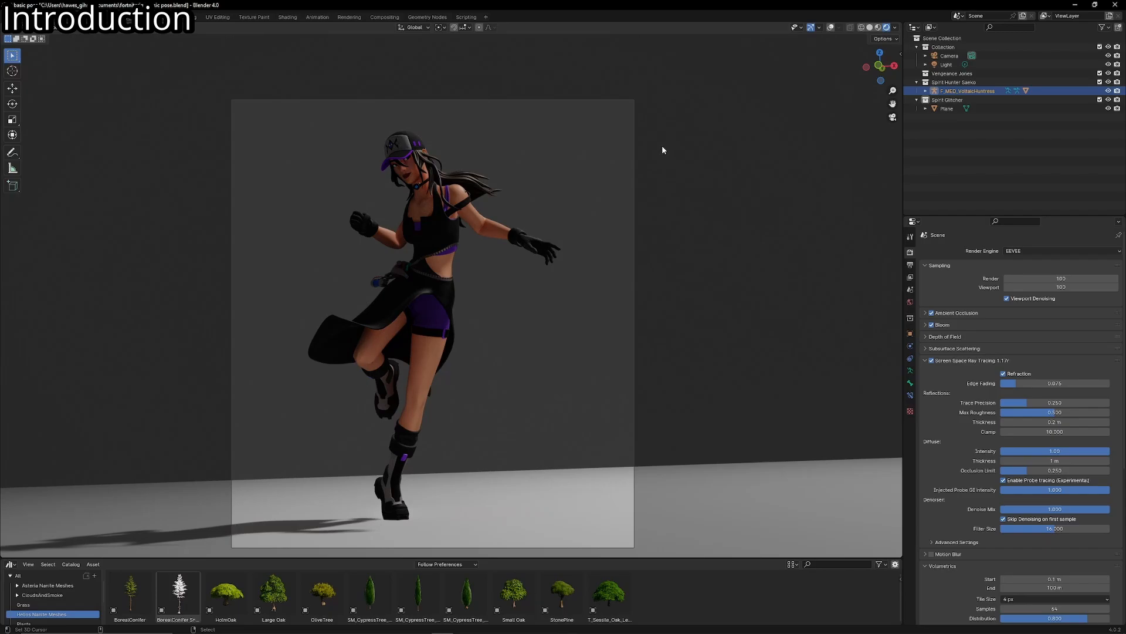
middle_drag(663, 147, 705, 170)
scroll(730, 169, down, 5)
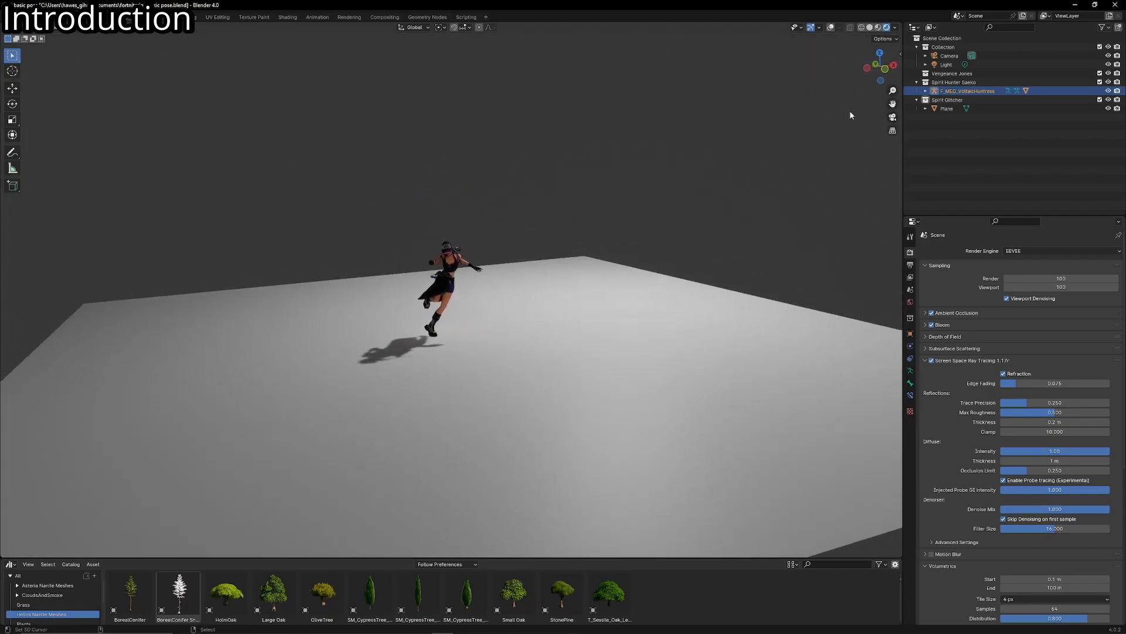
- Show the viewport overlays and delete the scene's existing point light
click(831, 28)
middle_drag(607, 165, 726, 162)
middle_drag(726, 162, 651, 160)
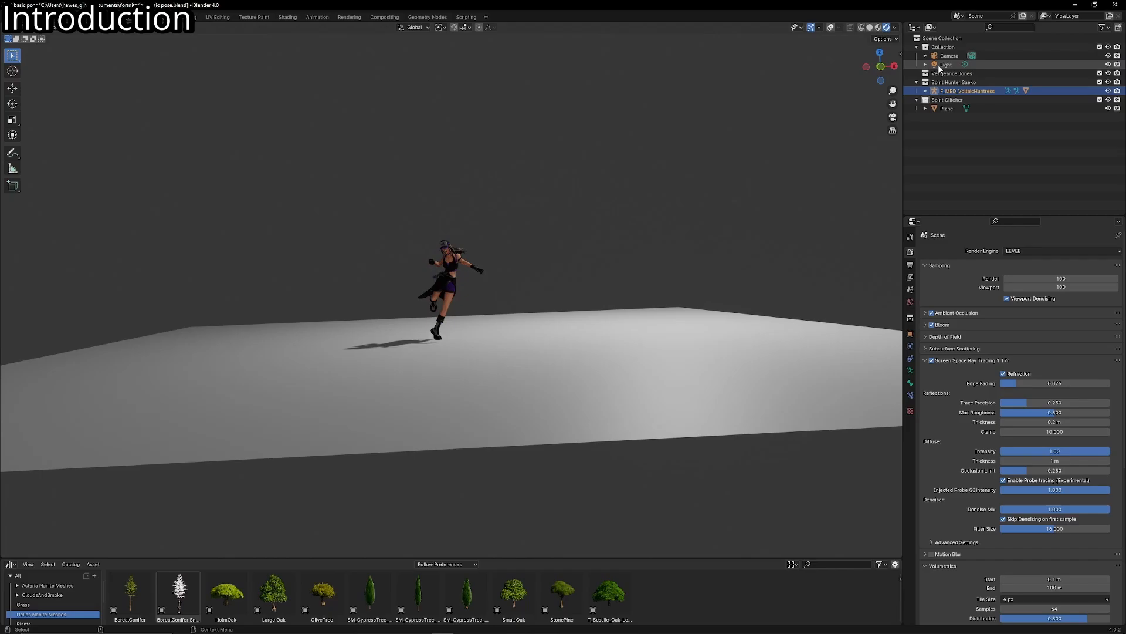
click(941, 66)
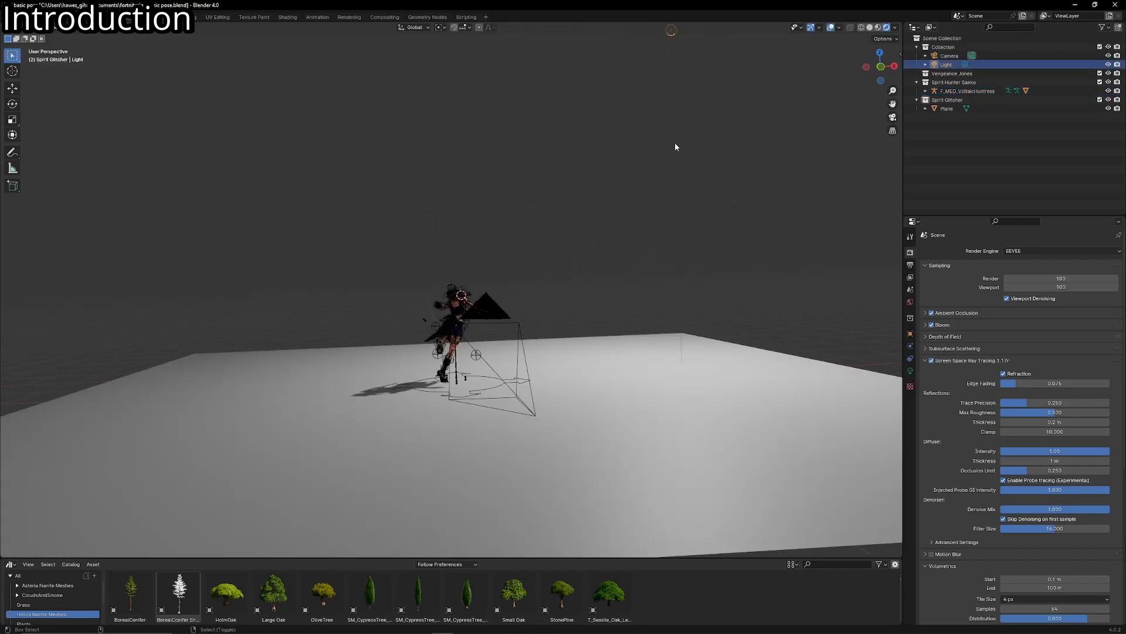
middle_drag(675, 142, 927, 373)
click(909, 371)
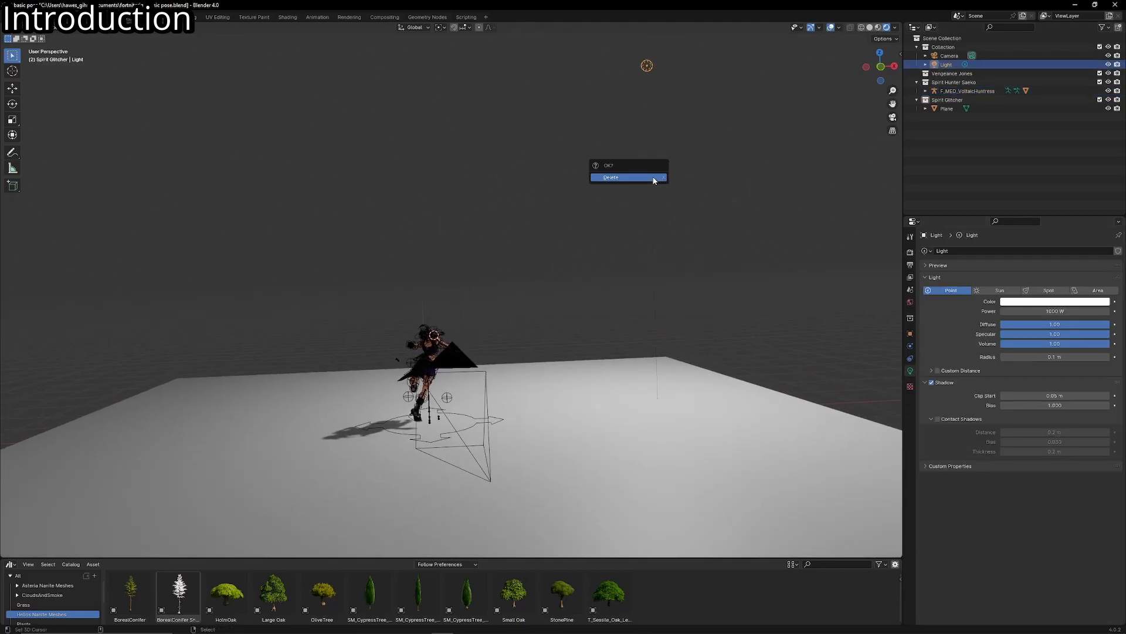
click(654, 177)
- Add an area light in the camera view and place it above and in front of the character's head
key(KP_0)
key(shift+a)
mouse_move(605, 206)
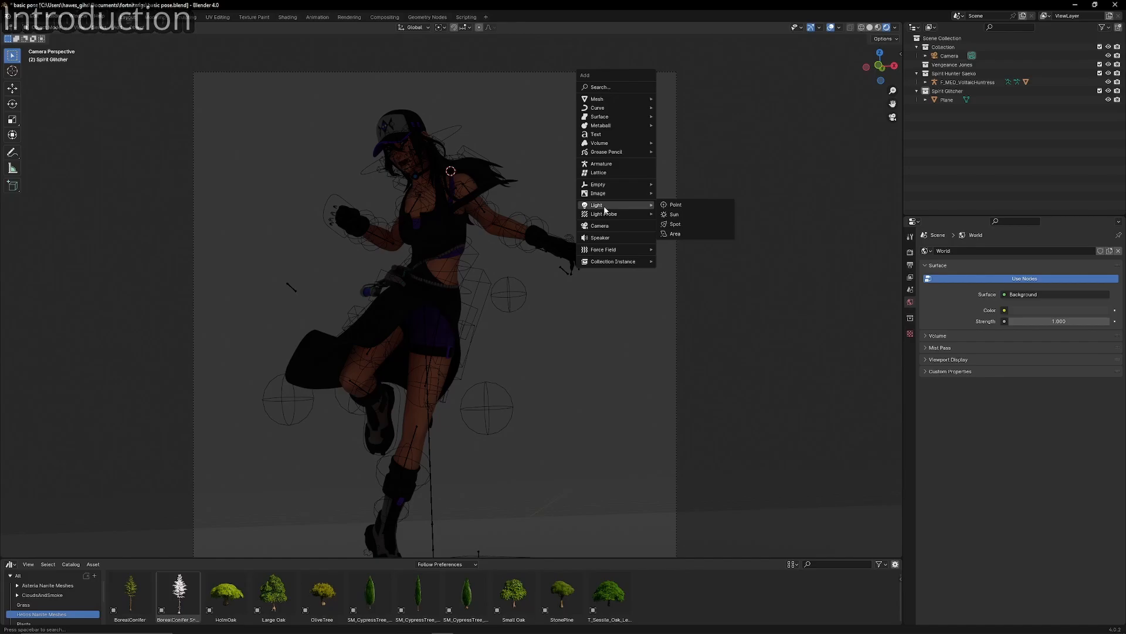
click(675, 233)
key(g)
click(438, 183)
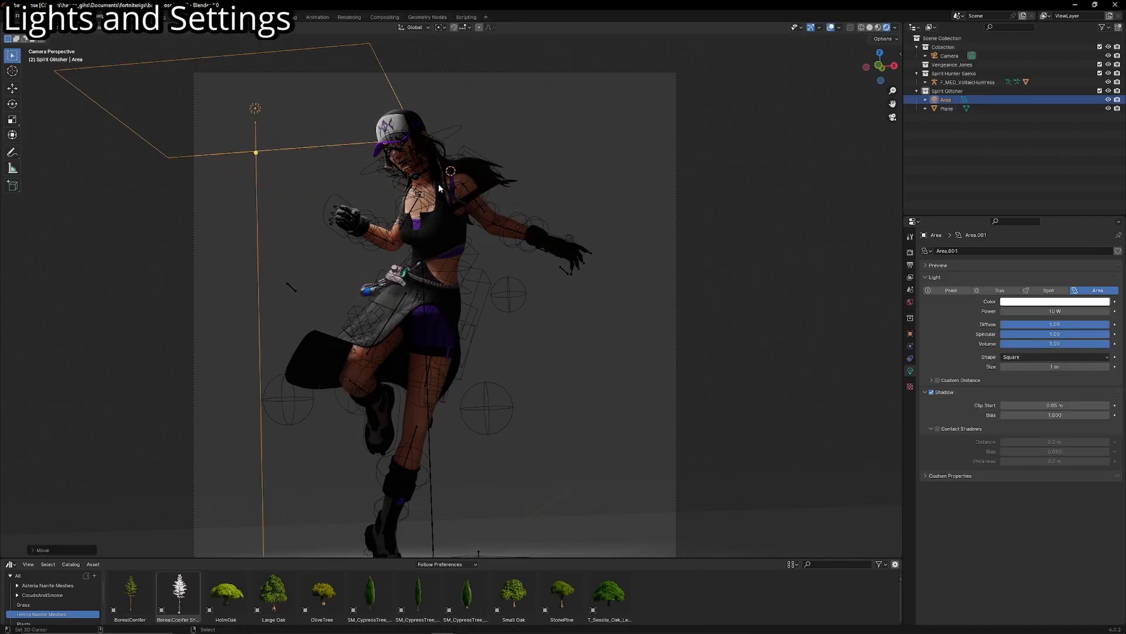
- Rotate the area light so it points diagonally down at the character
key(r)
click(436, 92)
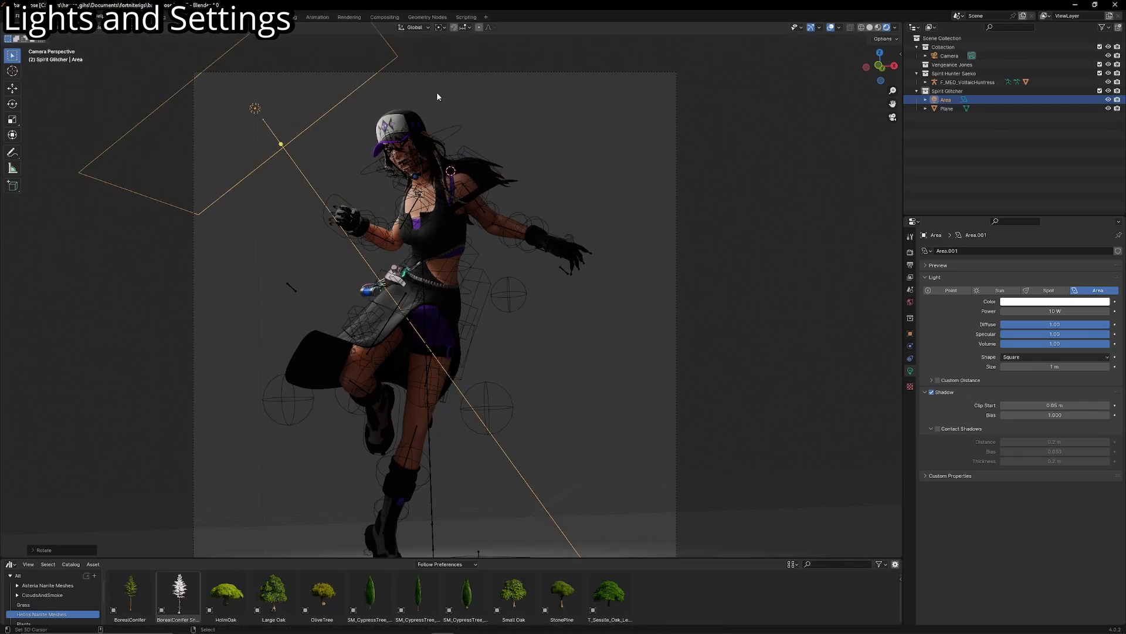
key(r)
key(r)
click(478, 207)
- Scale the area light down and fine-tune its rotation and position in front of the character's face
key(s)
click(386, 169)
key(r)
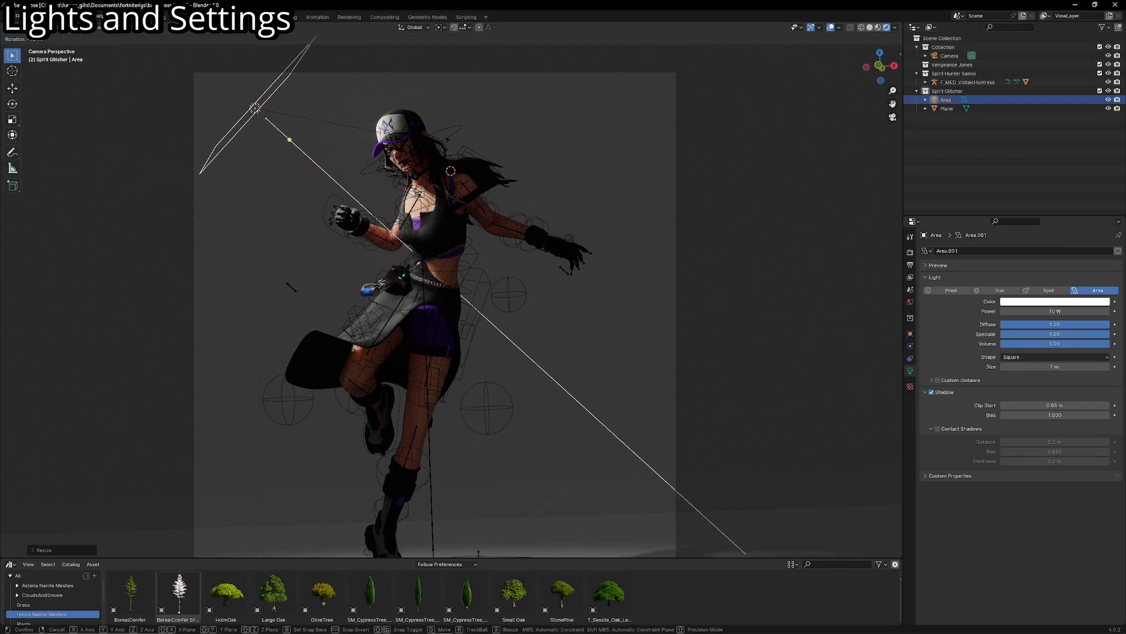
key(r)
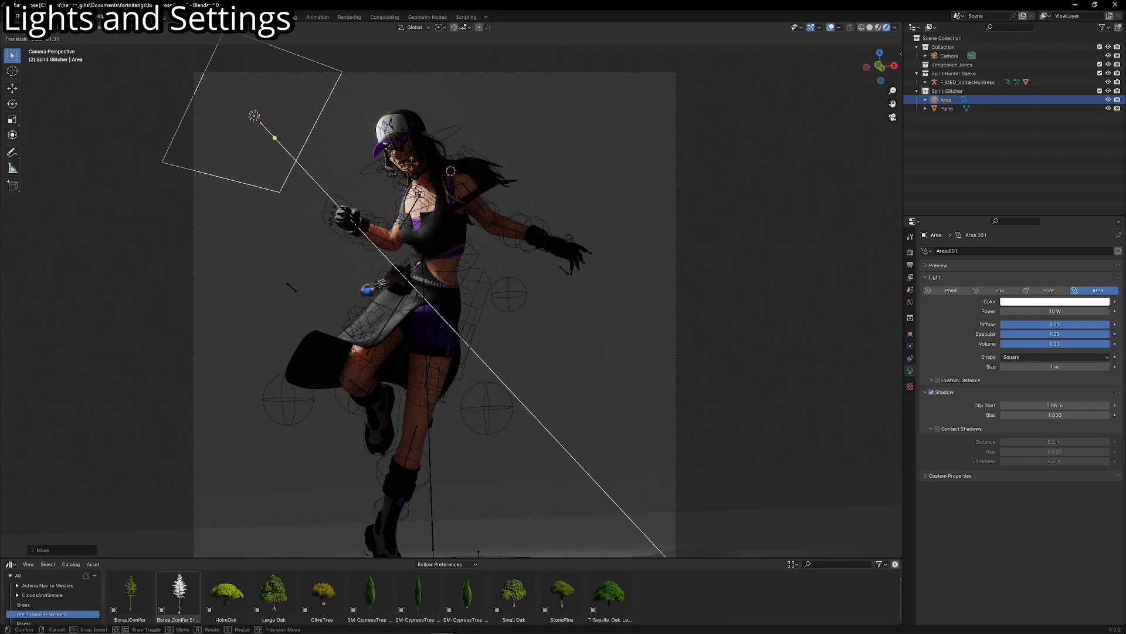
click(412, 164)
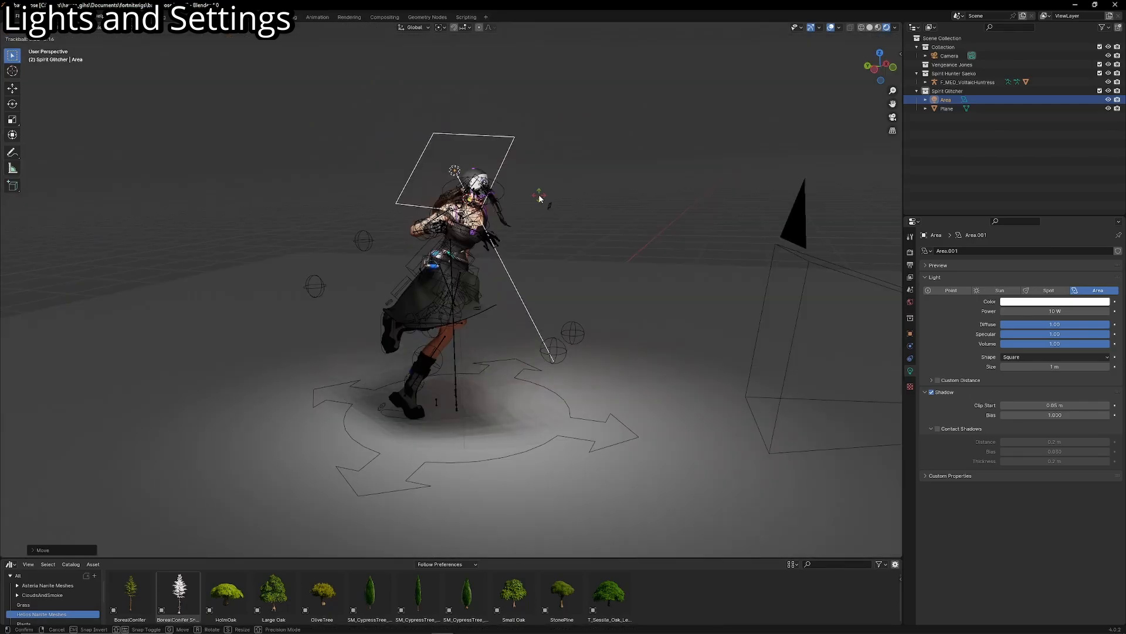
click(540, 196)
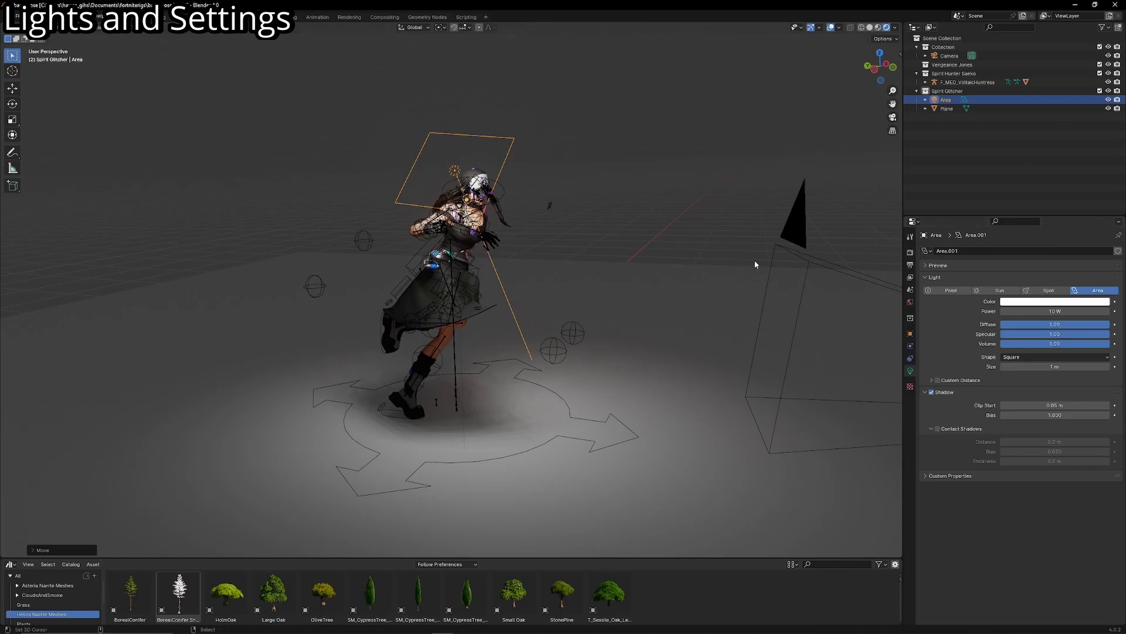
- Hide the overlays in the camera view and tint the area light's color a pale warm peach
key(KP_0)
click(830, 27)
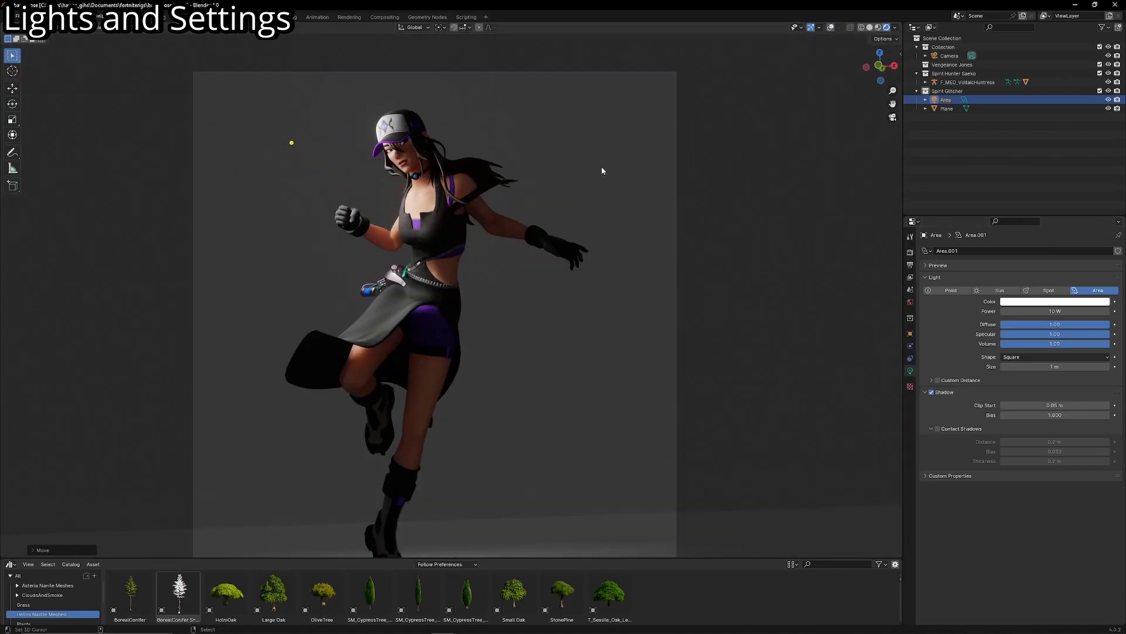
scroll(517, 208, up, 4)
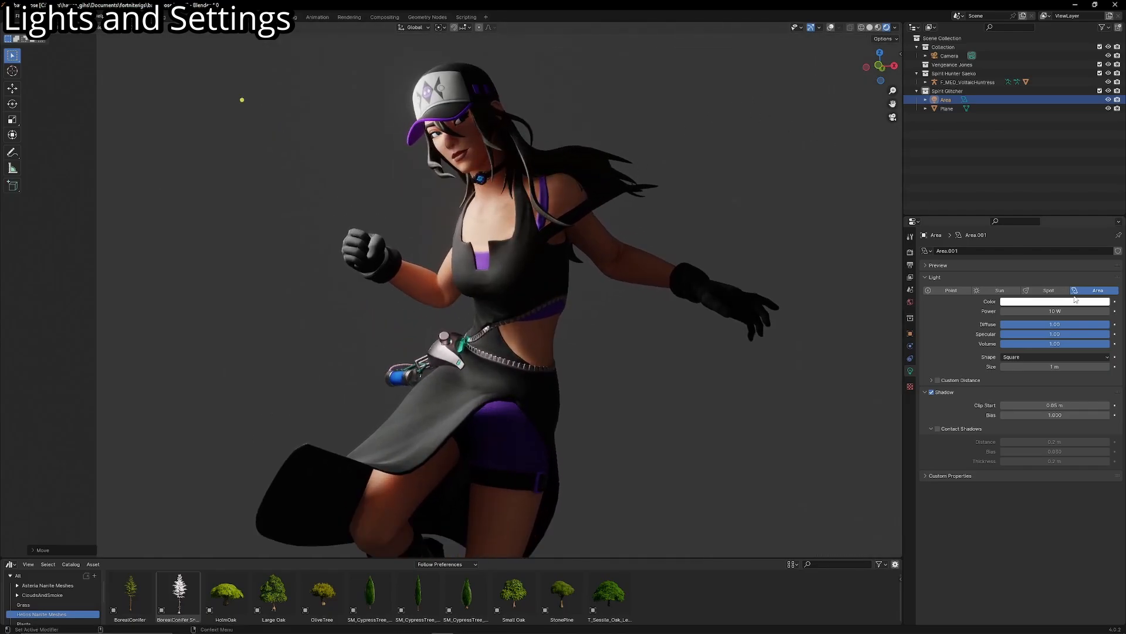
click(1045, 302)
click(1053, 217)
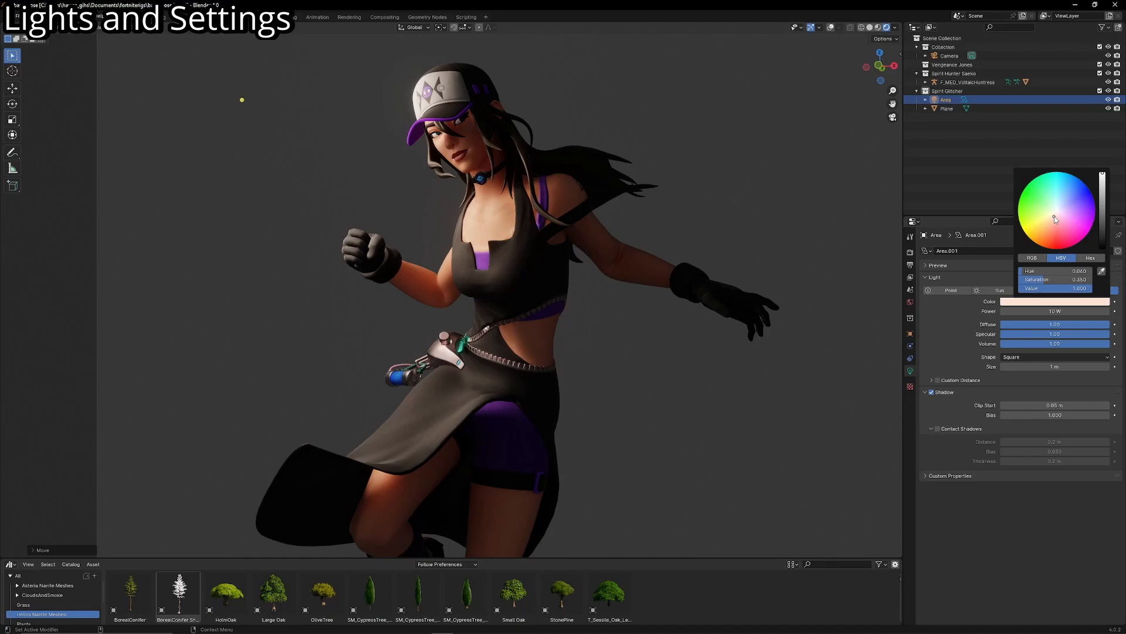
scroll(749, 72, down, 5)
scroll(757, 79, up, 3)
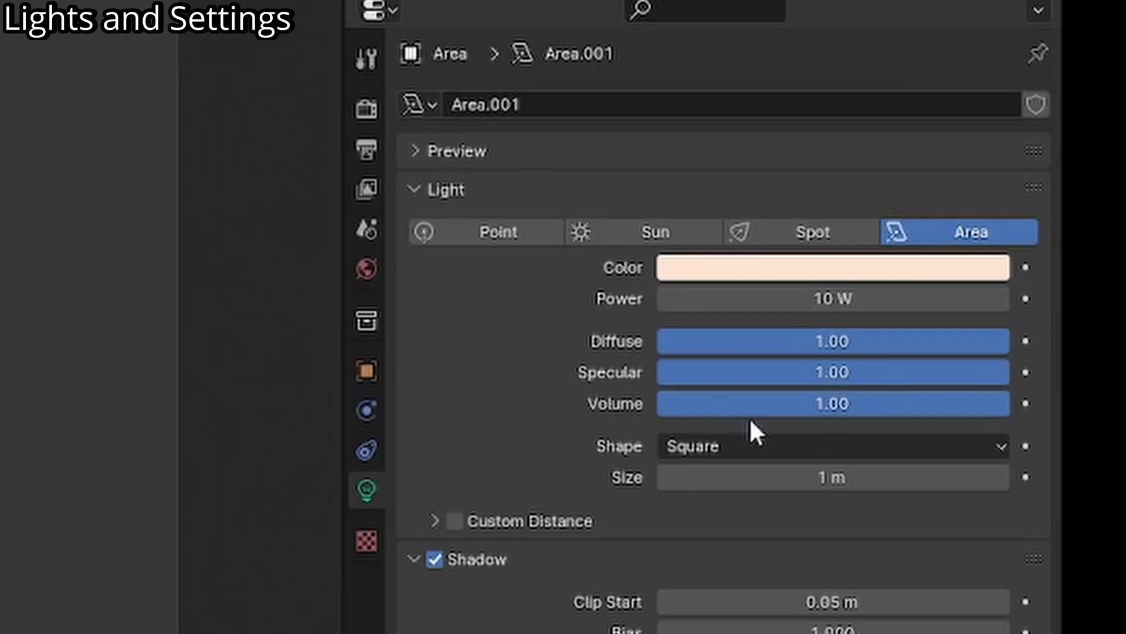
- Set the area light's Volume influence to 0.00 and check the lighting on the character
drag(1029, 345, 1000, 342)
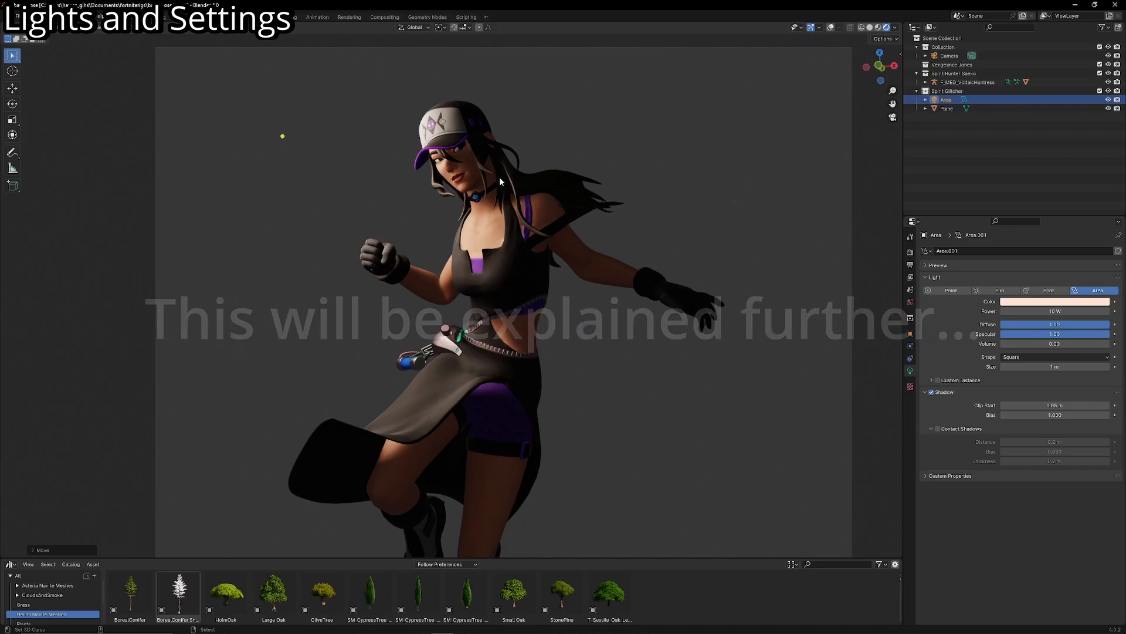
scroll(500, 182, up, 5)
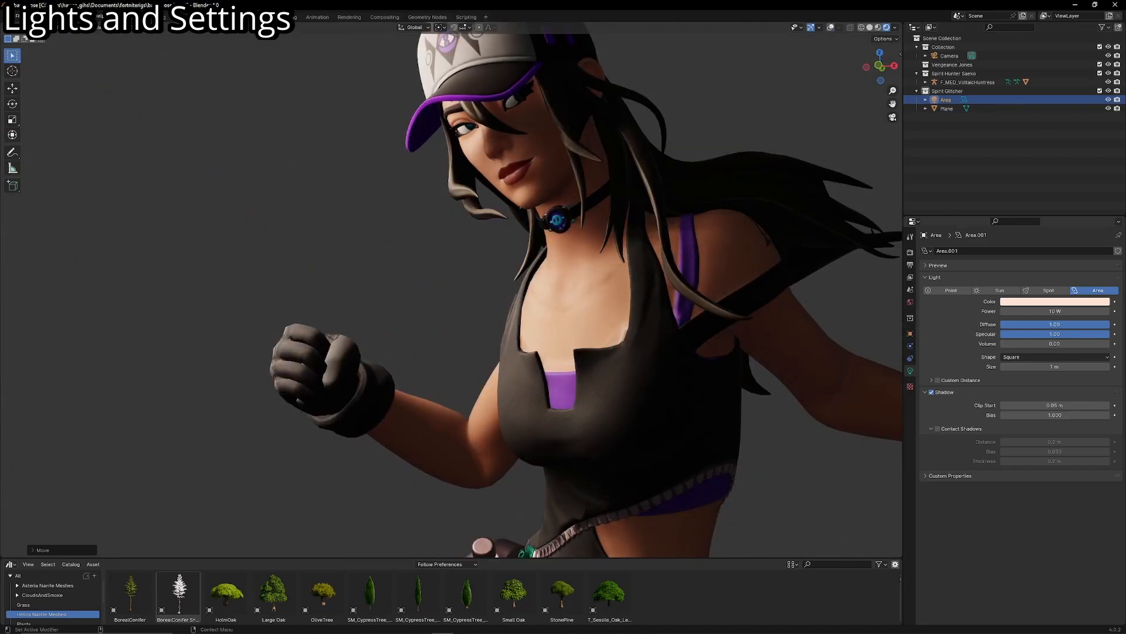
scroll(551, 400, down, 7)
scroll(396, 444, down, 2)
- Try moving the area light freely beside the character near the floor
middle_drag(395, 444, 390, 448)
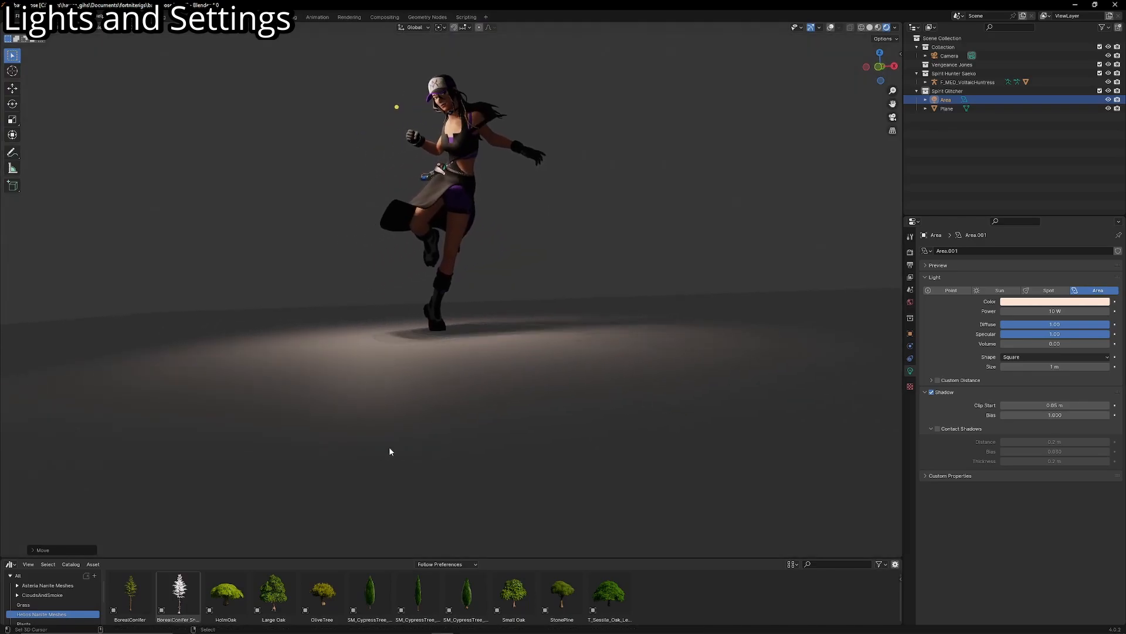
key(g)
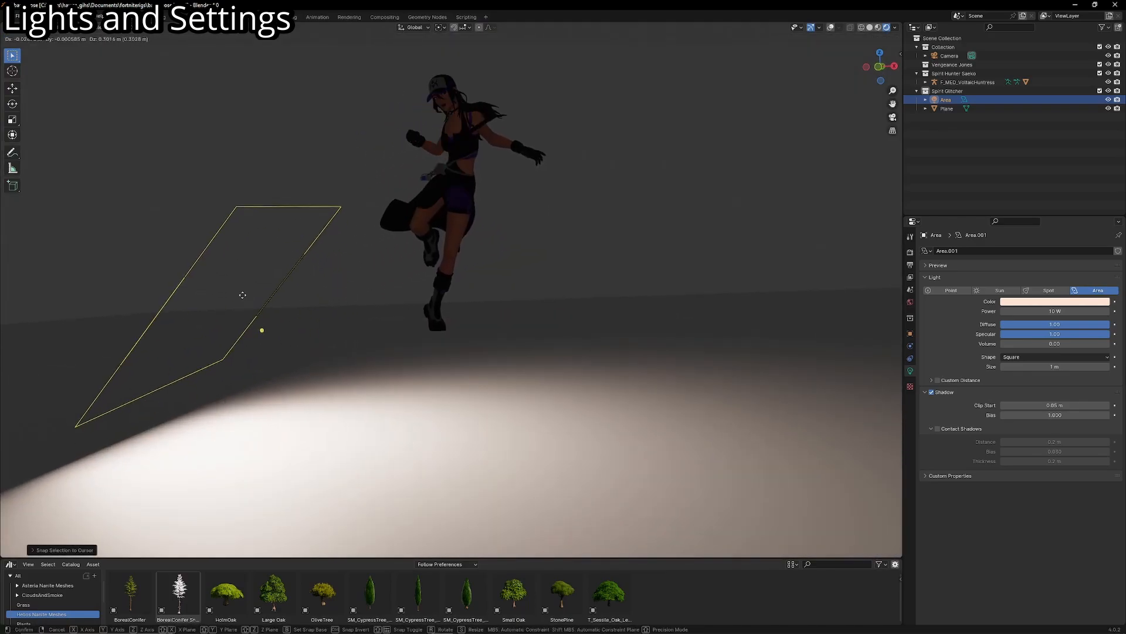
click(325, 340)
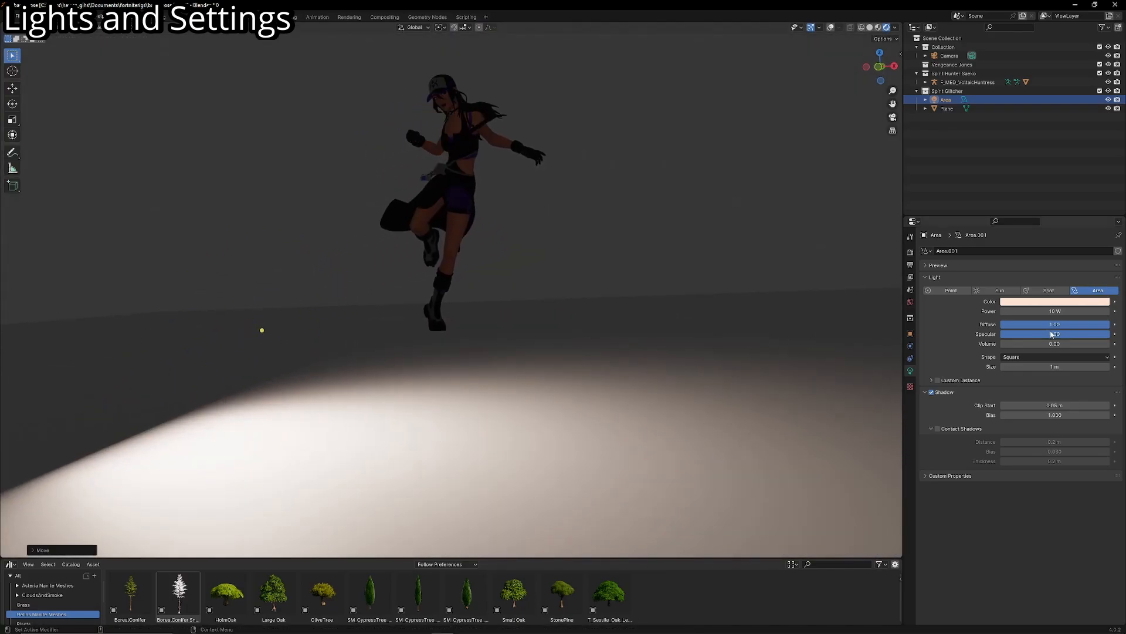
key(g)
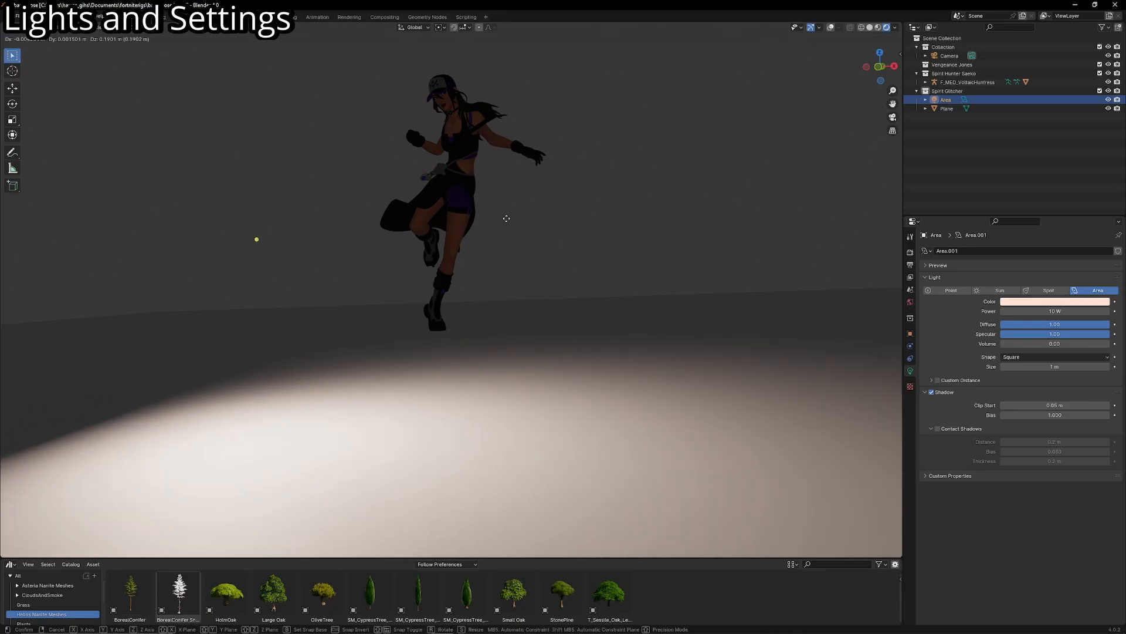
click(531, 236)
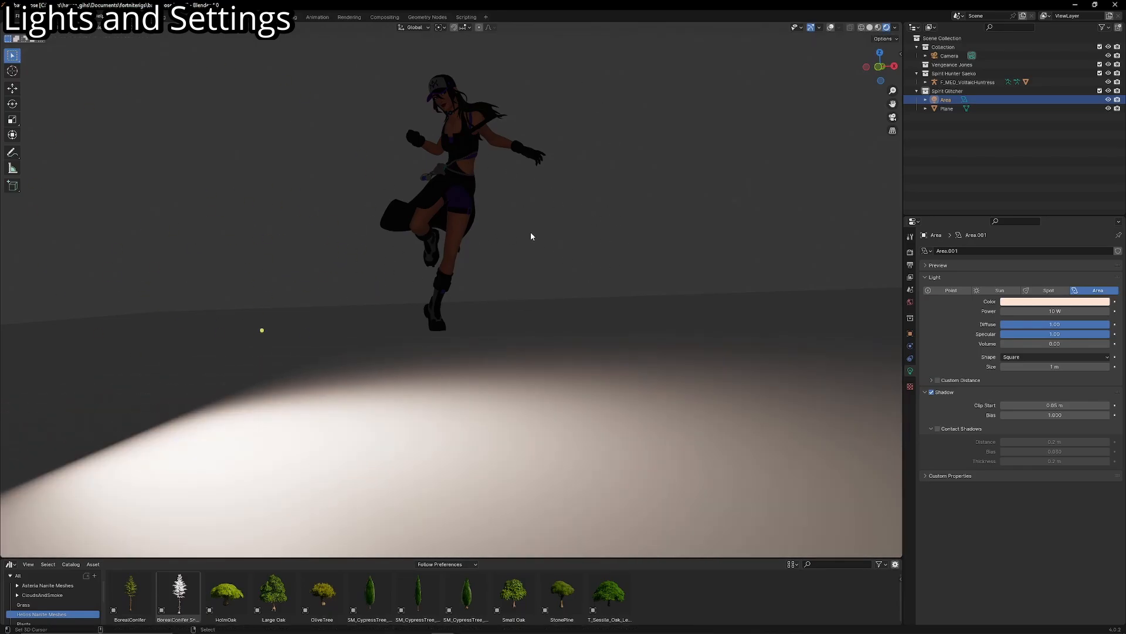
- Snap the area light to the 3D cursor and slide it back from the character along its local Z axis
key(shift+s)
click(458, 135)
key(g)
key(z)
key(z)
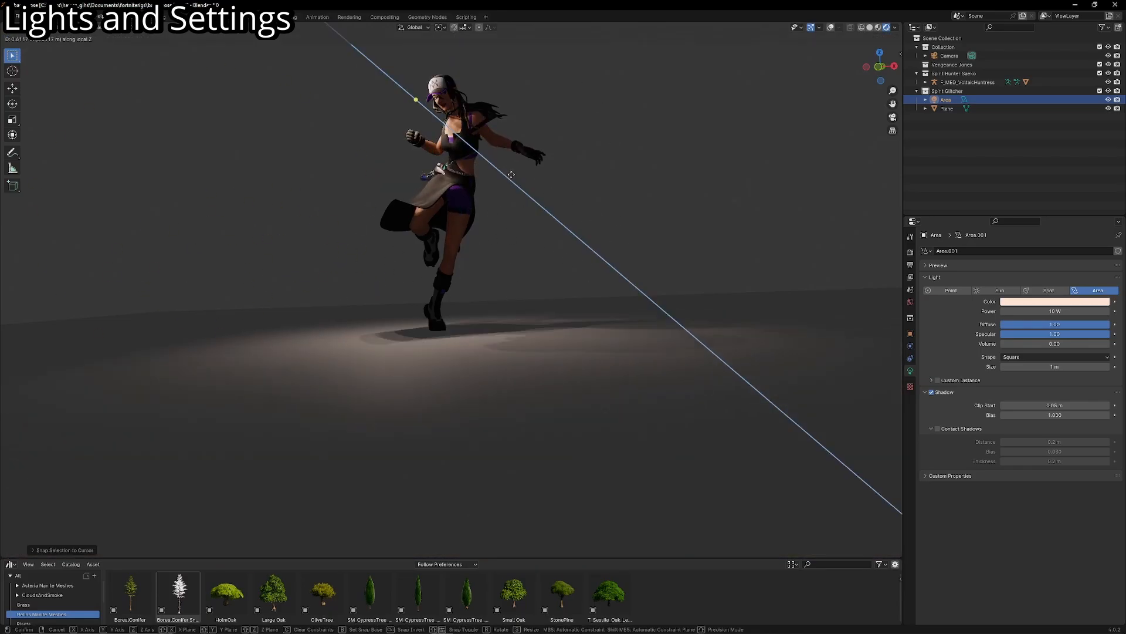
click(508, 172)
scroll(508, 172, up, 2)
scroll(504, 322, up, 3)
shift+middle_drag(507, 168, 520, 255)
scroll(502, 273, down, 1)
scroll(520, 255, up, 1)
key(shift+a)
click(563, 246)
key(x)
click(430, 168)
scroll(491, 228, down, 6)
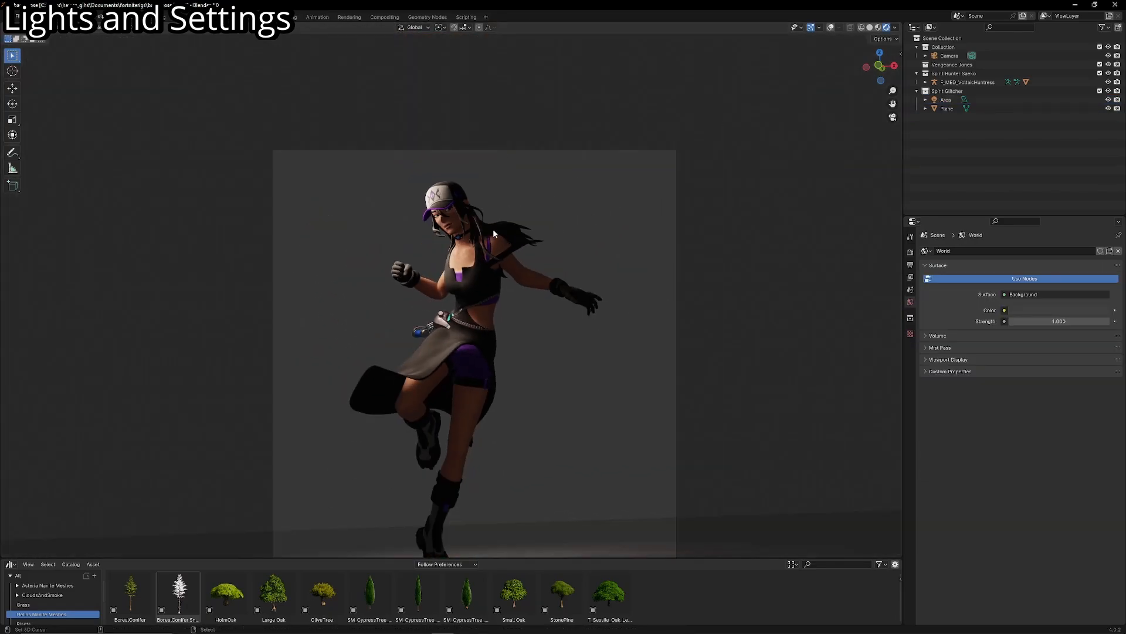
- Show the overlays again, select the area light and scale it while framing the character's upper body
scroll(493, 229, up, 4)
click(831, 27)
scroll(640, 92, down, 3)
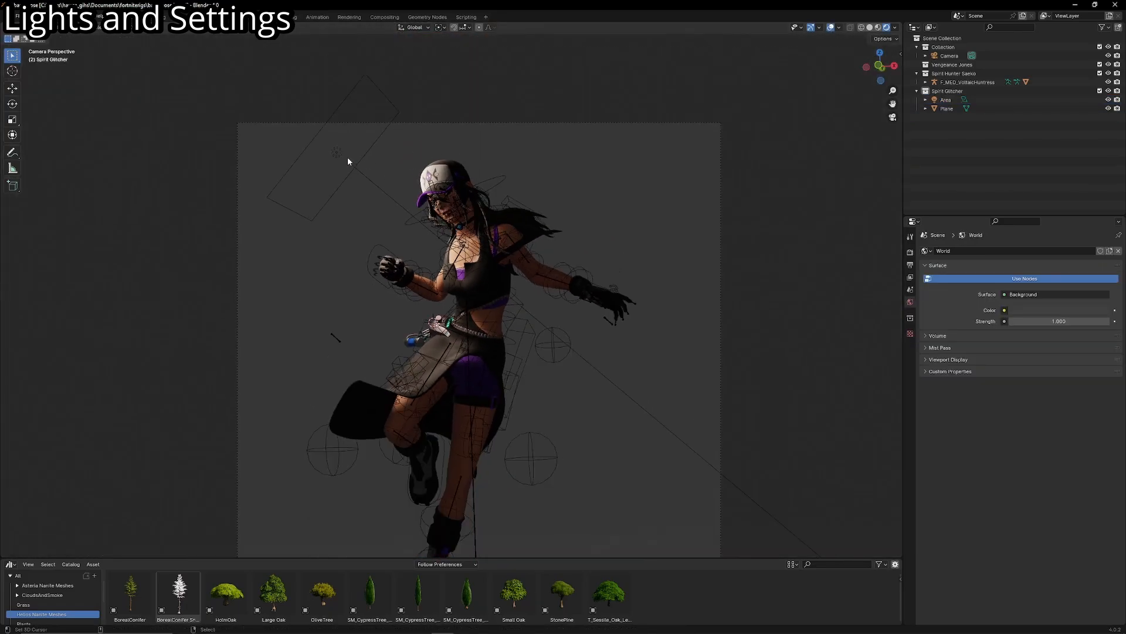
click(343, 156)
key(s)
click(411, 191)
scroll(426, 197, up, 3)
shift+middle_drag(426, 197, 504, 312)
scroll(586, 387, up, 1)
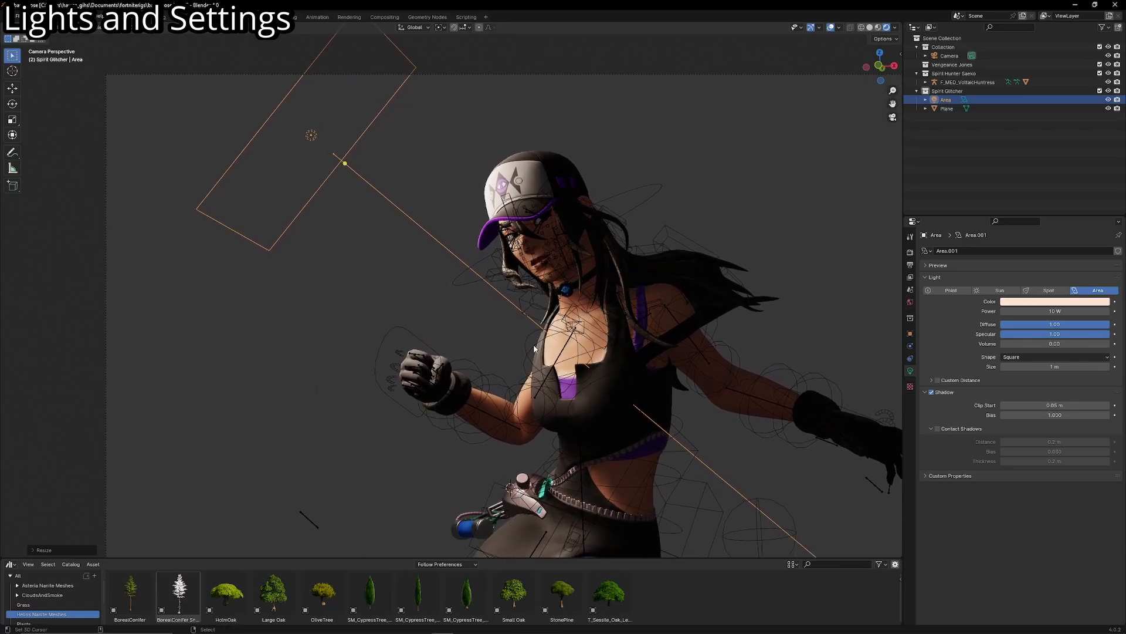
- Scale the area light down to a tiny emitter to sharpen the shadows on the character
key(s)
click(322, 143)
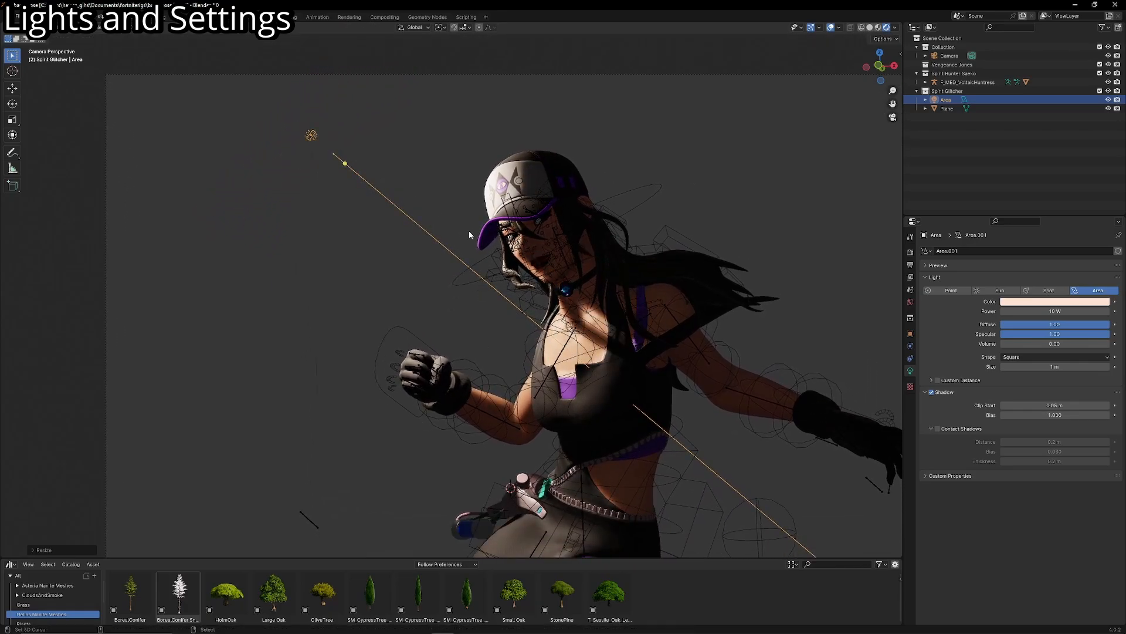
shift+middle_drag(799, 349, 766, 375)
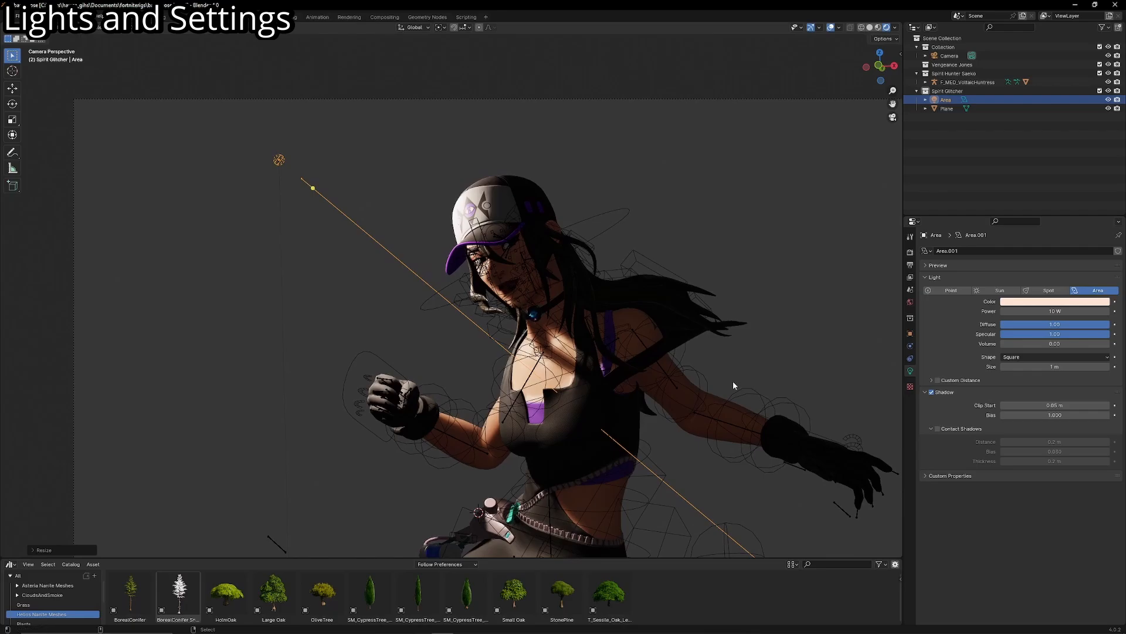
key(alt+s)
key(ctrl+z)
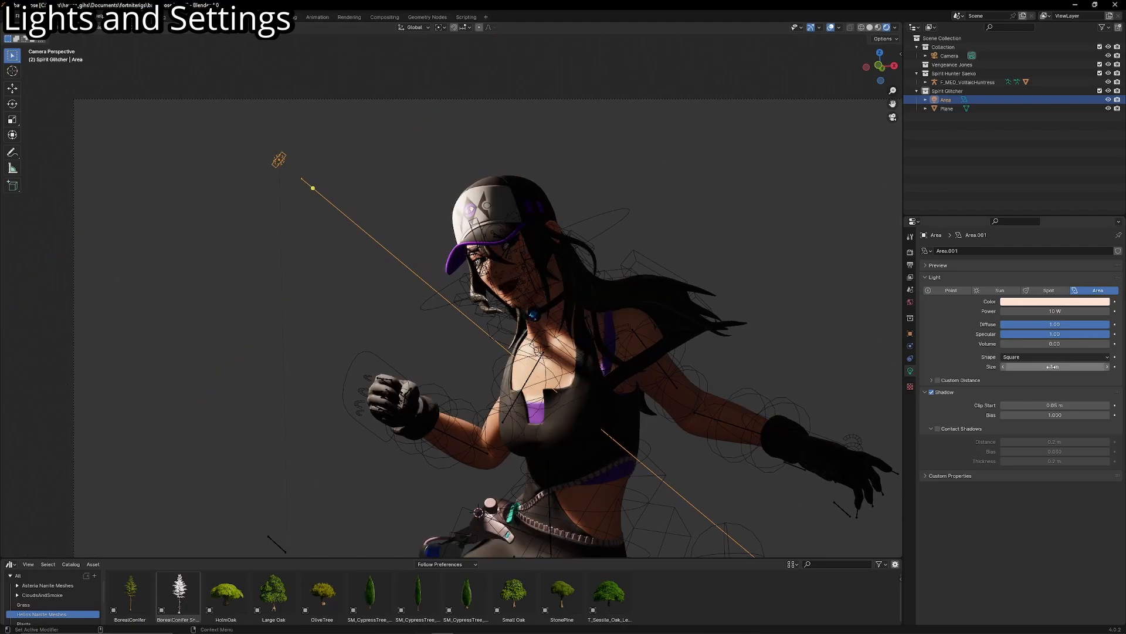
- Try a Size of 14 m for the area light, reduce it again and examine the shading on the cap
drag(1054, 367, 1094, 367)
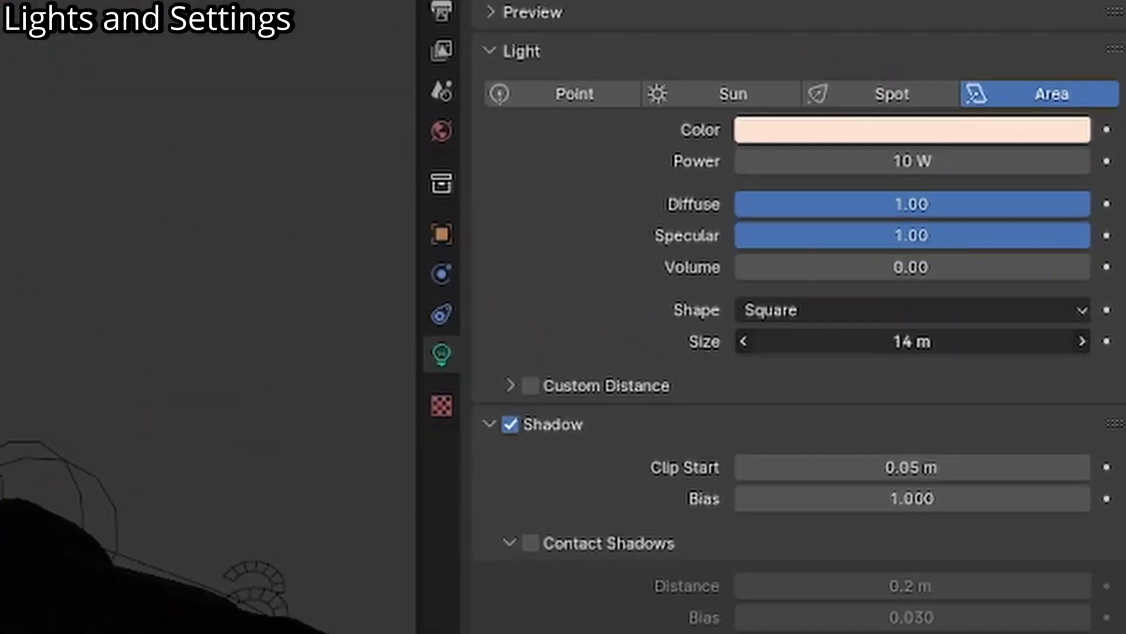
drag(1039, 342, 964, 342)
scroll(639, 262, up, 5)
shift+middle_drag(639, 263, 516, 528)
scroll(530, 350, up, 5)
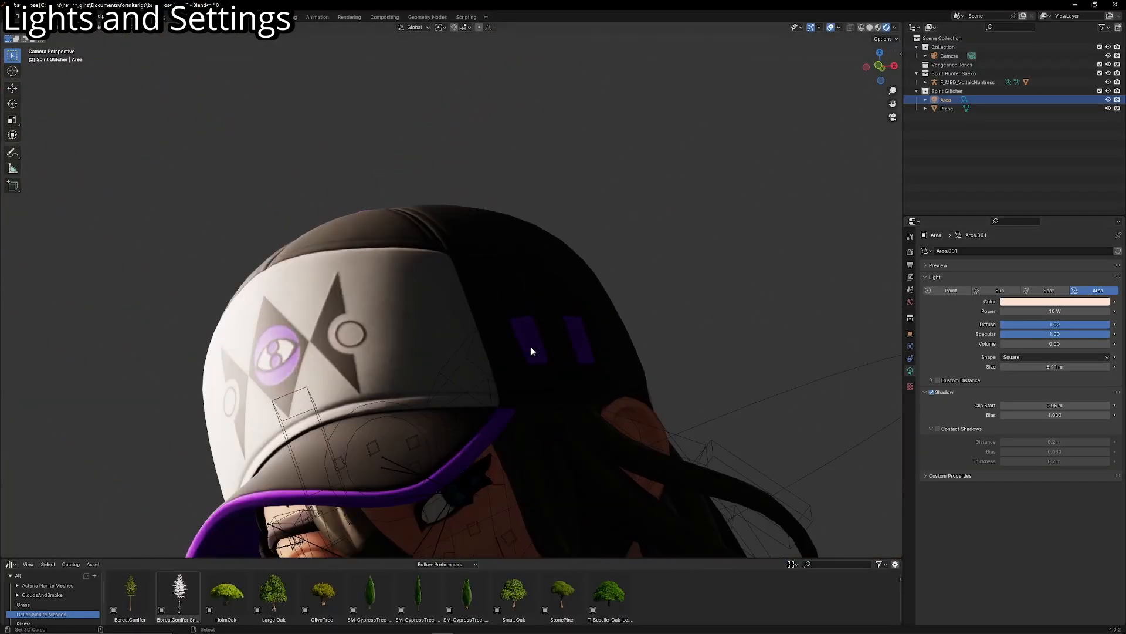
shift+middle_drag(530, 348, 579, 317)
- Raise the area light's Size value for softer shadows and try scaling the light directly
drag(1056, 367, 1107, 367)
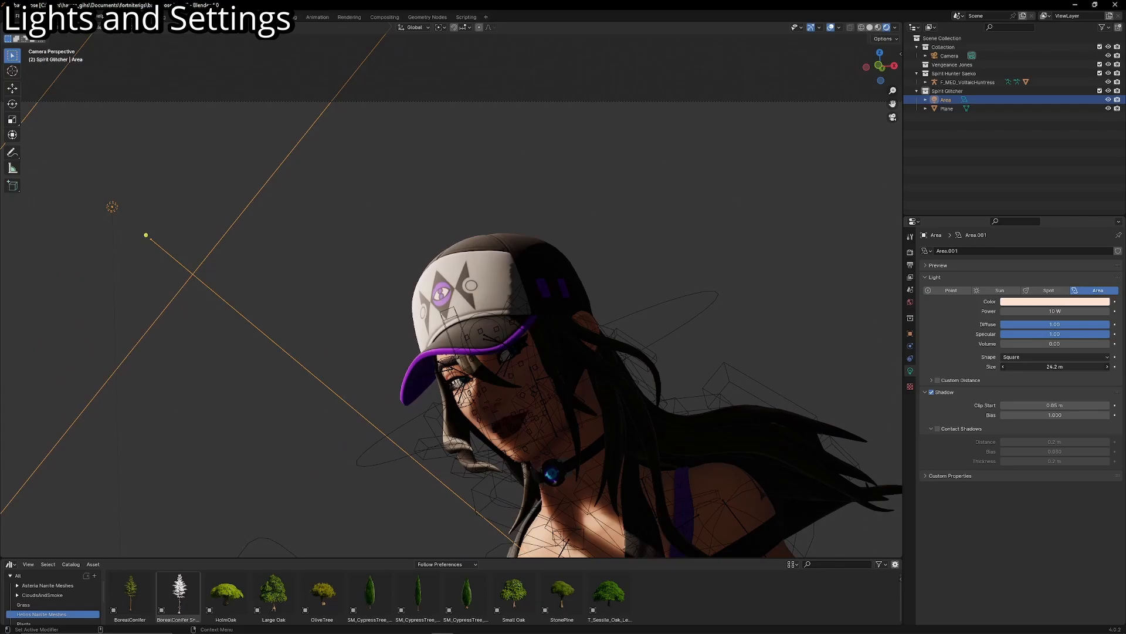
drag(1033, 367, 1083, 367)
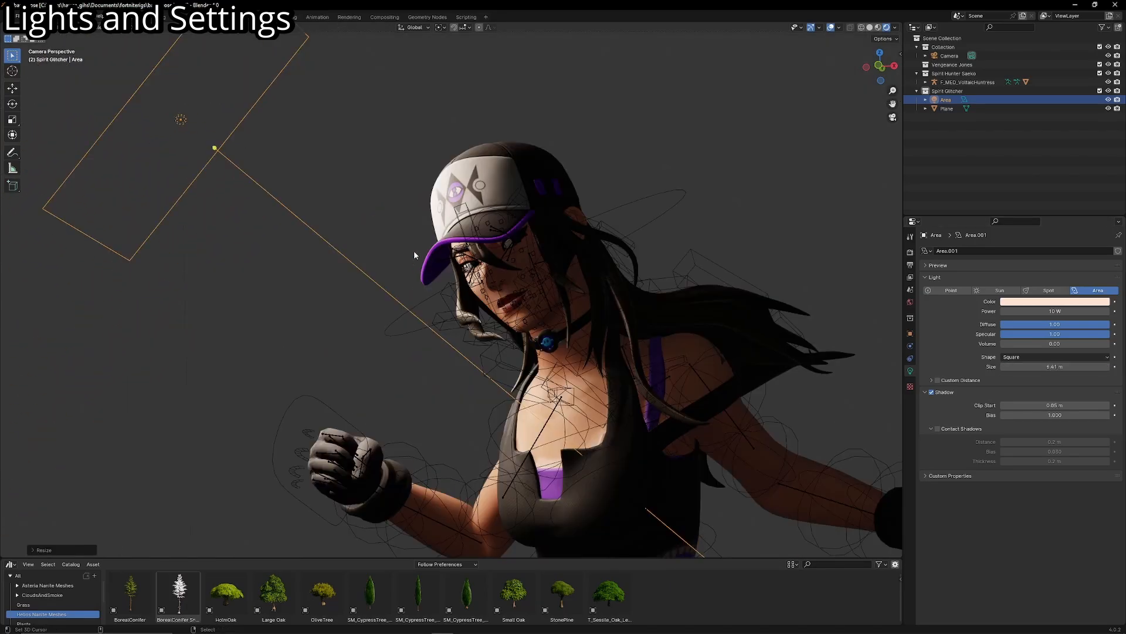
key(s)
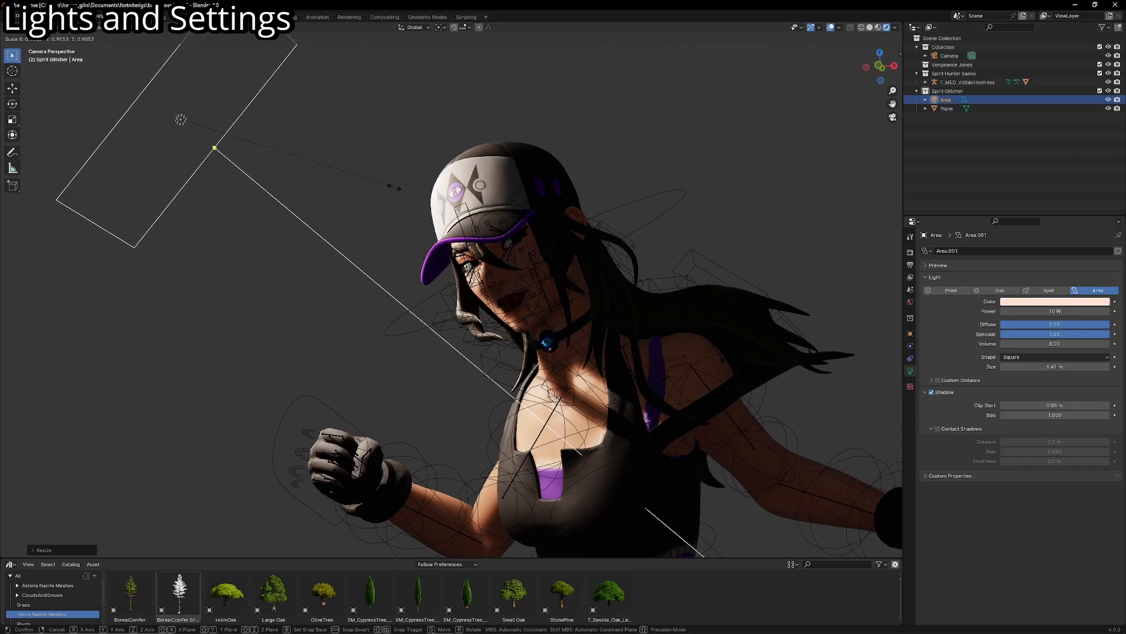
right_click(469, 185)
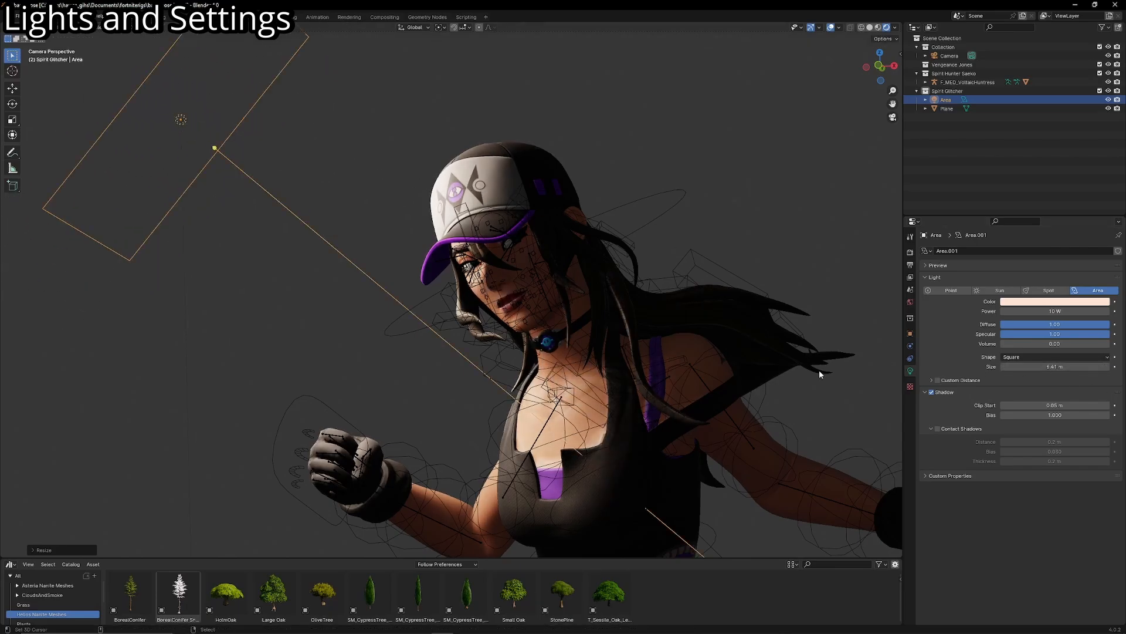
- Change the area light's Shape to Disk and show its light settings in the layout with the full scene
click(1016, 359)
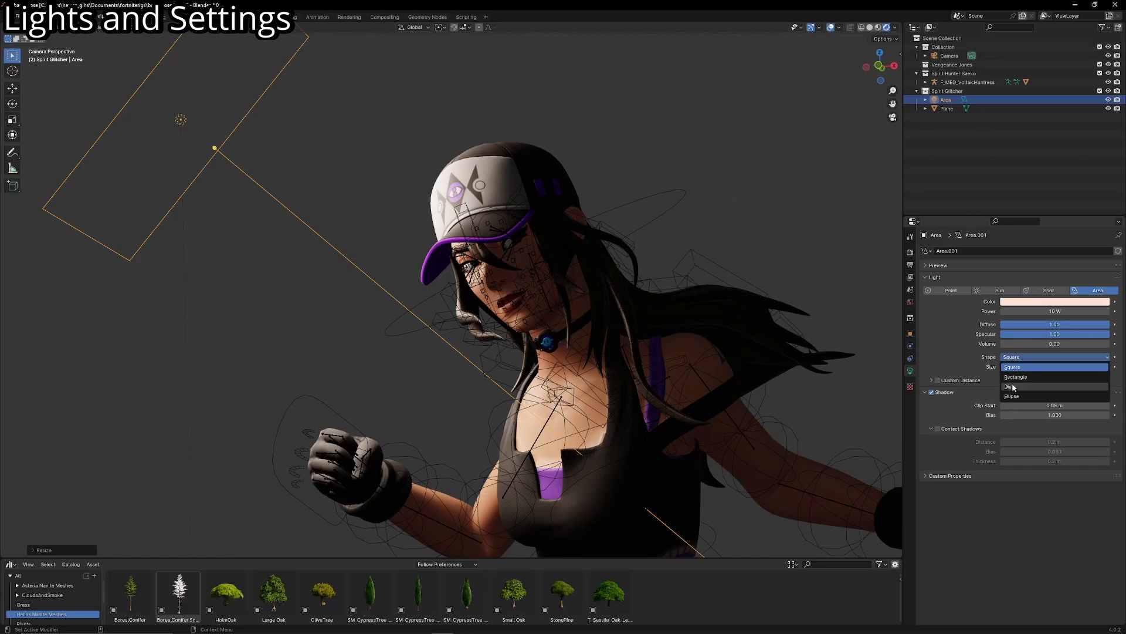
click(1013, 387)
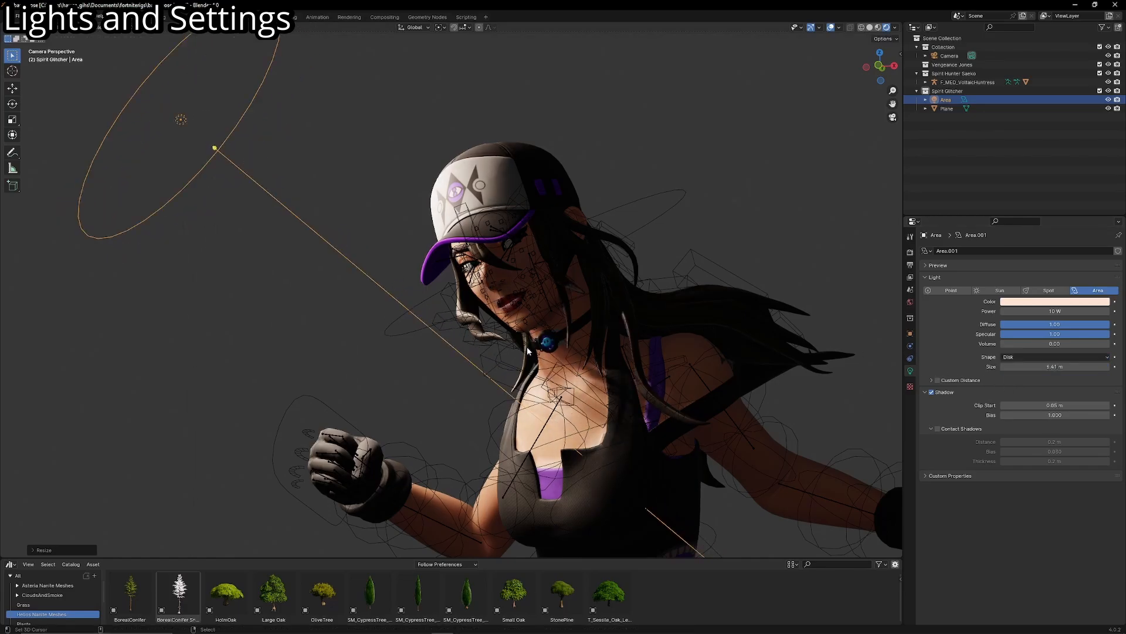
scroll(517, 322, up, 3)
scroll(517, 322, up, 2)
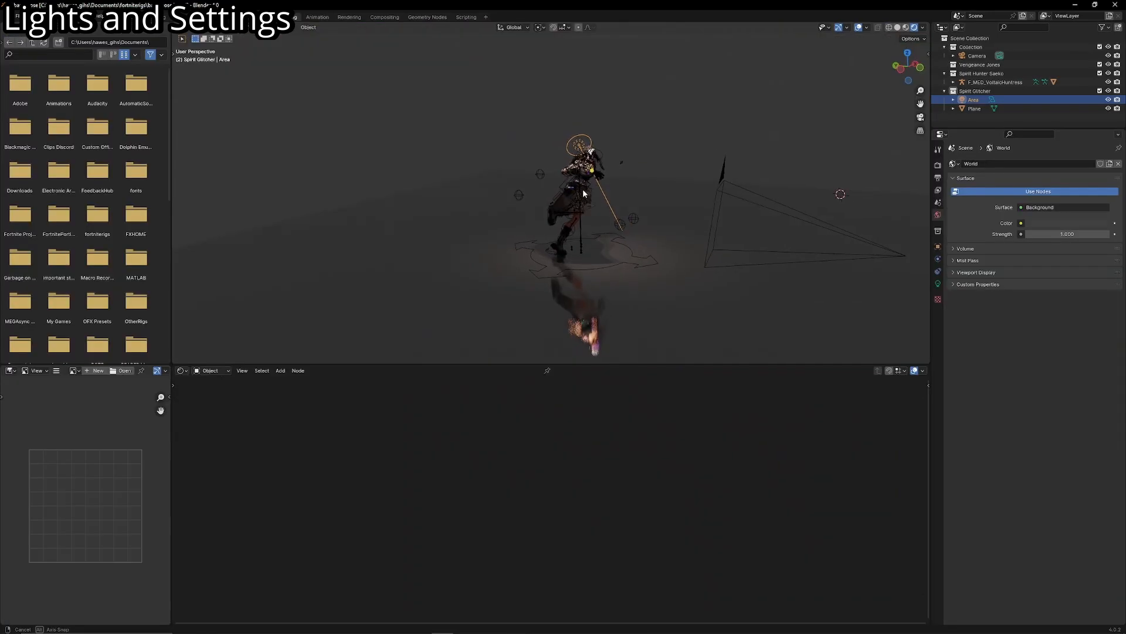
scroll(531, 191, up, 3)
click(938, 283)
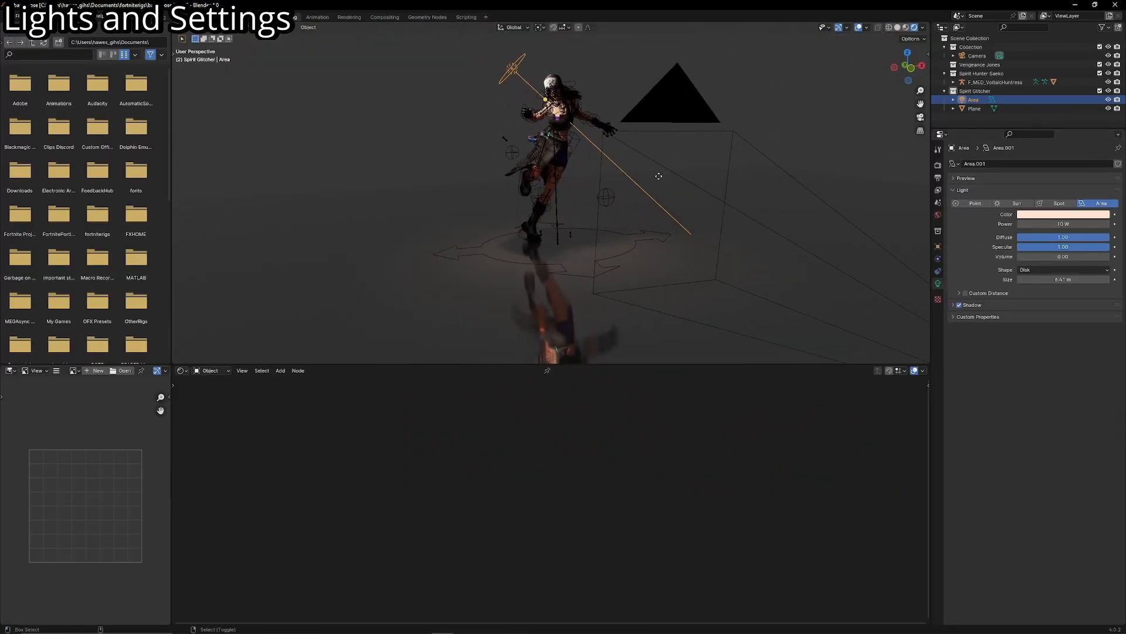
- Duplicate the disk light and place the copy over the reflective floor beside the character
key(shift+d)
click(466, 297)
key(KP_0)
middle_drag(467, 298, 437, 320)
key(shift+grave)
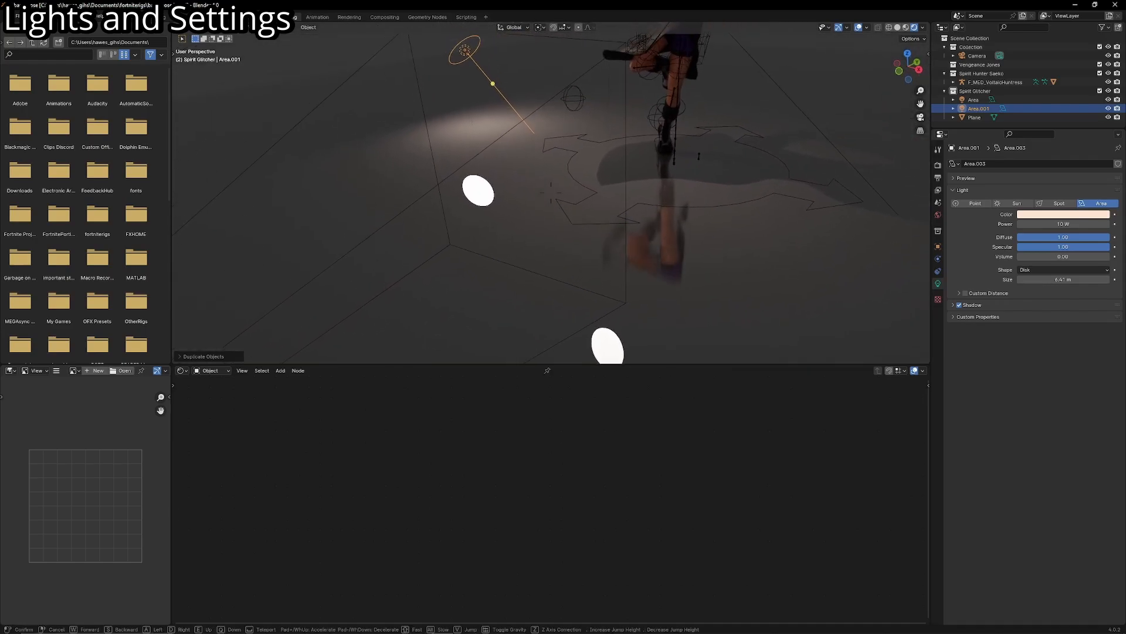
key(w)
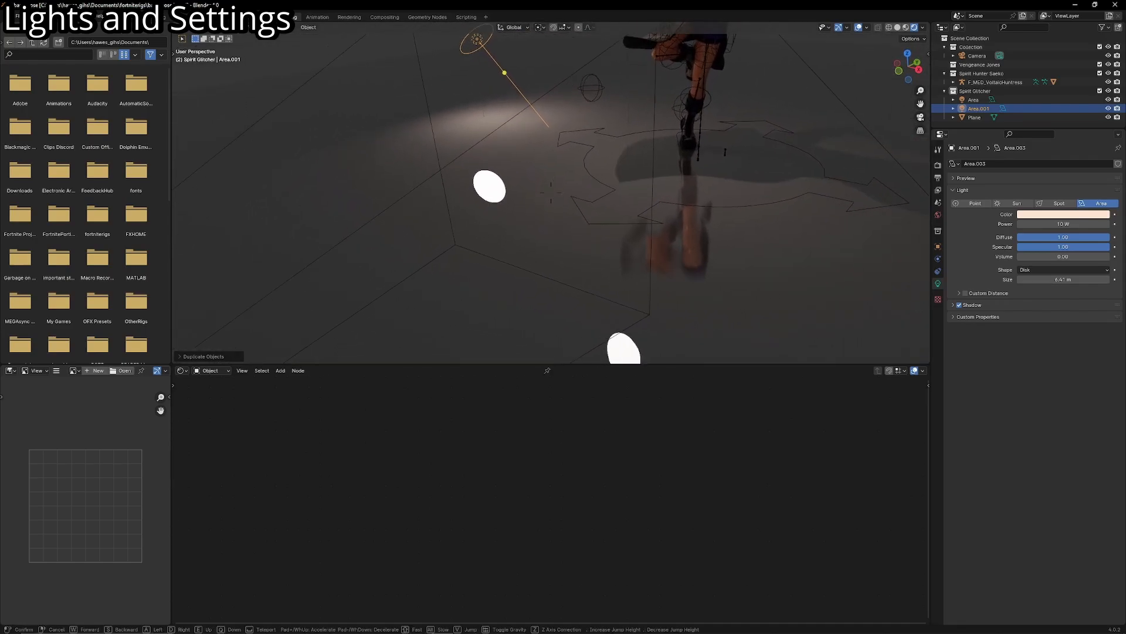
key(Return)
- Try the Rectangle and Square shapes on the duplicate light and return it to Disk, comparing the floor reflections
click(1019, 270)
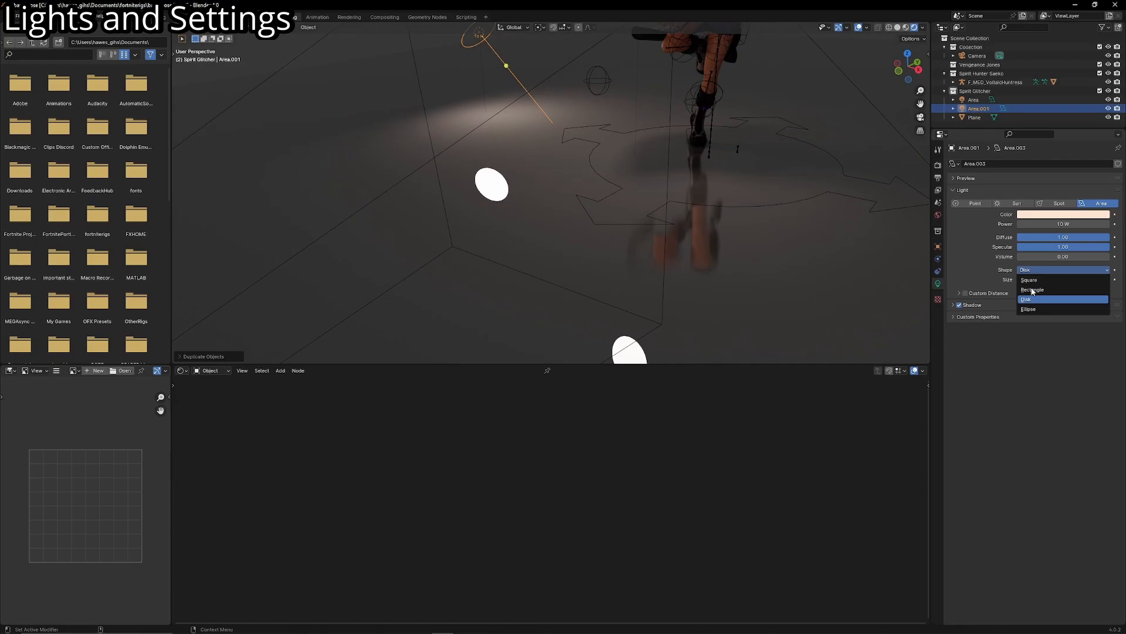
click(1031, 290)
click(1046, 271)
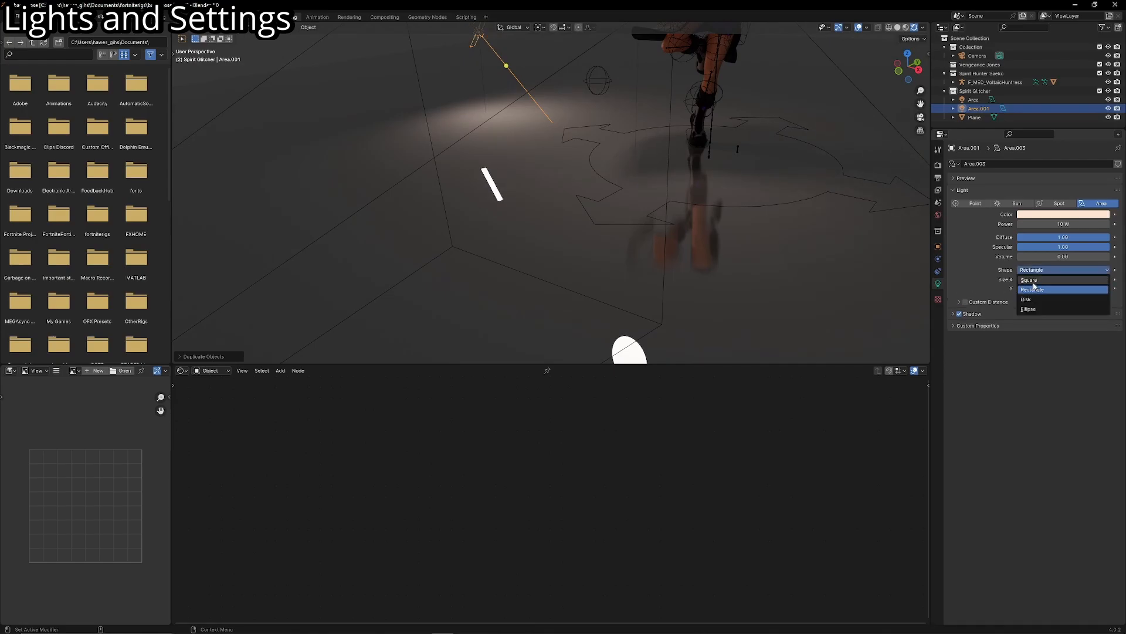
click(1029, 280)
click(1048, 270)
click(1028, 296)
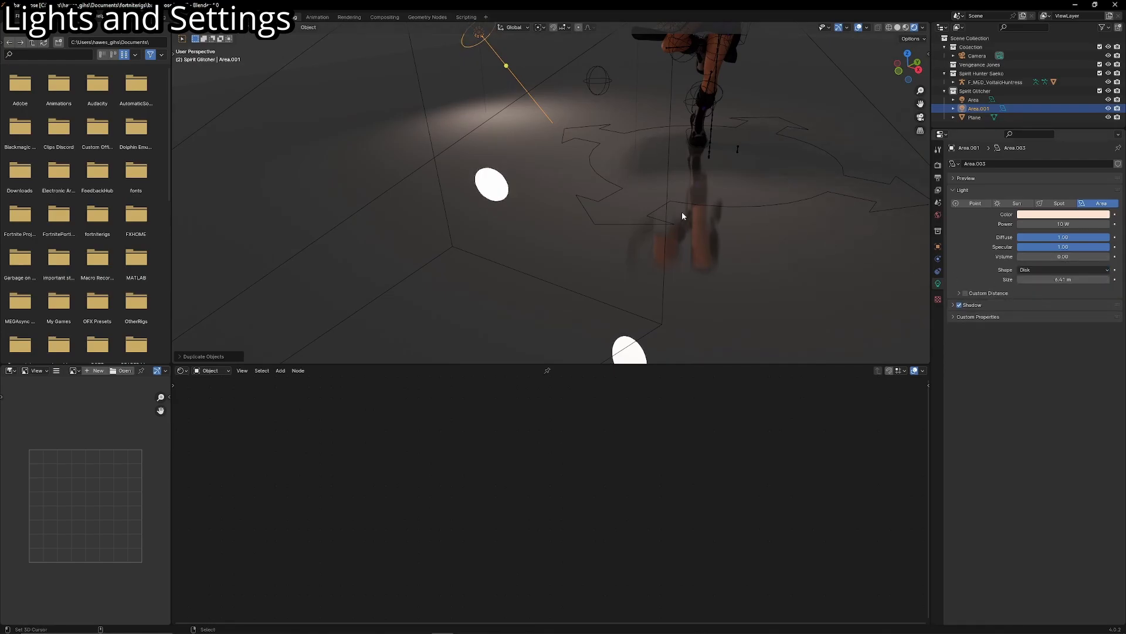
- Try scaling the duplicate light along its X axis, delete it and reselect the original area light
key(s)
key(x)
key(x)
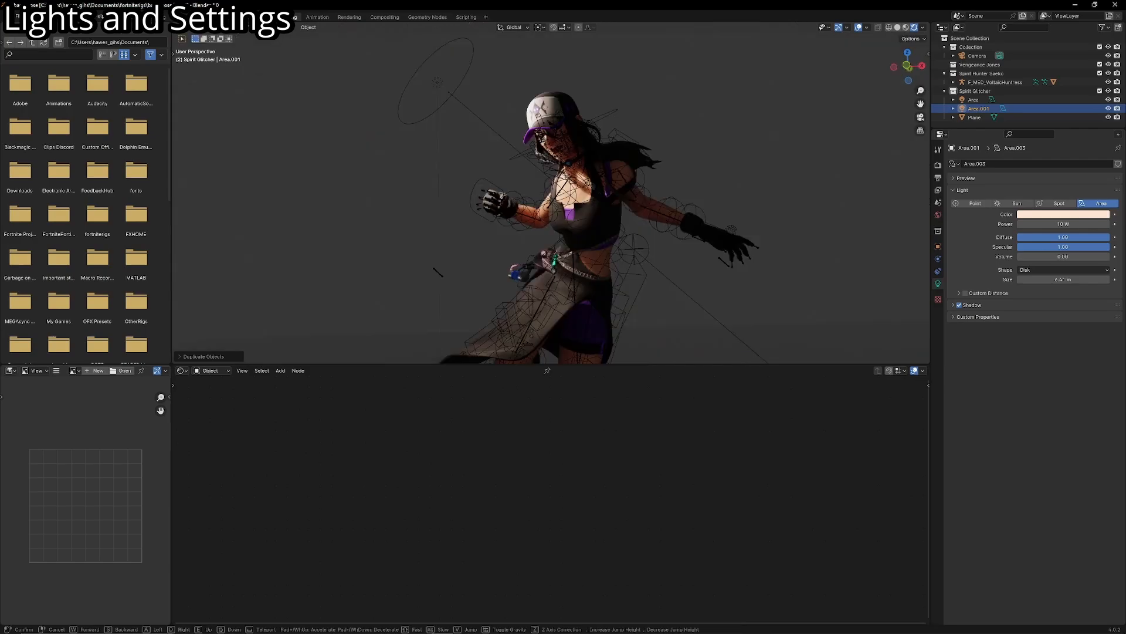
key(w)
key(d)
key(s)
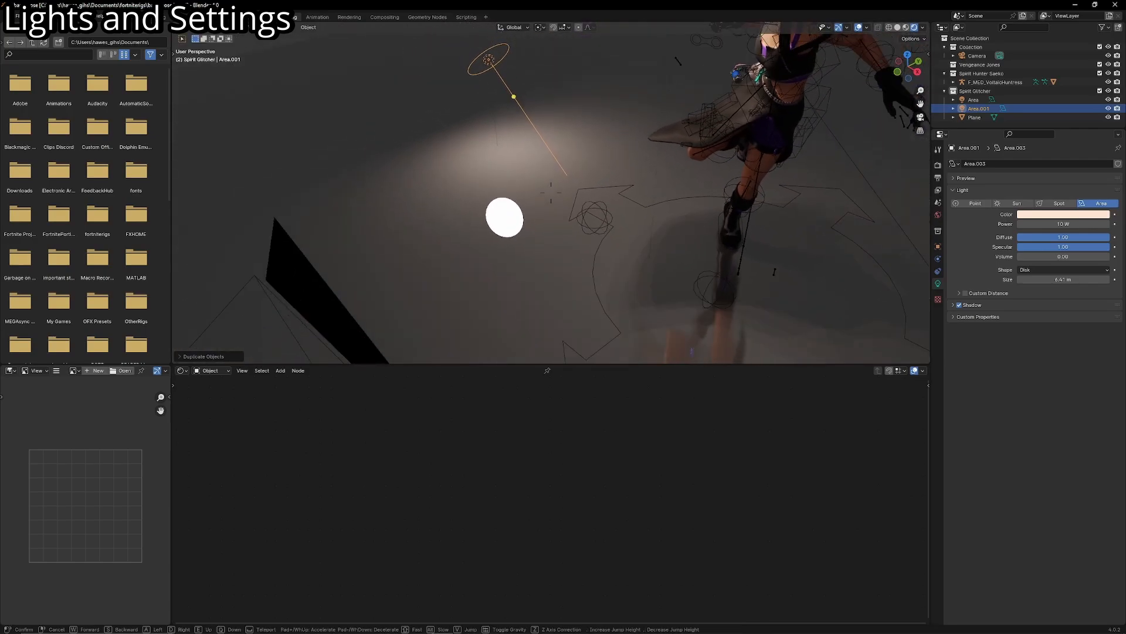
click(551, 193)
key(x)
click(558, 203)
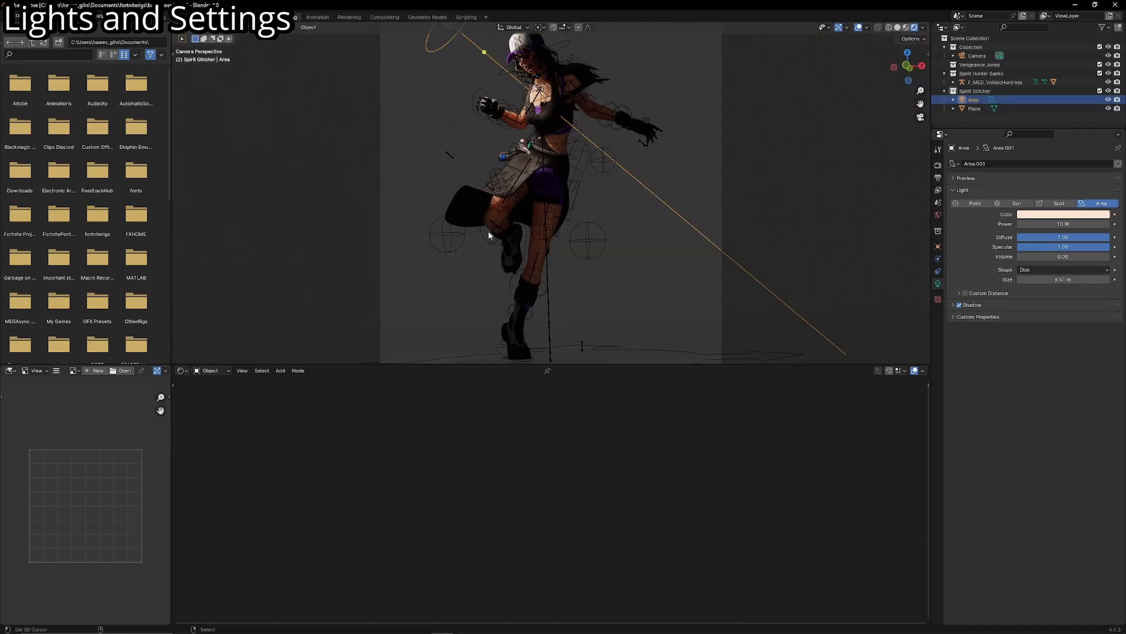
scroll(542, 209, up, 1)
shift+middle_drag(542, 208, 538, 261)
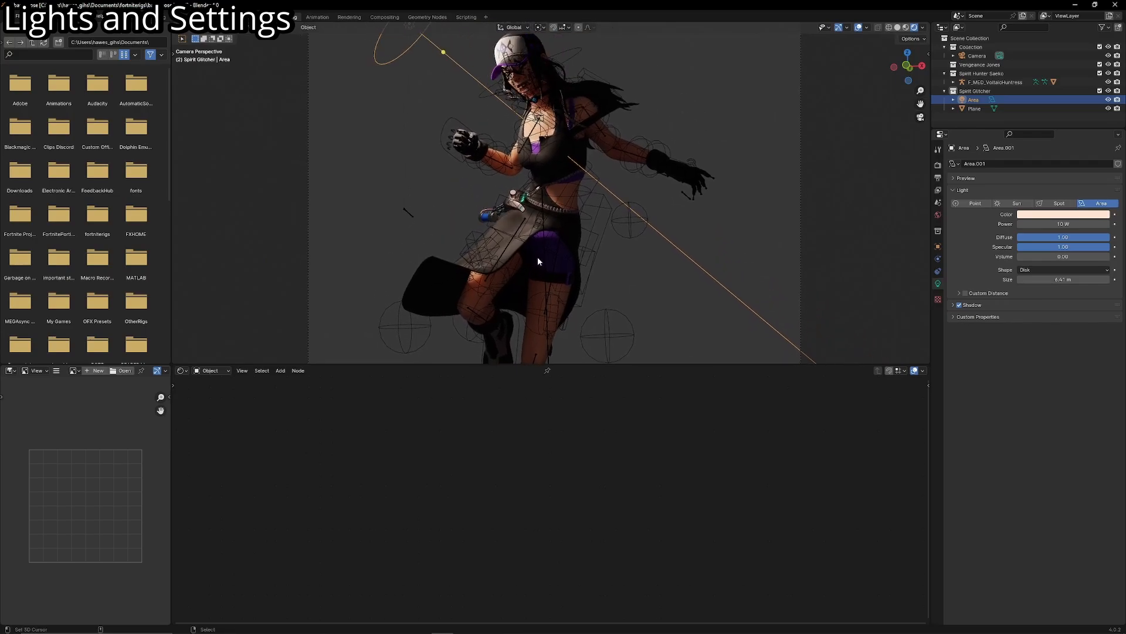
- Enable Custom Distance on the area light, reduce its cutoff Distance and hide the overlays to check the falloff
scroll(537, 261, down, 1)
click(971, 294)
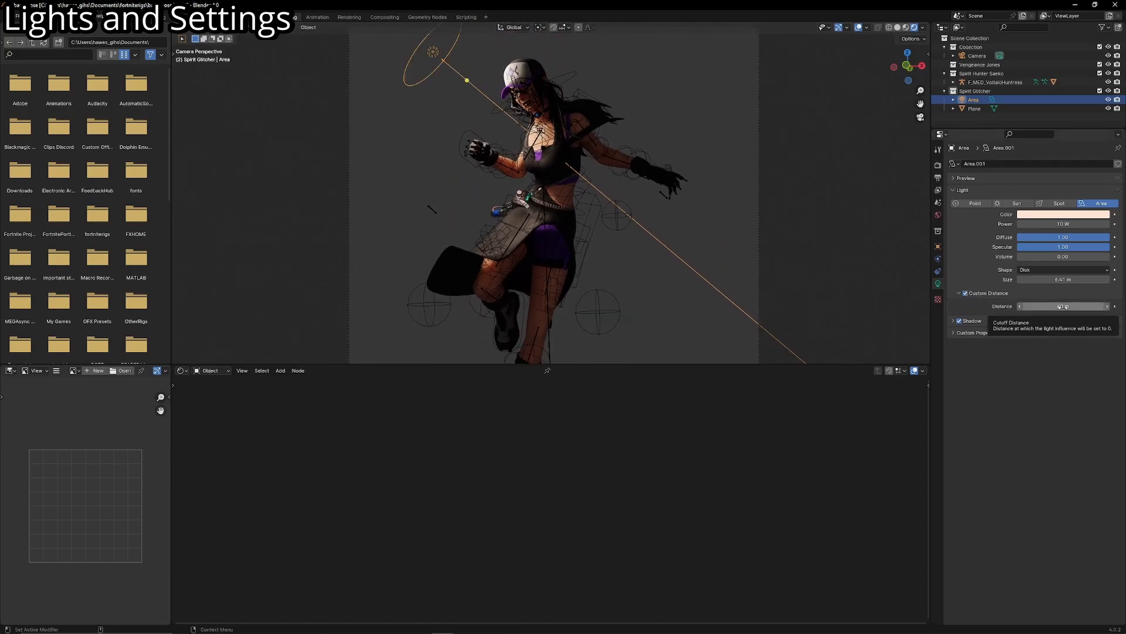
drag(1063, 306, 1038, 306)
click(860, 28)
shift+middle_drag(772, 174, 763, 200)
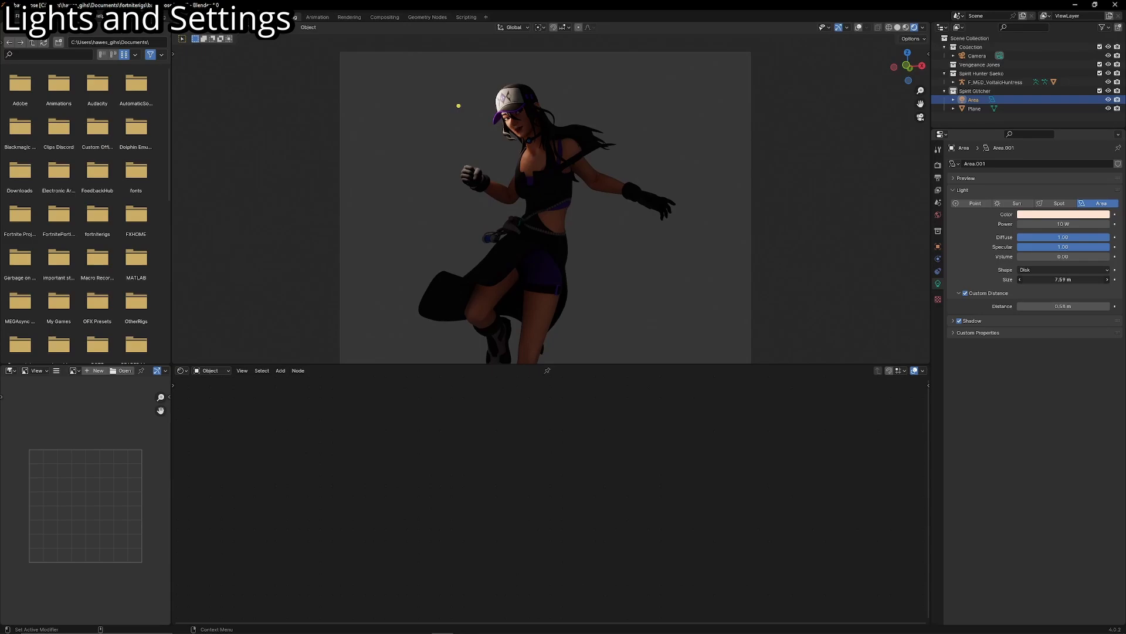
- Show the overlays again and set the area light's custom Distance to 1.3 m
drag(1063, 279, 1109, 308)
click(859, 27)
scroll(745, 289, down, 7)
shift+middle_drag(727, 295, 724, 267)
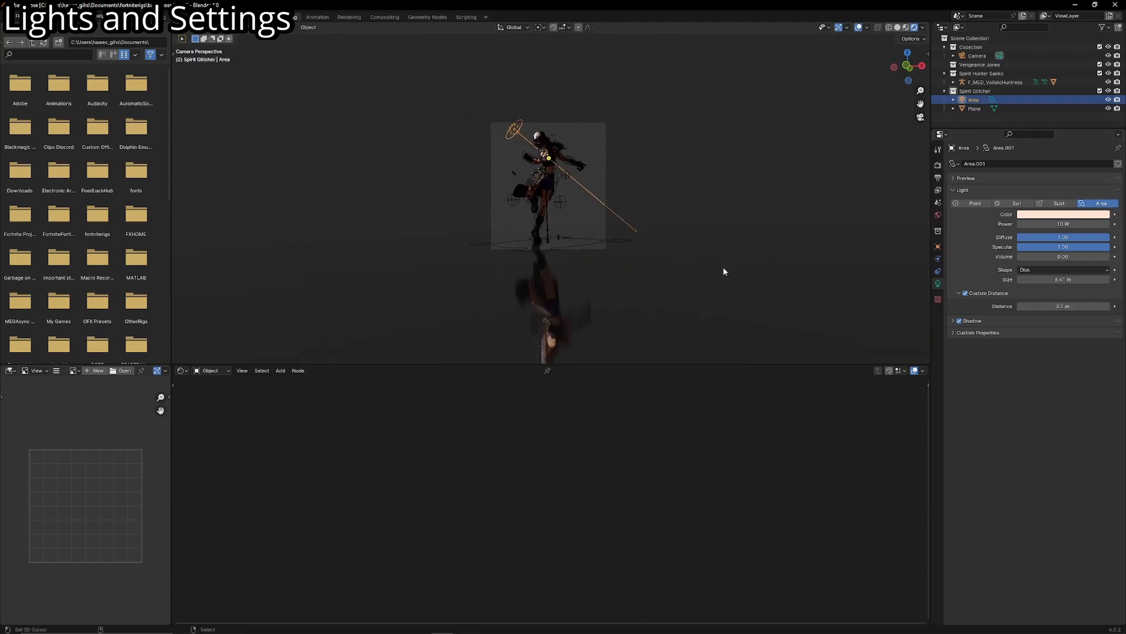
scroll(715, 267, up, 3)
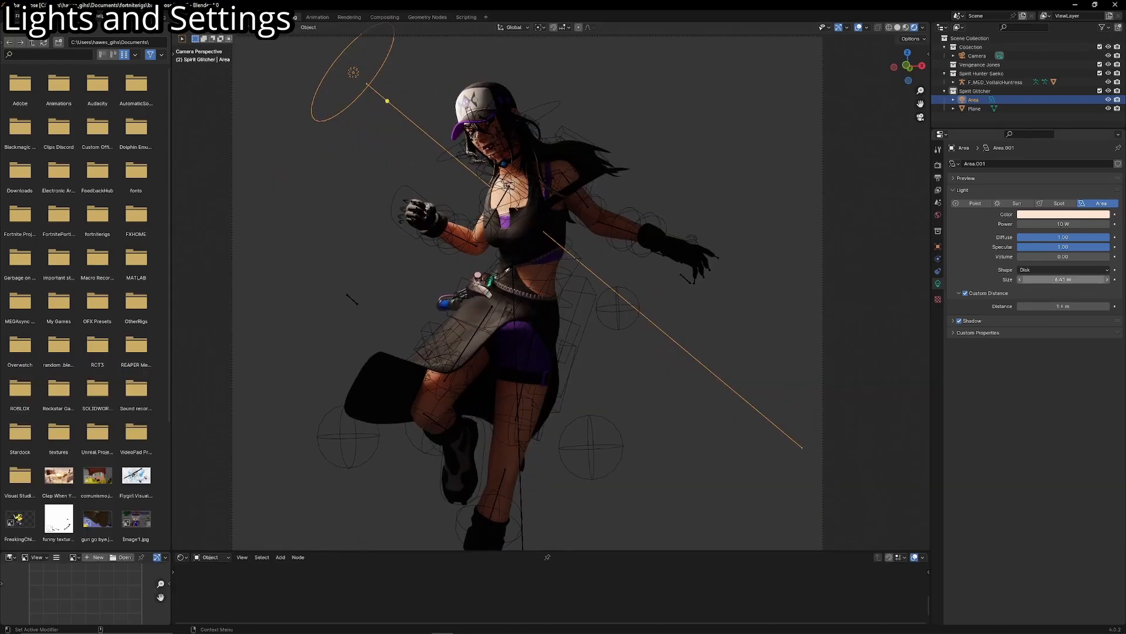
mouse_move(1063, 306)
mouse_down()
mouse_move(1024, 306)
mouse_move(1052, 307)
mouse_up()
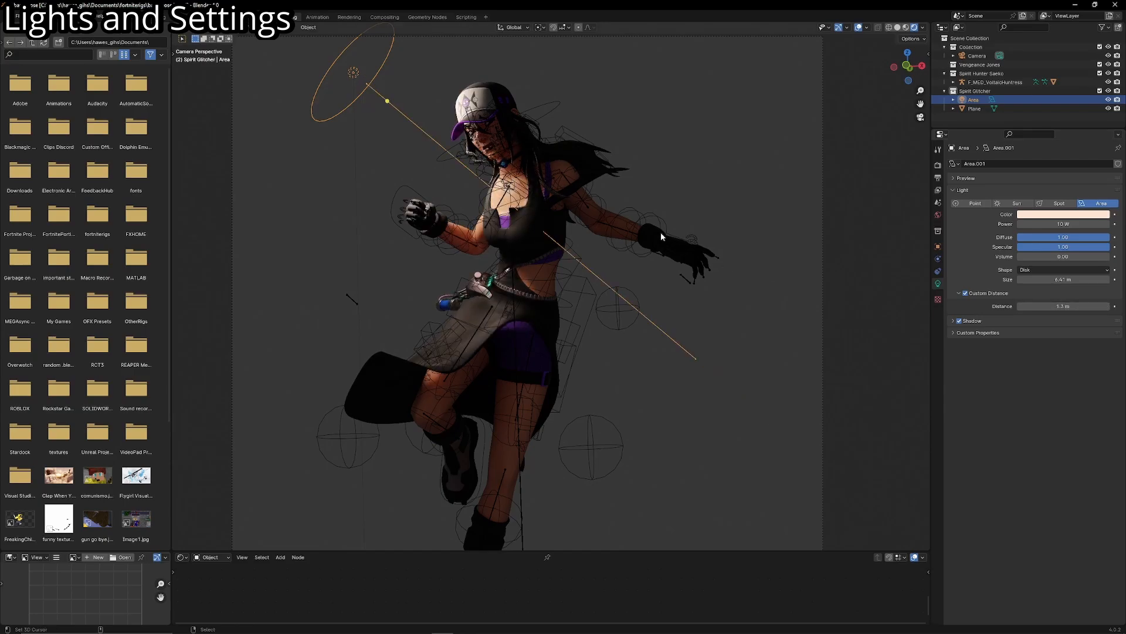
shift+middle_drag(661, 233, 670, 241)
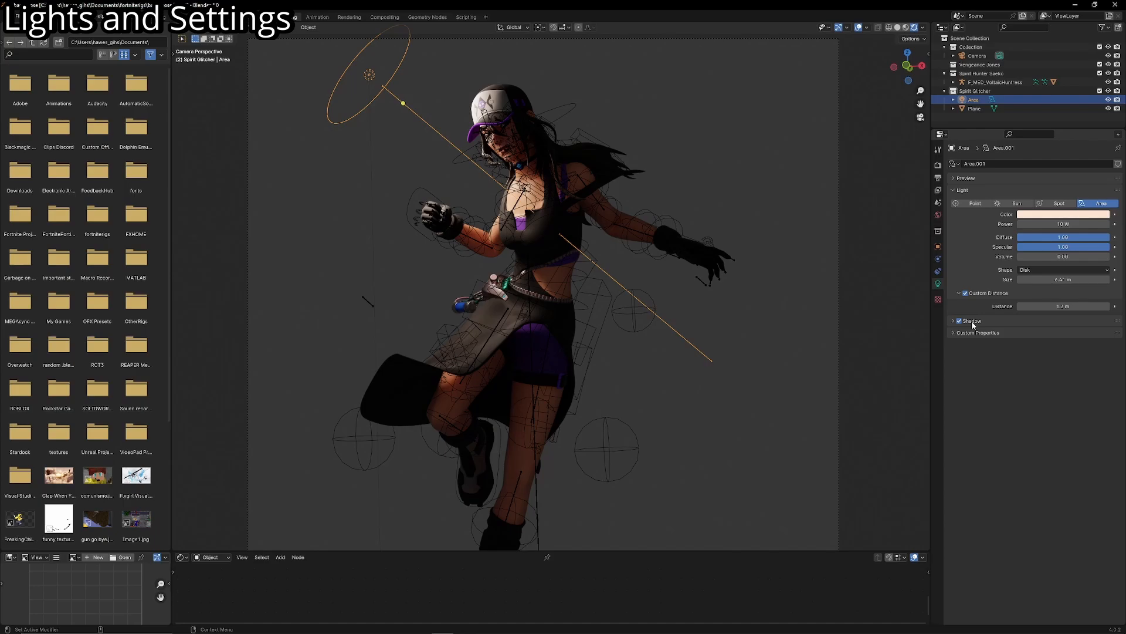
- Expand the area light's Shadow settings and enable Contact Shadows
click(972, 322)
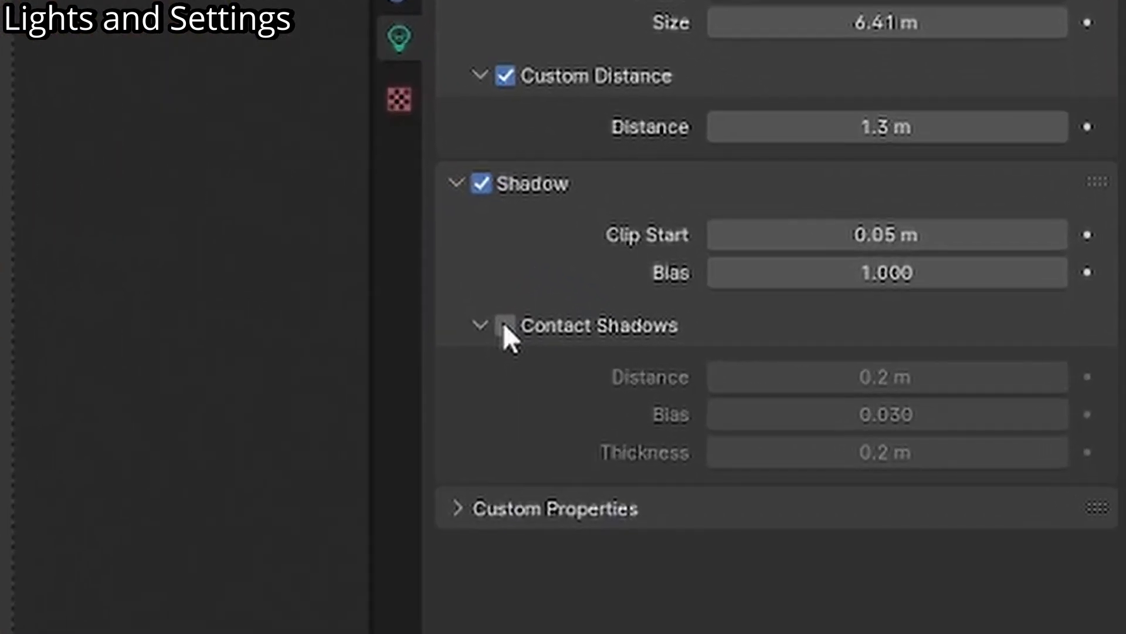
click(503, 323)
click(502, 320)
click(502, 321)
click(501, 320)
click(502, 320)
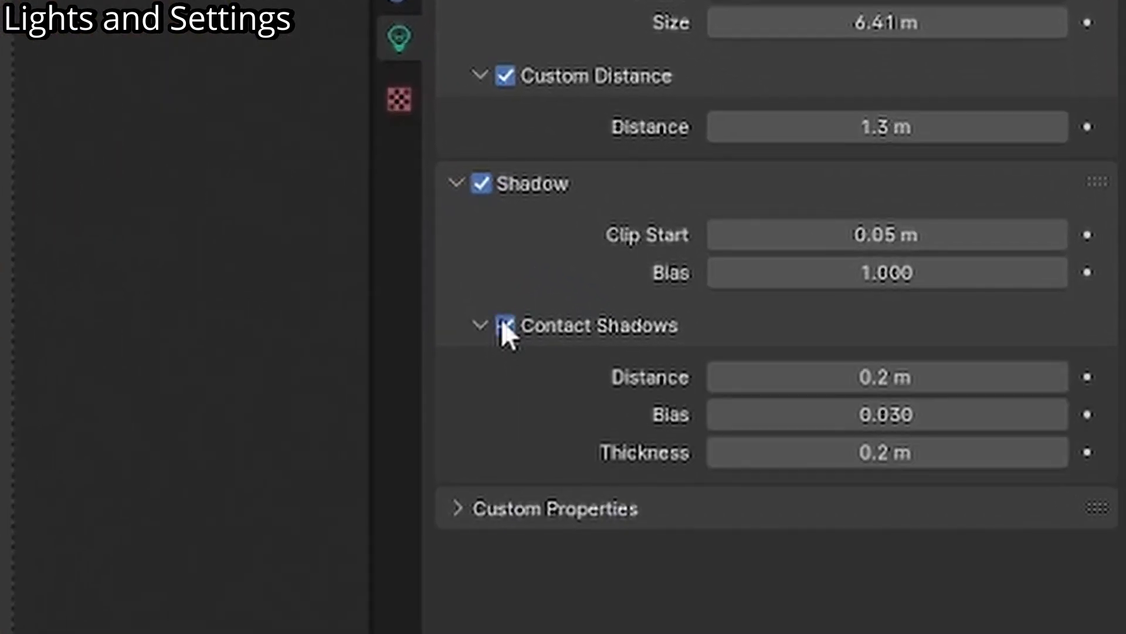
click(502, 321)
click(499, 320)
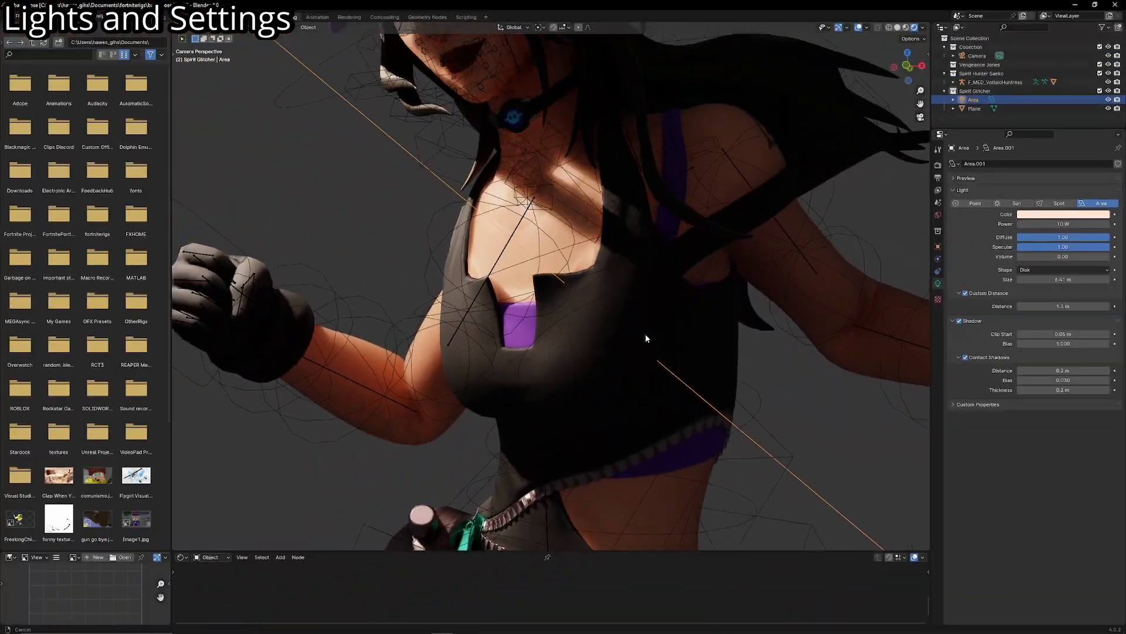
- Hide the overlays, frame the upper body and compare the face shading with Contact Shadows off and on
shift+middle_drag(645, 333, 727, 309)
scroll(728, 308, down, 3)
click(858, 28)
scroll(727, 235, down, 3)
shift+middle_drag(728, 234, 766, 238)
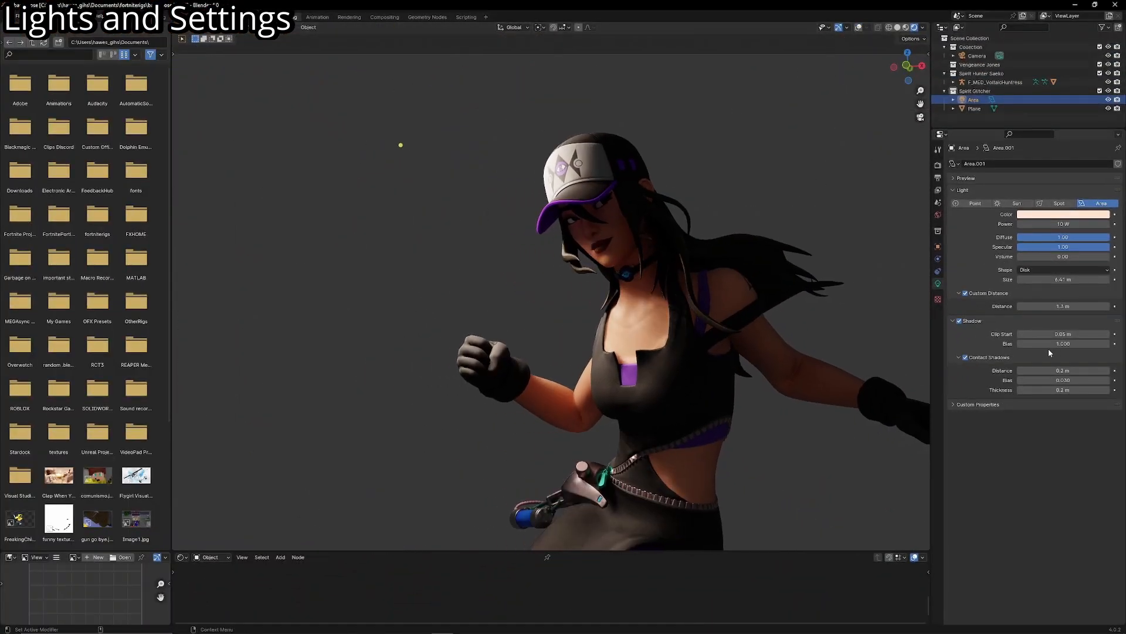
click(967, 358)
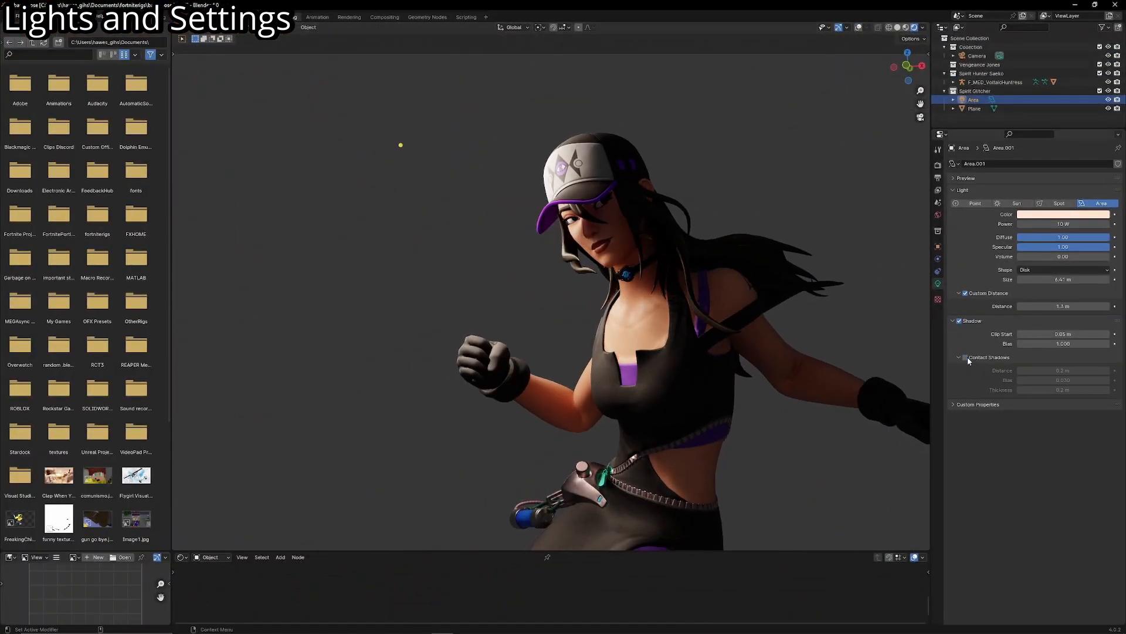
click(966, 357)
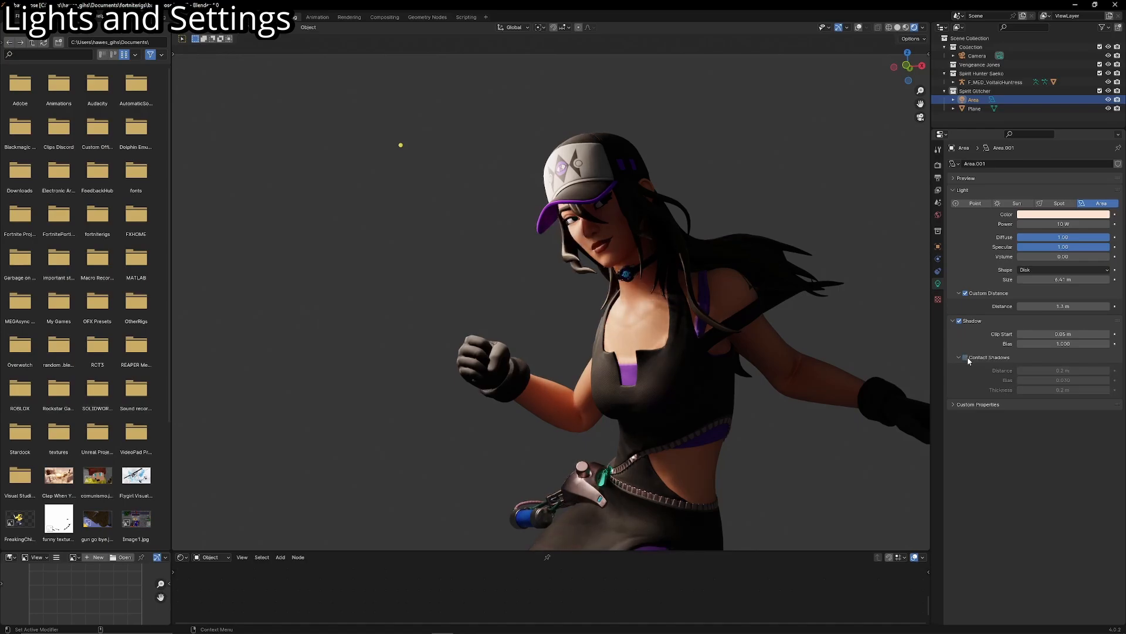
click(965, 357)
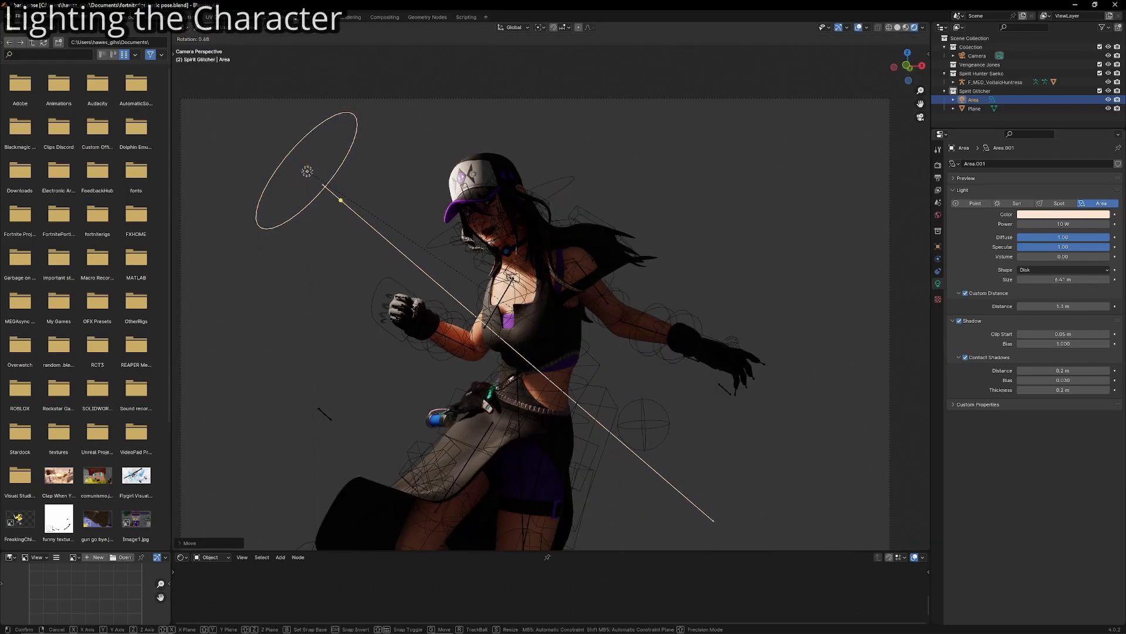
- Rotate the area light freely to aim it at the character and check its direction from the side
key(r)
key(r)
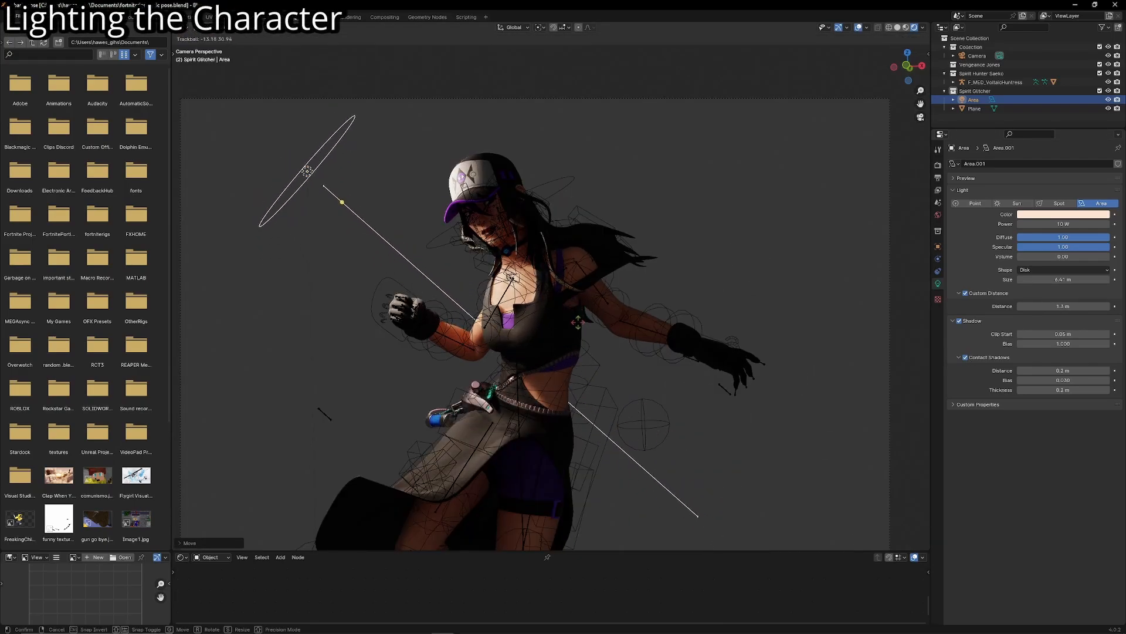
click(544, 322)
key(KP_0)
key(shift+grave)
key(w)
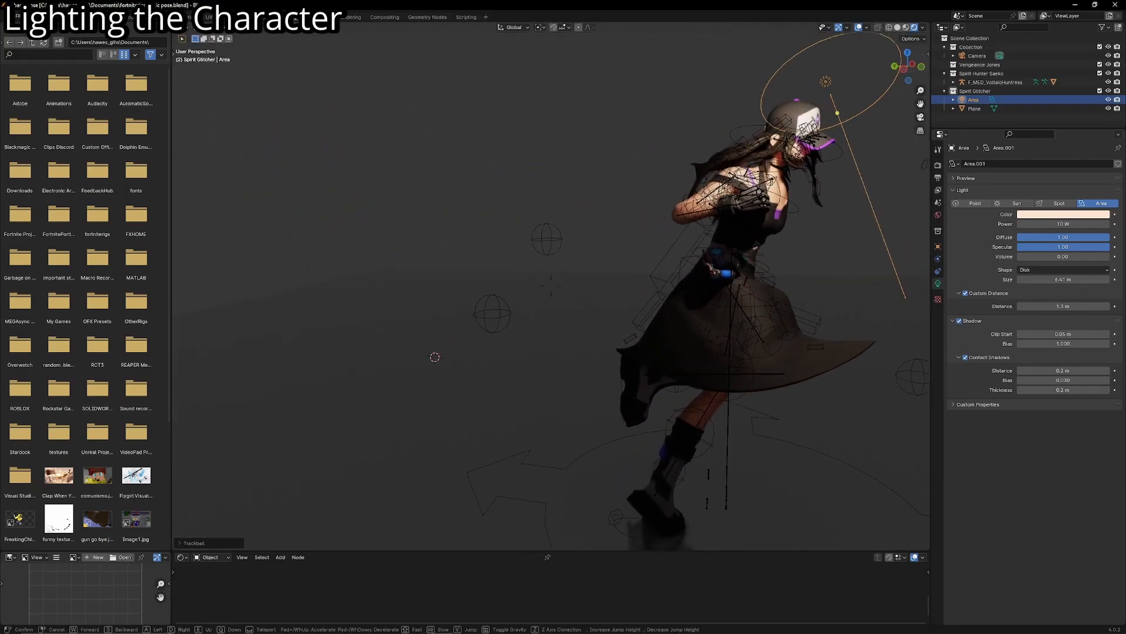
click(551, 286)
- Move the area light to a new position near the character's head from the side and return to the camera view
key(g)
click(549, 352)
key(g)
click(548, 371)
middle_drag(547, 371, 505, 357)
key(KP_0)
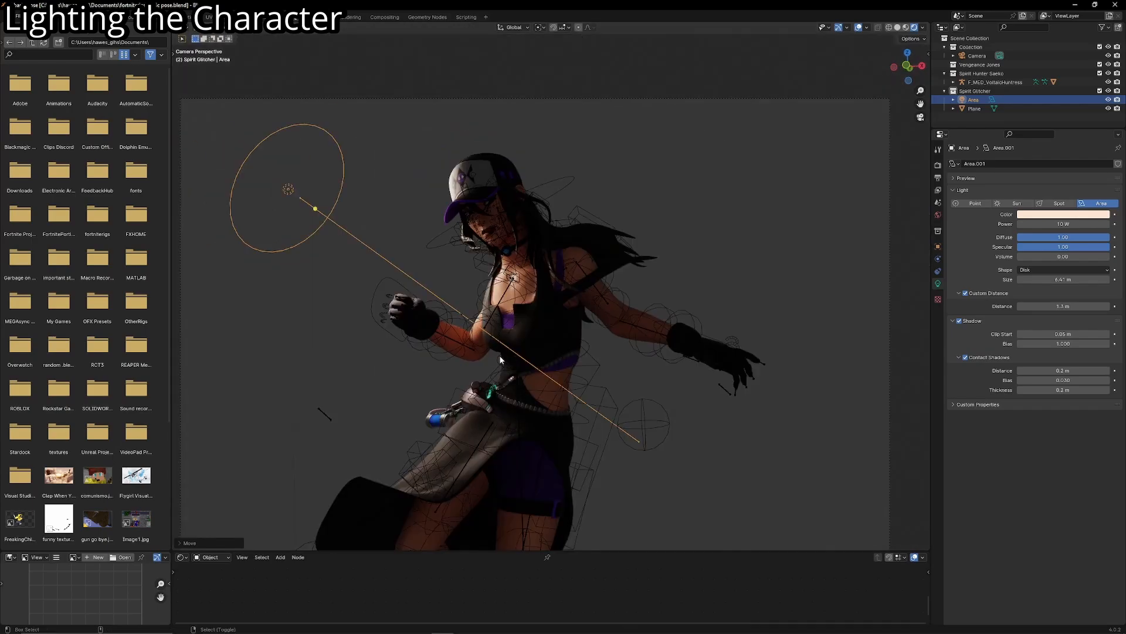
- Fine-tune the area light's position in the camera view, beside the cap and above the raised fist
key(g)
click(574, 393)
scroll(558, 358, up, 2)
key(g)
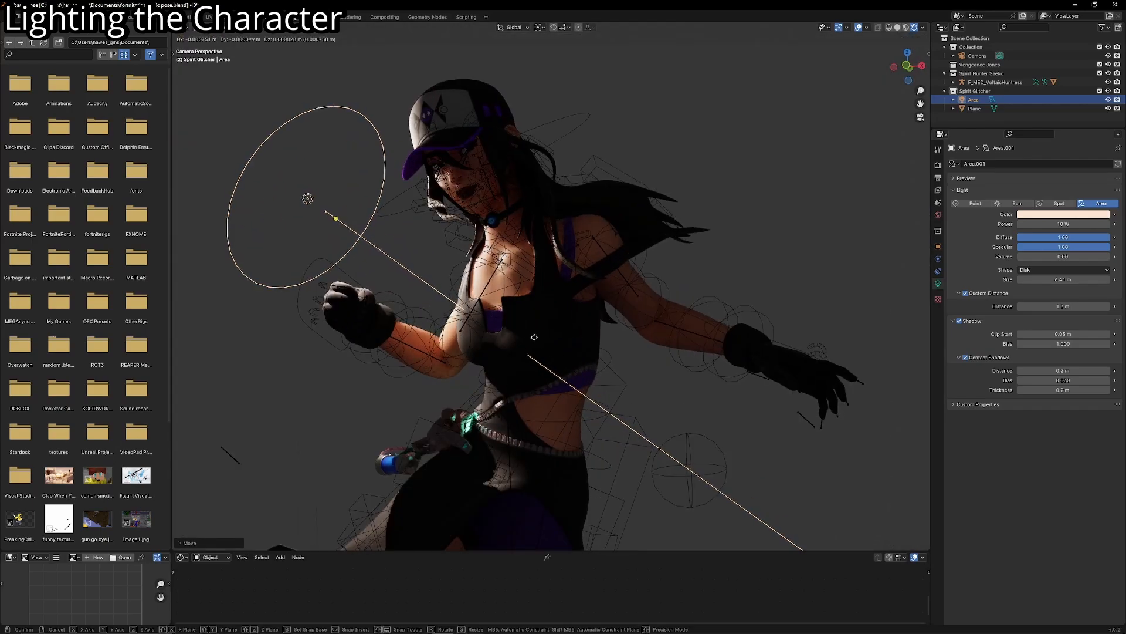
click(514, 332)
right_click(514, 332)
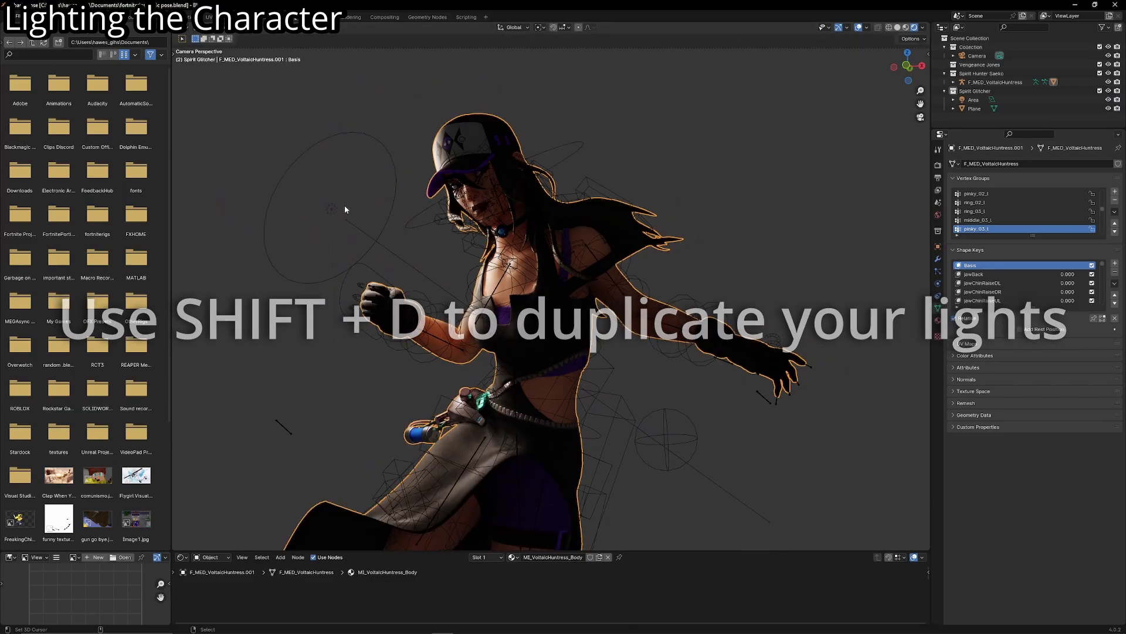
- Duplicate the area light and place the copy lower, beside the character's skirt below the raised fist
key(shift+d)
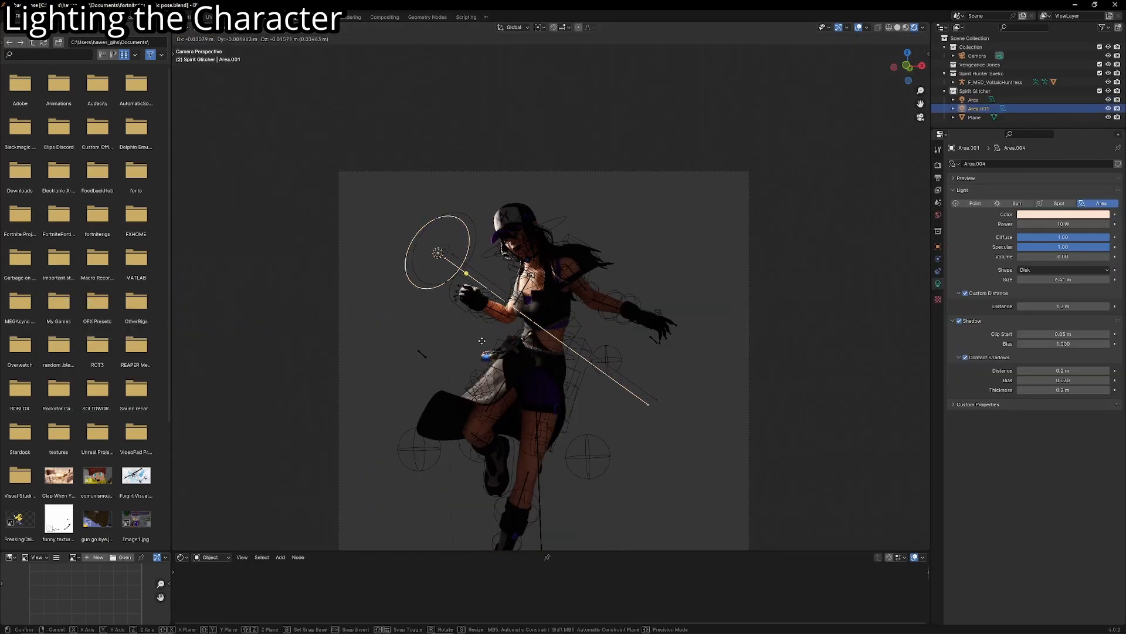
click(419, 496)
scroll(454, 455, down, 4)
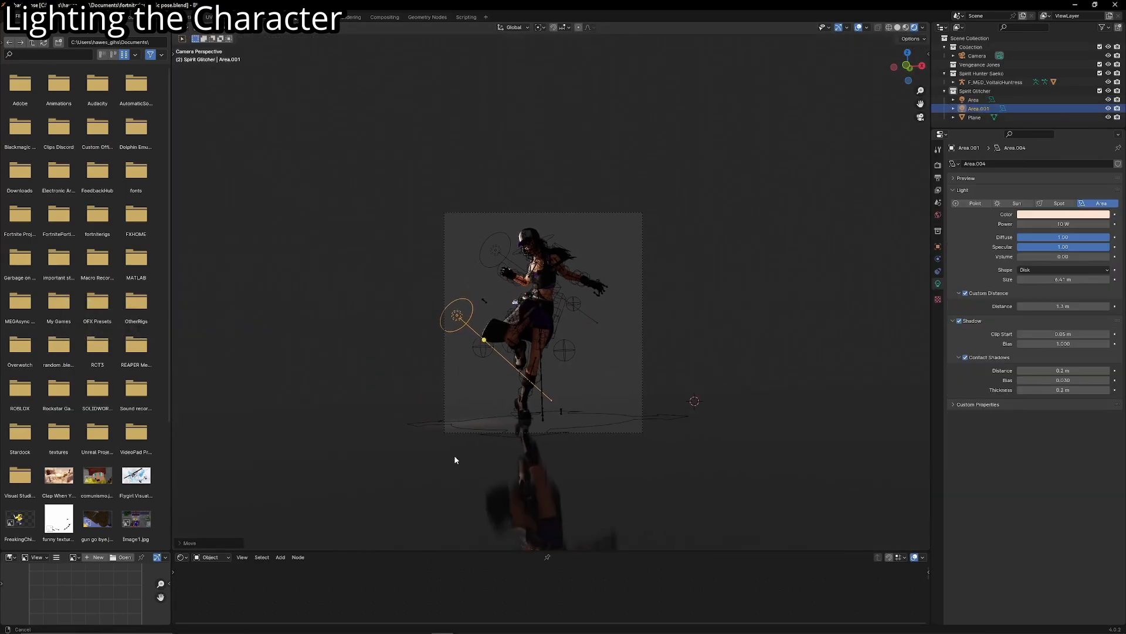
scroll(455, 453, up, 3)
- Duplicate the light again beside the character's outstretched hand and rotate the copy to face the body
key(shift+d)
click(712, 429)
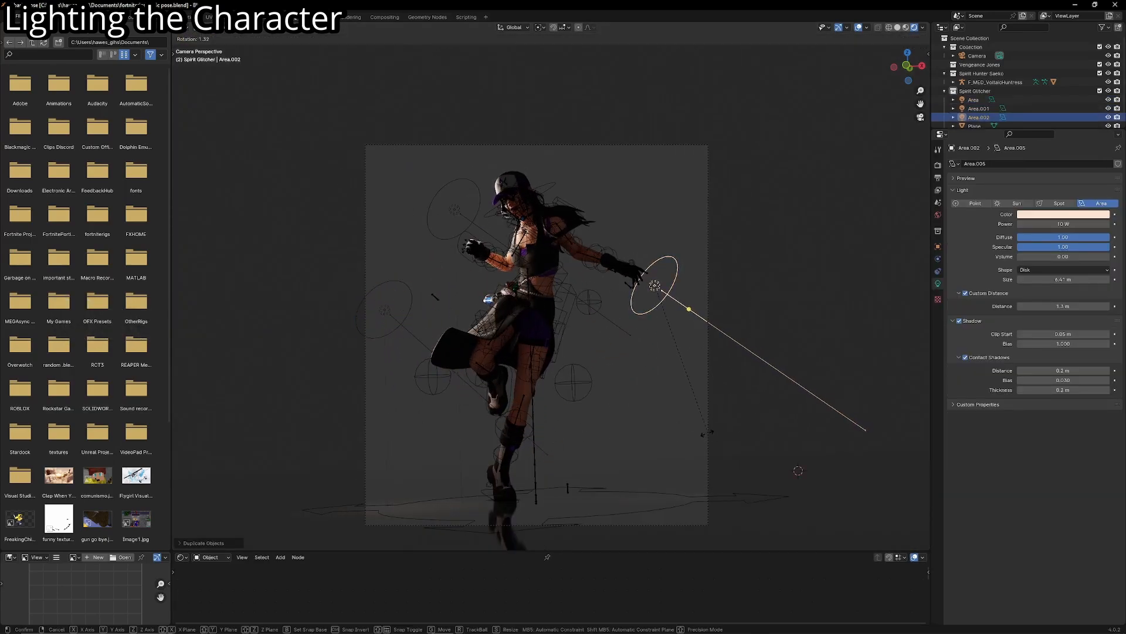
key(r)
click(666, 487)
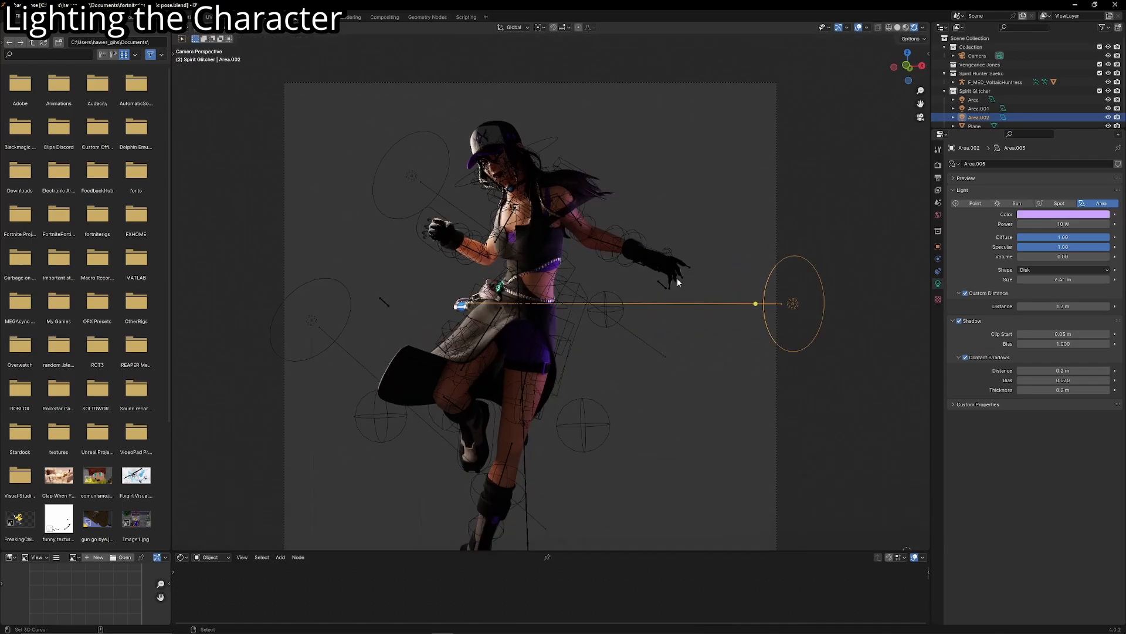
- Adjust the purple light's Power and duplicate it to a spot above the character's outstretched arm
click(1057, 217)
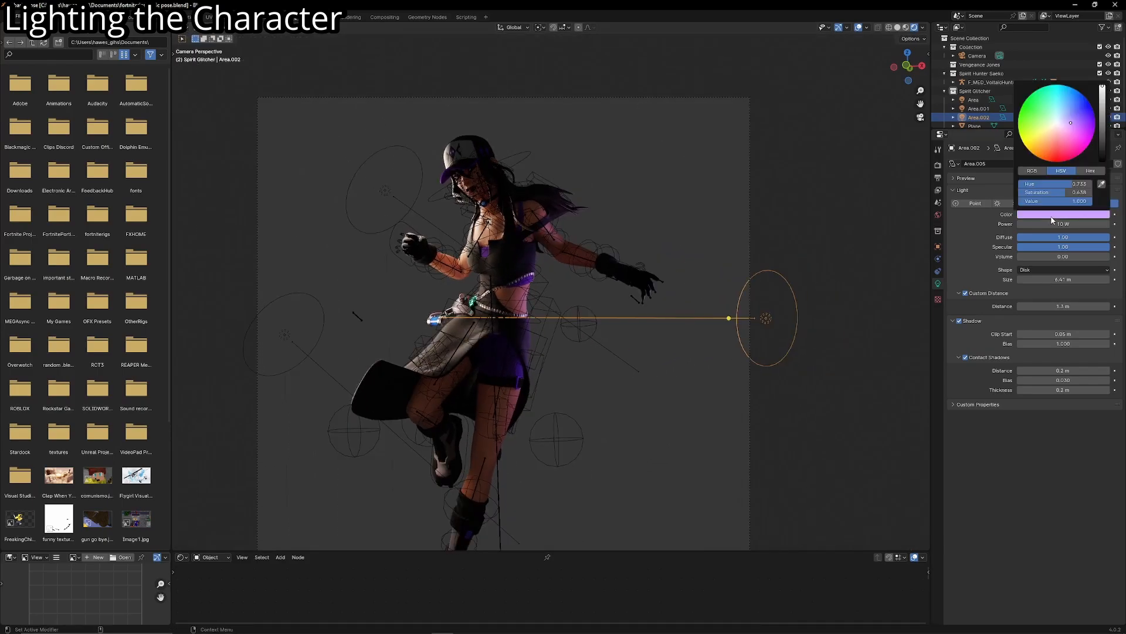
drag(1048, 226, 1076, 224)
key(shift+d)
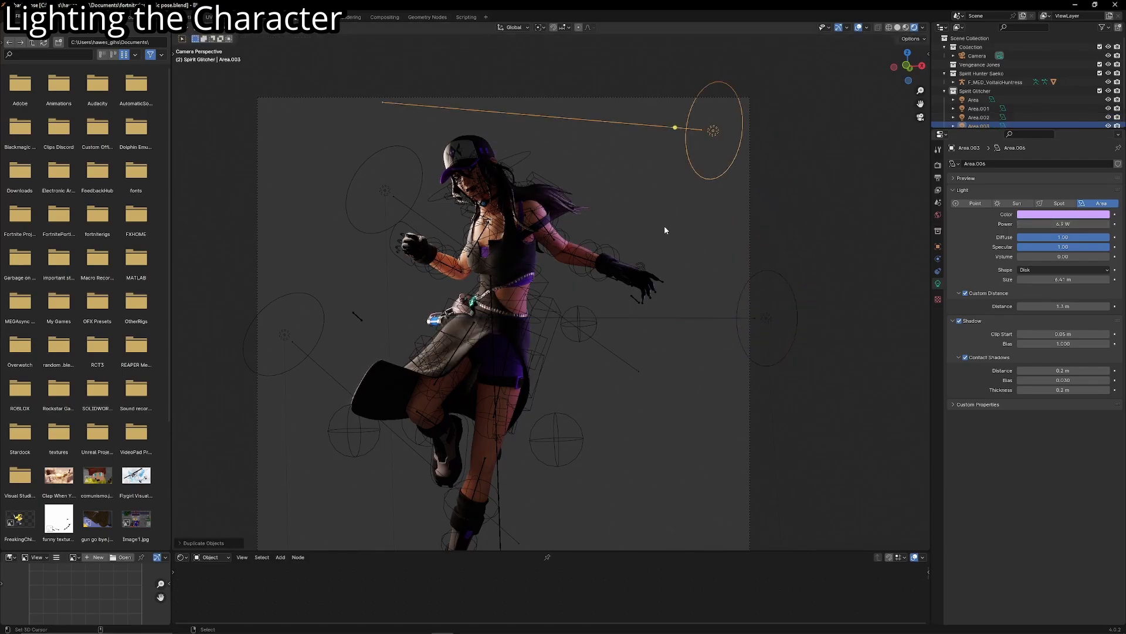
- Rotate the purple light to aim diagonally down at the character and move it above the hair
click(607, 190)
key(r)
click(656, 188)
key(g)
click(609, 243)
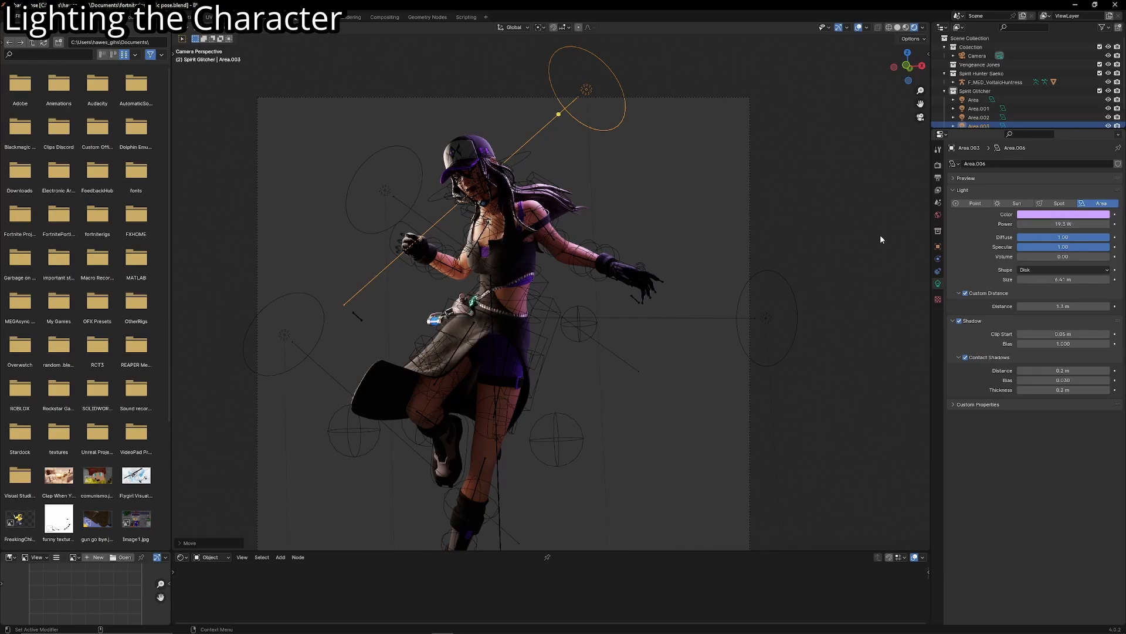
- Hide the viewport overlays, examine the rim lighting on the upper body and the full figure, and show the overlays again
scroll(762, 194, down, 2)
shift+middle_drag(630, 143, 630, 188)
scroll(587, 278, up, 2)
shift+middle_drag(587, 280, 636, 257)
scroll(635, 257, up, 3)
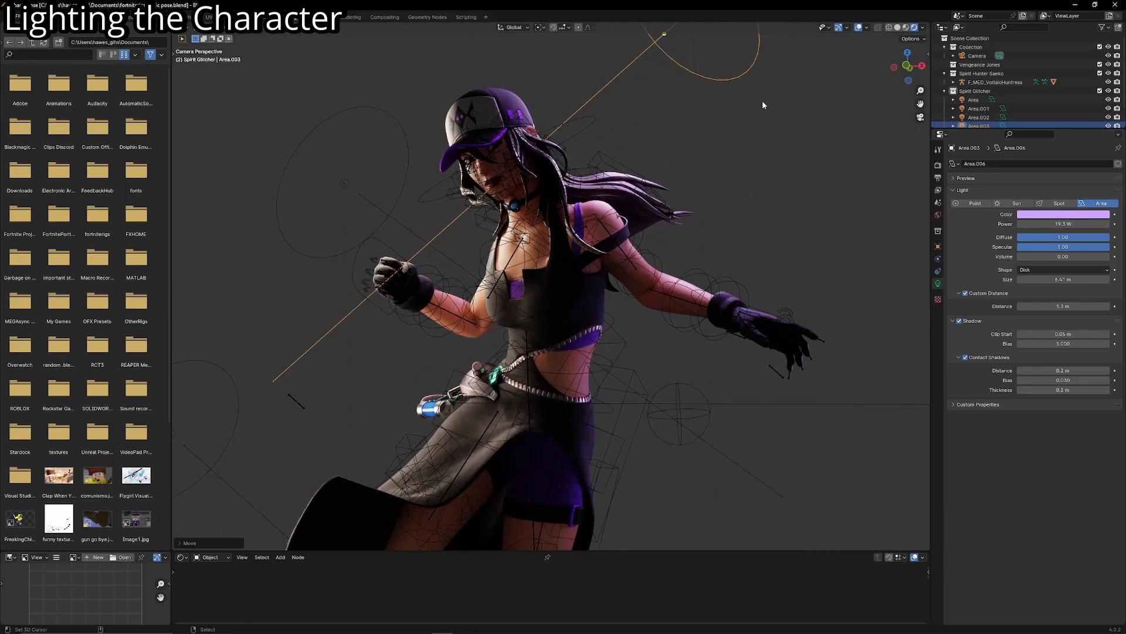
click(859, 27)
scroll(622, 184, up, 2)
shift+middle_drag(611, 192, 619, 241)
scroll(645, 108, down, 8)
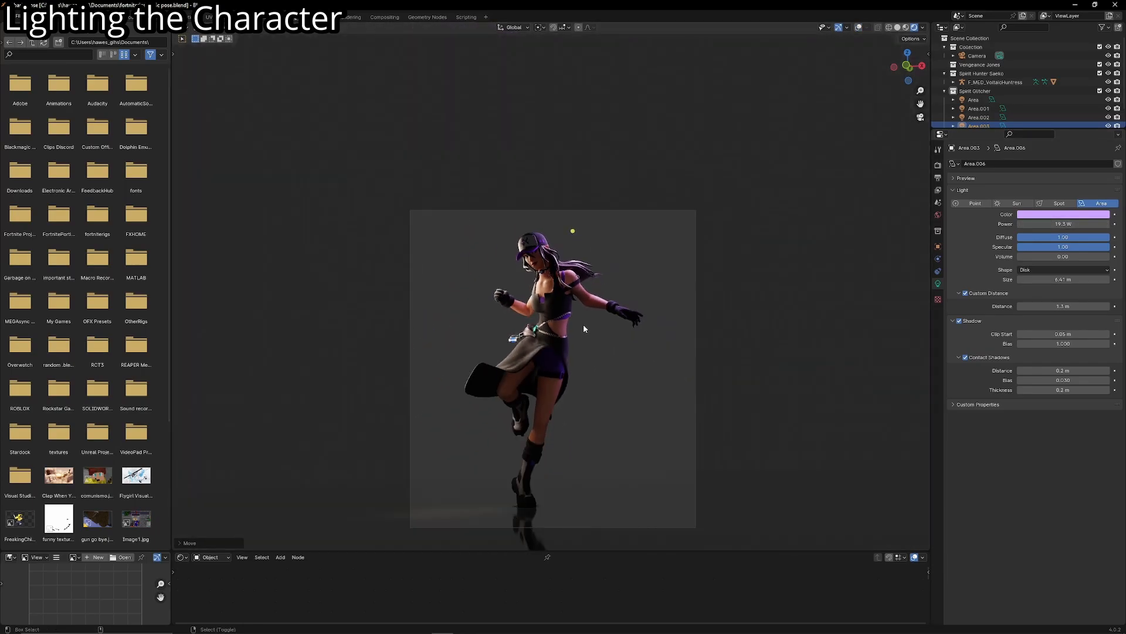
shift+middle_drag(583, 328, 601, 260)
click(860, 27)
scroll(658, 184, up, 2)
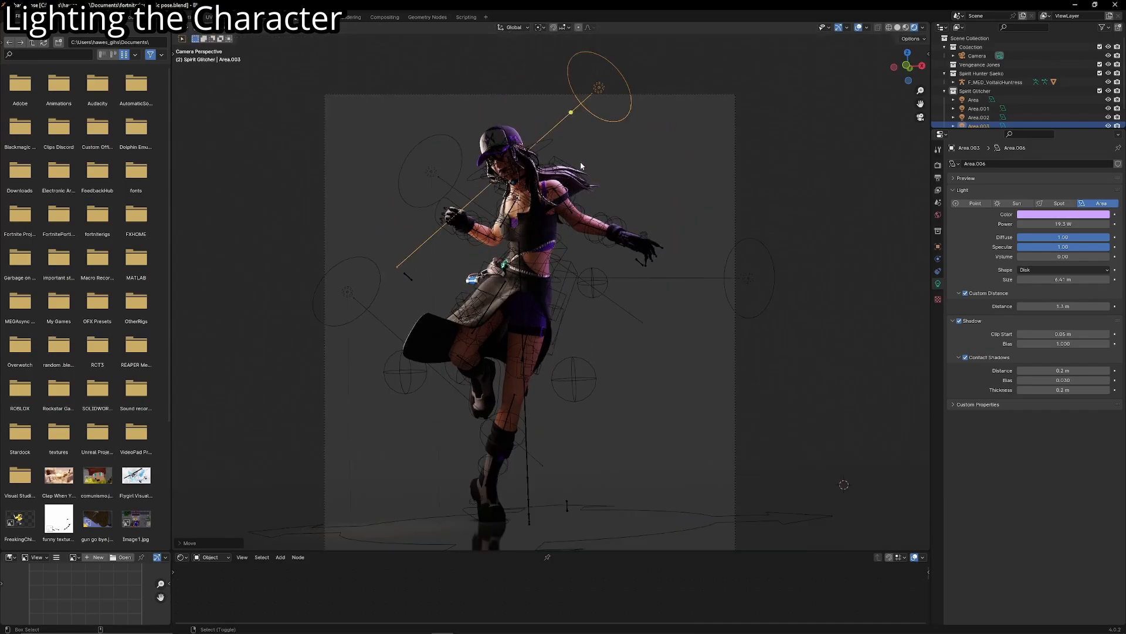
- Duplicate the purple light and place the copy beside the thigh below the outstretched hand, rotated to face the legs
key(shift+d)
click(621, 412)
key(r)
click(562, 457)
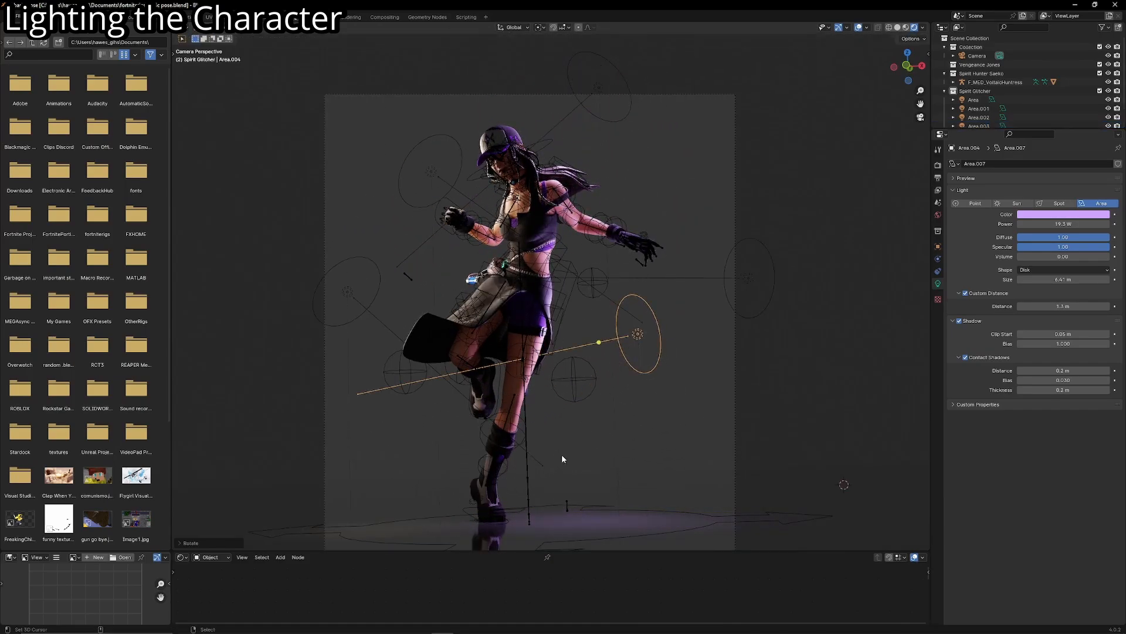
key(g)
click(691, 458)
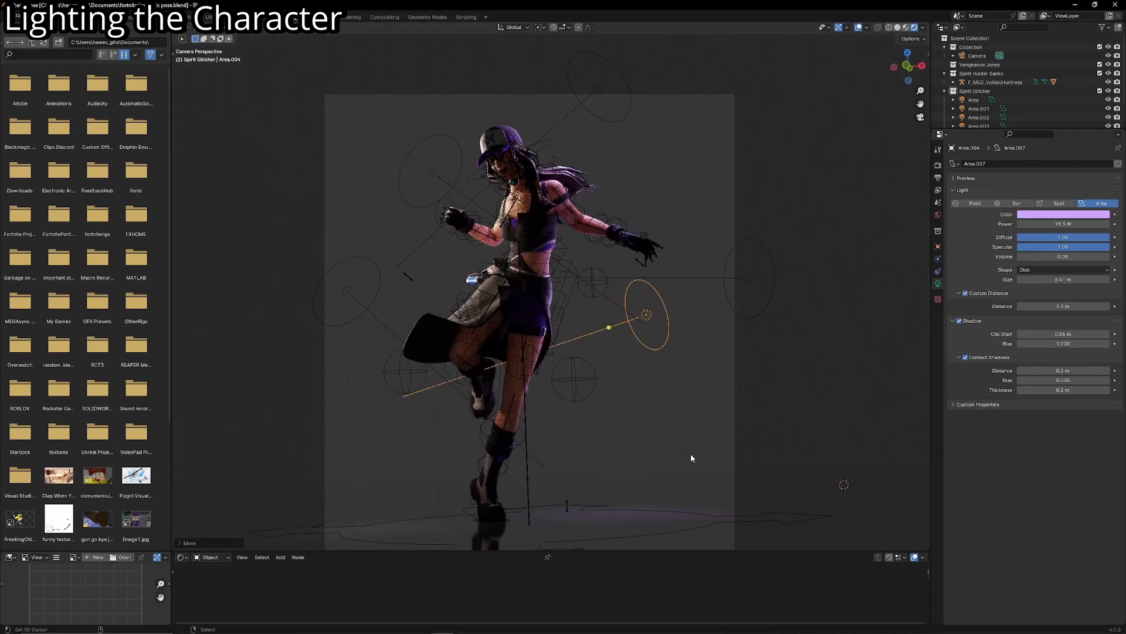
key(g)
click(632, 448)
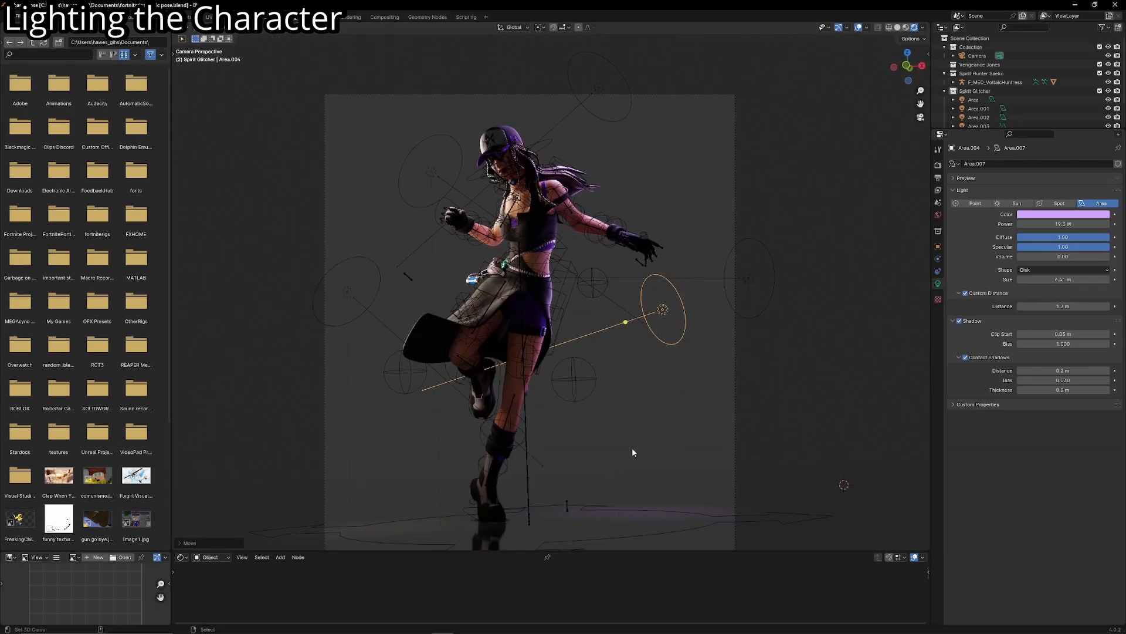
scroll(617, 297, up, 2)
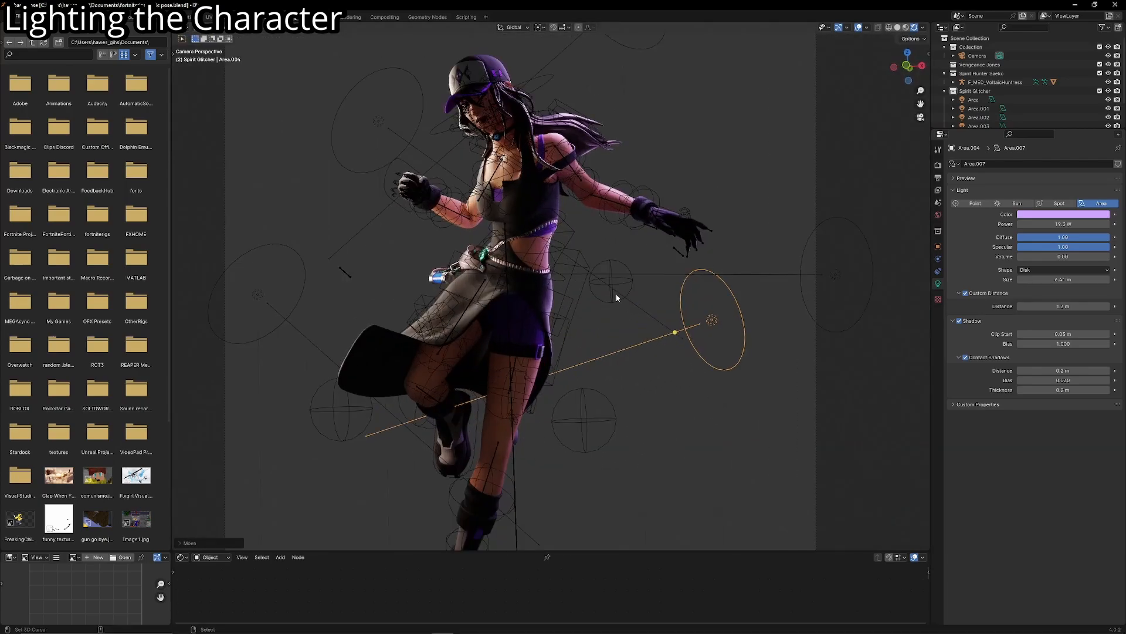
- Delete the area light beside the skirt, below the raised fist
scroll(564, 351, down, 1)
right_click(319, 294)
middle_drag(319, 294, 385, 288)
key(Delete)
- Duplicate the warm 10 W light beside the cap, leaving the copy in place
right_click(440, 179)
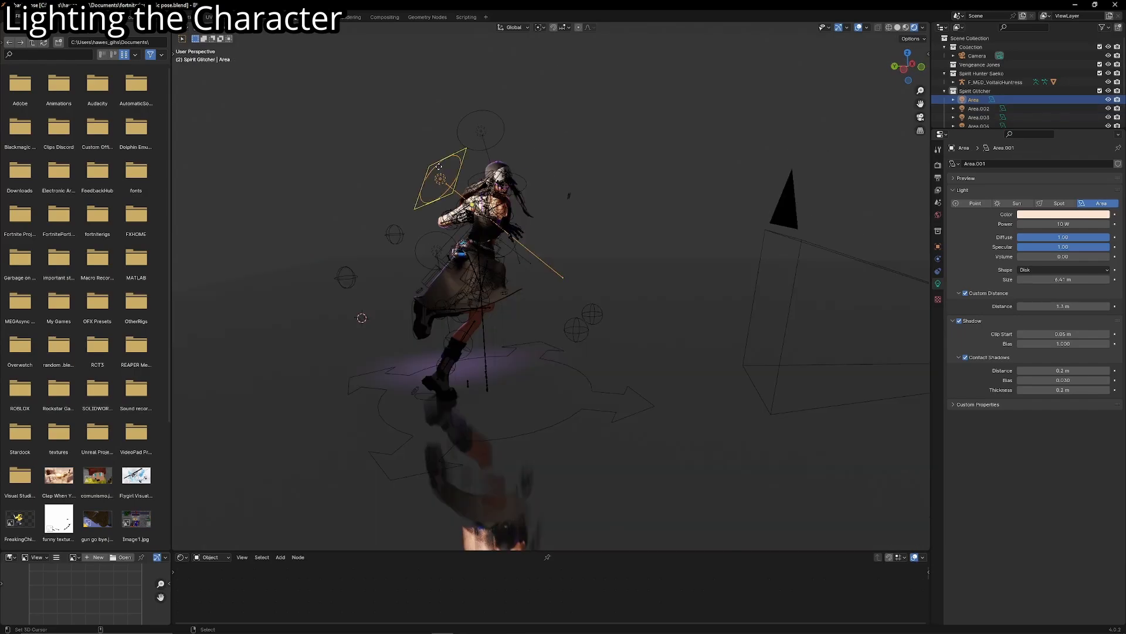
middle_drag(499, 171, 438, 167)
scroll(438, 167, up, 2)
key(KP_0)
key(shift+d)
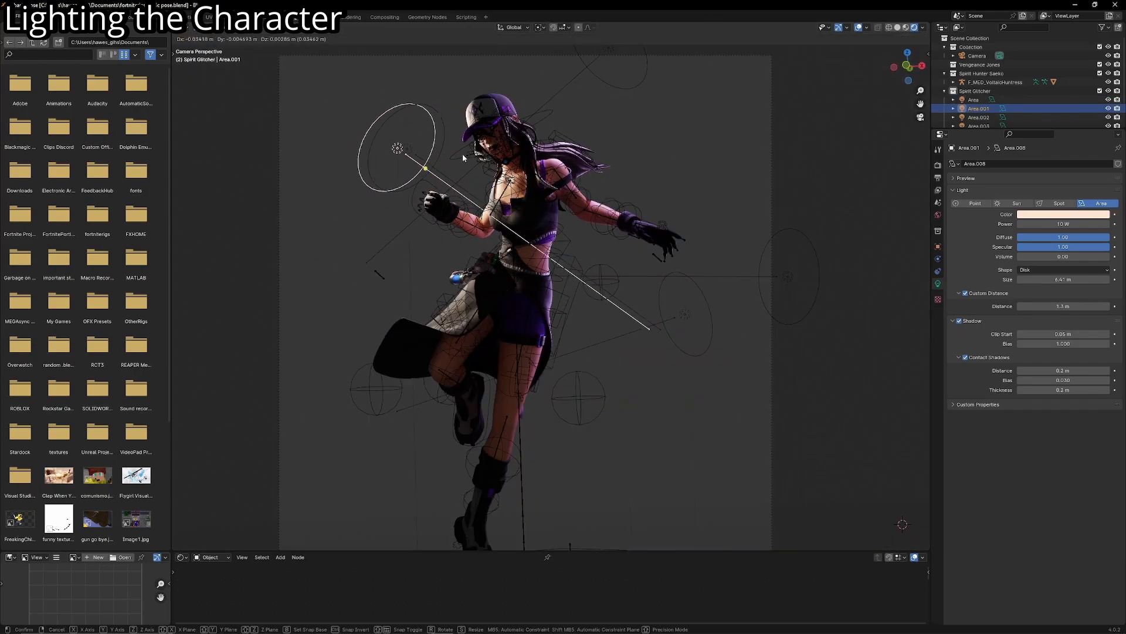
right_click(508, 202)
- Trackball-rotate the copy and move it back along its local Z axis, keeping it aimed at the face and chest
key(r)
key(r)
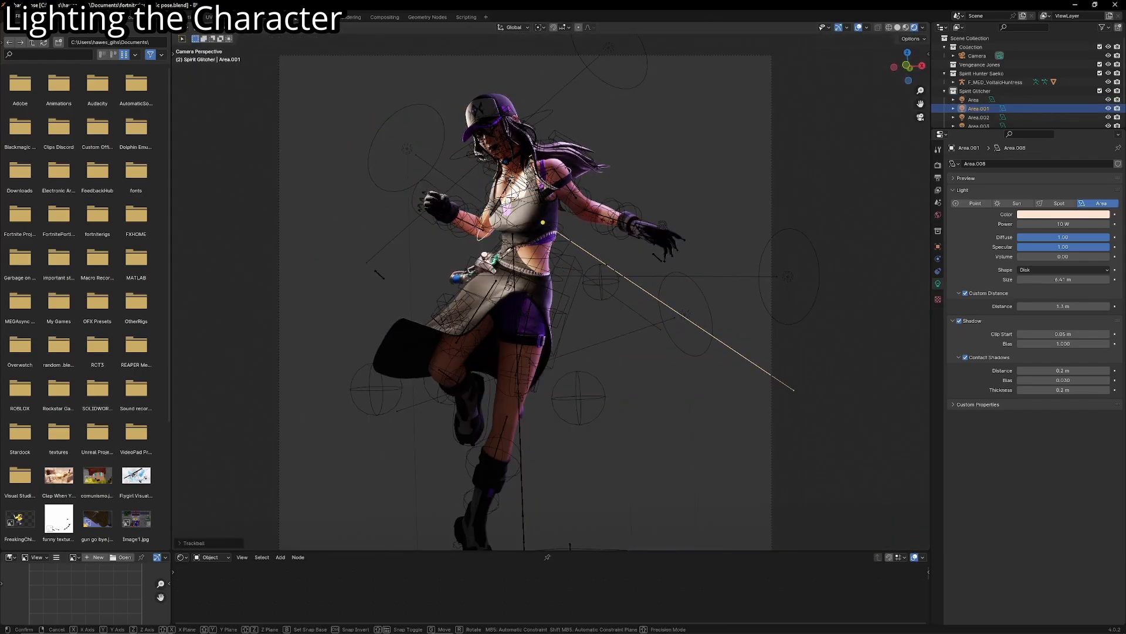
key(g)
key(z)
key(z)
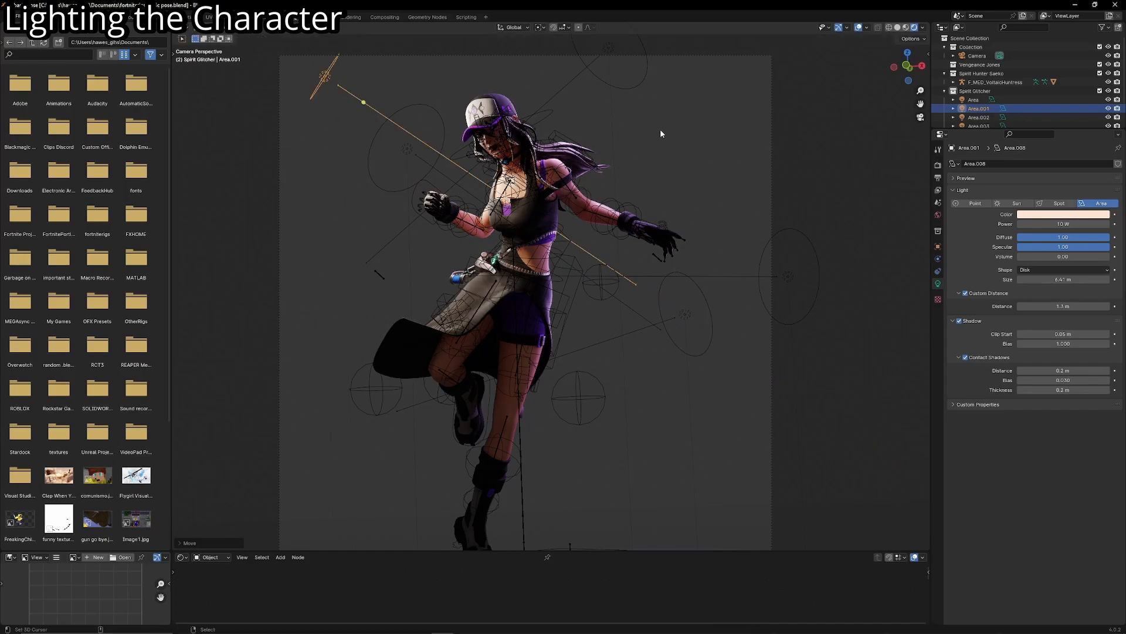
click(708, 314)
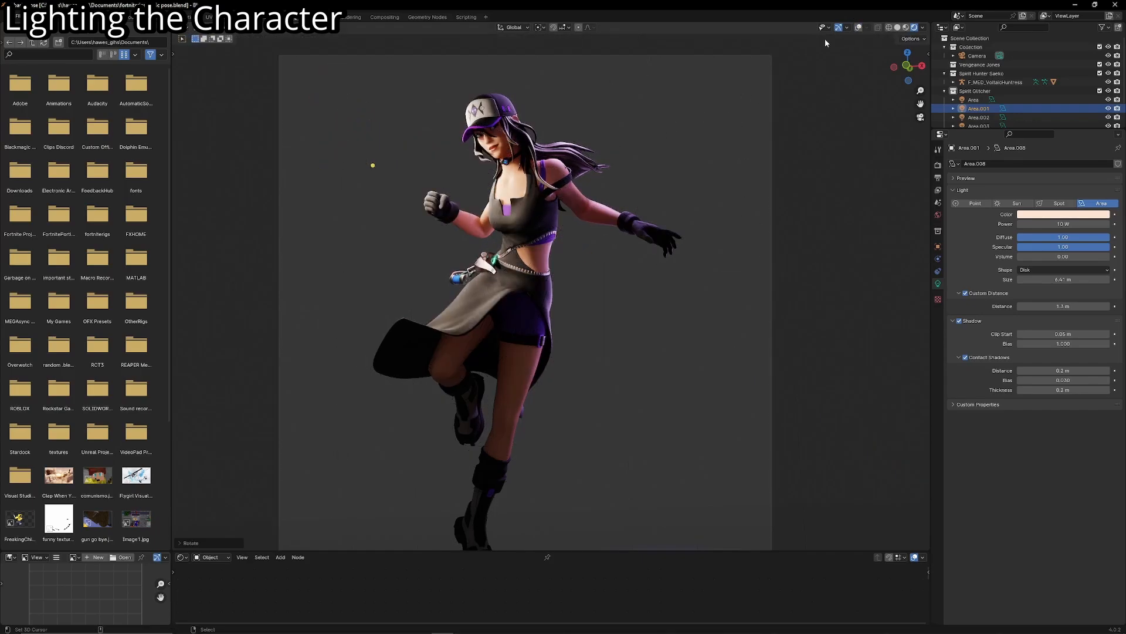
- Fine-tune the new warm light's height along the global Z axis while watching the light on the face
shift+middle_drag(604, 258, 629, 259)
key(g)
key(z)
click(610, 282)
scroll(600, 283, down, 2)
key(g)
key(z)
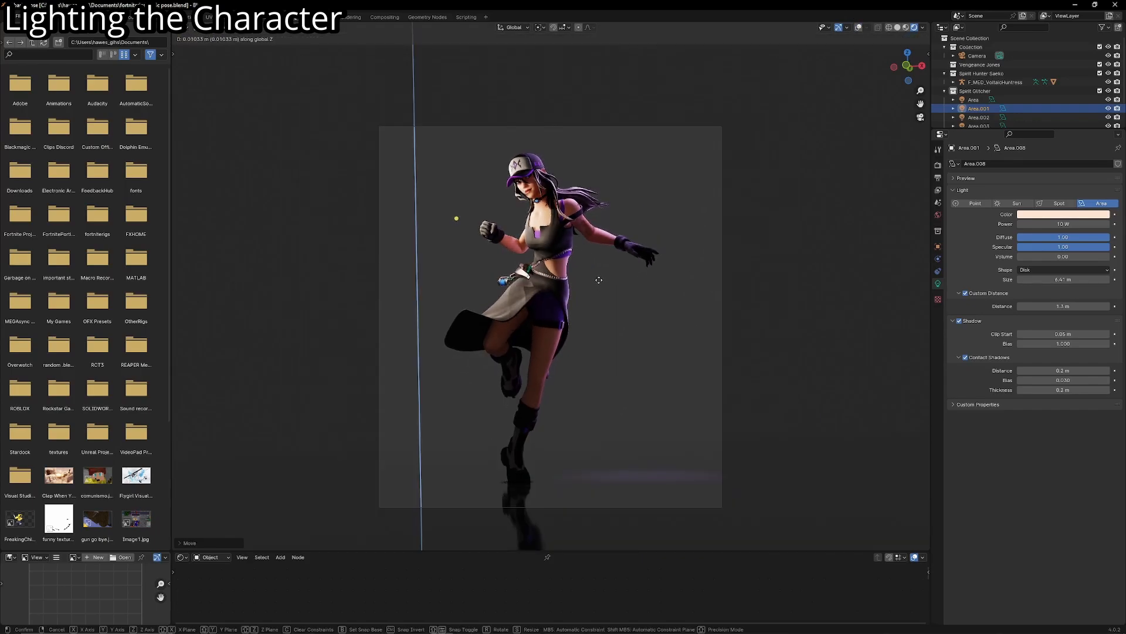
click(599, 280)
- Set the new warm light's Power to 5.7 W and check the face and torso in the camera view
drag(1062, 224, 1038, 224)
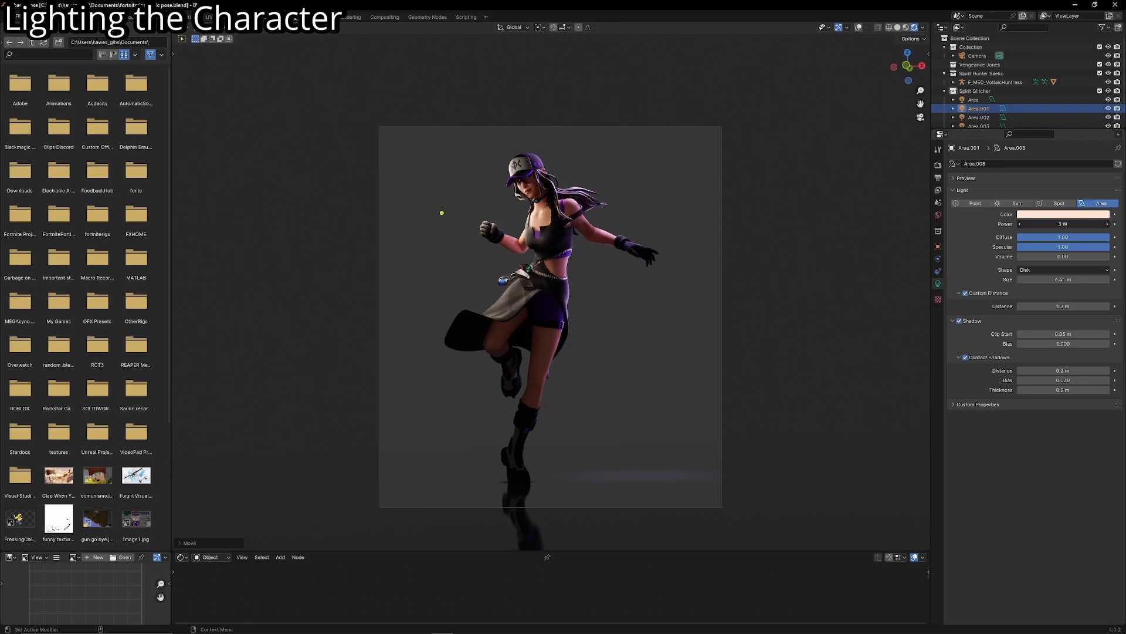
scroll(744, 202, up, 5)
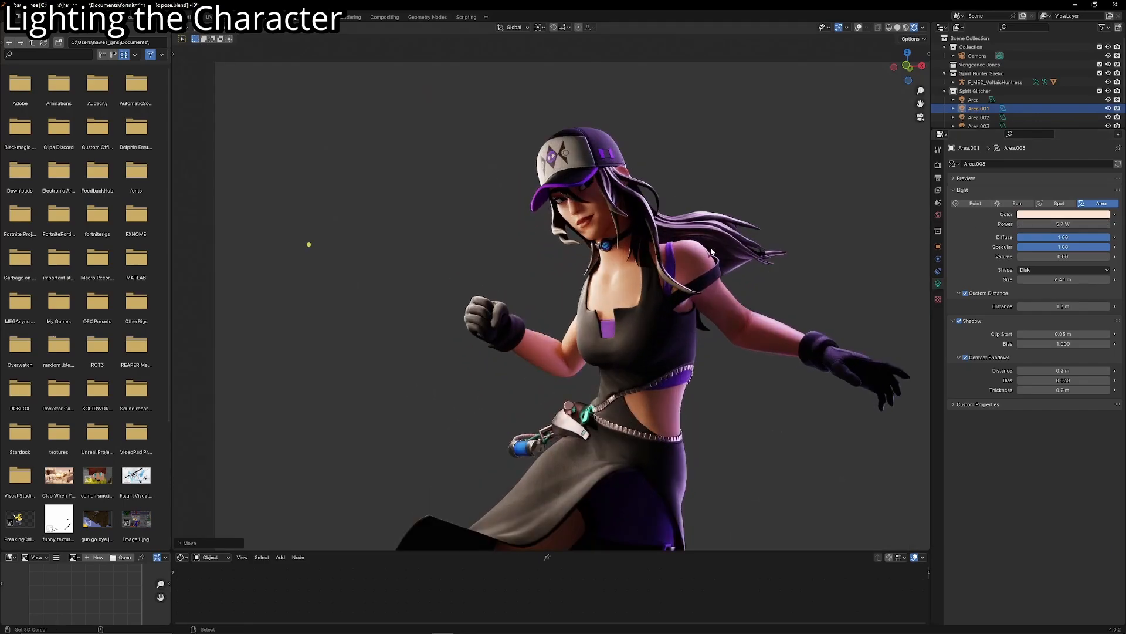
scroll(674, 228, down, 5)
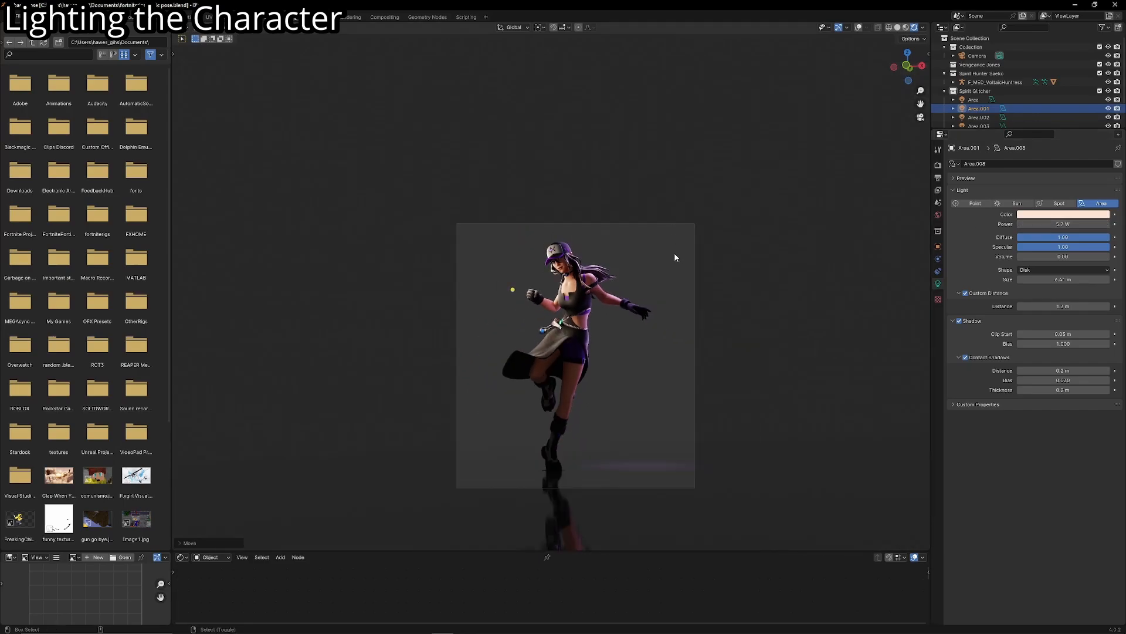
scroll(668, 246, up, 8)
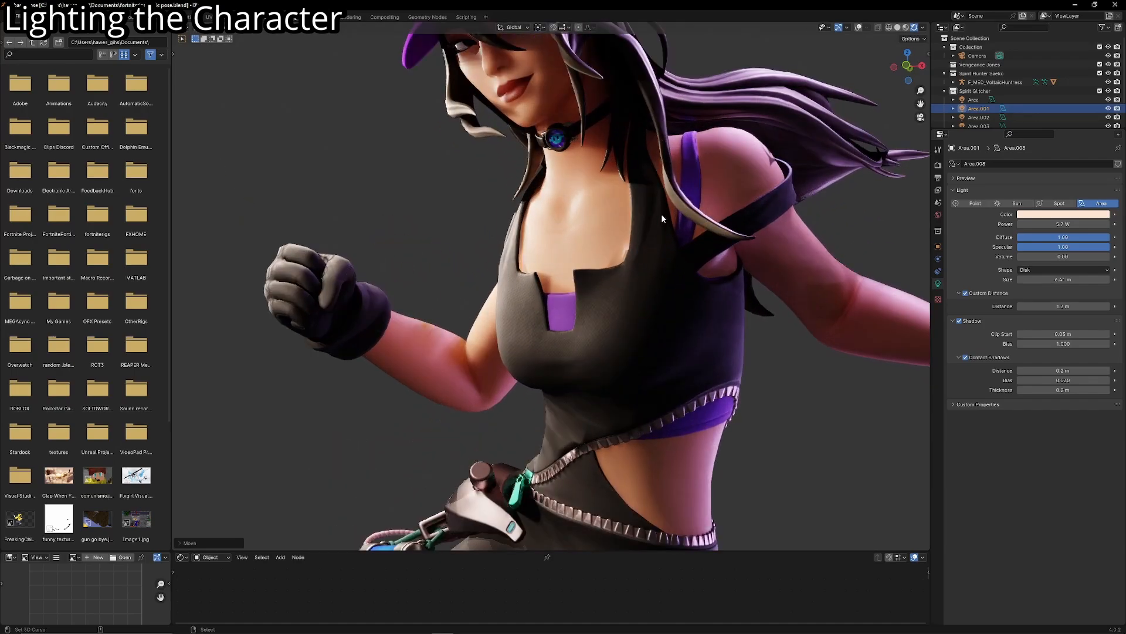
scroll(651, 199, down, 7)
scroll(646, 201, down, 2)
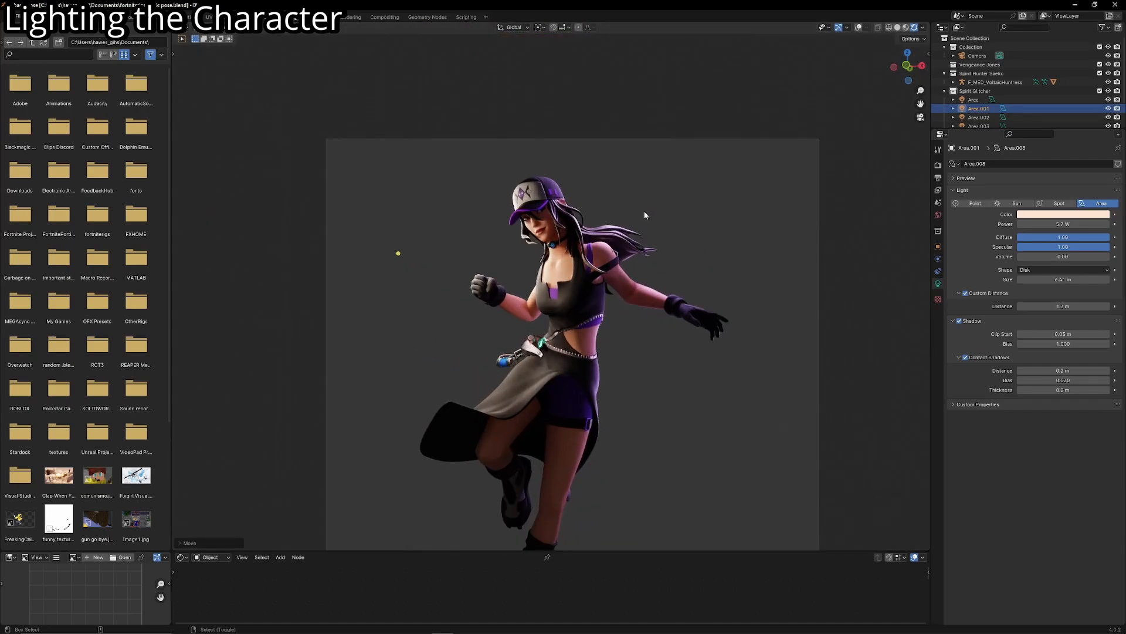
middle_drag(857, 32, 831, 219)
click(445, 198)
middle_drag(457, 199, 419, 192)
click(526, 172)
click(564, 122)
middle_drag(564, 122, 675, 230)
click(664, 220)
key(KP_0)
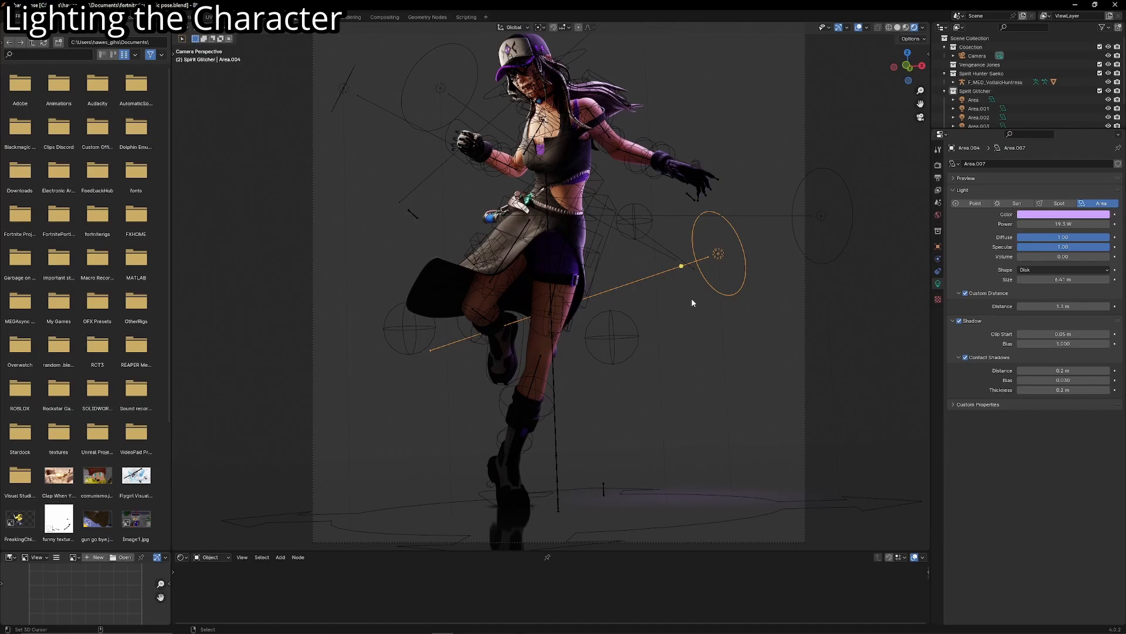
key(g)
right_click(677, 333)
click(827, 217)
scroll(665, 268, up, 6)
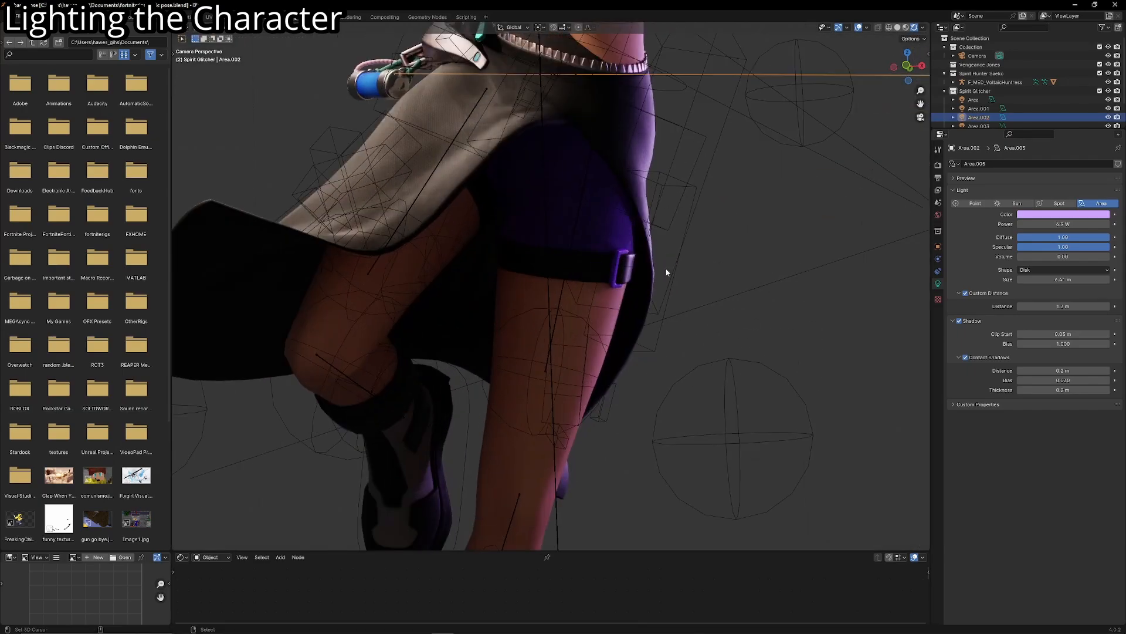
scroll(641, 296, down, 8)
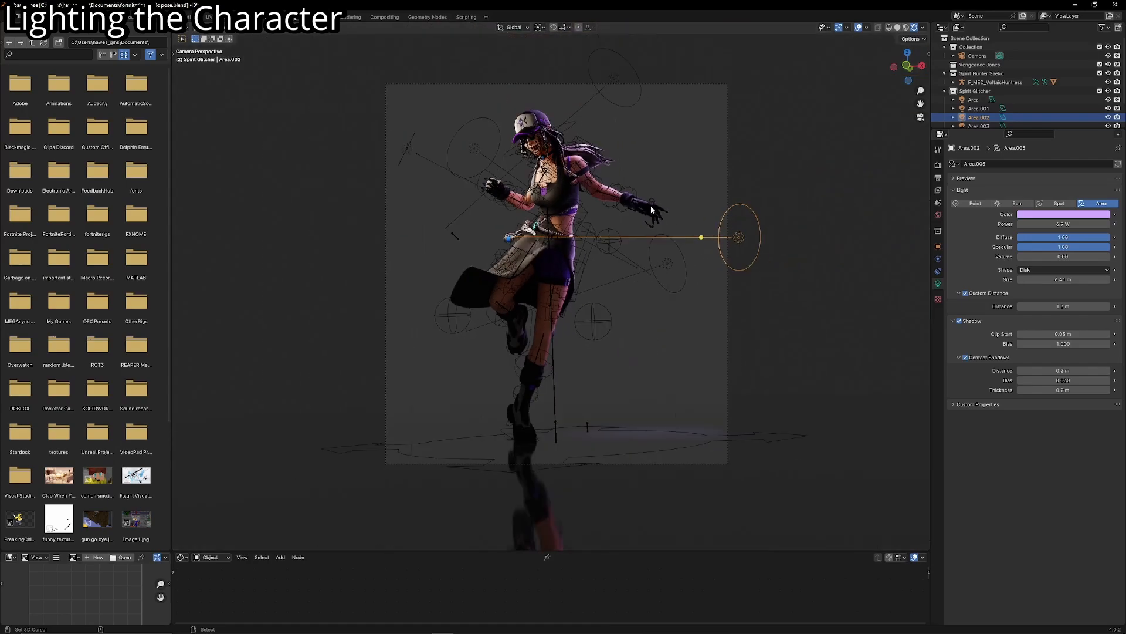
- Select the warm 10 W light beside the cap, duplicate it and place the copy lower down
scroll(622, 276, up, 2)
middle_drag(563, 287, 501, 235)
click(471, 191)
middle_drag(501, 175, 568, 189)
middle_drag(476, 197, 596, 216)
key(shift+d)
click(613, 373)
- Move the copy beside the skirt below the raised fist, adjusting it from the side and in the camera view
middle_drag(613, 371, 497, 342)
key(g)
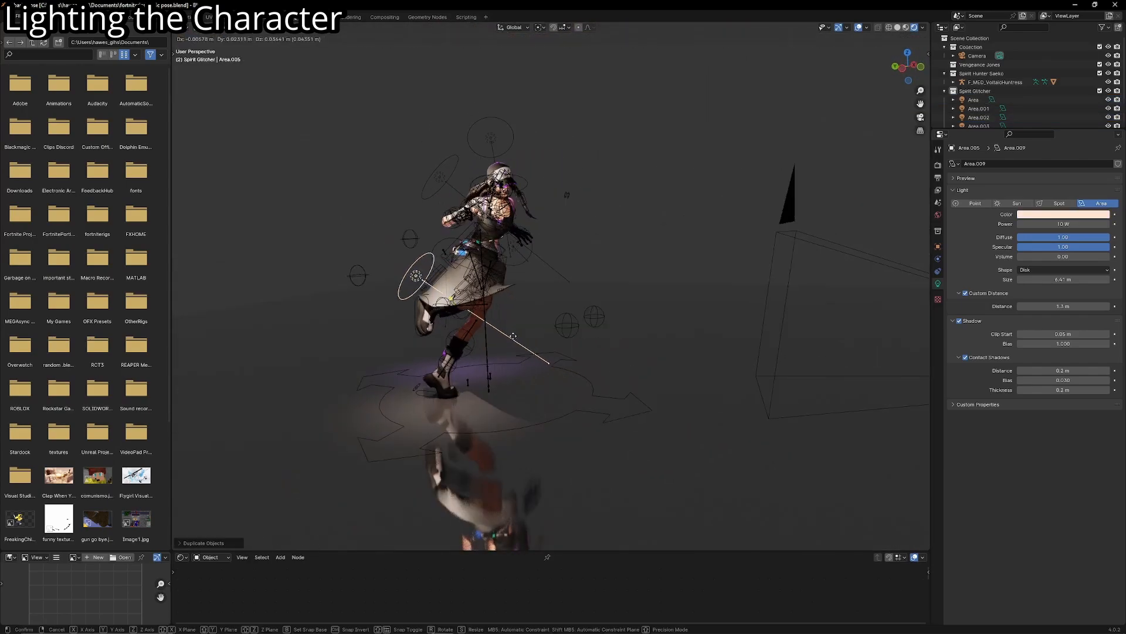
click(476, 276)
key(KP_0)
key(g)
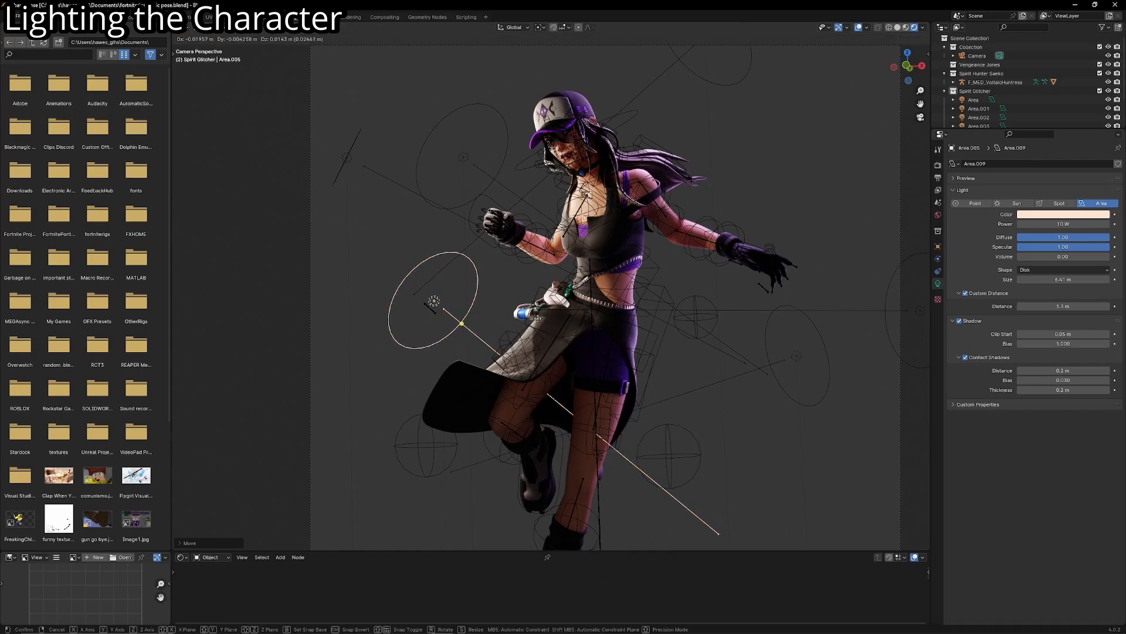
click(534, 319)
- Hide the viewport overlays and set the skirt light's Power to 8.1 W
click(858, 27)
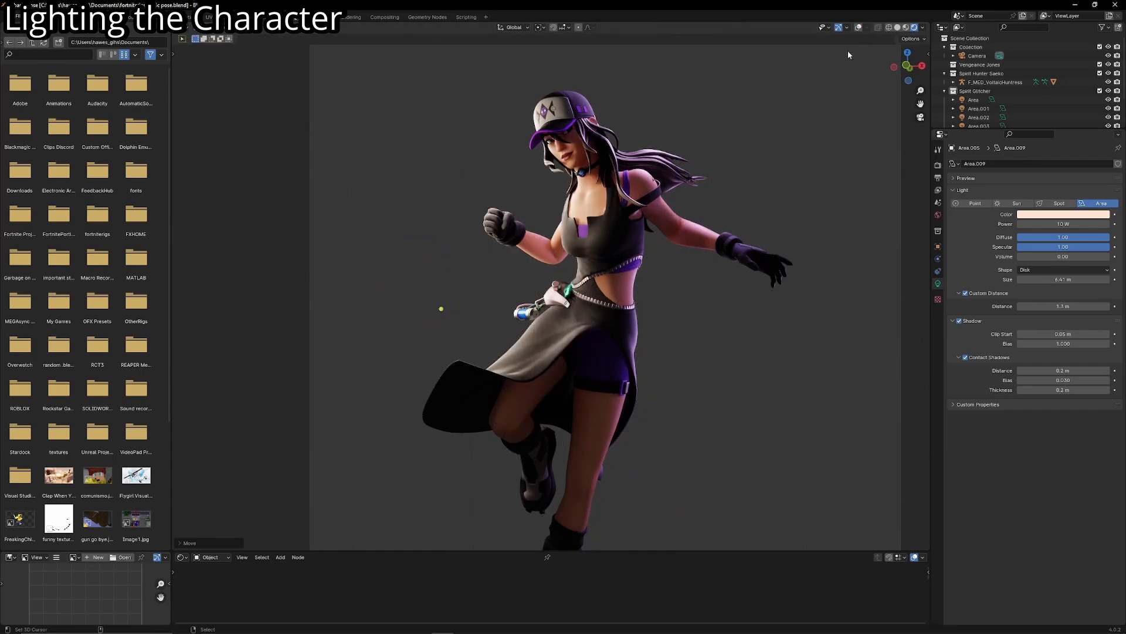
scroll(781, 178, down, 4)
scroll(782, 178, up, 2)
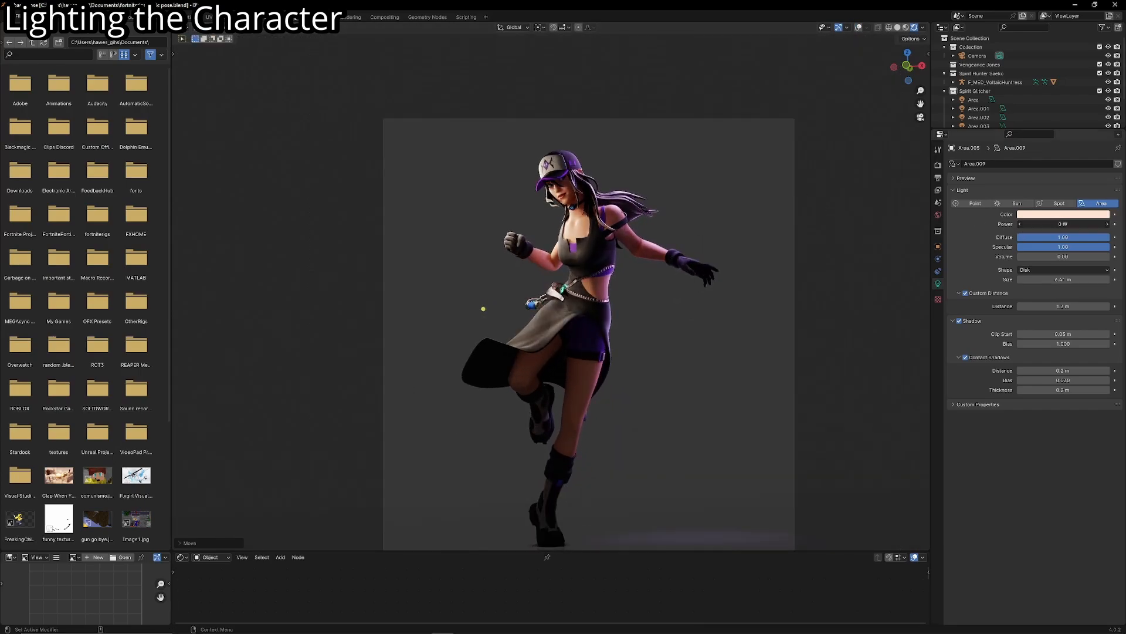
drag(1063, 224, 1051, 224)
scroll(733, 274, up, 2)
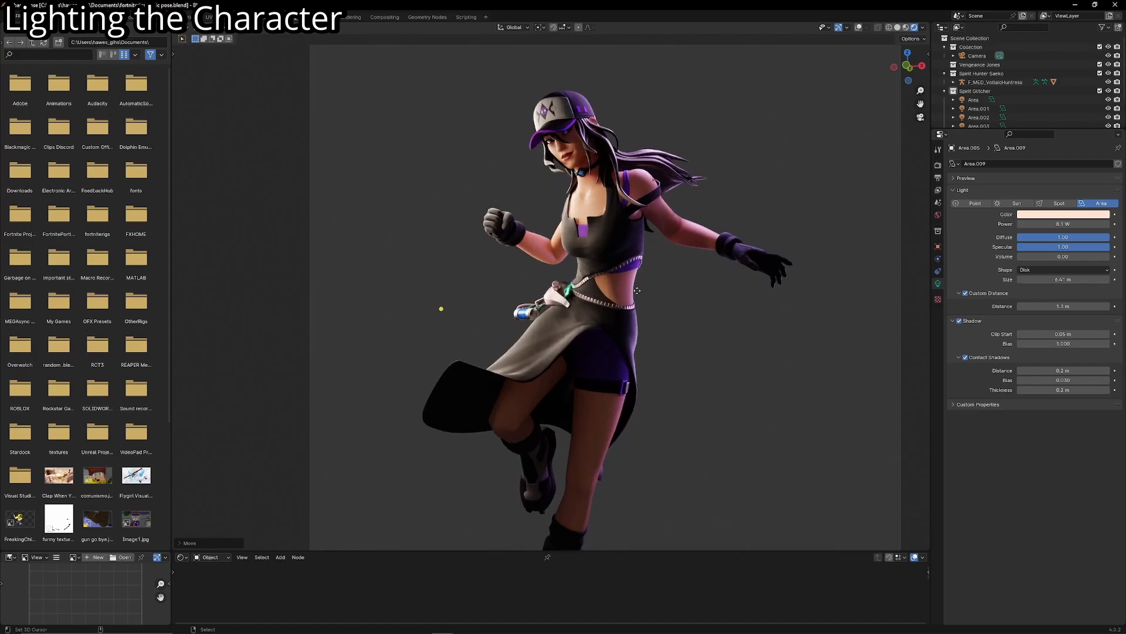
- Show the viewport overlays and fine-tune the skirt light's position beside the raised fist and belt
click(858, 27)
scroll(656, 321, up, 3)
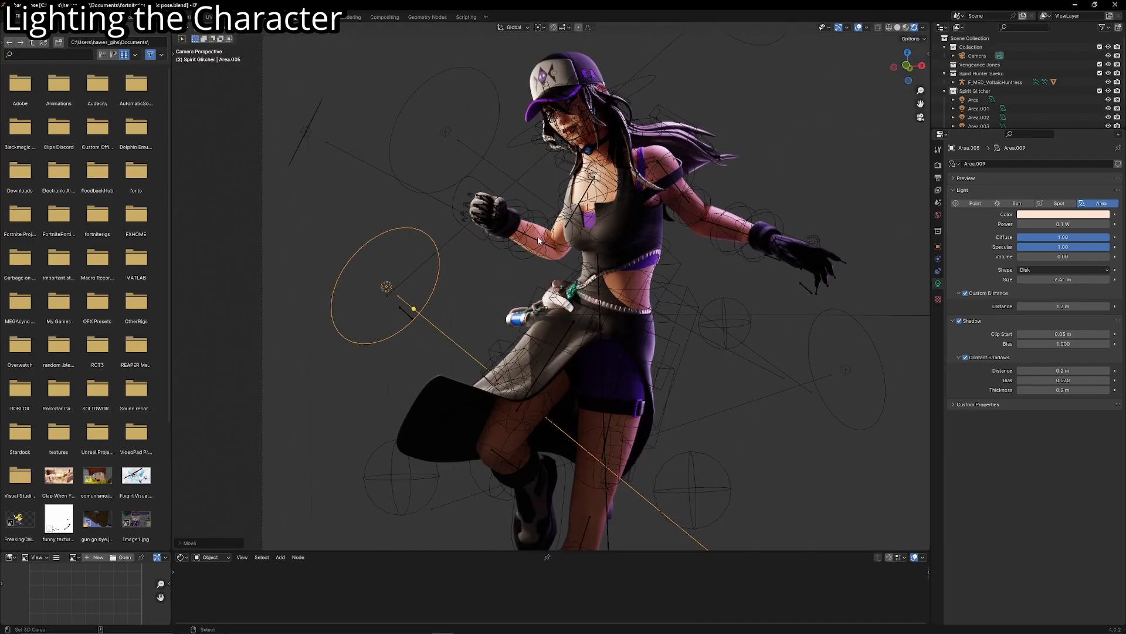
key(g)
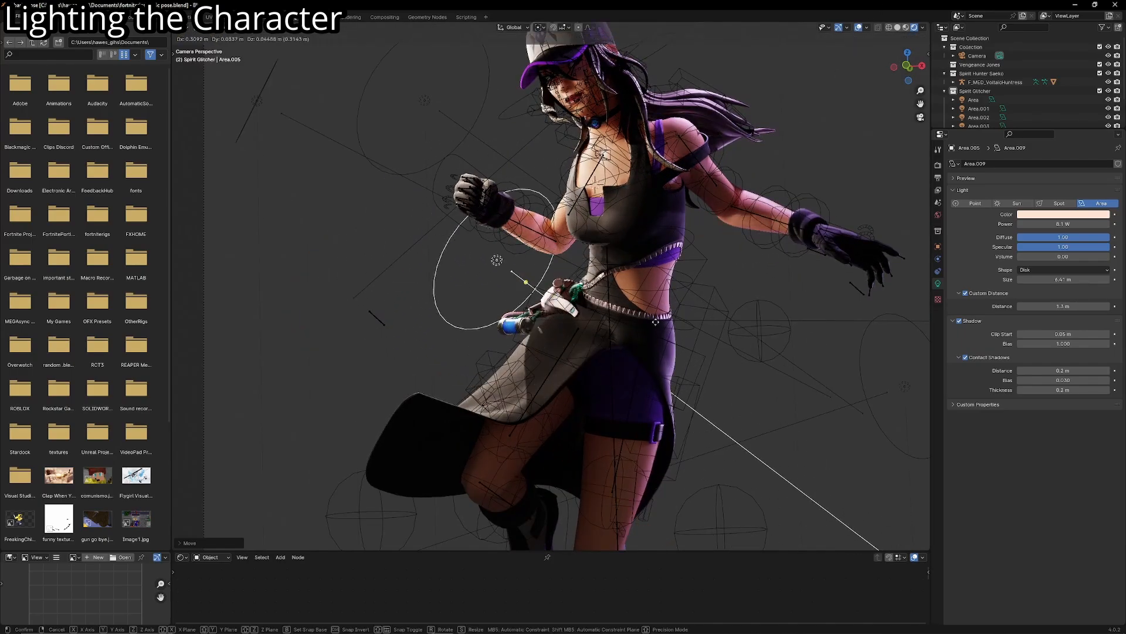
click(499, 365)
scroll(626, 275, up, 2)
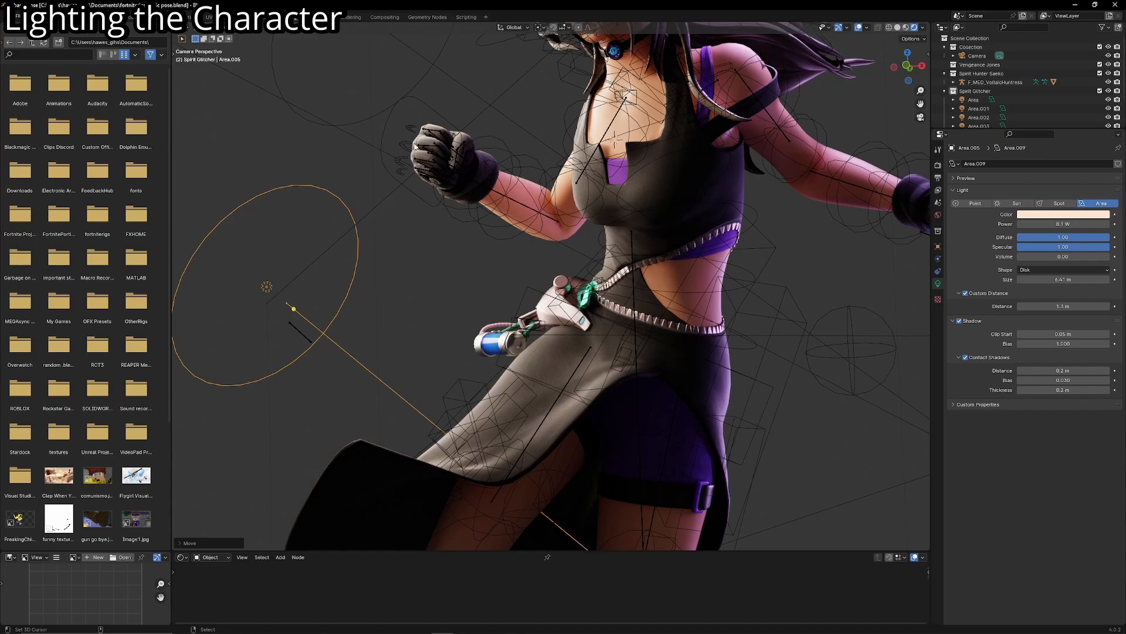
scroll(515, 141, down, 6)
scroll(535, 330, up, 1)
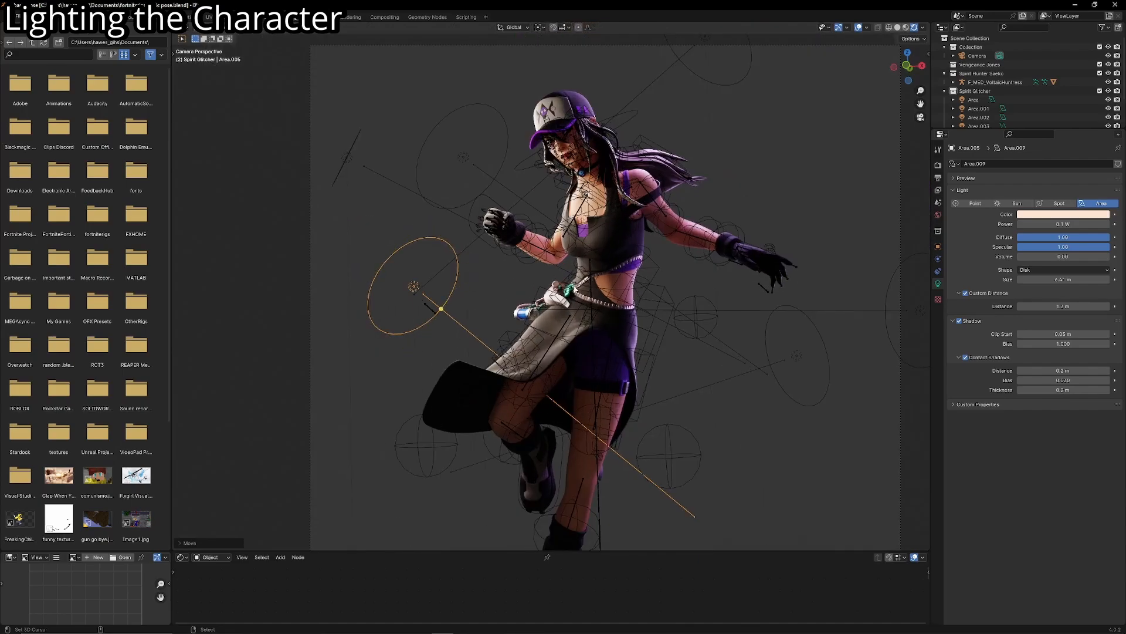
scroll(580, 319, down, 2)
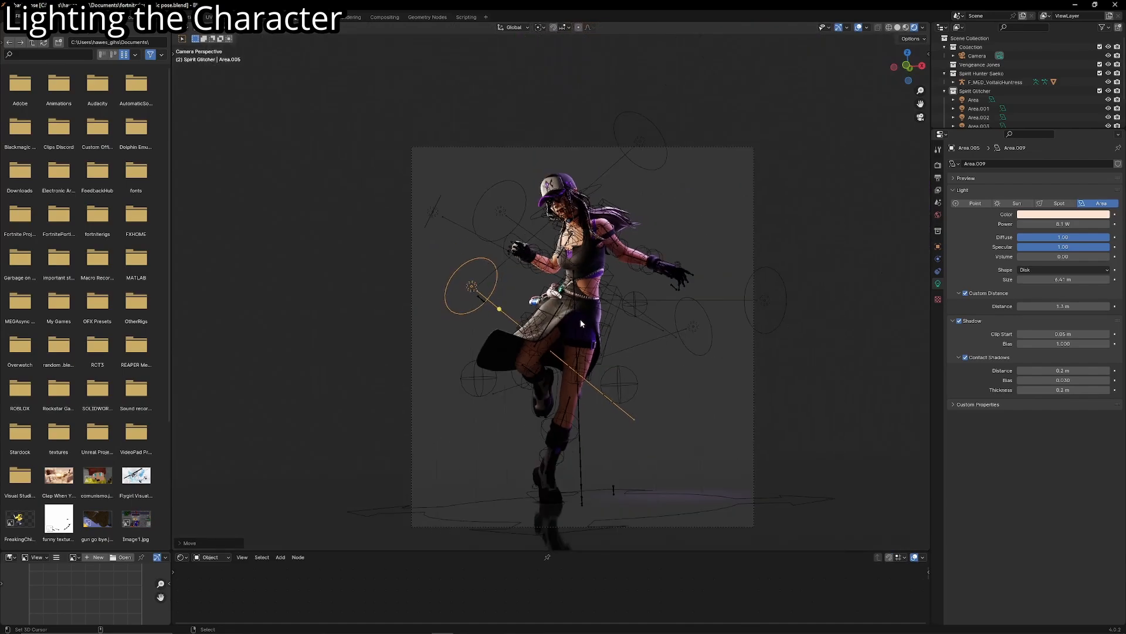
- Duplicate the skirt light to a low spot beside the feet and set the copy's Power to 17.5 W
key(shift+d)
click(596, 421)
middle_drag(596, 421, 734, 365)
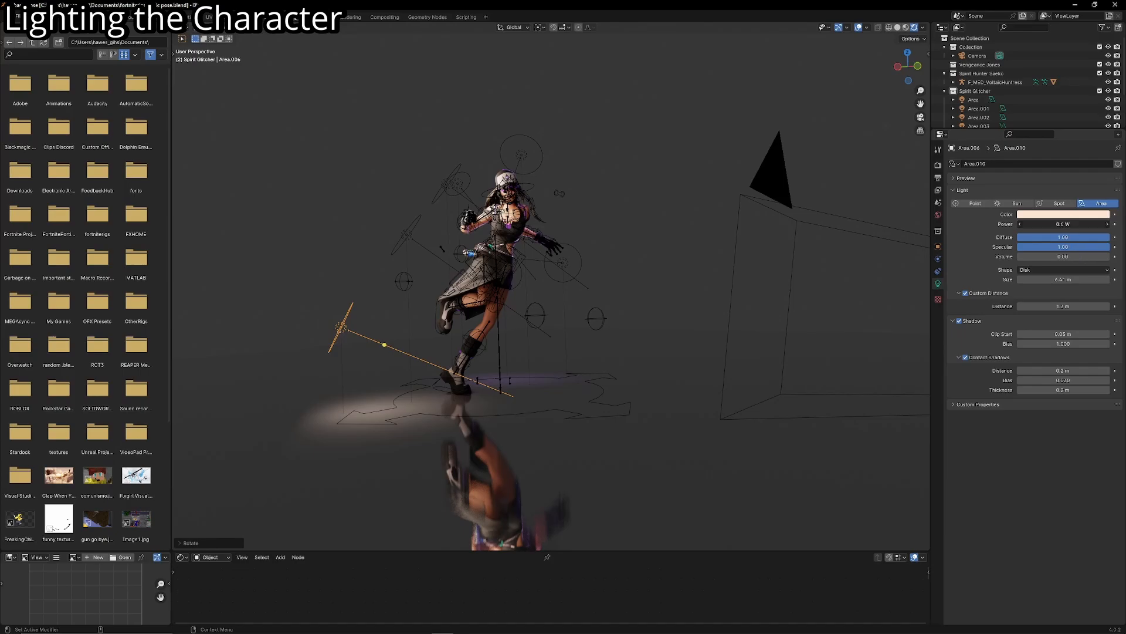
drag(1063, 224, 1086, 224)
- Move the low light up behind the raised leg so it aims at the lower legs, and check it in camera view
key(g)
click(477, 364)
key(g)
click(572, 406)
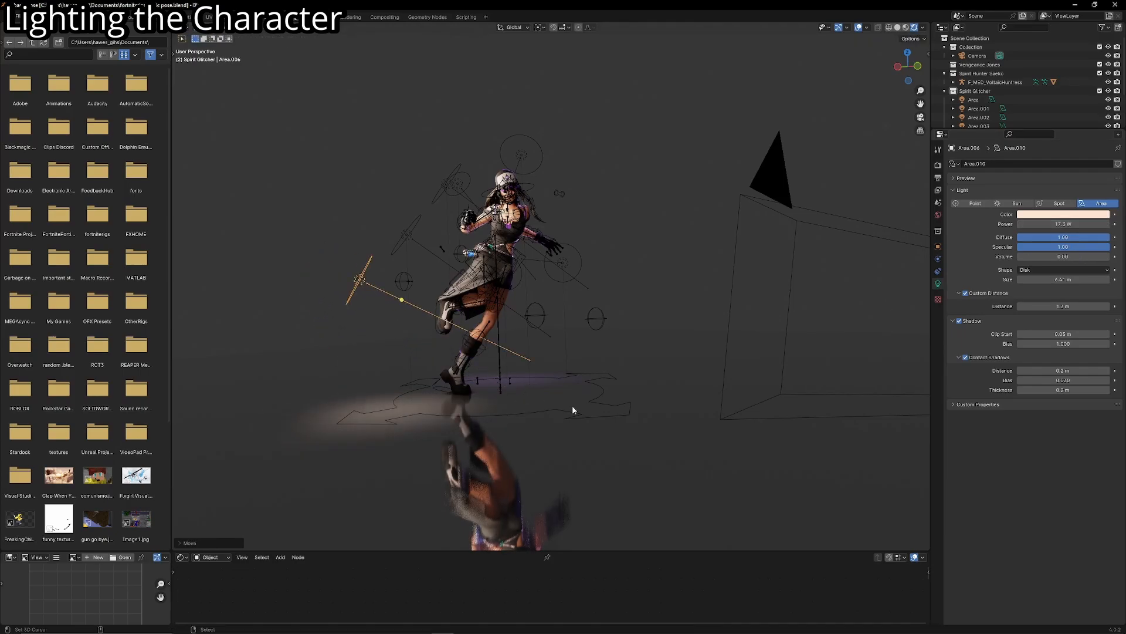
key(KP_0)
click(859, 27)
scroll(643, 350, up, 4)
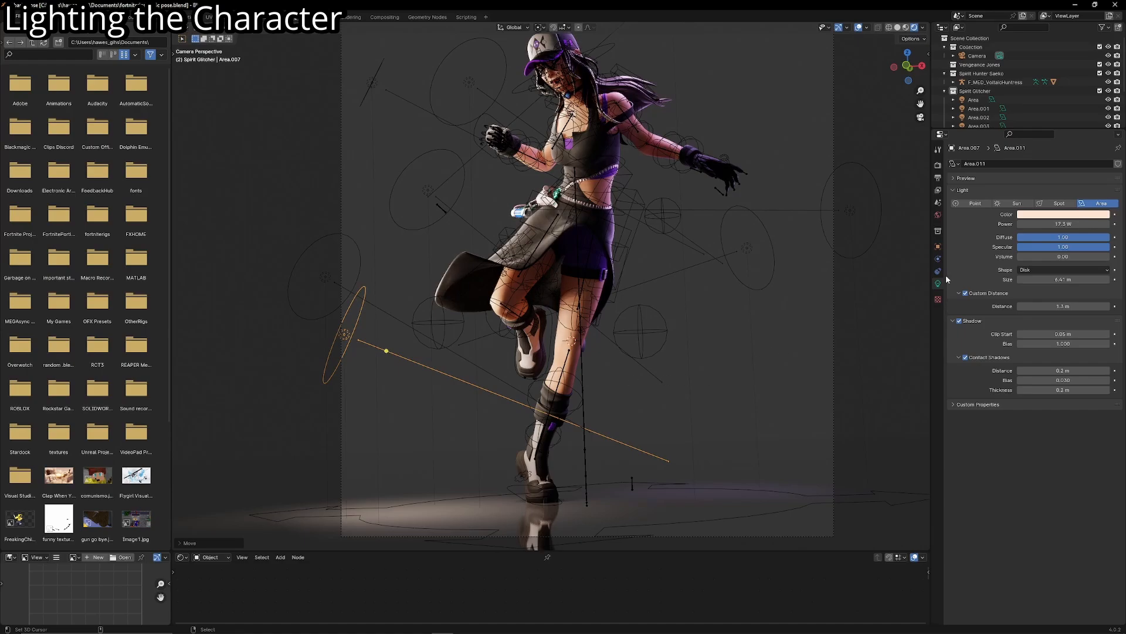
- Set the Power of the lowest warm light to 5.8 W and hide the overlays to check the full figure
mouse_move(1068, 224)
mouse_down()
mouse_move(1035, 224)
mouse_move(1046, 224)
mouse_up()
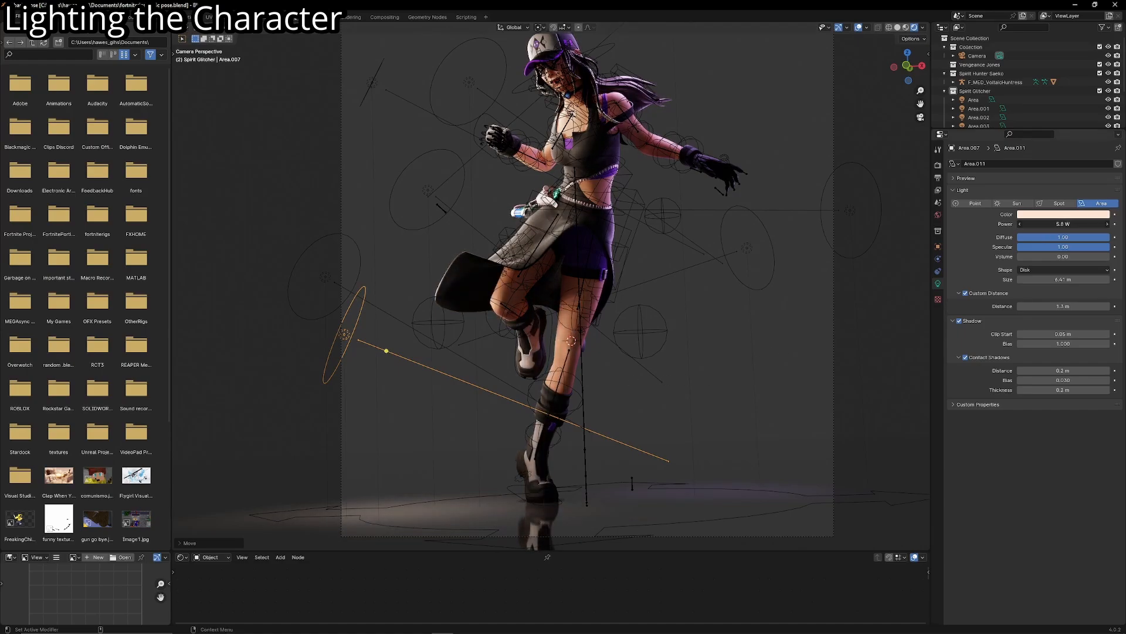
click(859, 27)
scroll(713, 156, down, 3)
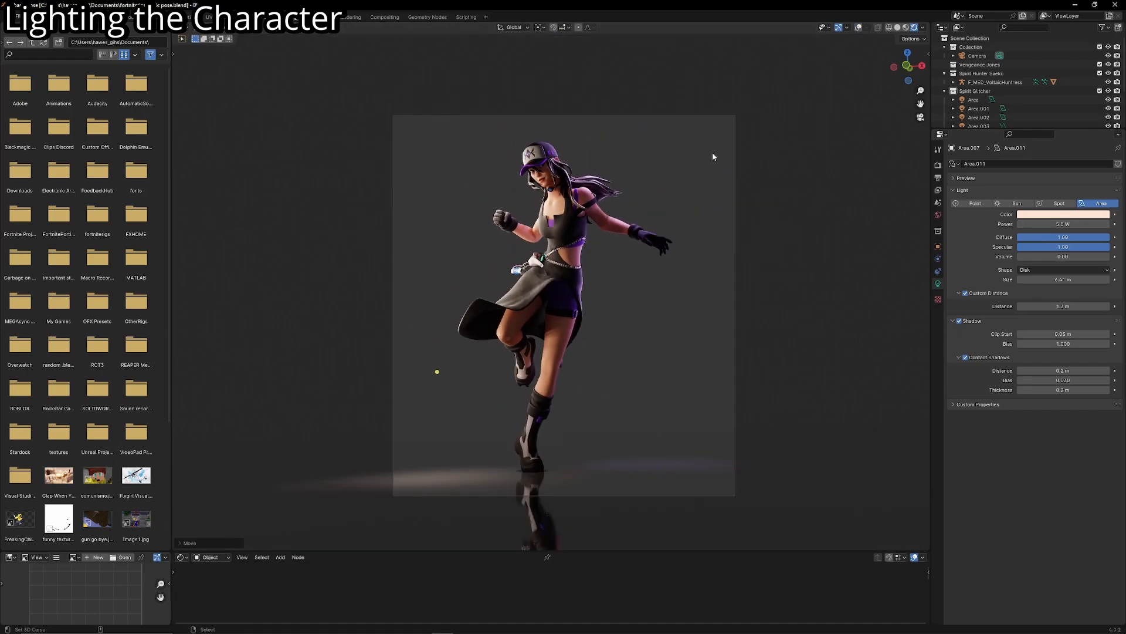
- Add a spot light, show the viewport overlays, and place the light above the raised fist beside the character's head
scroll(721, 153, up, 1)
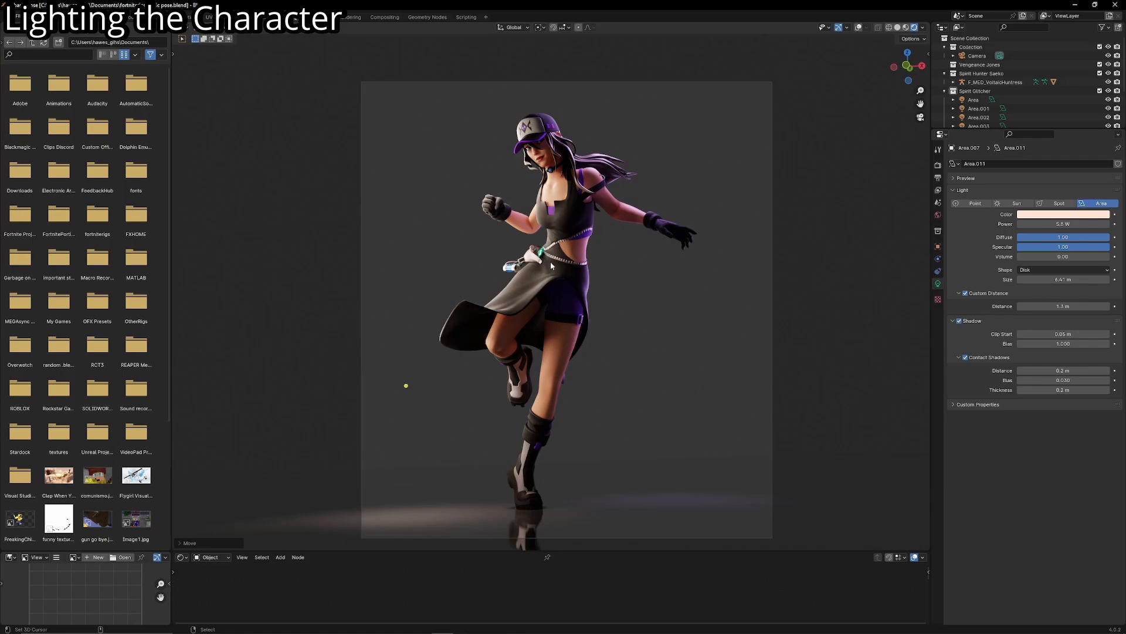
key(shift+a)
mouse_move(555, 264)
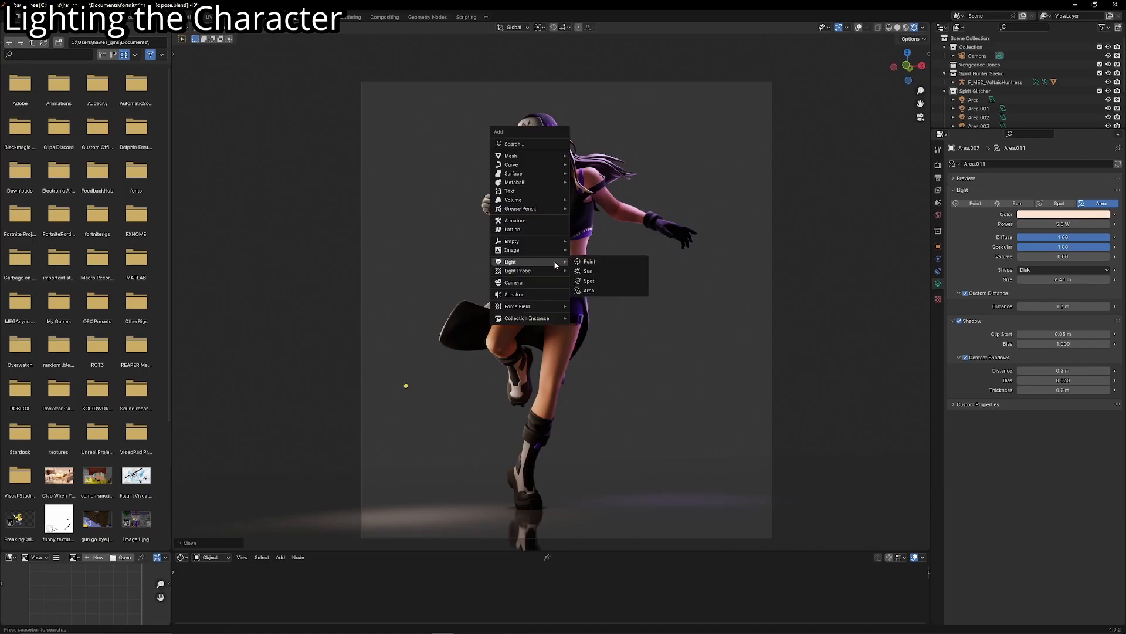
click(590, 282)
click(859, 27)
key(g)
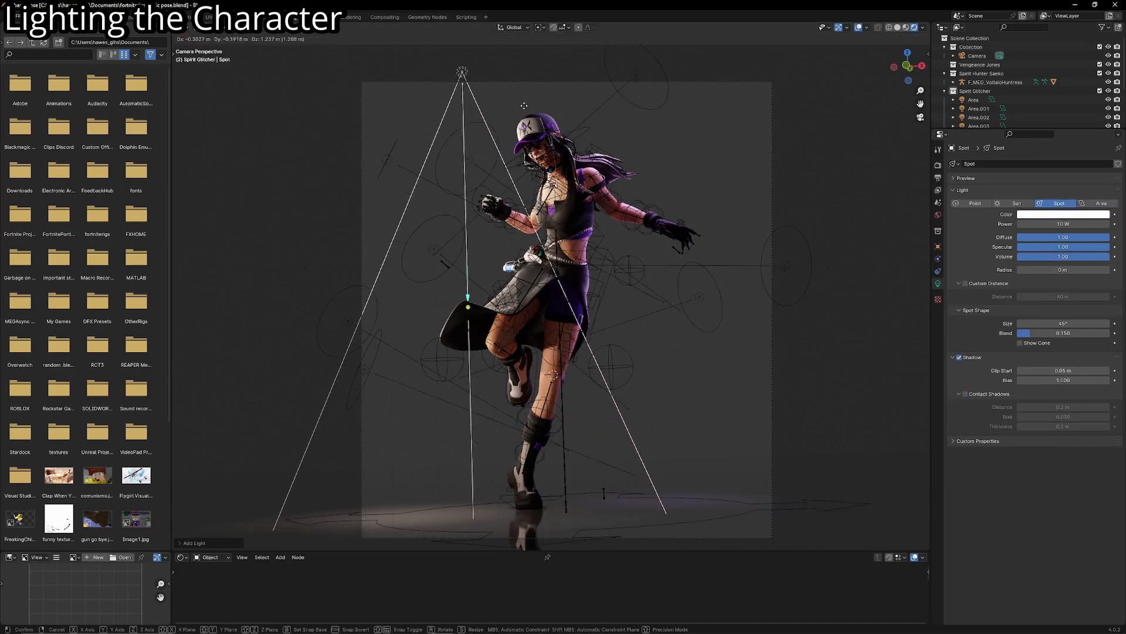
click(533, 113)
- Rescale the new spot light and check its cone from above and from the character's front
middle_drag(616, 273, 630, 358)
key(s)
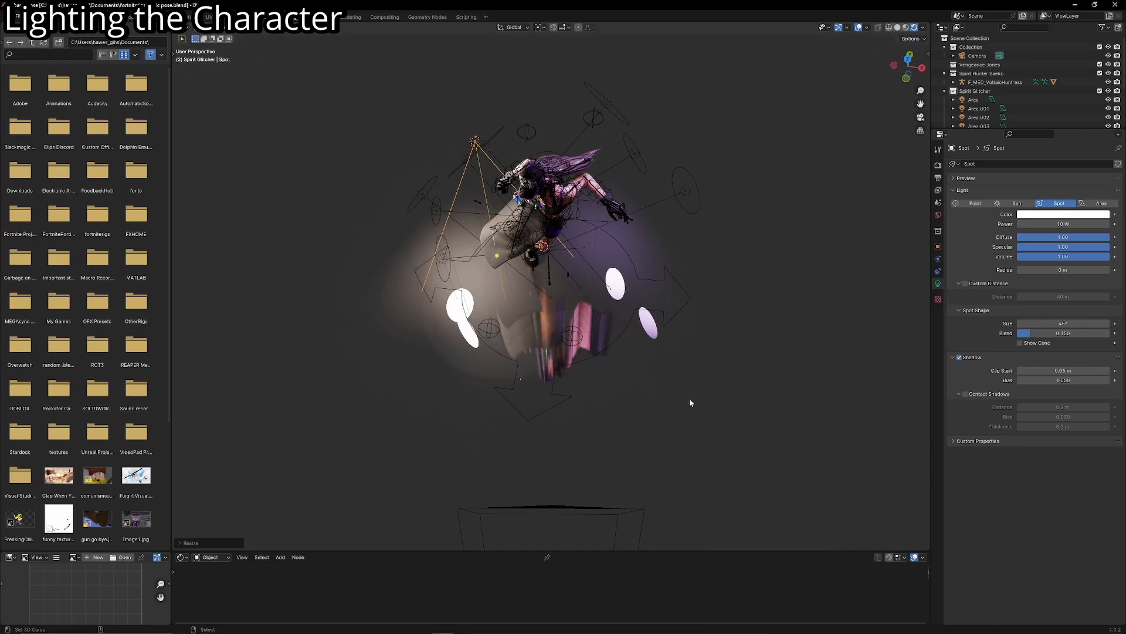
click(689, 399)
middle_drag(688, 398, 613, 235)
scroll(636, 250, up, 3)
key(s)
click(613, 235)
shift+middle_drag(358, 235, 575, 262)
middle_drag(575, 262, 528, 264)
scroll(528, 264, up, 2)
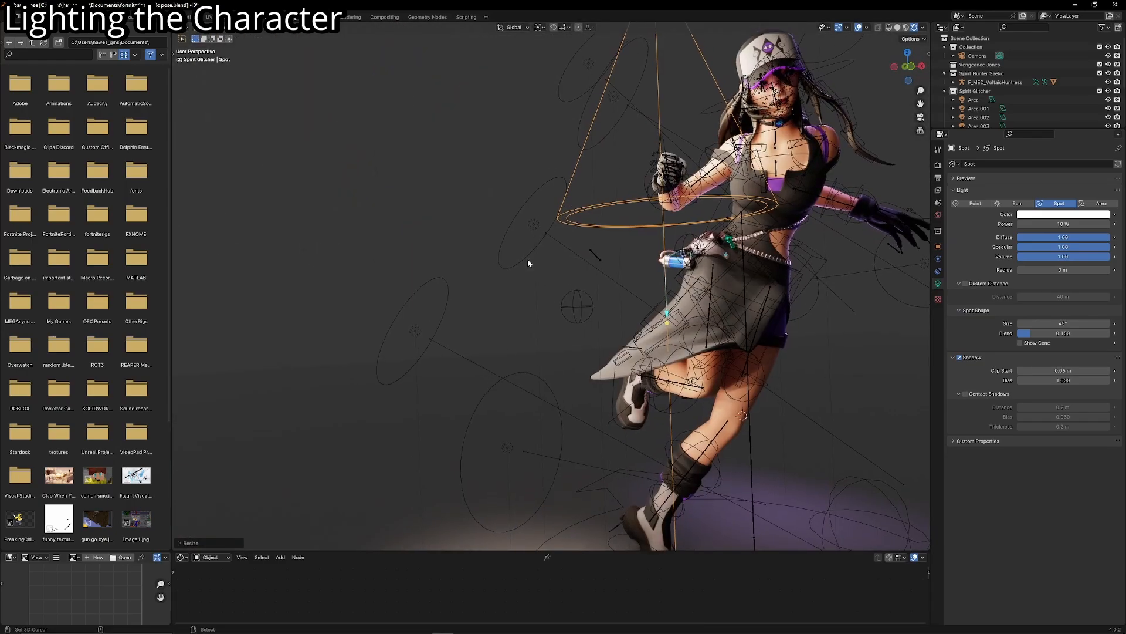
click(544, 223)
key(g)
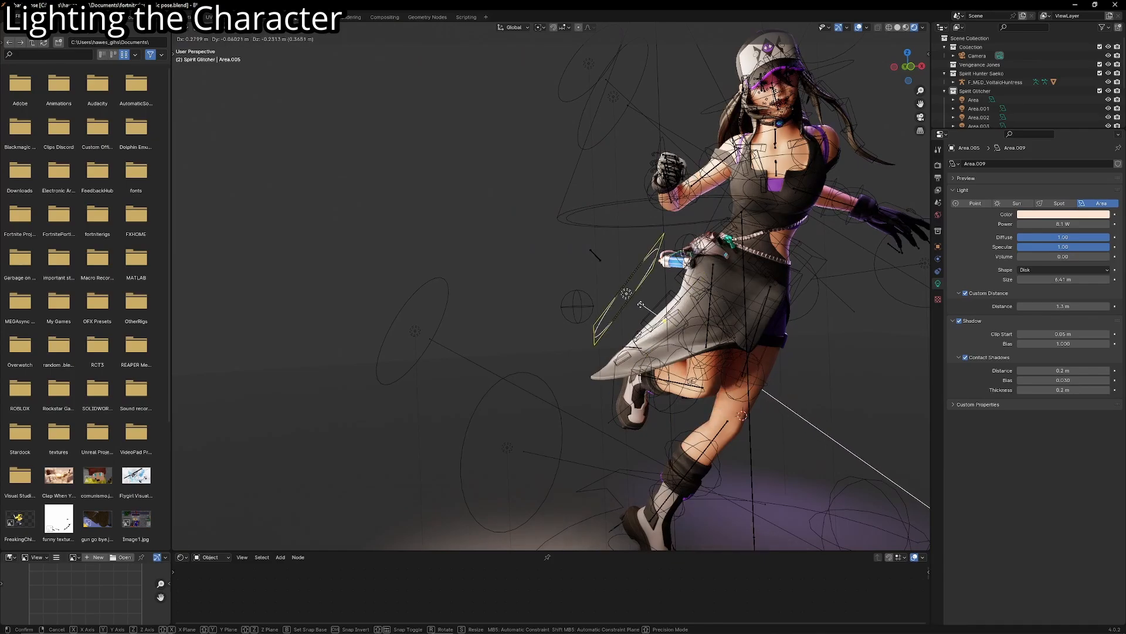
right_click(598, 224)
click(597, 226)
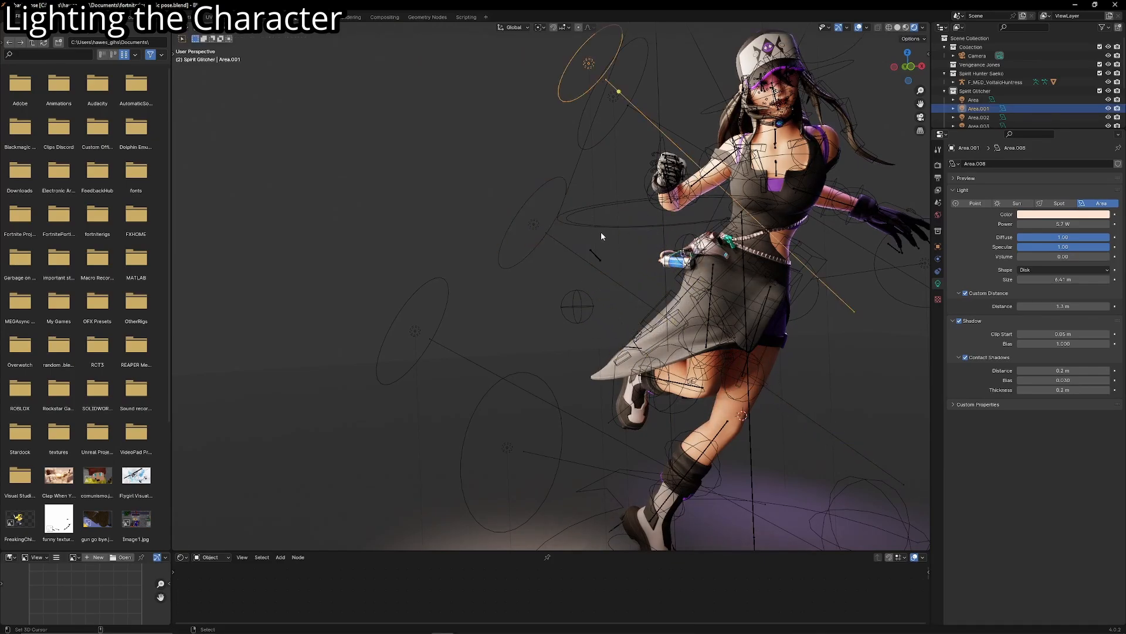
- Move the spot light away from the character so its beam falls on the empty floor
key(g)
click(359, 258)
scroll(731, 374, down, 1)
shift+middle_drag(546, 287, 731, 359)
click(964, 284)
middle_drag(657, 316, 592, 352)
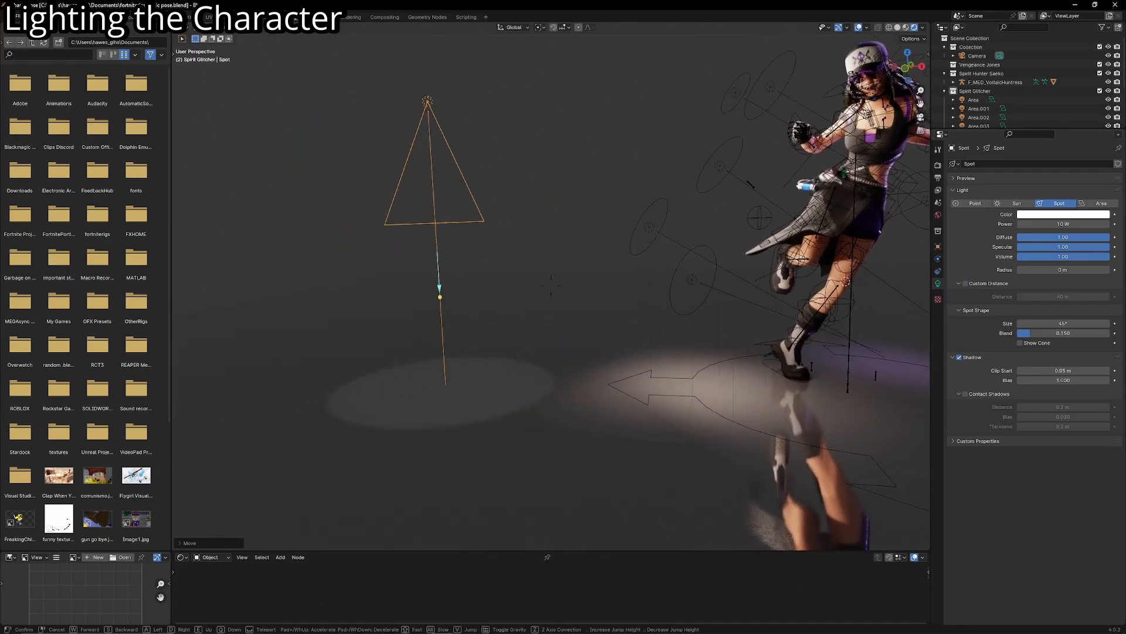
- Set the spot light's Power to 119 W and its Blend to 1.000 for a fully soft edge
scroll(491, 340, up, 2)
shift+middle_drag(410, 381, 428, 363)
key(shift+grave)
key(w)
click(445, 365)
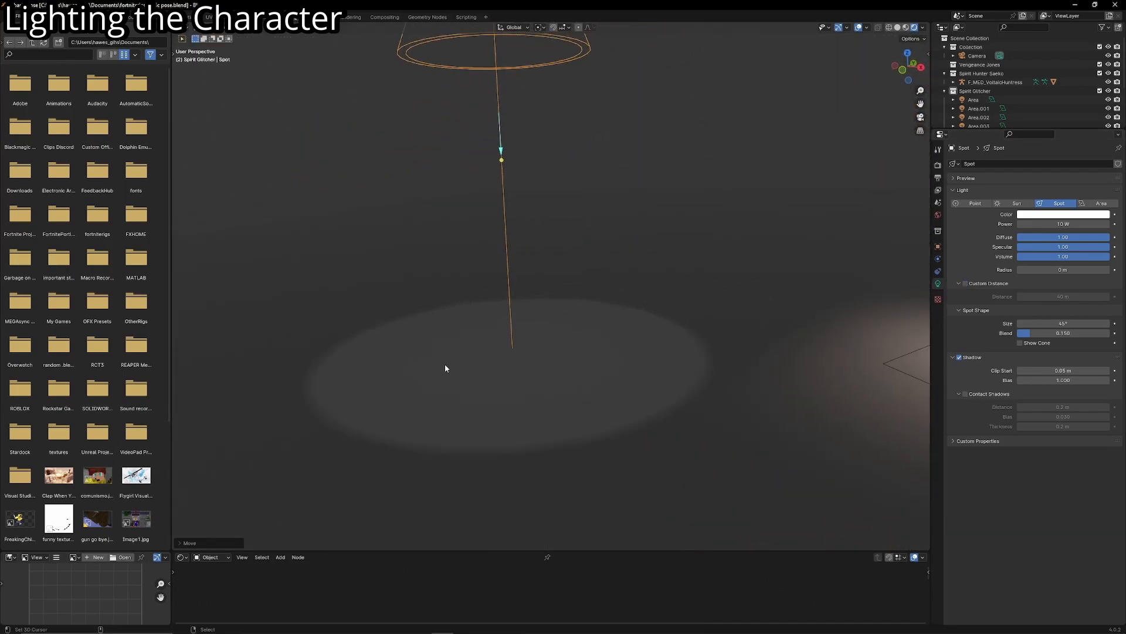
drag(1064, 225, 1098, 224)
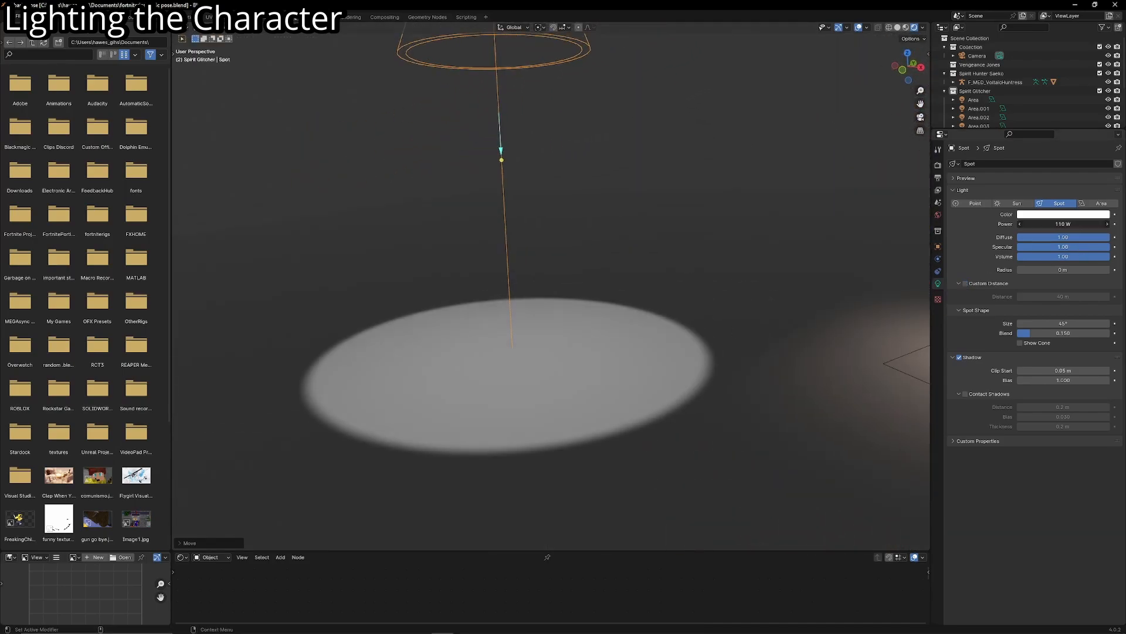
key(g)
right_click(580, 276)
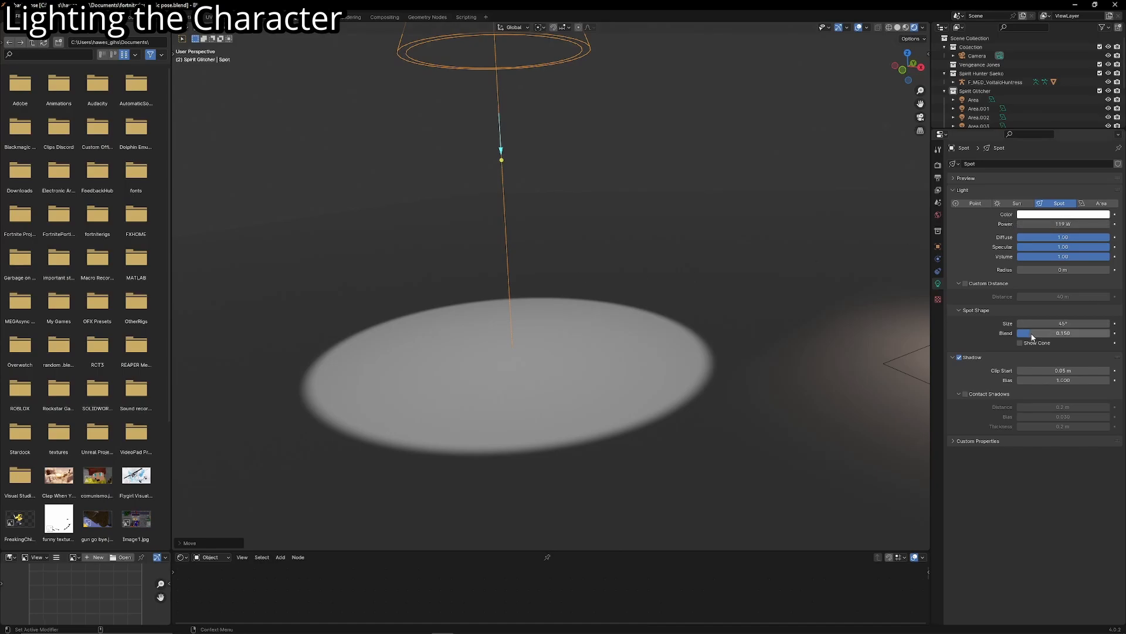
drag(1032, 336, 1109, 335)
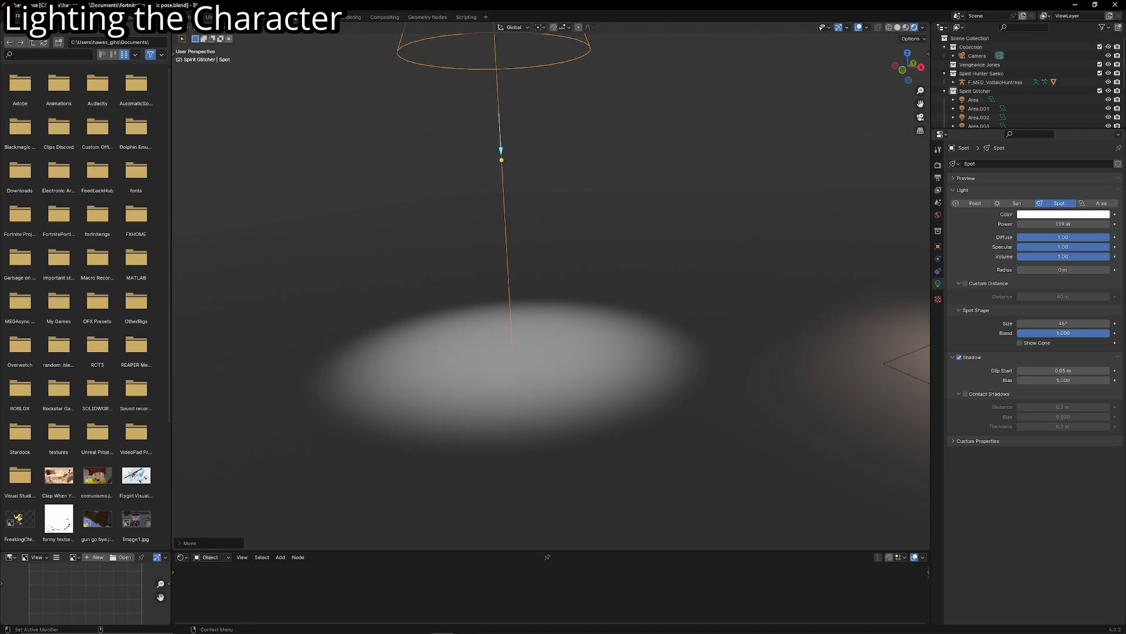
- Try scaling the spot light along its local X and Y axes to stretch and squash the beam on the floor
scroll(568, 214, down, 3)
middle_drag(567, 225, 657, 252)
key(s)
right_click(764, 282)
middle_drag(764, 282, 757, 269)
scroll(757, 270, down, 1)
key(s)
key(x)
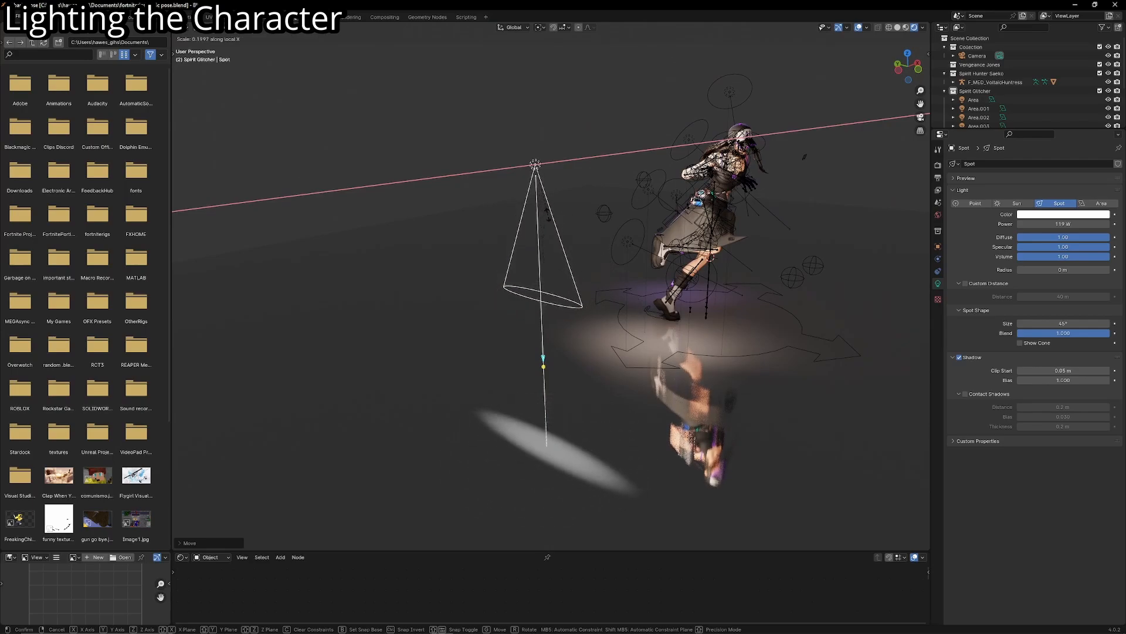
key(x)
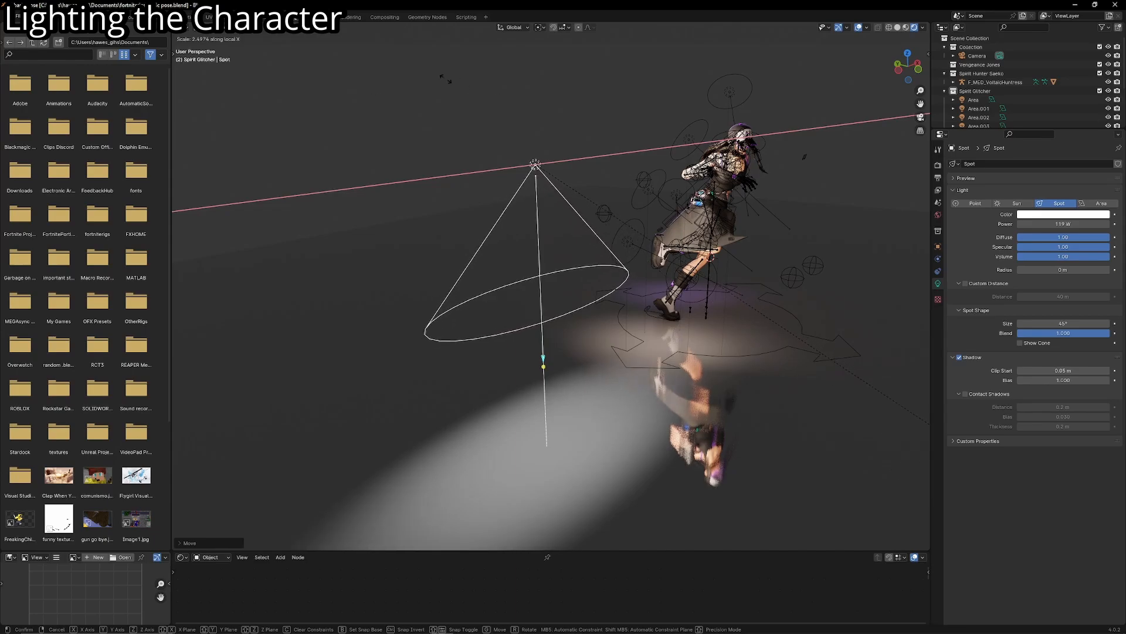
key(x)
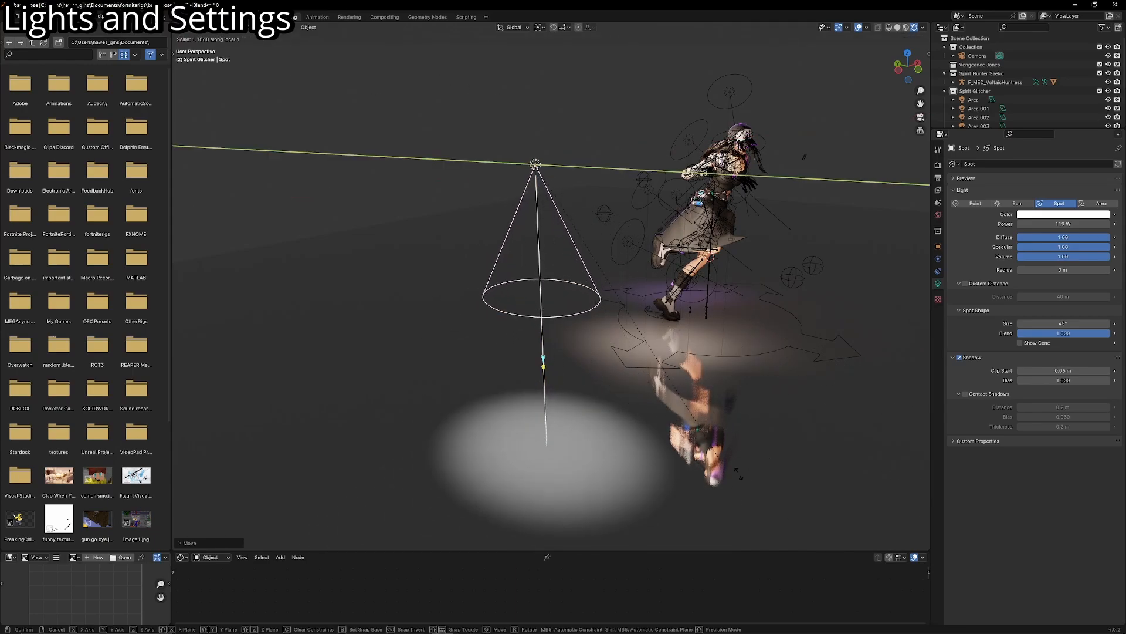
key(y)
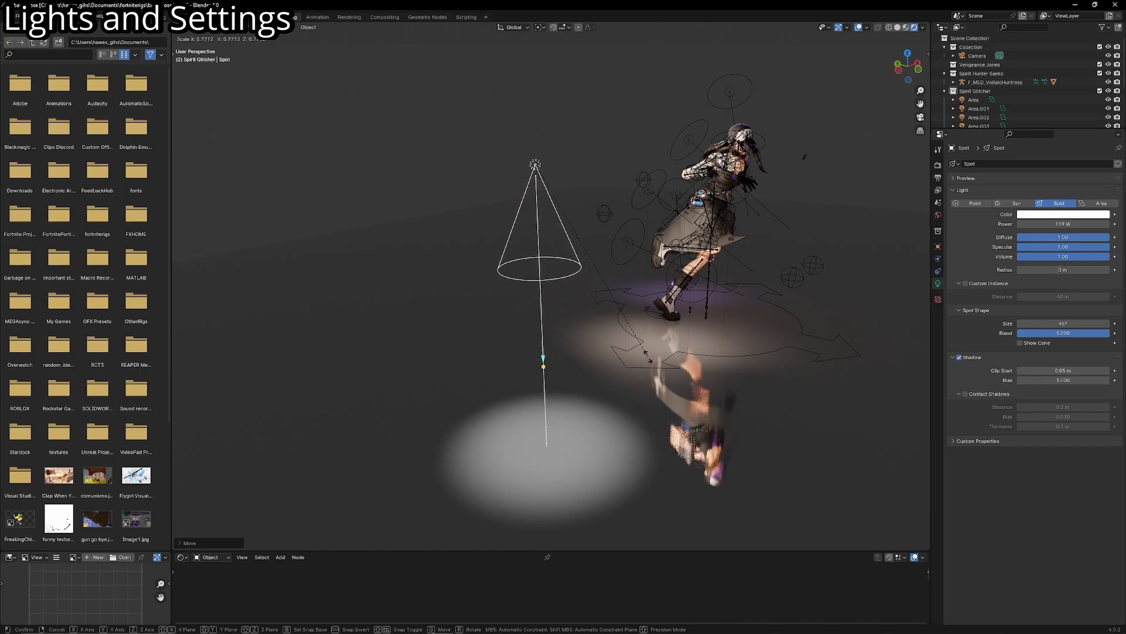
click(718, 397)
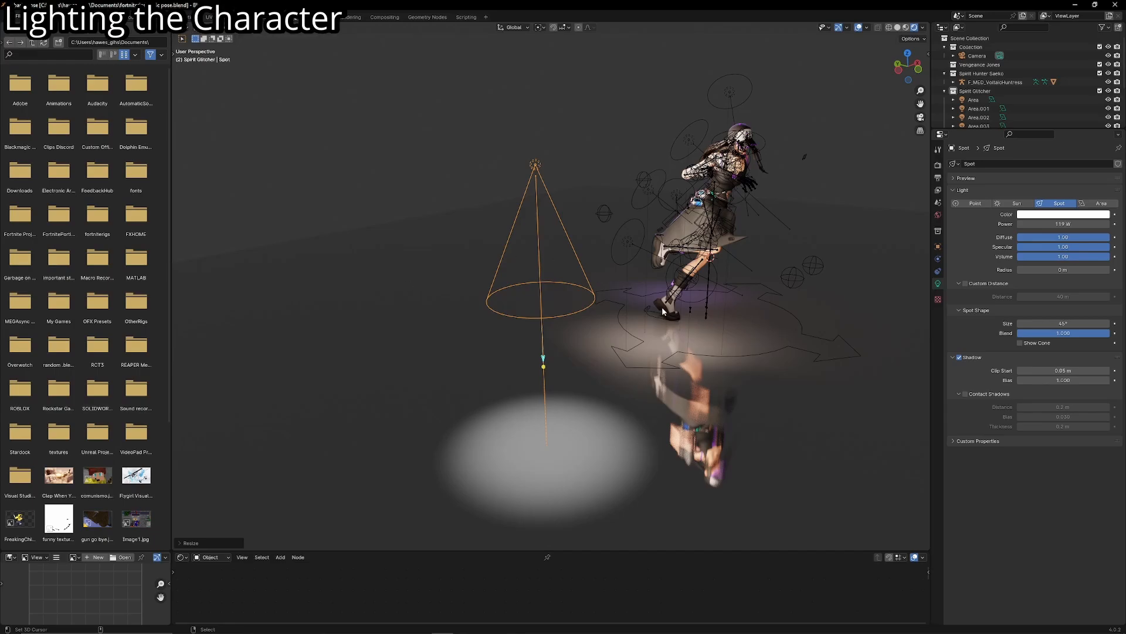
- Try scaling the spot light along its Z axis to widen the beam, and undo the resize
key(shift+grave)
click(712, 397)
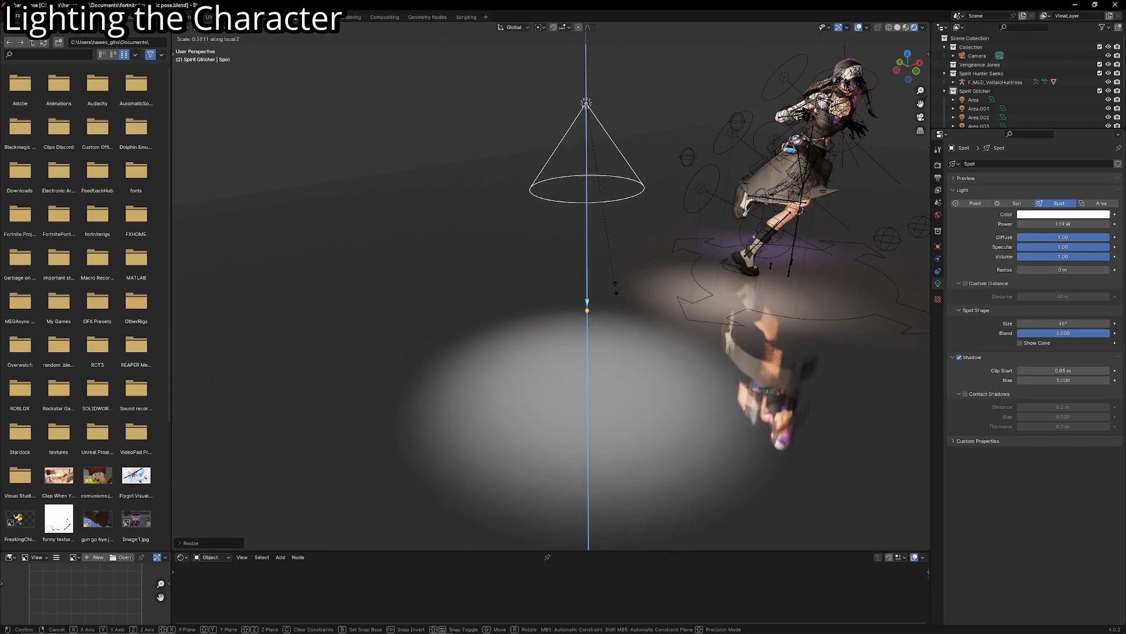
key(z)
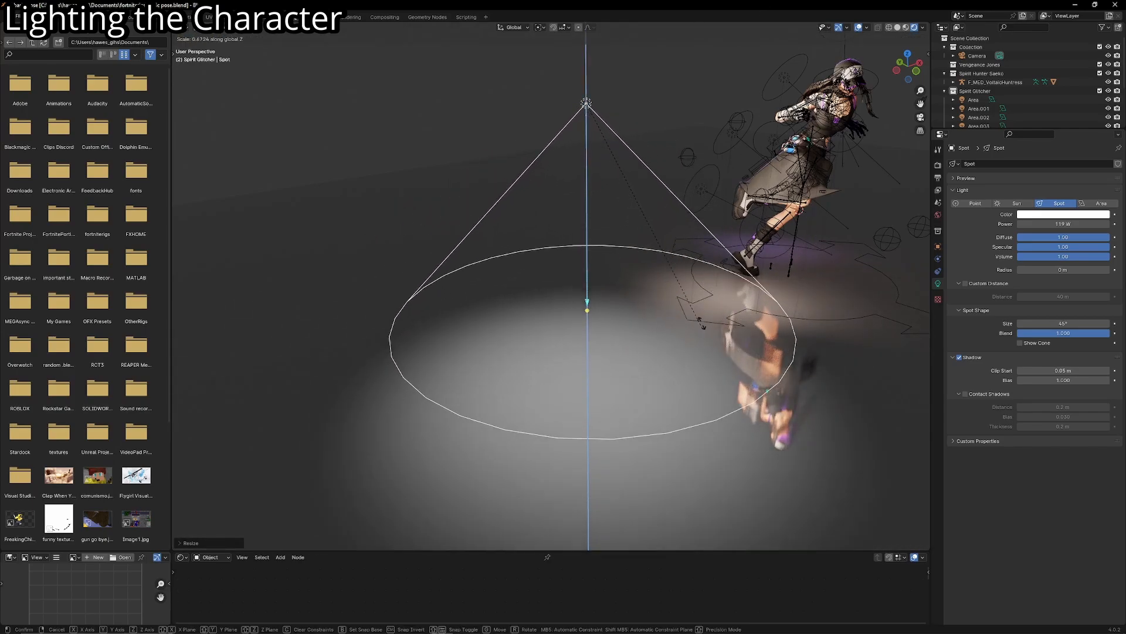
right_click(726, 234)
key(ctrl+z)
- Snap the spot light to the 3D cursor beside the character and raise it along the Z axis
key(shift+grave)
key(d)
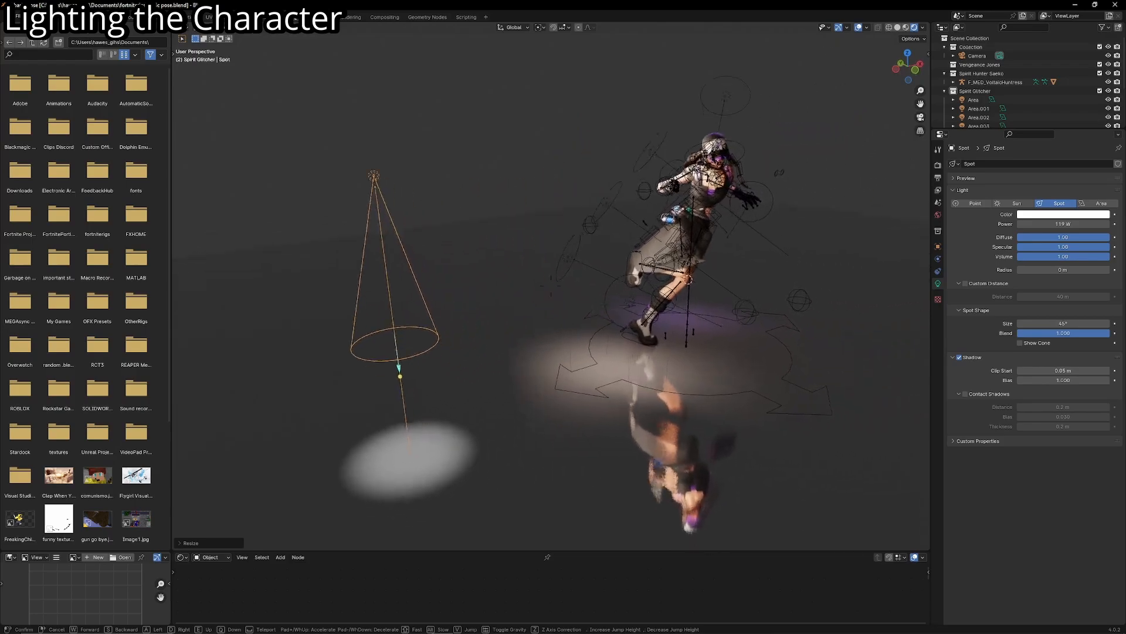
key(w)
click(709, 301)
key(shift+s)
click(708, 302)
key(g)
key(z)
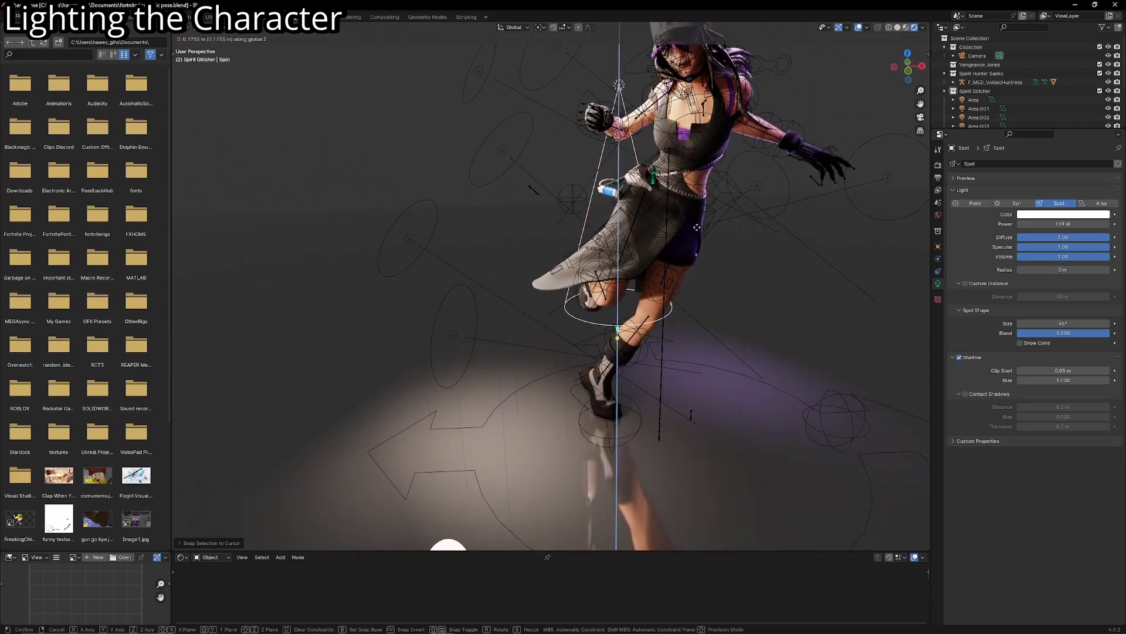
click(678, 142)
- In camera view, place the 3D cursor on the flared end of the skirt and snap the spot light to it
key(KP_0)
scroll(521, 254, up, 5)
scroll(521, 254, down, 3)
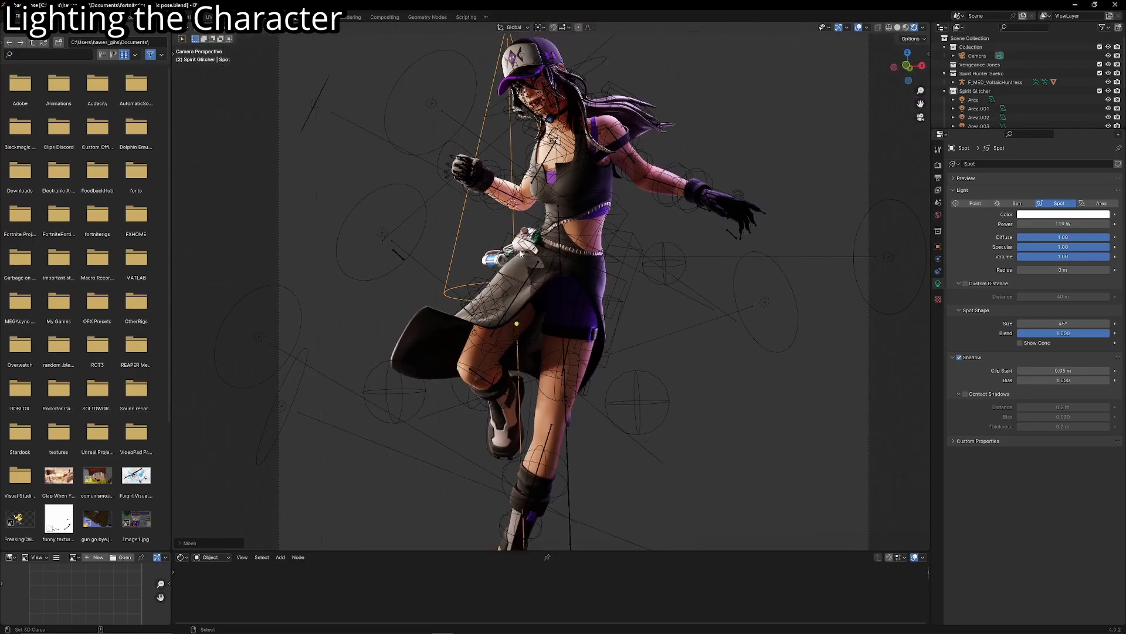
shift+right_click(434, 352)
key(shift+s)
click(434, 352)
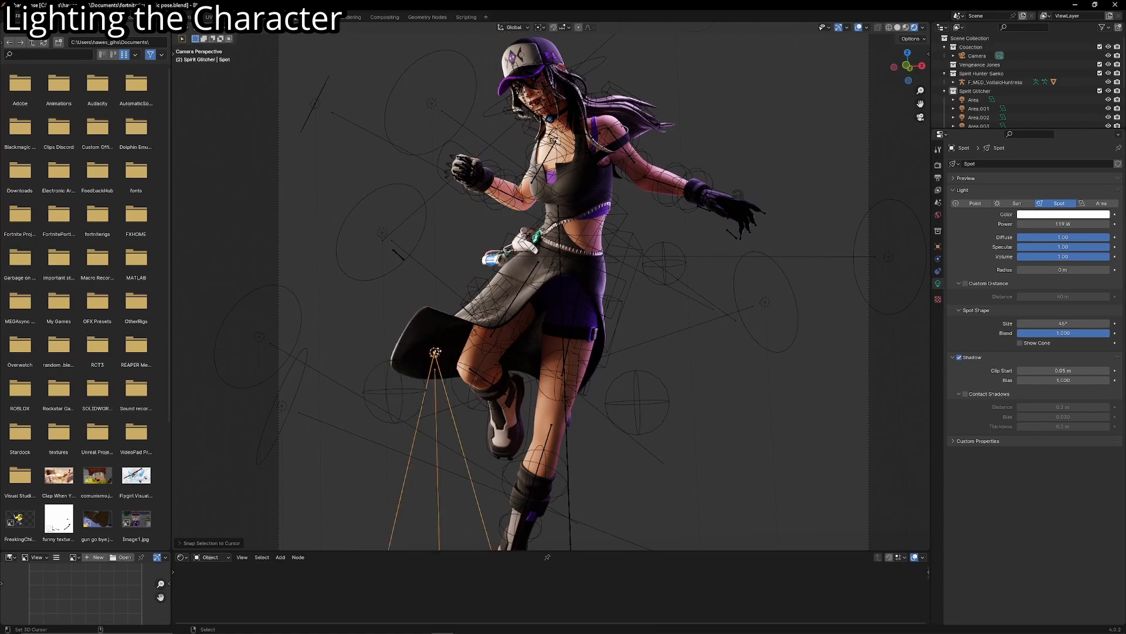
- Rotate the spot light freely to aim up at the skirt, pull it back along its local Z, and narrow its beam
key(r)
key(r)
click(436, 438)
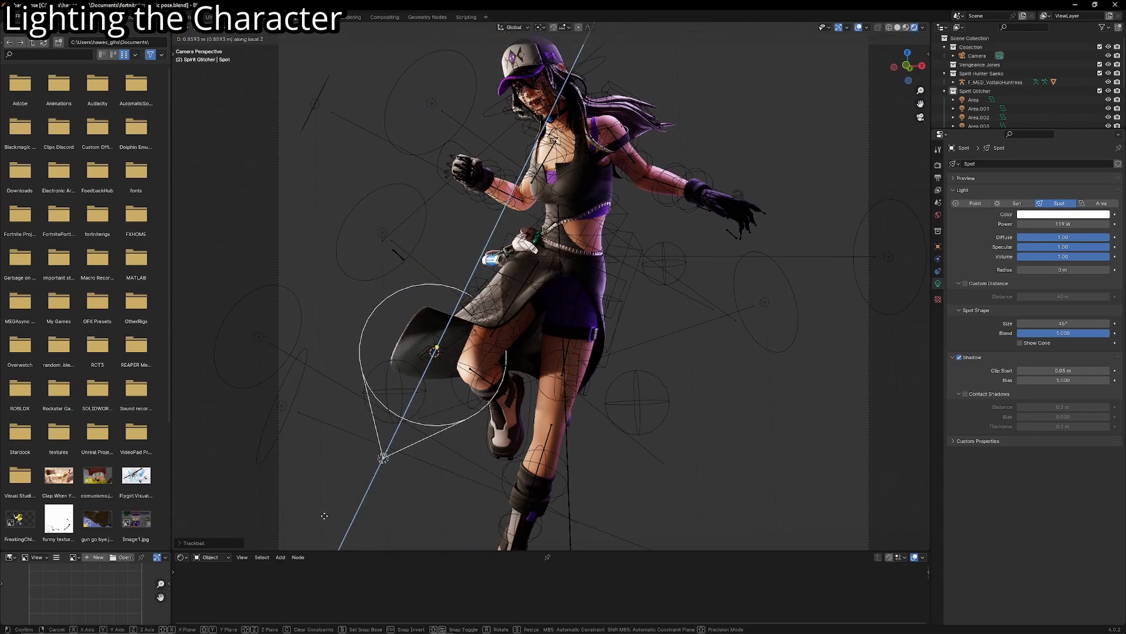
key(s)
key(z)
key(z)
click(482, 369)
- Fine-tune the spot light's beam width and position below the skirt so it lights the raised leg
key(g)
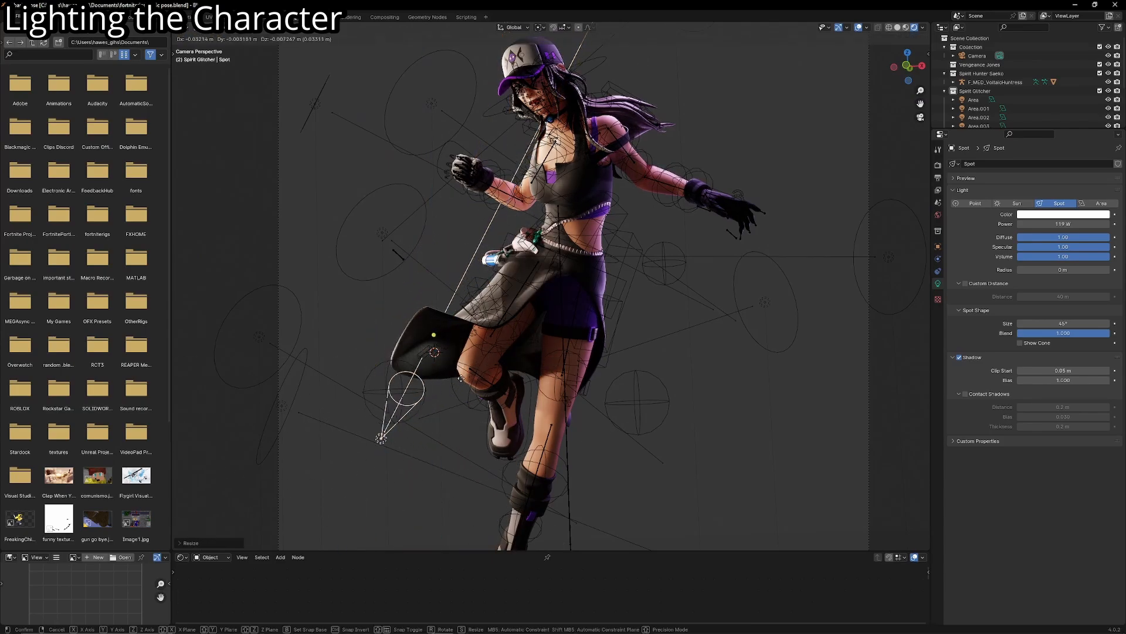
click(464, 379)
key(s)
key(z)
click(411, 411)
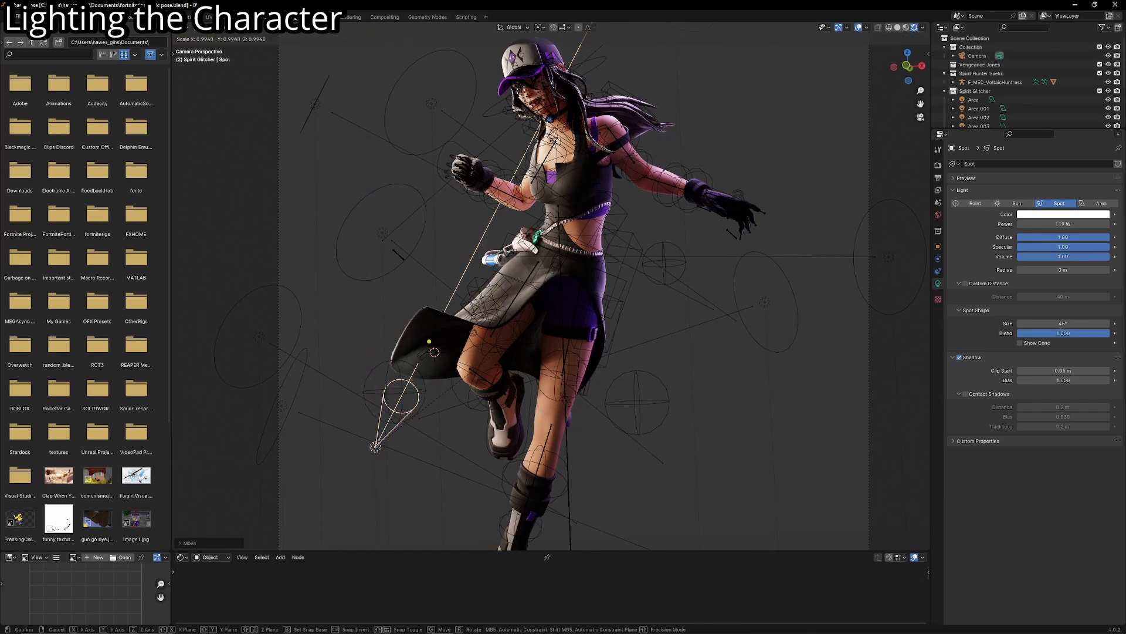
key(g)
click(448, 373)
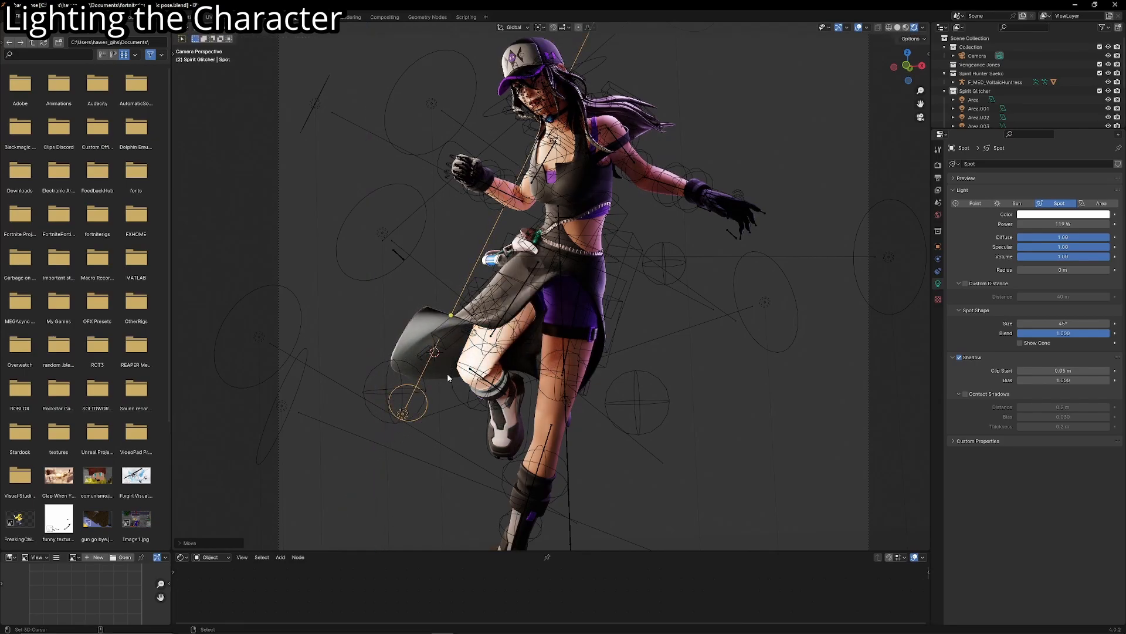
- Lower the spot light's Power to soften the light on the raised leg, and hide the overlays to check it
text(5)
key(Return)
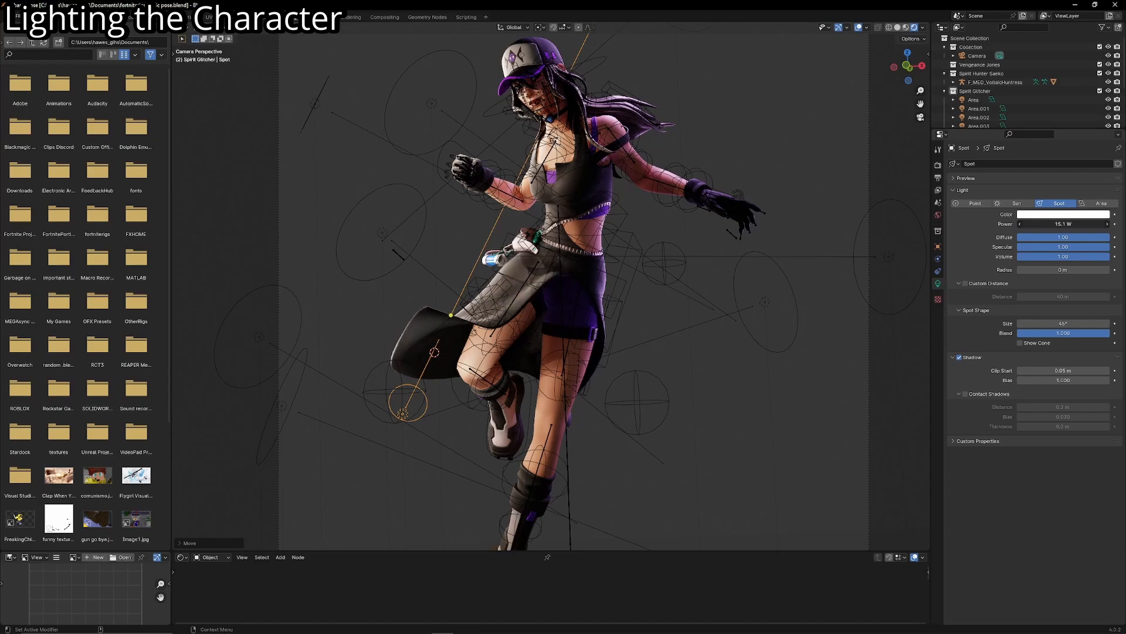
click(858, 28)
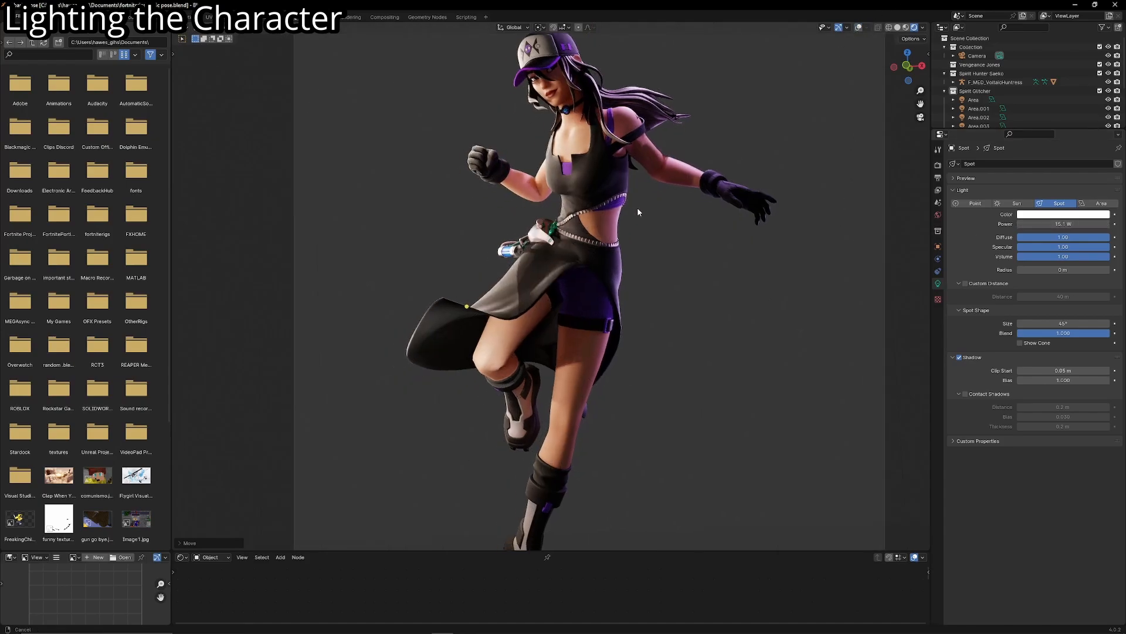
scroll(645, 235, up, 4)
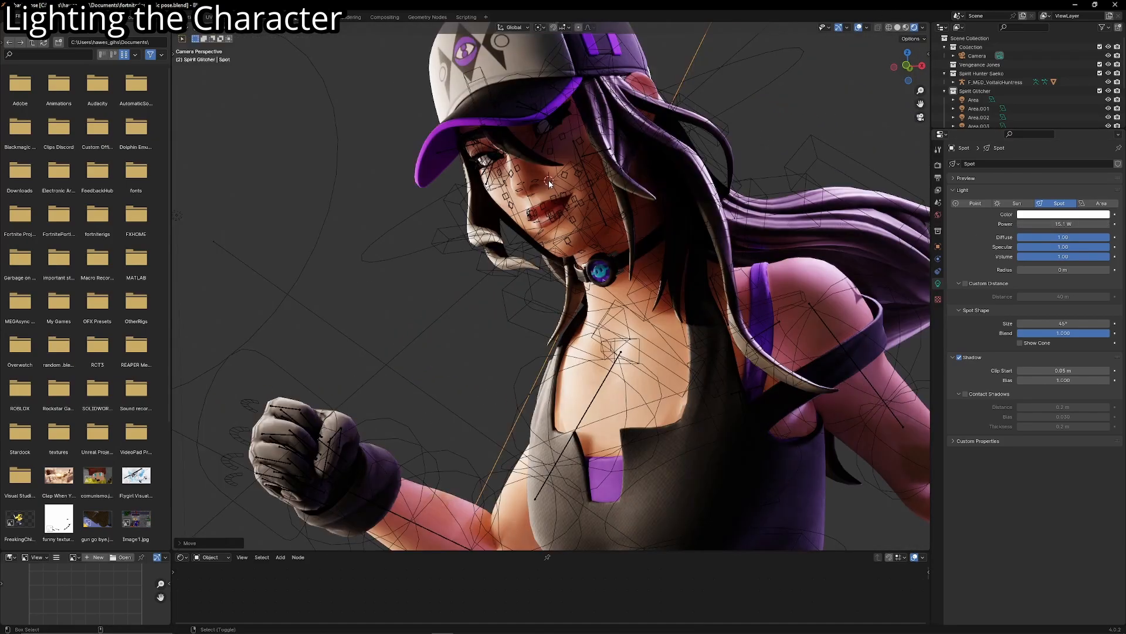
- Reuse the spot light on the face: clear its rotation, aim it at the face, and pull it back along its local Z
key(r)
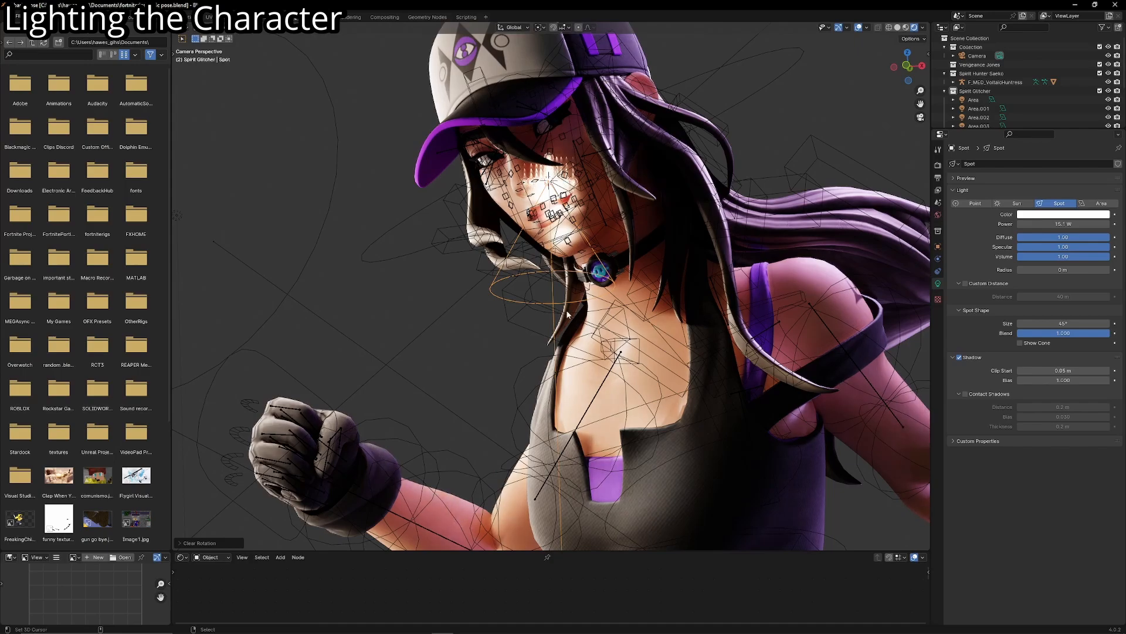
key(r)
click(603, 281)
key(g)
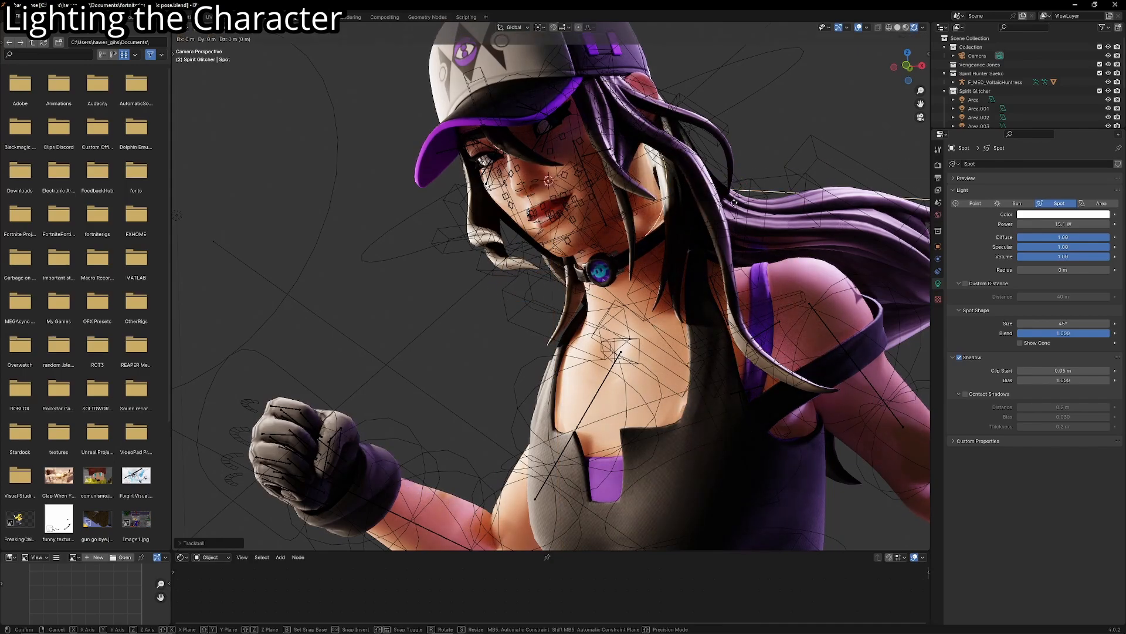
key(z)
key(z)
click(307, 163)
- Adjust the face spot light's scale along local Z, its rotation and its position so it lights the face under the cap
key(s)
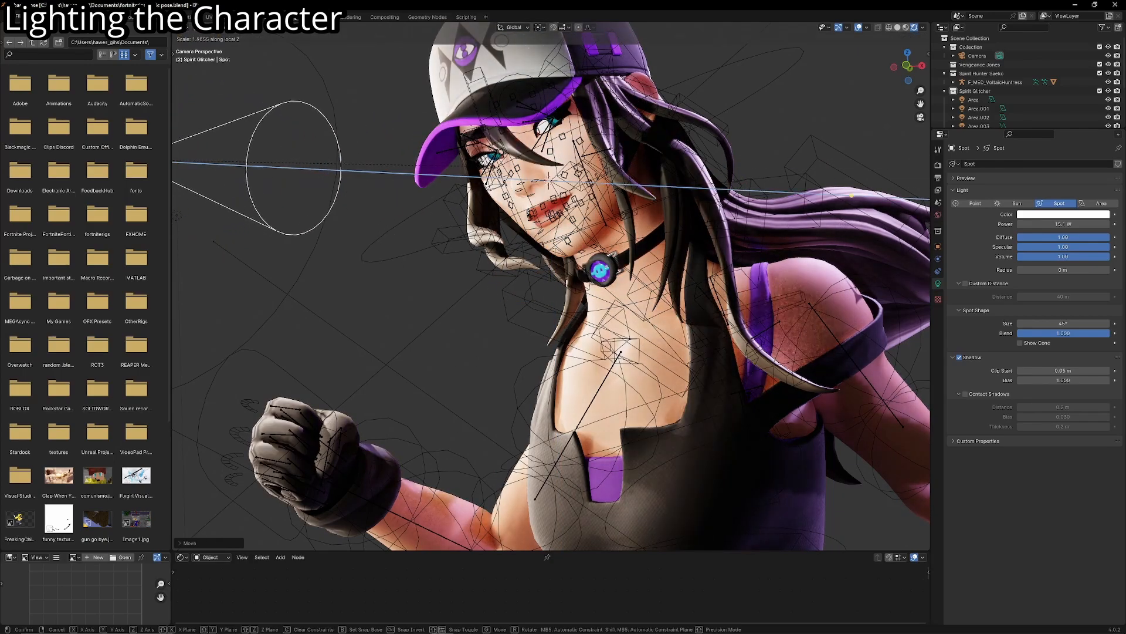
click(905, 170)
key(r)
key(r)
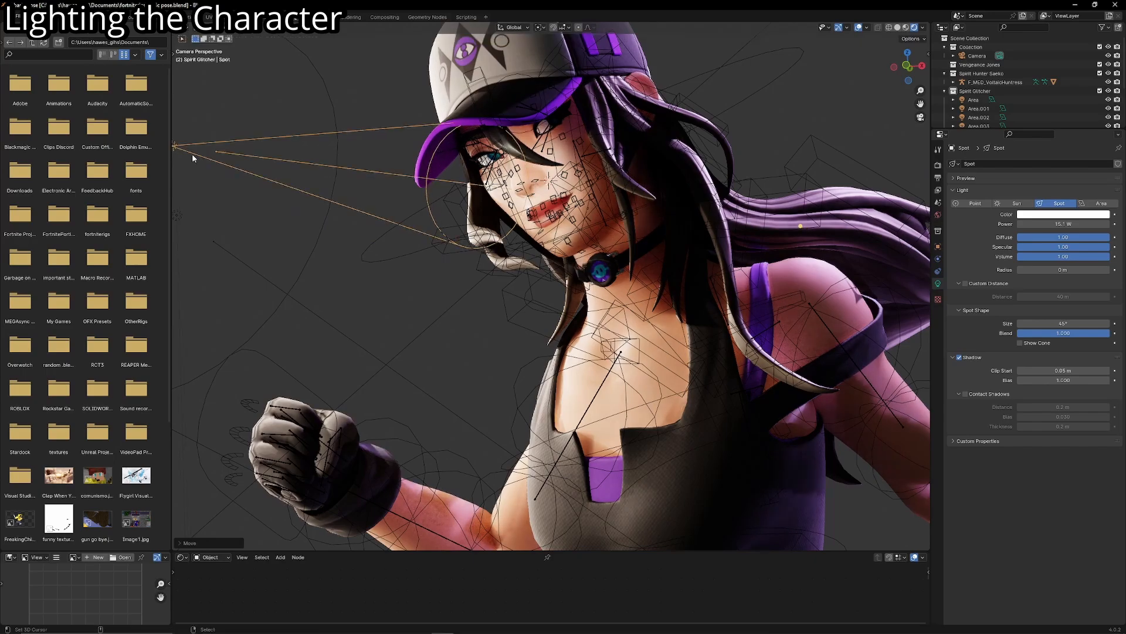
key(g)
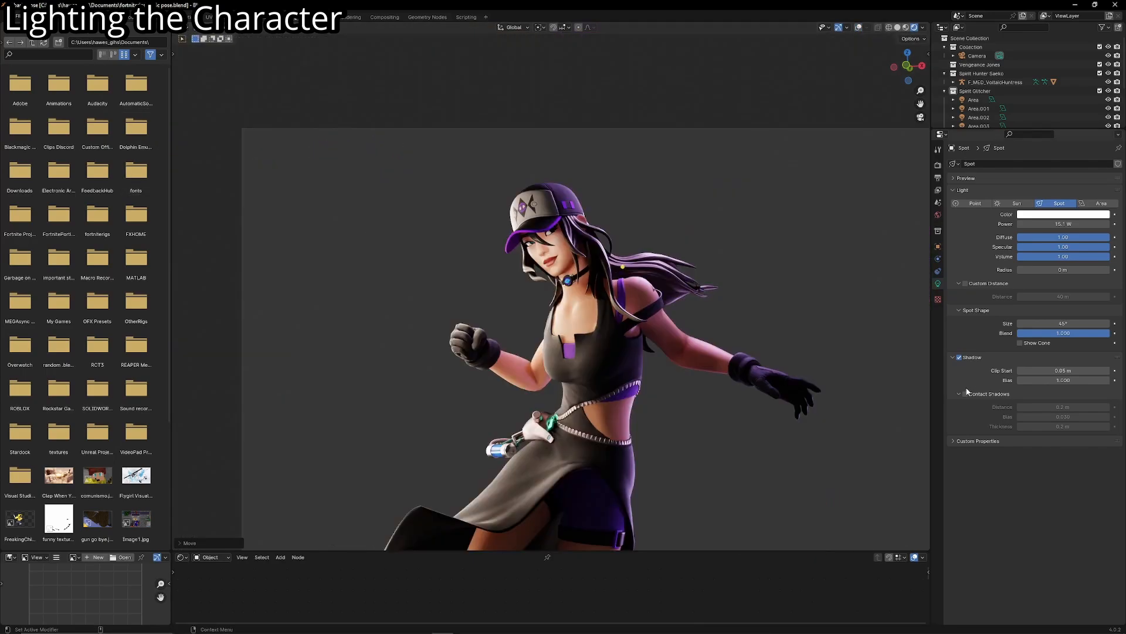
- Lower the face spot light's Power with Contact Shadows on, and give its color a pale warm tint
scroll(751, 322, up, 3)
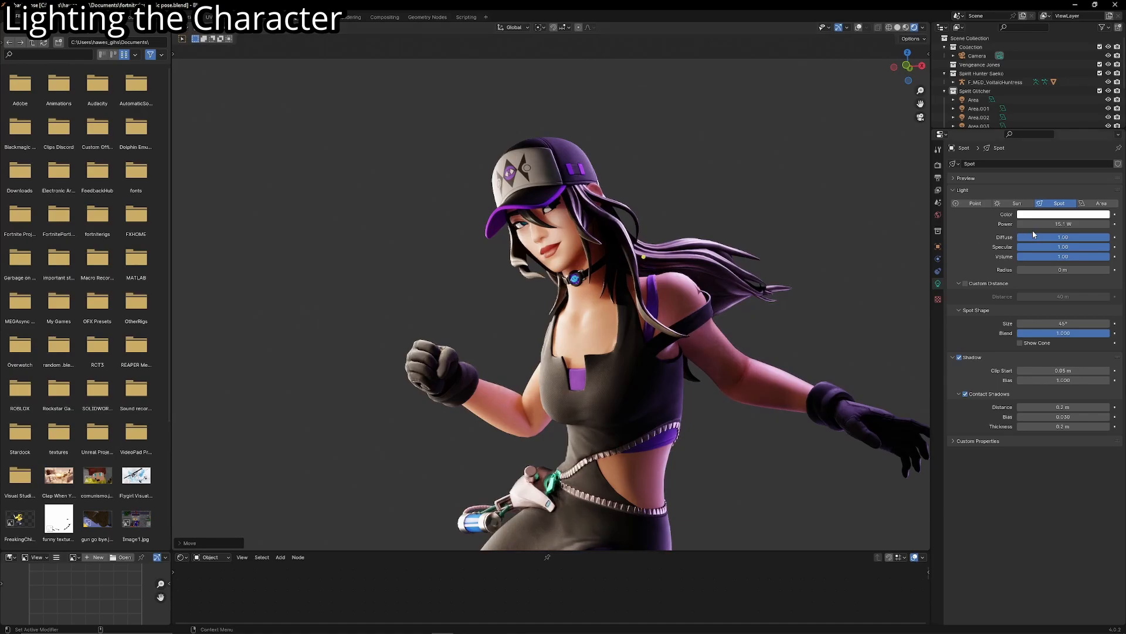
drag(1058, 223, 1069, 224)
click(1069, 216)
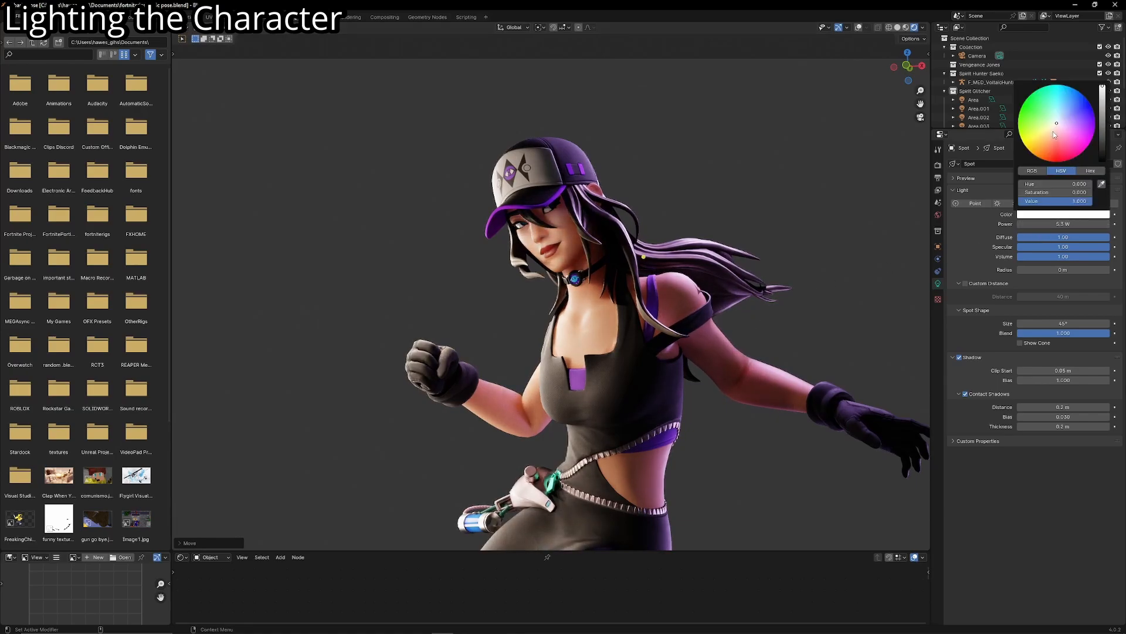
click(1054, 128)
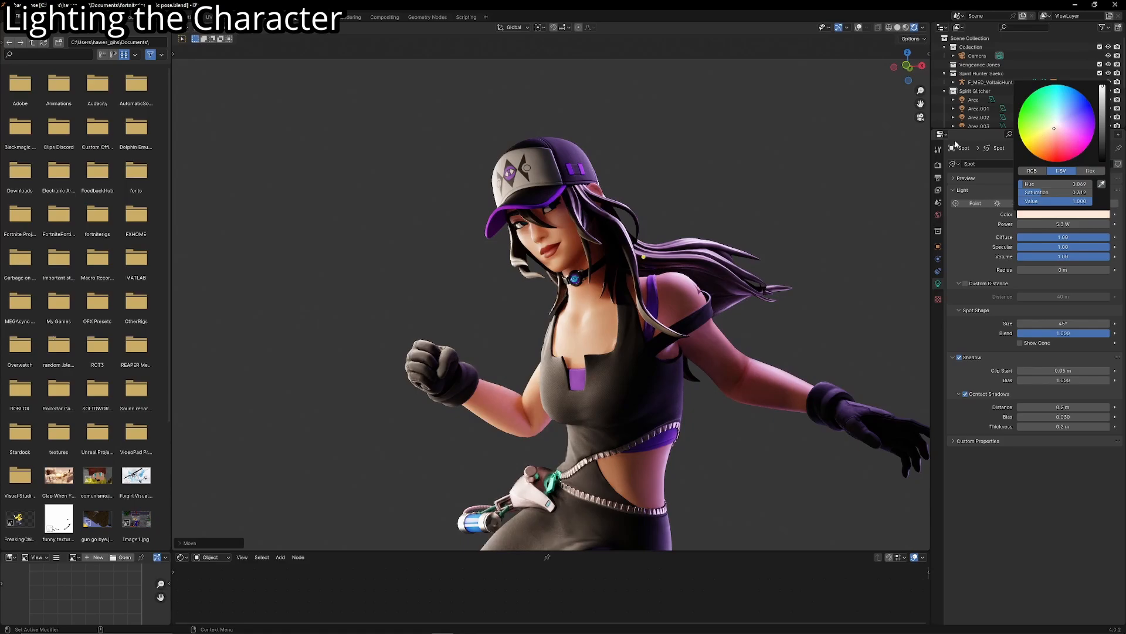
- Drop the face spot light's Power to 0 W for comparison, and raise it again until the face is gently lit
scroll(676, 212, down, 5)
scroll(692, 208, up, 2)
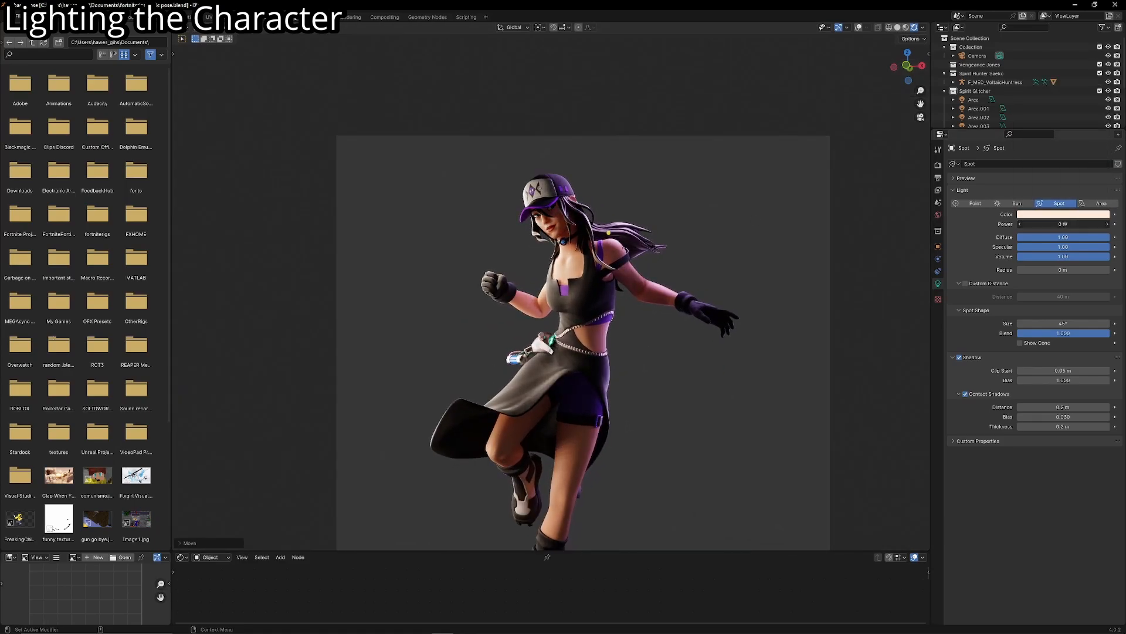
scroll(682, 157, up, 5)
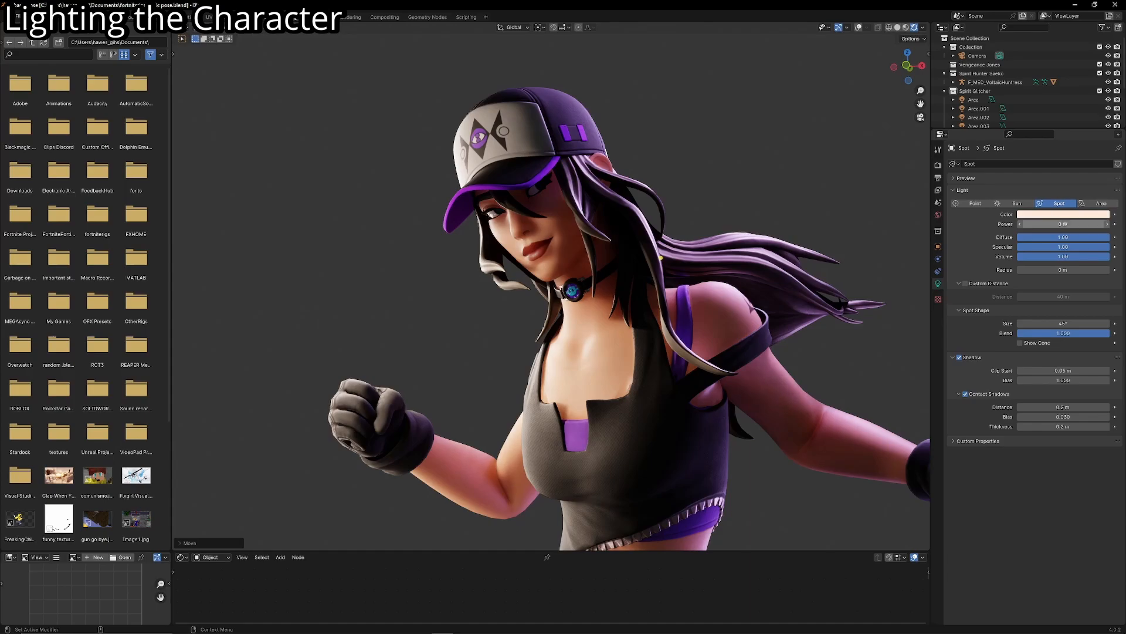
drag(1063, 224, 1088, 223)
scroll(708, 233, down, 6)
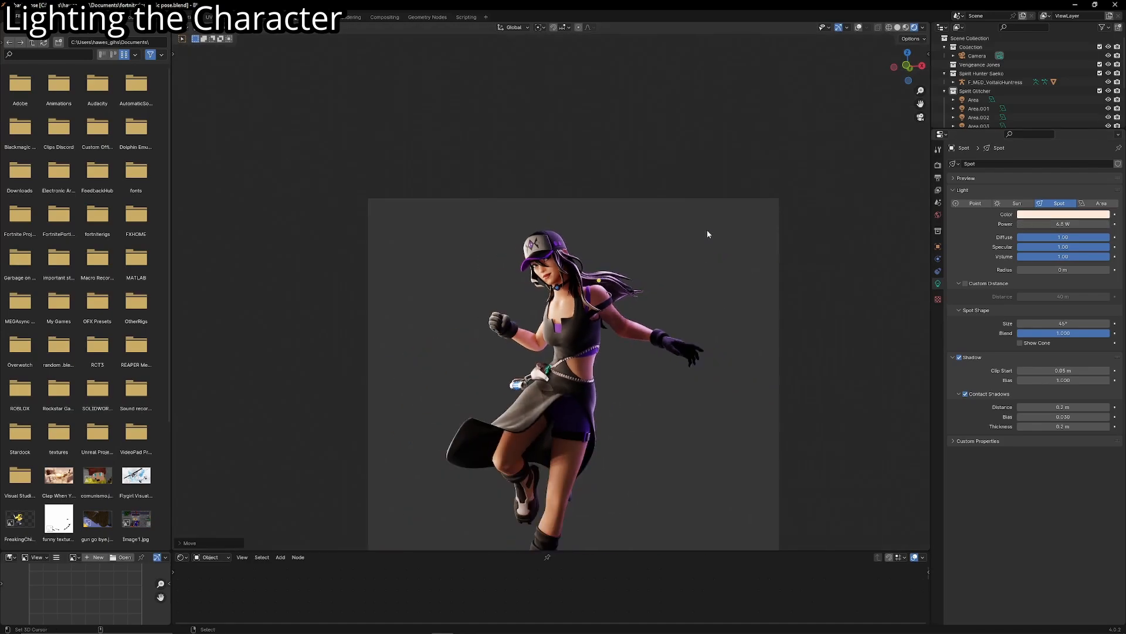
scroll(527, 293, up, 3)
scroll(516, 302, down, 1)
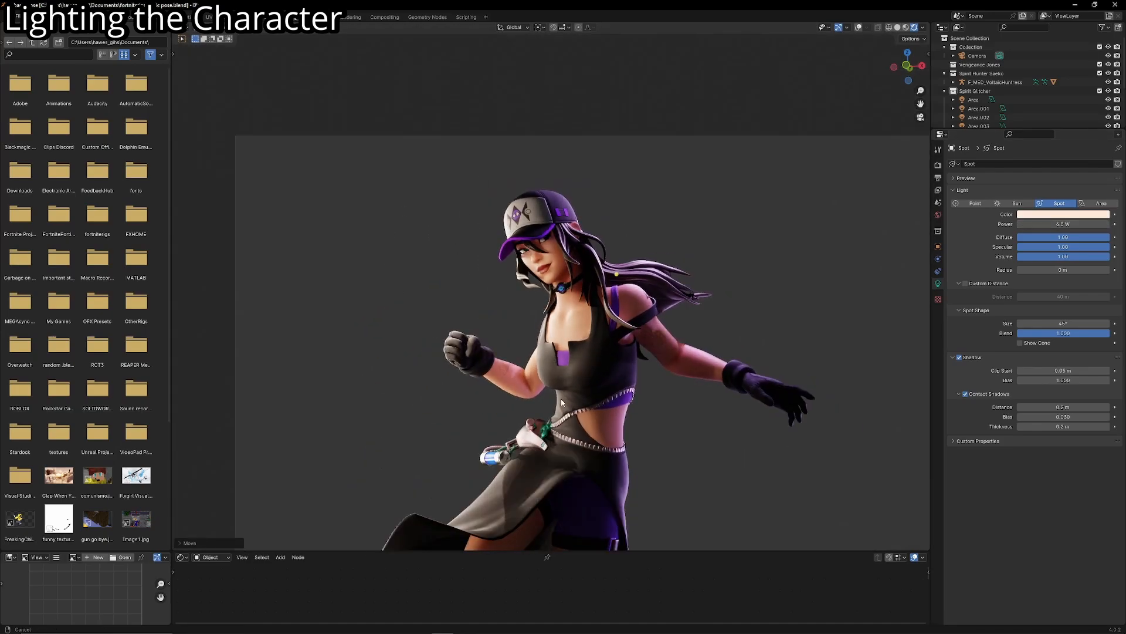
shift+middle_drag(560, 399, 505, 248)
scroll(505, 247, down, 4)
- Add a point light with Contact Shadows, show the overlays and move the light around the character's waist
click(619, 247)
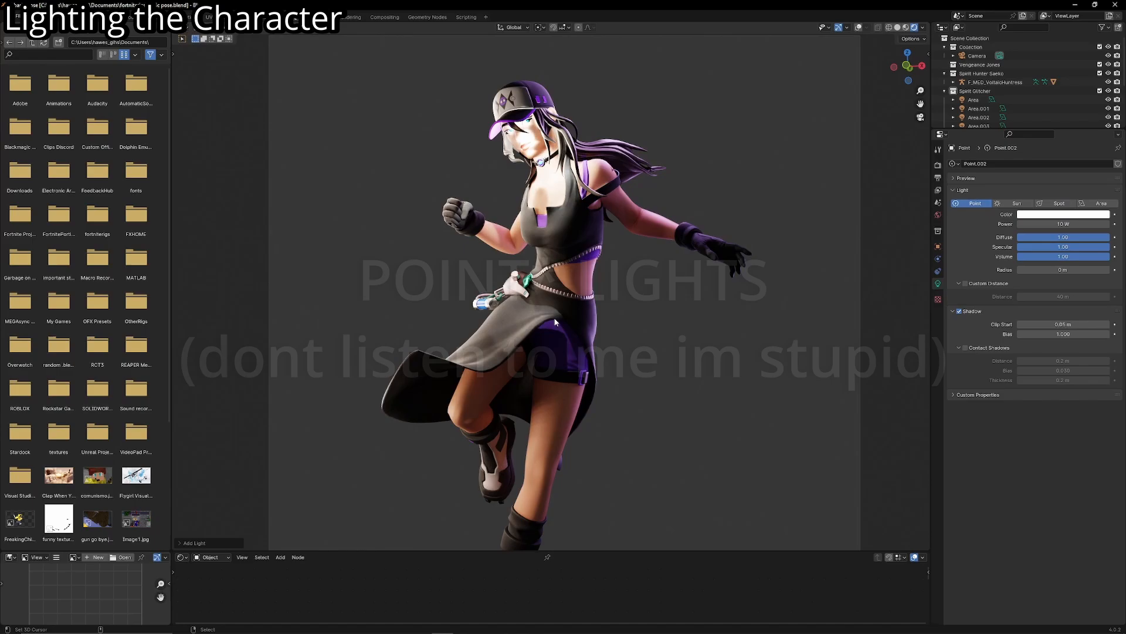
key(g)
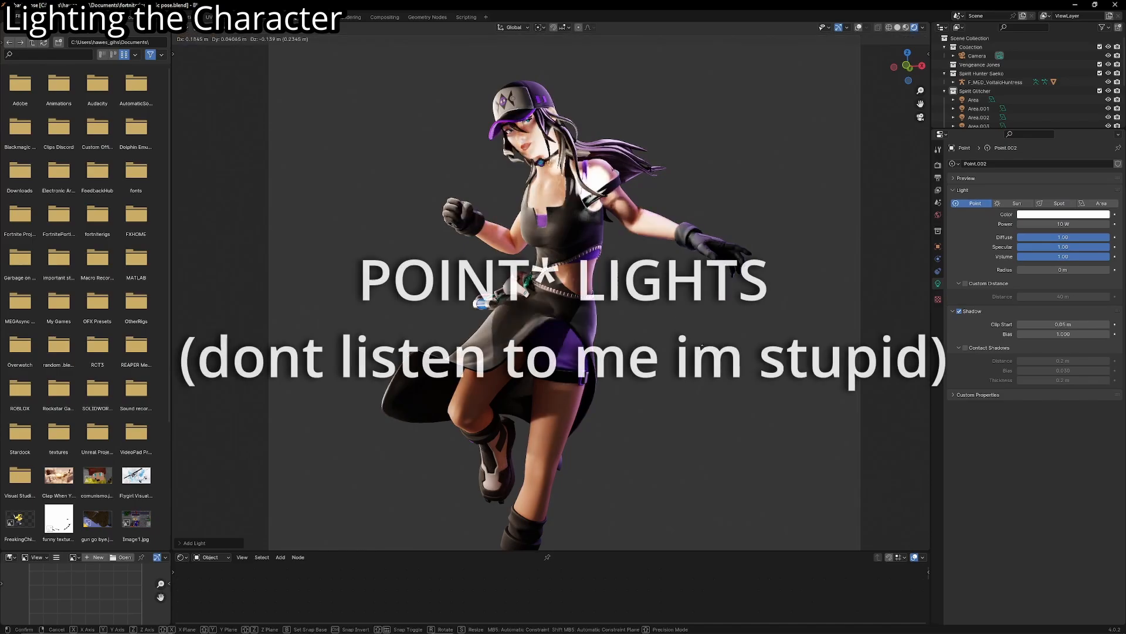
click(787, 396)
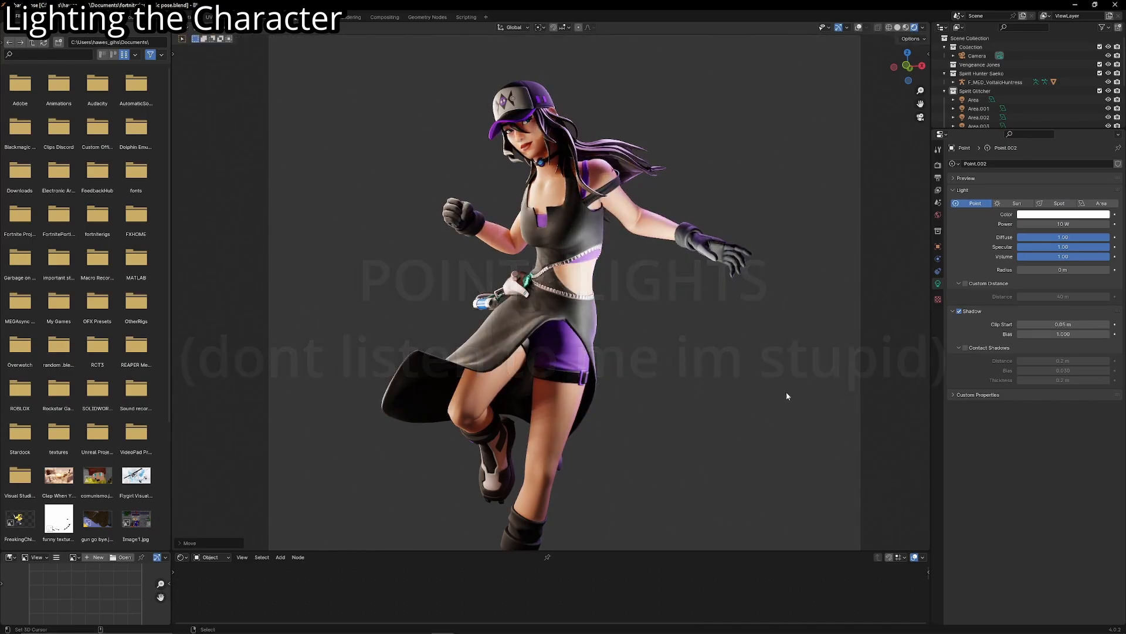
click(858, 27)
key(g)
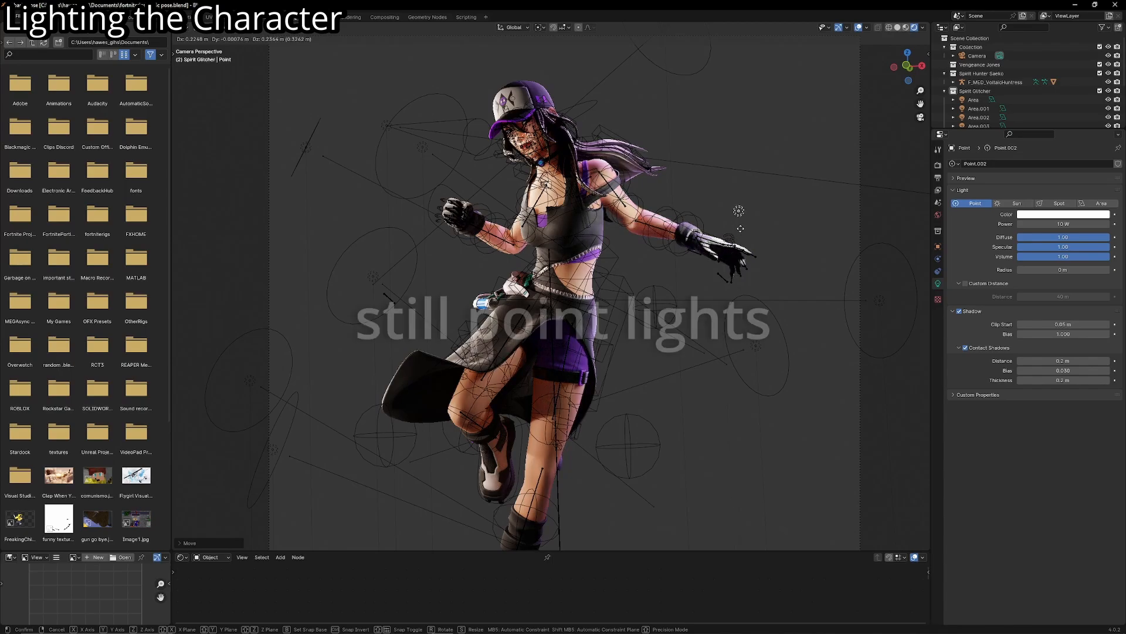
click(648, 303)
shift+middle_drag(827, 345, 772, 347)
- Enlarge the point light's Radius and move it from beside the waist to the front of the skirt
scroll(772, 347, up, 3)
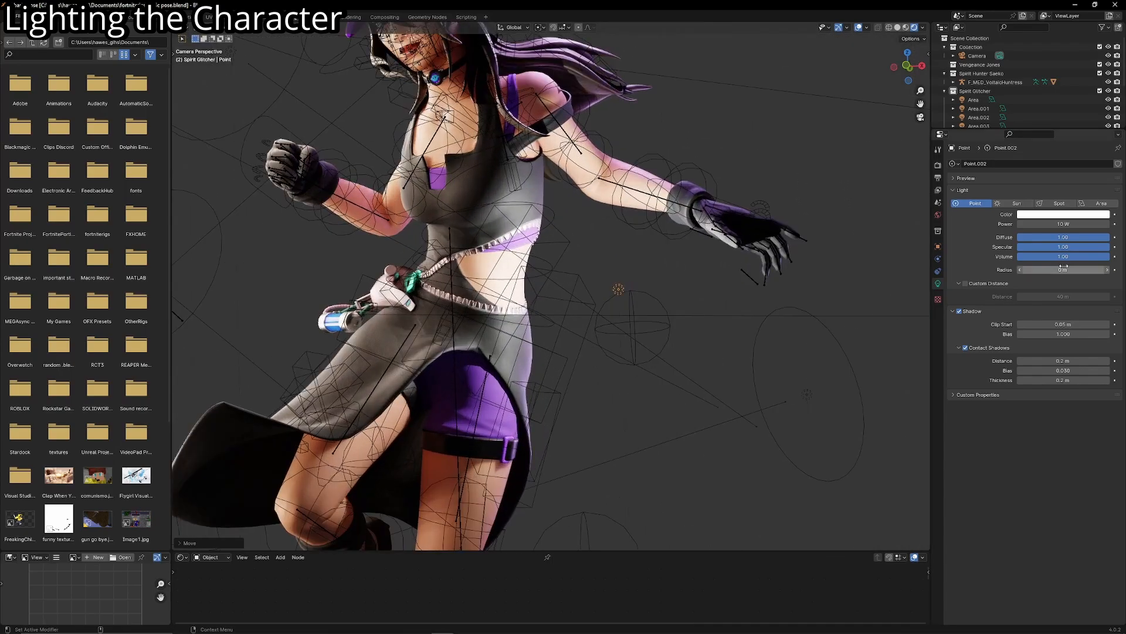
mouse_move(1050, 269)
mouse_down()
mouse_move(1085, 269)
mouse_move(1059, 269)
mouse_up()
key(g)
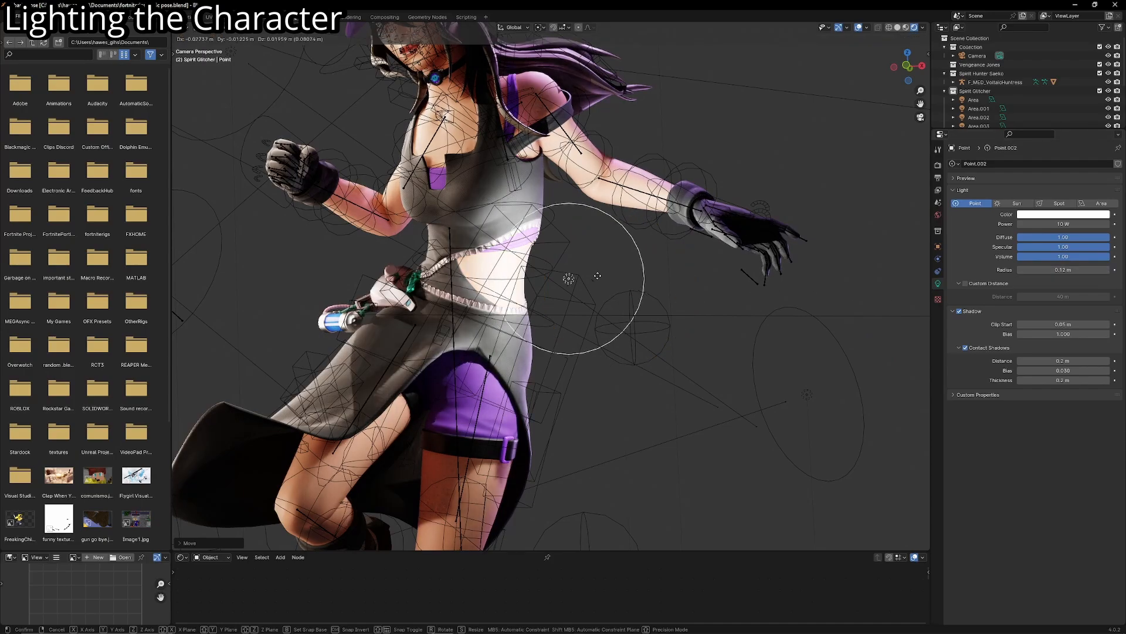
click(555, 274)
key(g)
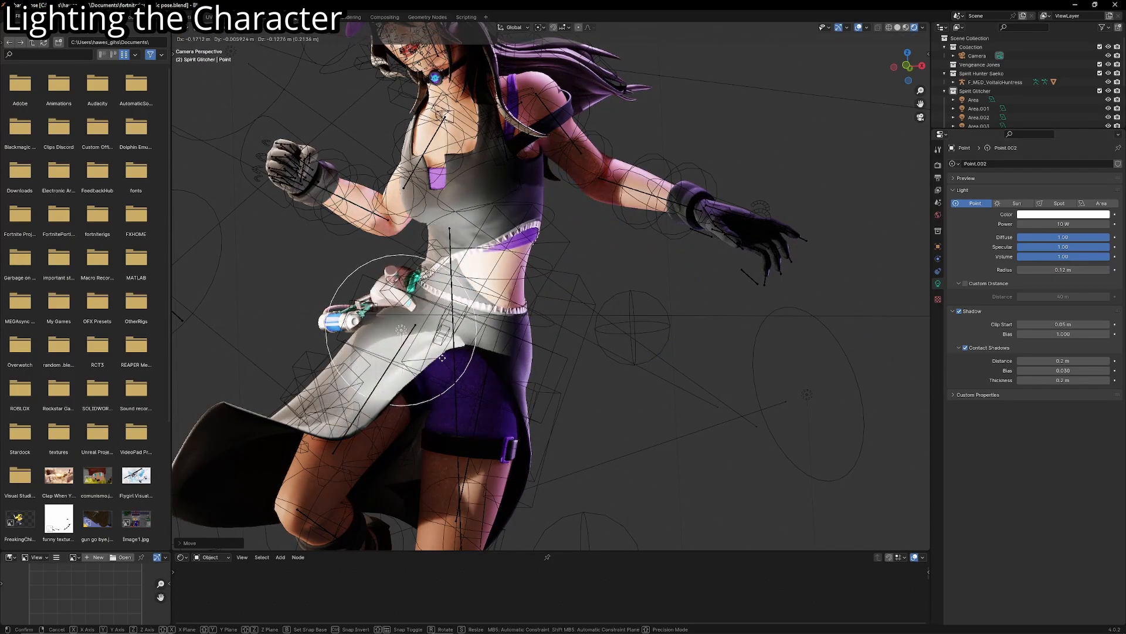
scroll(616, 283, up, 4)
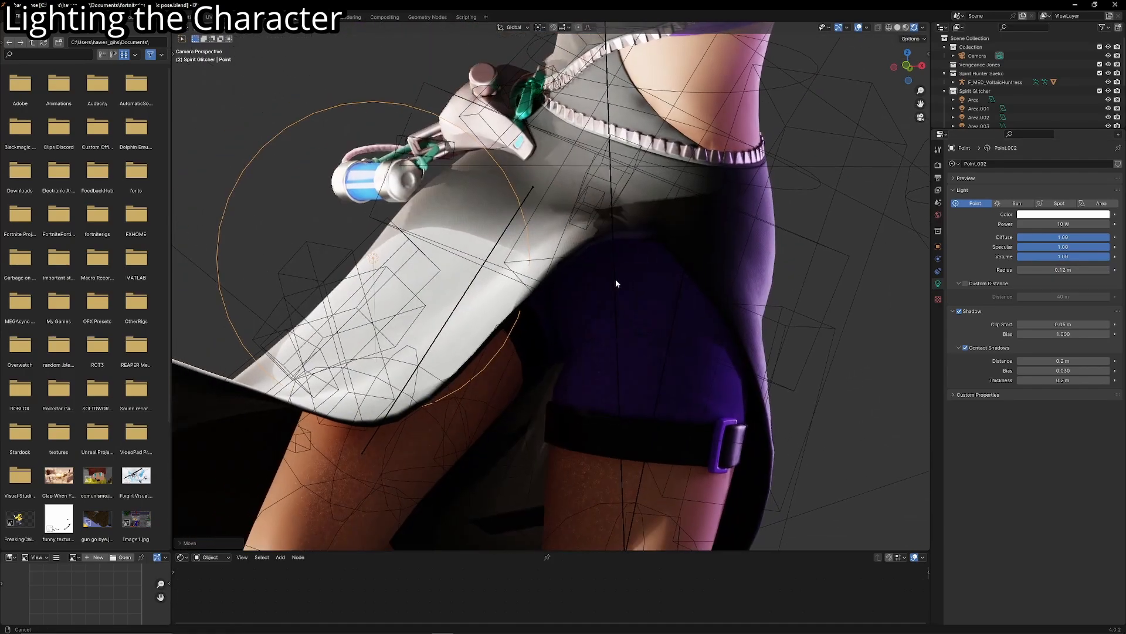
shift+middle_drag(616, 283, 722, 284)
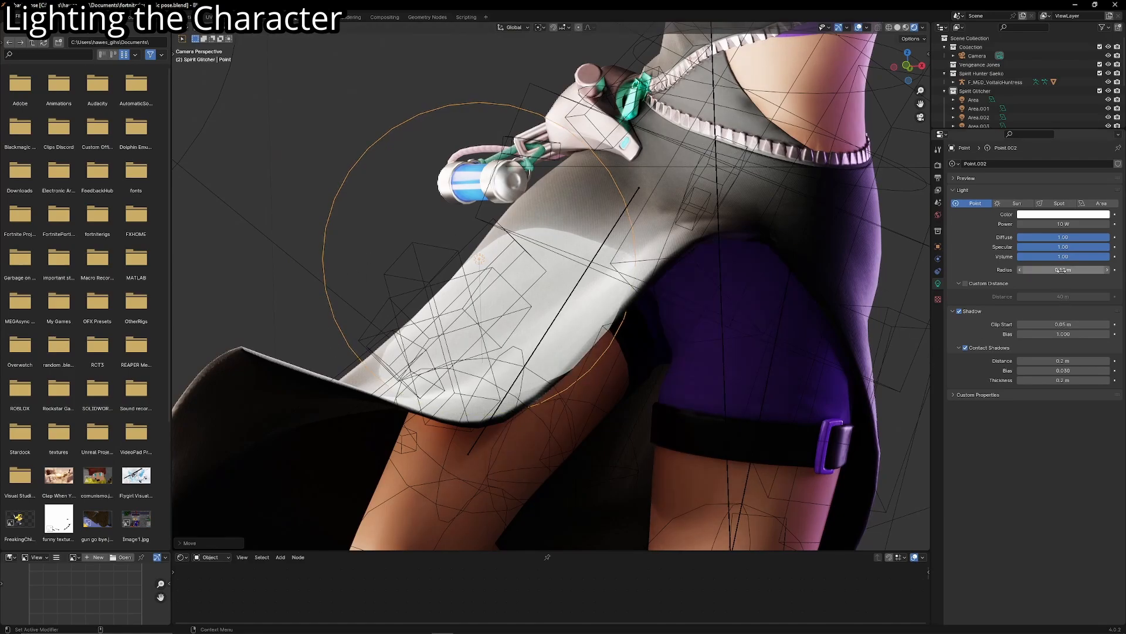
- Reduce the point light's Radius strongly and move the light around the hips
drag(1063, 270, 1059, 269)
scroll(698, 306, down, 6)
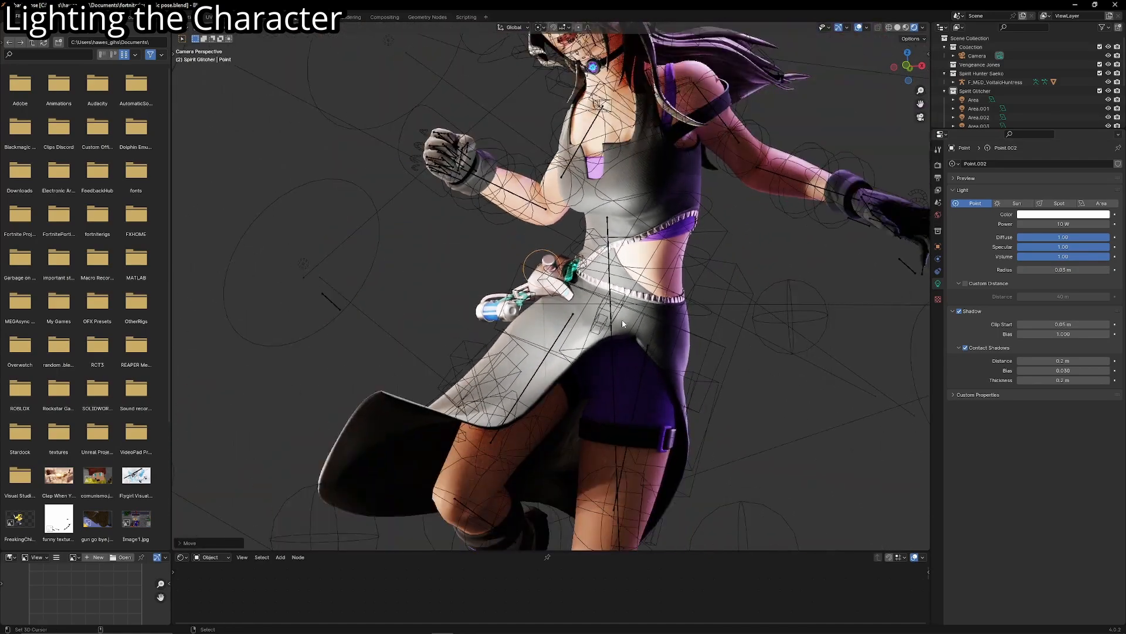
scroll(645, 299, up, 3)
key(g)
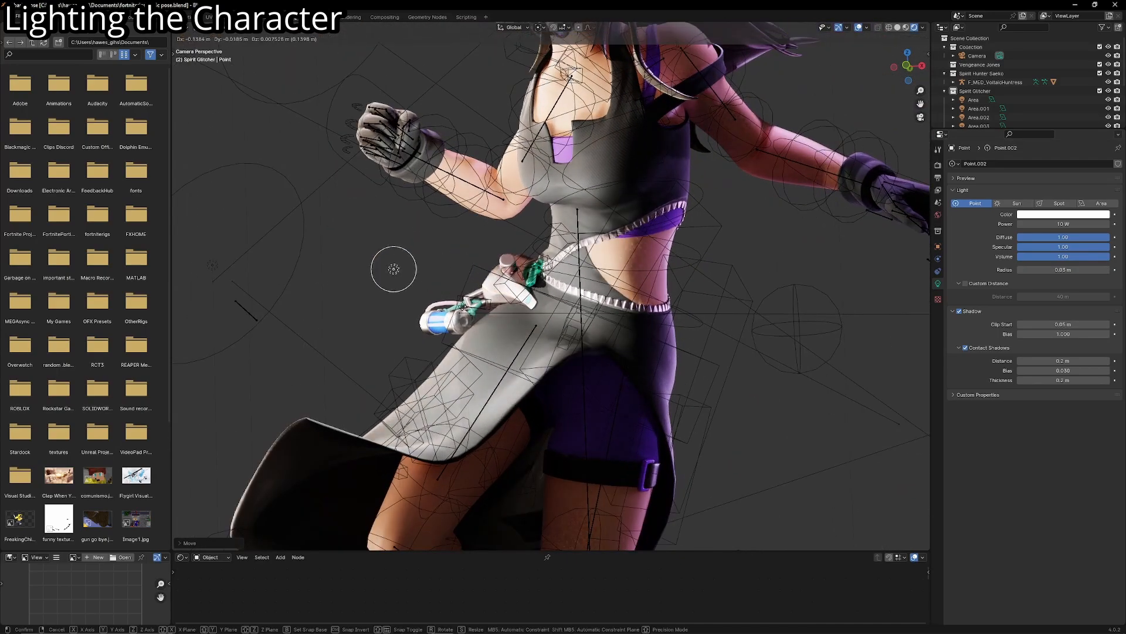
click(515, 311)
- Change the point light's color to pink
click(1062, 214)
click(1080, 121)
scroll(709, 365, down, 4)
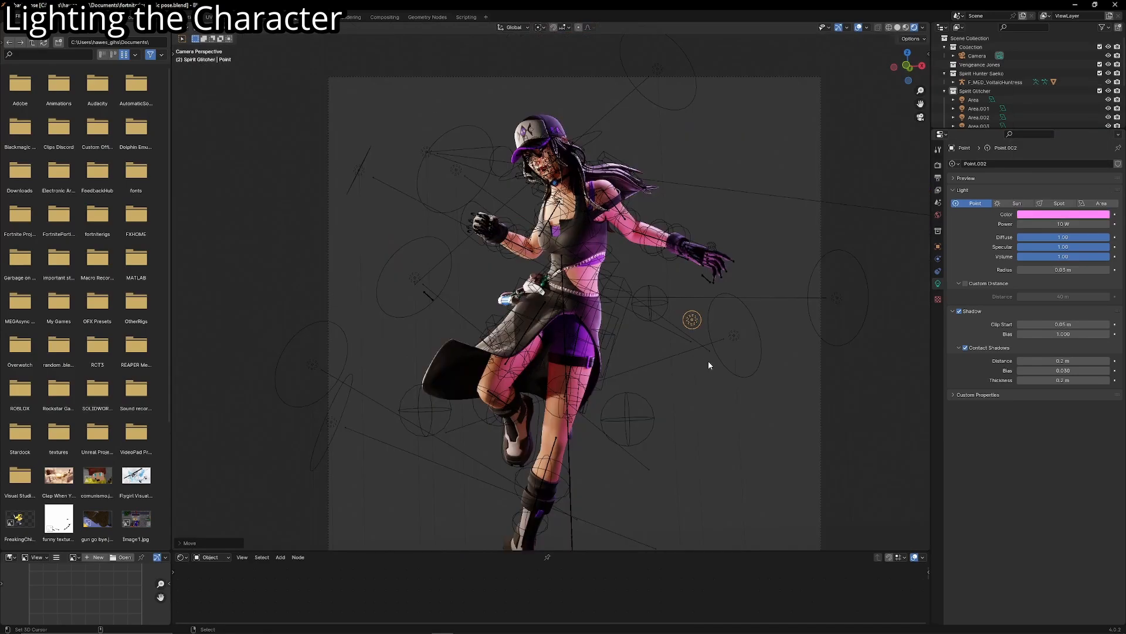
- Place the 3D cursor on the round window of the hip device and snap the point light to it
scroll(652, 329, up, 5)
middle_drag(652, 324, 679, 342)
key(shift+grave)
key(w)
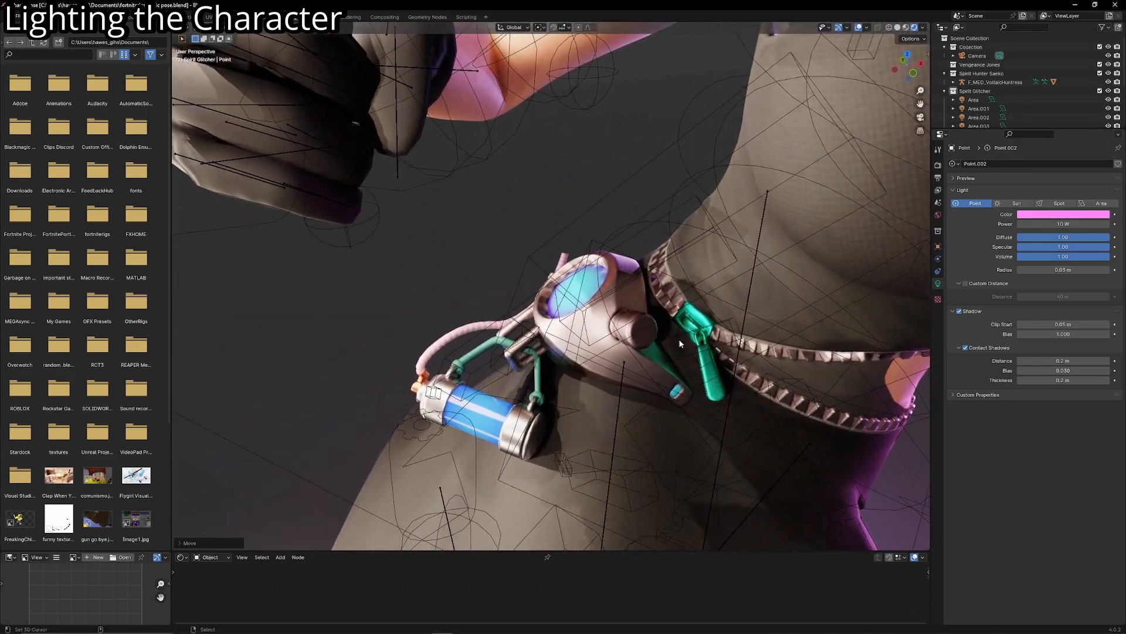
click(578, 300)
click(577, 294)
key(shift+s)
click(577, 297)
- Raise the point light along Z off the hip device and shift it beside the device's upper edge
key(g)
key(z)
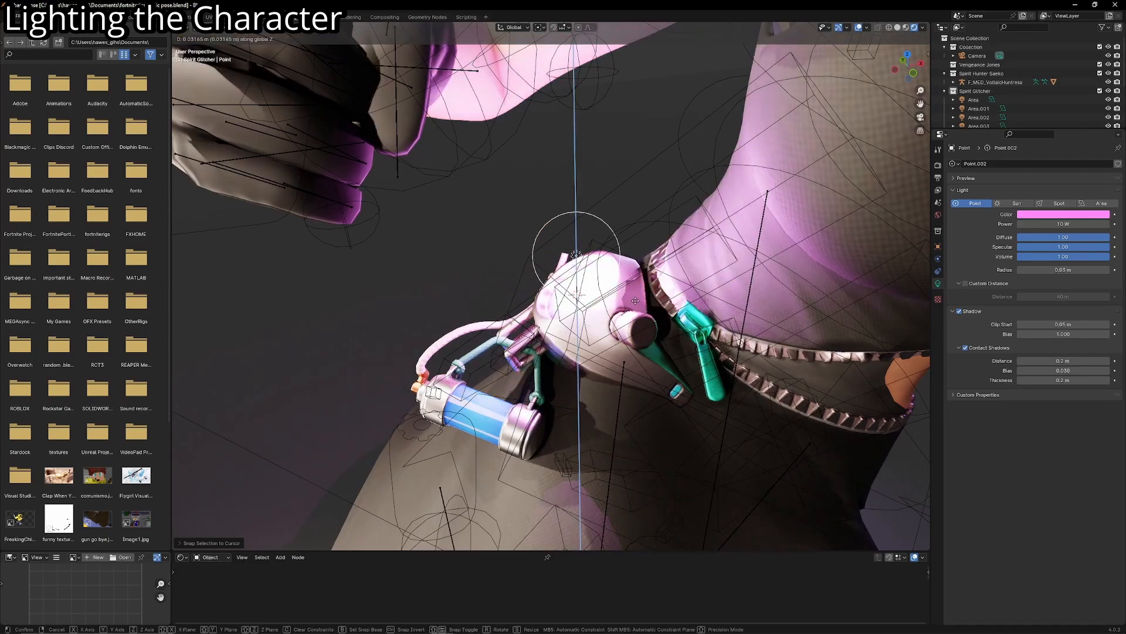
click(605, 292)
key(g)
click(572, 291)
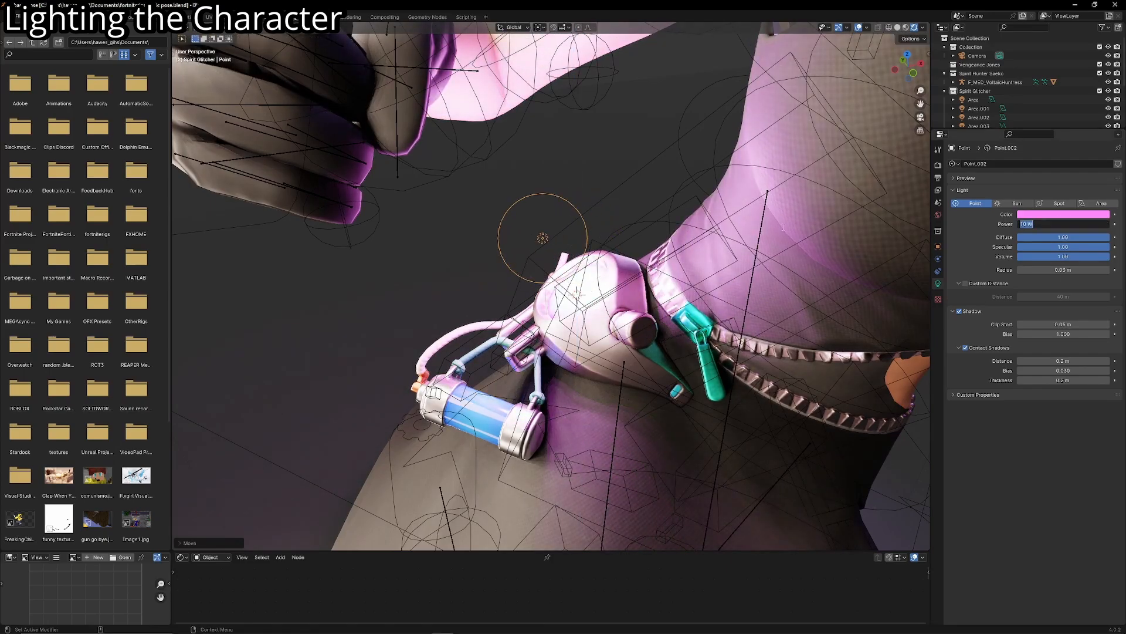
- Set the point light's Power to 1 W, shrink its Radius and move it closer to the hip device
text(1)
key(Return)
drag(1050, 270, 1046, 271)
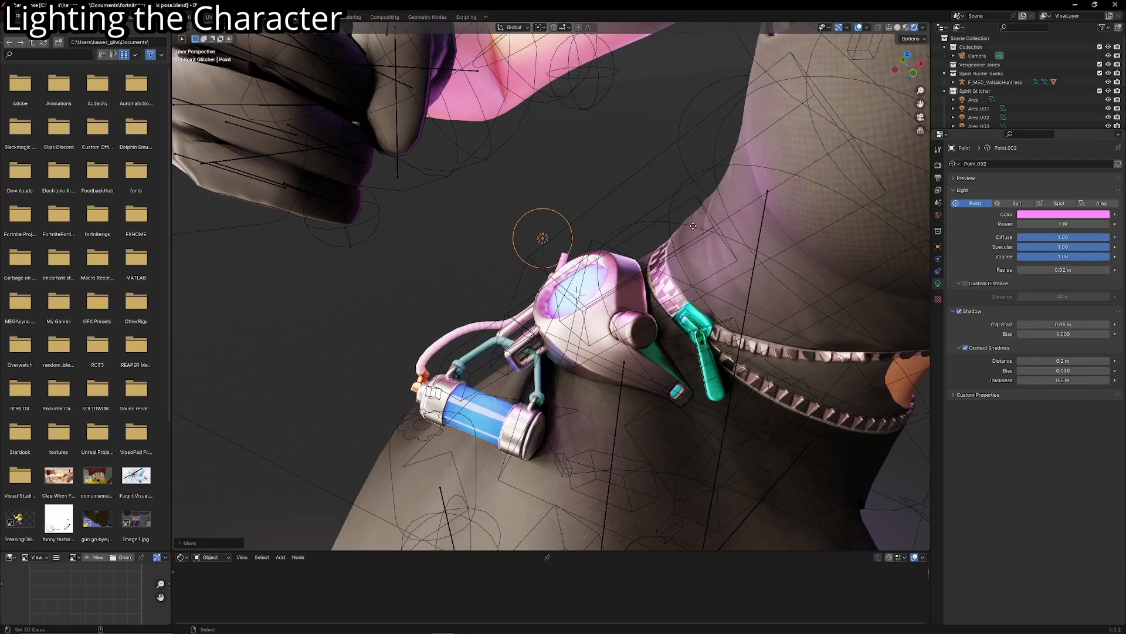
key(g)
click(707, 245)
- Change the point light's color to sky blue and raise its Power while looking through the camera
click(1061, 215)
click(1066, 100)
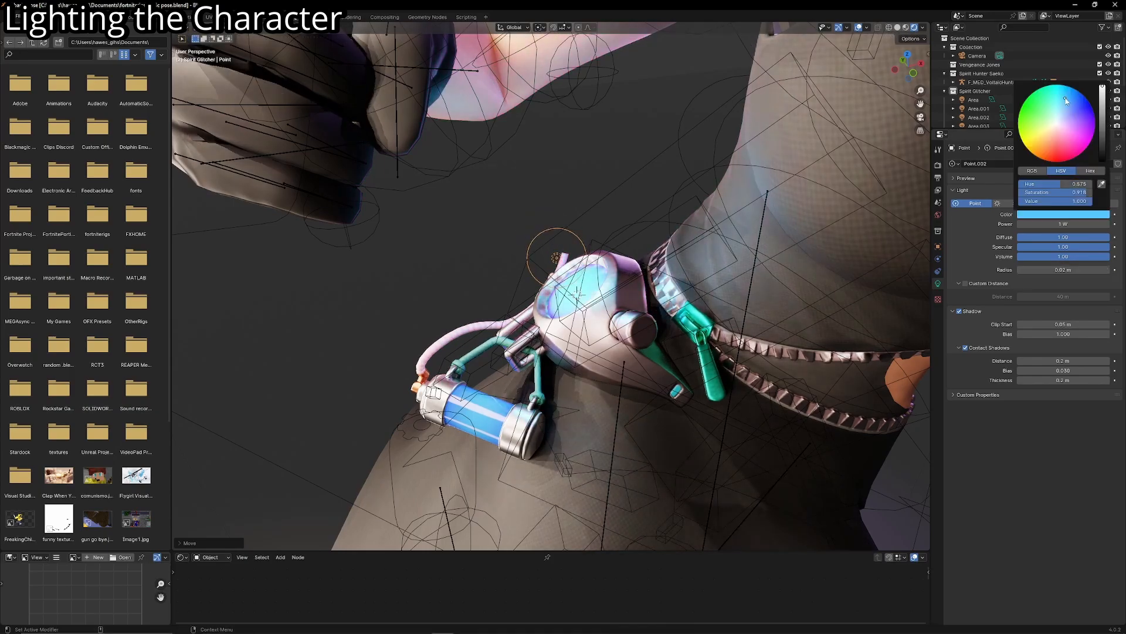
key(KP_0)
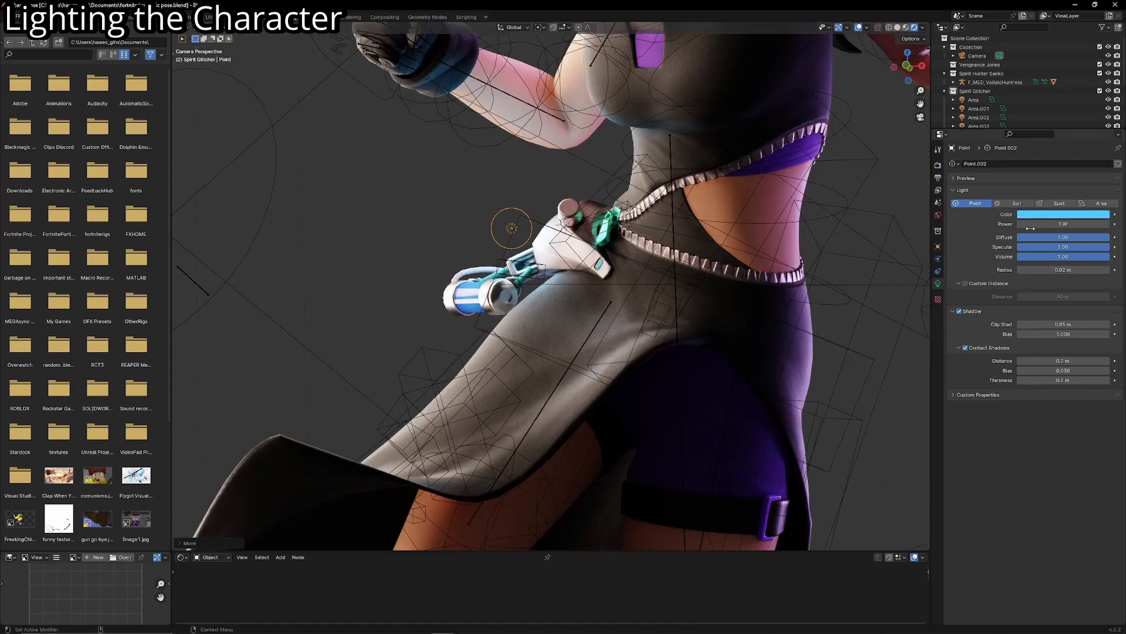
mouse_move(1063, 224)
mouse_down()
mouse_move(1094, 224)
mouse_move(1059, 225)
mouse_move(1082, 224)
mouse_up()
- Limit the blue point light with a Custom Distance of 0.24 m, and fine-tune its Power and position without overlays
scroll(897, 294, down, 2)
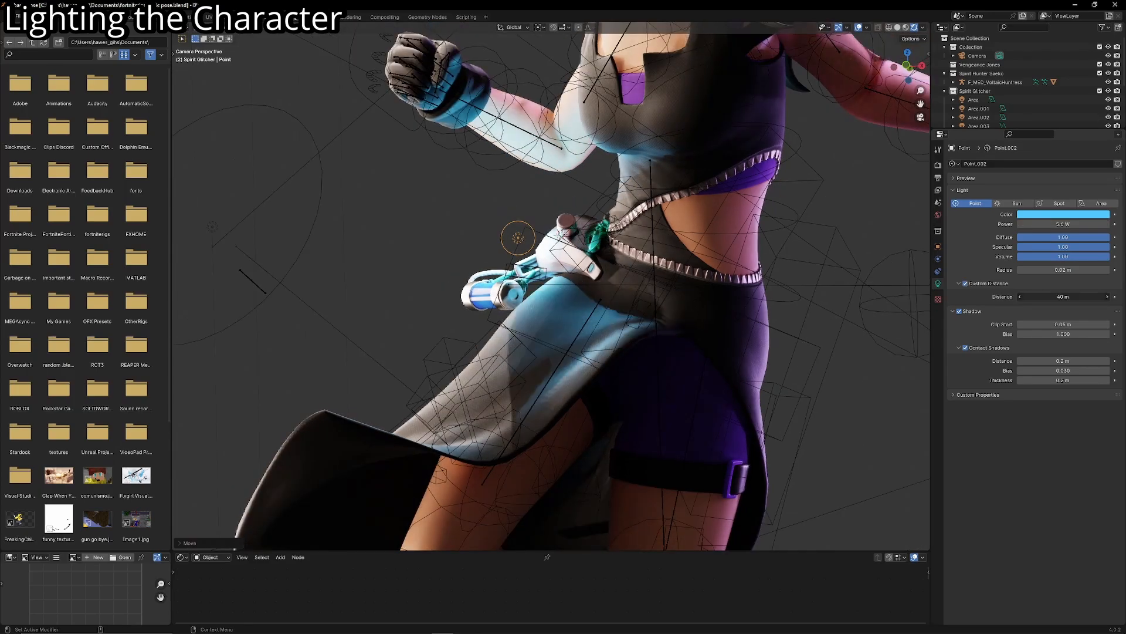
mouse_move(1059, 297)
mouse_down()
mouse_move(1038, 297)
mouse_move(1048, 297)
mouse_up()
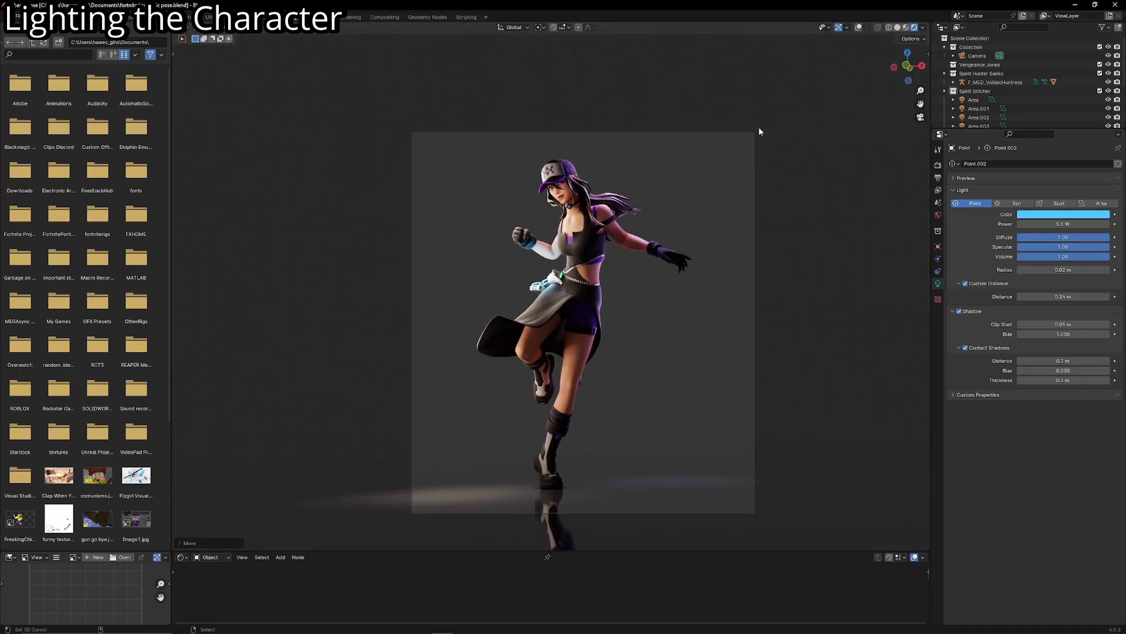
scroll(734, 156, up, 3)
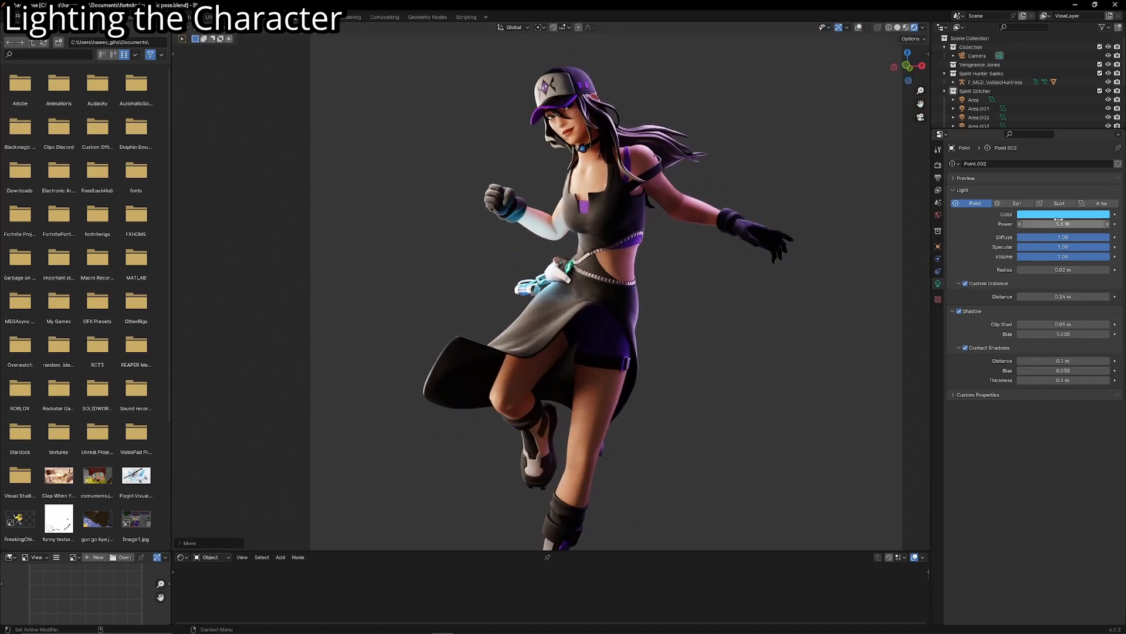
drag(1059, 218, 1044, 219)
scroll(670, 312, up, 6)
key(g)
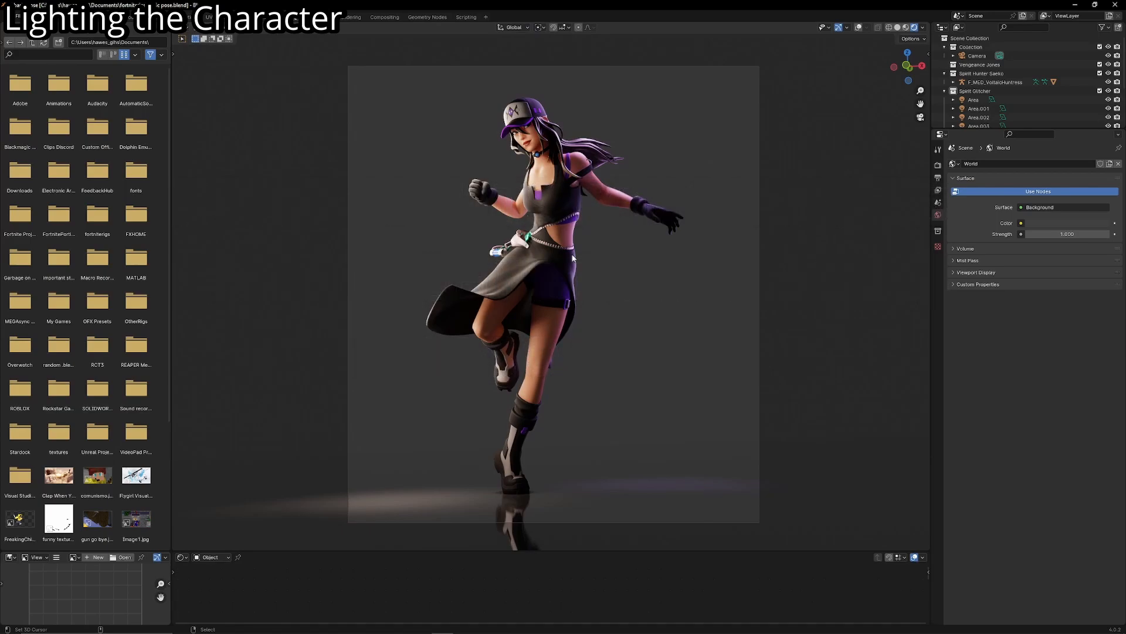
- Show the overlays, duplicate the area light beside the head, snap the copy onto the cap and rotate it to face the cap
click(858, 27)
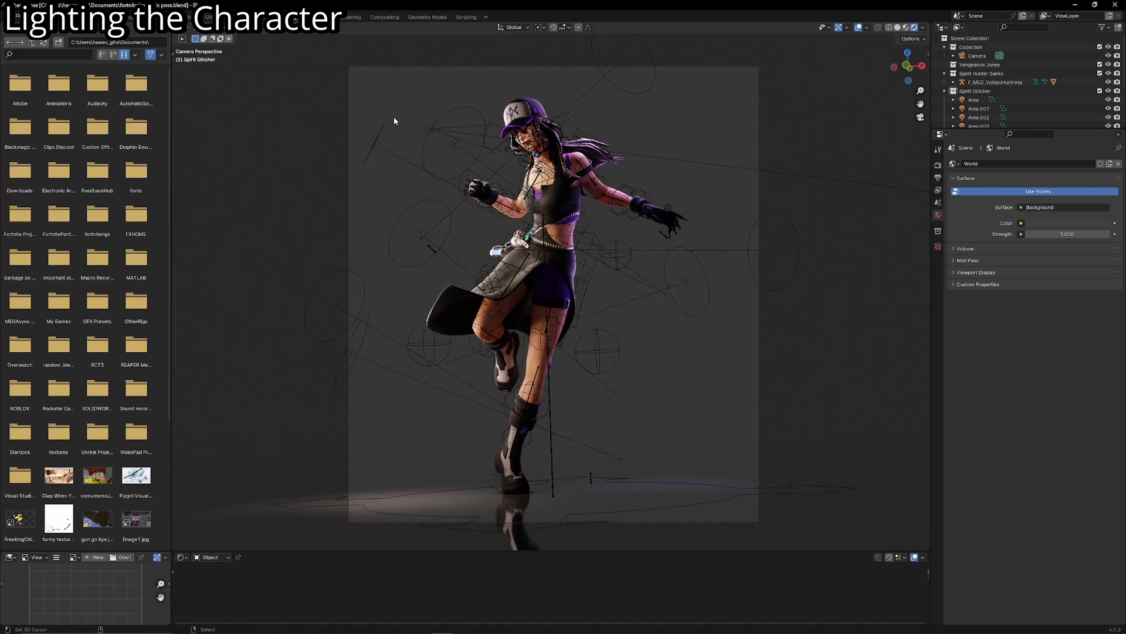
click(433, 148)
key(shift+d)
click(542, 217)
key(shift+s)
click(541, 164)
key(r)
key(r)
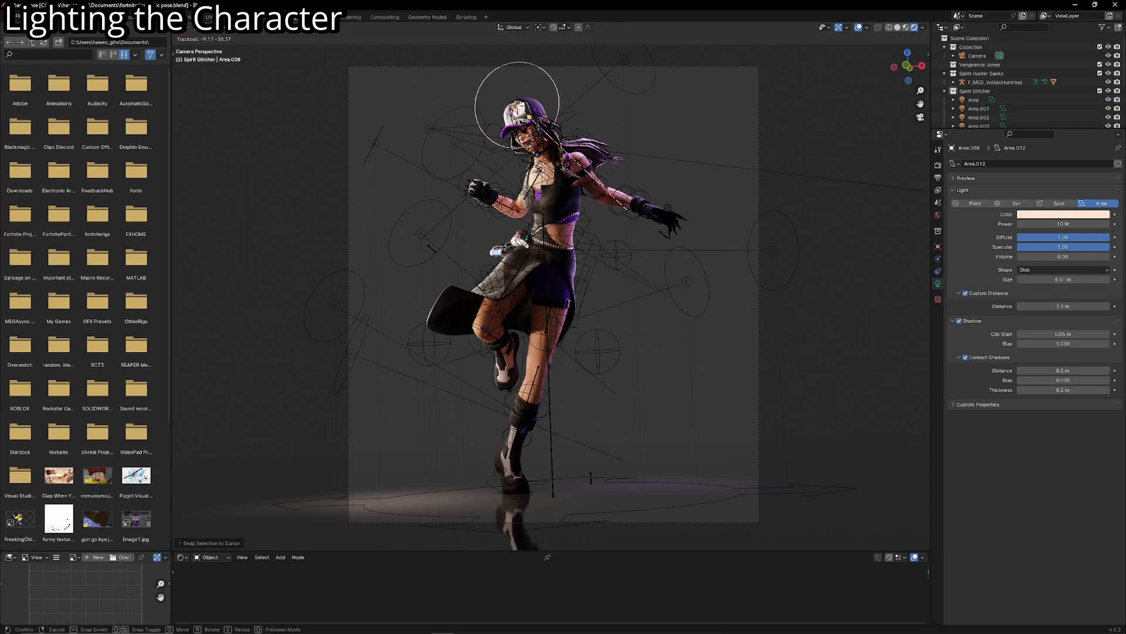
click(628, 185)
- Pull the copied area light back along its local Z to above the cap, and lower its Power
key(g)
key(z)
key(z)
click(756, 46)
key(g)
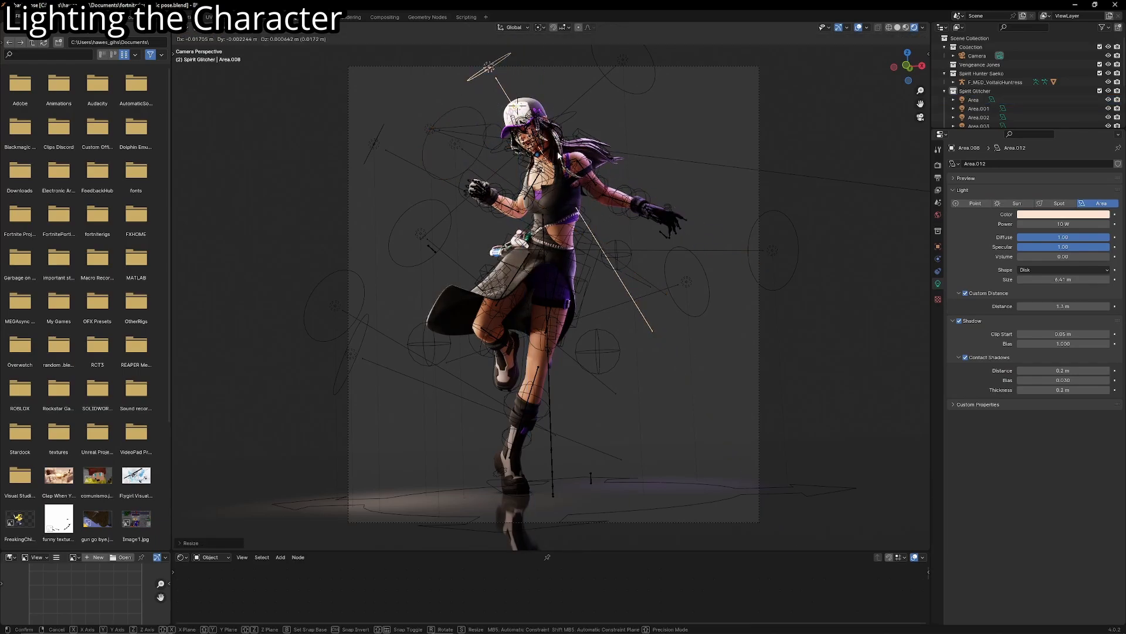
click(755, 45)
scroll(745, 65, up, 4)
shift+middle_drag(711, 94, 720, 271)
scroll(663, 264, up, 5)
shift+middle_drag(610, 252, 712, 389)
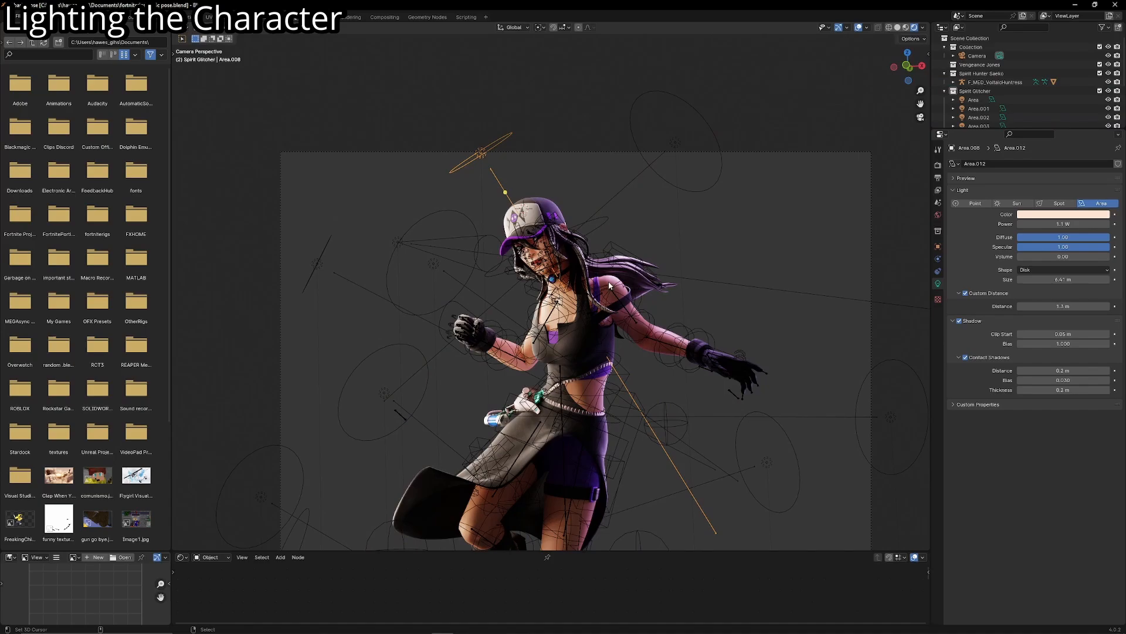
- Duplicate the cap's area light, snap the copy onto the outstretched gloved hand and rotate it to shine upward
scroll(480, 170, up, 4)
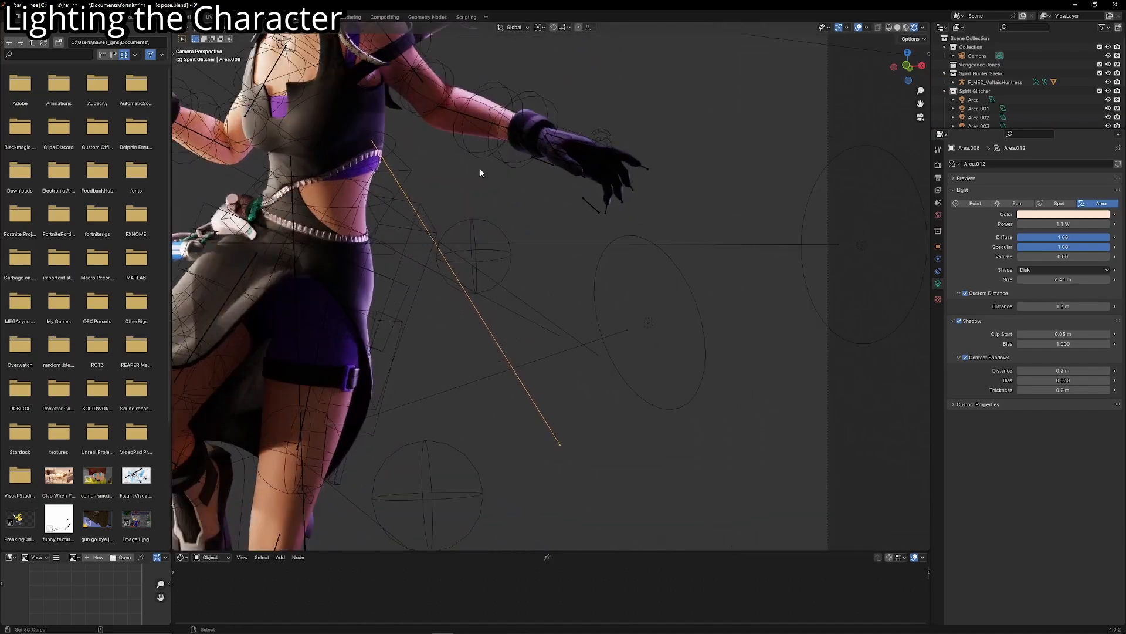
shift+middle_drag(480, 171, 492, 211)
scroll(620, 202, up, 2)
key(shift+d)
right_click(584, 201)
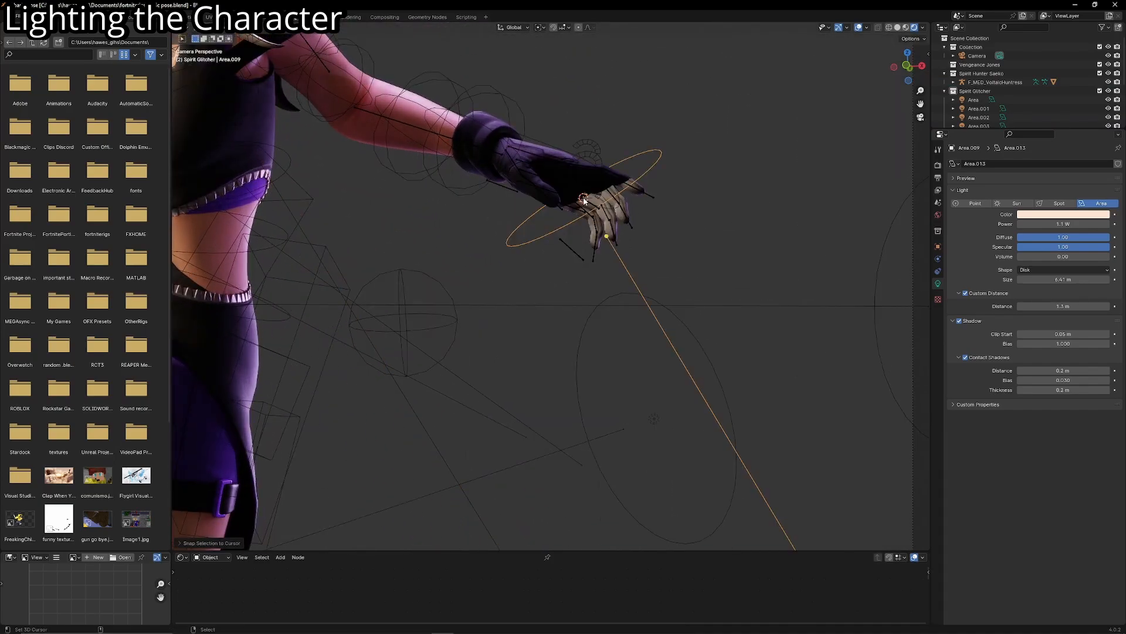
key(r)
key(r)
click(629, 282)
- Pull the hand's area light back along its local Z to below the fingers, and lower its Power to 100 mW
key(g)
key(z)
key(z)
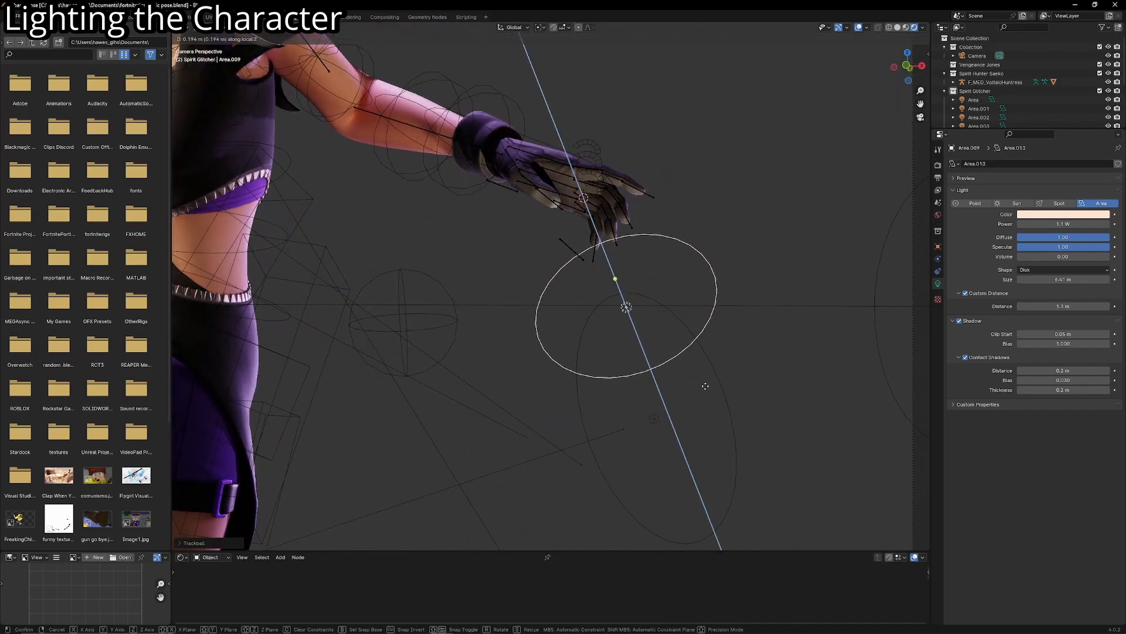
click(709, 397)
drag(1063, 224, 1059, 224)
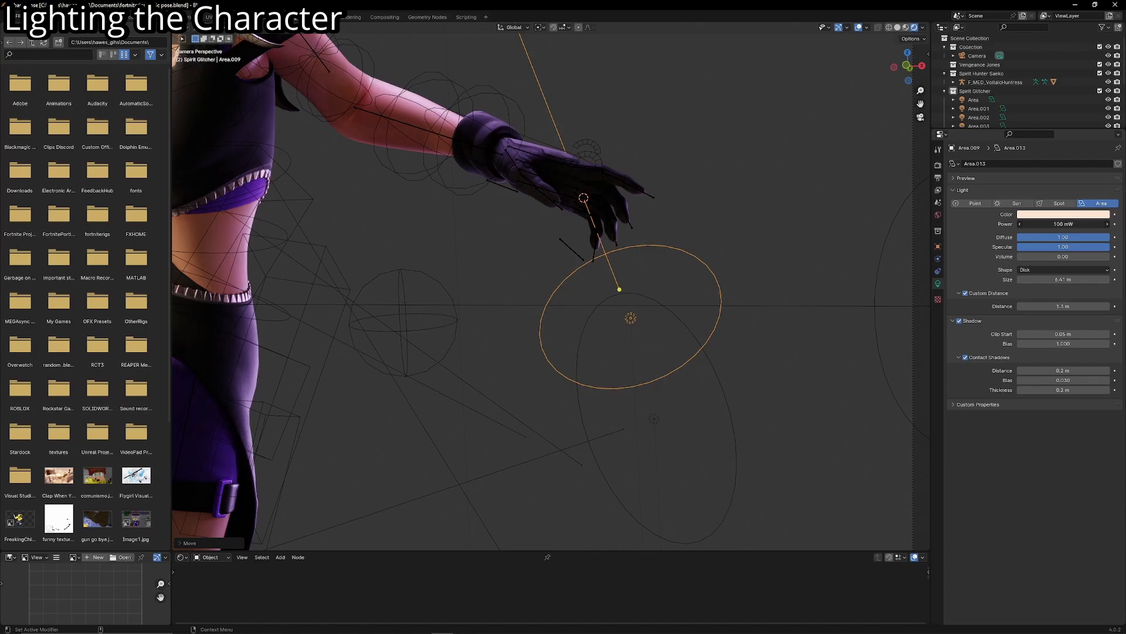
- Hide the overlays, return to the camera view and raise the Power of the area light below the outstretched hand
scroll(736, 180, down, 4)
click(858, 28)
shift+middle_drag(550, 208, 651, 181)
shift+middle_drag(621, 220, 663, 205)
key(KP_0)
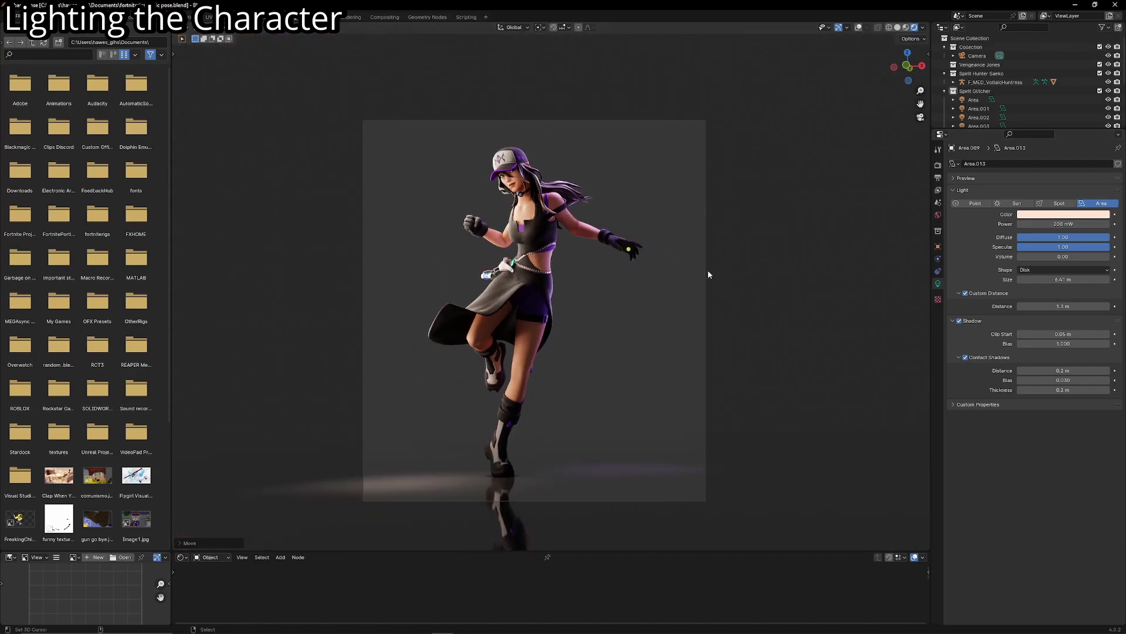
drag(1047, 224, 1053, 224)
scroll(920, 175, up, 1)
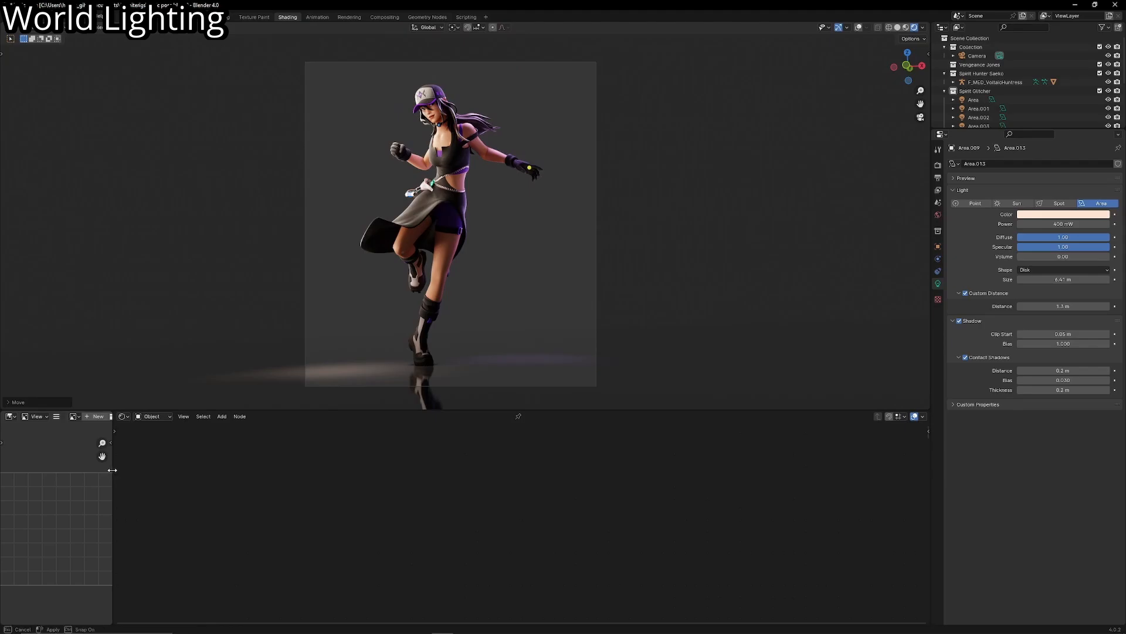
- Widen the image editor beside the node area, switch the shader type to World and bring its Background and World Output nodes into view
drag(112, 470, 185, 473)
click(224, 416)
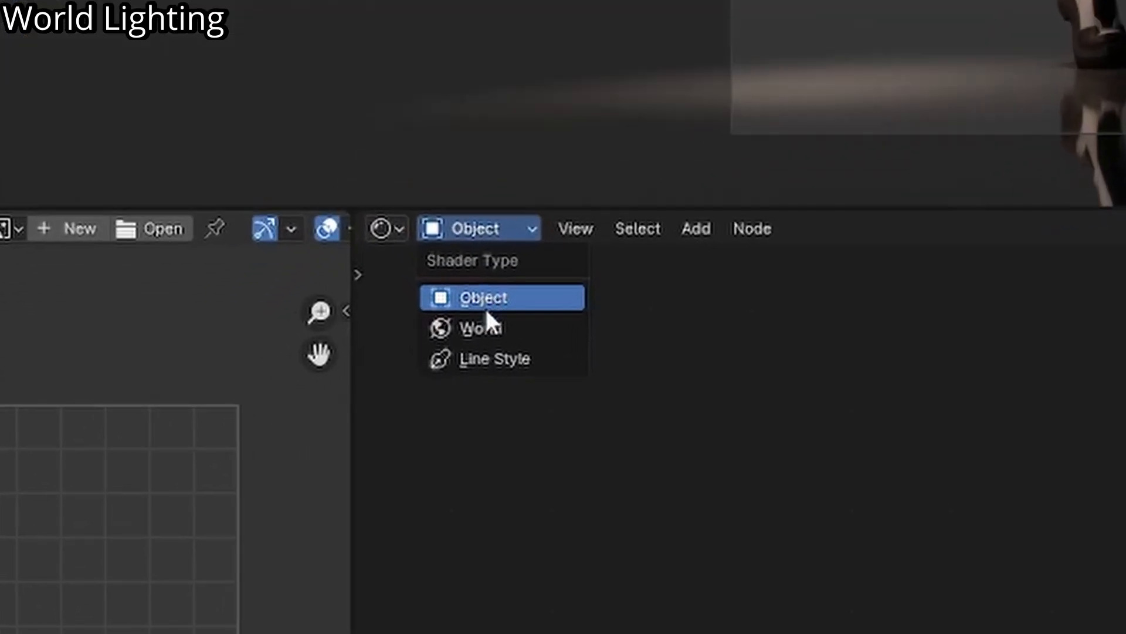
click(222, 449)
scroll(470, 500, up, 6)
middle_drag(620, 498, 520, 474)
scroll(520, 530, up, 6)
scroll(450, 229, up, 3)
shift+middle_drag(450, 228, 514, 344)
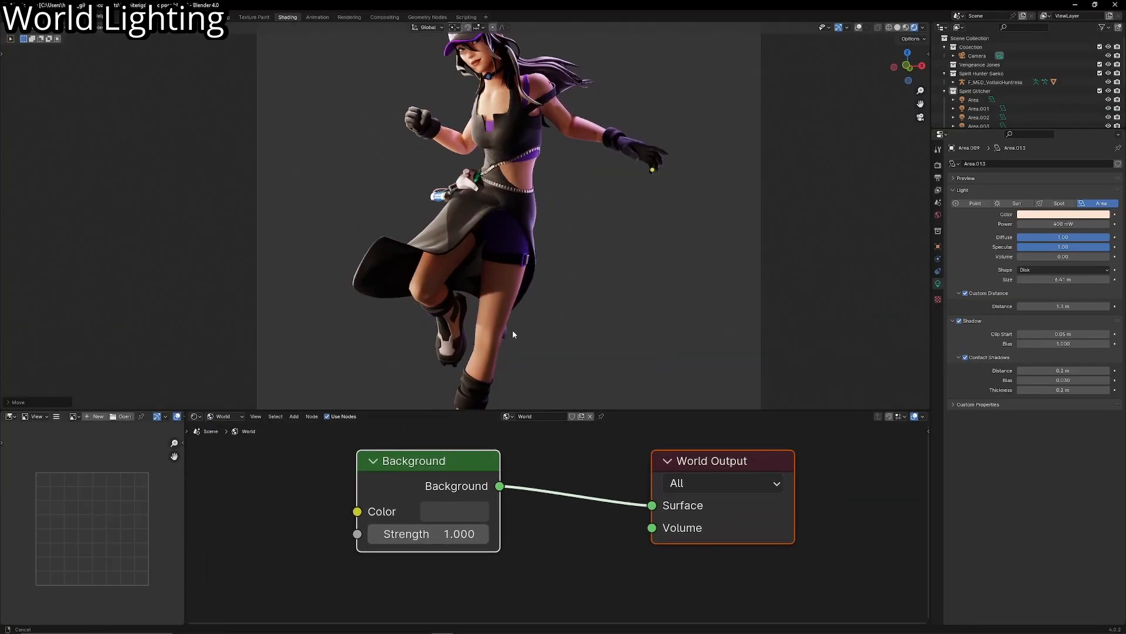
- Try the world Background's Strength at 0 and brighter values, settling on 3.2
scroll(520, 322, down, 2)
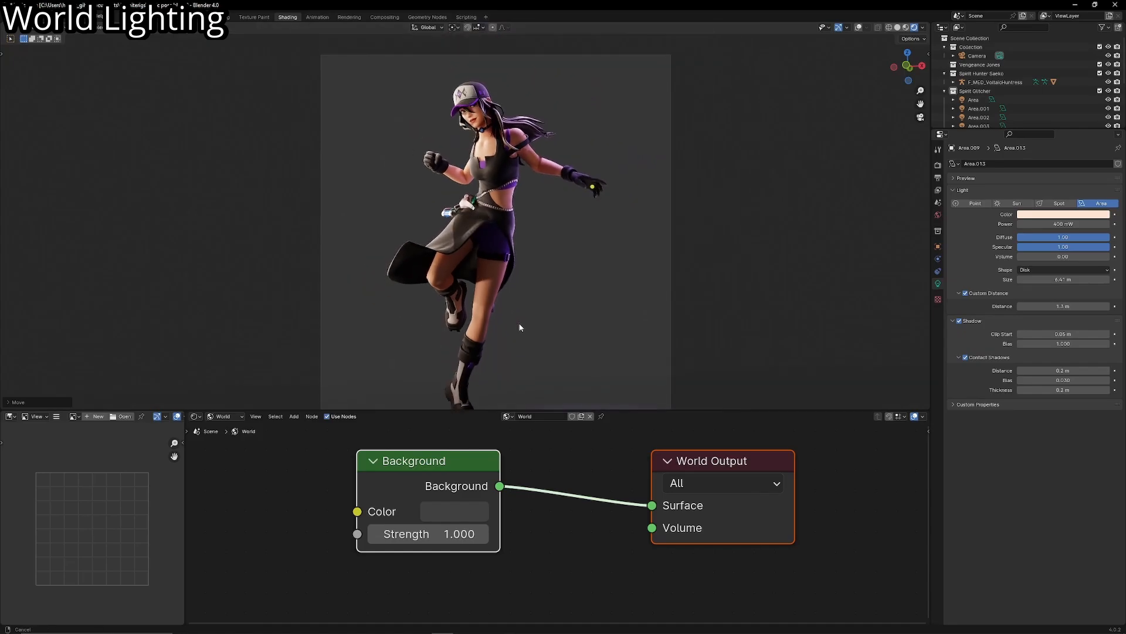
key(BackSpace)
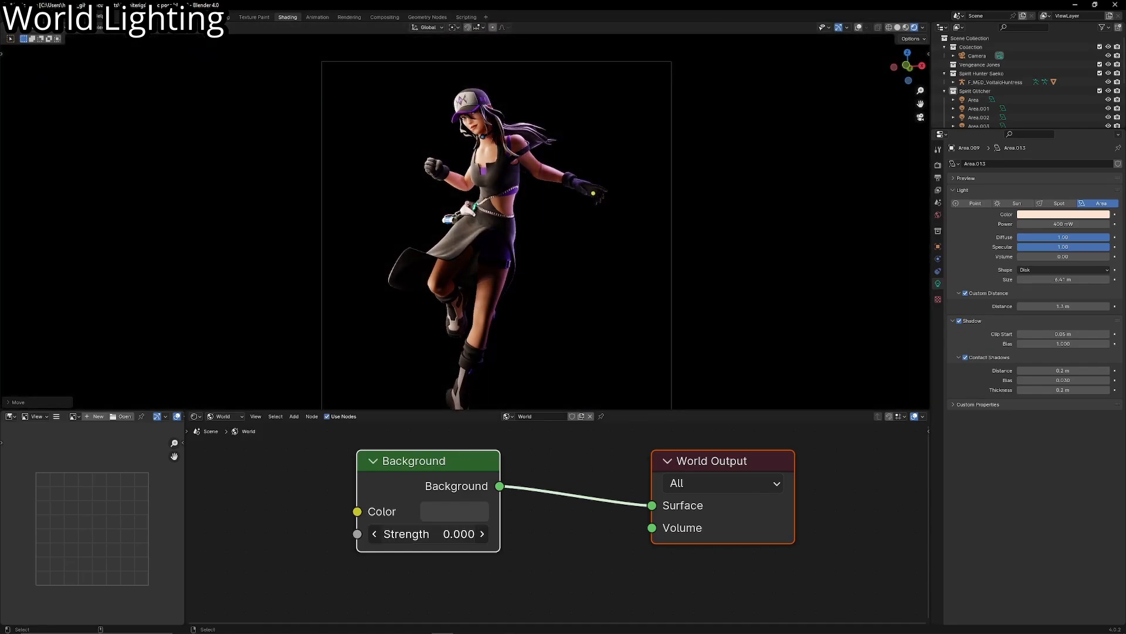
drag(428, 534, 522, 534)
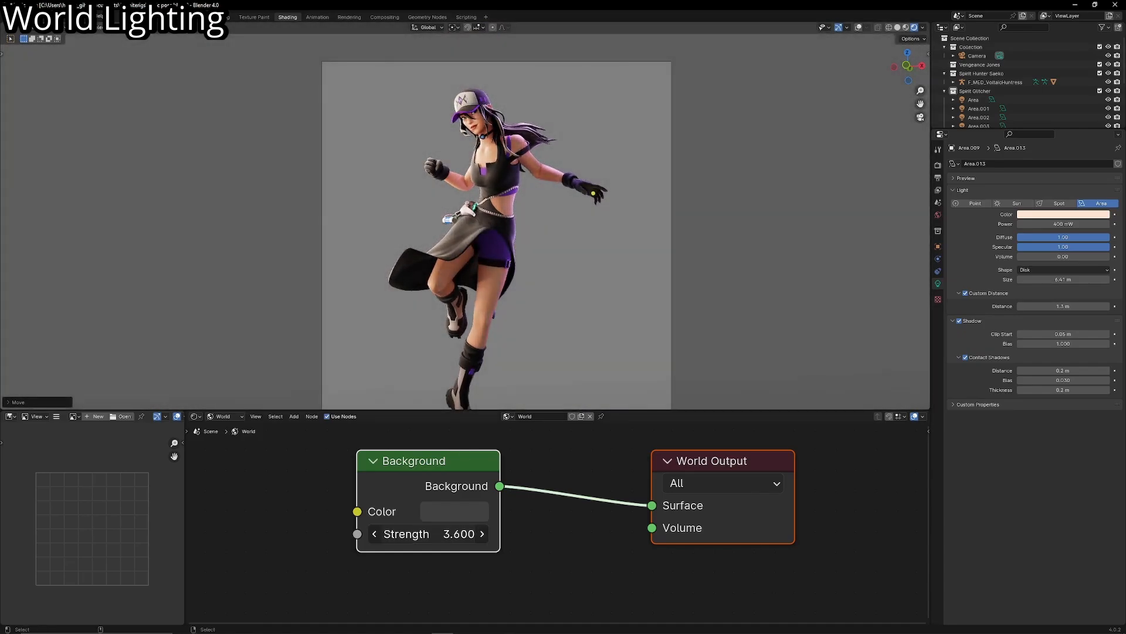
scroll(519, 301, down, 1)
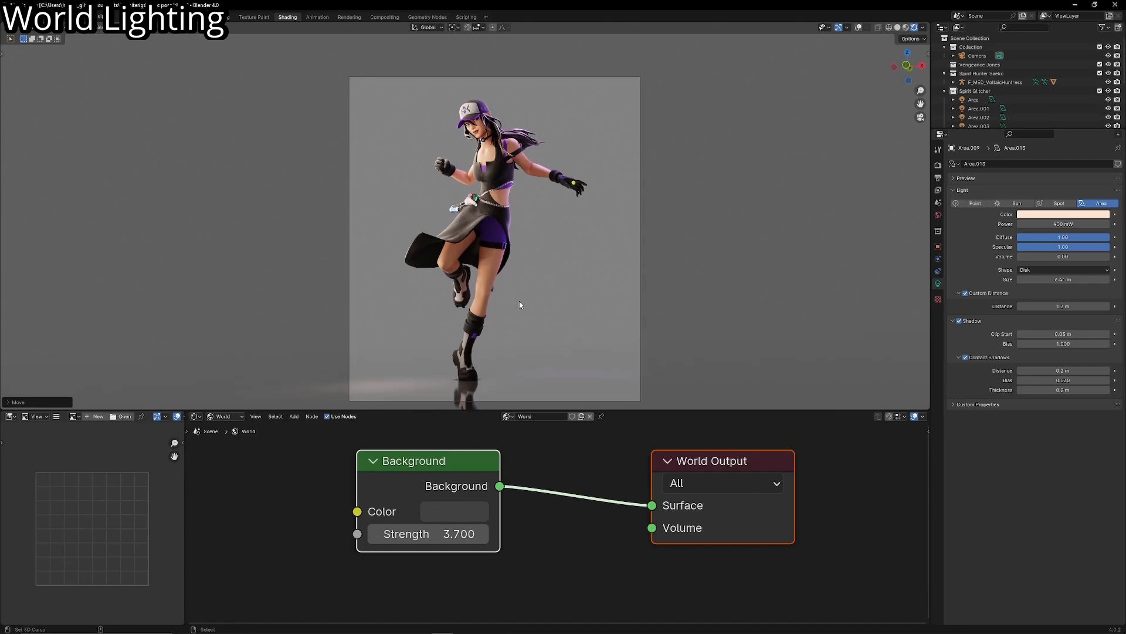
mouse_move(428, 534)
mouse_down()
mouse_move(408, 534)
mouse_move(425, 534)
mouse_up()
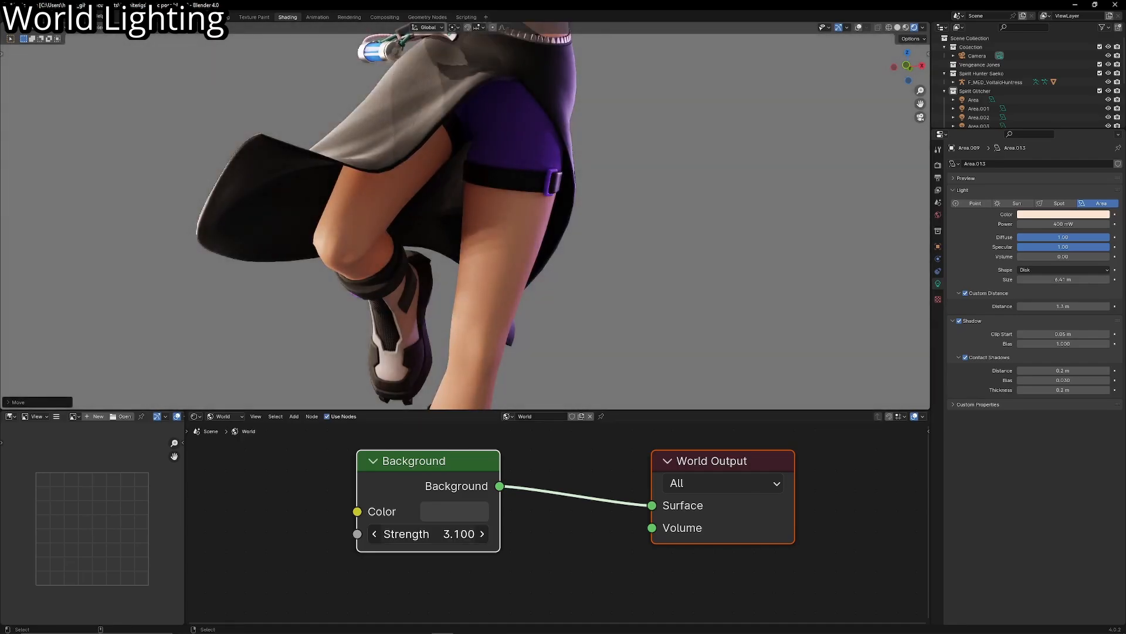
scroll(463, 466, down, 2)
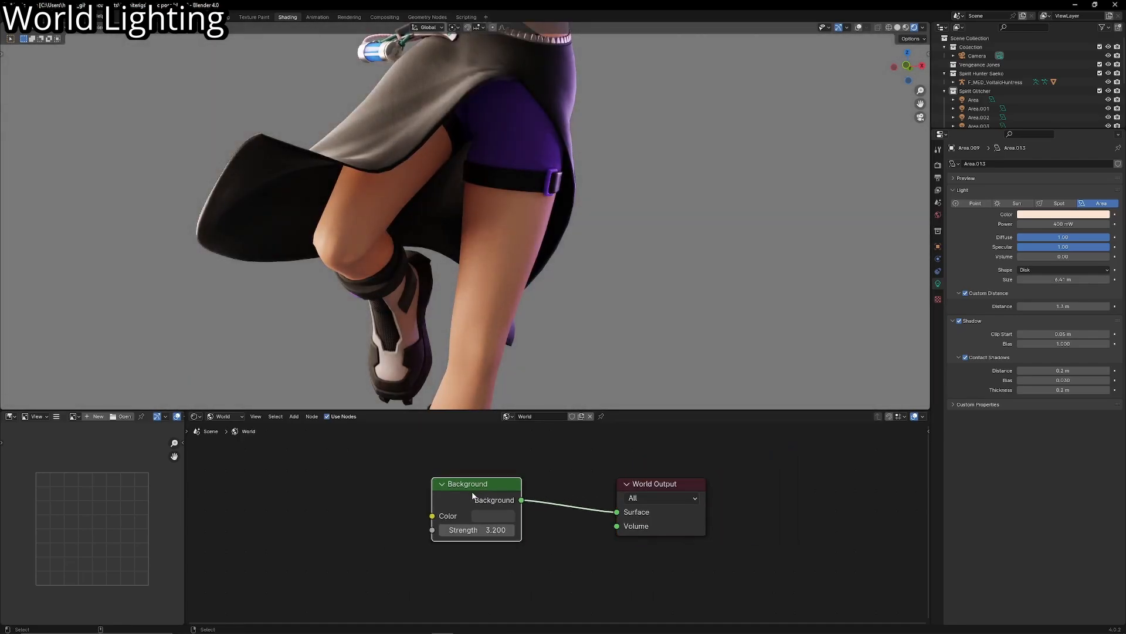
- Reposition the world nodes and place a duplicate of the Background node above the original
drag(475, 490, 461, 520)
scroll(504, 262, down, 5)
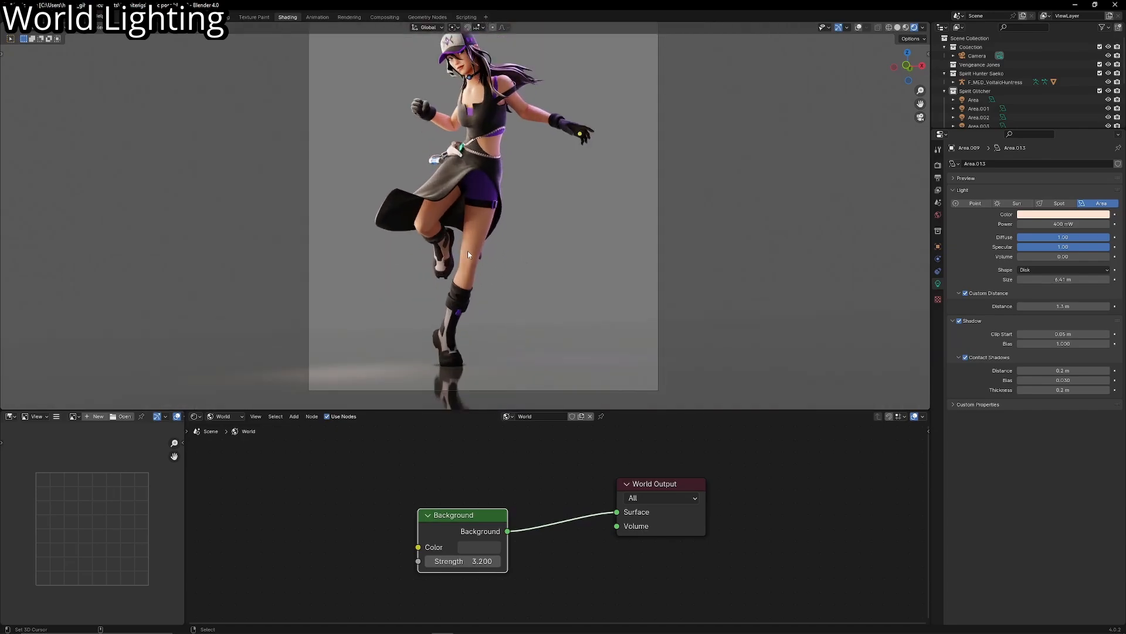
scroll(467, 251, up, 4)
scroll(492, 251, down, 5)
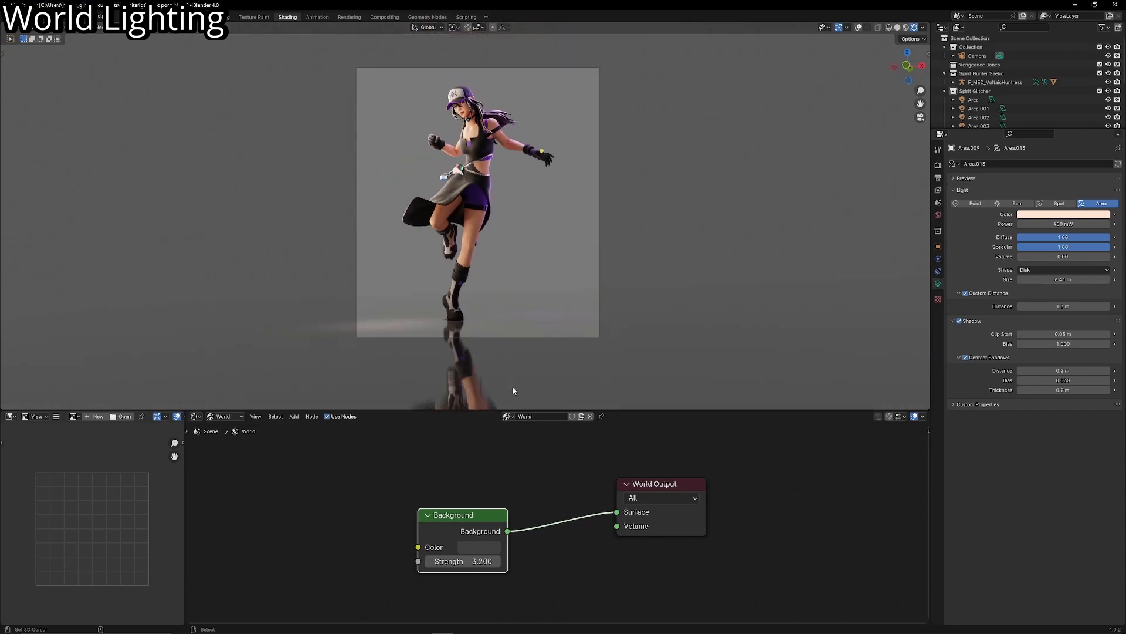
middle_drag(483, 530, 504, 512)
drag(480, 513, 471, 531)
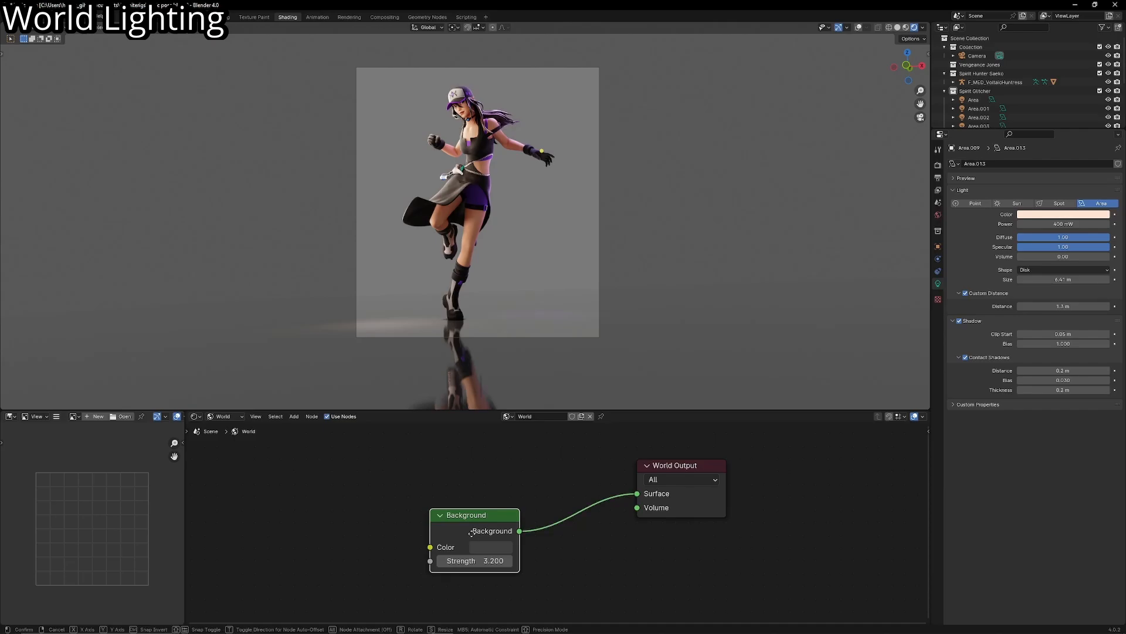
key(shift+d)
click(469, 464)
- Insert a Mix Shader between the original Background and World Output, and connect the duplicated Background to it as well
key(shift+a)
click(575, 463)
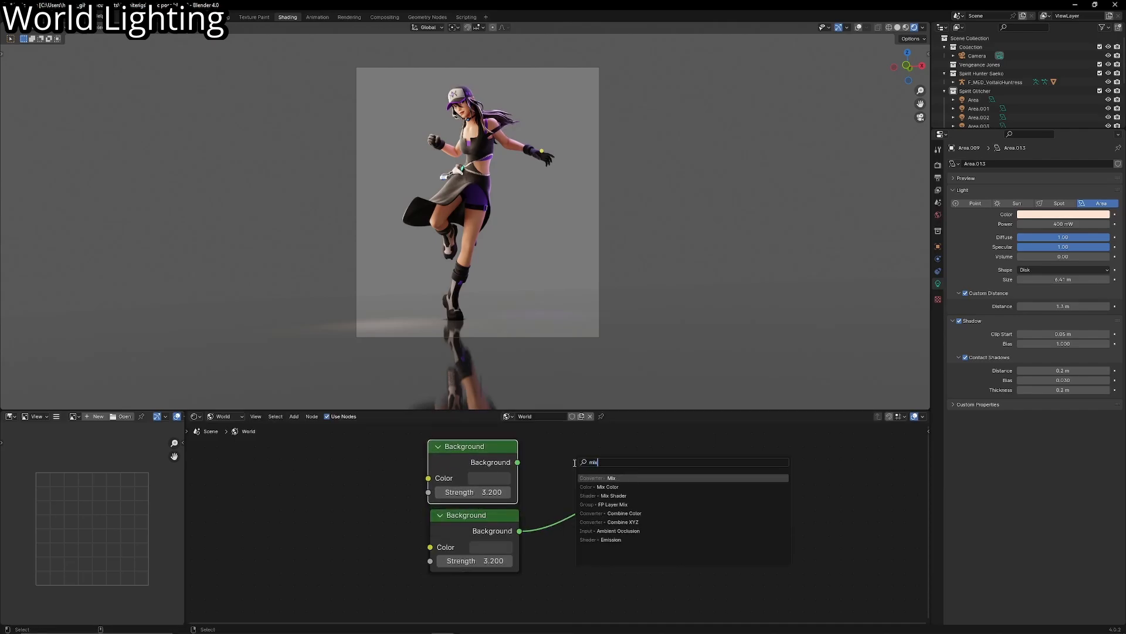
key(Return)
click(572, 467)
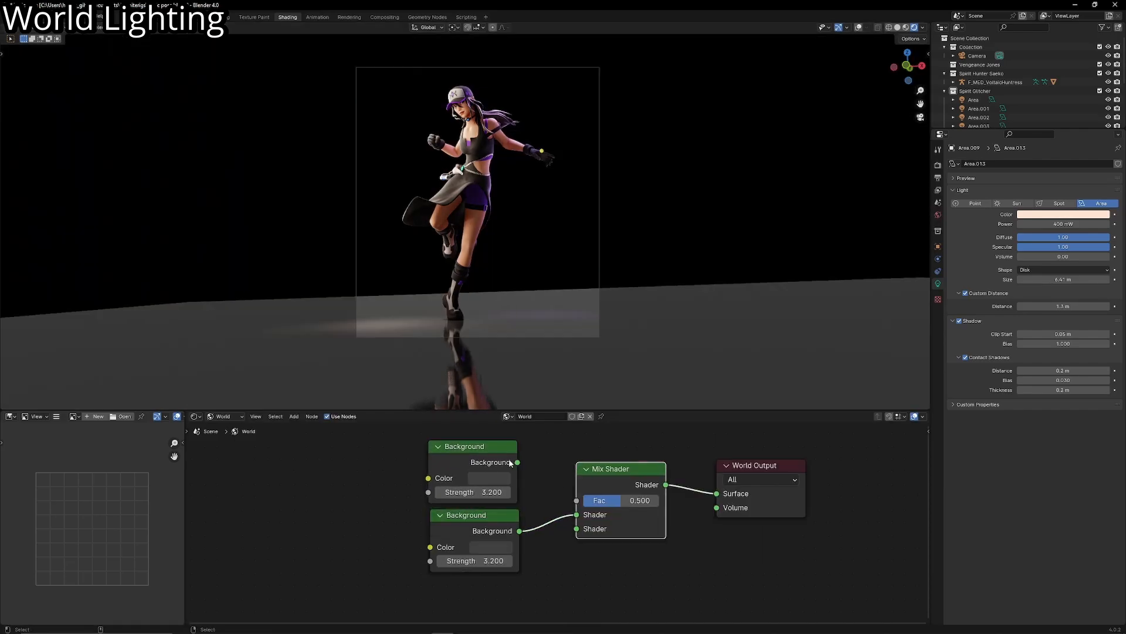
drag(517, 461, 573, 517)
drag(580, 528, 580, 529)
- Arrange the two Background nodes beside the Mix Shader, leaving free space above them
scroll(495, 510, down, 2)
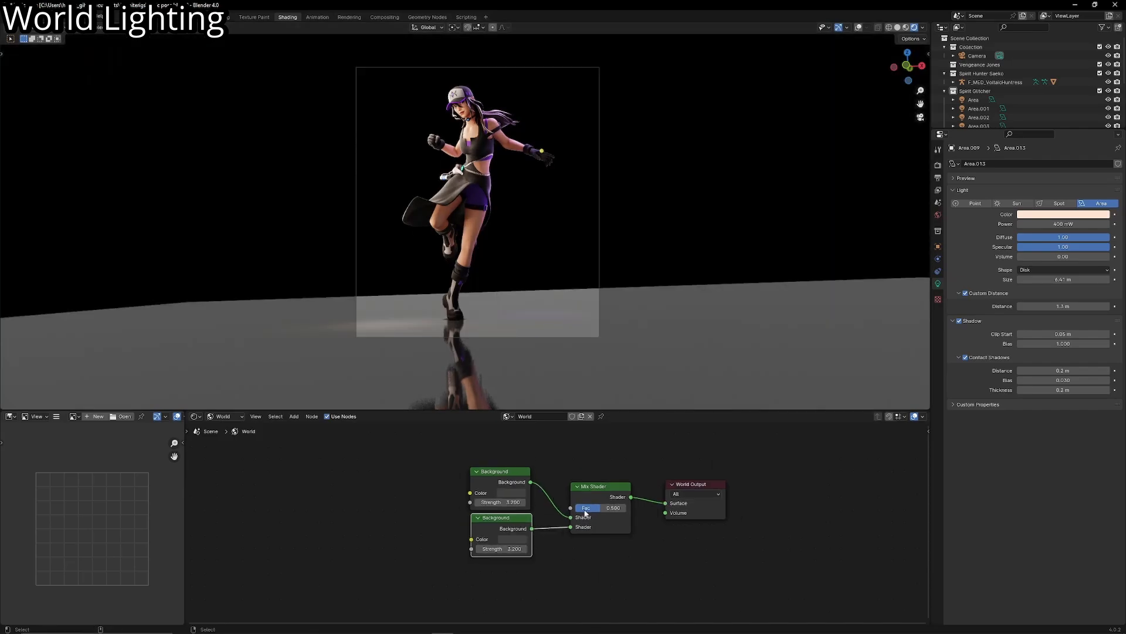
drag(498, 550, 452, 493)
key(g)
click(450, 523)
middle_drag(455, 487, 456, 552)
- Add a Light Path node above the Background nodes and connect its Is Camera Ray output to the Mix Shader's Fac
key(shift+a)
click(465, 511)
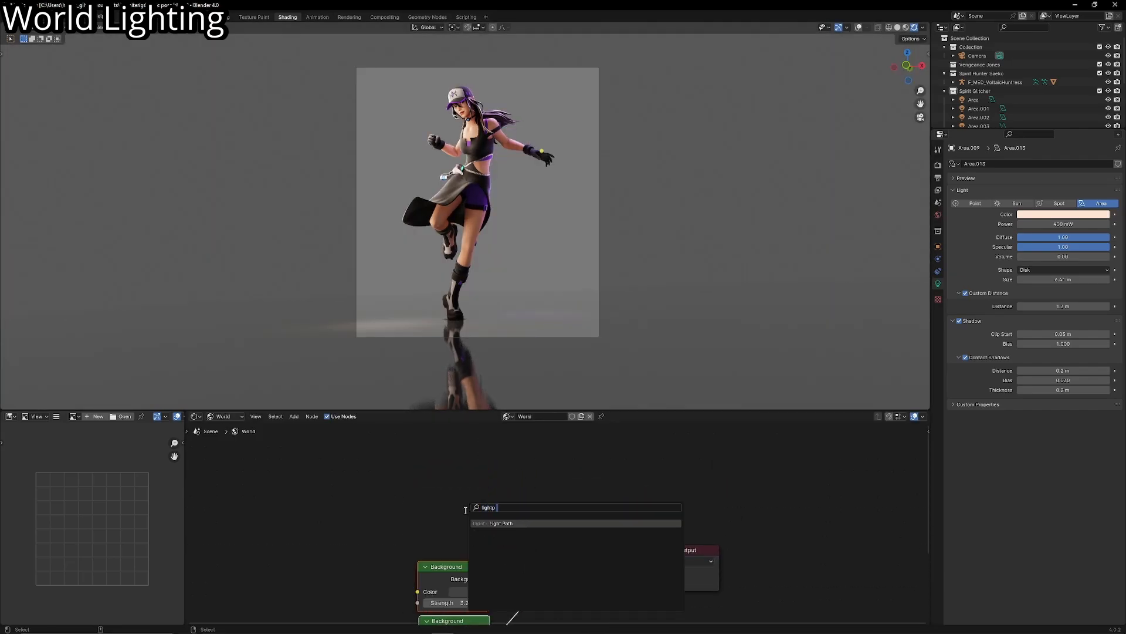
text(lightp)
key(Return)
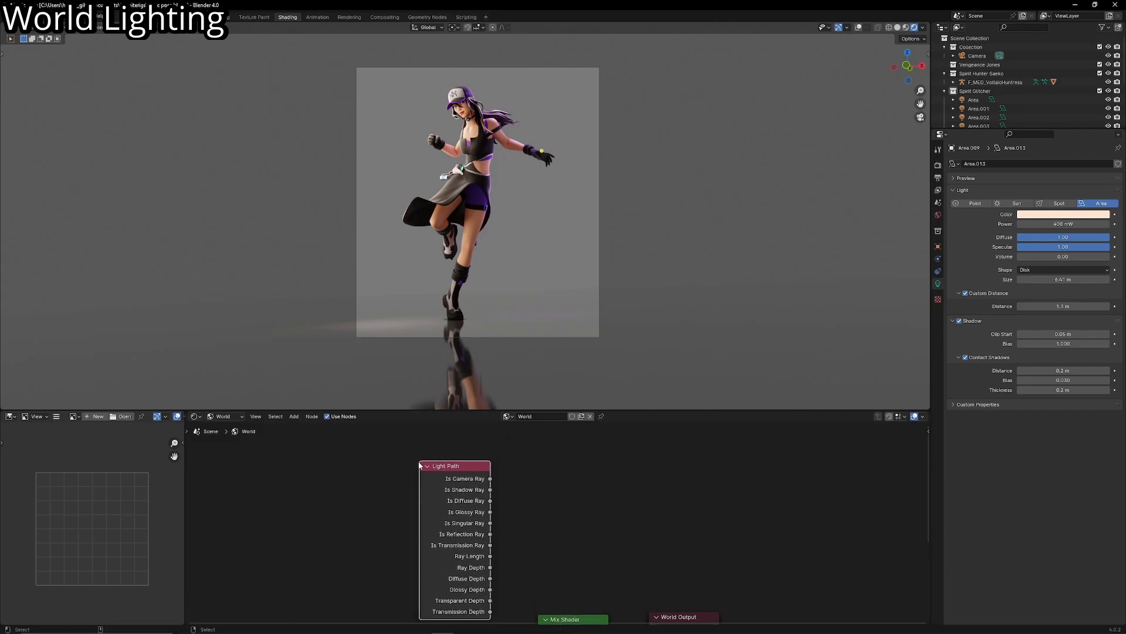
click(419, 465)
scroll(482, 452, down, 2)
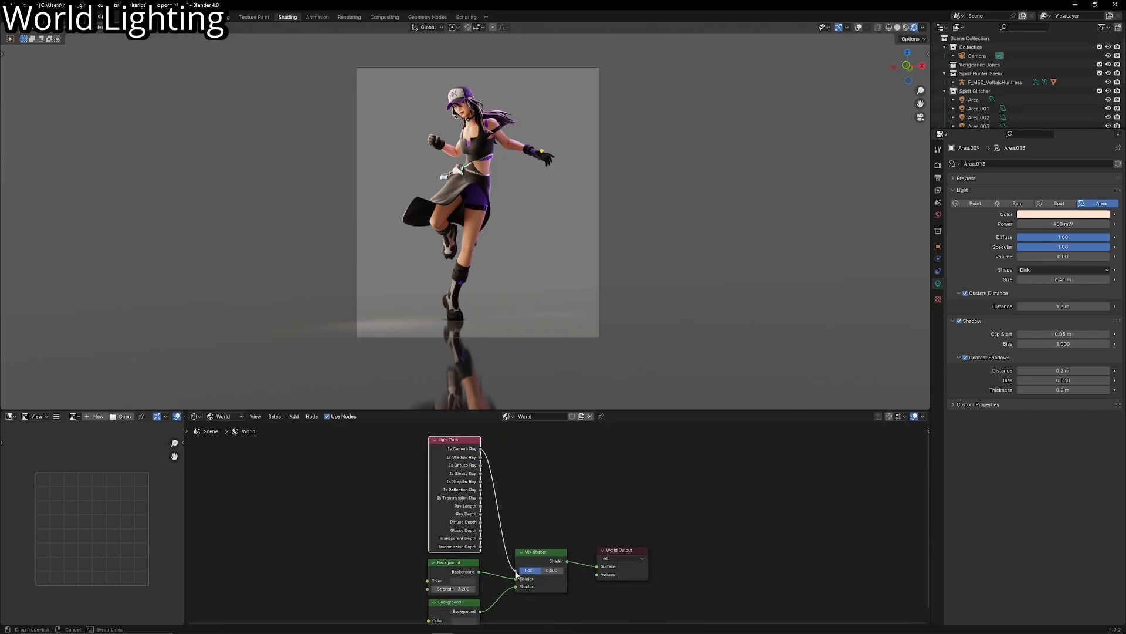
drag(516, 572, 516, 570)
- Test the Strength of both Background nodes, keeping the upper one at 3.2 and setting the lower one to 3.1
drag(471, 410, 476, 227)
scroll(526, 430, up, 5)
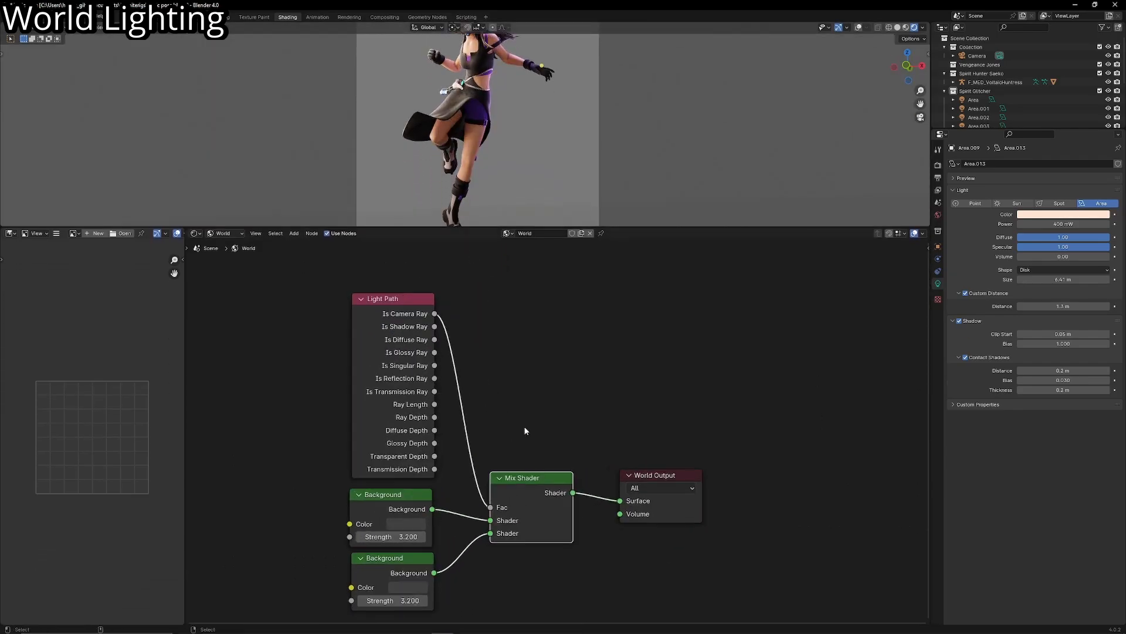
scroll(523, 415, up, 2)
mouse_move(525, 430)
middle_down()
mouse_move(524, 405)
mouse_move(541, 443)
middle_up()
scroll(559, 433, down, 1)
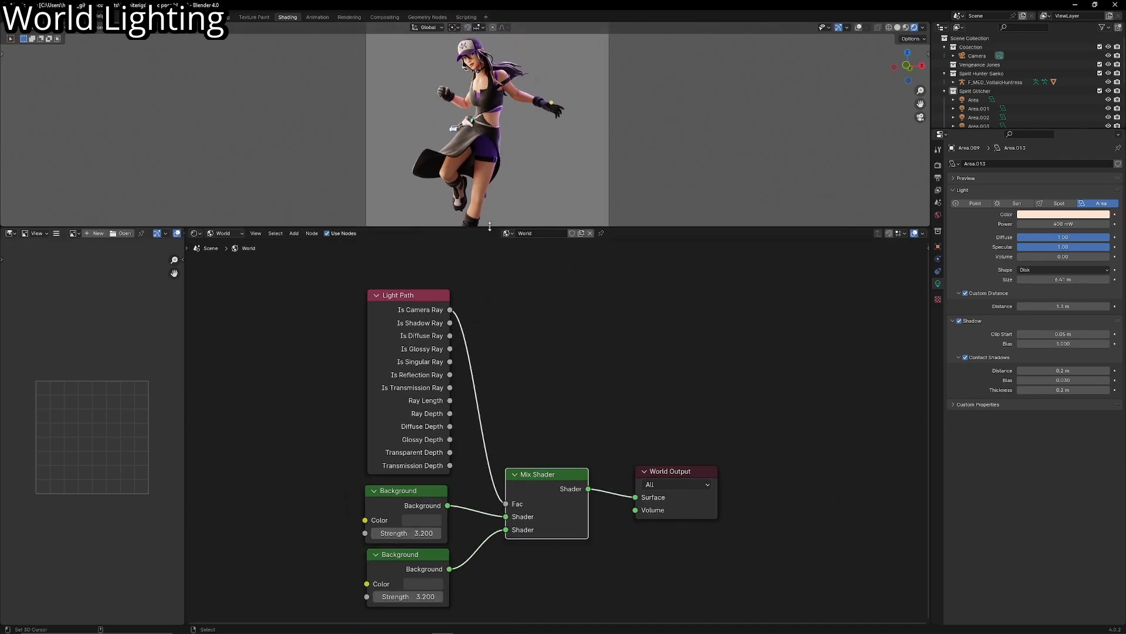
drag(489, 227, 484, 374)
shift+middle_drag(489, 300, 500, 277)
scroll(470, 442, up, 1)
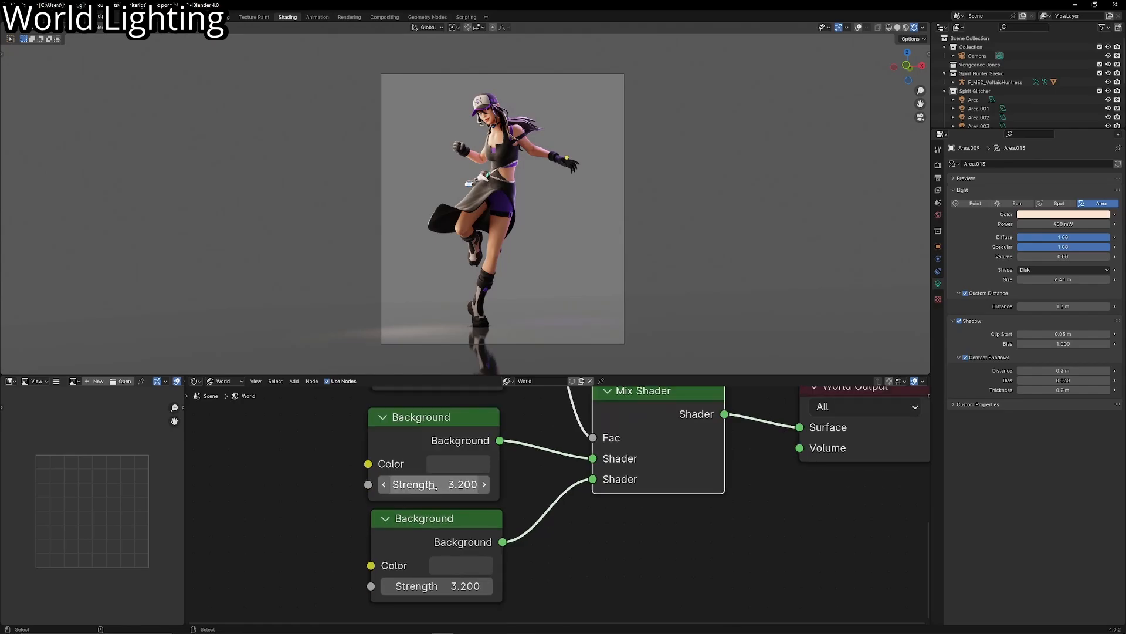
mouse_move(445, 484)
mouse_down()
mouse_move(413, 484)
mouse_move(443, 484)
mouse_up()
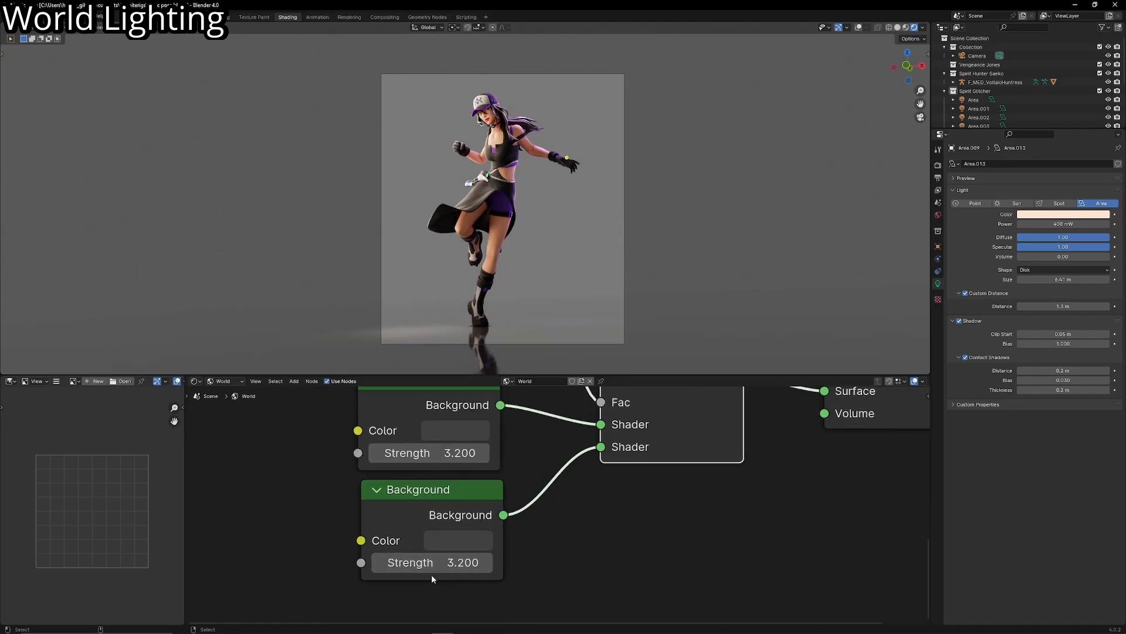
mouse_move(434, 564)
mouse_down()
mouse_move(416, 563)
mouse_move(456, 563)
mouse_move(418, 563)
mouse_move(440, 563)
mouse_up()
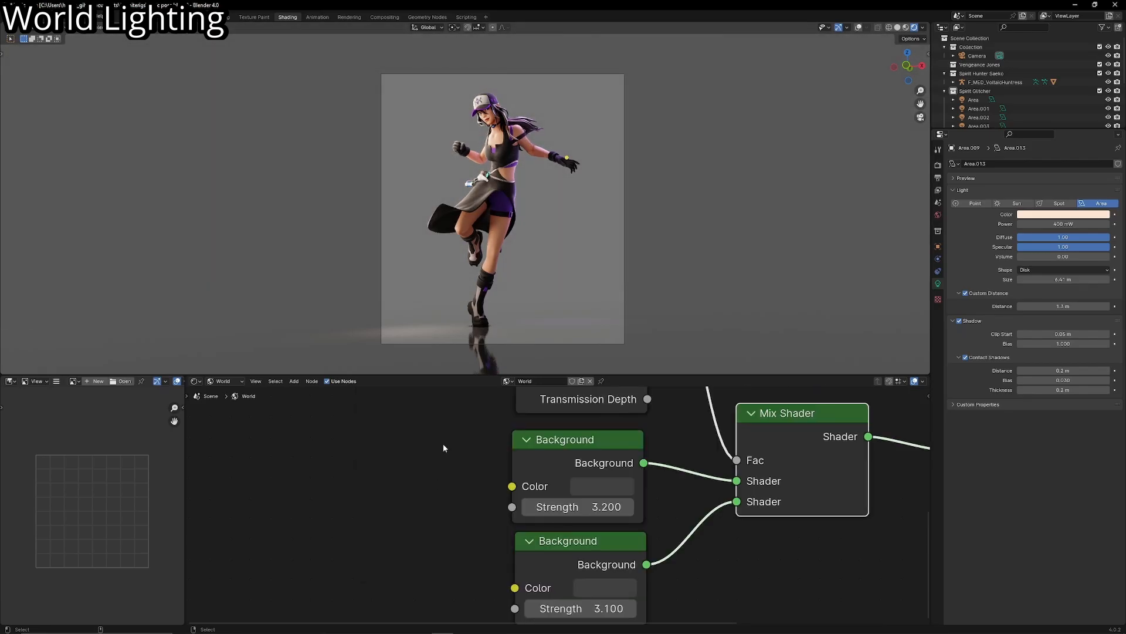
- View the character and her surroundings from farther back and above, and select the ground plane
scroll(466, 212, up, 2)
shift+middle_drag(467, 212, 429, 238)
scroll(429, 249, up, 2)
scroll(429, 249, down, 5)
key(shift+grave)
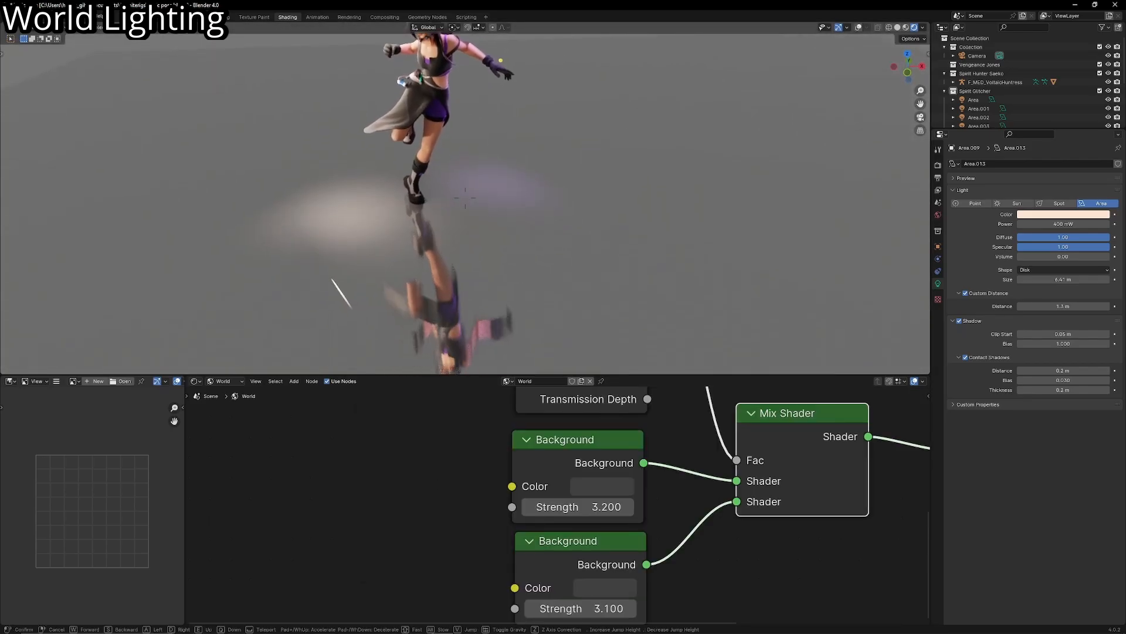
key(s)
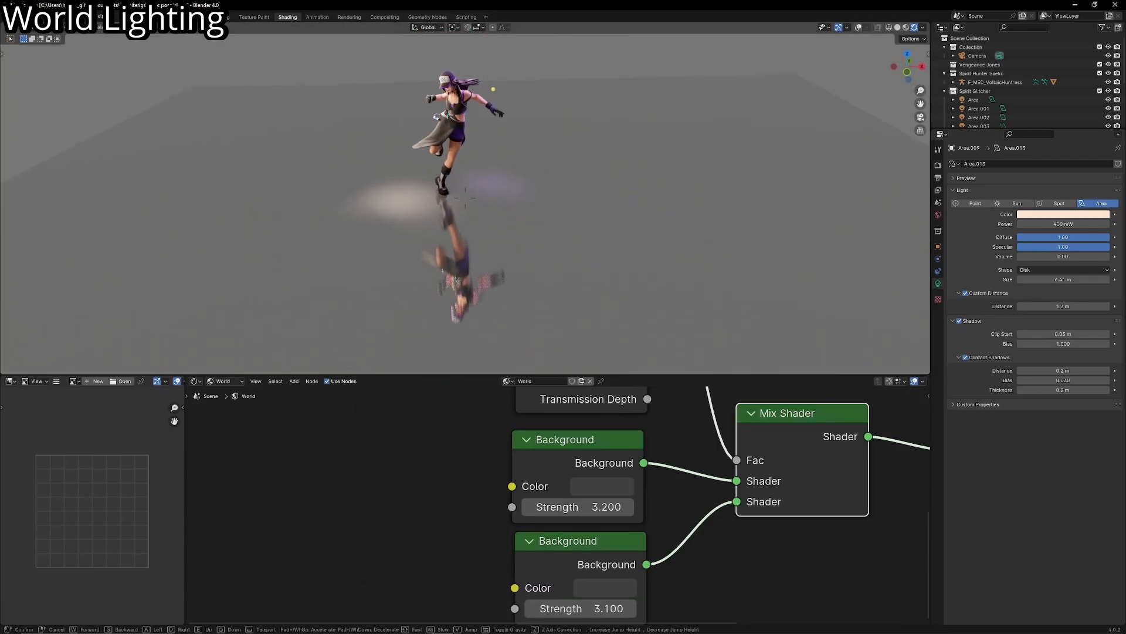
click(465, 198)
right_click(622, 276)
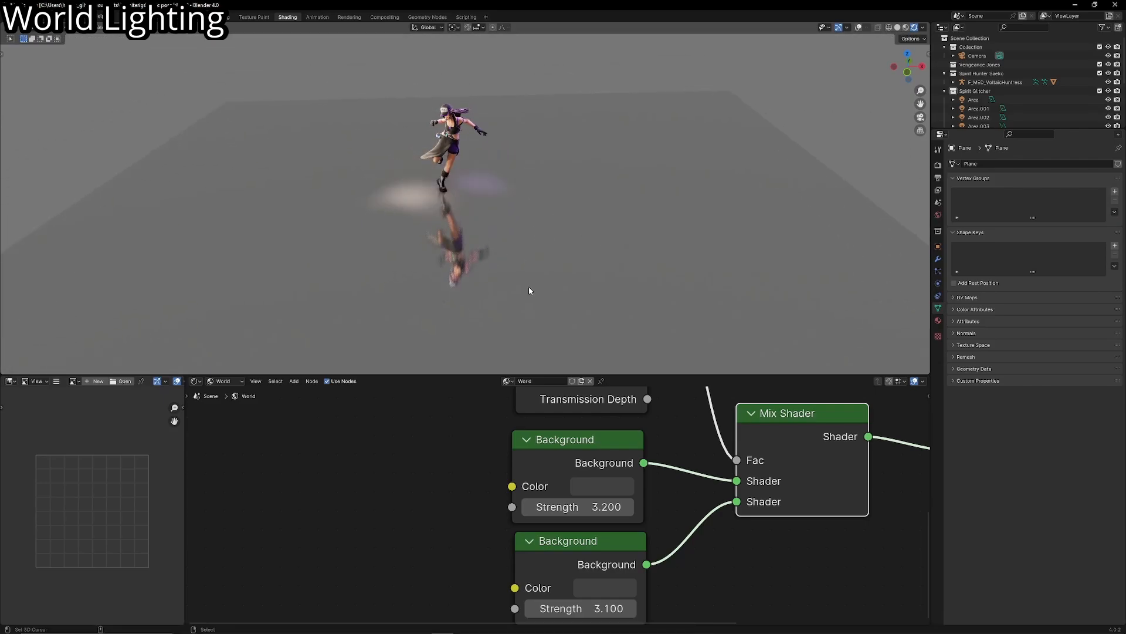
- Add an Environment Texture node and connect its Color output to the upper Background's Color
key(shift+a)
text(envi)
key(Return)
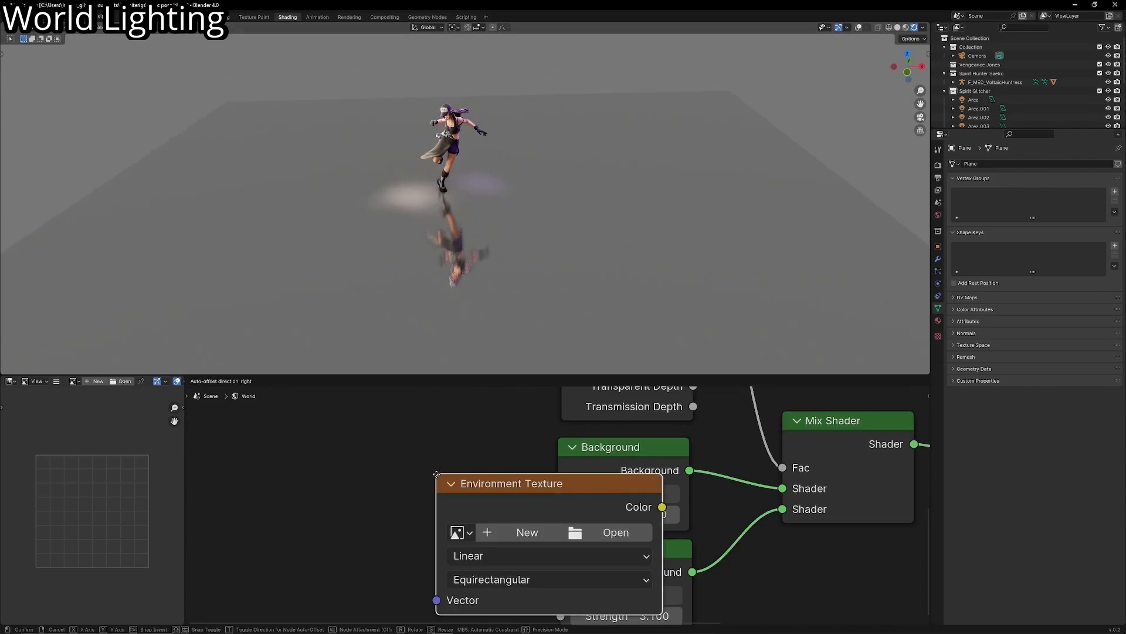
click(258, 426)
middle_drag(523, 457, 556, 451)
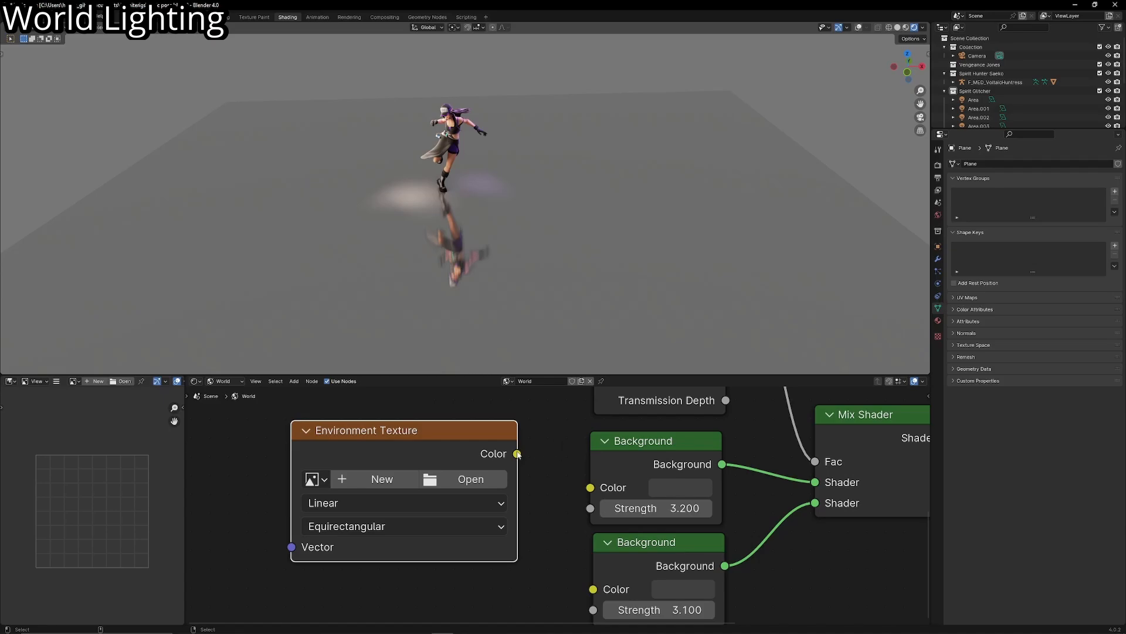
drag(567, 481, 591, 487)
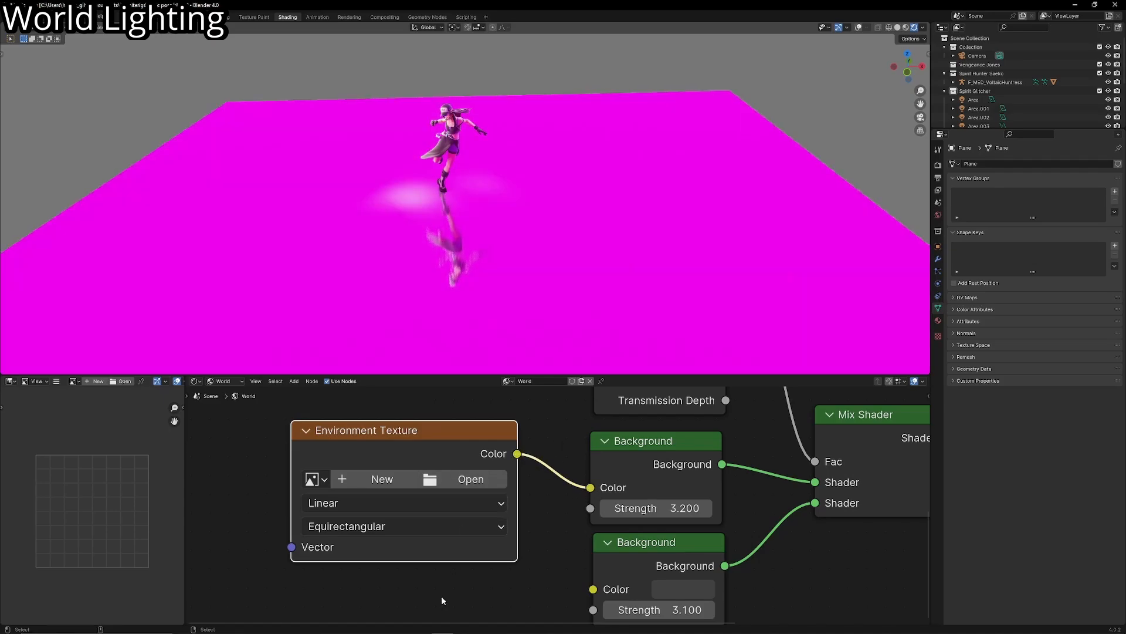
- Switch to the HDRI-Haven website, browse its free HDRIs and view the Clear Sky Afternoon Sky Dome download page
click(376, 630)
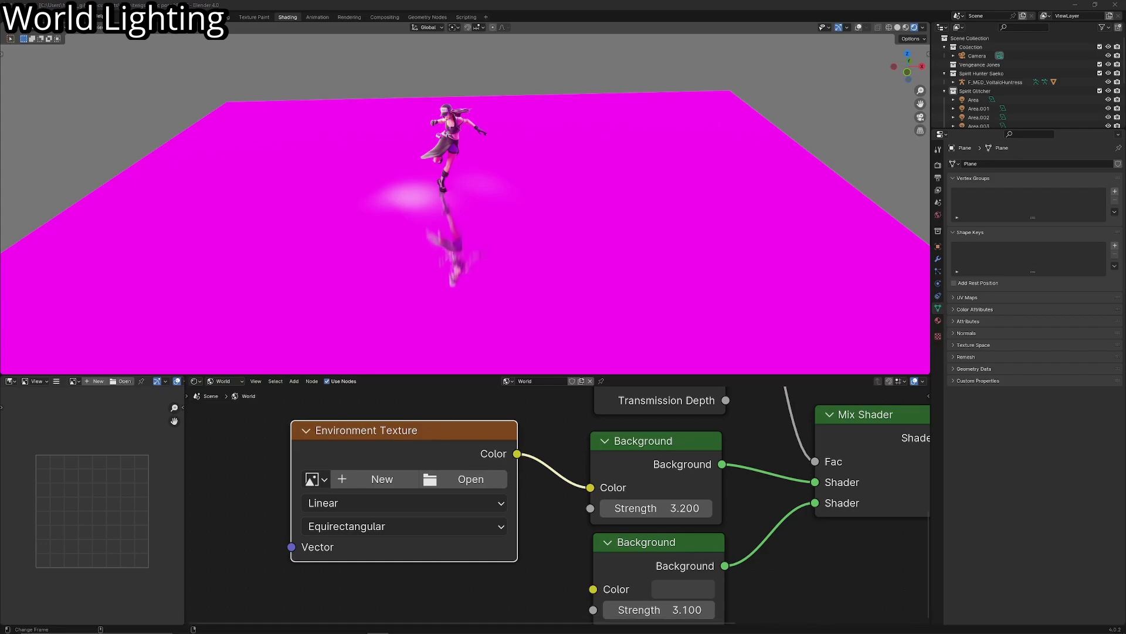
scroll(368, 273, down, 3)
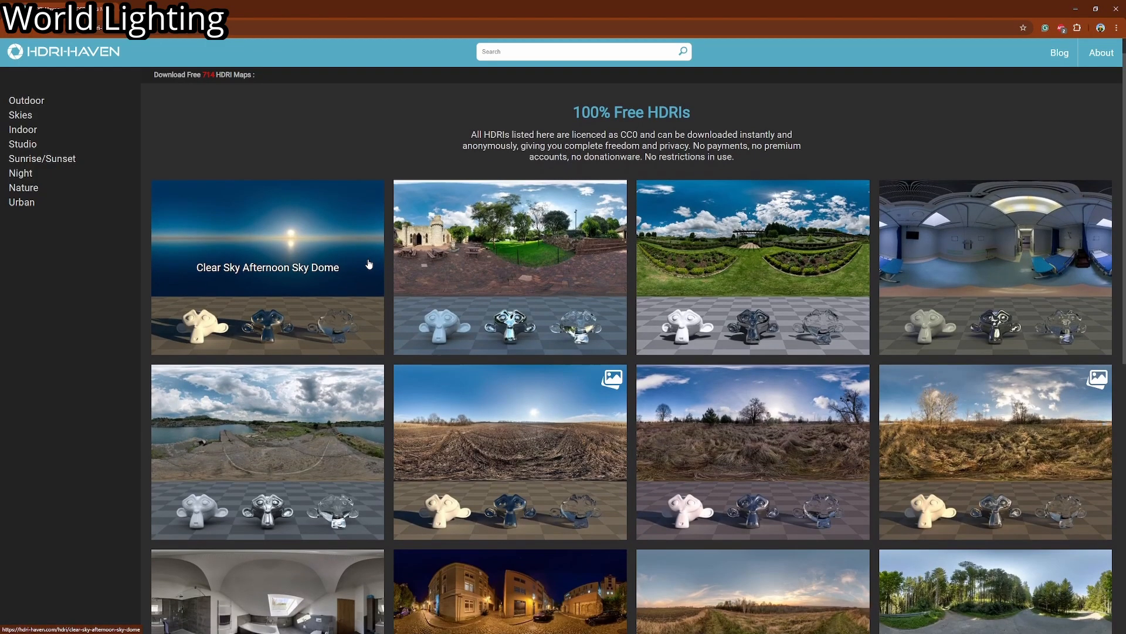
scroll(368, 275, up, 2)
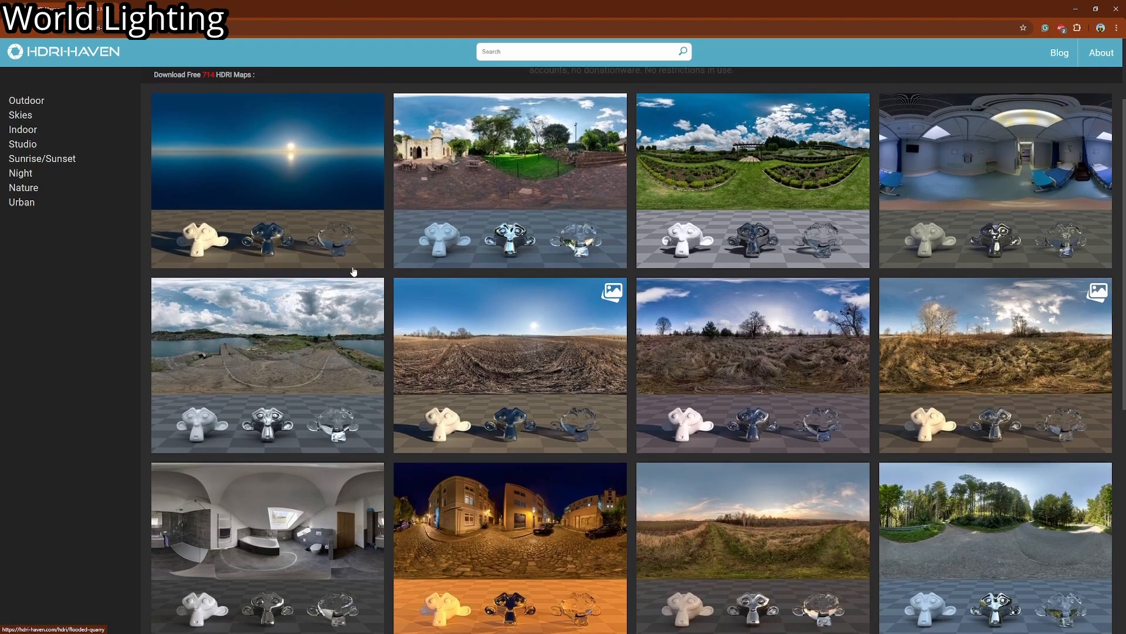
click(332, 254)
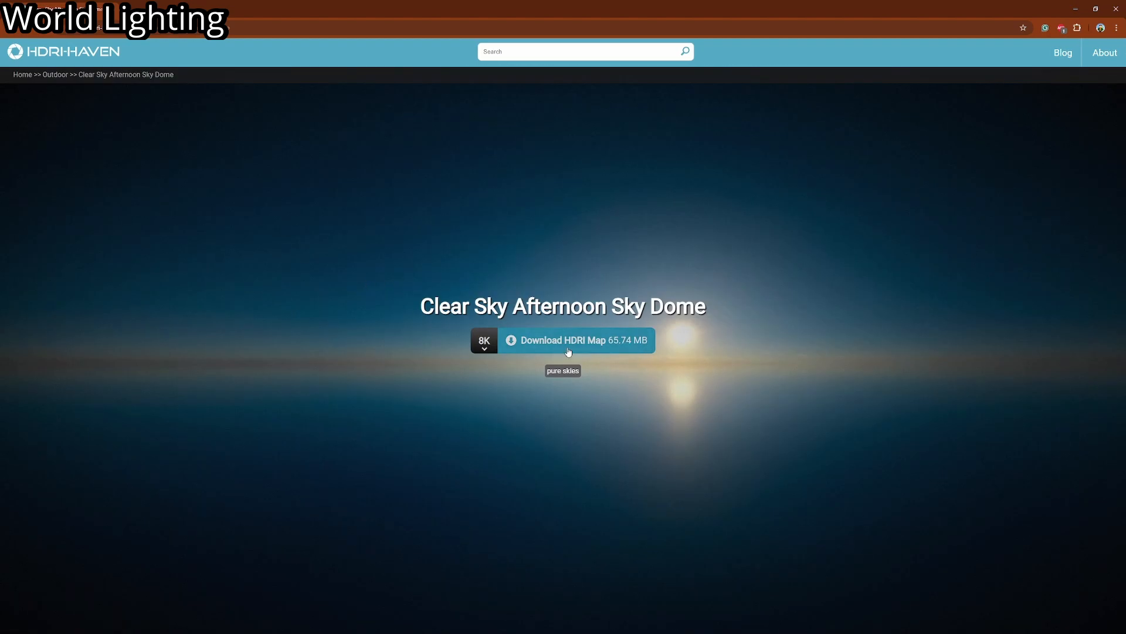
click(3, 33)
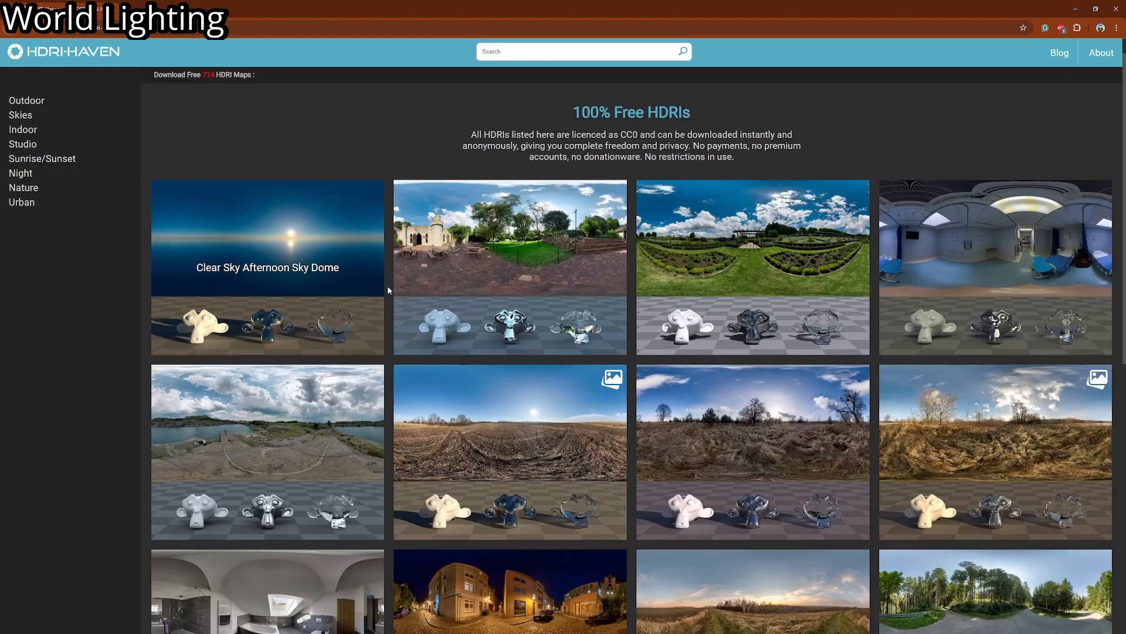
scroll(493, 291, down, 1)
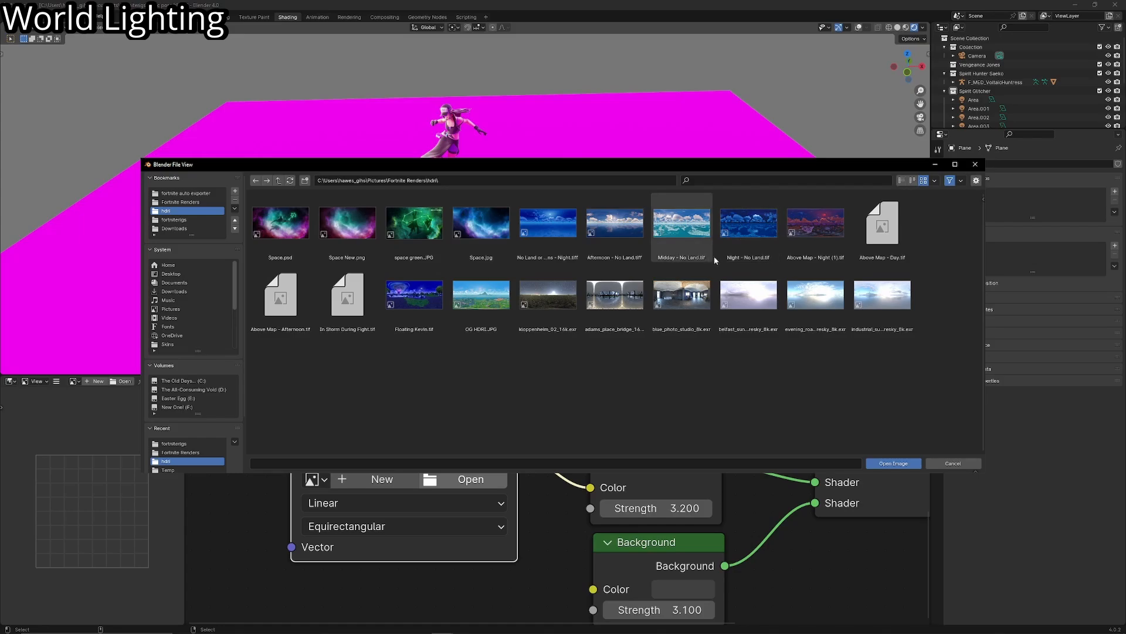
- Load "Afternoon - No Land.tif" from the HDRI folder into Blender's Environment Texture node
double_click(597, 233)
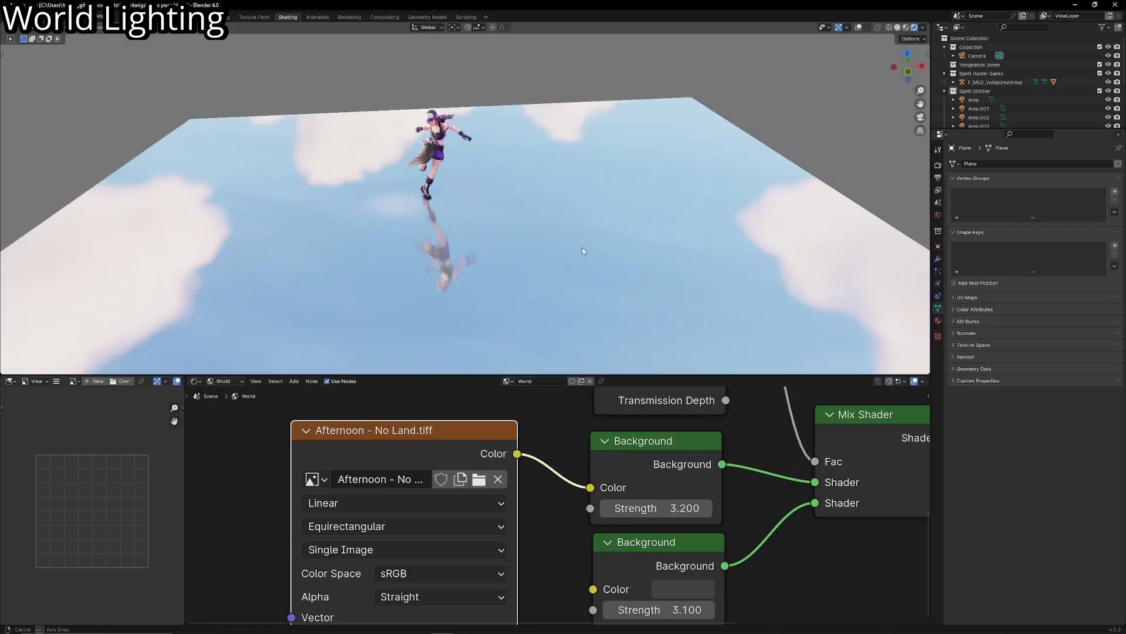
- Return to the camera view and set the Strength of both Background nodes to 1
middle_drag(582, 248, 559, 206)
key(KP_0)
scroll(559, 205, up, 1)
scroll(613, 514, down, 1)
middle_drag(636, 526, 601, 509)
scroll(593, 303, down, 1)
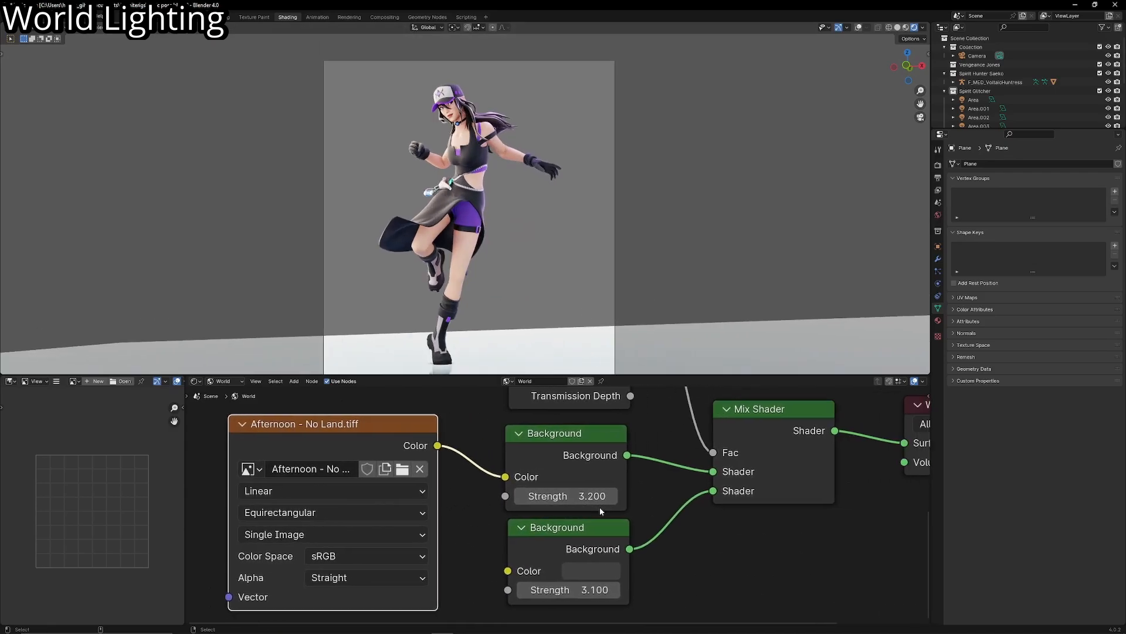
text(1)
key(Return)
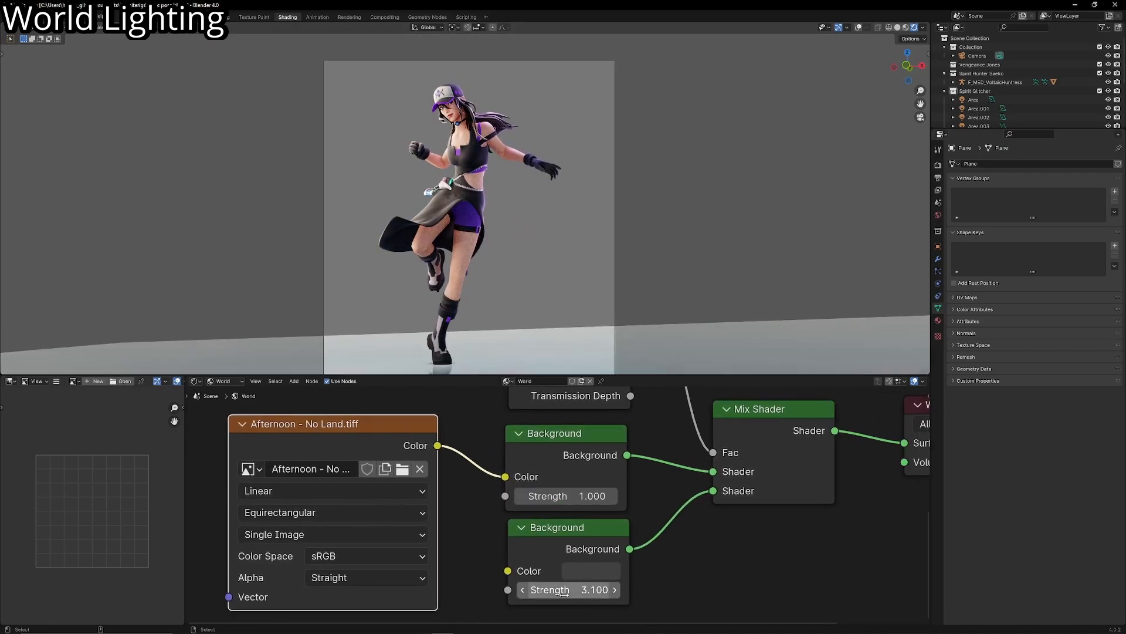
click(592, 589)
text(1)
key(Return)
- Connect the Environment Texture's Color output to the lower Background's Color as well
scroll(356, 452, down, 1)
drag(399, 459, 309, 460)
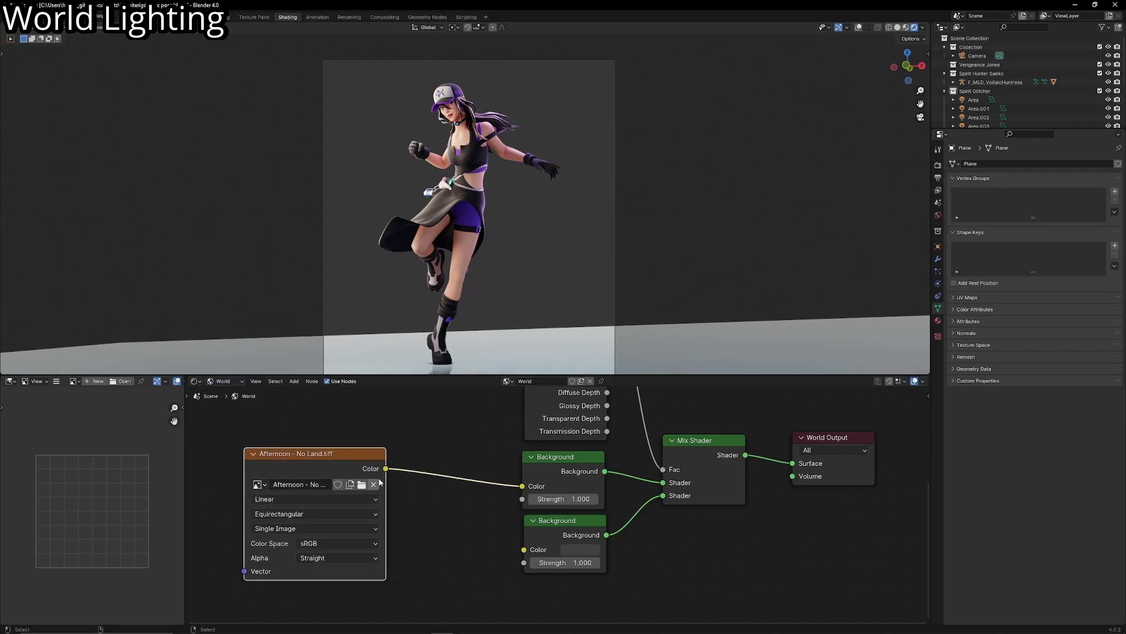
scroll(343, 461, up, 1)
drag(564, 485, 511, 566)
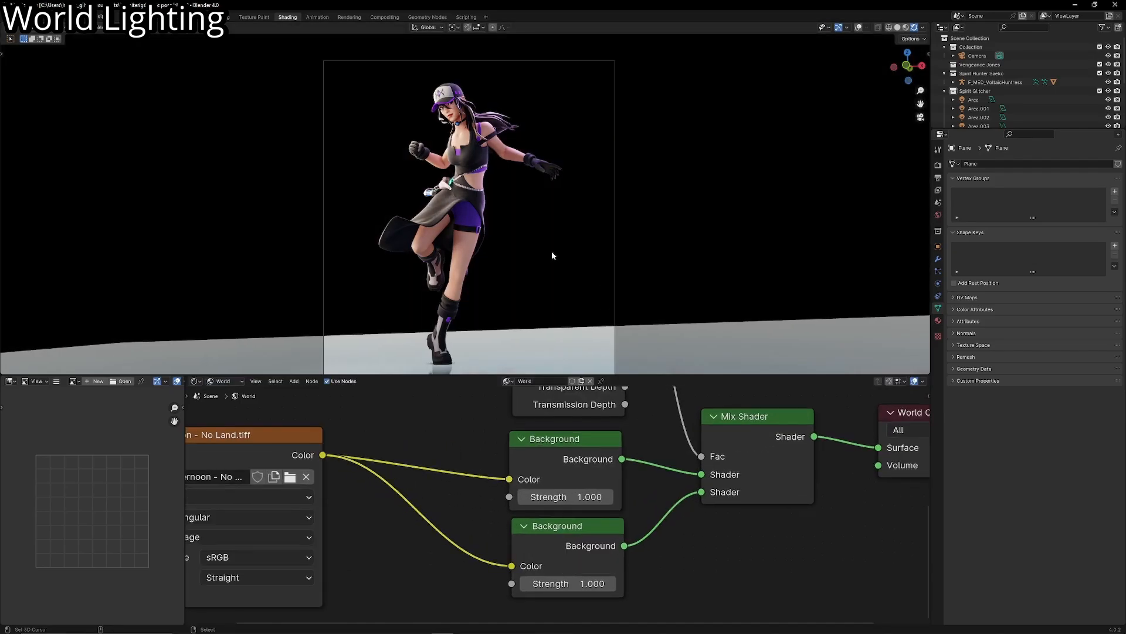
scroll(541, 259, down, 2)
middle_drag(383, 406, 551, 407)
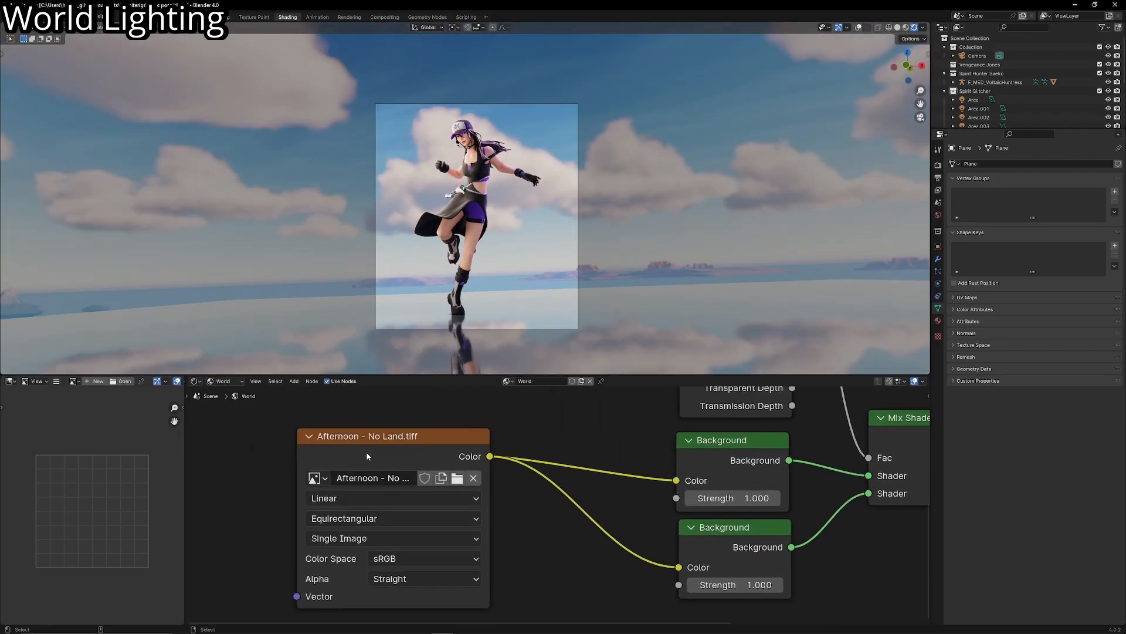
- Add Mapping and Texture Coordinate nodes in front of the Environment Texture
click(366, 455)
key(ctrl+t)
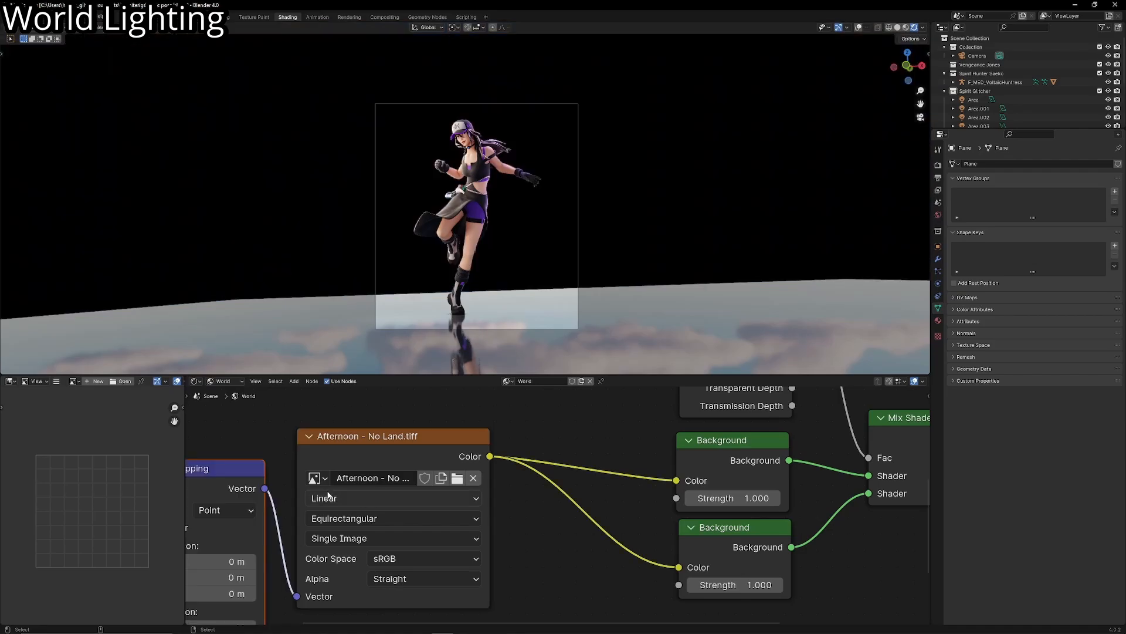
middle_drag(296, 507, 533, 456)
scroll(533, 456, down, 4)
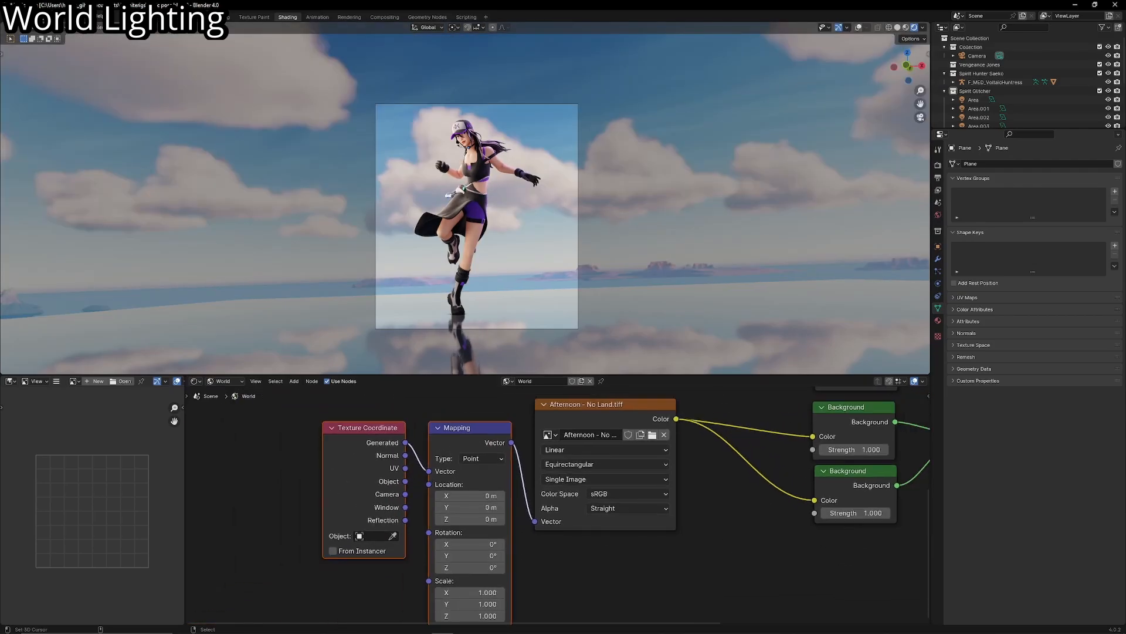
- Search the add-ons in the preferences for "node" and examine the Node Wrangler details
click(35, 17)
click(63, 131)
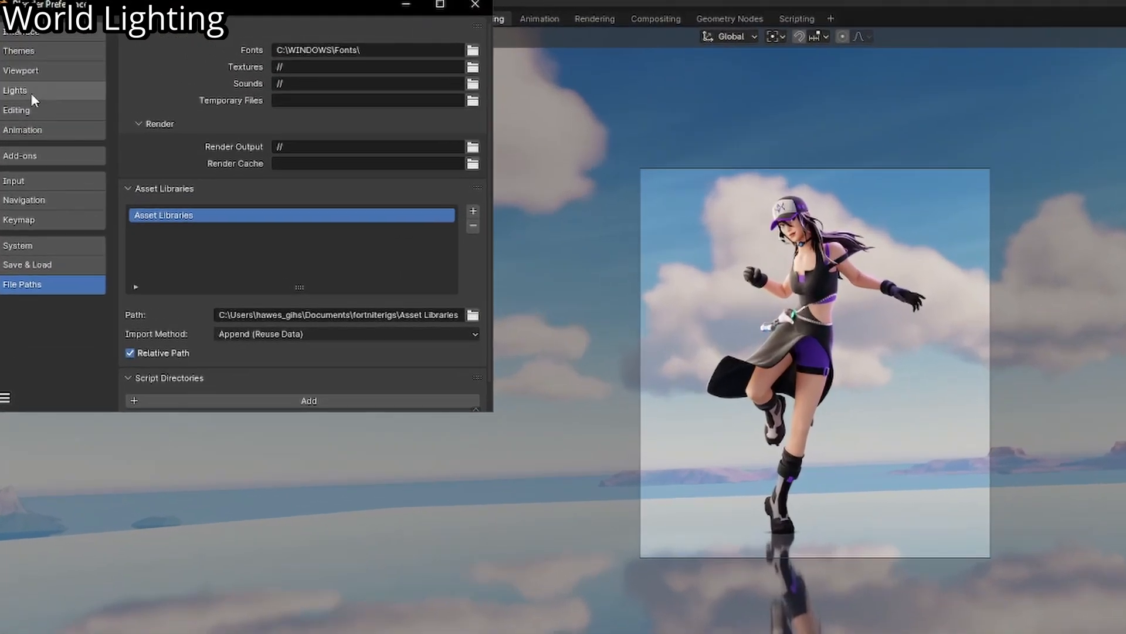
click(24, 96)
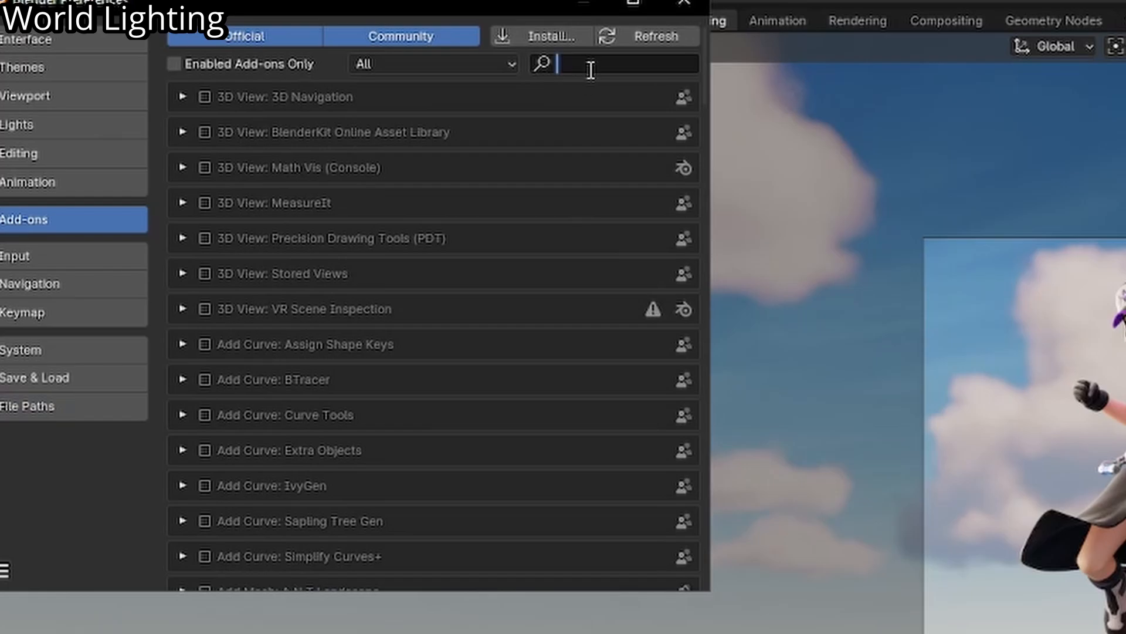
text(node)
click(177, 200)
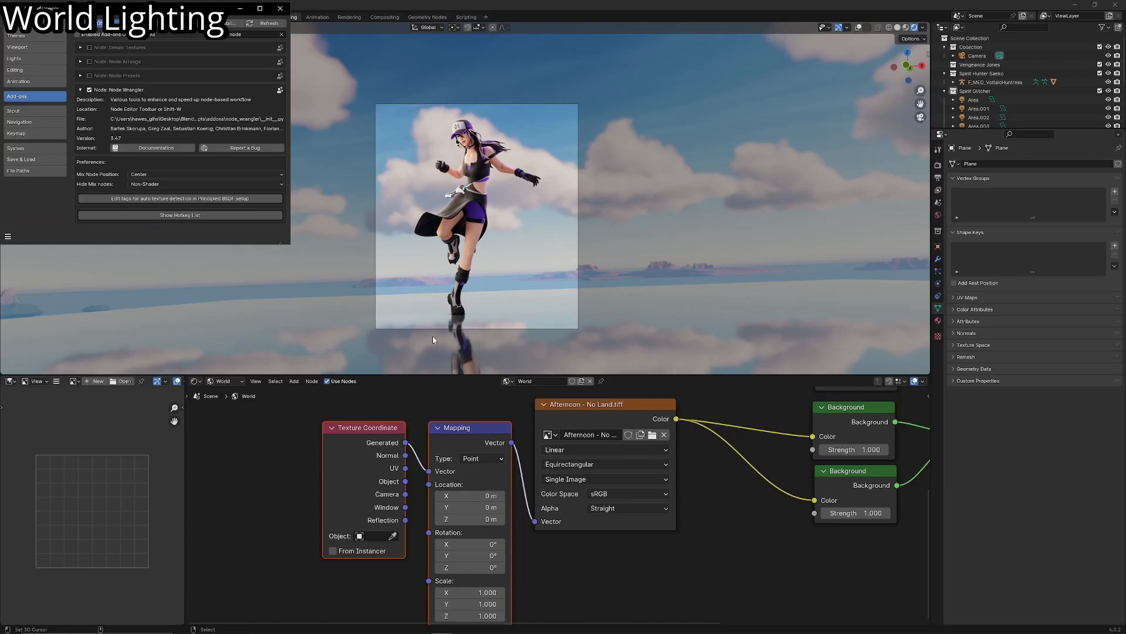
- Delete the Mapping and Texture Coordinate nodes and add both again for the Environment Texture
click(445, 427)
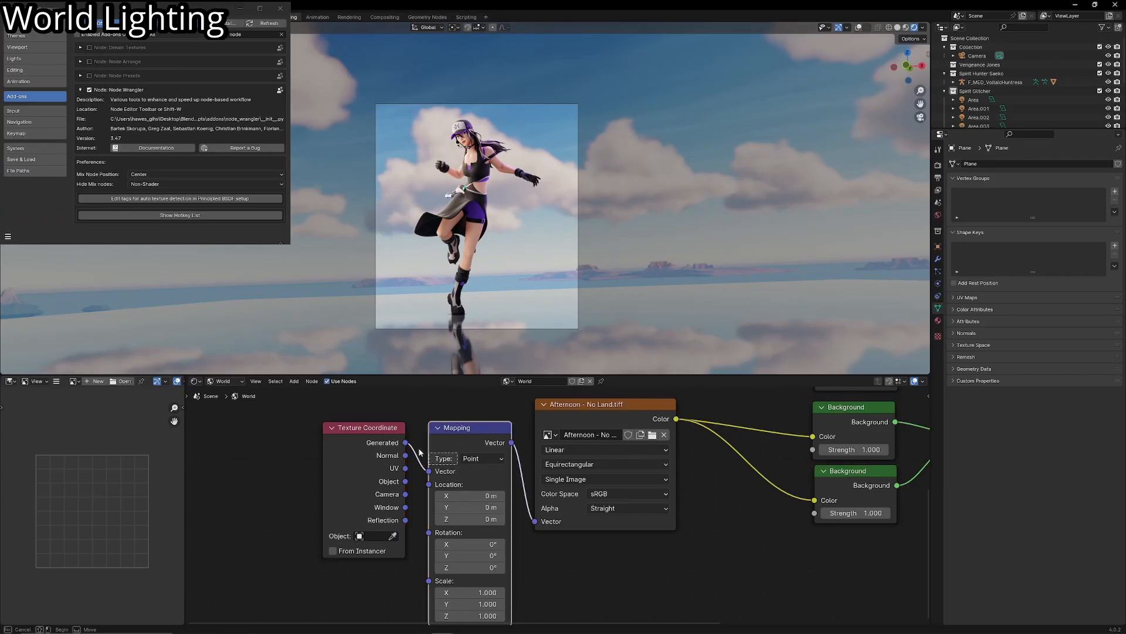
drag(419, 449, 359, 429)
key(x)
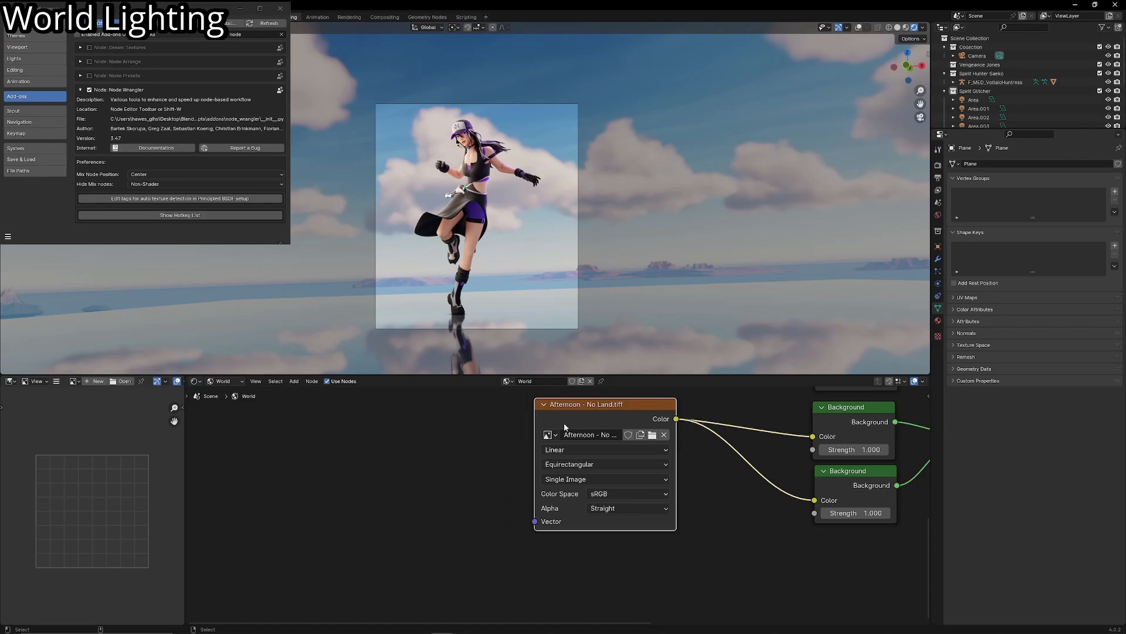
key(ctrl+t)
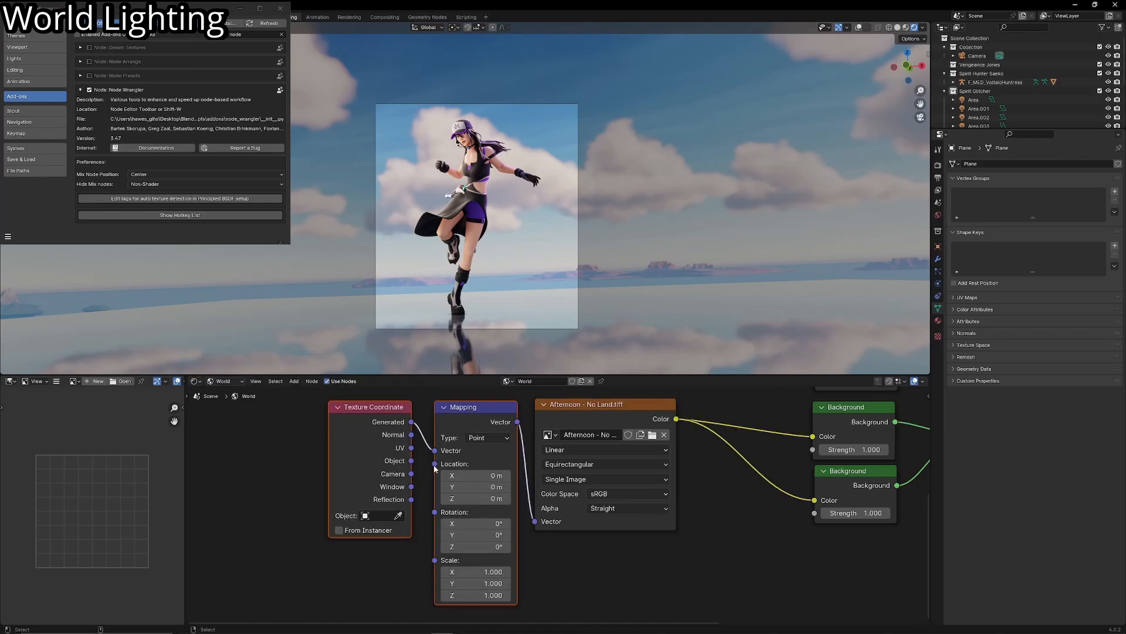
- Rotate the sky by setting the Mapping node's Z rotation to 705°
scroll(457, 472, up, 2)
middle_drag(485, 504, 512, 520)
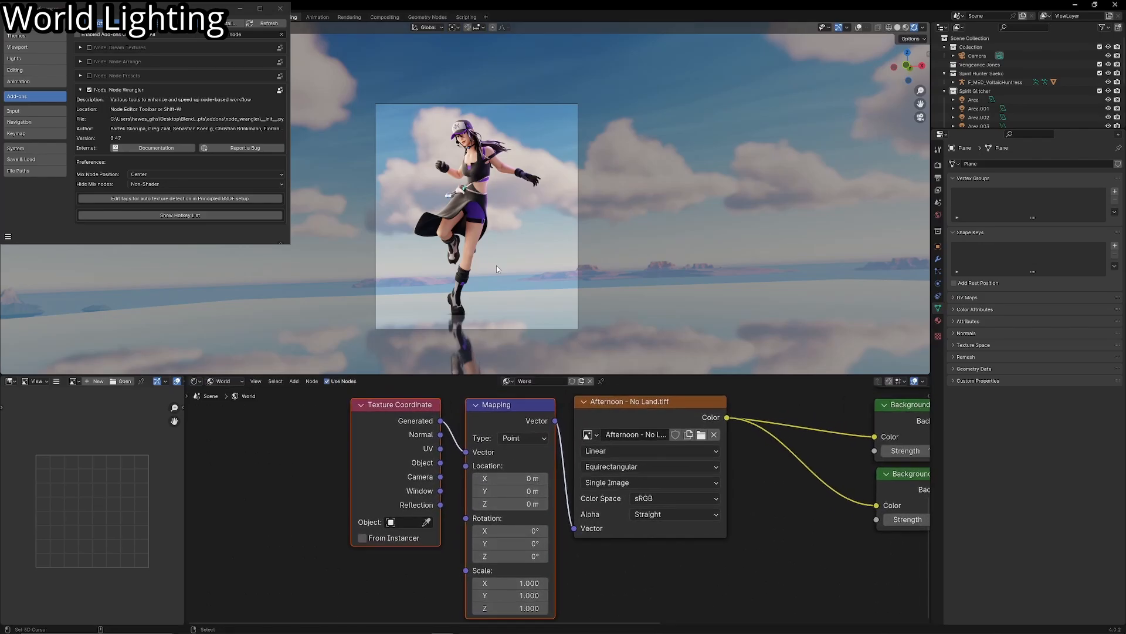
scroll(497, 268, up, 1)
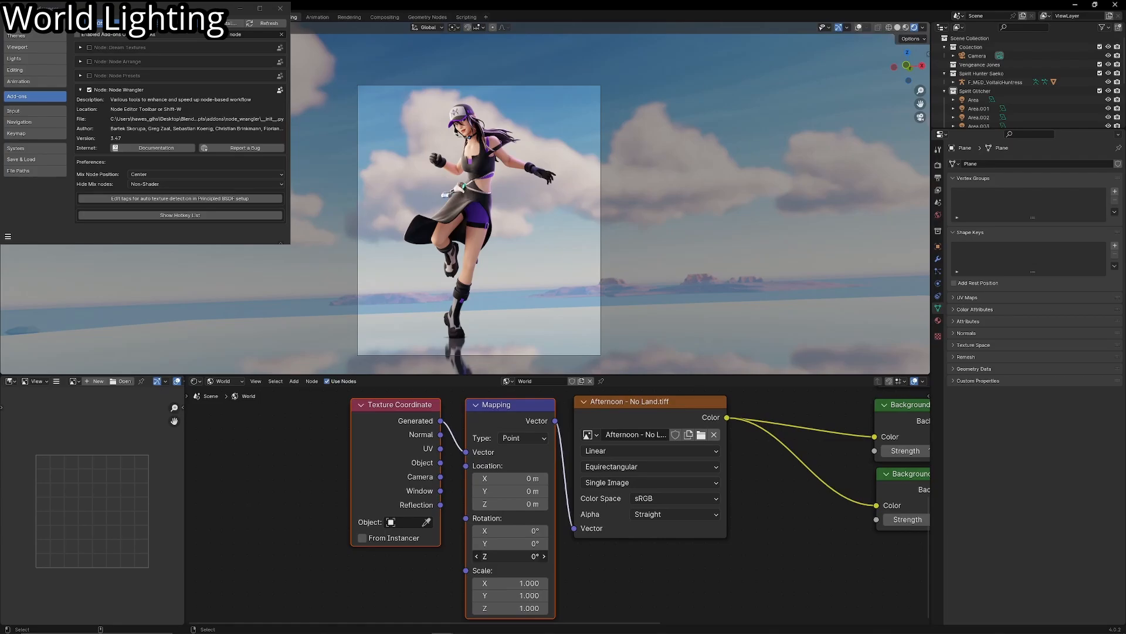
drag(510, 555, 859, 556)
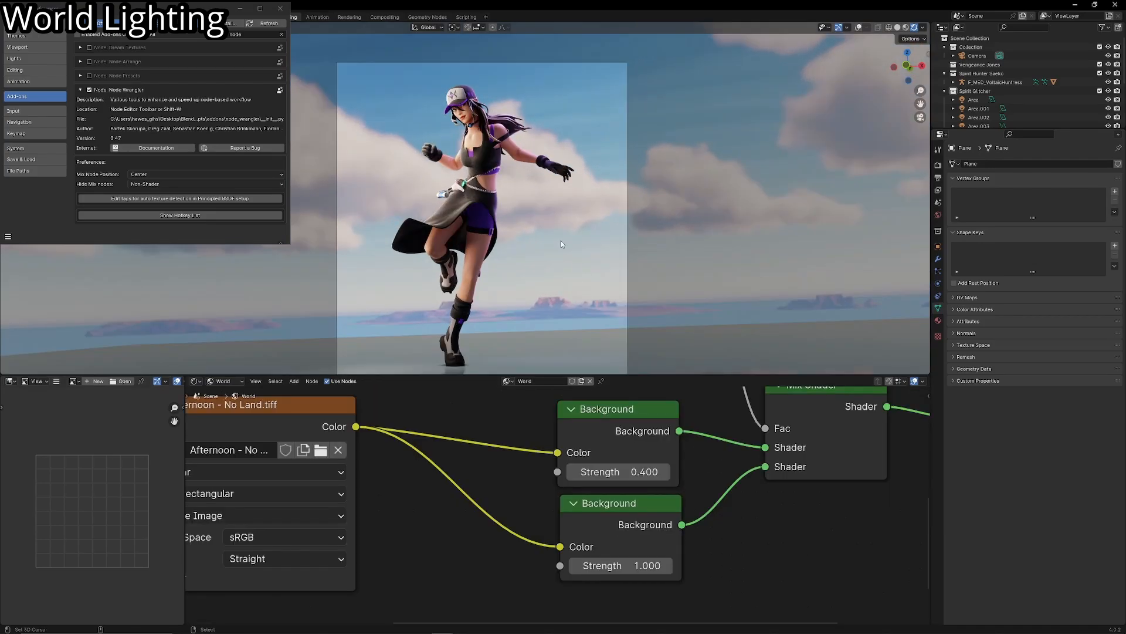
- Set the upper Background's Strength to 0.4 and move that node closer to the Environment Texture
scroll(508, 263, up, 2)
scroll(501, 301, down, 2)
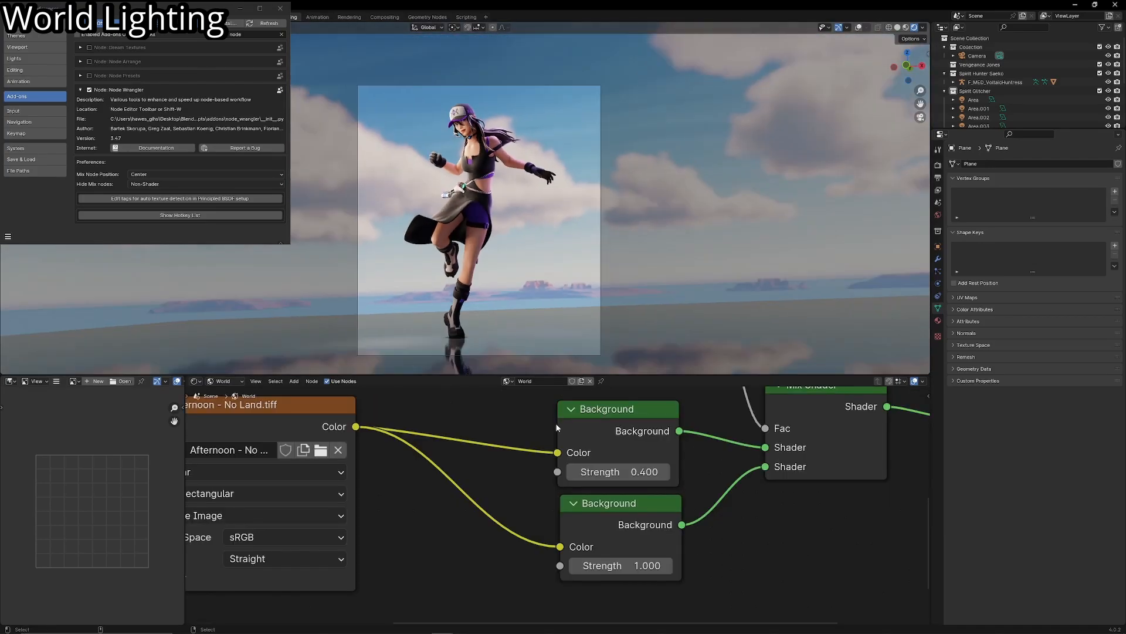
middle_drag(579, 428, 562, 428)
drag(595, 430, 534, 428)
scroll(501, 285, up, 3)
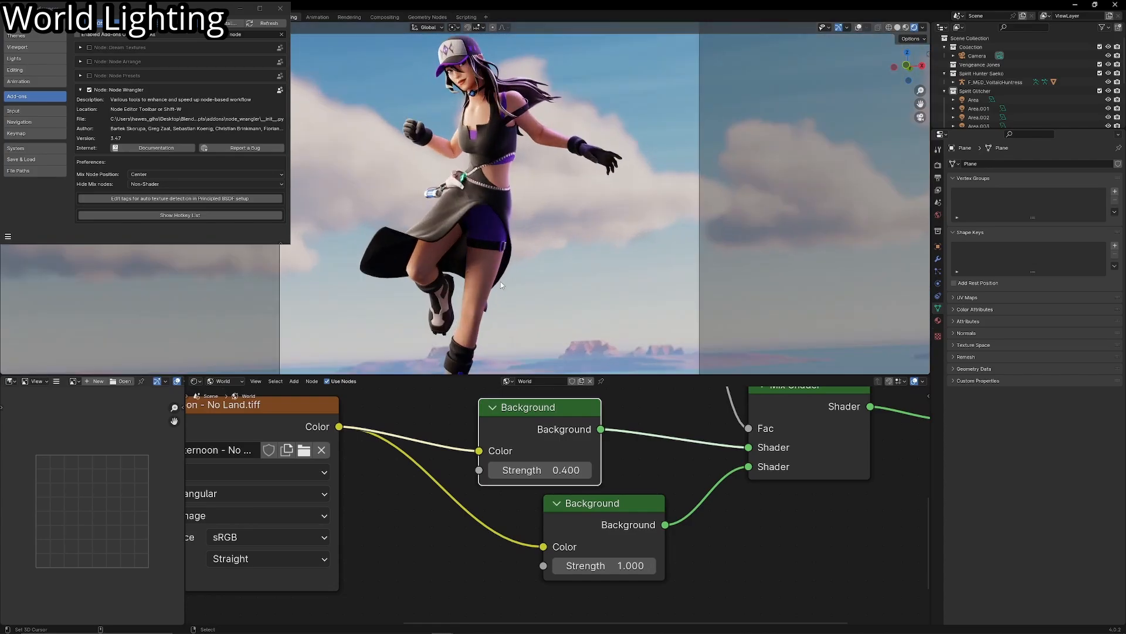
scroll(548, 414, down, 5)
shift+middle_drag(499, 311, 482, 279)
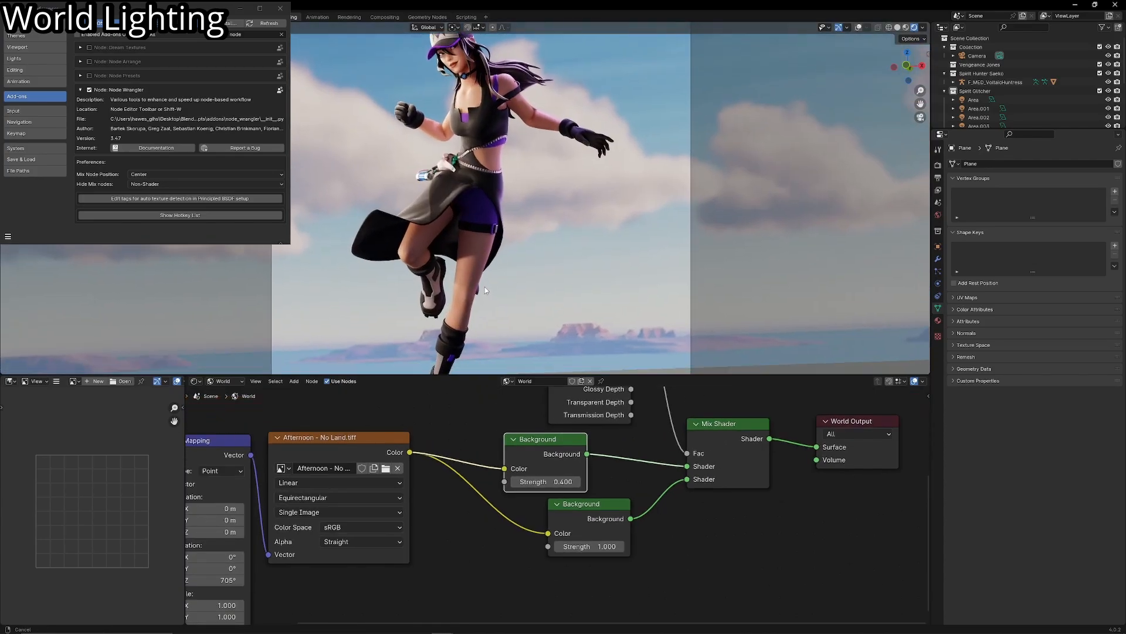
- Insert a Color Ramp node on the link between the upper Background and the Mix Shader
scroll(493, 297, down, 3)
scroll(492, 297, up, 2)
middle_drag(617, 446, 561, 443)
key(shift+a)
click(561, 442)
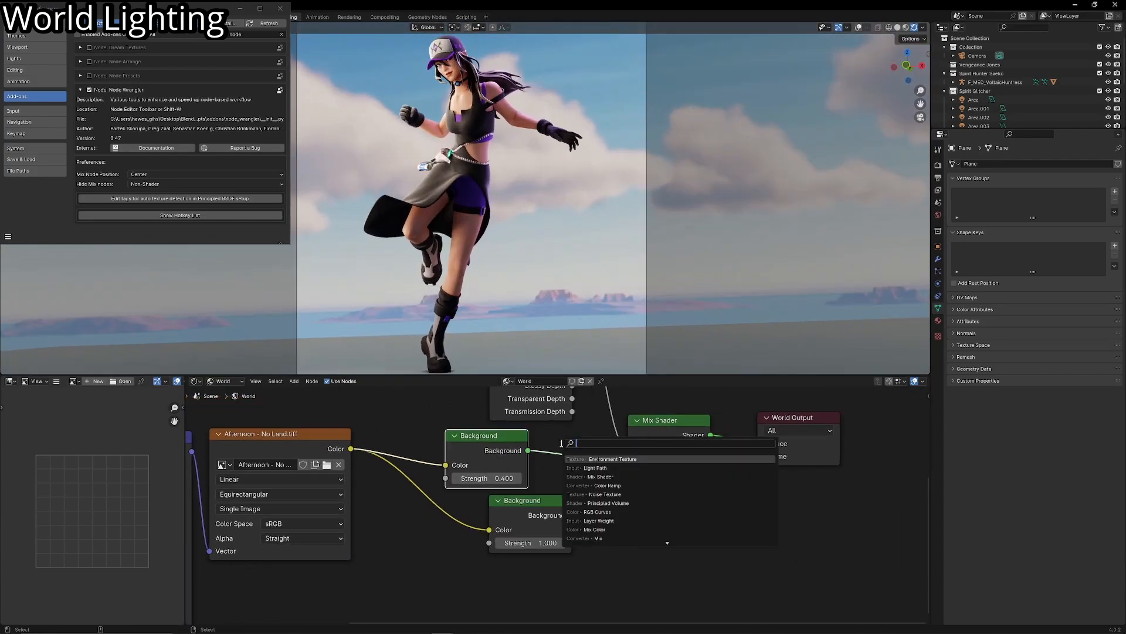
key(Down)
key(Return)
click(550, 420)
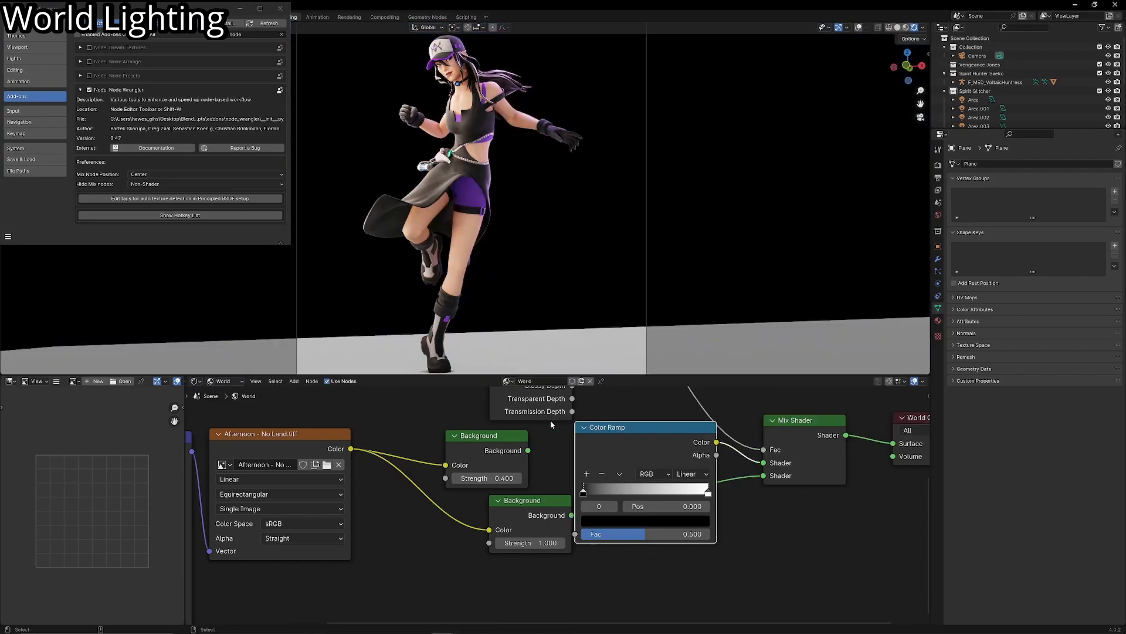
- Try moving the Color Ramp's white stop to position 0.759
scroll(513, 221, up, 2)
scroll(492, 262, down, 3)
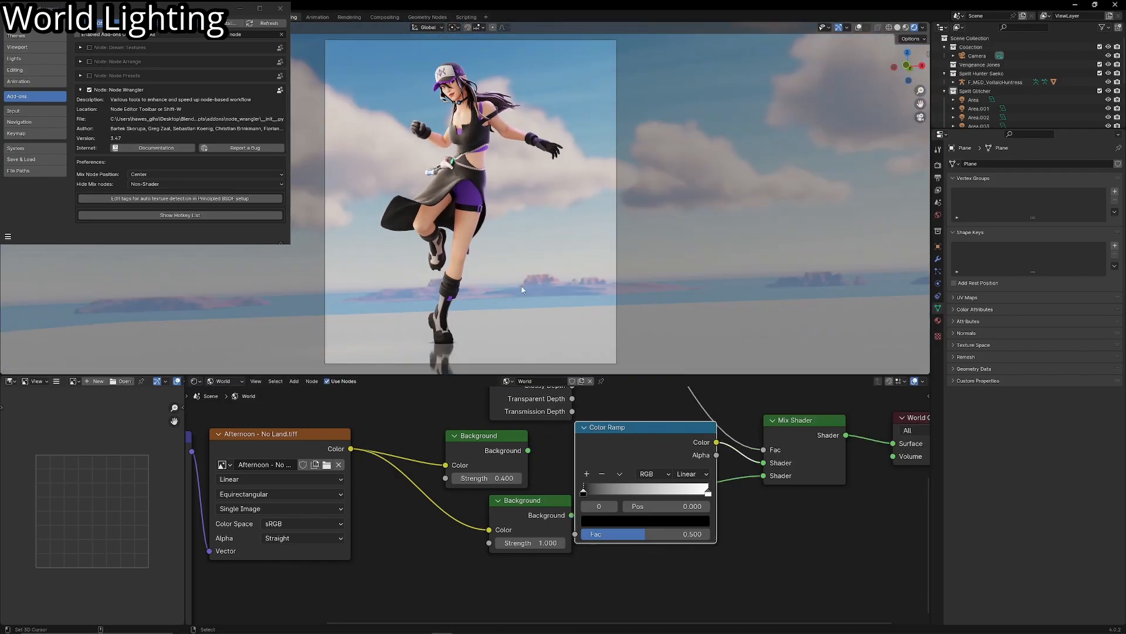
scroll(553, 334, up, 1)
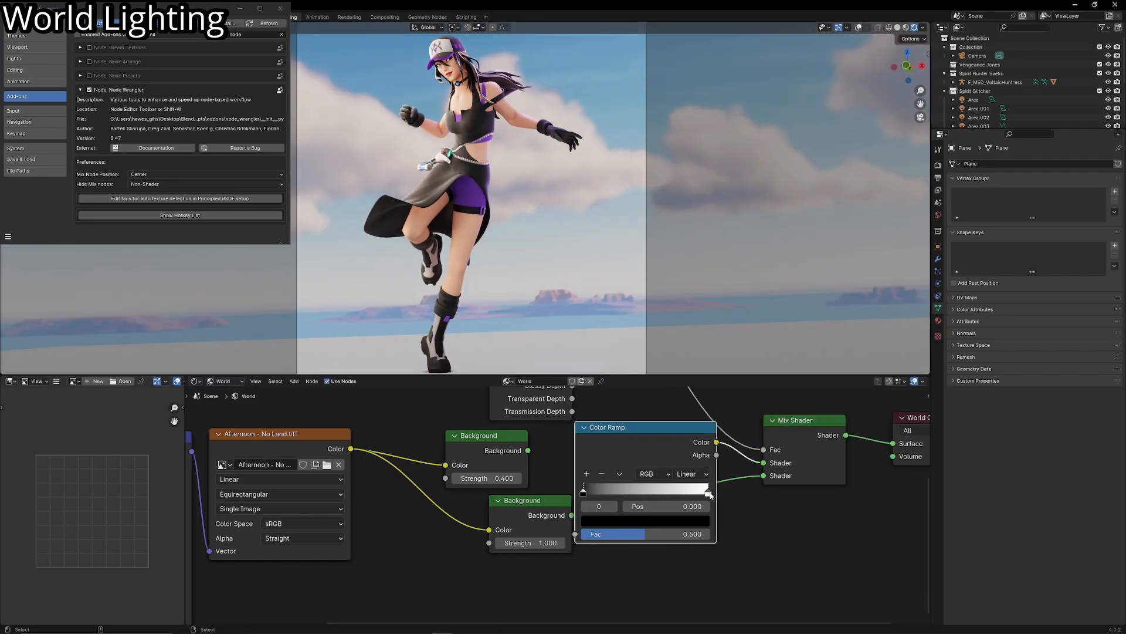
click(709, 493)
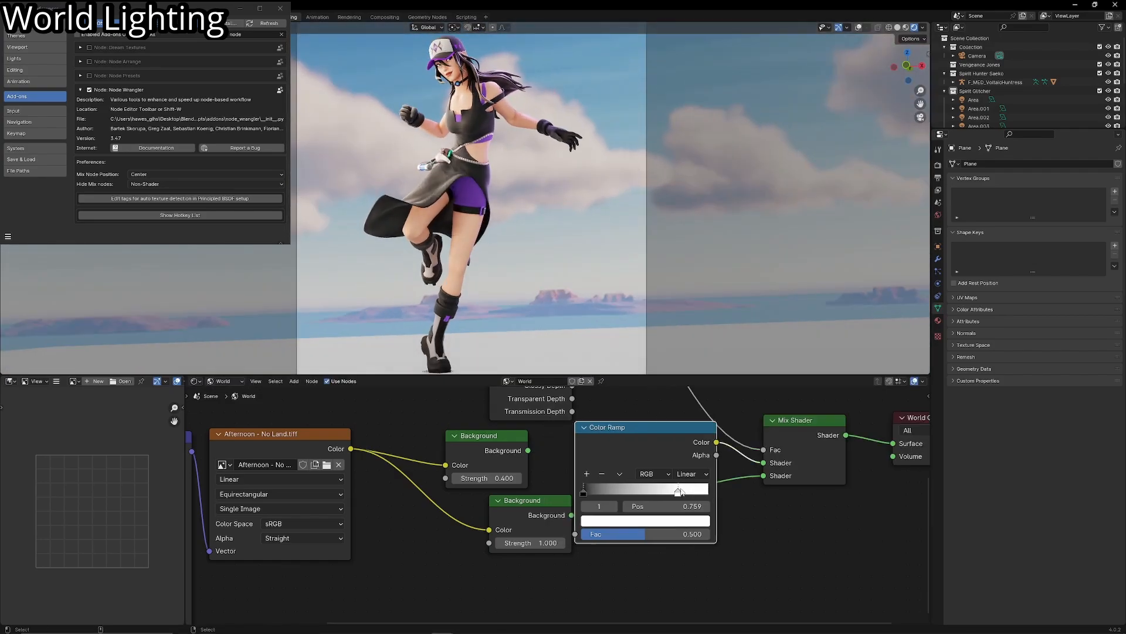
- Relocate the Color Ramp between the Environment Texture and upper Background, linking that Background directly to the Mix Shader
drag(658, 414, 390, 510)
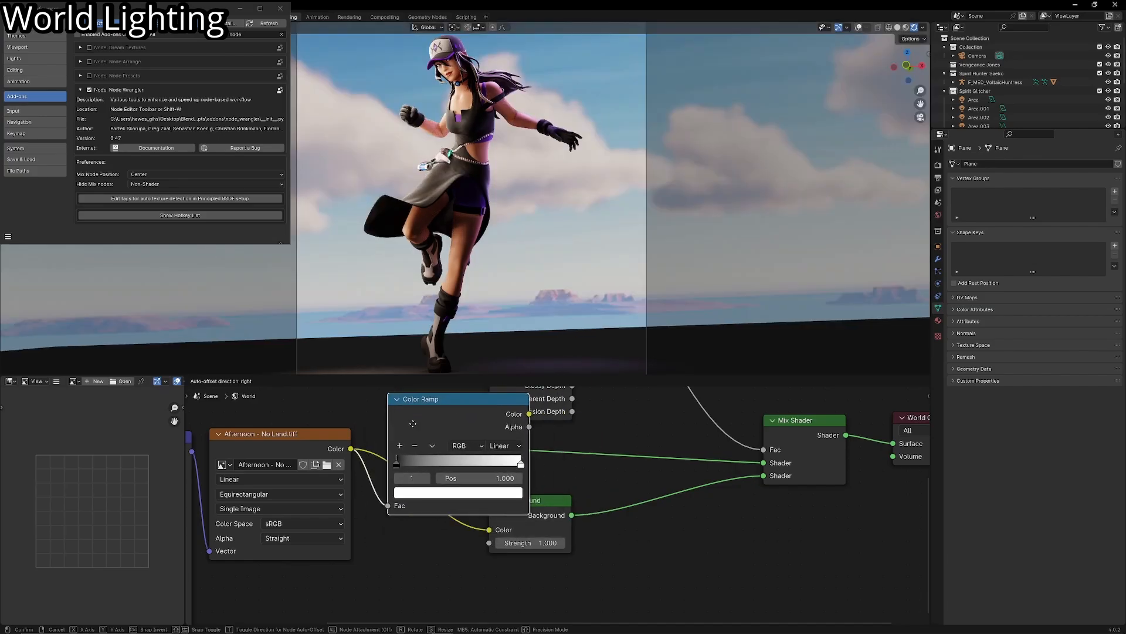
drag(476, 446, 628, 444)
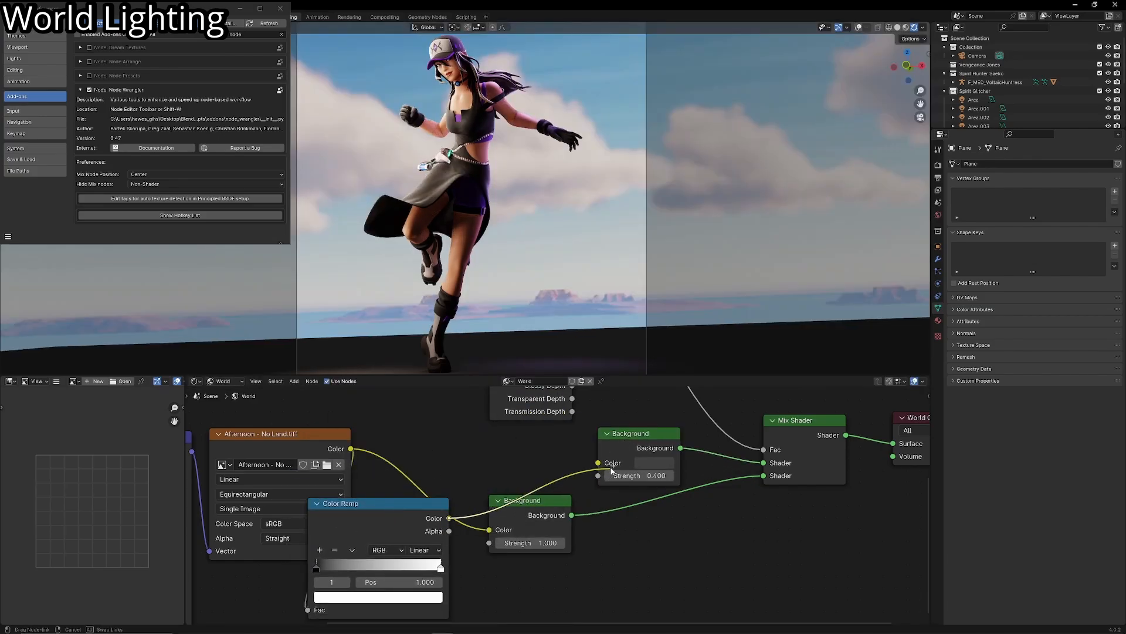
drag(285, 436, 173, 436)
drag(359, 524, 380, 455)
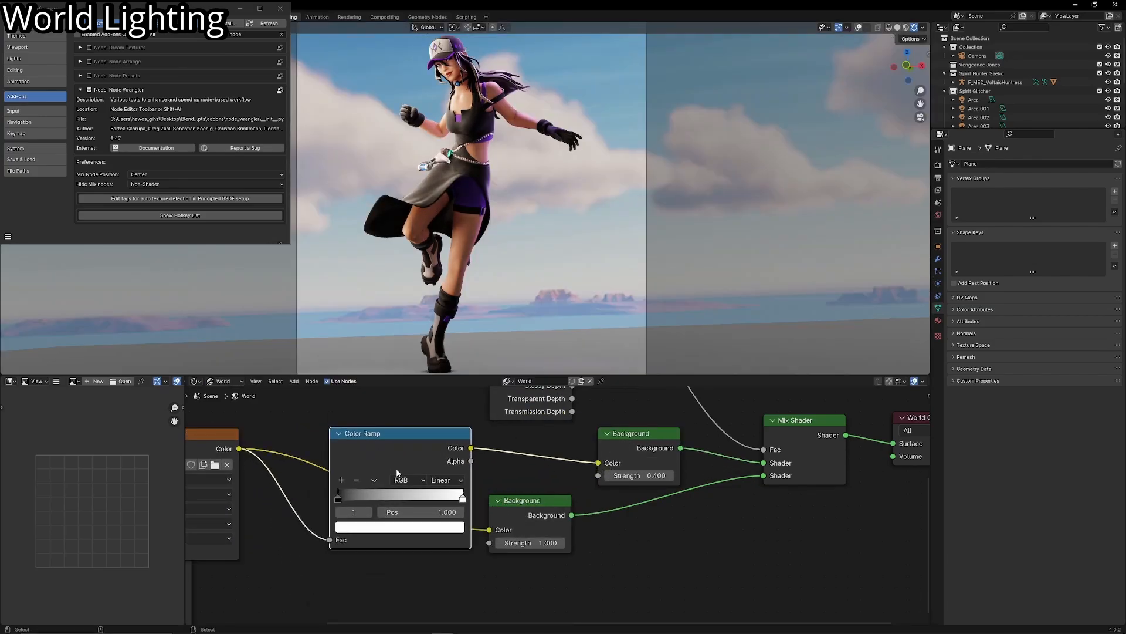
- Change the Color Ramp's white stop to light purple and set the upper Background's Strength to 0.7
click(426, 529)
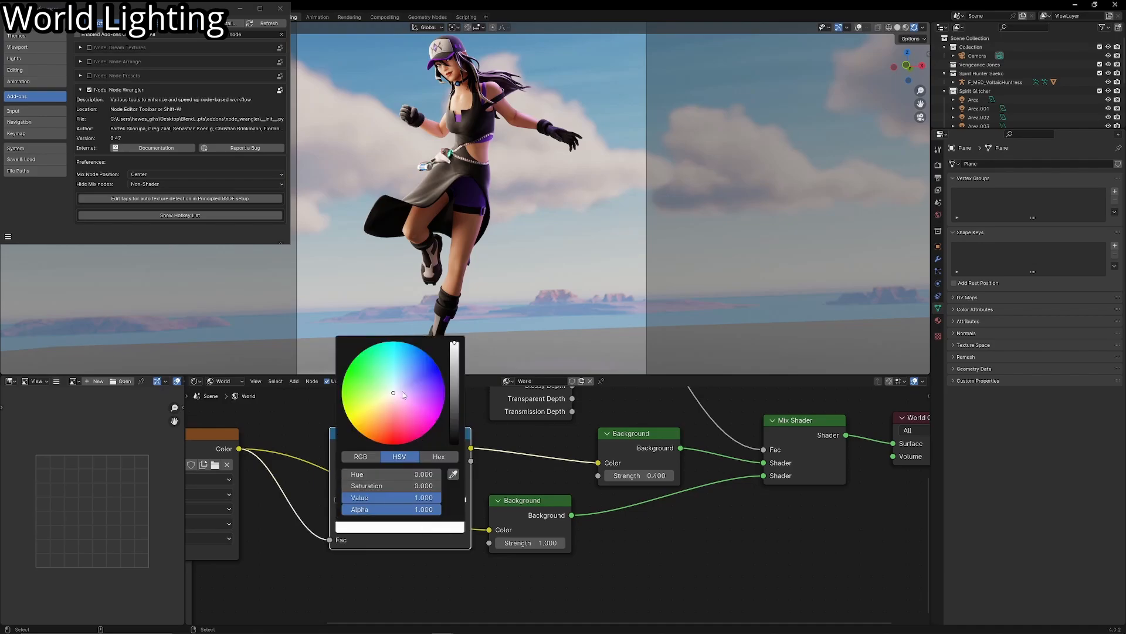
drag(405, 395, 438, 368)
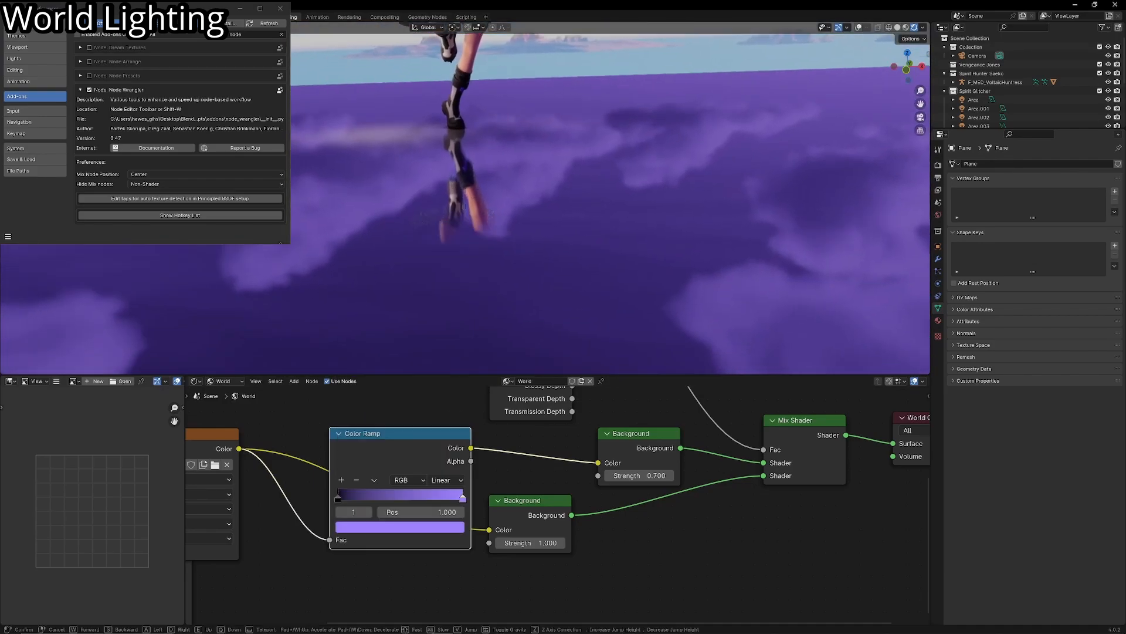
key(s)
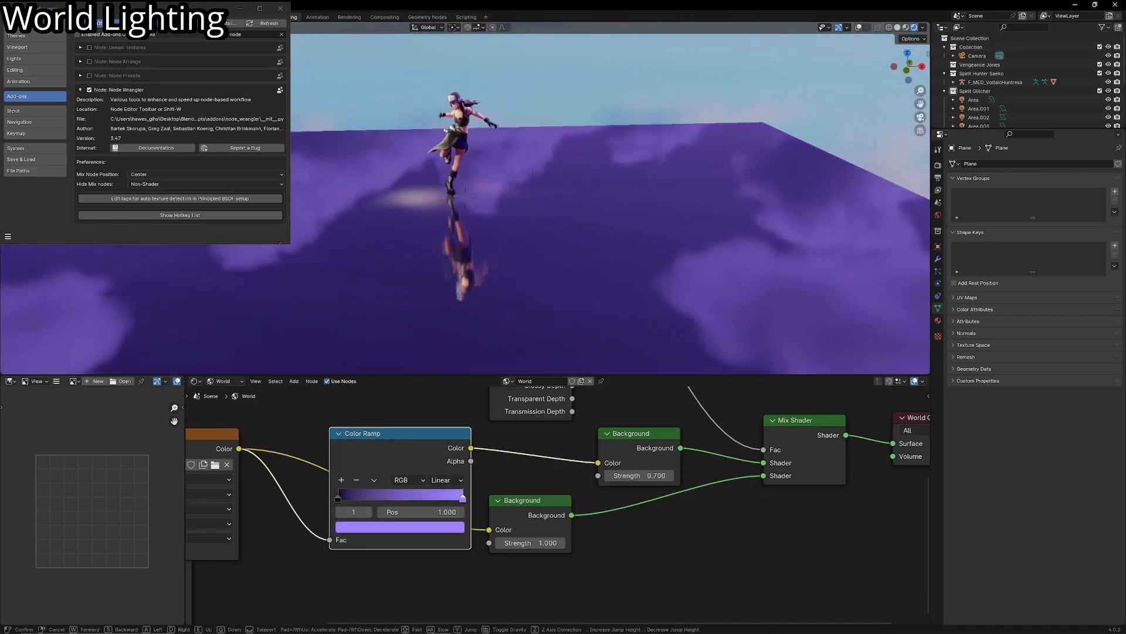
click(501, 288)
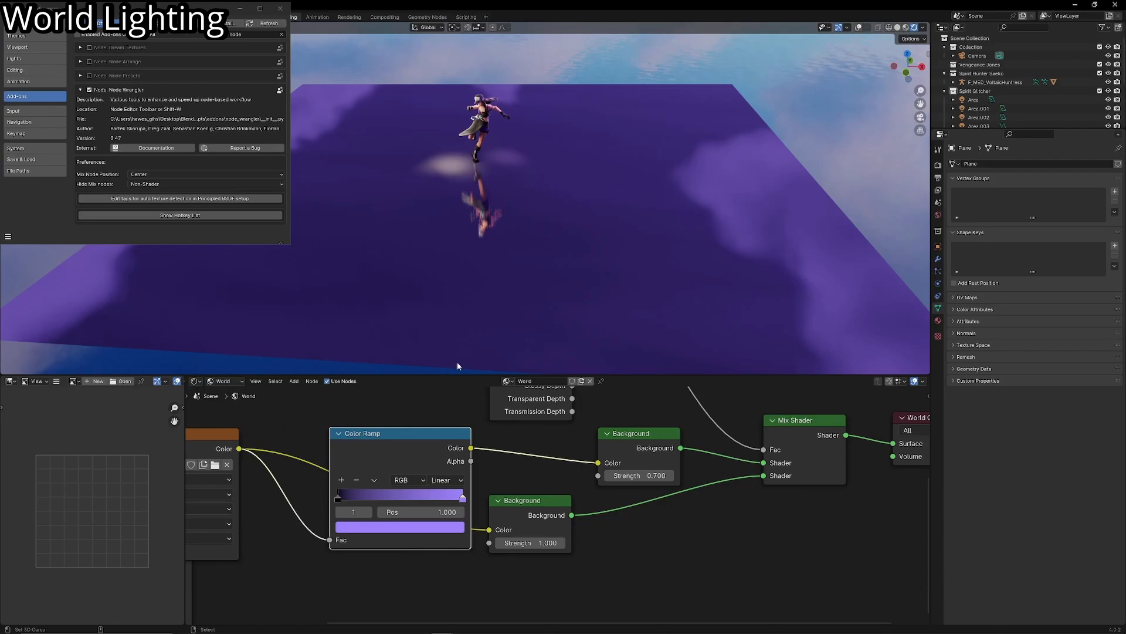
- Delete the Color Ramp and connect the Environment Texture's Color directly to the upper Background's Color
key(x)
drag(559, 454, 598, 462)
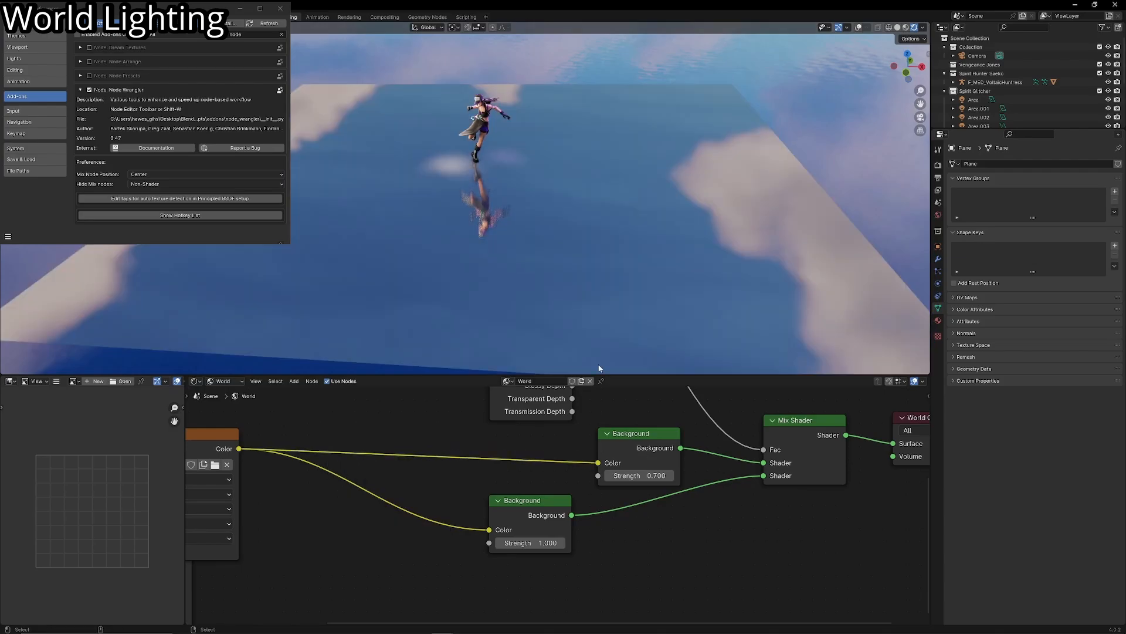
key(KP_0)
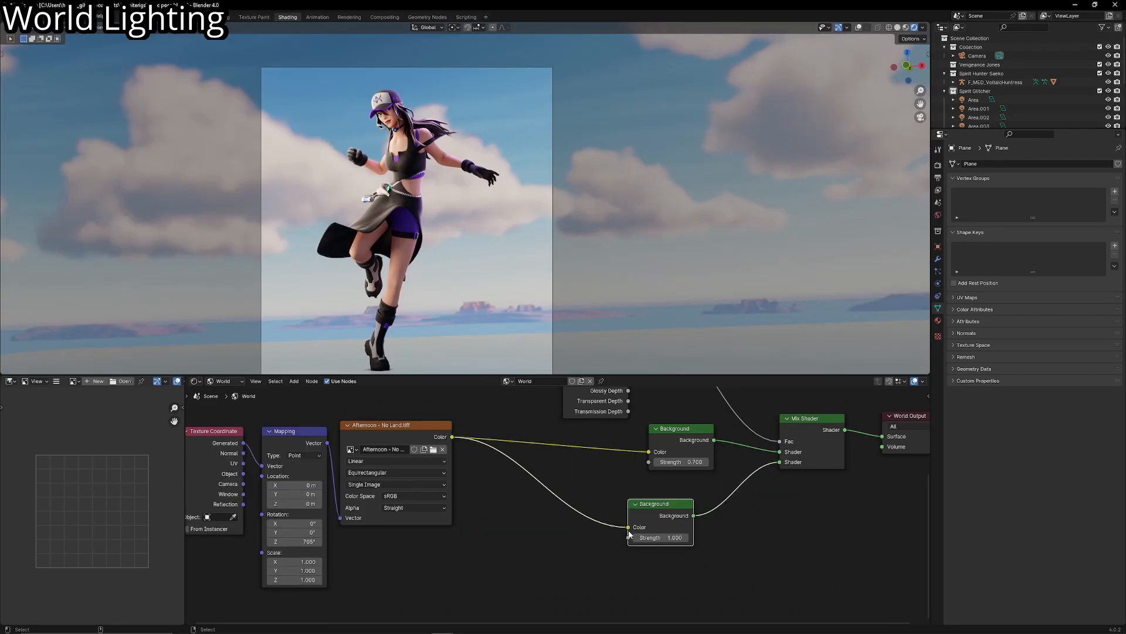
- Disconnect the Environment Texture from the lower Background's Color
drag(606, 529, 606, 529)
scroll(560, 274, down, 3)
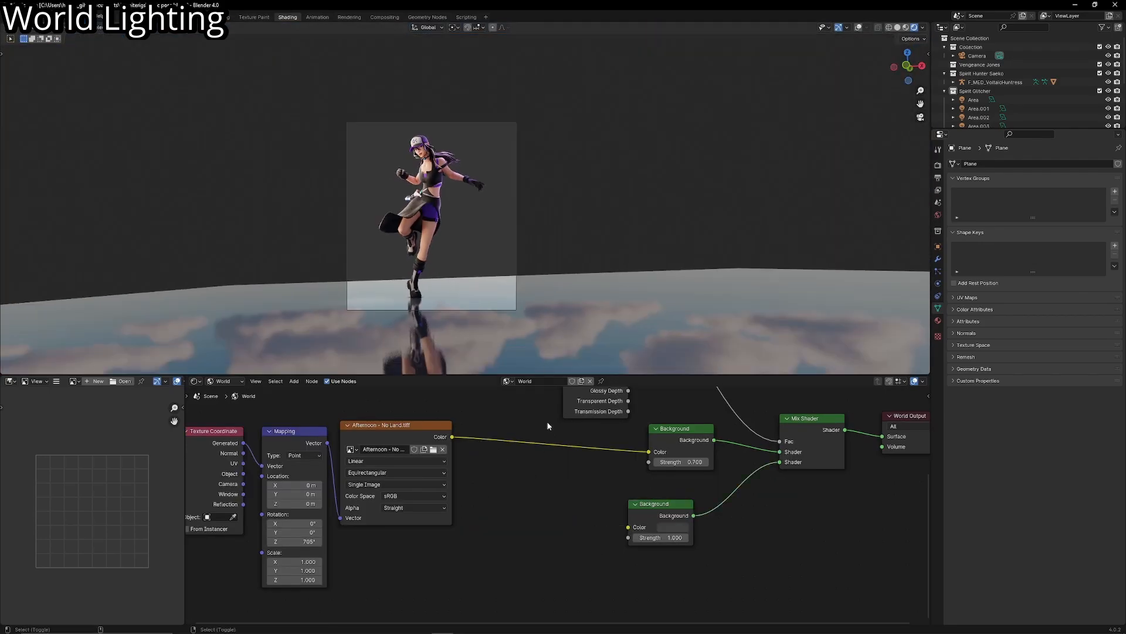
middle_drag(628, 527, 571, 457)
- Add a Gradient Texture with its own Mapping and Texture Coordinate nodes below the Environment Texture nodes
scroll(571, 457, up, 2)
drag(593, 431, 623, 453)
key(shift+a)
click(474, 464)
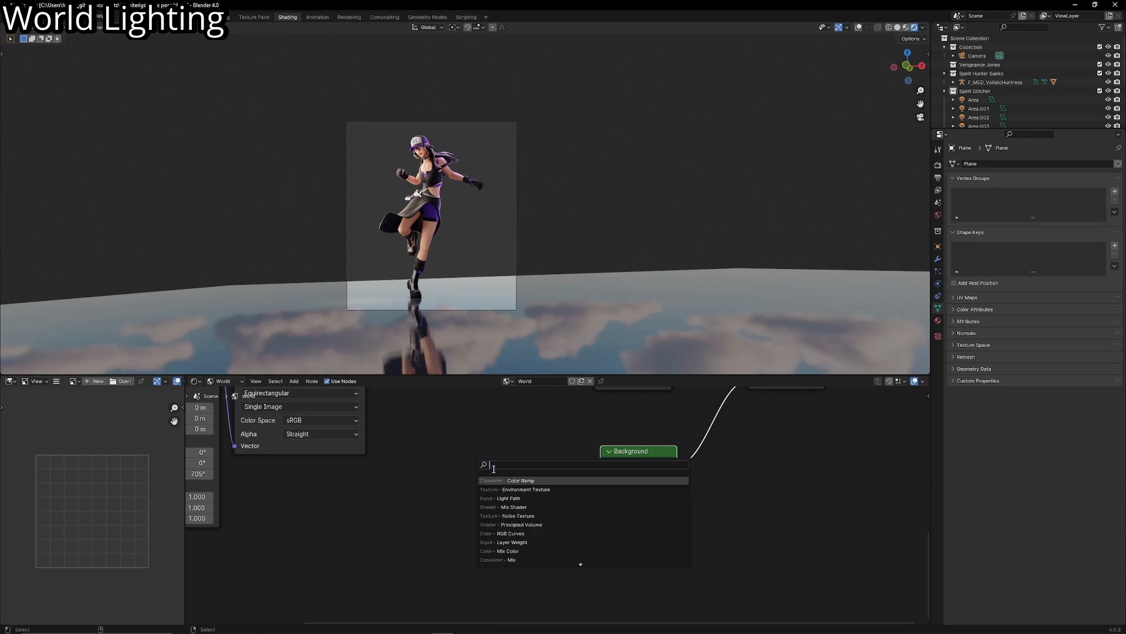
click(520, 490)
click(398, 517)
middle_drag(419, 499, 489, 431)
drag(514, 474, 482, 498)
key(ctrl+t)
- Connect the Gradient Texture's Color output to the lower Background's Color
middle_drag(483, 498, 460, 462)
drag(460, 463, 407, 468)
middle_drag(472, 464, 401, 508)
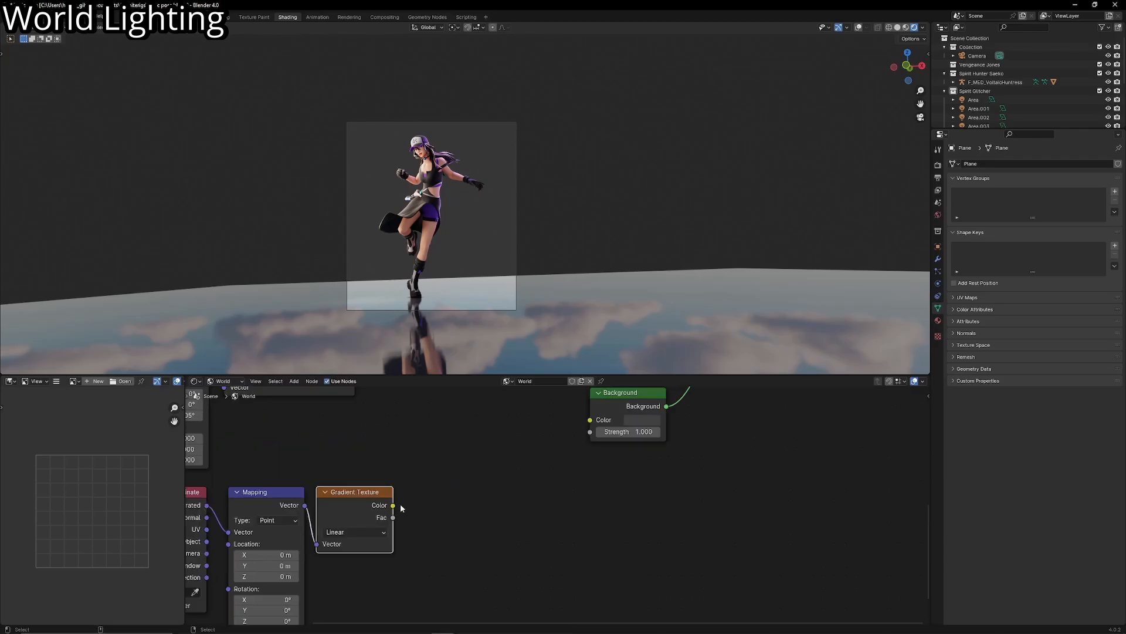
drag(576, 411, 589, 419)
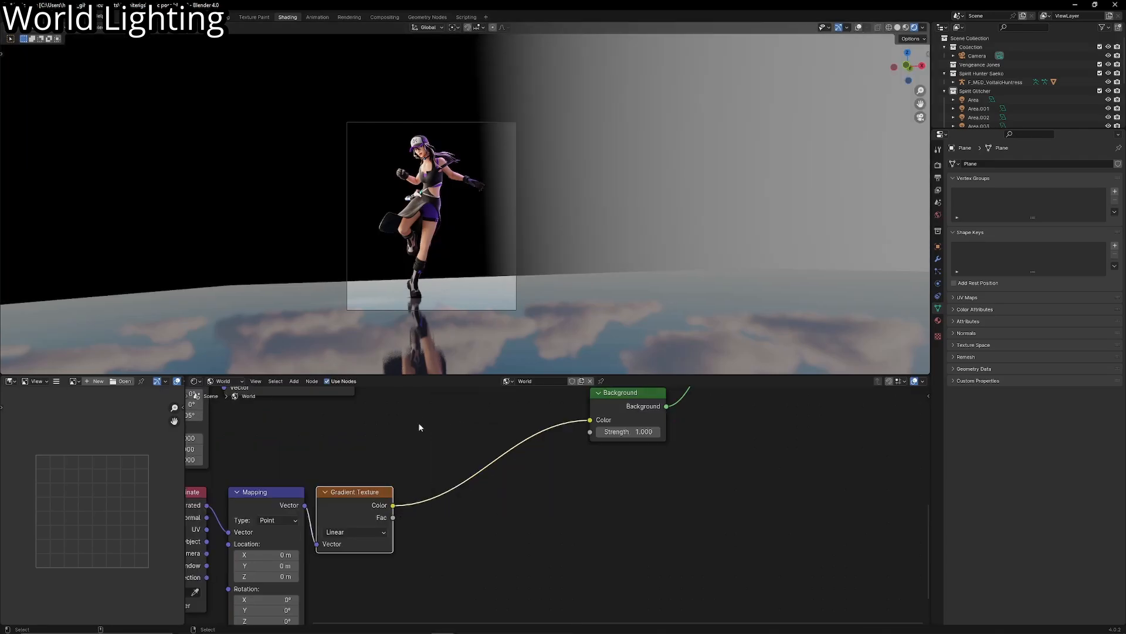
- View the gradient background from farther back in an enlarged 3D viewport and select the gradient's Mapping node
middle_drag(307, 452, 527, 399)
scroll(578, 220, down, 1)
middle_drag(762, 155, 765, 305)
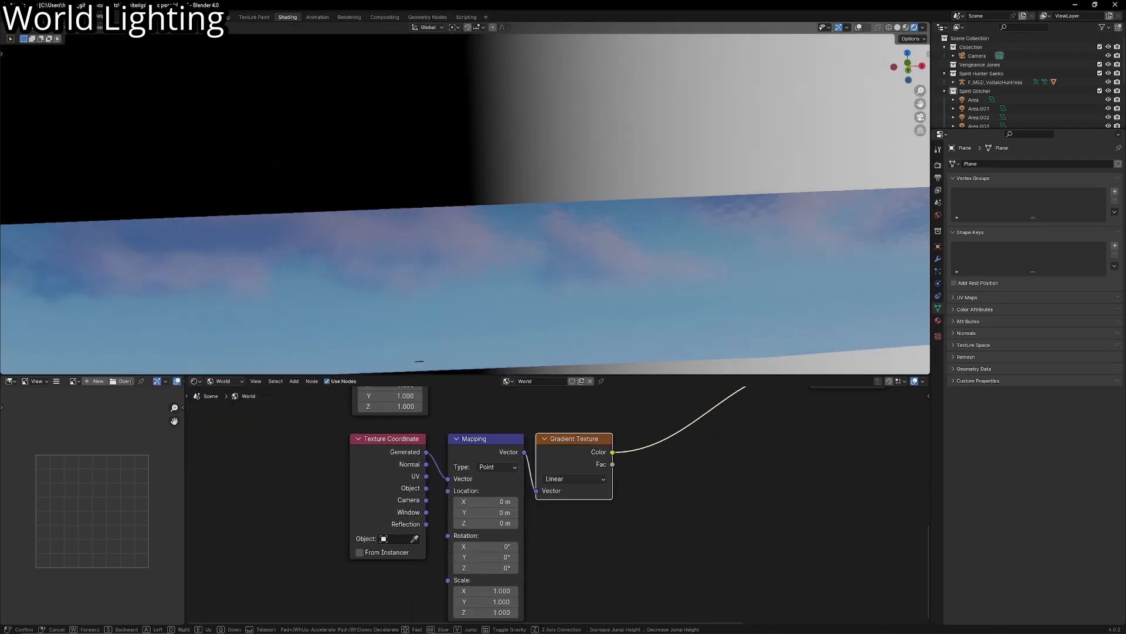
scroll(765, 305, down, 8)
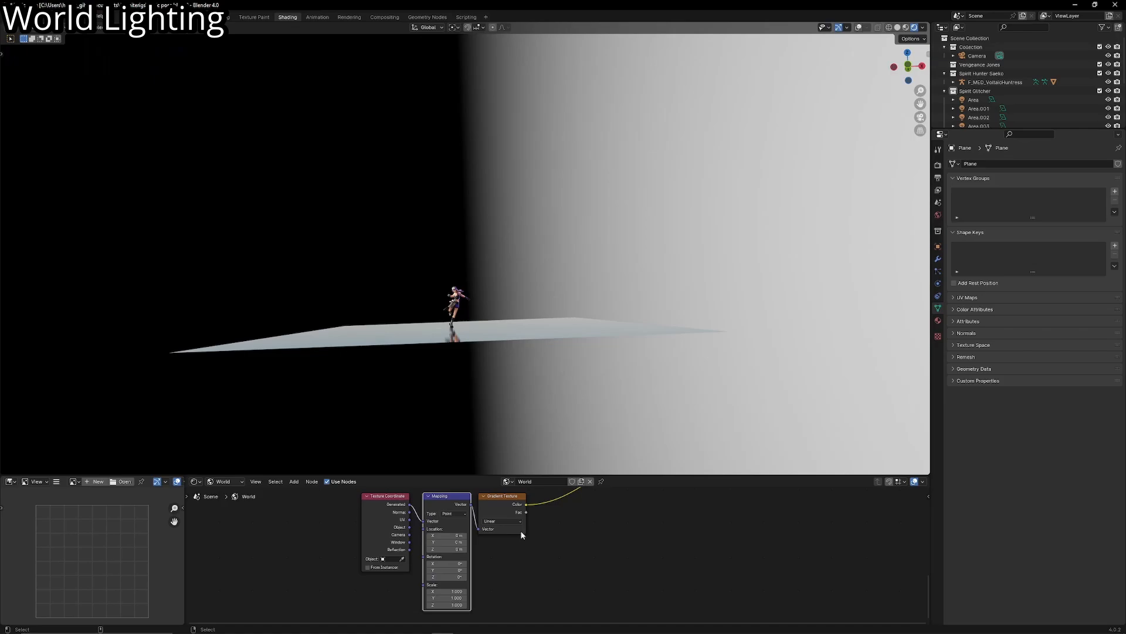
middle_drag(522, 535, 501, 566)
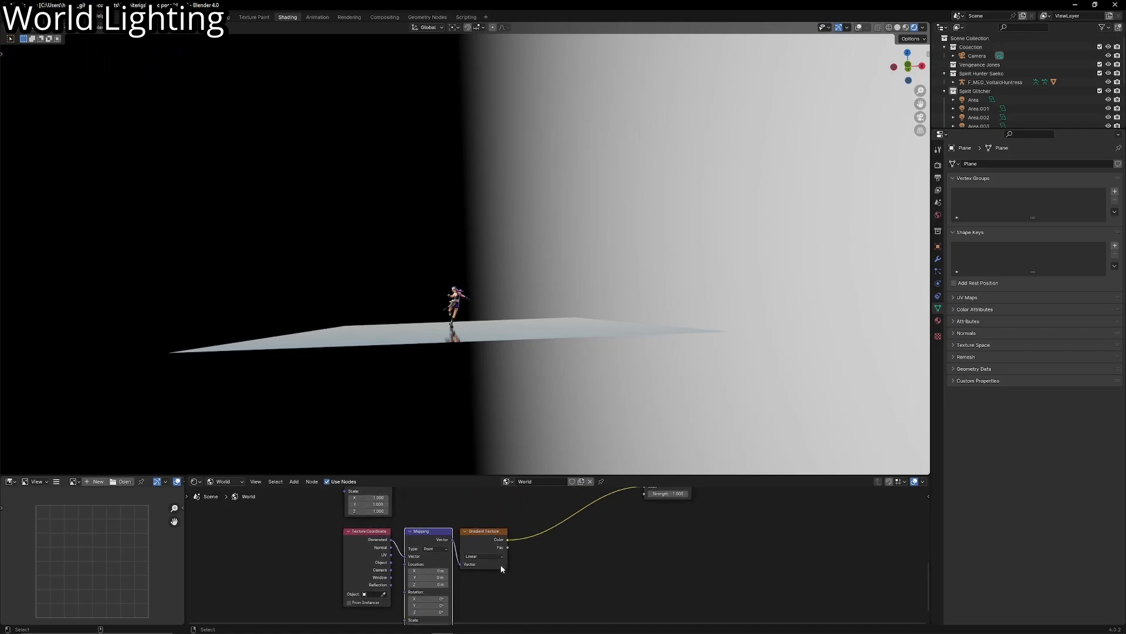
- Set the gradient Mapping node's Y rotation to 90° and check the background through the camera
middle_drag(453, 603, 480, 567)
scroll(483, 578, up, 8)
middle_drag(405, 525, 449, 546)
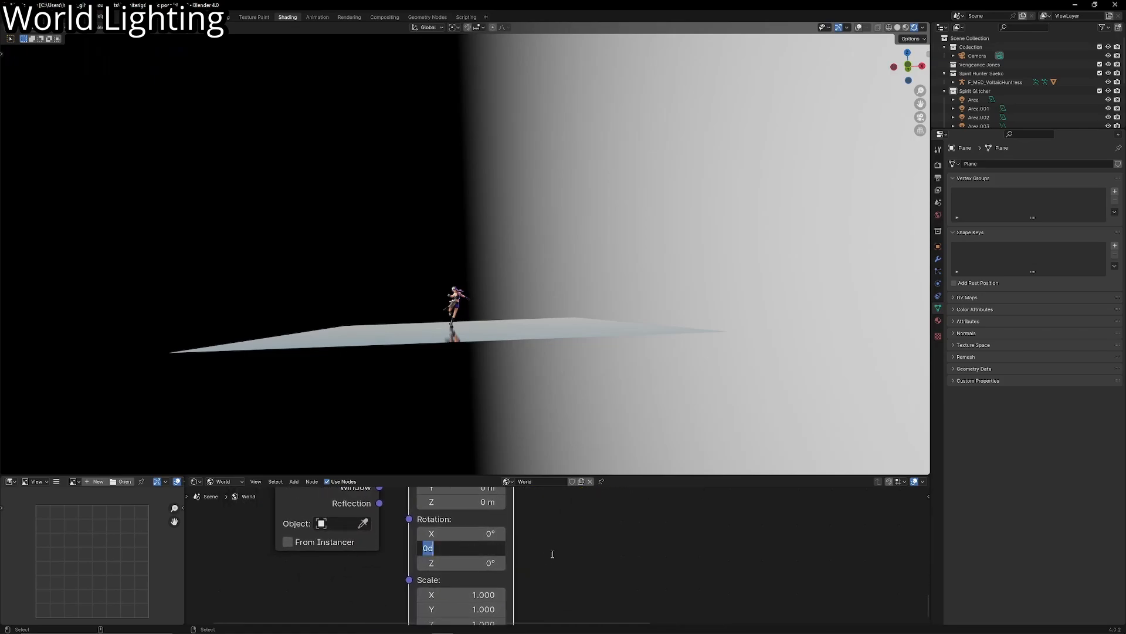
key(Return)
key(shift+grave)
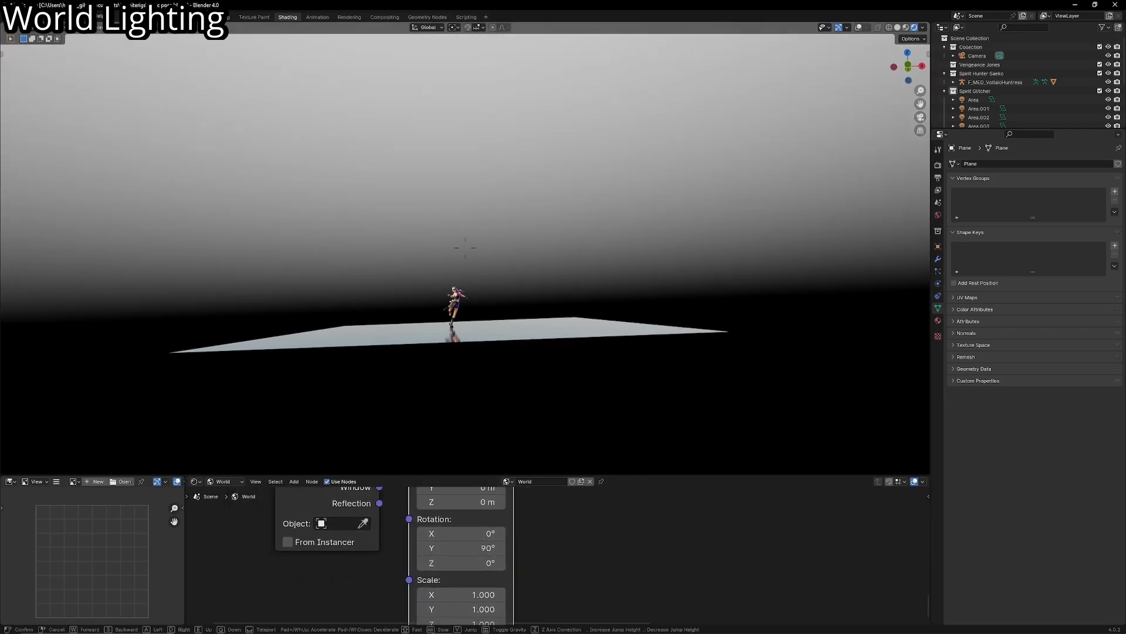
key(w)
click(525, 364)
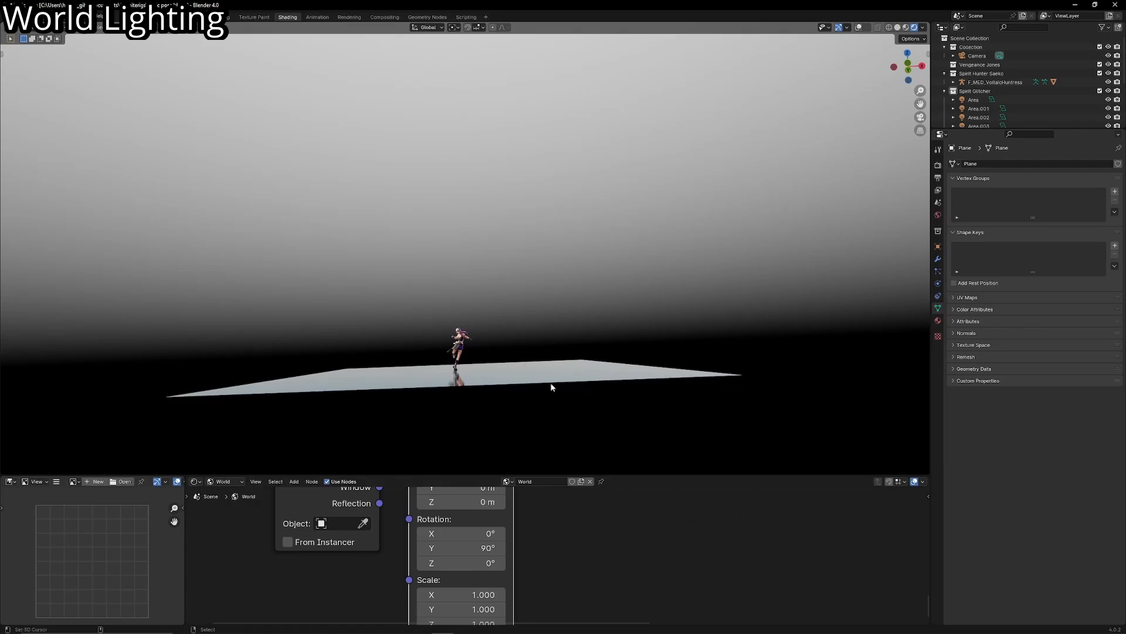
key(KP_0)
scroll(510, 411, up, 4)
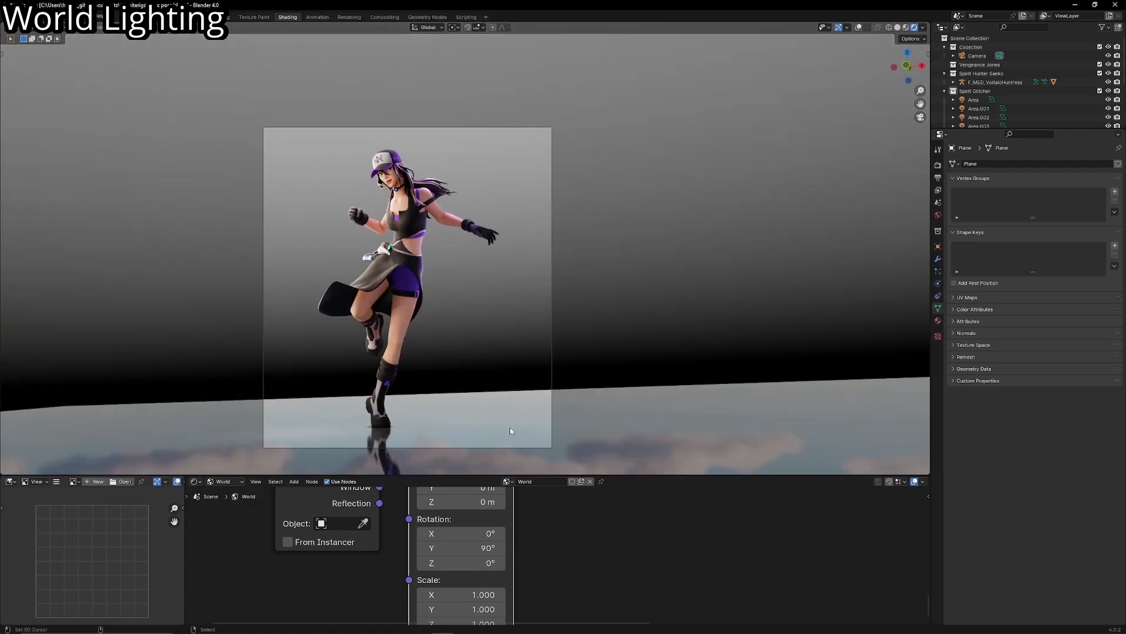
- Enlarge the node editor and insert a Color Ramp between the Gradient Texture and the lower Background
scroll(515, 499, down, 3)
drag(482, 475, 486, 383)
middle_drag(608, 468, 438, 535)
scroll(512, 502, up, 4)
key(shift+a)
text(c)
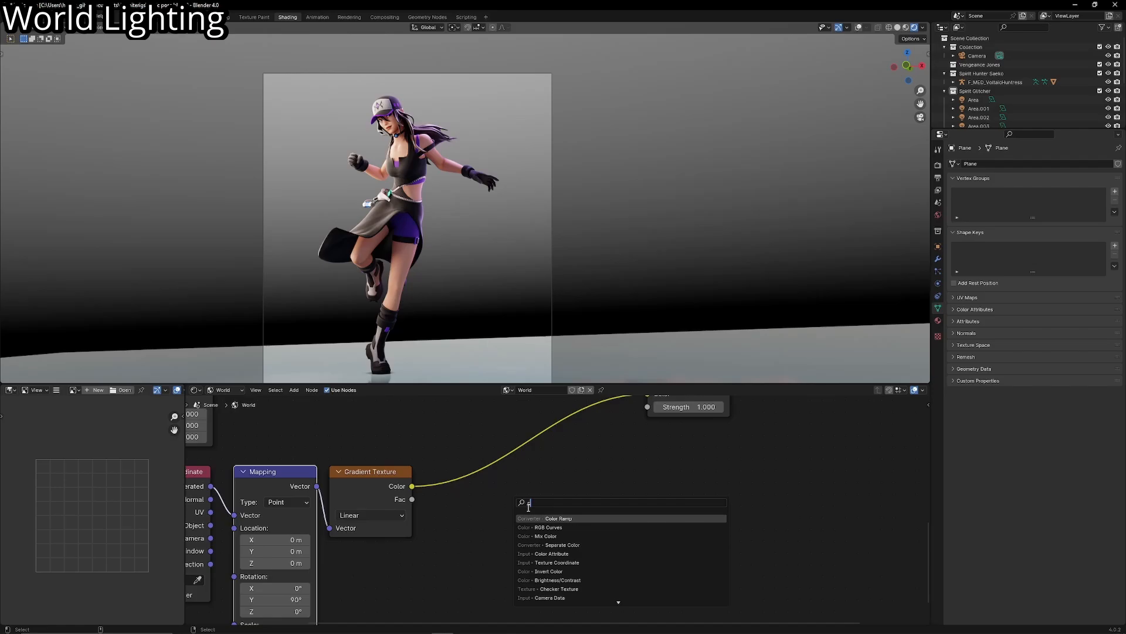
click(557, 518)
click(512, 467)
- Reverse the Color Ramp with white at the start and black at 0.205, and set its interpolation to B-Spline
mouse_move(466, 500)
mouse_down()
mouse_move(565, 499)
mouse_move(446, 491)
mouse_up()
mouse_move(591, 498)
mouse_down()
mouse_move(523, 496)
mouse_move(593, 499)
mouse_up()
drag(468, 499, 500, 499)
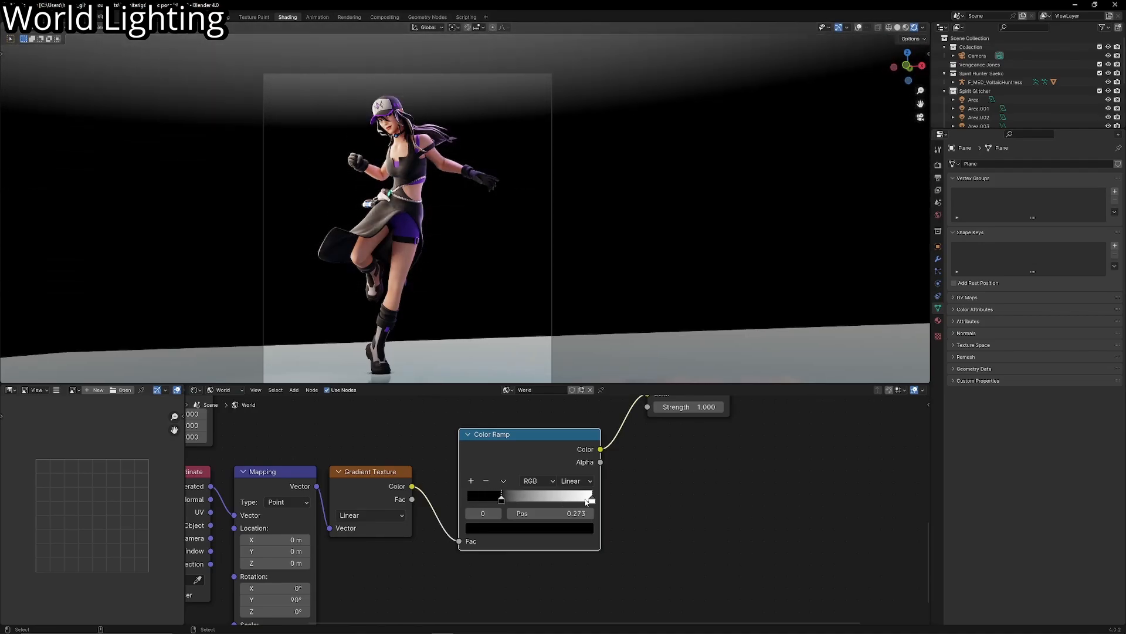
drag(591, 499, 492, 498)
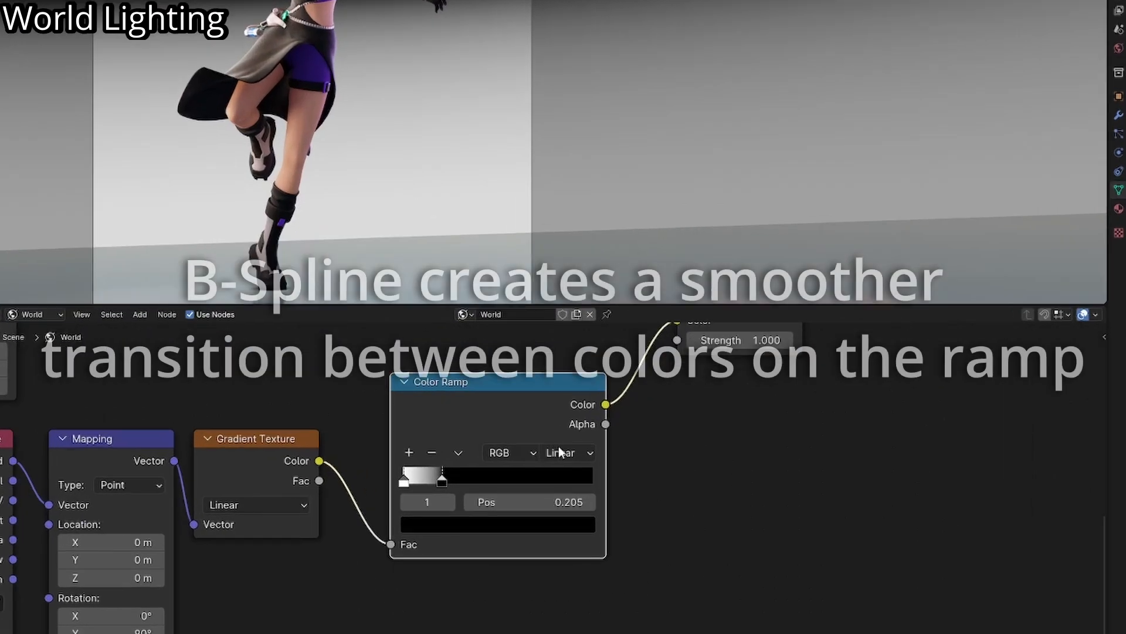
click(577, 481)
click(562, 548)
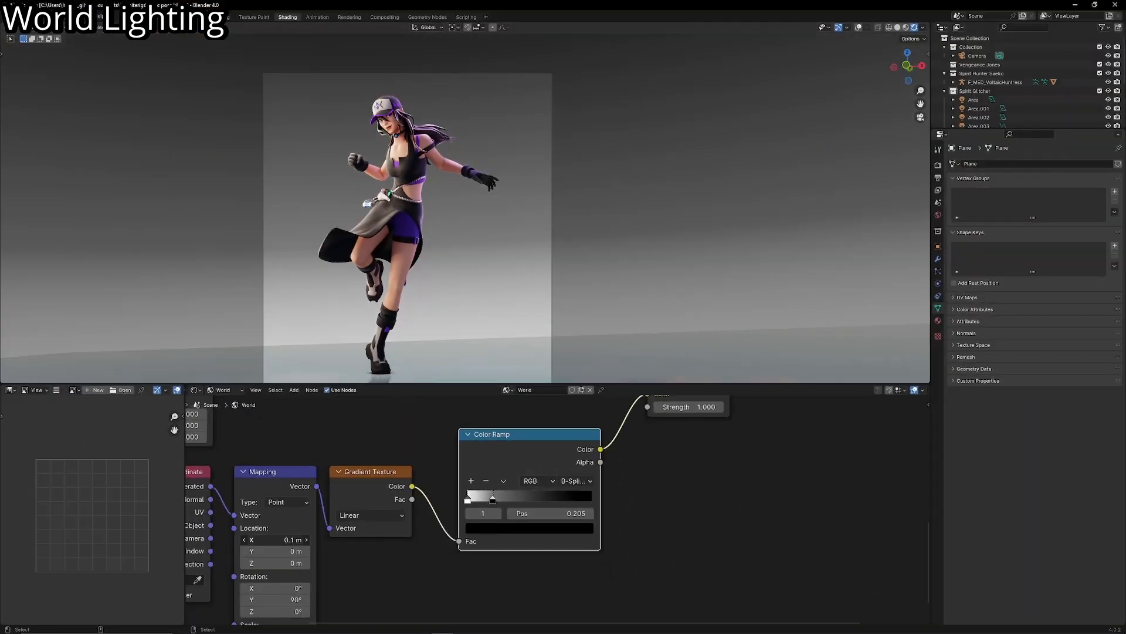
- Set the gradient Mapping's X location to 0.2 m and move the black ramp stop to about 0.29
click(306, 540)
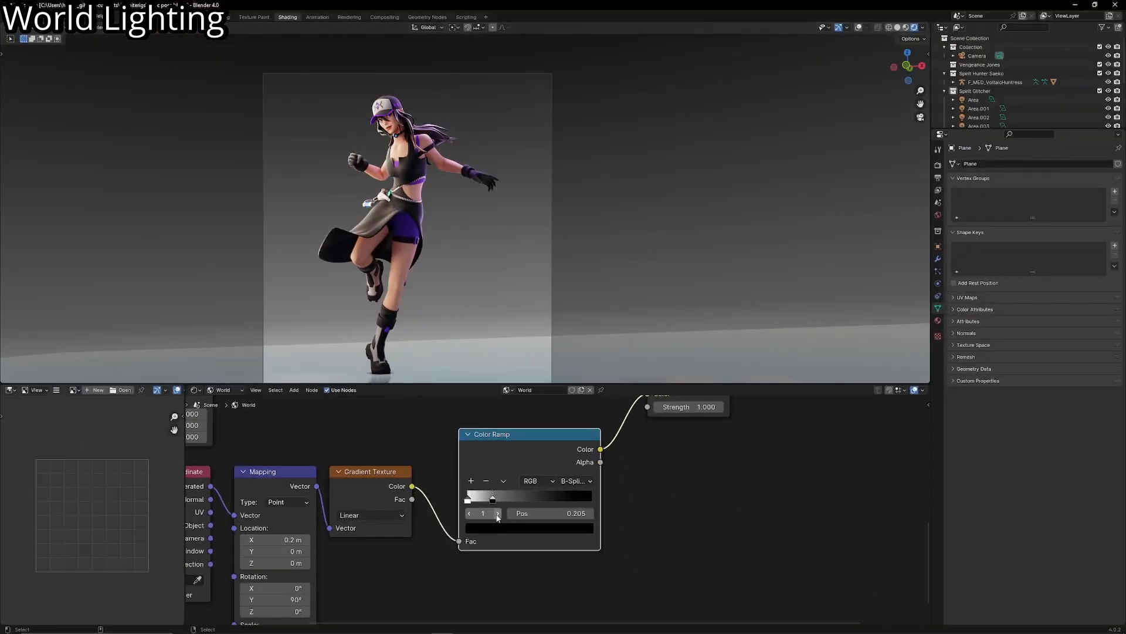
drag(493, 497, 504, 501)
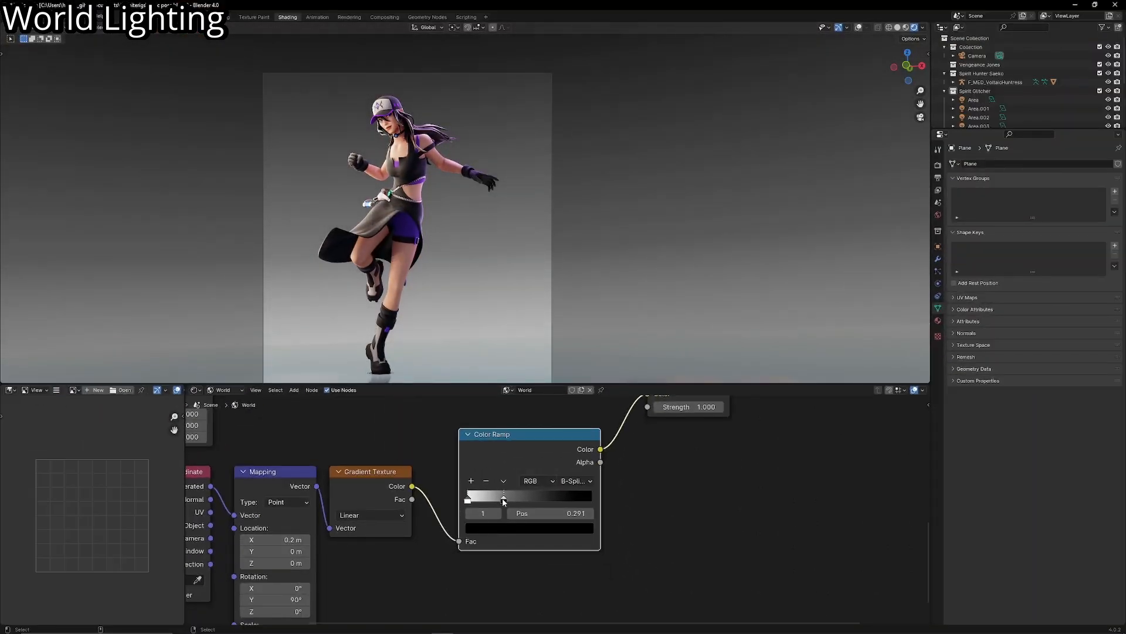
- Tint the ramp's white stop a pale warm pink and recolor the black stop medium blue
click(489, 528)
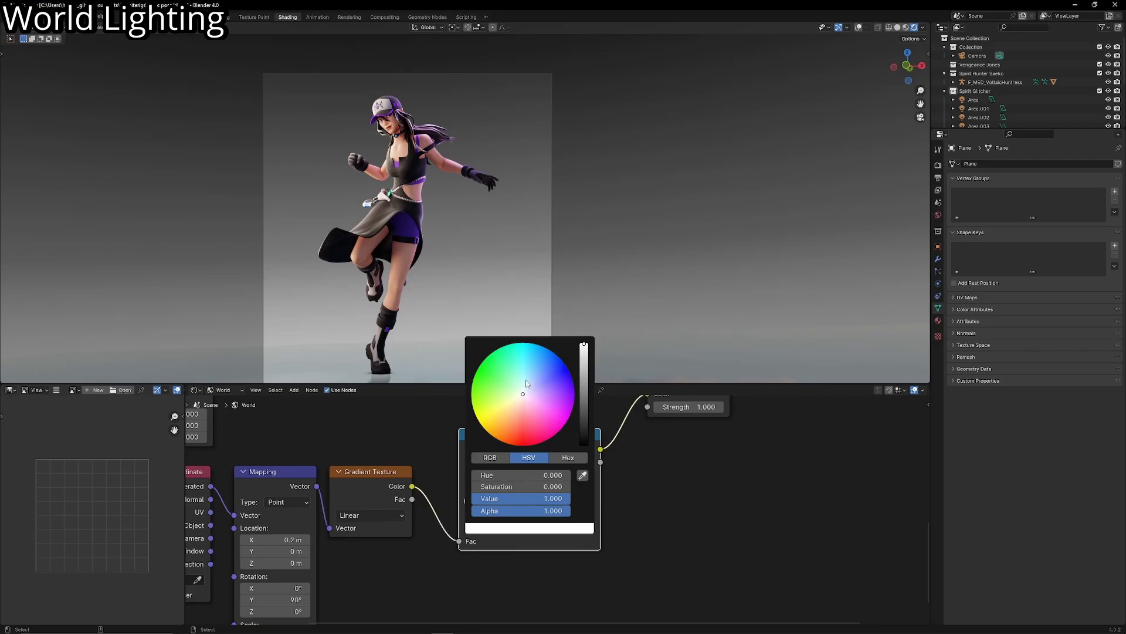
drag(522, 394, 584, 372)
click(511, 529)
click(535, 367)
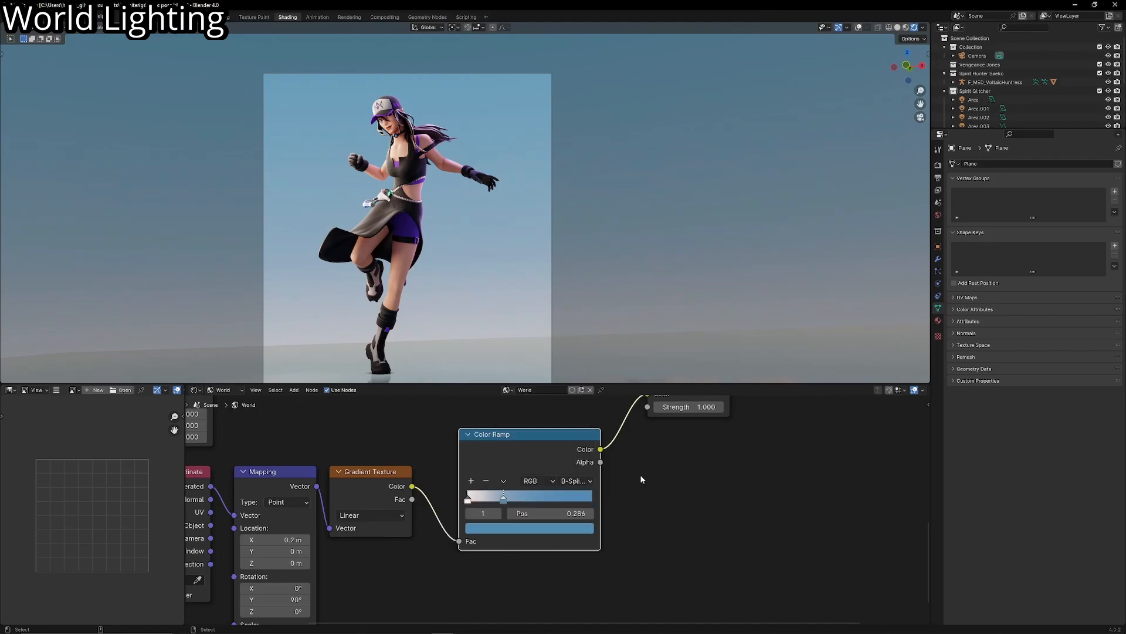
- Add a third ramp stop beyond the blue one and color it dark blue with hue 0.604, saturation 0.878 and value 0.213
click(471, 480)
drag(488, 498, 557, 495)
click(538, 368)
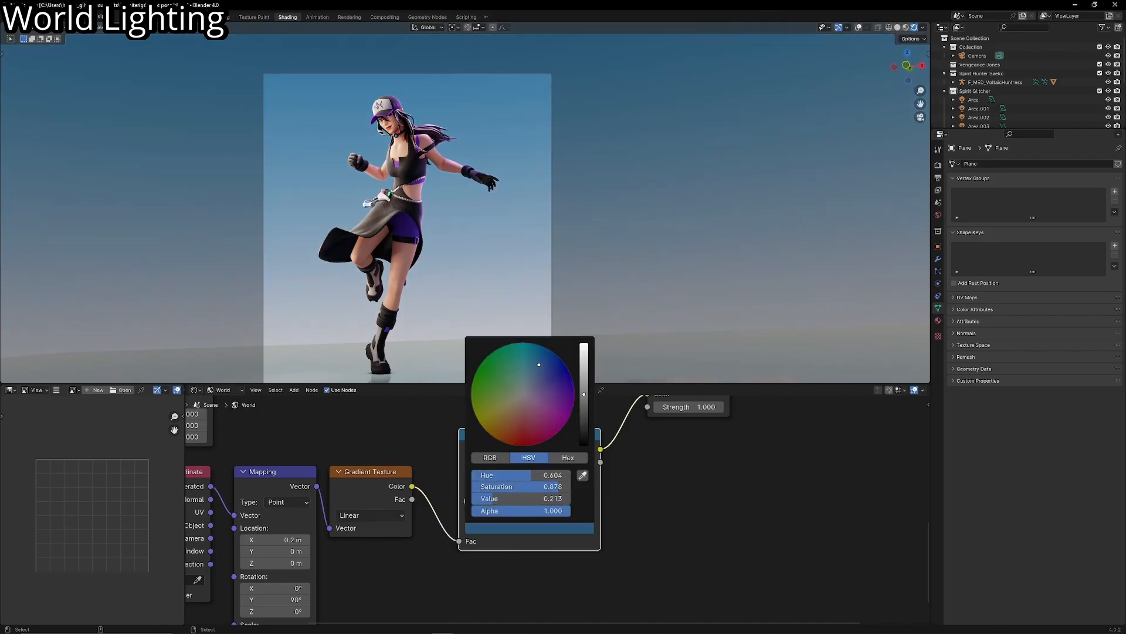
- Brighten the ramp's middle blue stop to a light sky blue at maximum value
click(504, 499)
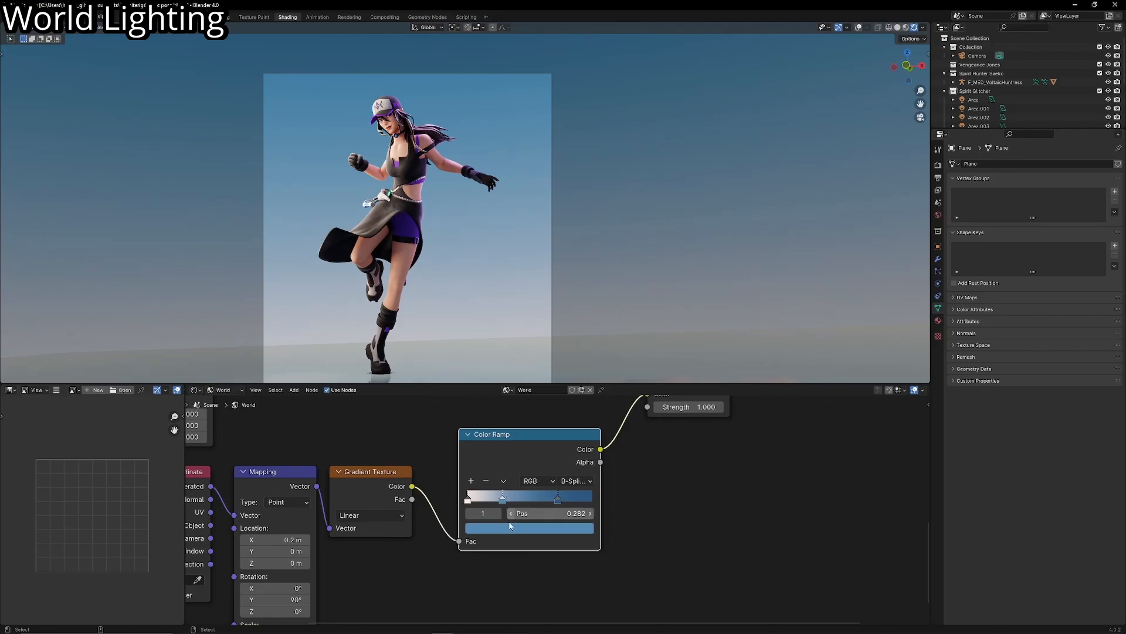
click(515, 524)
drag(581, 366, 584, 343)
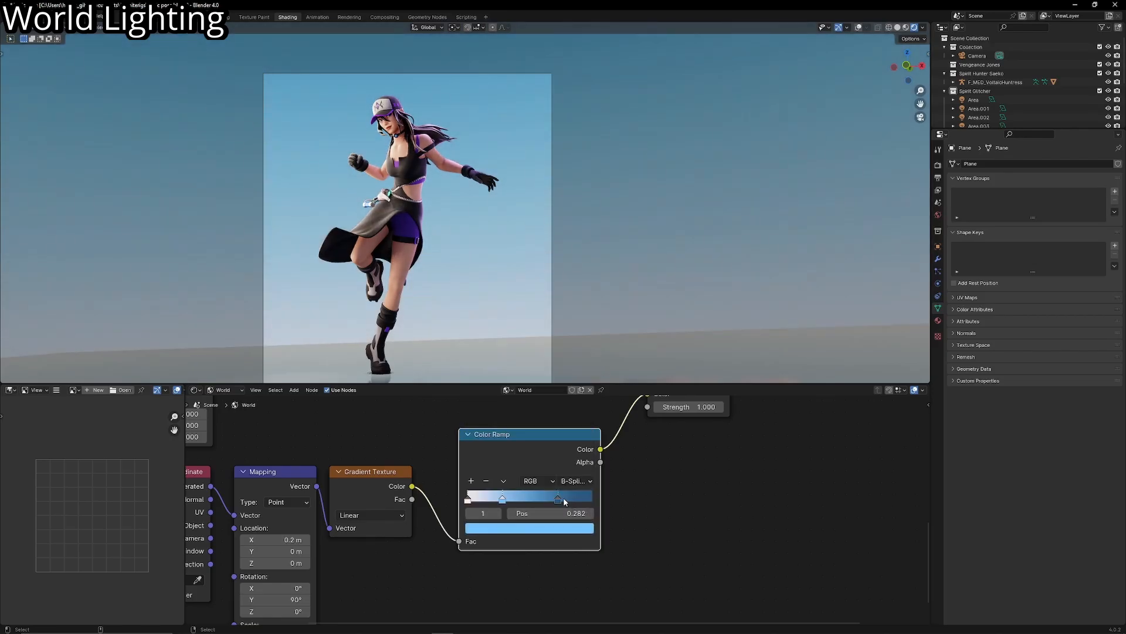
- Move the dark blue ramp stop to 0.520 and the pale first stop to about 0.06
scroll(502, 329, down, 4)
scroll(502, 328, up, 3)
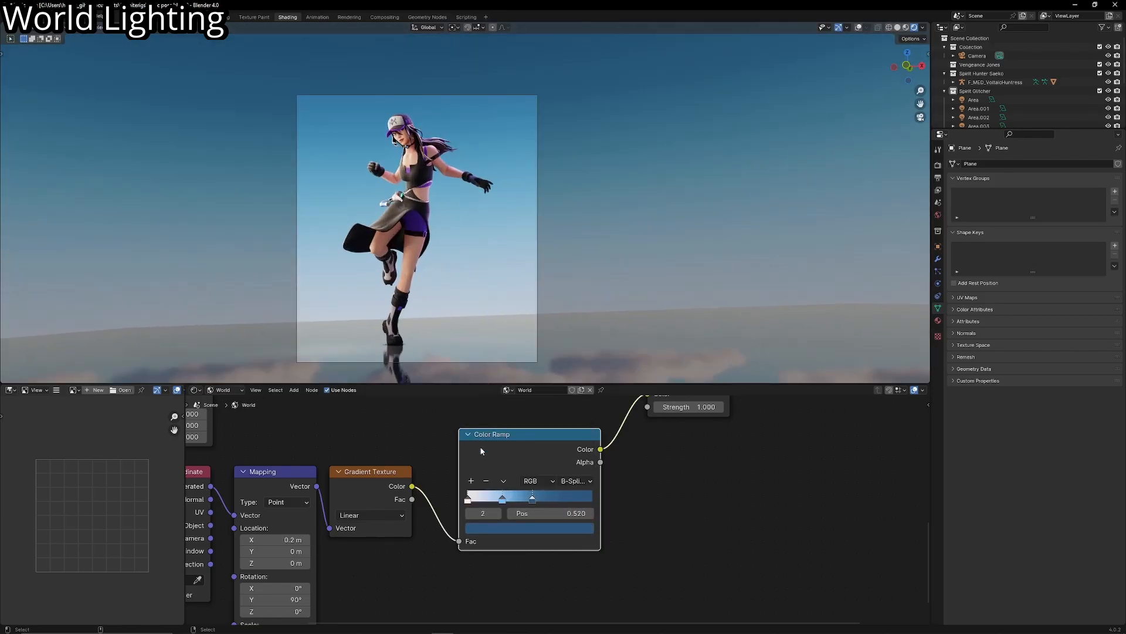
drag(468, 499, 486, 500)
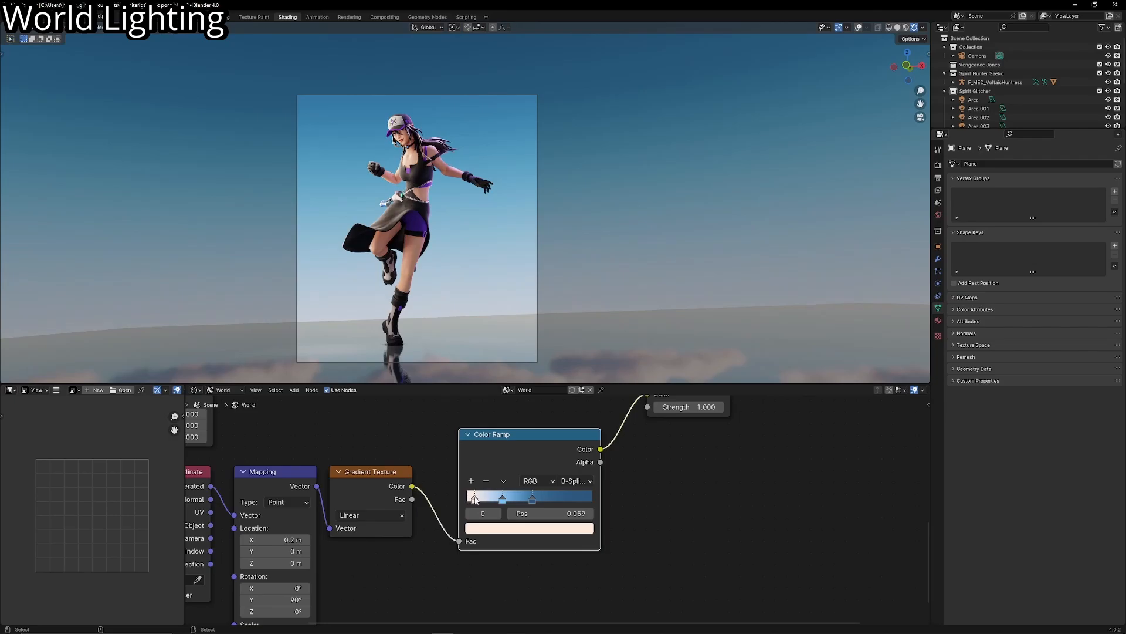
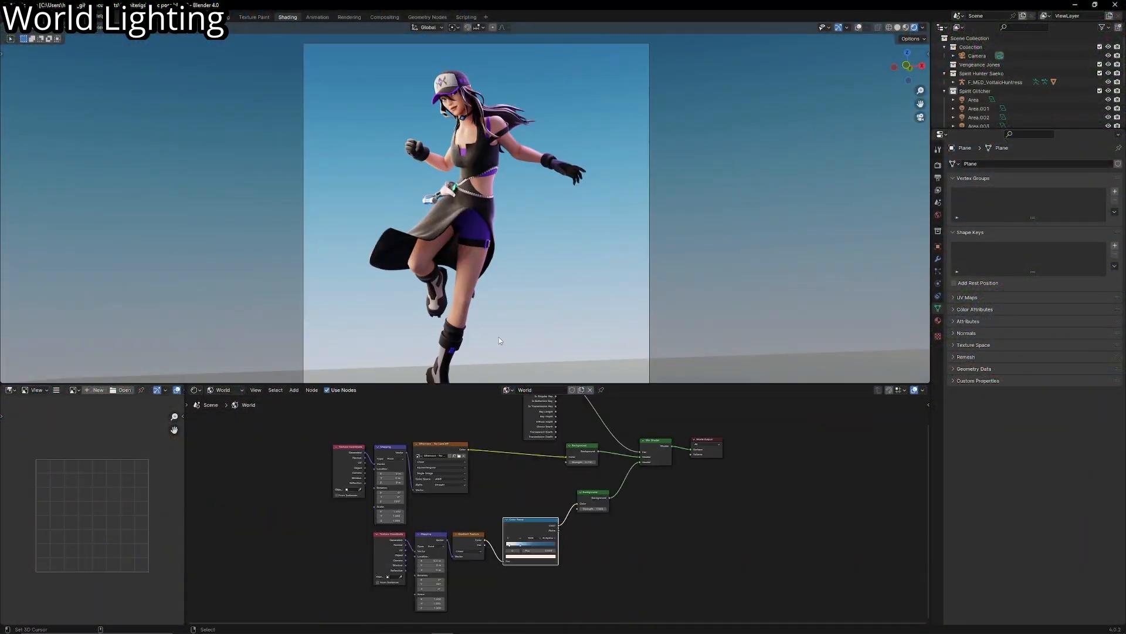
- Delete the gradient branch feeding the camera-visible background: its Texture Coordinate, Mapping, Gradient Texture and Color Ramp nodes
scroll(499, 340, down, 1)
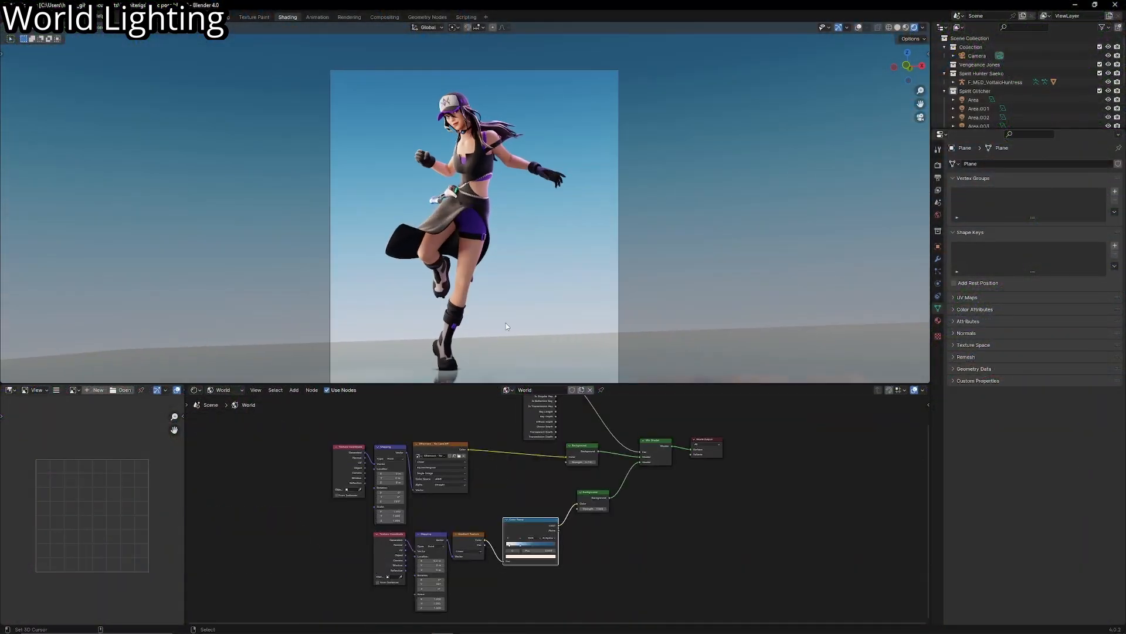
drag(366, 595, 522, 538)
key(x)
- Set the unlinked camera-visible Background node's color to a dark purple
scroll(531, 482, up, 5)
middle_drag(531, 482, 525, 506)
scroll(525, 510, up, 3)
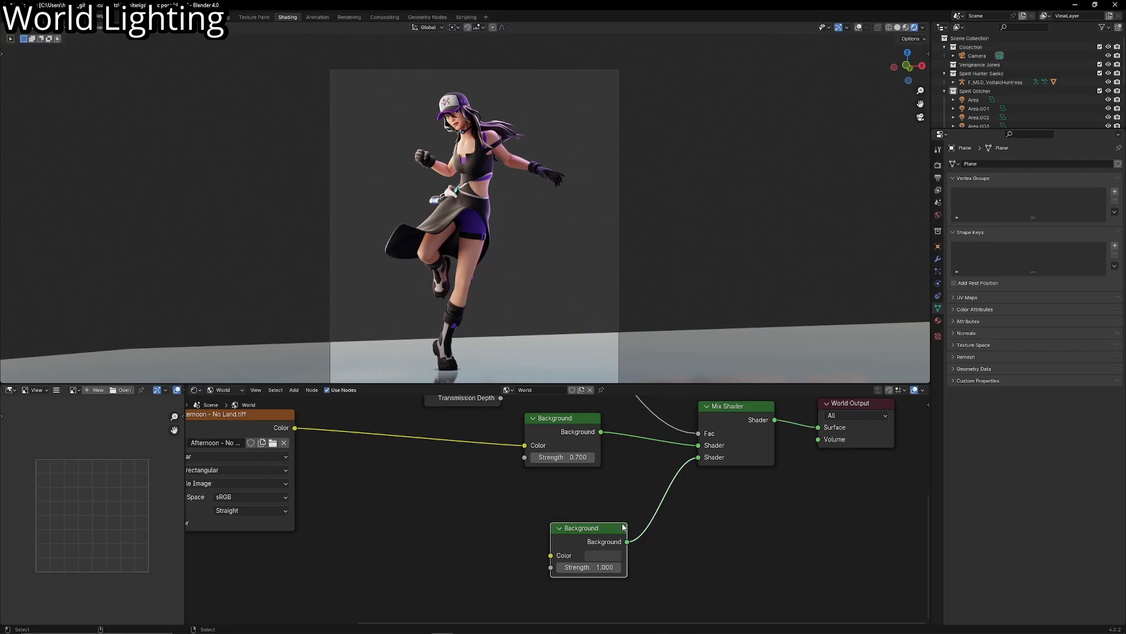
click(599, 553)
click(662, 434)
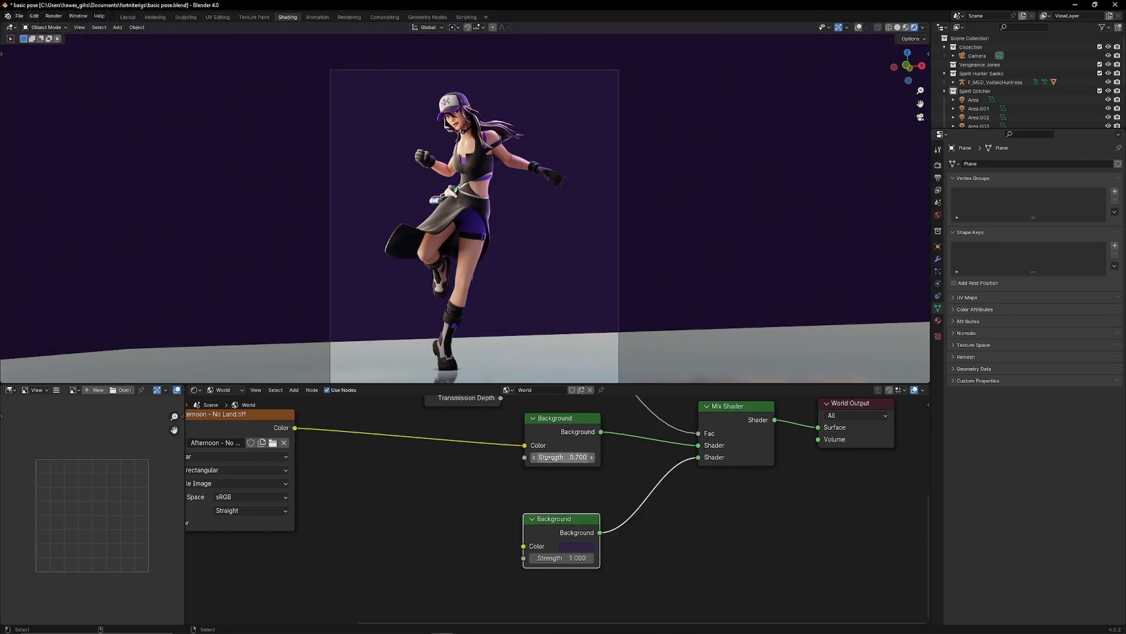
middle_drag(559, 499, 547, 530)
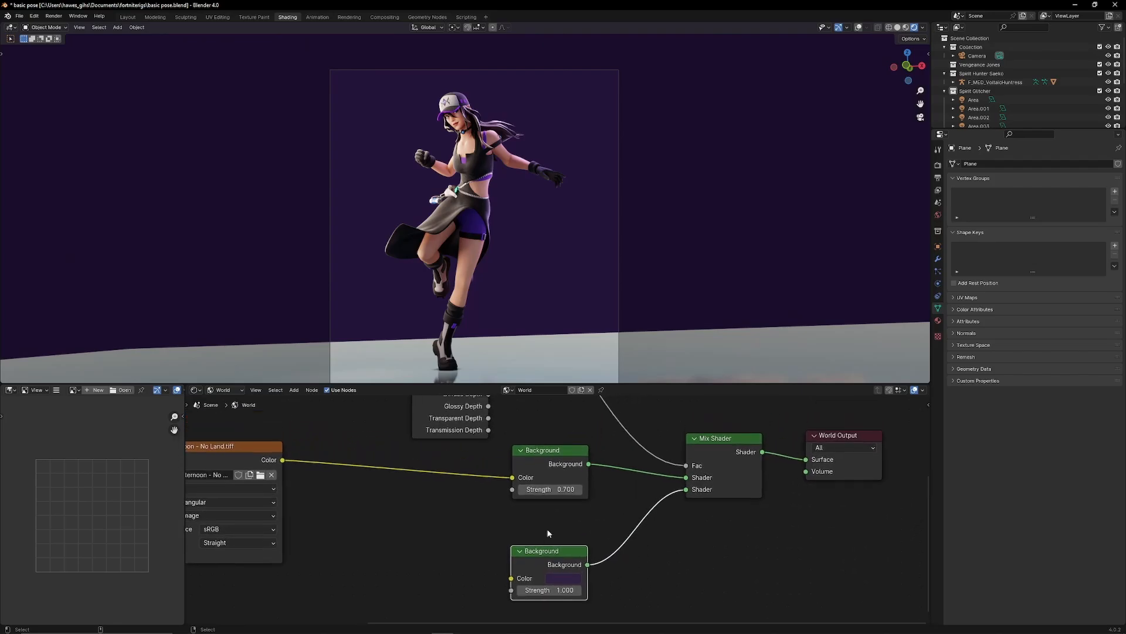
middle_drag(542, 342, 540, 361)
scroll(540, 360, down, 7)
key(r)
key(z)
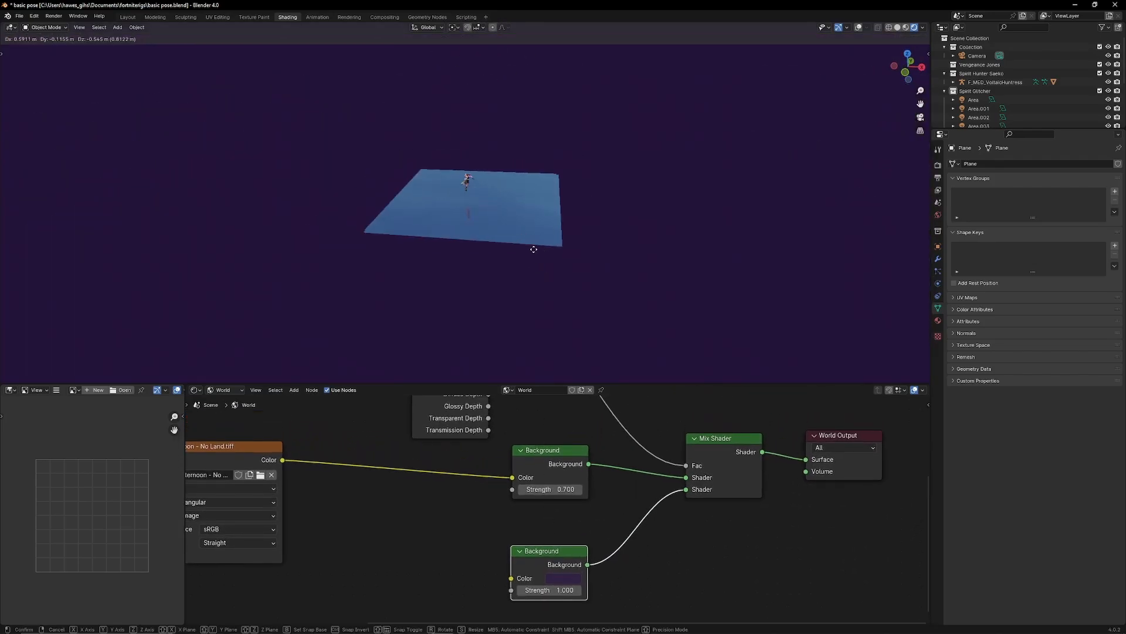
right_click(533, 249)
- Extrude the floor plane's edge behind the character straight up into a tall backdrop wall
middle_drag(835, 62, 633, 239)
key(Tab)
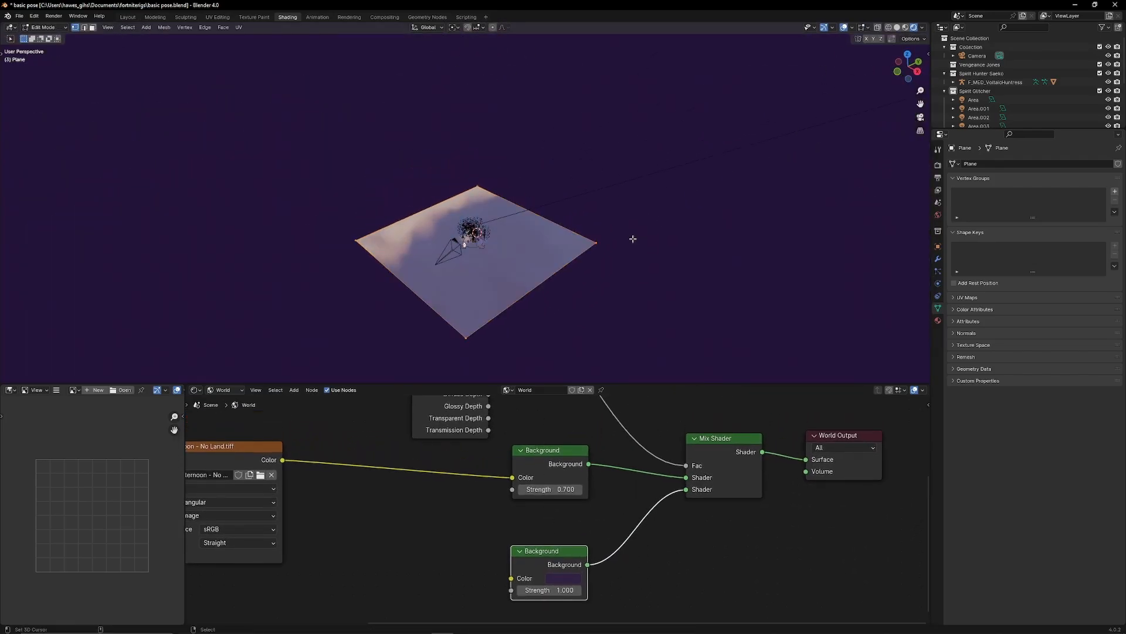
click(531, 224)
key(e)
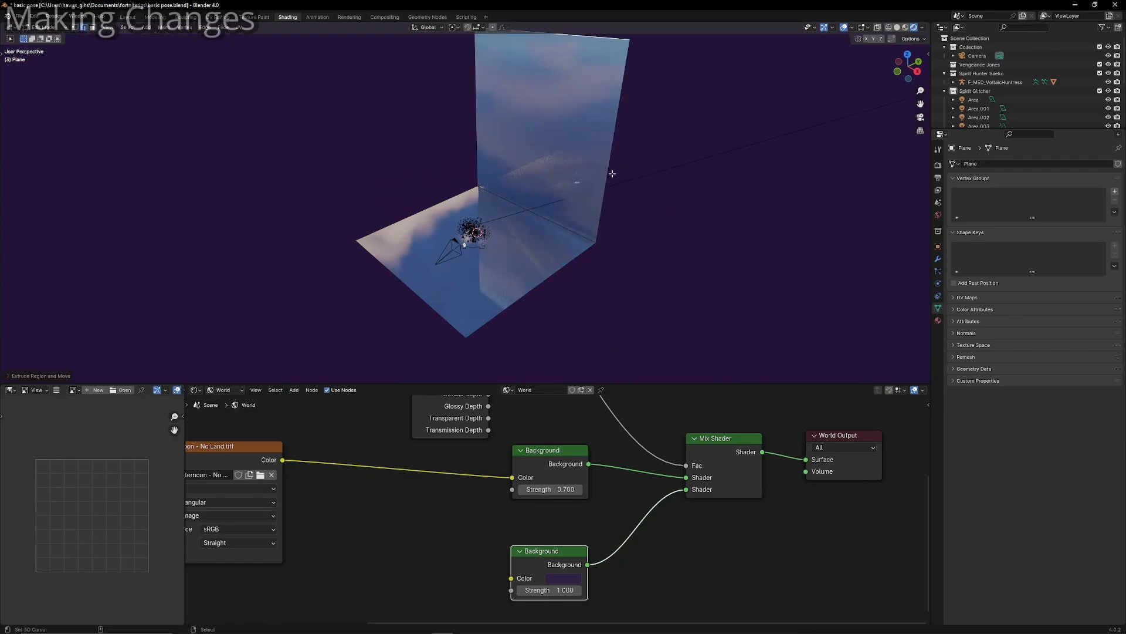
- Bevel the edge where the floor meets the wall with several segments to form a smooth curve
click(557, 225)
click(557, 225)
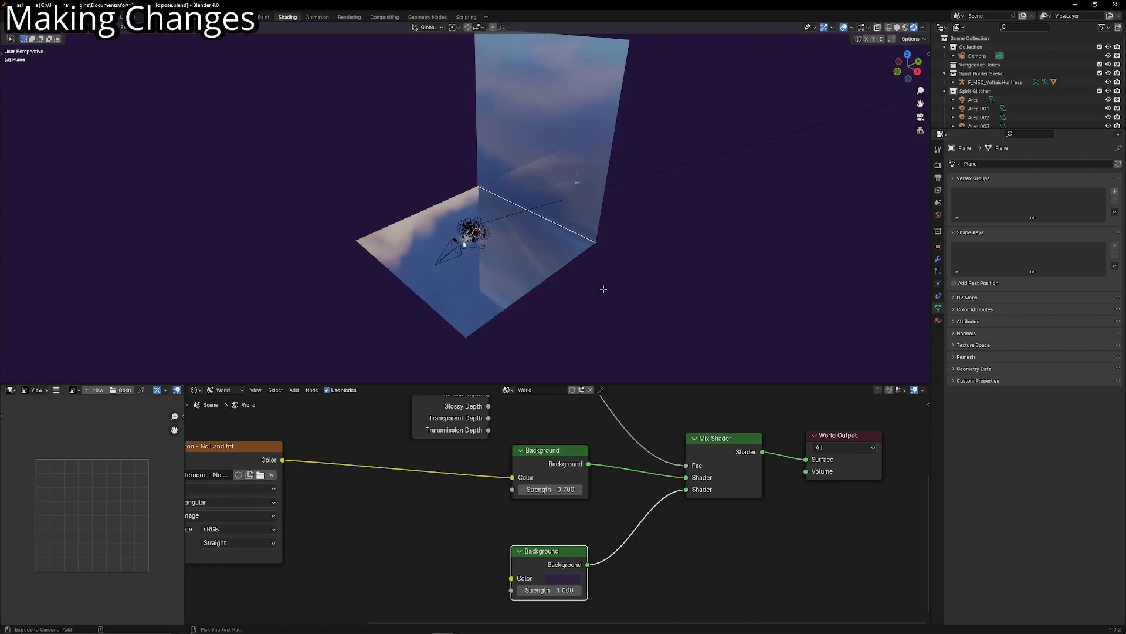
key(ctrl+b)
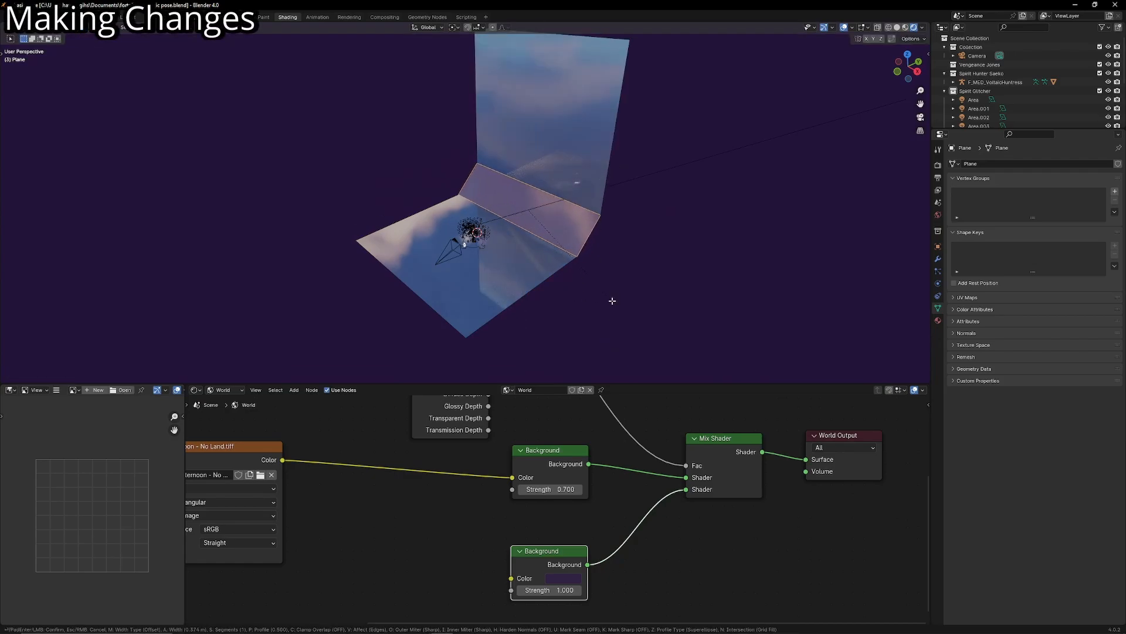
scroll(616, 302, up, 9)
click(626, 304)
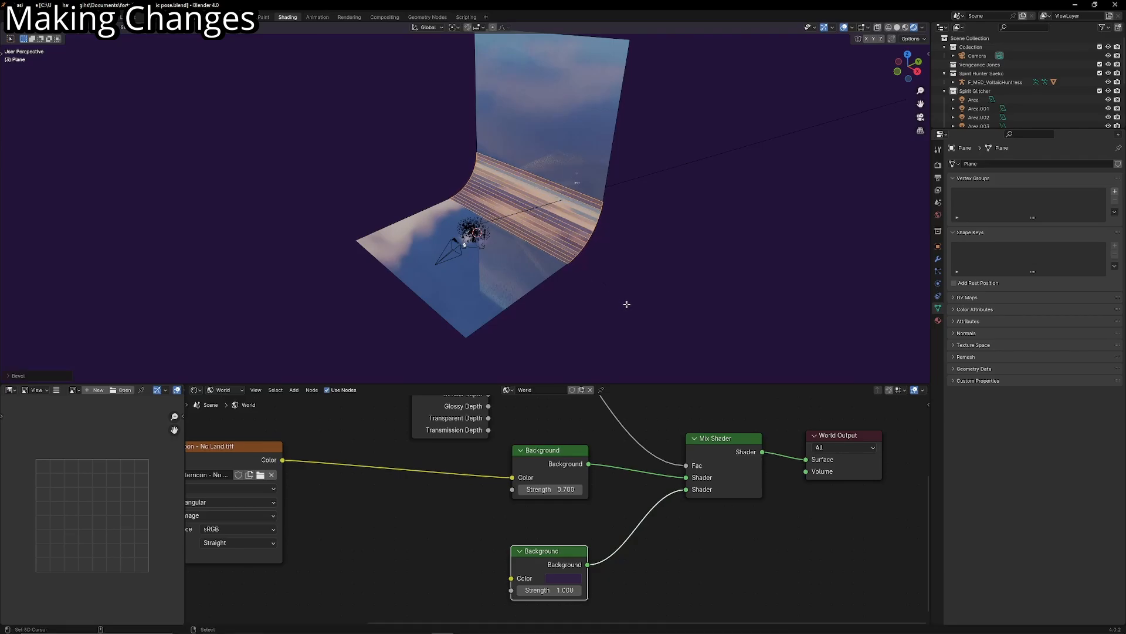
- Leave mesh editing and shade the curved backdrop smooth
middle_drag(595, 304, 468, 382)
key(Tab)
right_click(584, 290)
click(597, 306)
- Make the backdrop's object material matte with Metallic 0.000 and Roughness 1.000
click(234, 391)
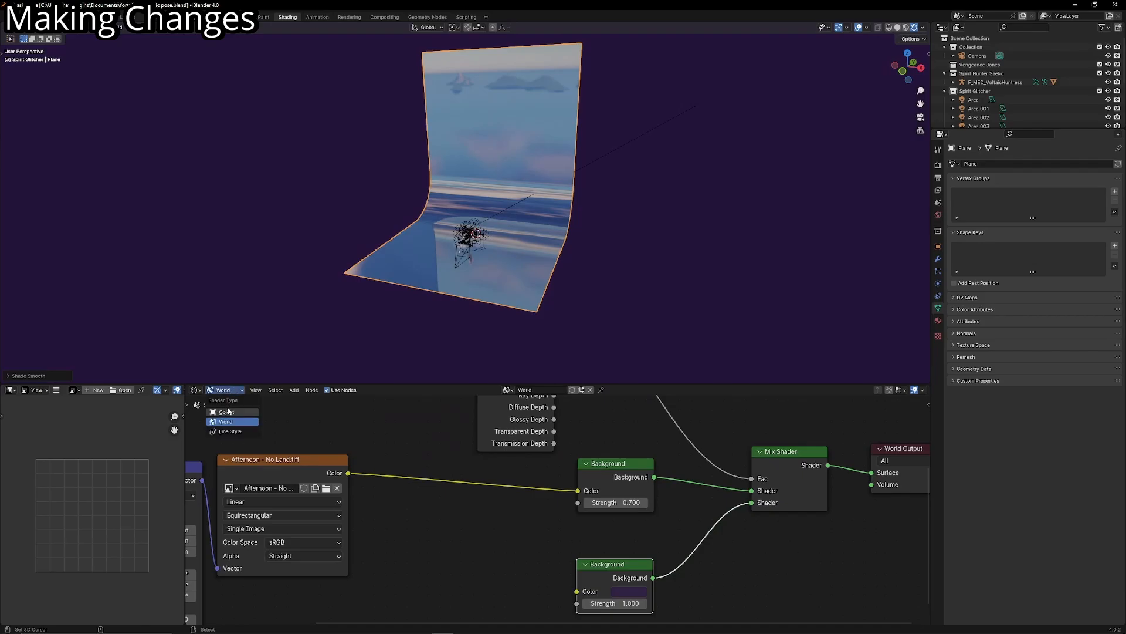
click(223, 403)
middle_drag(563, 487, 538, 504)
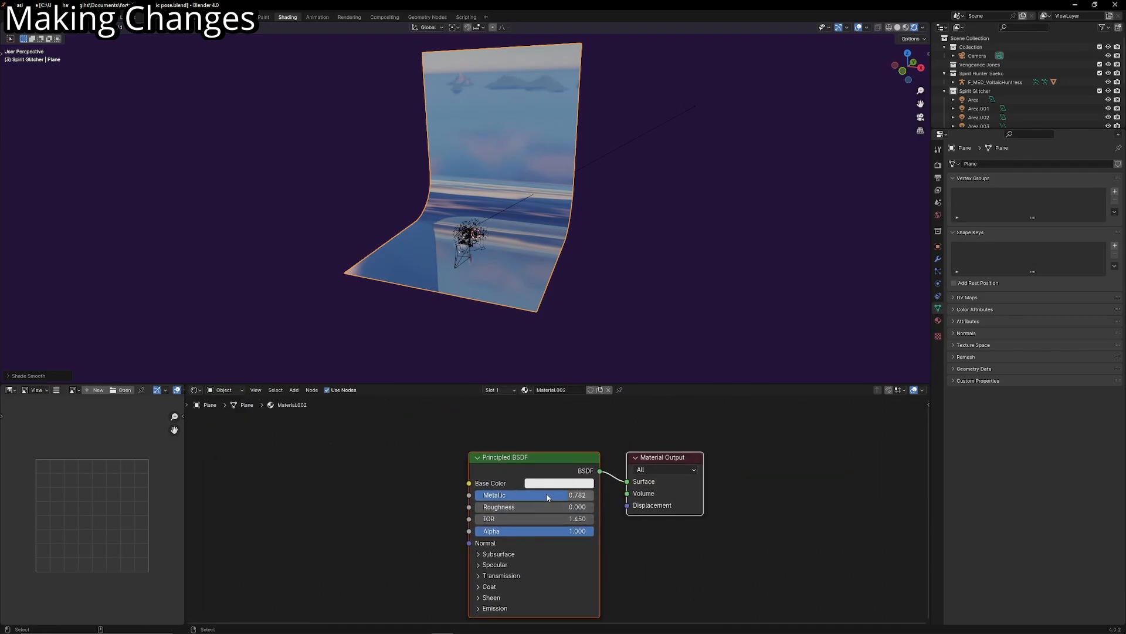
key(ctrl+z)
click(485, 566)
middle_drag(568, 577, 601, 483)
middle_drag(580, 537, 583, 560)
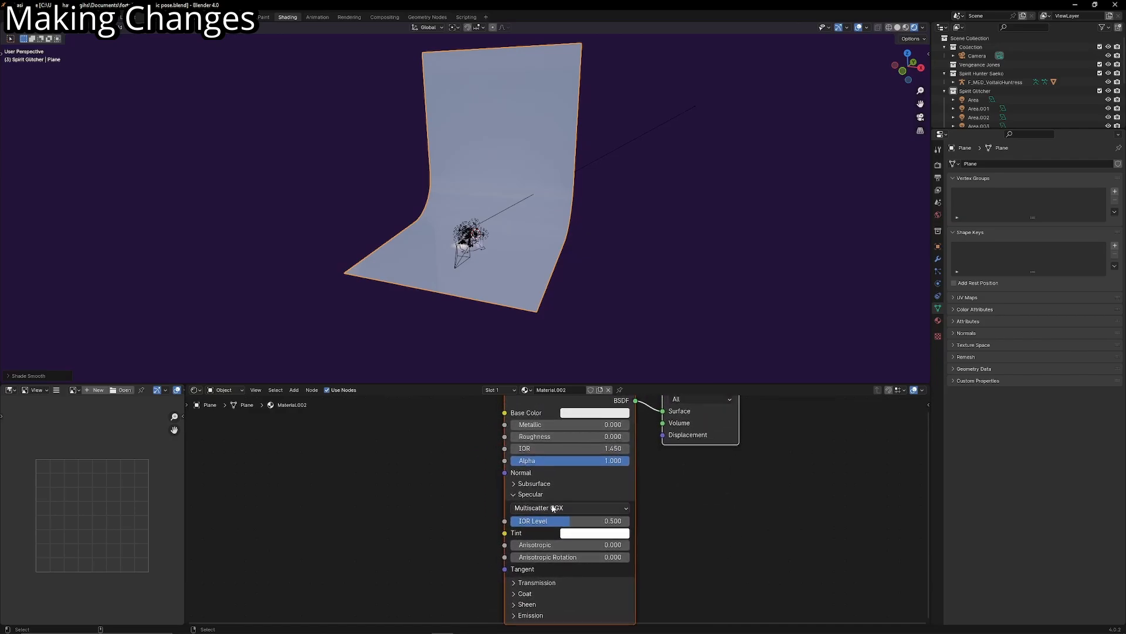
click(513, 497)
middle_drag(566, 442, 540, 492)
drag(541, 492, 659, 492)
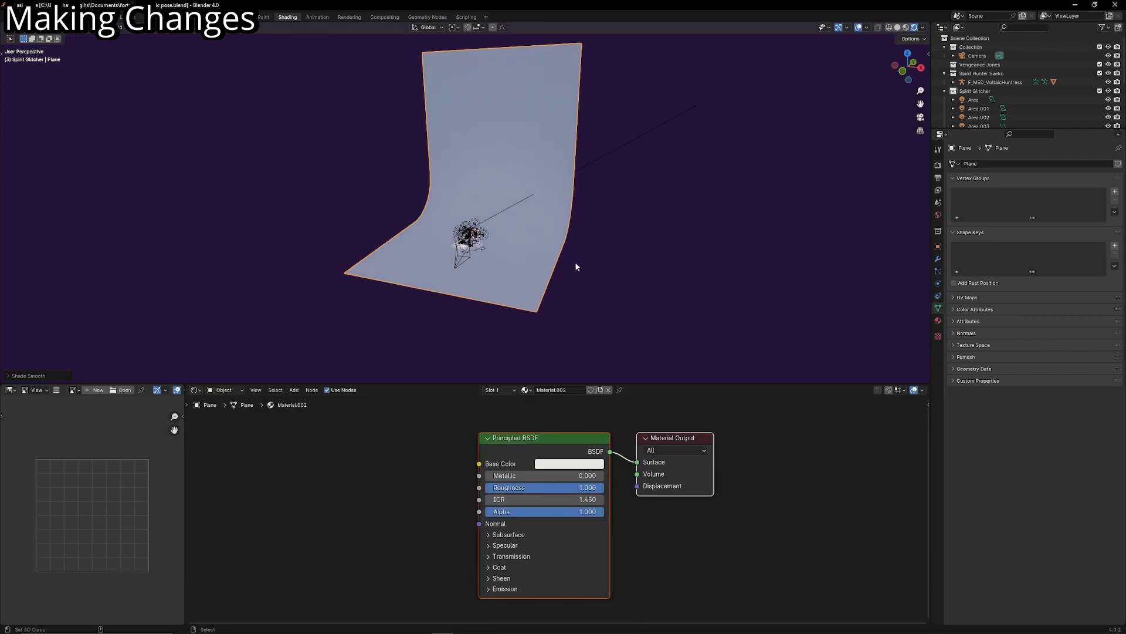
- Return to the camera view and darken the backdrop material's base color
key(KP_0)
click(576, 463)
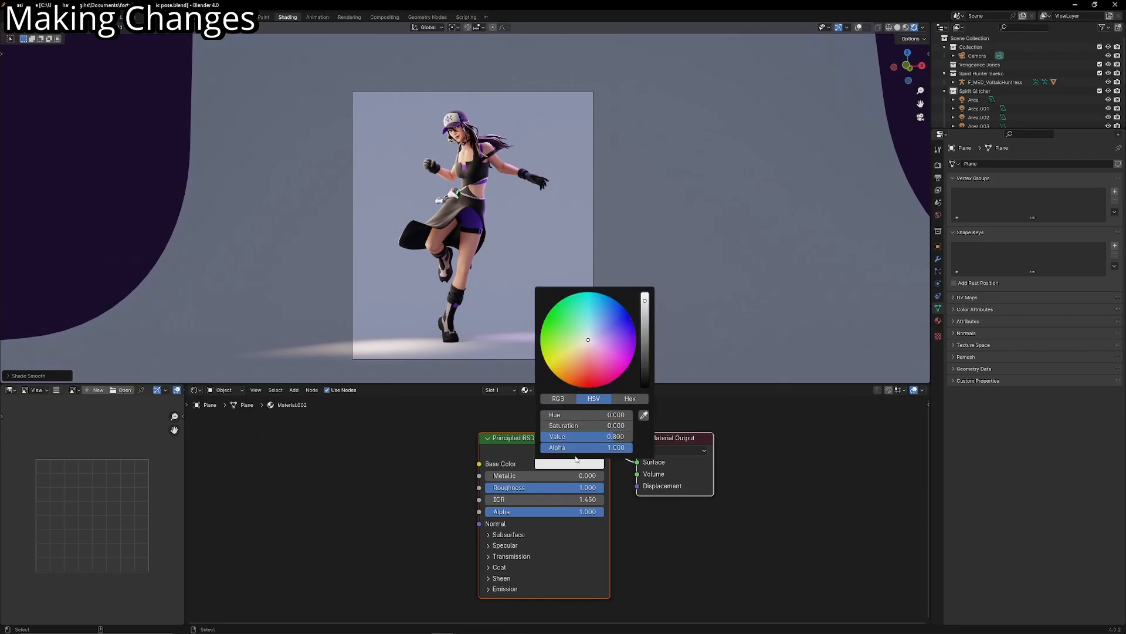
drag(645, 301, 604, 343)
shift+middle_drag(561, 164, 553, 169)
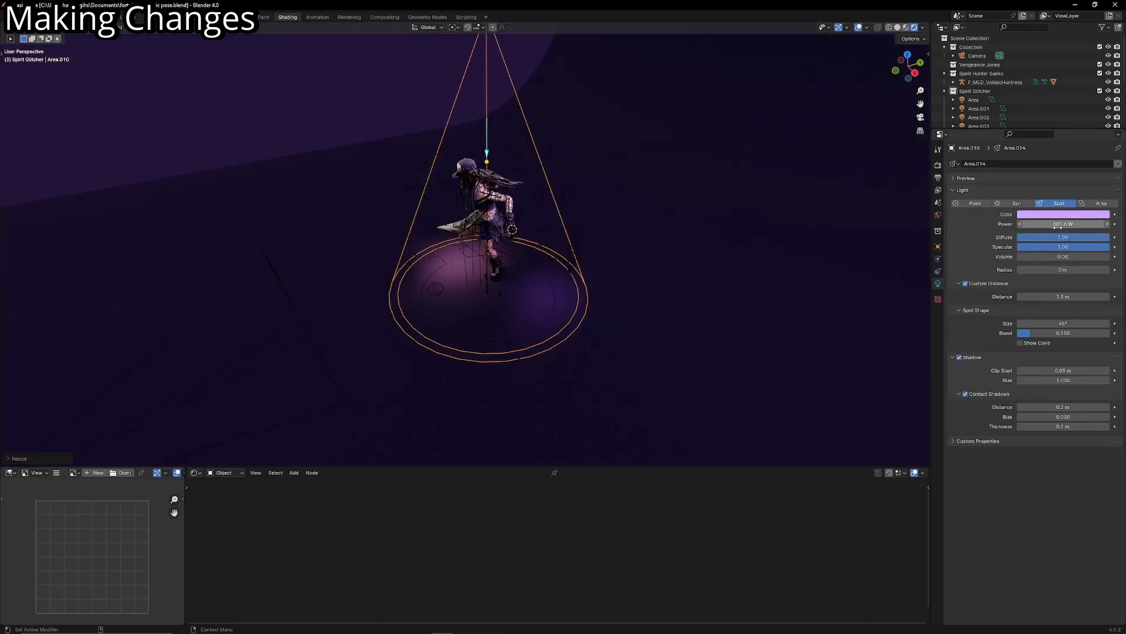
- Disable the overhead purple spotlight's custom distance and set its blend to 1.000
middle_drag(634, 267, 701, 262)
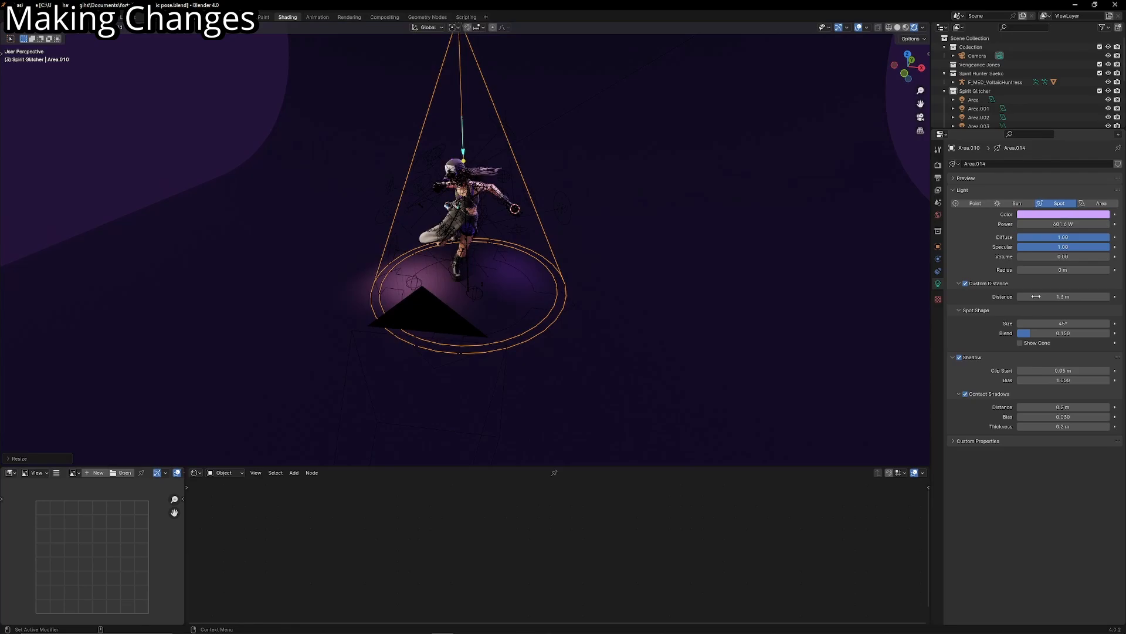
click(966, 284)
key(KP_0)
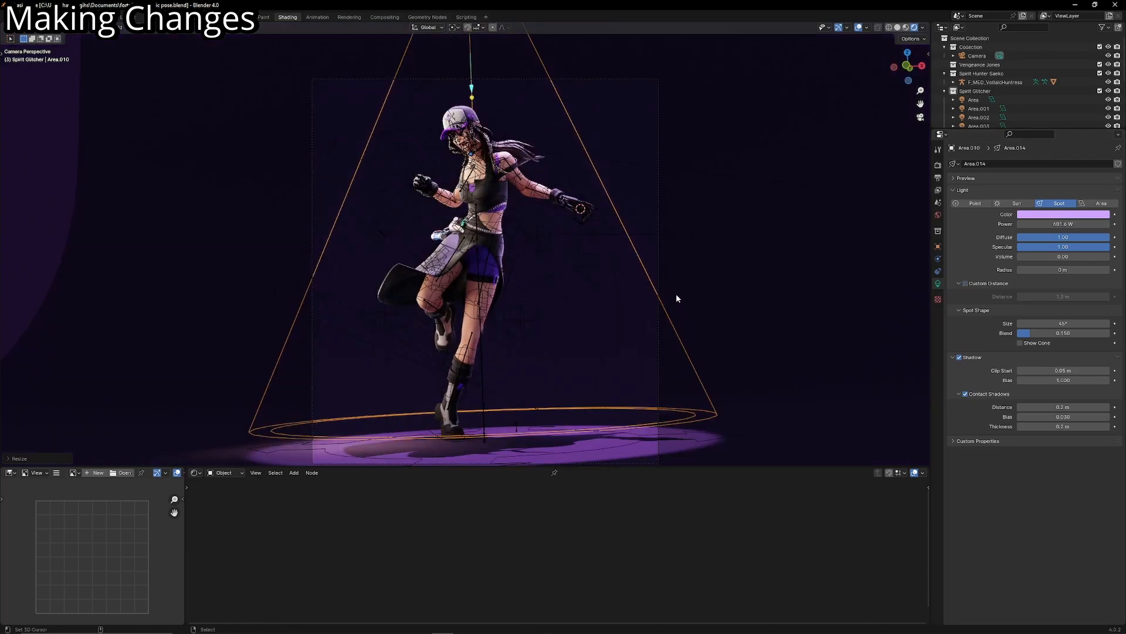
drag(1032, 336, 1108, 337)
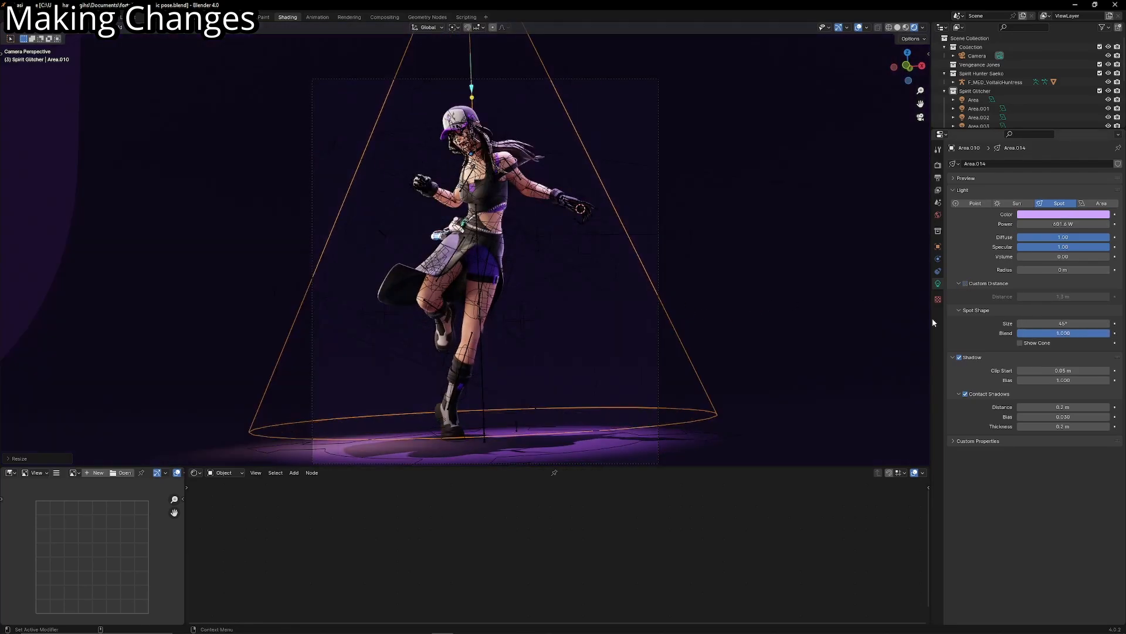
click(864, 27)
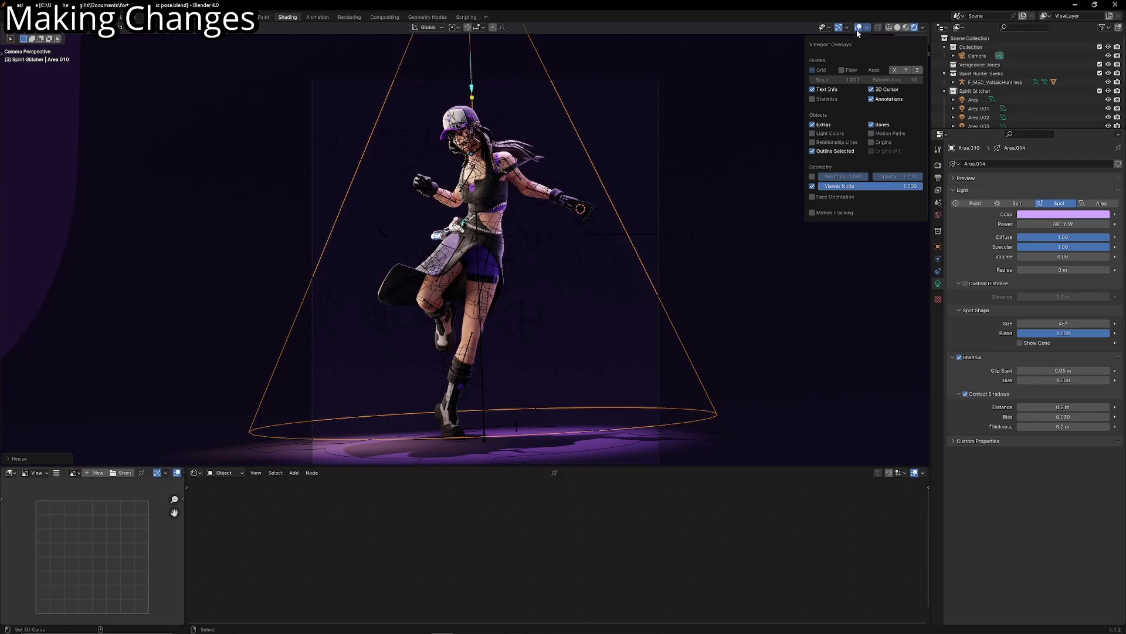
click(854, 29)
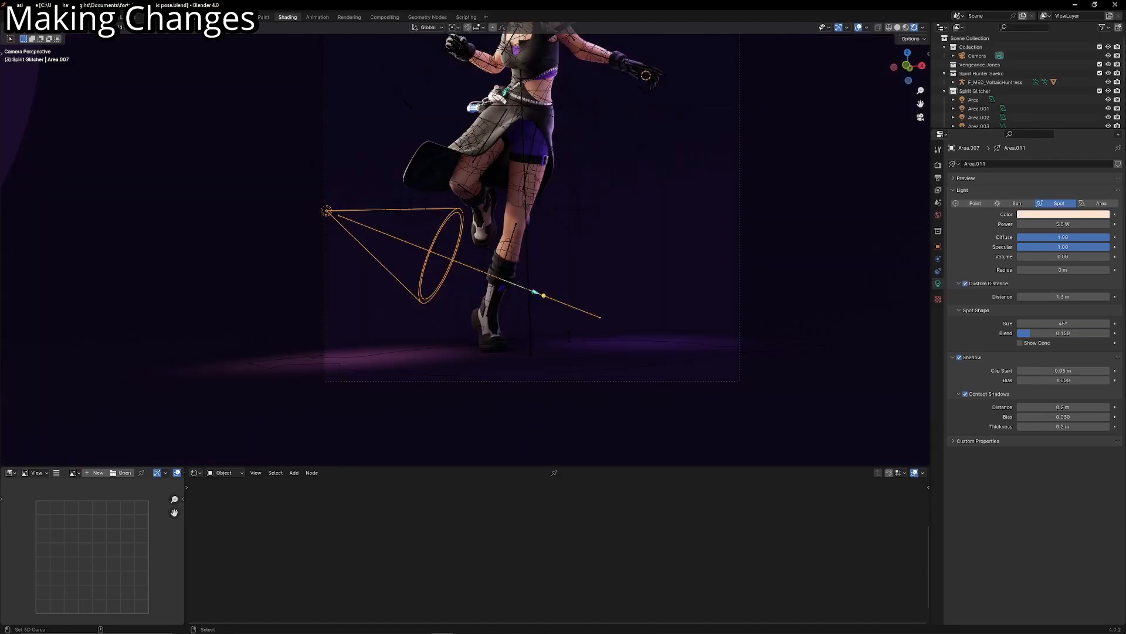
- Try scaling the warm spotlight beside the legs along X and converting it to an area light
key(s)
key(x)
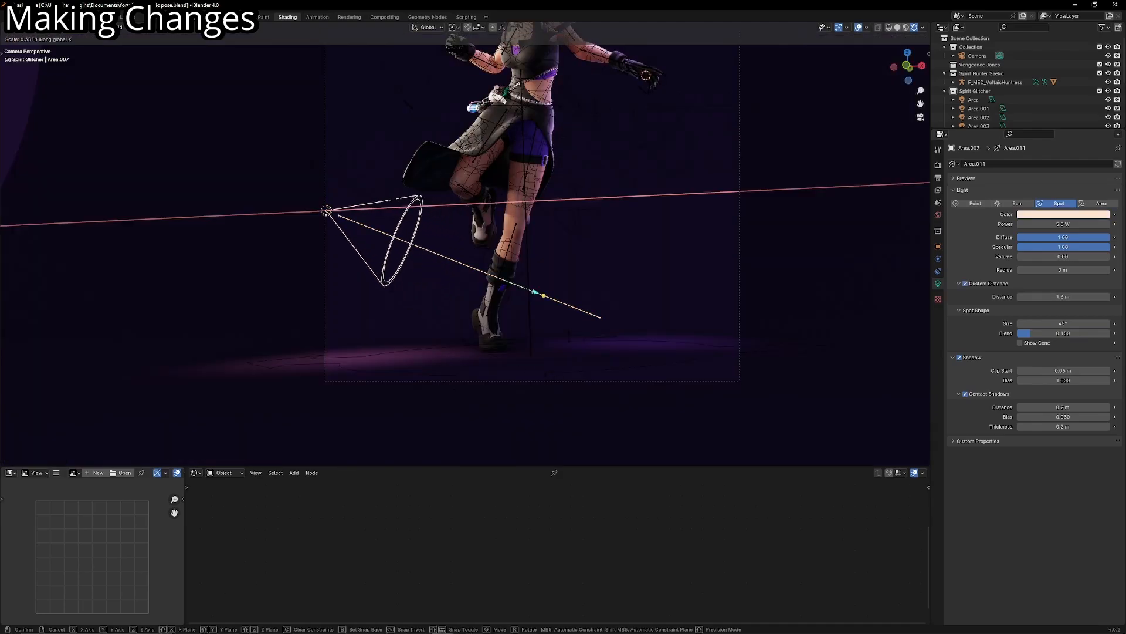
click(426, 278)
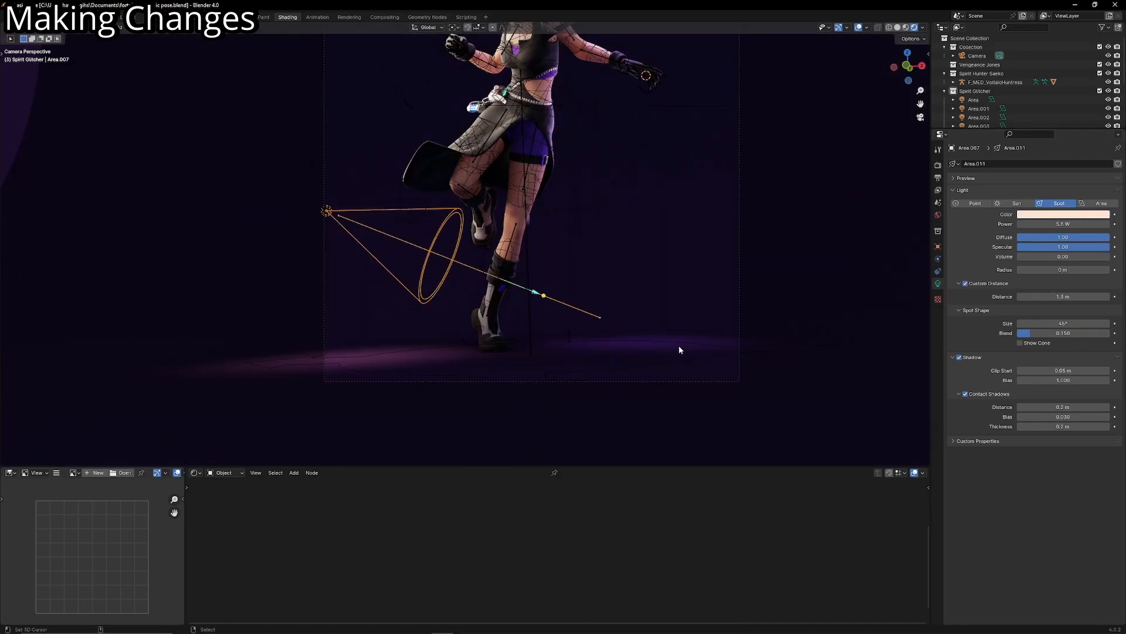
click(1083, 204)
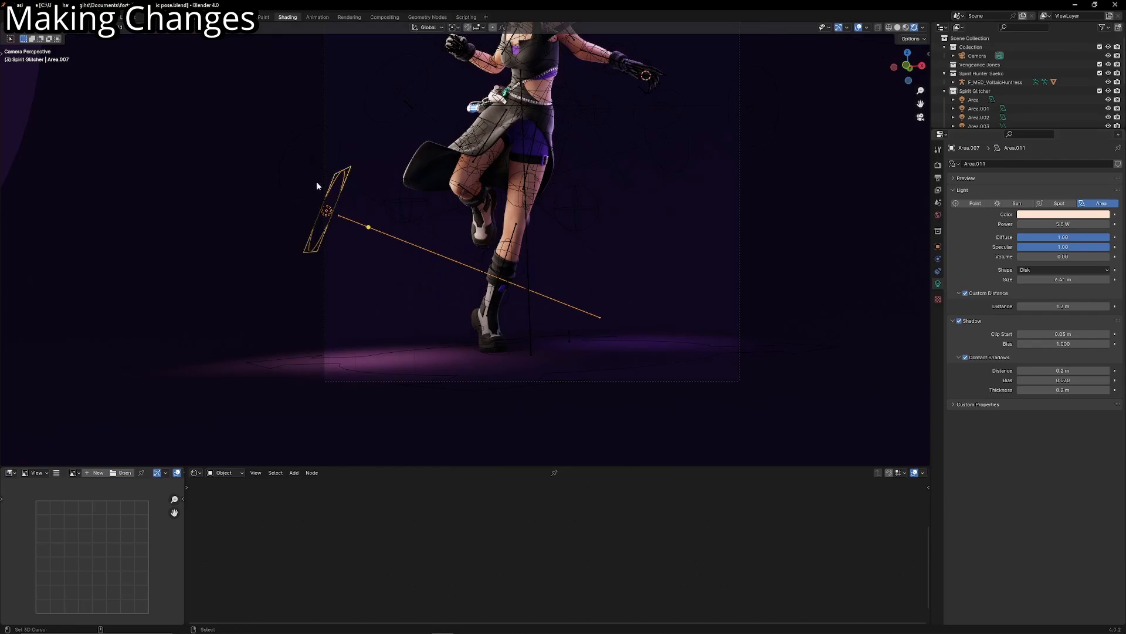
- Set the power of the disk area light just above the warm leg light to 0 W
click(307, 163)
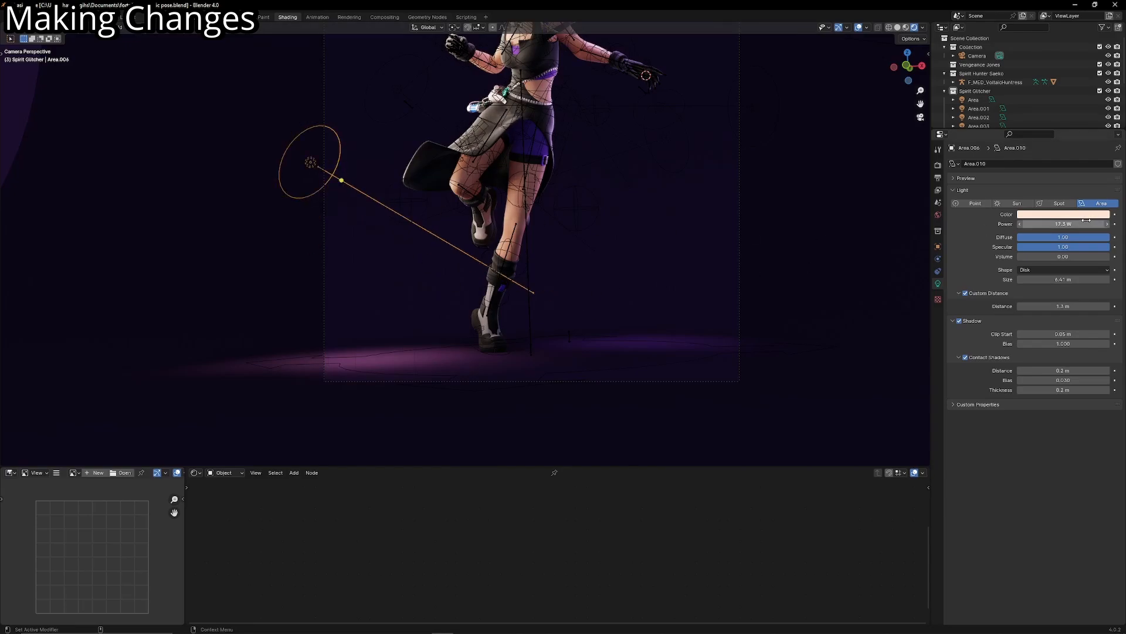
text(0)
key(Return)
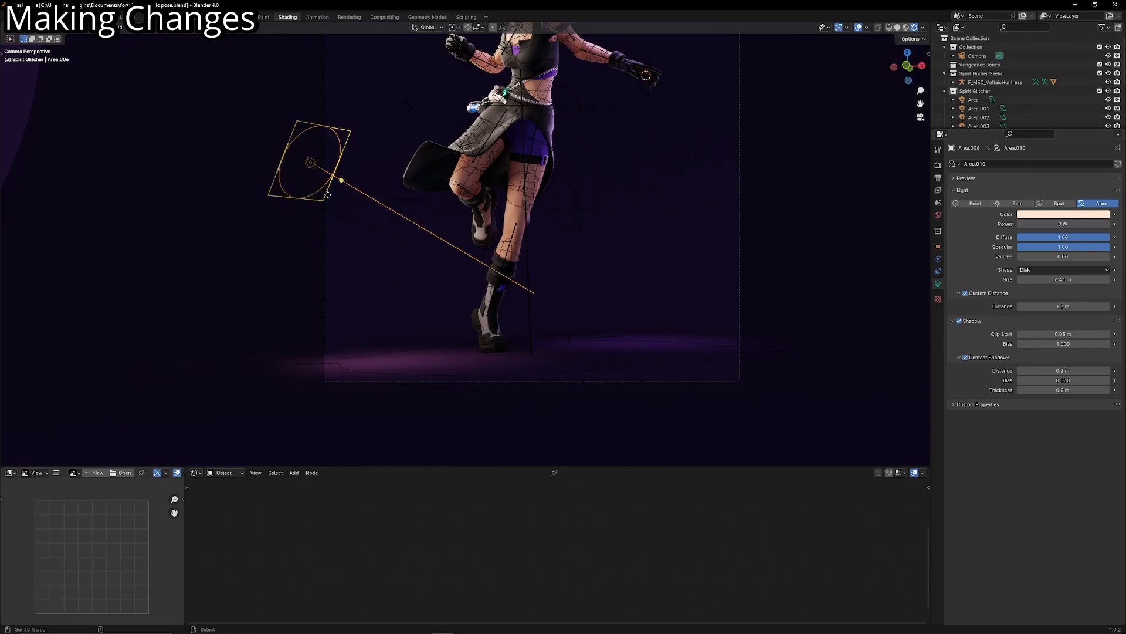
- Select the warm light beside the legs, view it from closer angles and change its type to Spot
click(319, 222)
middle_drag(372, 305, 399, 360)
key(shift+grave)
key(w)
click(400, 361)
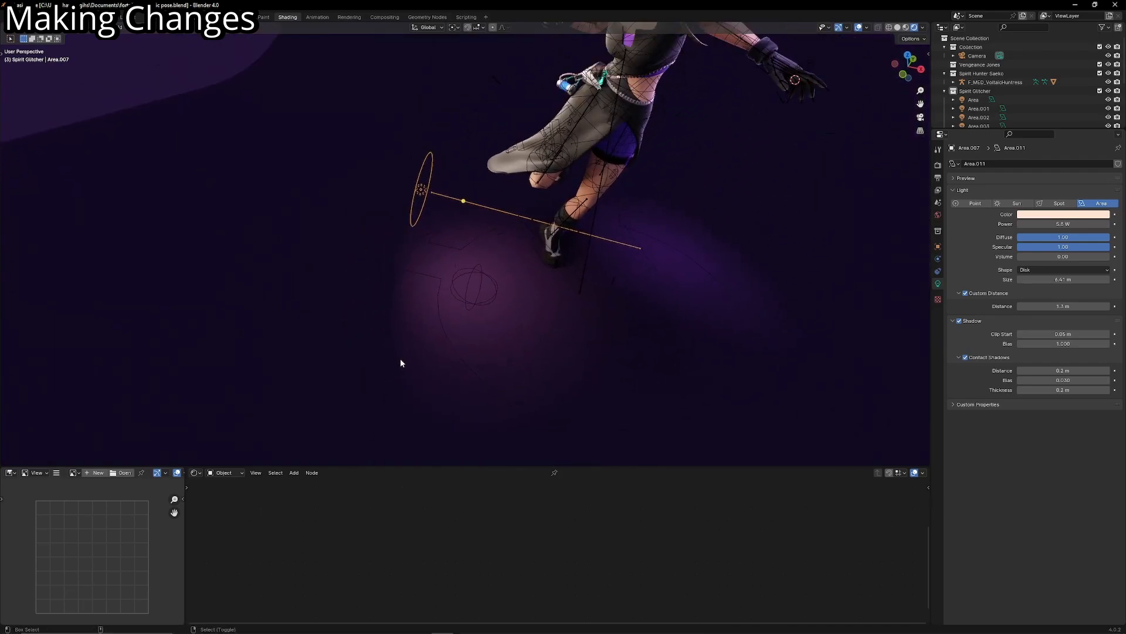
key(shift+grave)
key(w)
key(q)
click(400, 361)
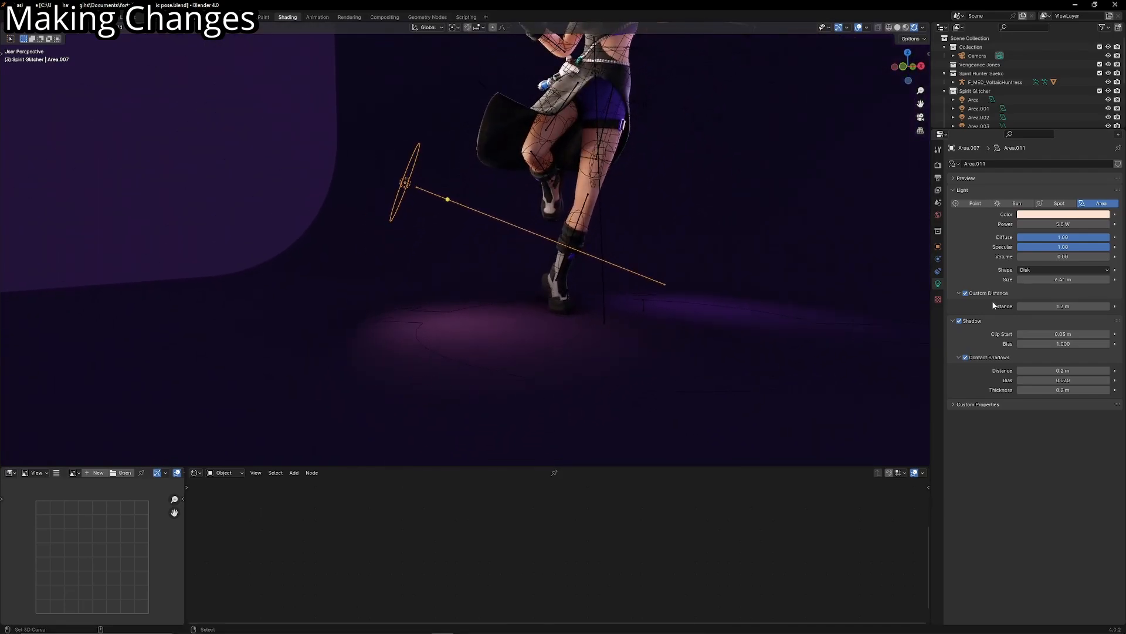
click(1059, 203)
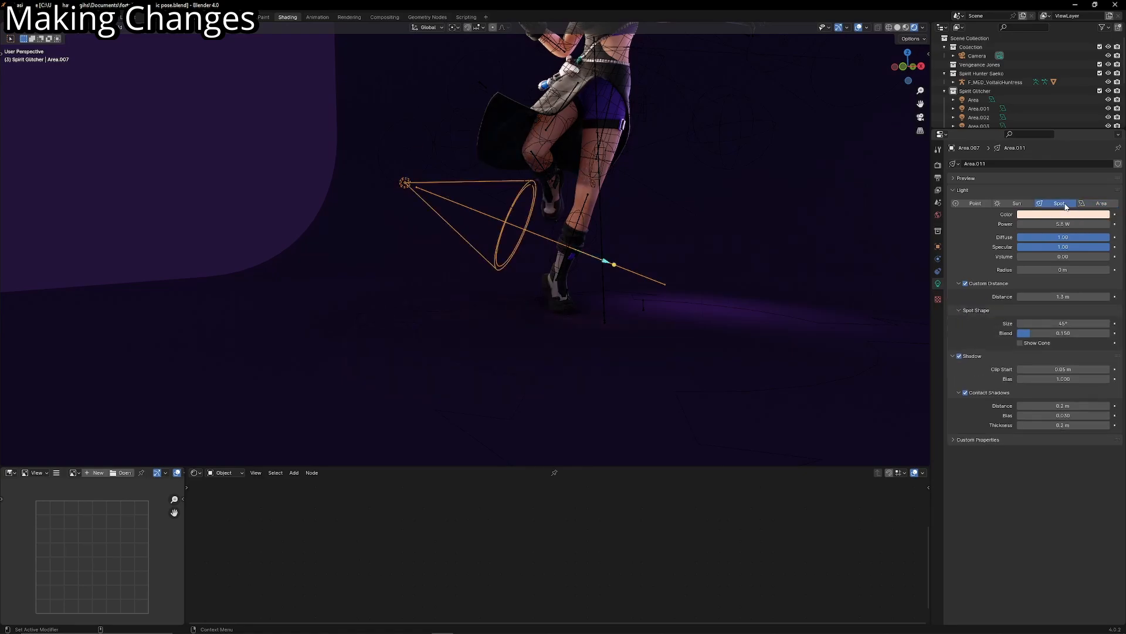
- Flatten and widen the warm spotlight's cone by scaling it down along its local Z axis
key(s)
key(z)
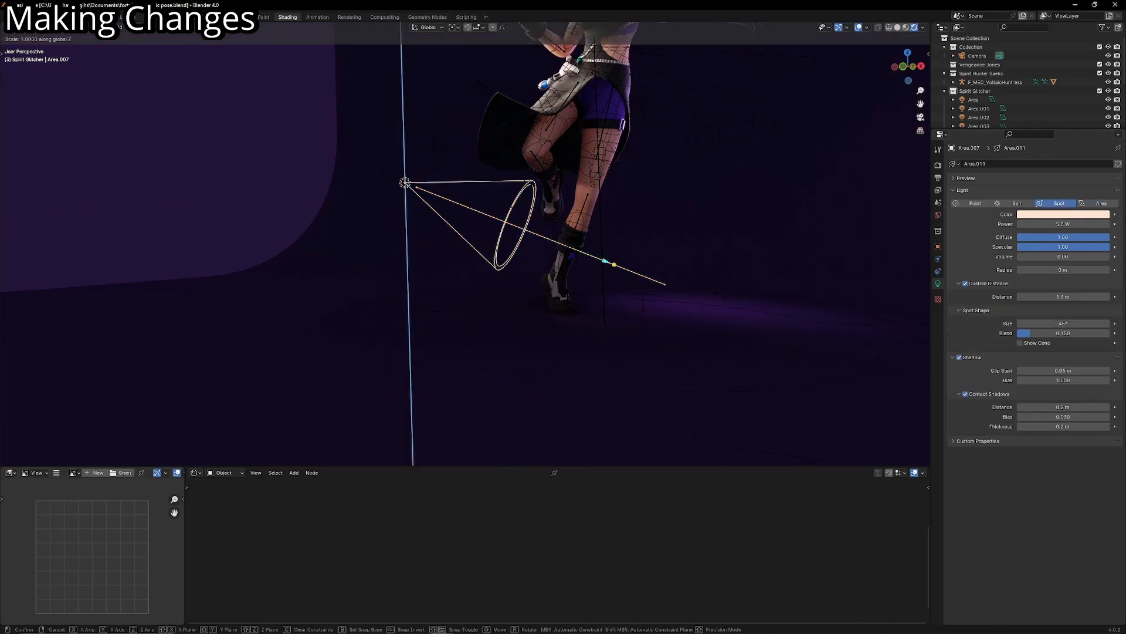
key(z)
click(446, 205)
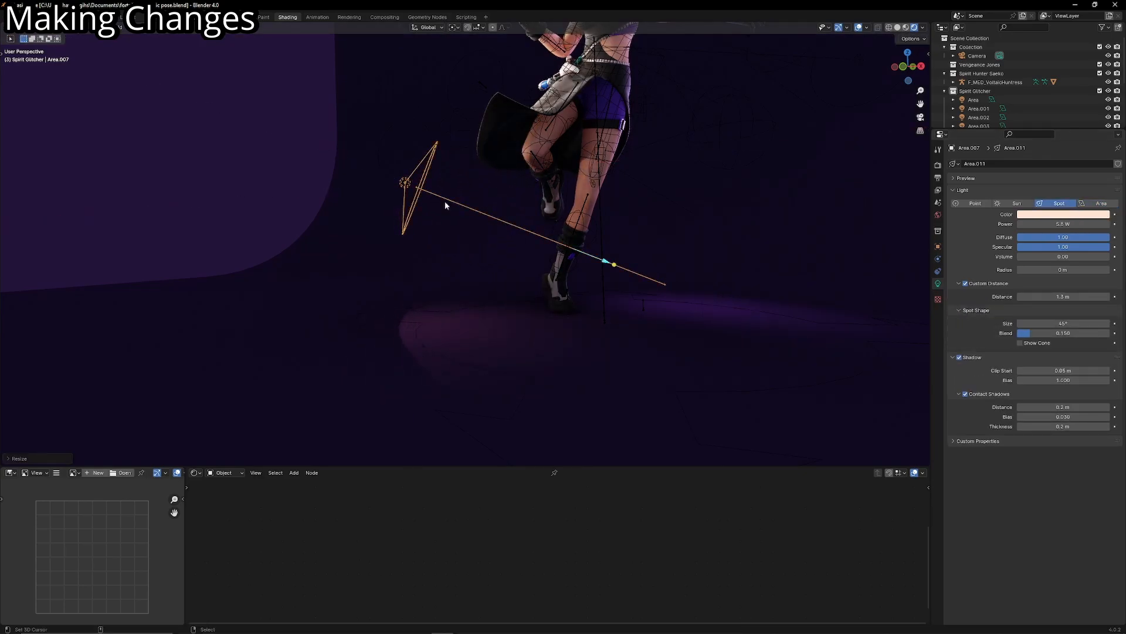
- Aim the warm spotlight up at the character from a lower position, and set its blend to 1.000
key(r)
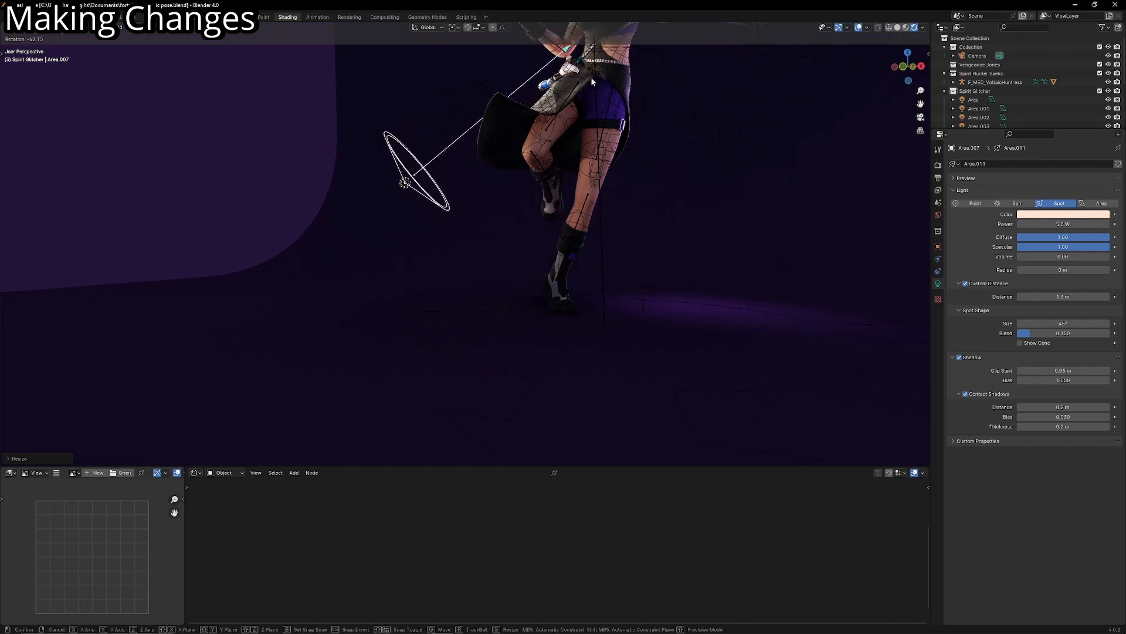
click(441, 153)
key(g)
click(425, 204)
drag(1032, 333, 1111, 333)
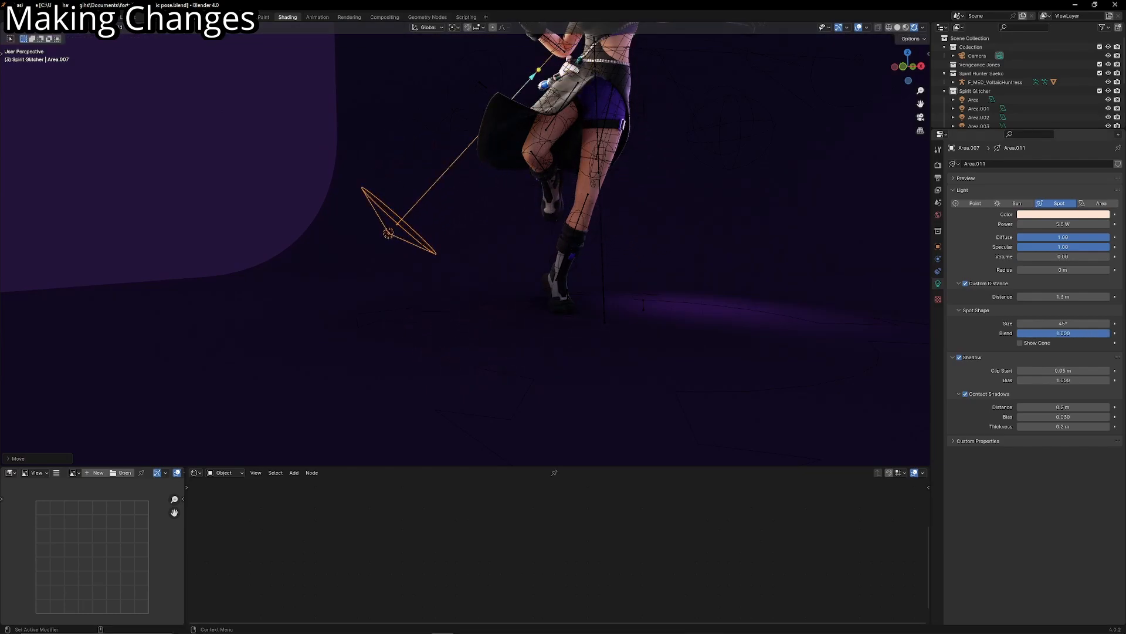
- Stretch the warm spotlight's cone along its local Z axis and tilt its aim down toward the thighs
key(s)
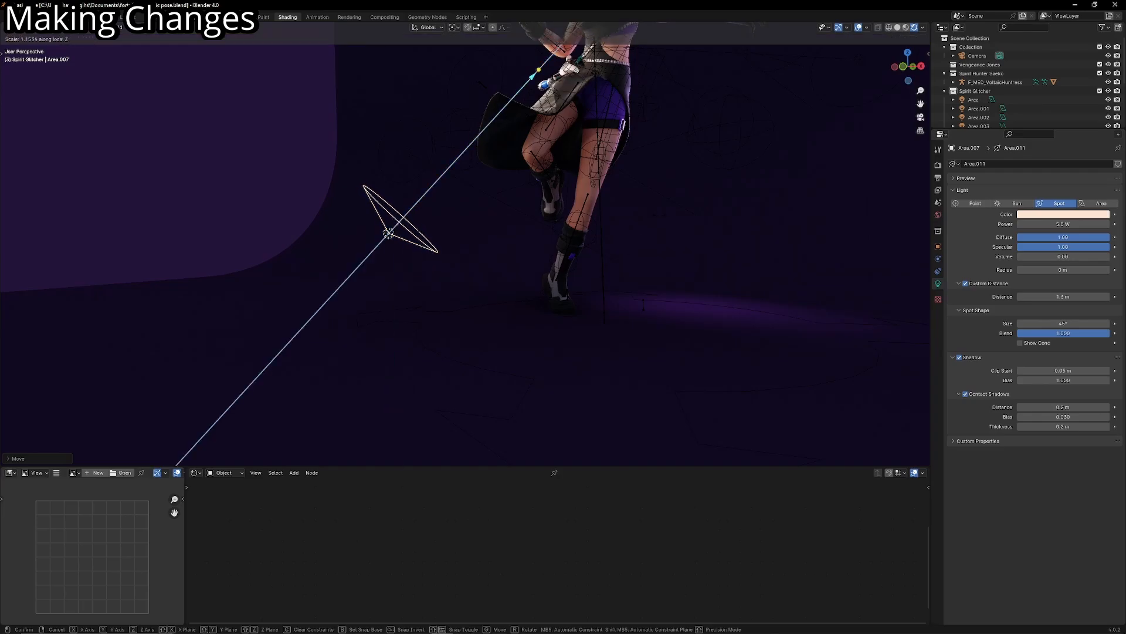
click(176, 465)
key(r)
click(549, 429)
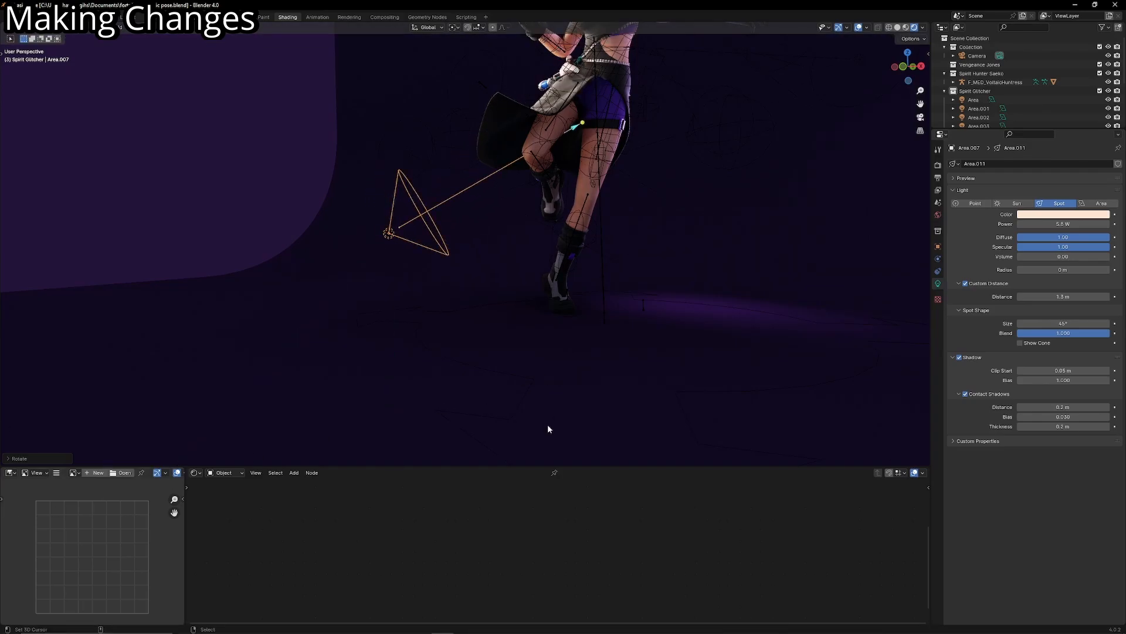
- Raise the warm spotlight's power and check the lighting from the camera view
mouse_move(1063, 224)
mouse_down()
mouse_move(1098, 224)
mouse_move(1045, 224)
mouse_up()
key(KP_0)
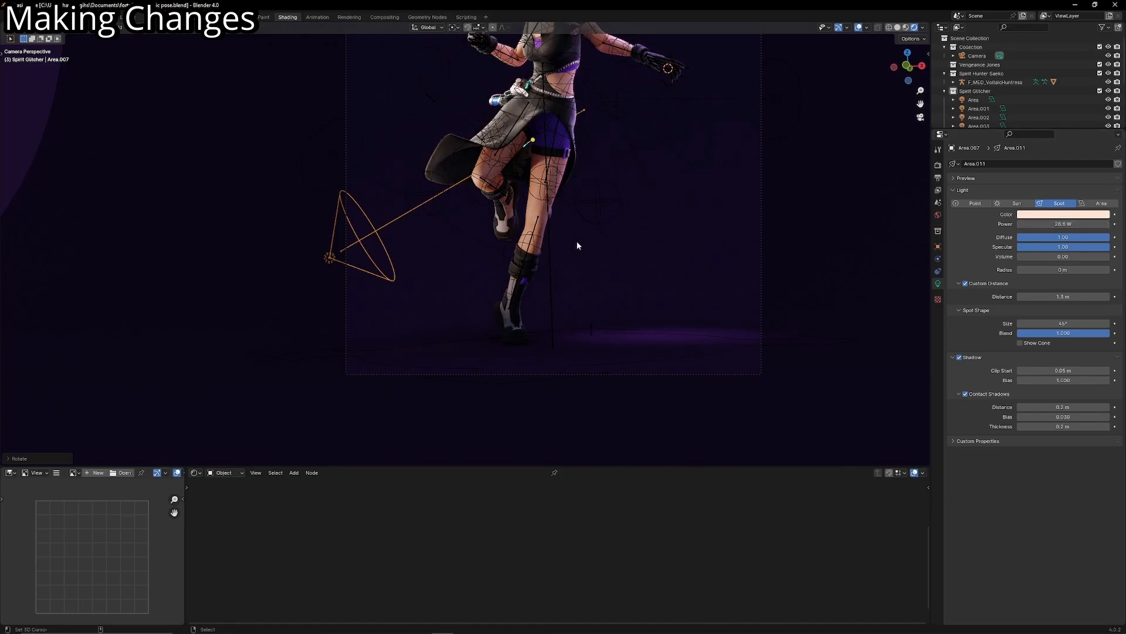
- Fine-tune the warm spotlight's rotation and position so its cone falls on the character's legs
key(r)
click(575, 290)
key(g)
click(572, 293)
key(r)
click(557, 258)
- Select the warm disk area light aimed down at the legs and shift its position beside the character's waist
click(535, 217)
key(g)
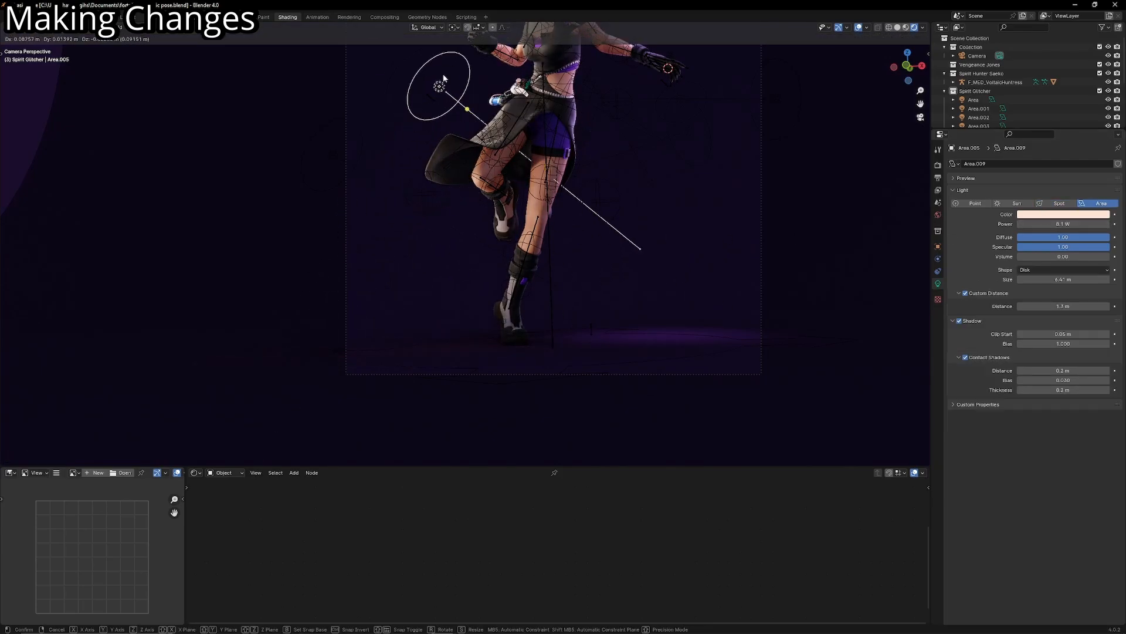
click(446, 183)
key(g)
click(435, 187)
scroll(436, 188, down, 3)
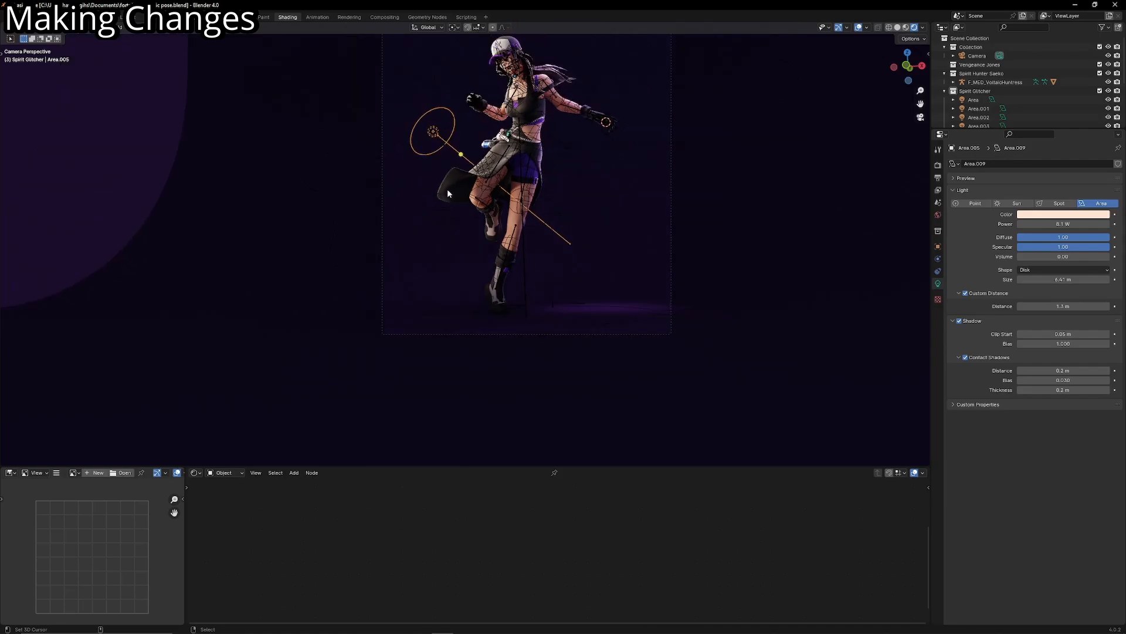
- Set the warm disk area light's custom distance to 0.97 m
scroll(493, 263, up, 6)
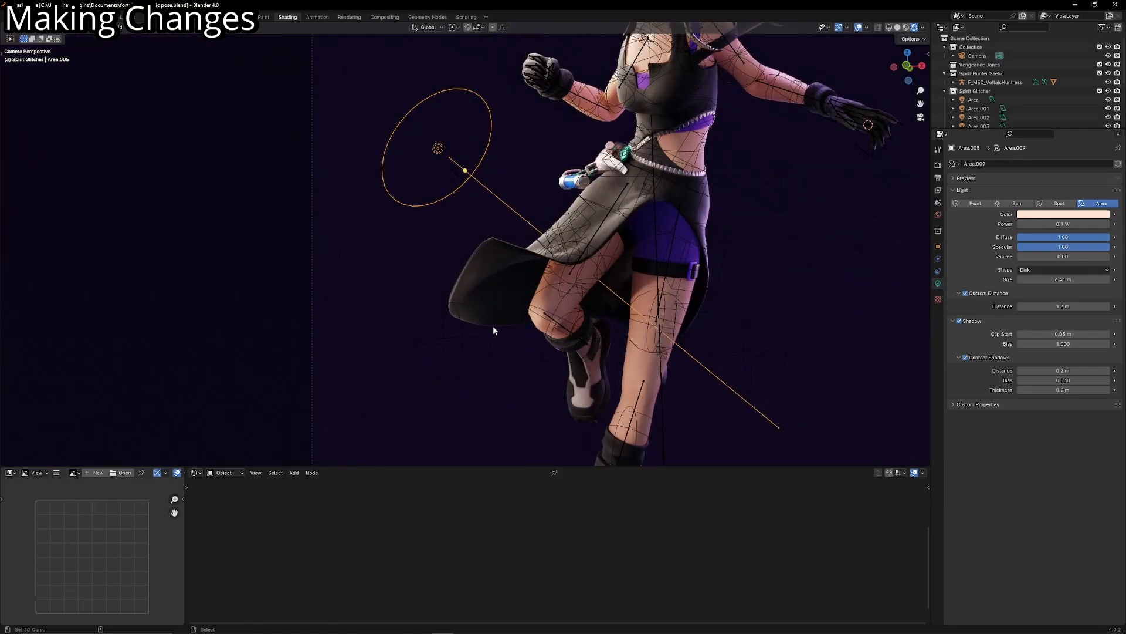
scroll(528, 328, down, 6)
scroll(721, 310, up, 2)
scroll(865, 308, down, 2)
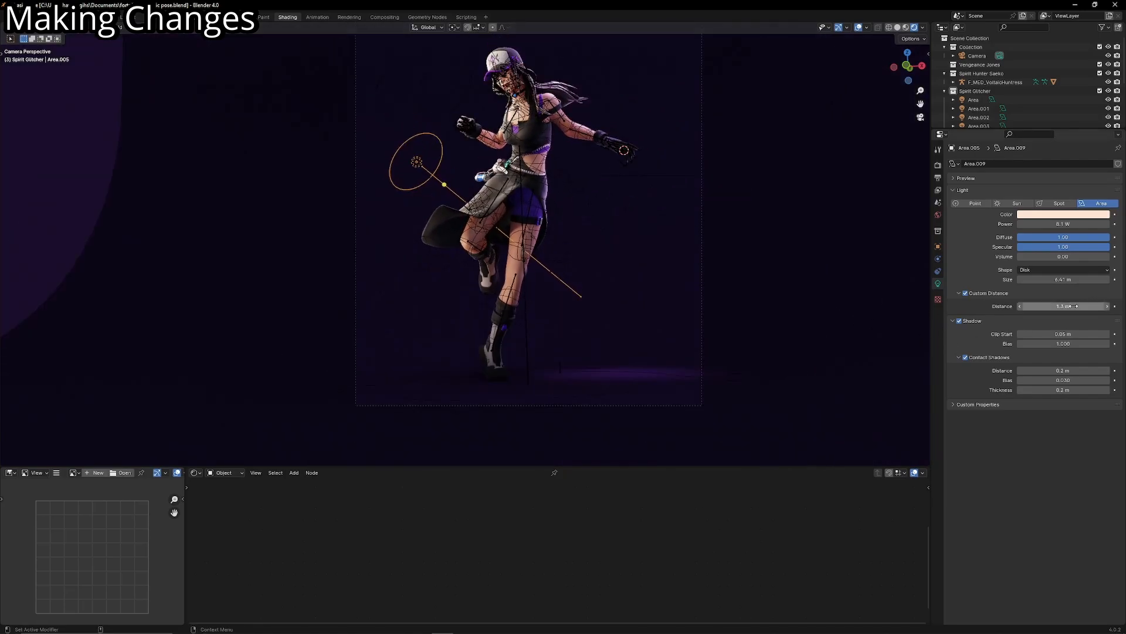
scroll(720, 304, up, 2)
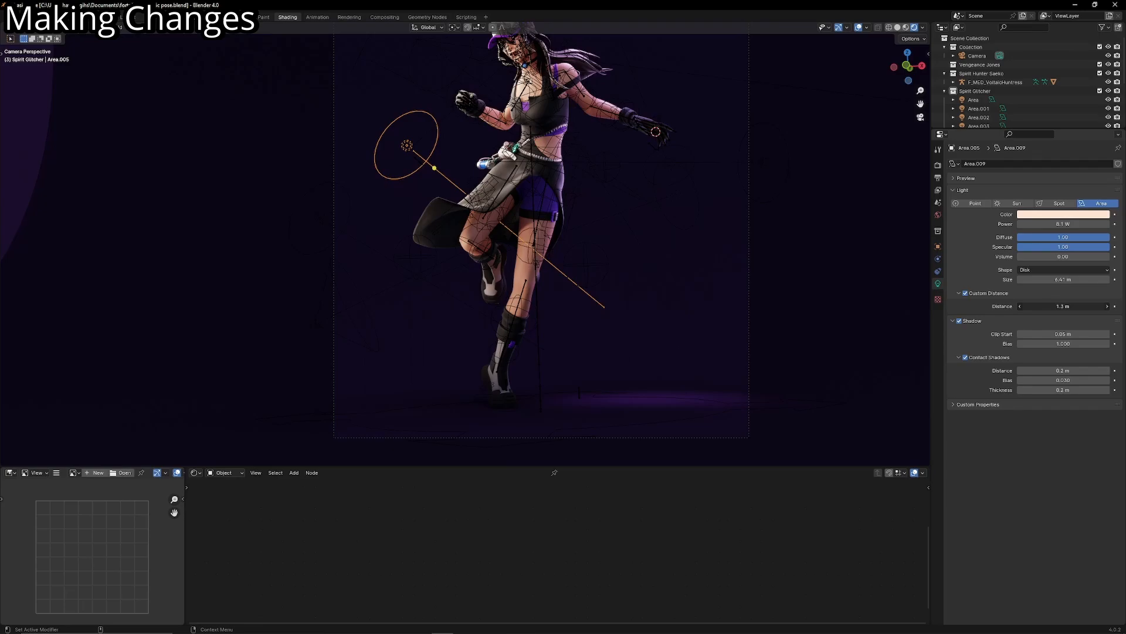
drag(1063, 306, 1047, 306)
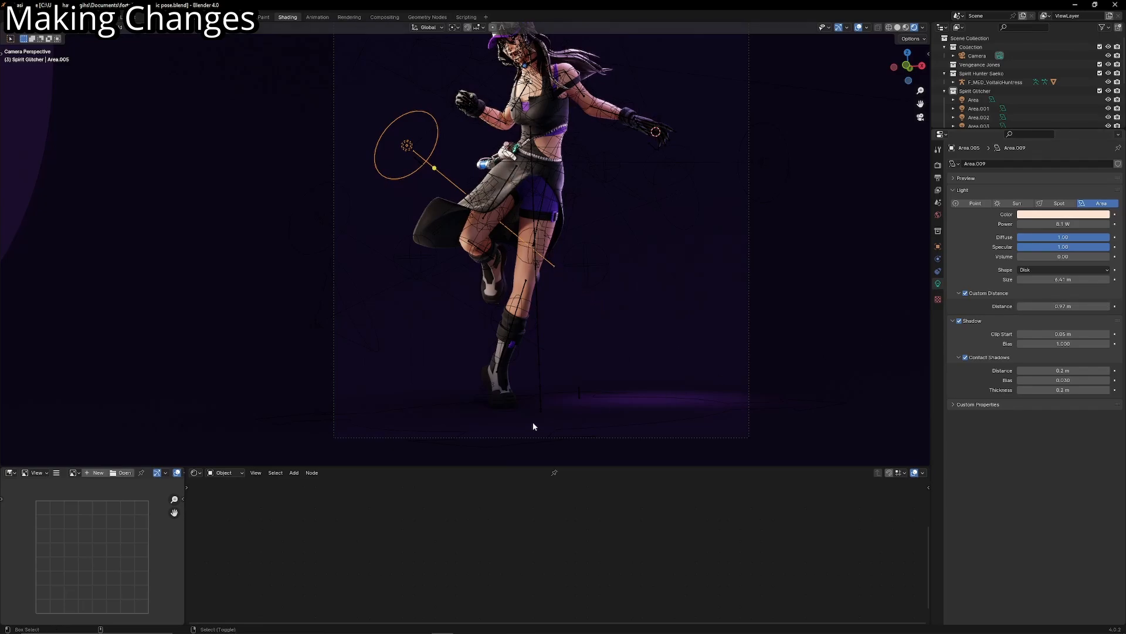
- Duplicate the light purple area light beside the legs and rotate the copy to point down at the floor
scroll(532, 421, up, 4)
shift+middle_drag(536, 428, 535, 385)
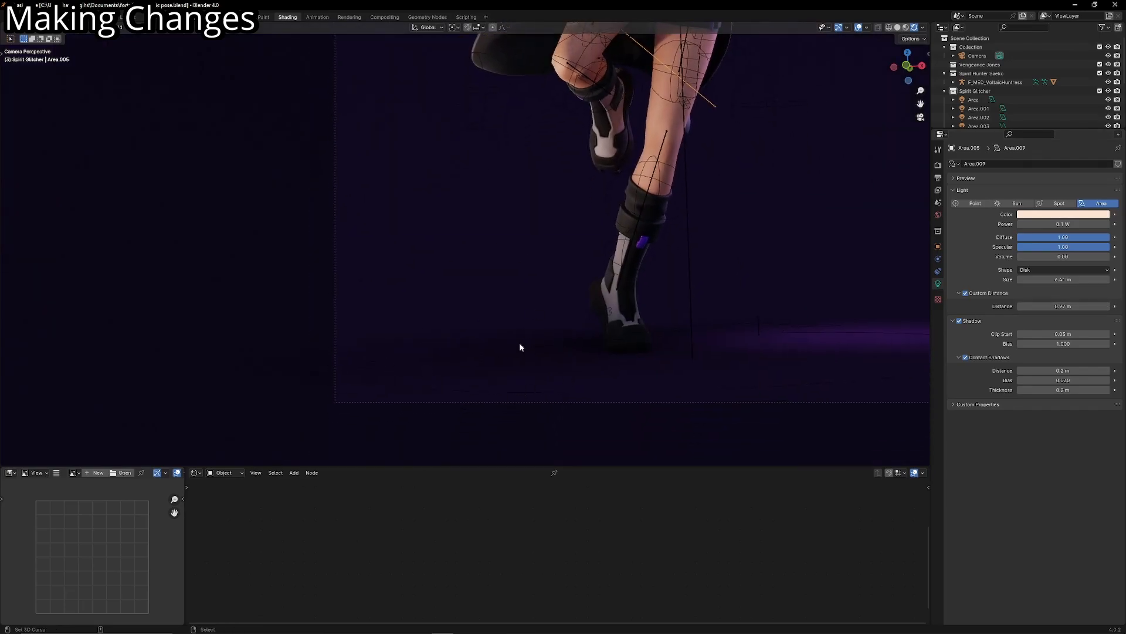
scroll(510, 358, up, 3)
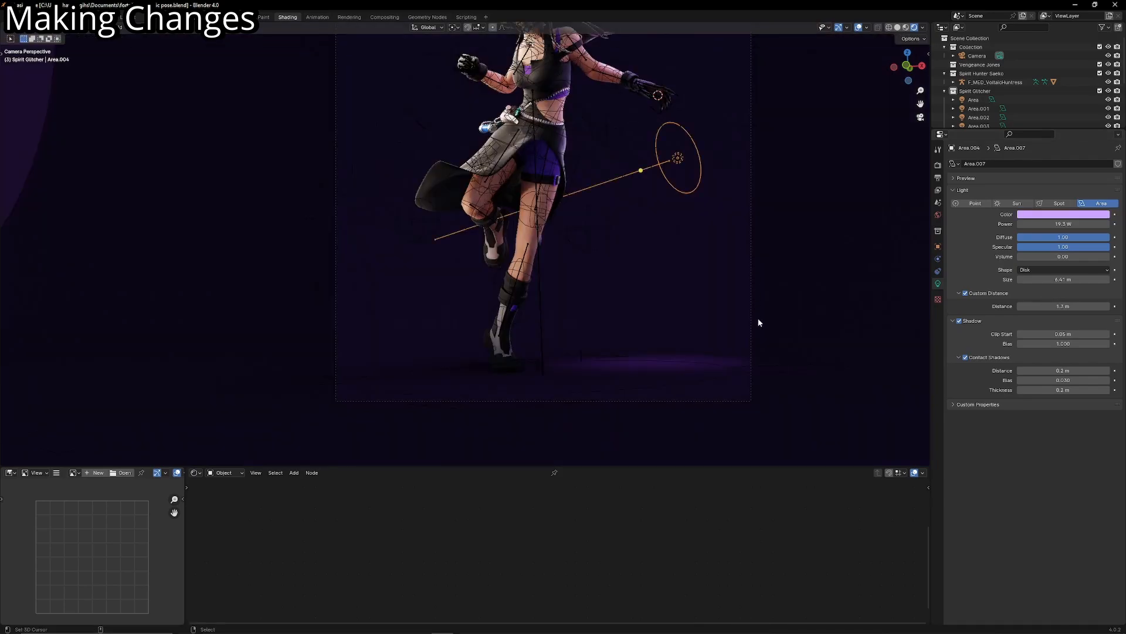
middle_drag(734, 334, 495, 390)
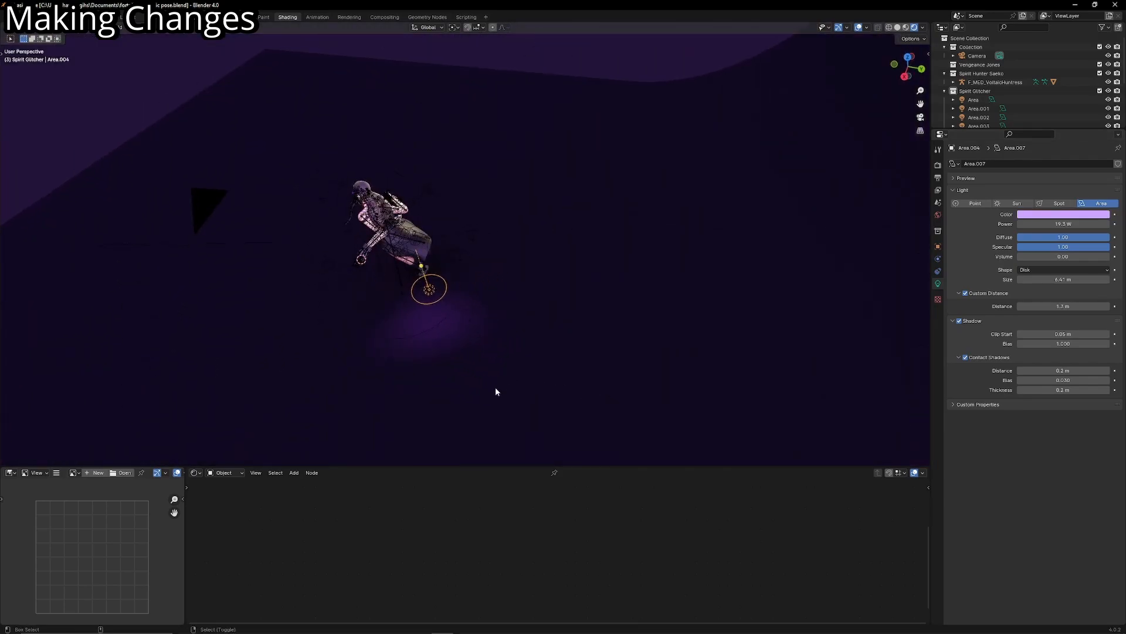
key(shift+d)
key(r)
key(r)
click(566, 302)
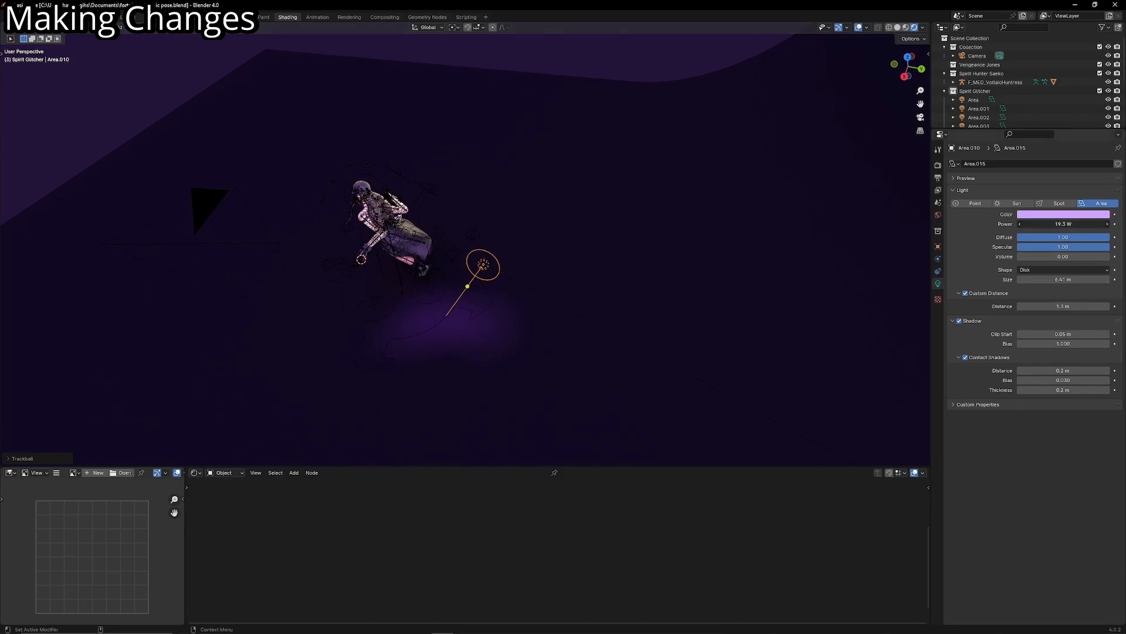
- Raise the duplicated purple light's power strongly and slide it back along its local Z axis
drag(1063, 224, 1102, 224)
key(g)
key(z)
key(z)
click(647, 290)
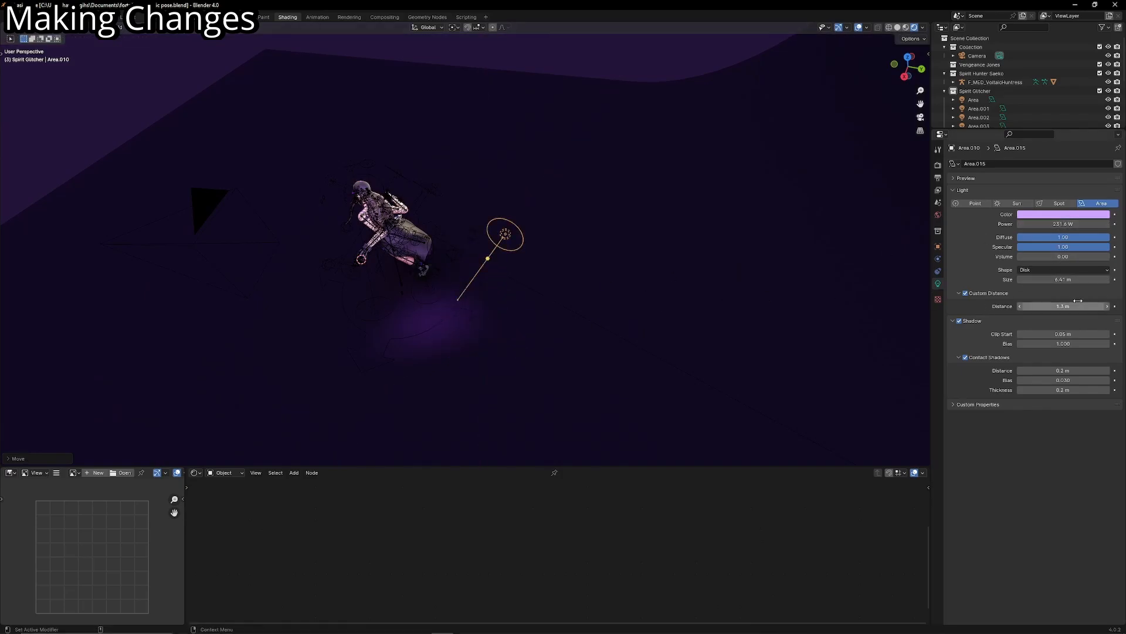
- Turn off the duplicated light's custom distance and move it behind the character from the camera view
click(965, 293)
key(KP_0)
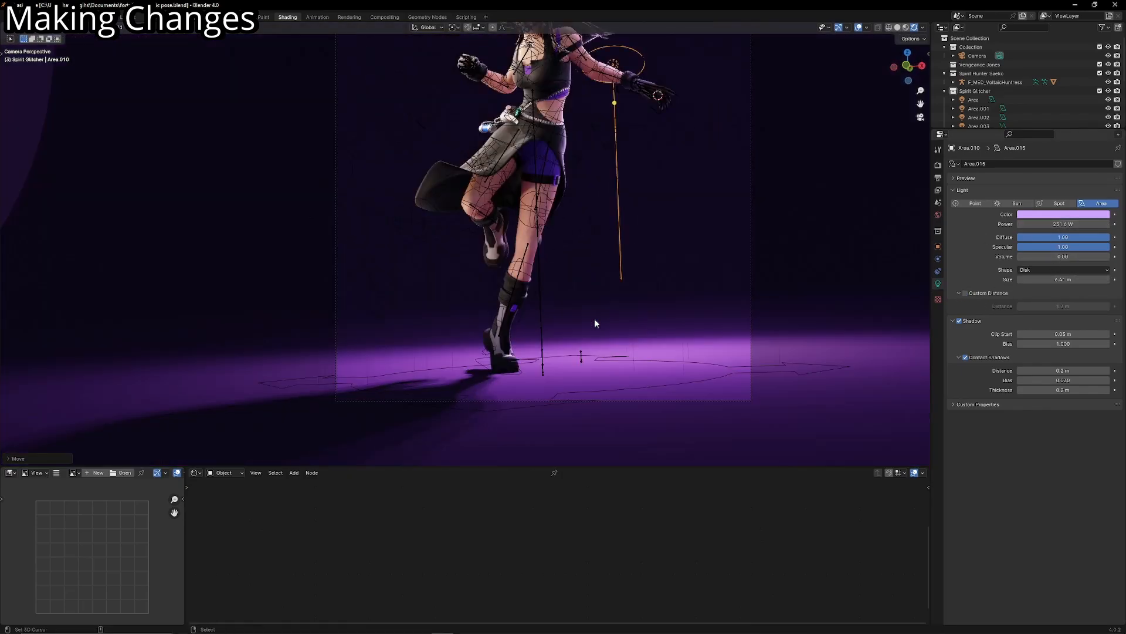
click(524, 311)
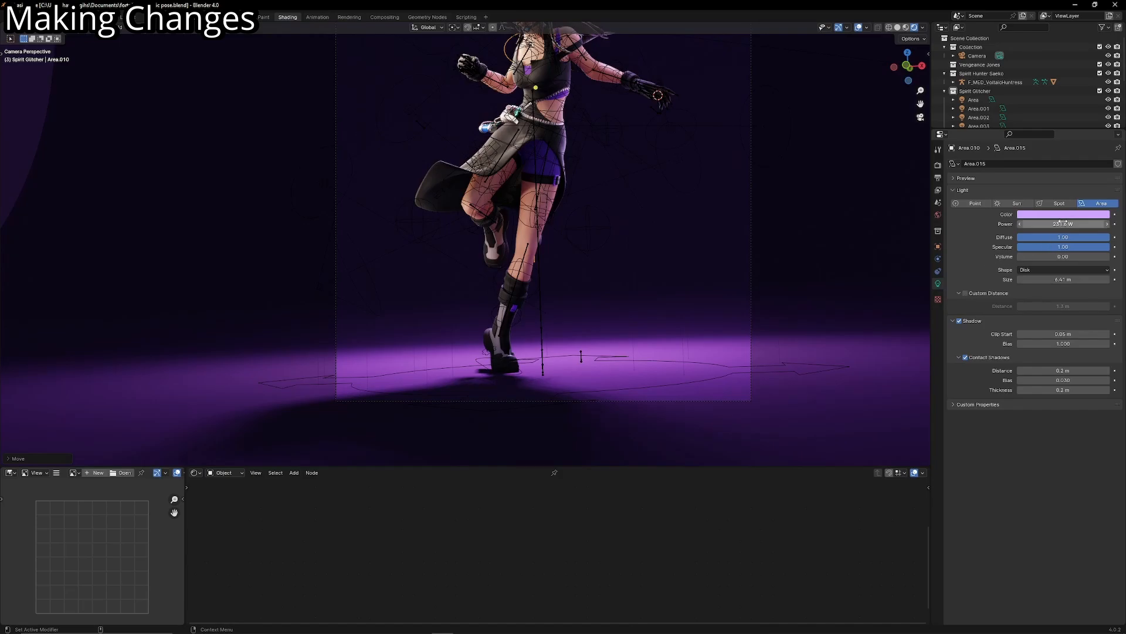
- Lower the purple floor light's power to a subtle glow and adjust its rotation
drag(1063, 223, 1019, 223)
key(g)
right_click(607, 257)
scroll(687, 234, down, 3)
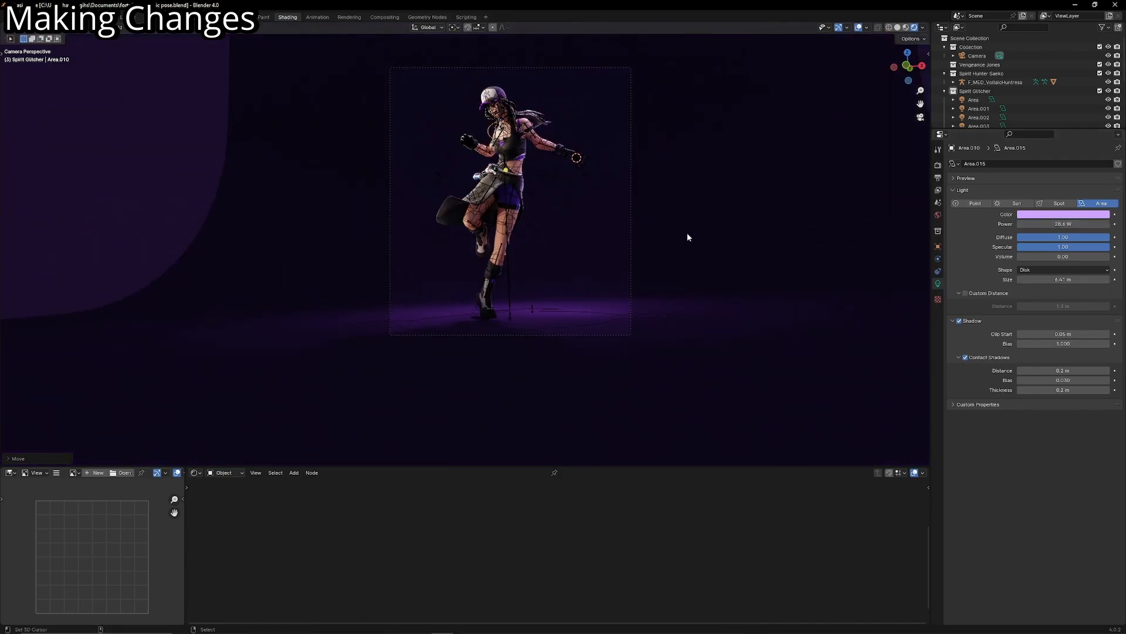
middle_drag(688, 237, 824, 70)
click(858, 27)
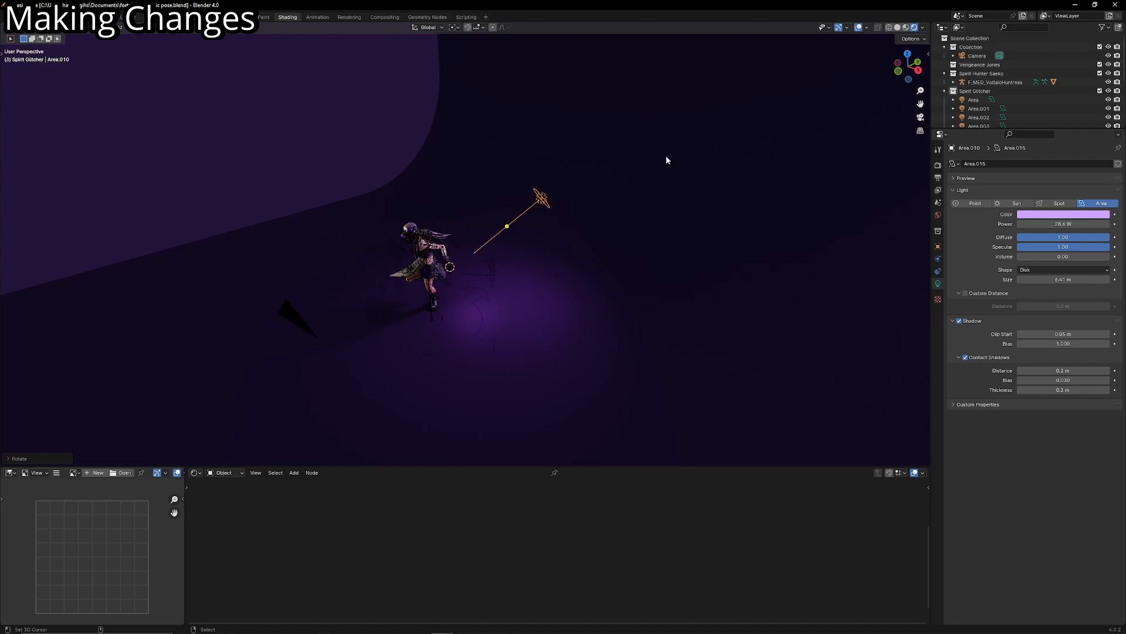
scroll(657, 170, up, 3)
click(522, 306)
click(522, 307)
key(g)
right_click(652, 239)
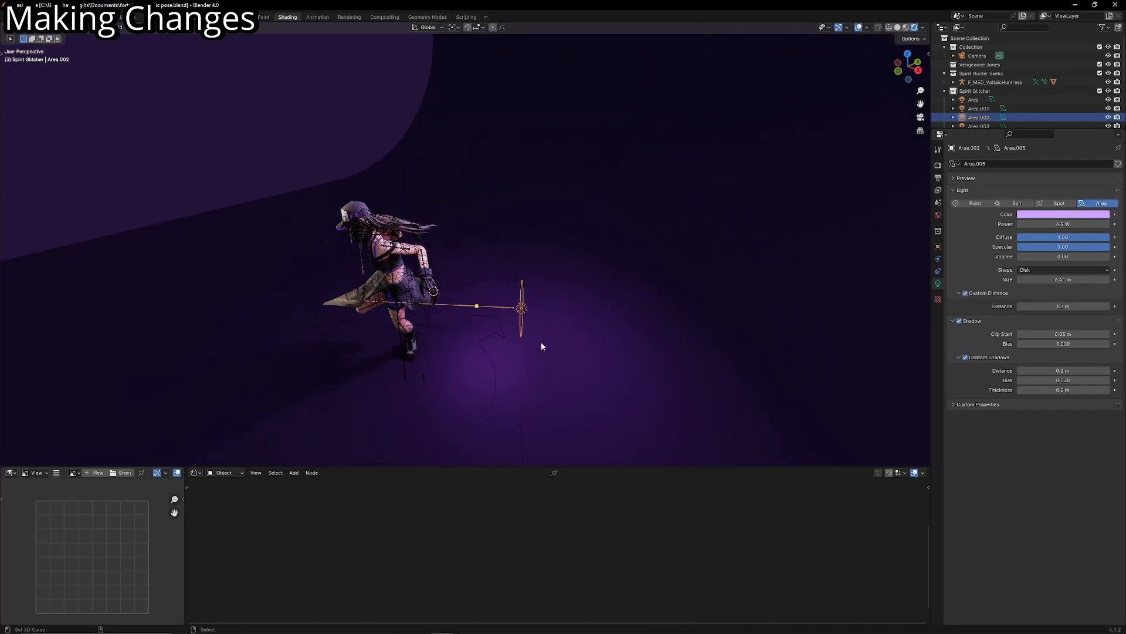
shift+middle_drag(540, 405, 577, 297)
key(g)
right_click(510, 391)
- Move the light purple area light beside the character slightly upward along the global Z axis in camera view
click(560, 192)
key(KP_0)
key(g)
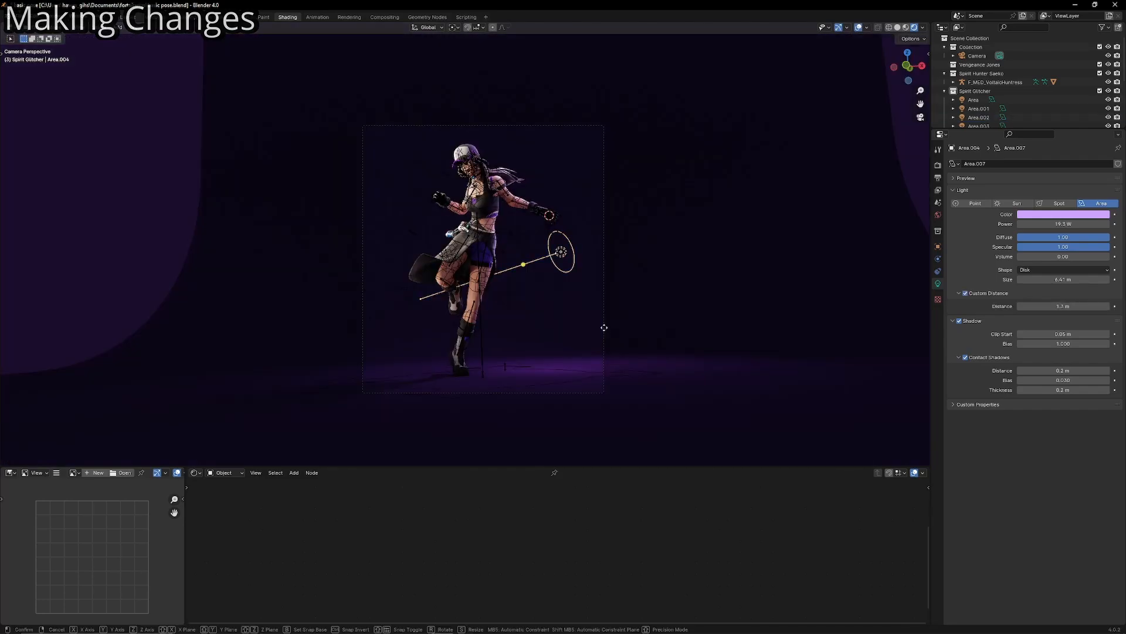
key(z)
key(z)
key(z)
key(z)
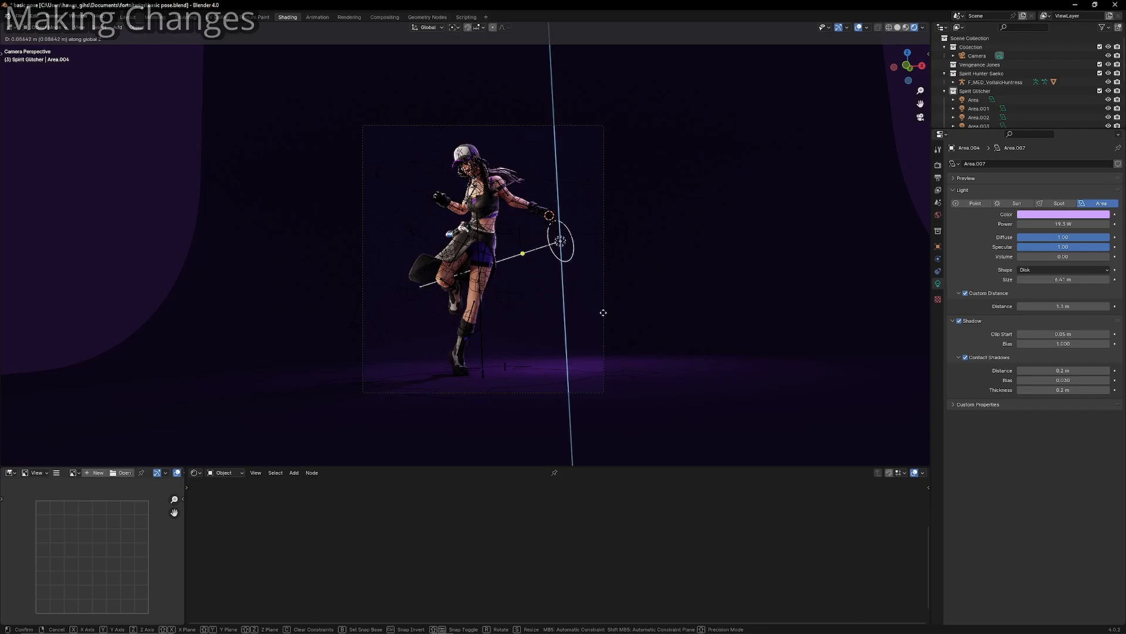
click(605, 311)
scroll(583, 388, up, 3)
shift+middle_drag(583, 387, 557, 382)
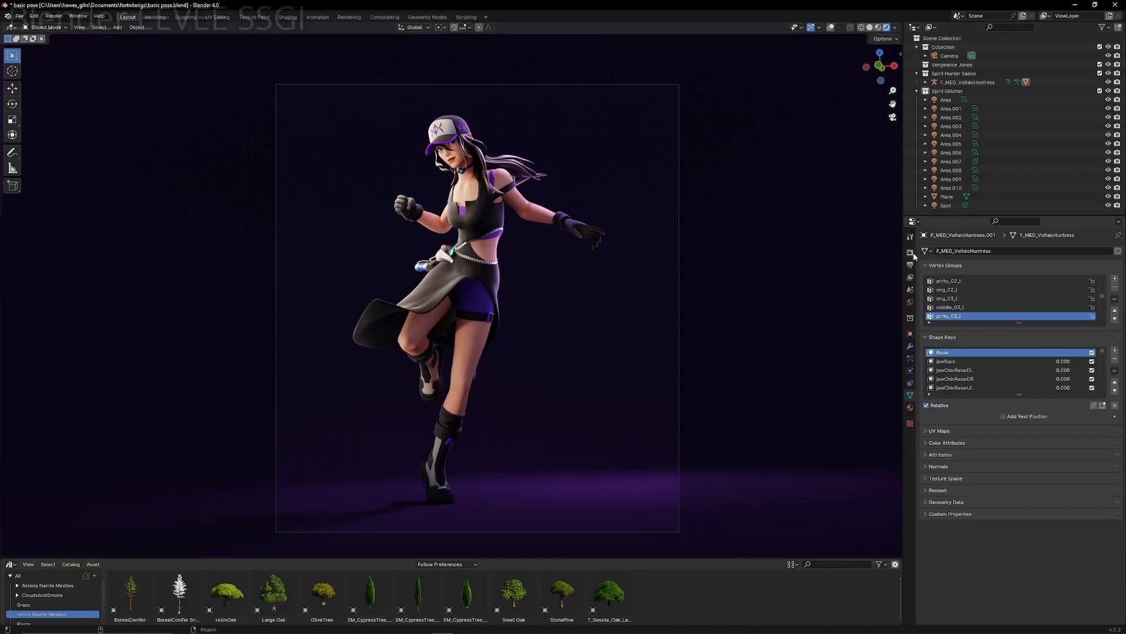
- Enable Bloom in the EEVEE render settings and check the glow on the character
click(1005, 349)
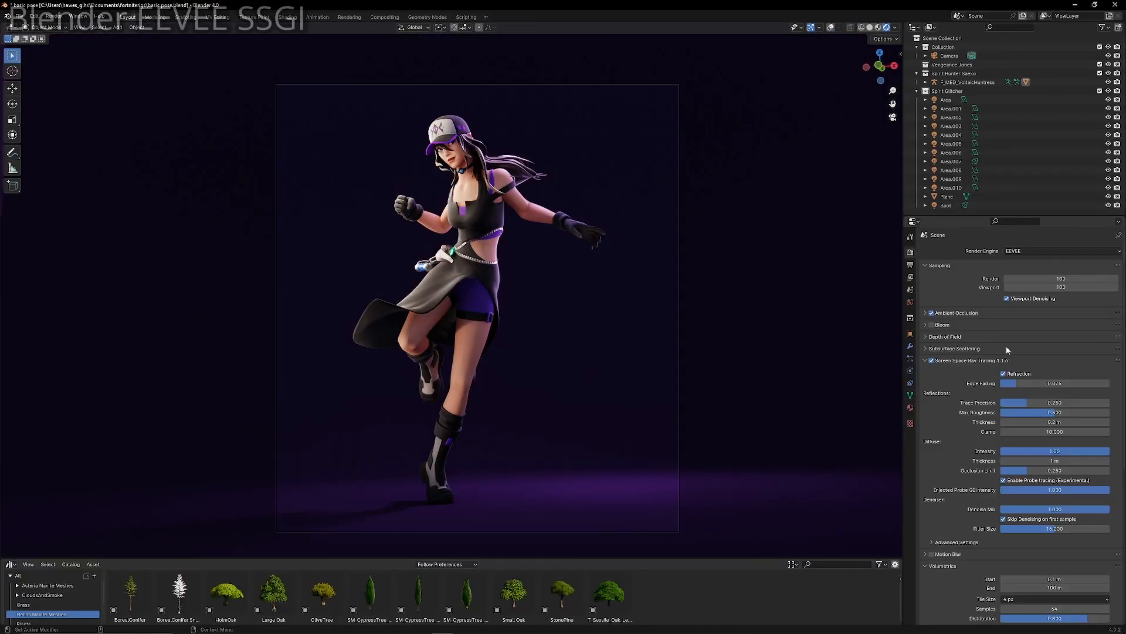
click(941, 325)
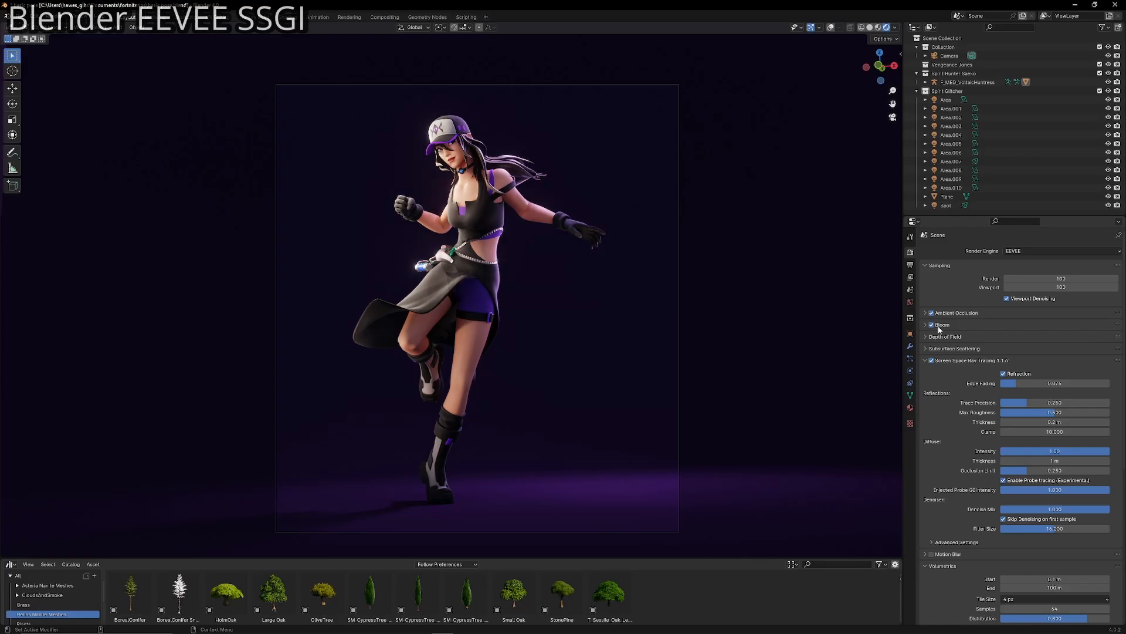
shift+middle_drag(724, 326, 673, 312)
scroll(659, 301, up, 6)
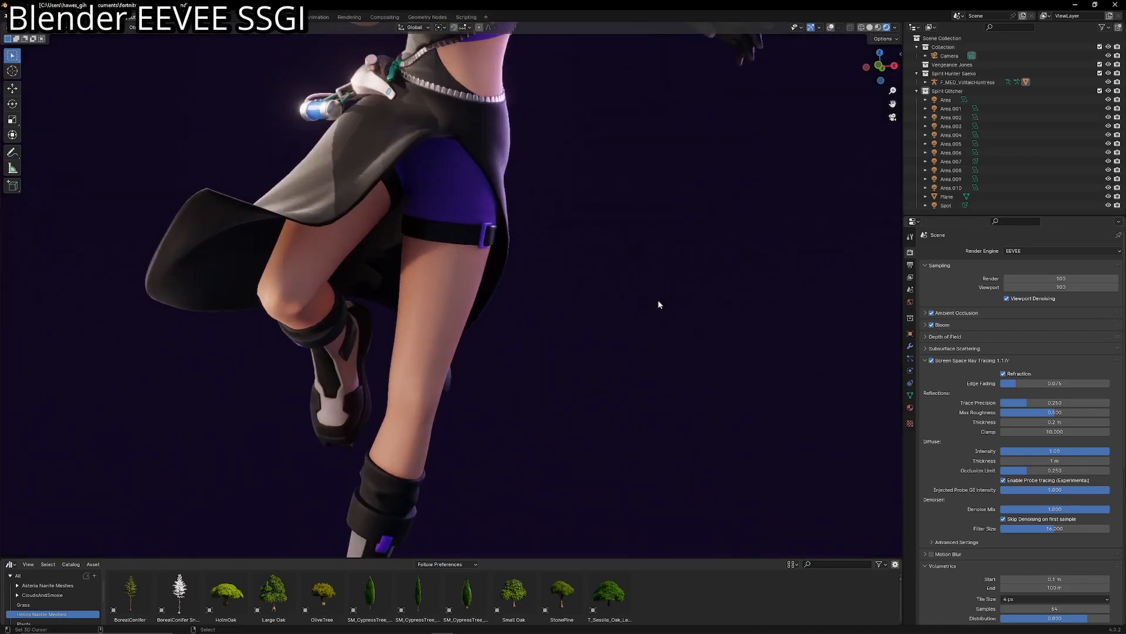
scroll(652, 302, down, 5)
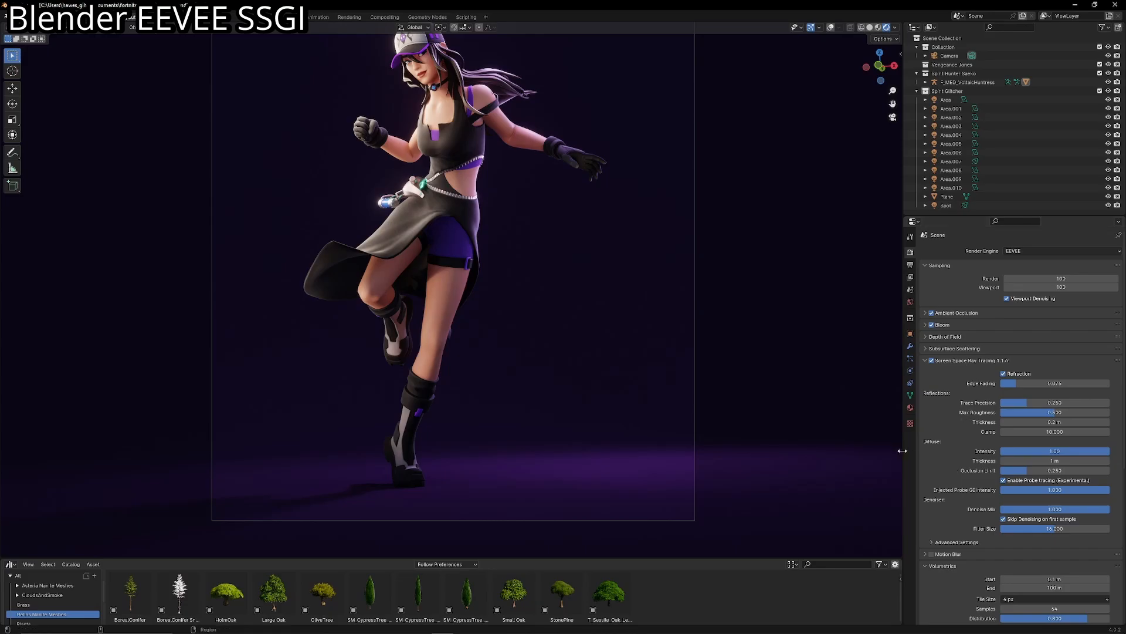
- Widen the render properties area and frame the whole character in the viewport
drag(902, 443, 741, 438)
scroll(607, 426, up, 2)
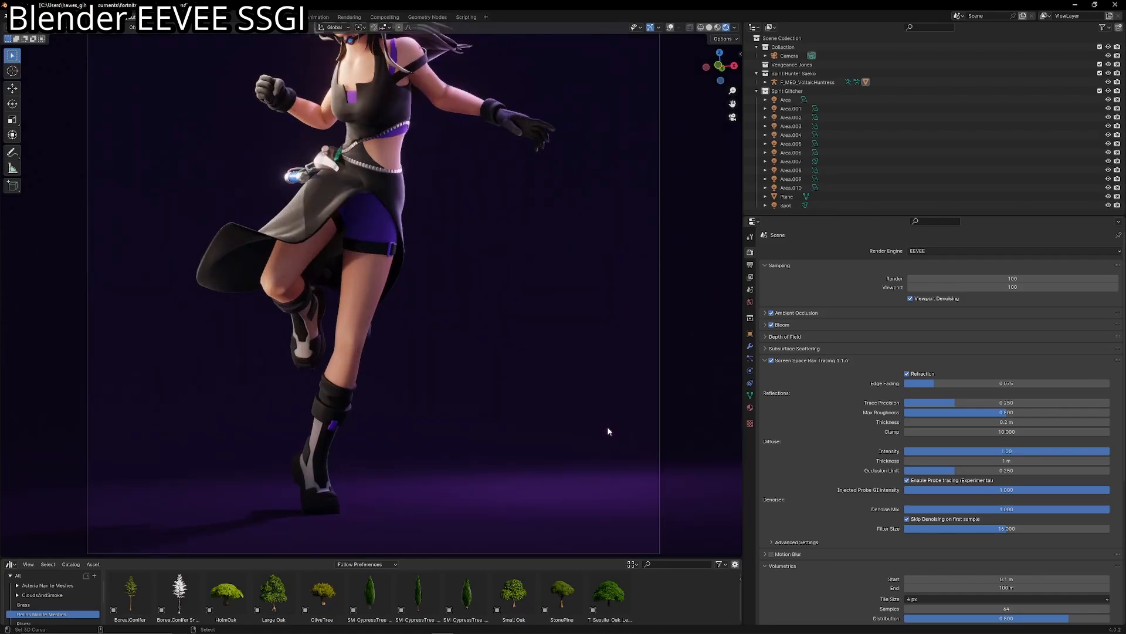
shift+middle_drag(454, 323, 488, 378)
scroll(499, 317, down, 3)
scroll(512, 323, up, 1)
shift+middle_drag(502, 309, 545, 355)
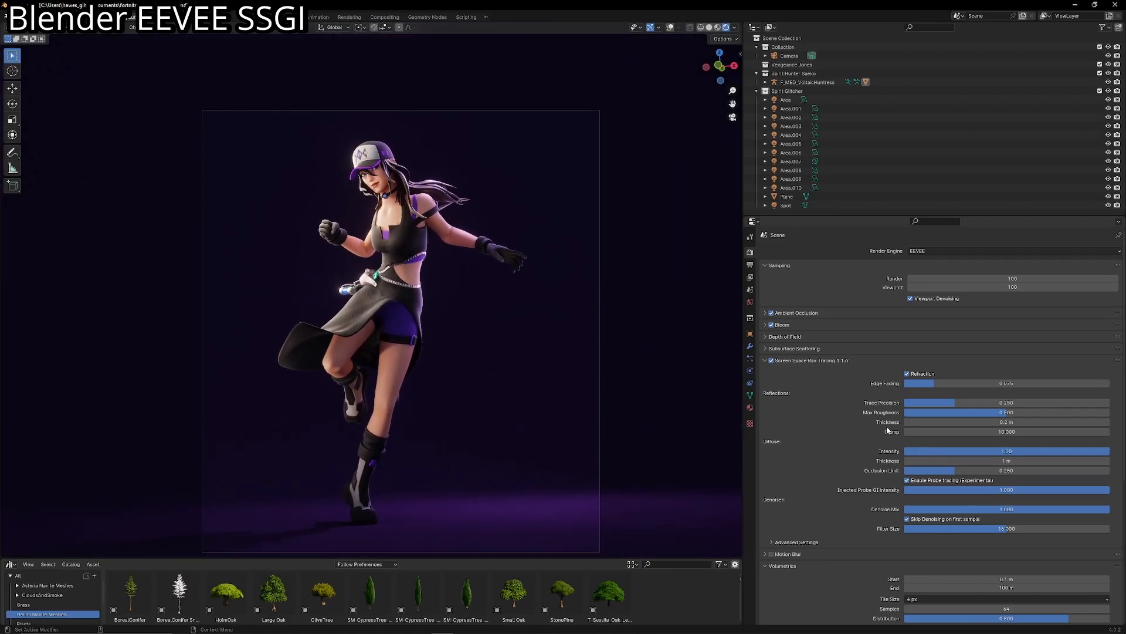
- Toggle Screen Space Ray Tracing off and on repeatedly to compare the lighting on the full character
click(772, 361)
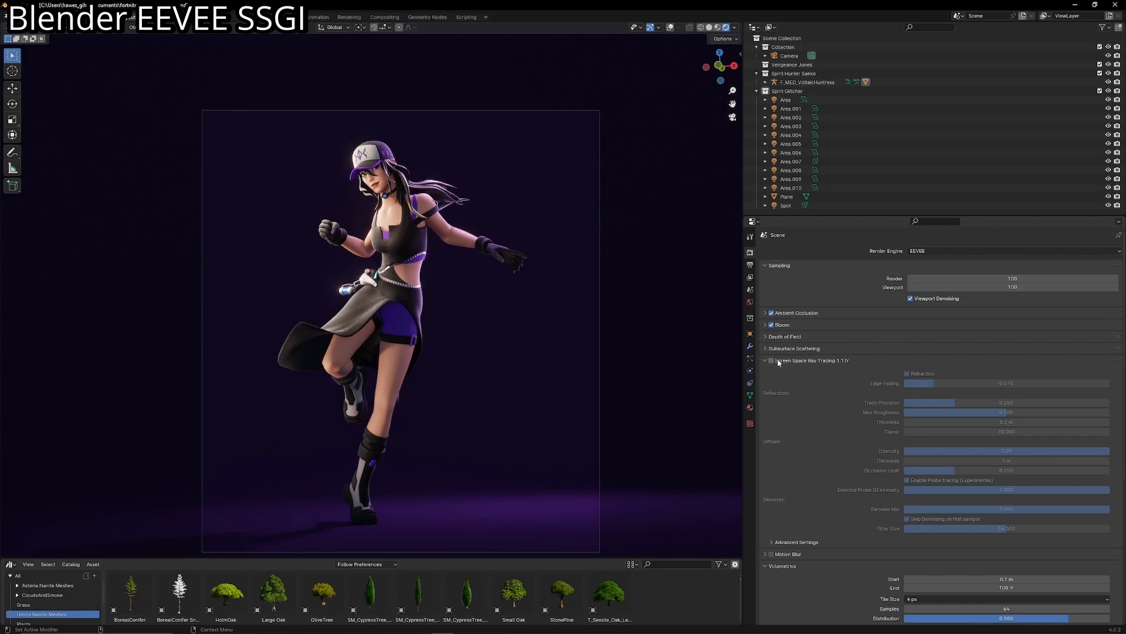
click(772, 361)
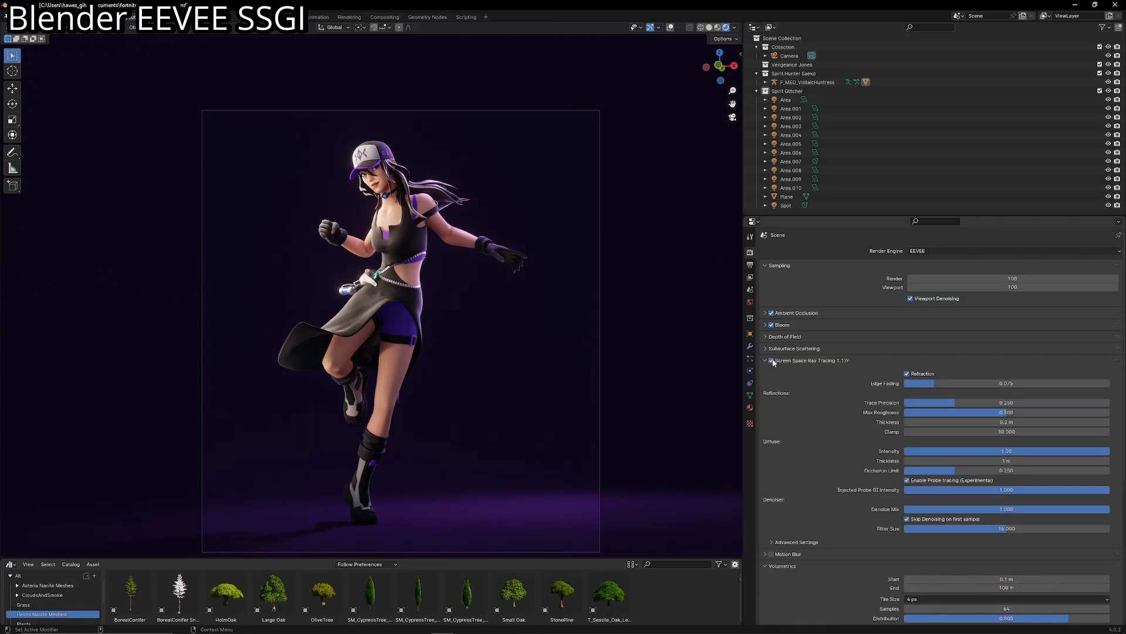
click(772, 360)
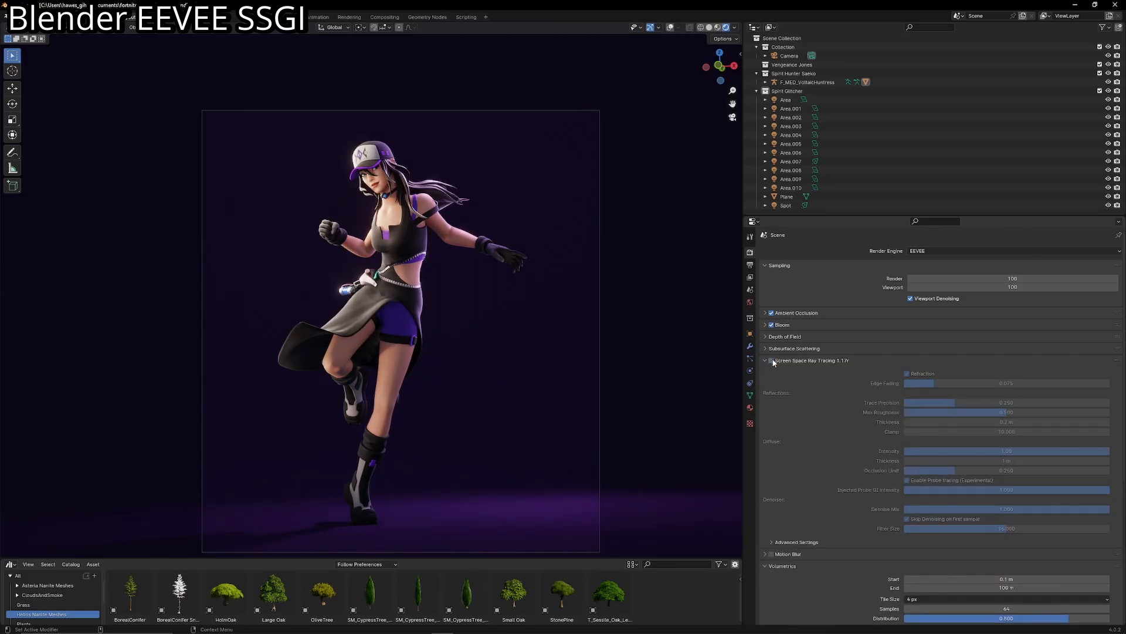
click(772, 361)
click(772, 360)
click(772, 361)
click(772, 361)
click(772, 361)
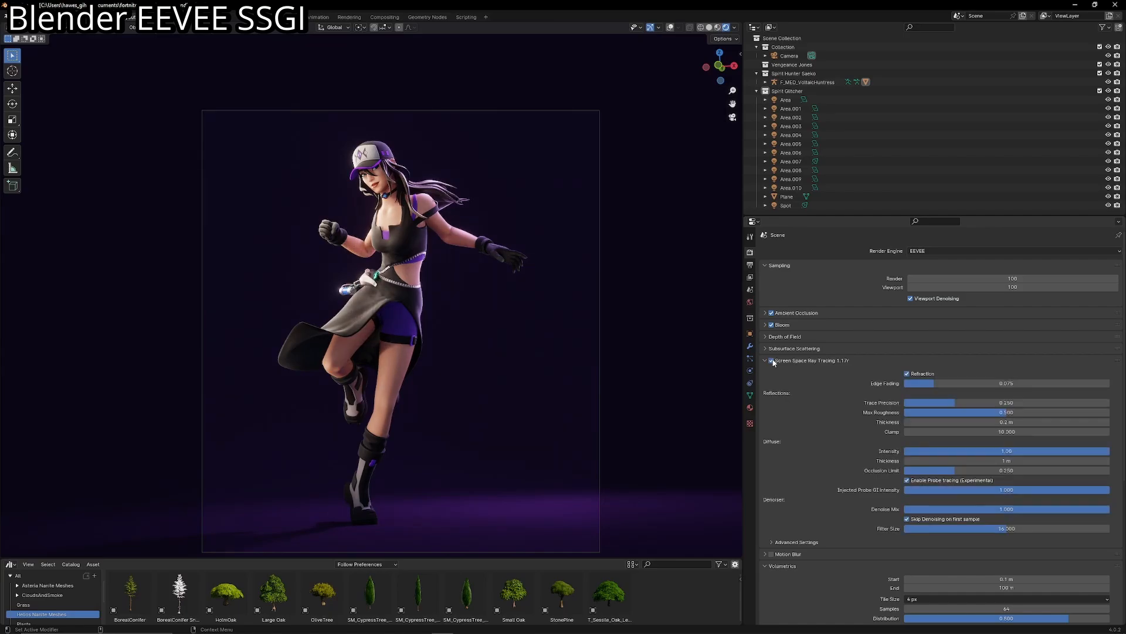
click(772, 360)
click(772, 361)
click(772, 361)
click(772, 360)
click(772, 361)
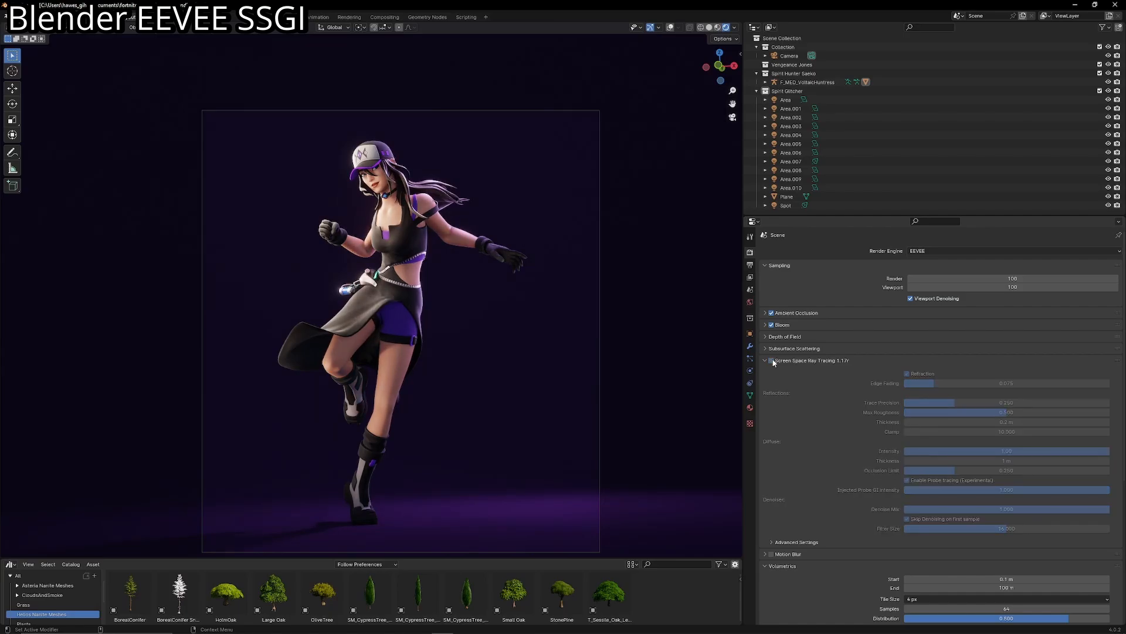
- Compare the shading on the face and cap by turning Screen Space Ray Tracing back on
scroll(463, 297, up, 5)
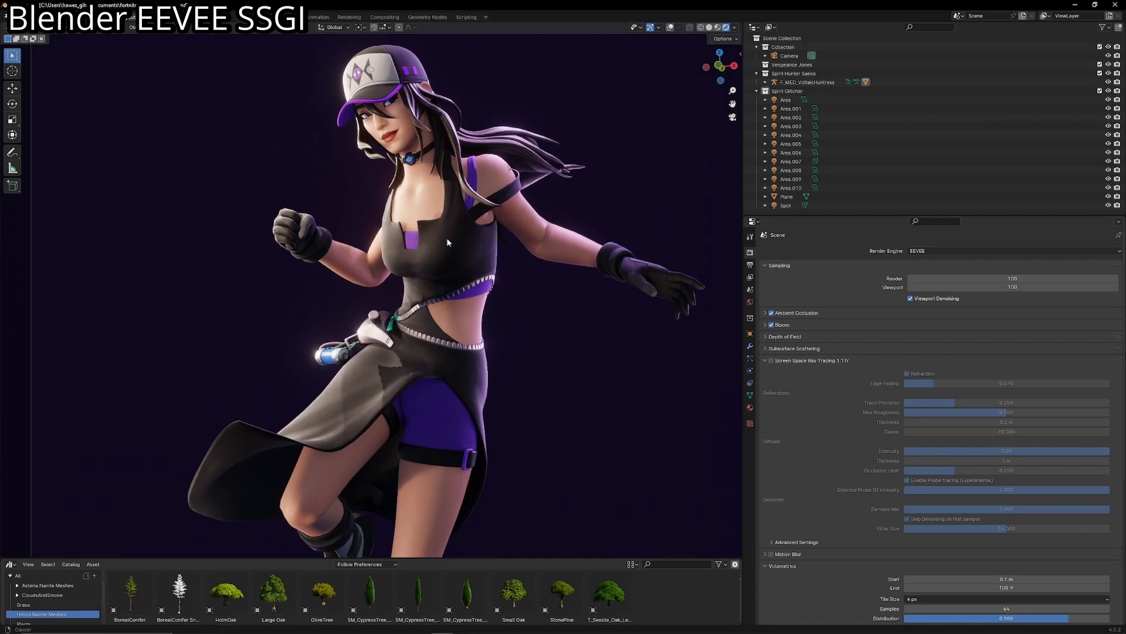
scroll(448, 241, up, 5)
shift+middle_drag(447, 218, 402, 360)
scroll(442, 277, up, 2)
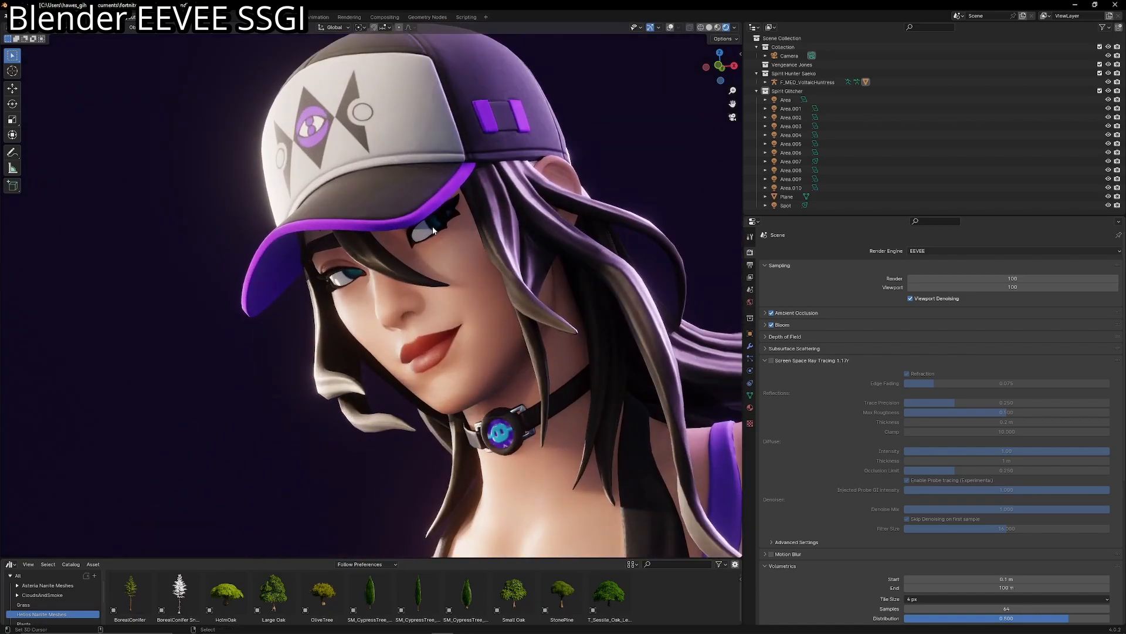
click(772, 361)
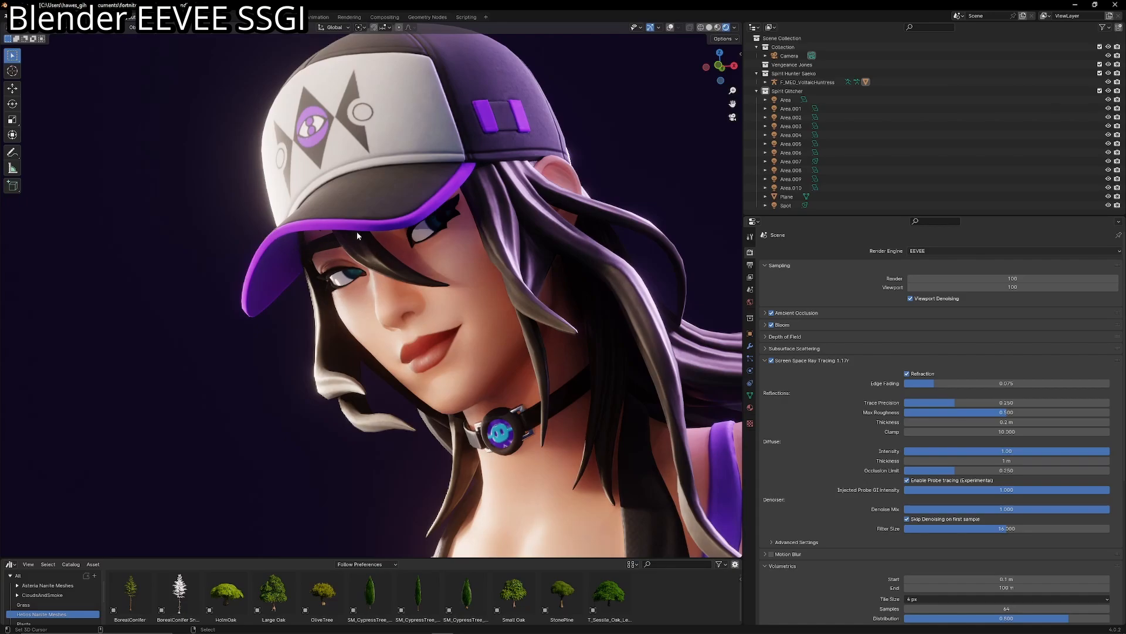
- Compare the shading on the character's legs by toggling Screen Space Ray Tracing off and back on
scroll(566, 456, down, 9)
shift+middle_drag(565, 457, 604, 222)
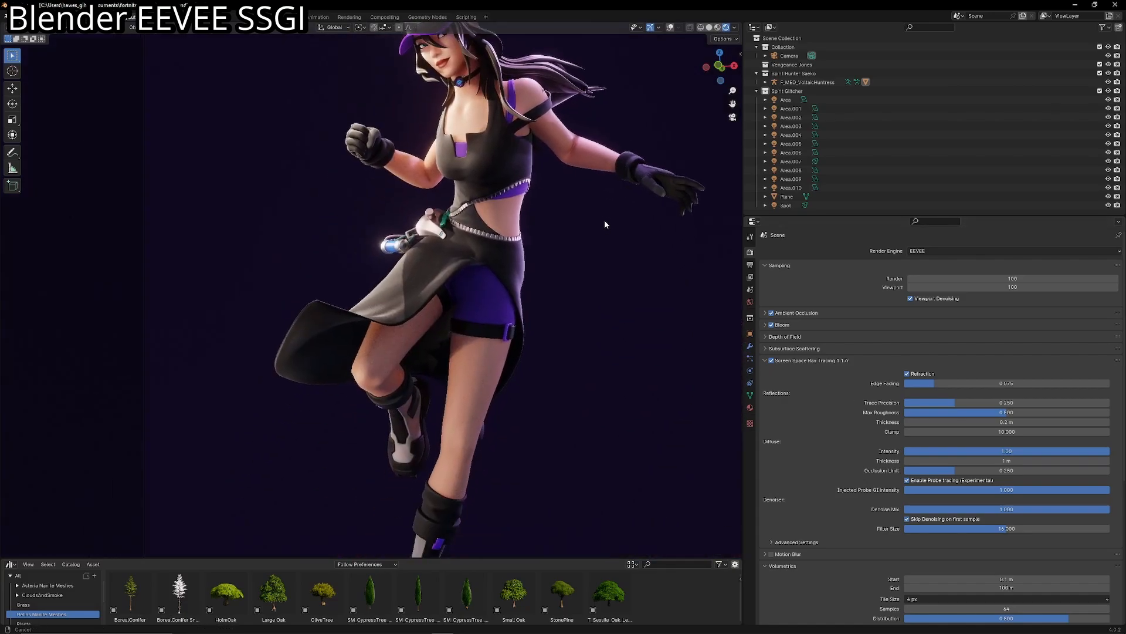
scroll(504, 364, up, 1)
shift+middle_drag(459, 457, 419, 402)
click(772, 361)
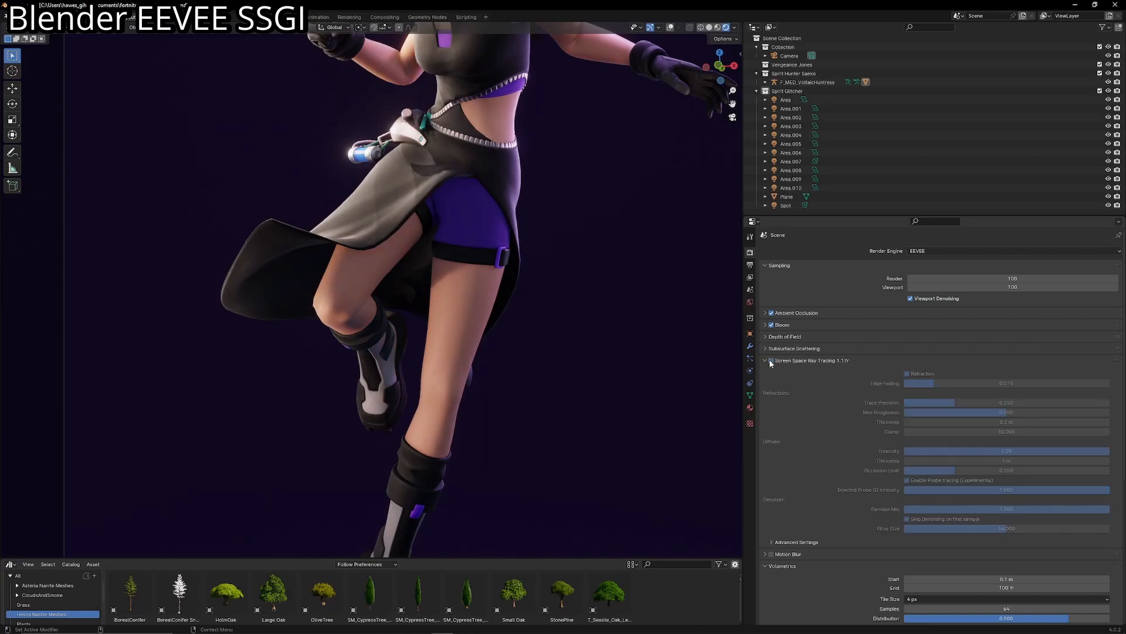
scroll(451, 384, up, 5)
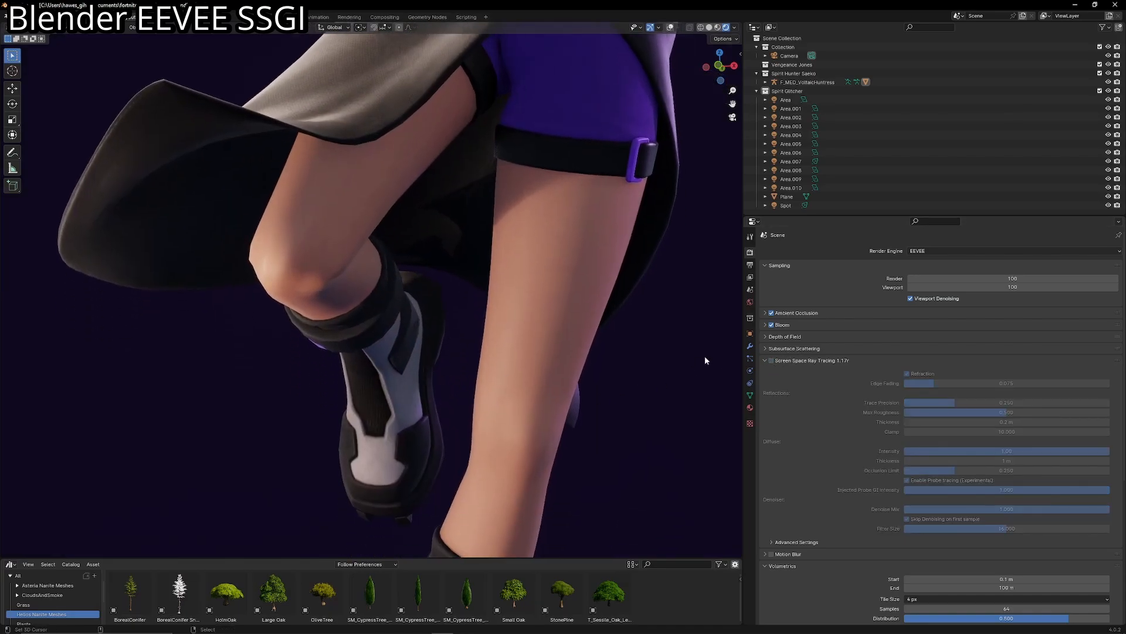
click(771, 360)
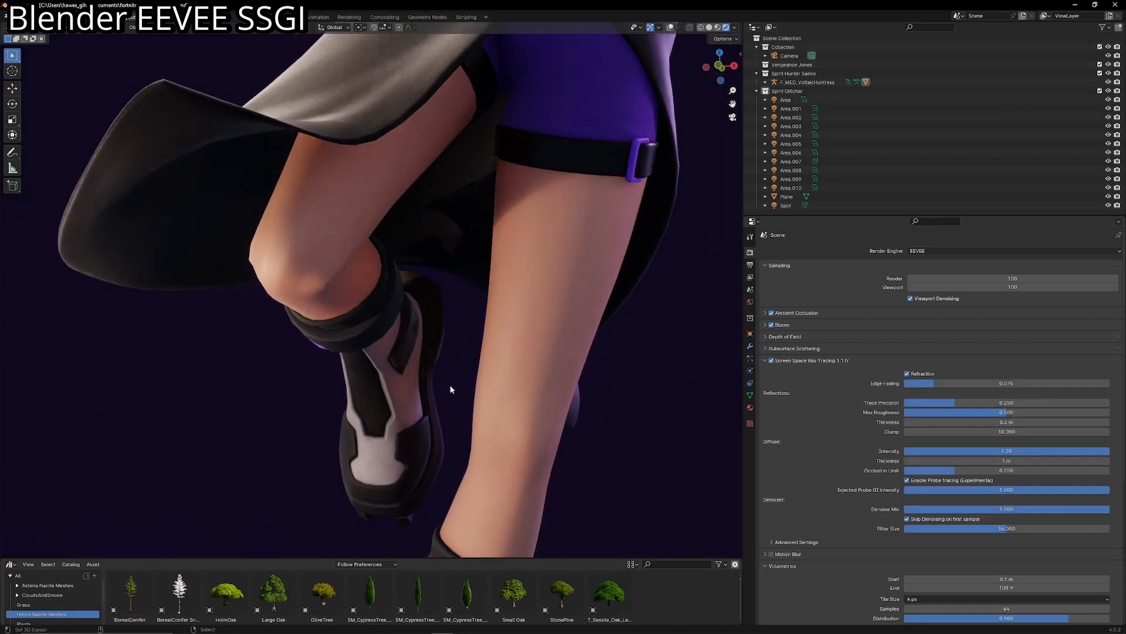
- Examine the ray-traced lighting on the legs, torso and whole character within the camera frame
scroll(415, 317, down, 3)
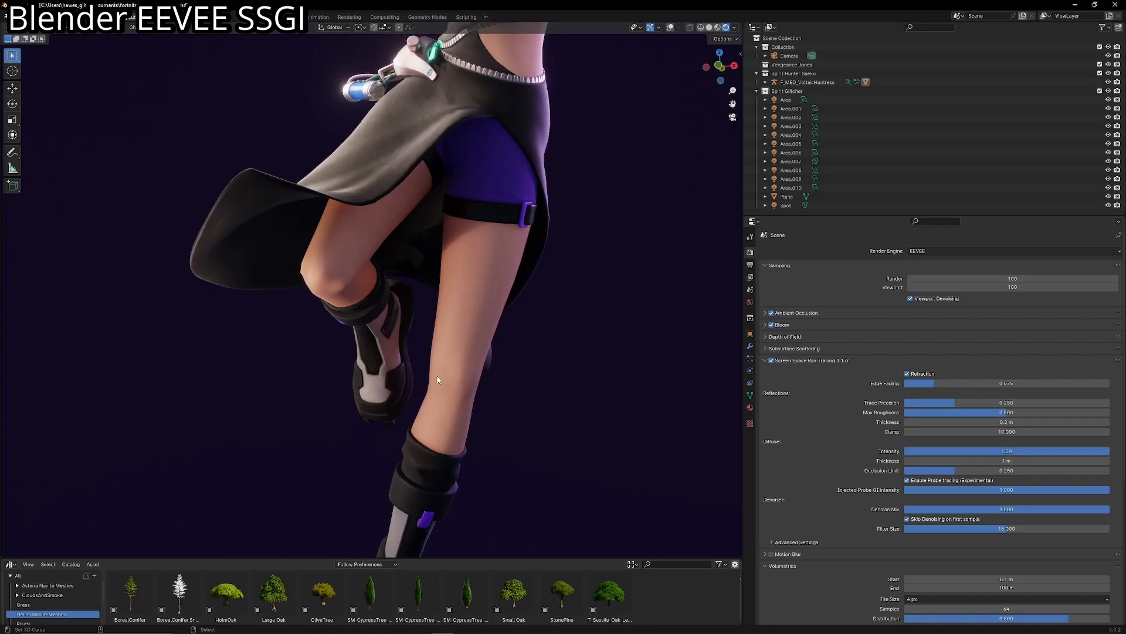
scroll(420, 339, down, 4)
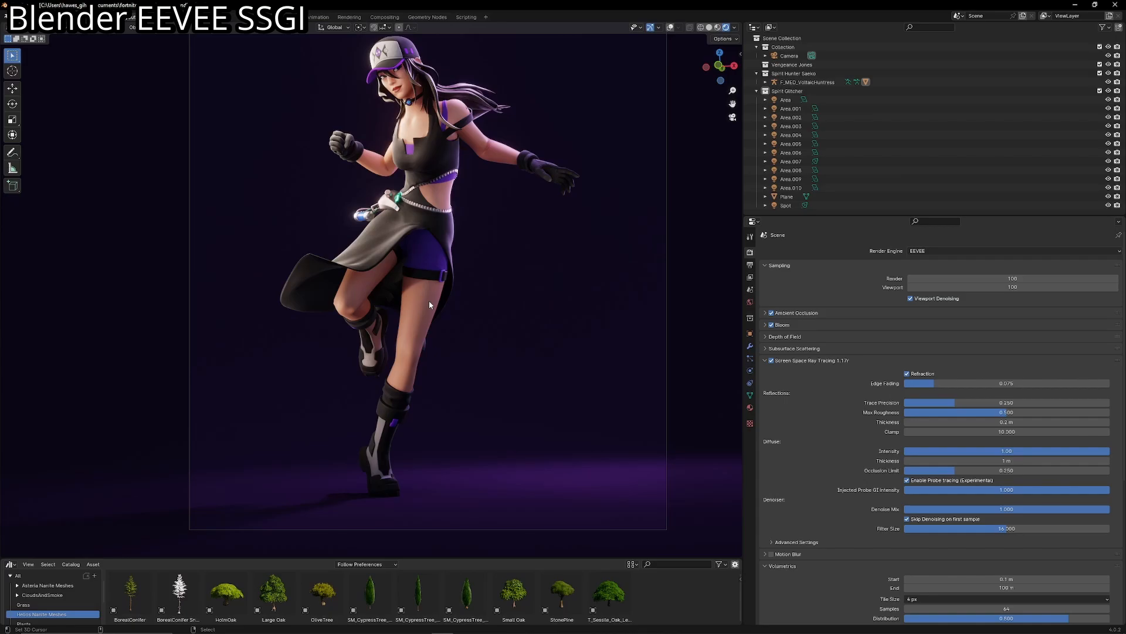
scroll(434, 275, up, 6)
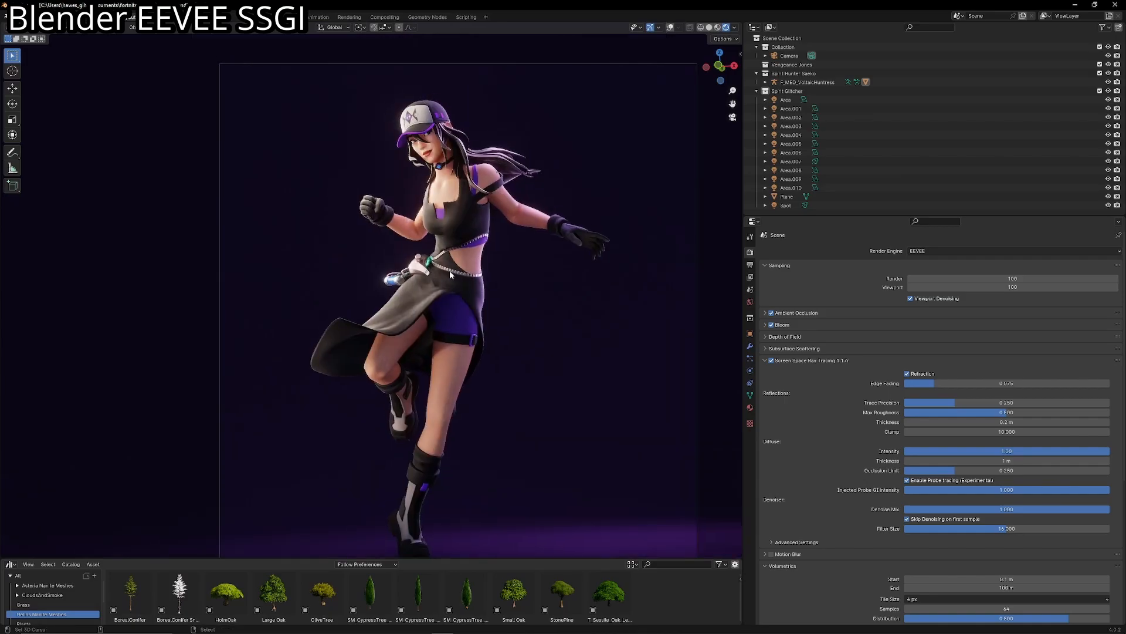
scroll(426, 275, down, 5)
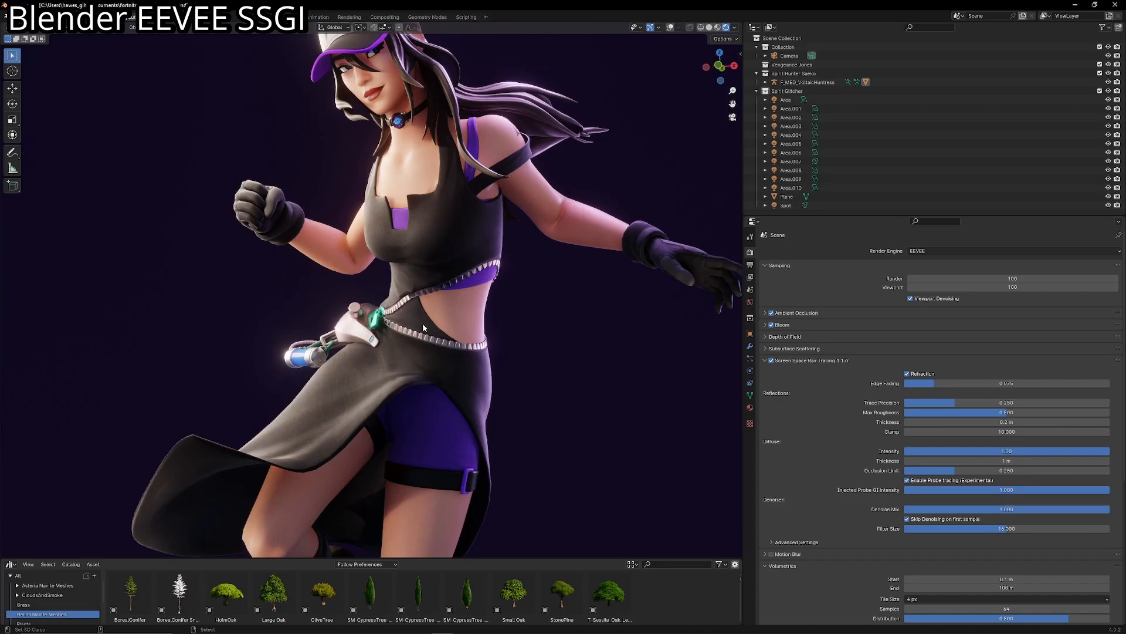
key(KP_0)
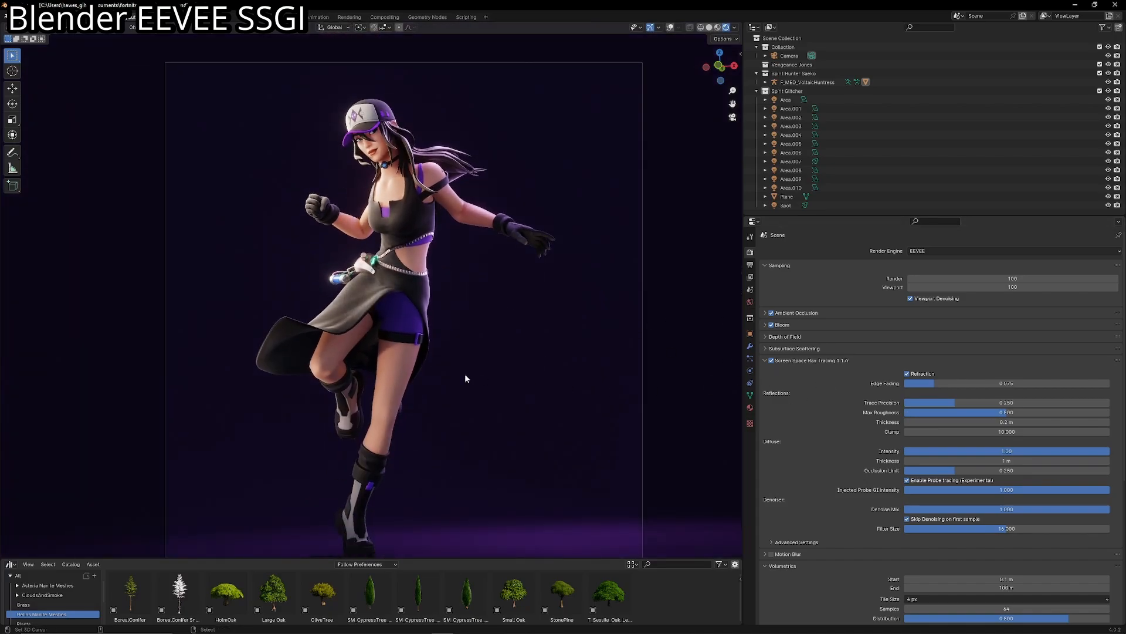
scroll(464, 373, down, 2)
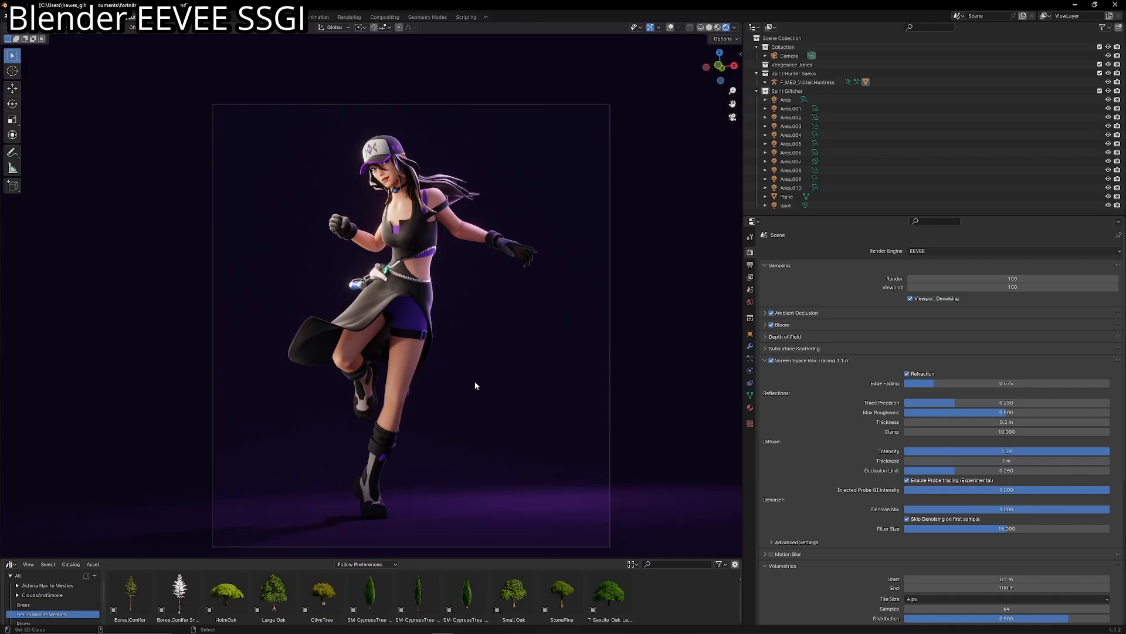
scroll(478, 386, up, 1)
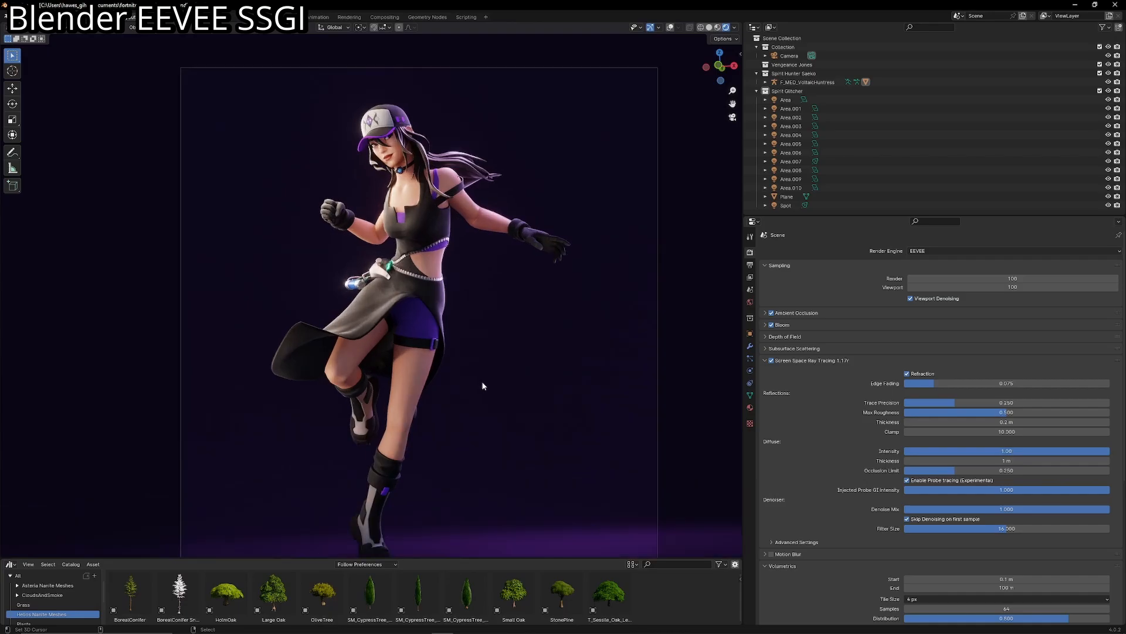
scroll(635, 373, up, 1)
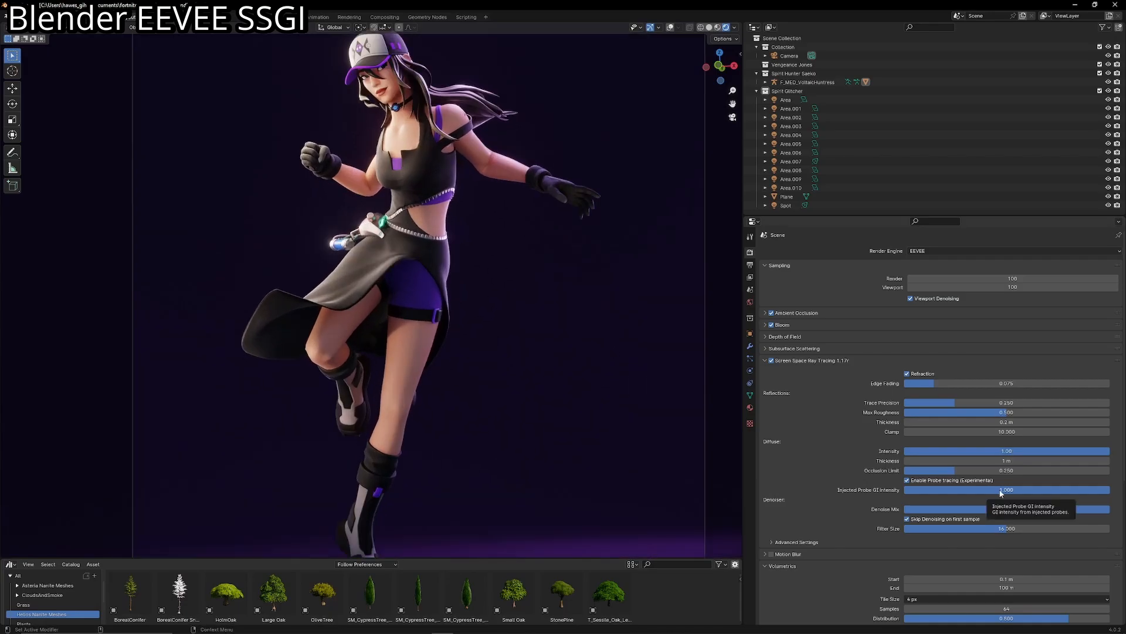
- Try Injected Probe GI Intensity values of 0, about 0.65 and about 0.54 in the ray tracing settings
drag(1107, 490, 905, 490)
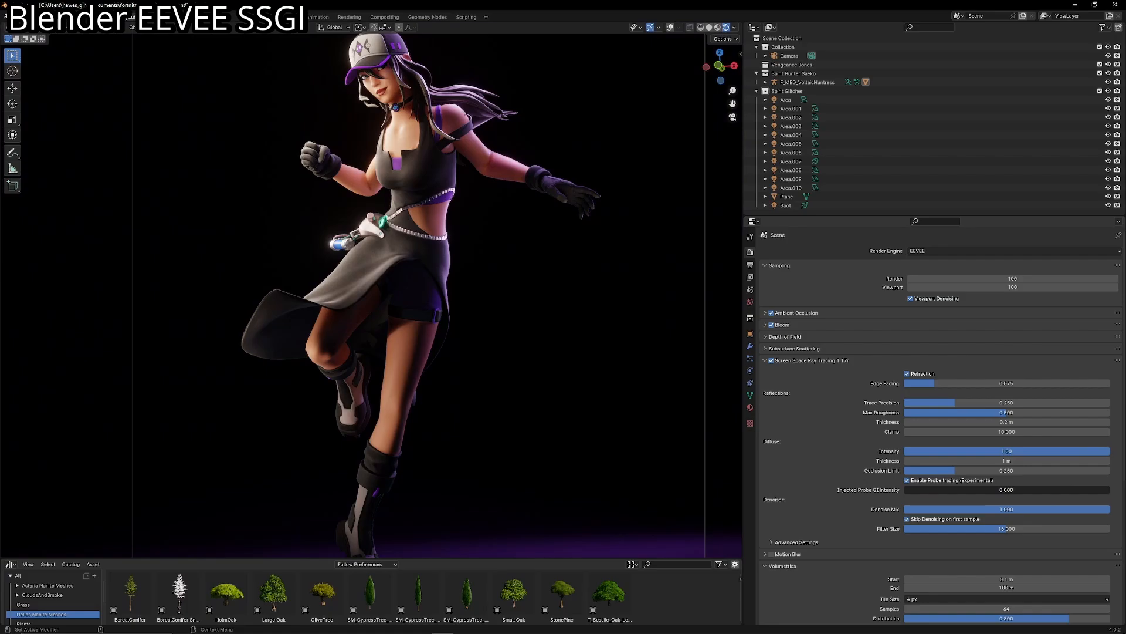
drag(904, 490, 1036, 489)
click(1037, 490)
click(769, 443)
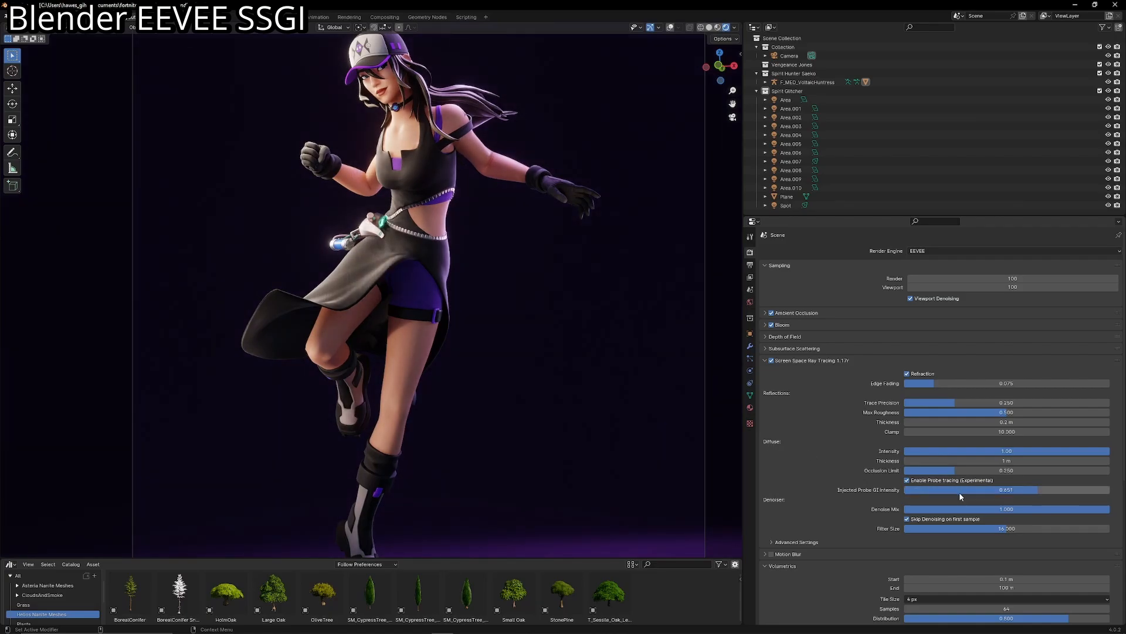
drag(960, 491, 922, 491)
drag(998, 490, 1013, 490)
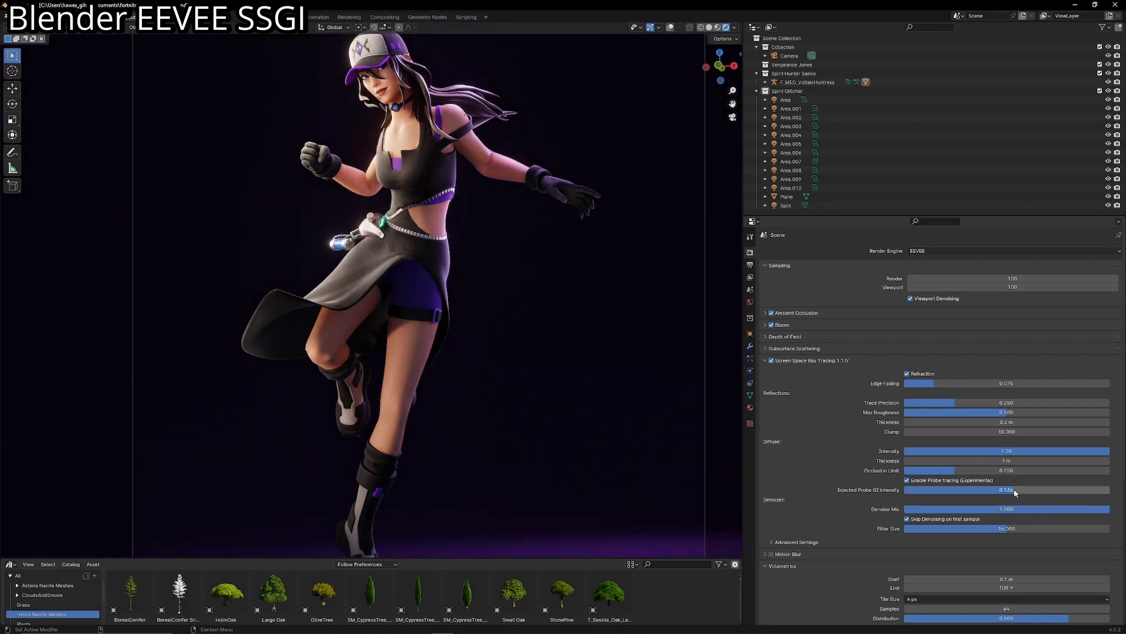
- Try stronger Injected Probe GI Intensity values of 2 and 5 on the scene
click(1013, 490)
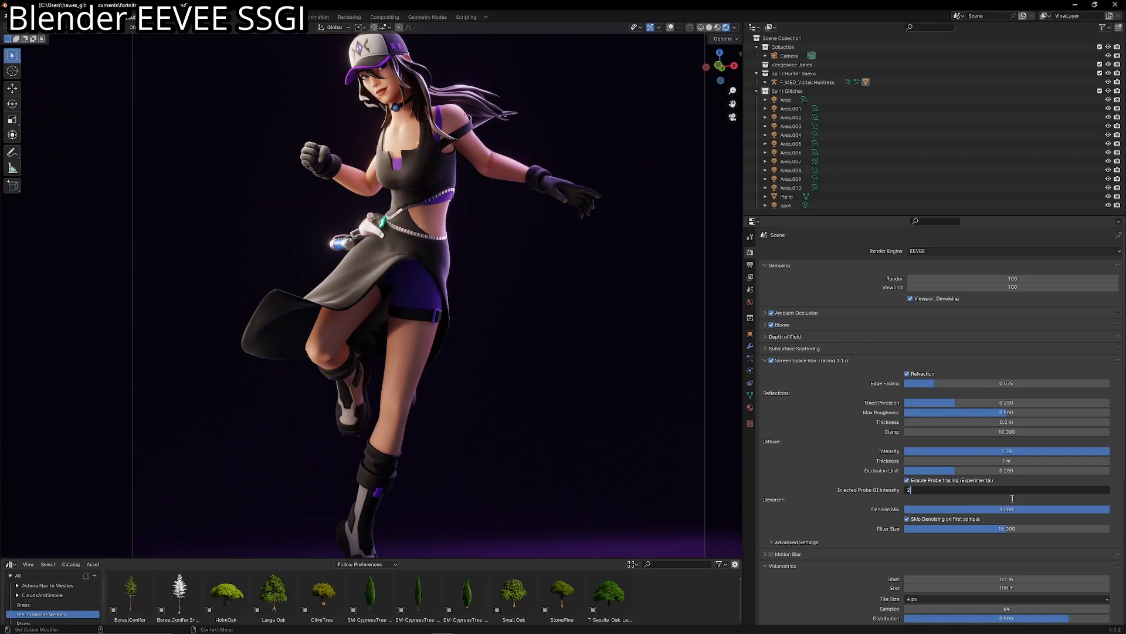
text(3)
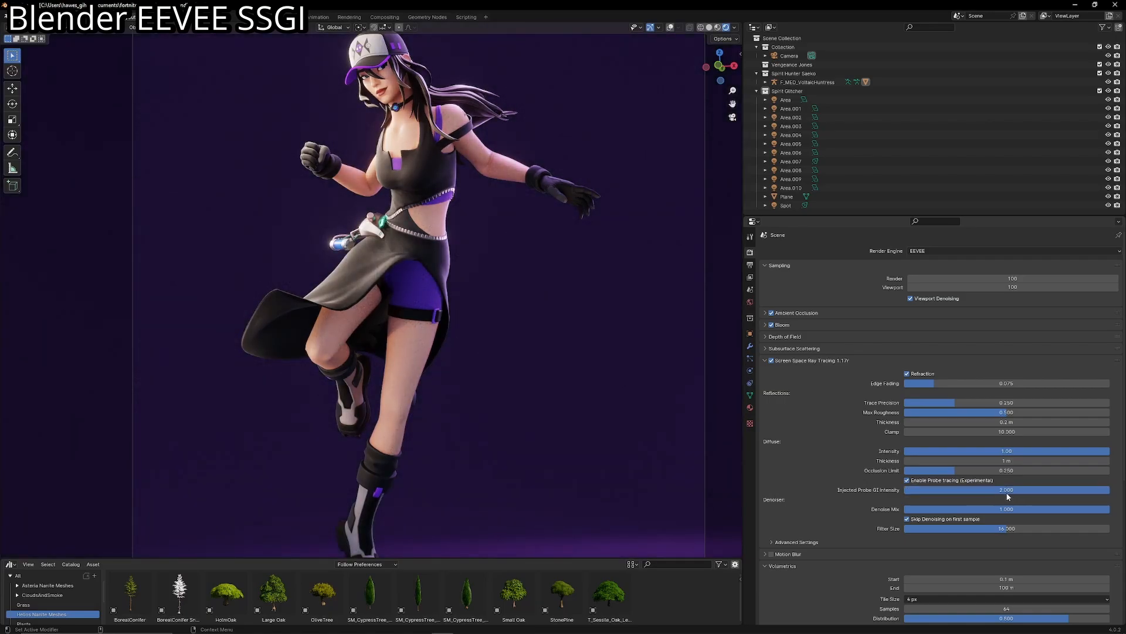
key(Return)
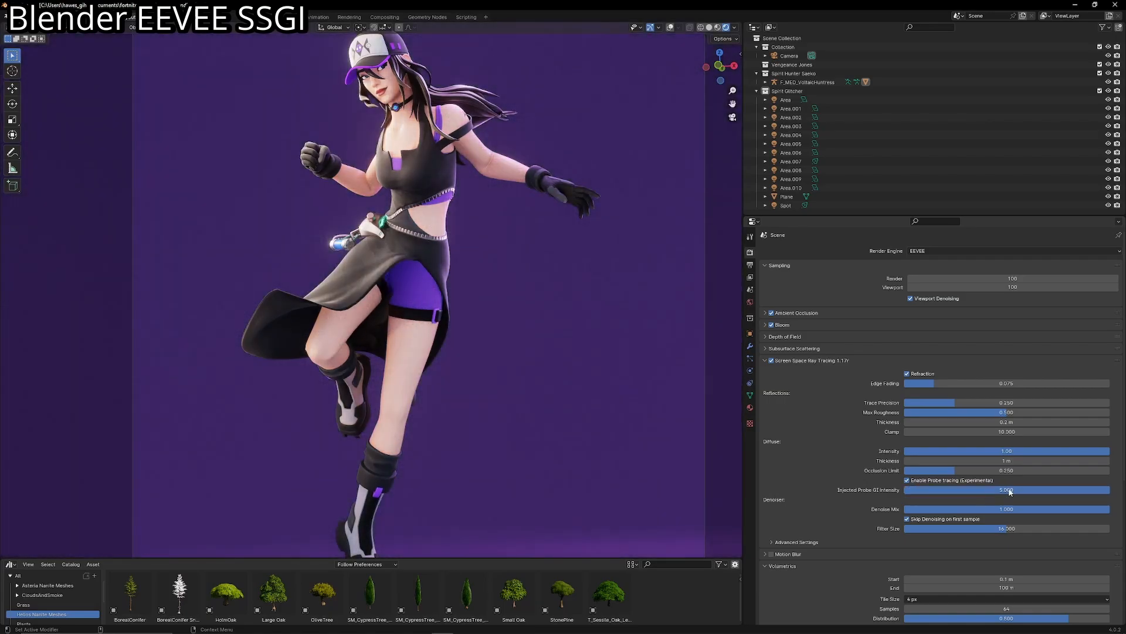
click(1010, 493)
text(5)
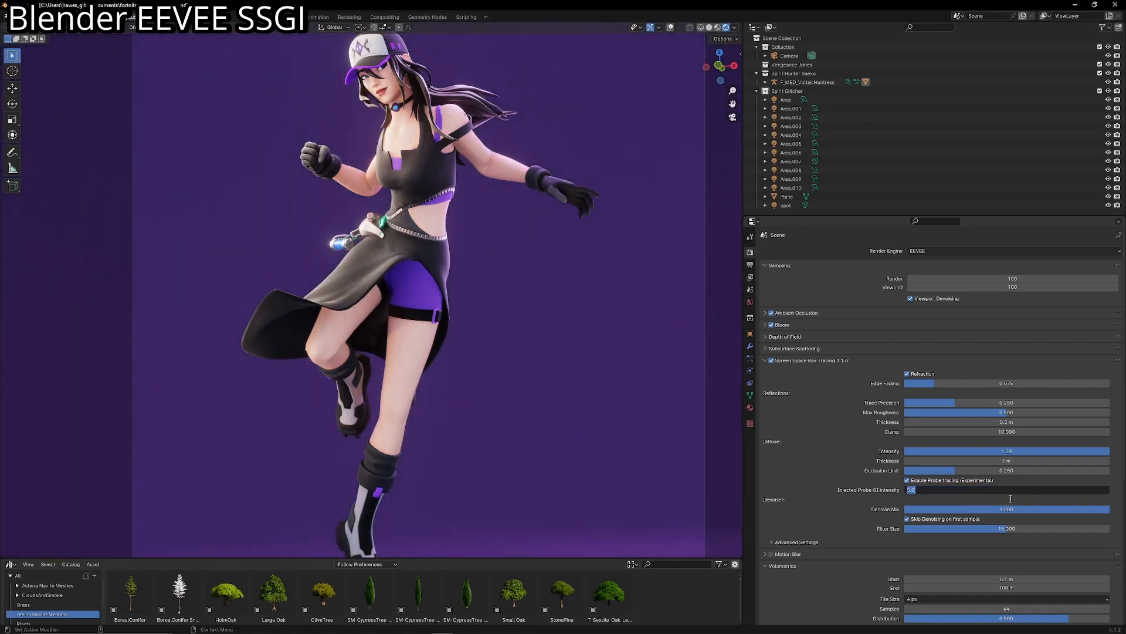
key(Return)
- Set the Injected Probe GI Intensity to 0.5 and check the character from the camera view
click(1004, 492)
text(0.5)
key(Return)
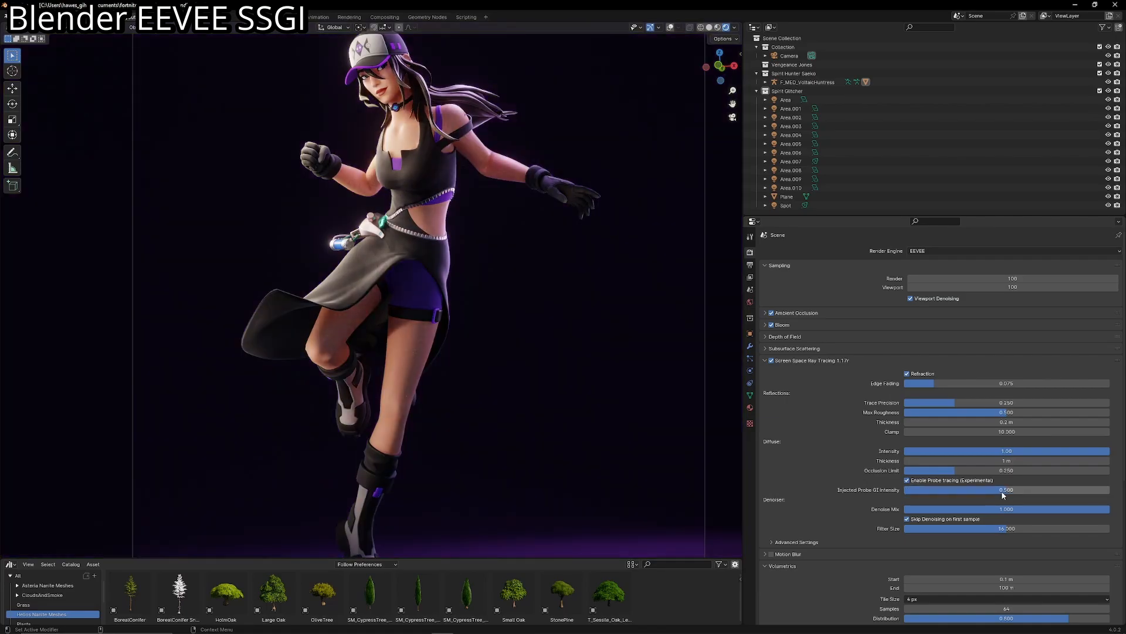
key(KP_0)
scroll(624, 272, up, 2)
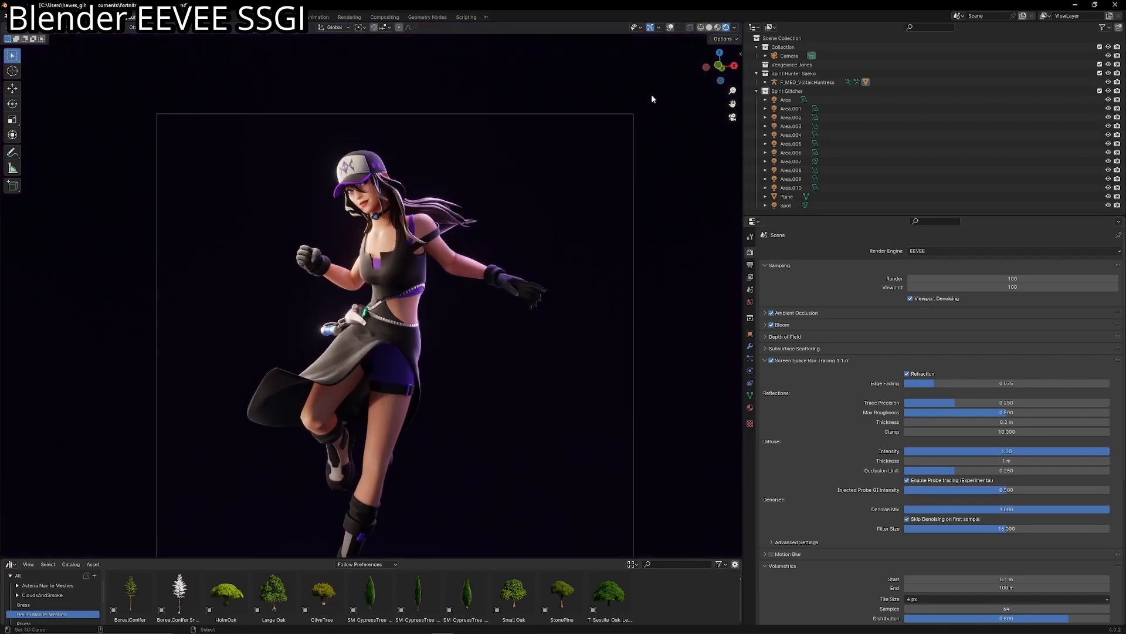
- Show the overlays to select the area light Area.001, open its light settings, and hide the overlays again
click(670, 28)
scroll(400, 247, down, 1)
click(222, 212)
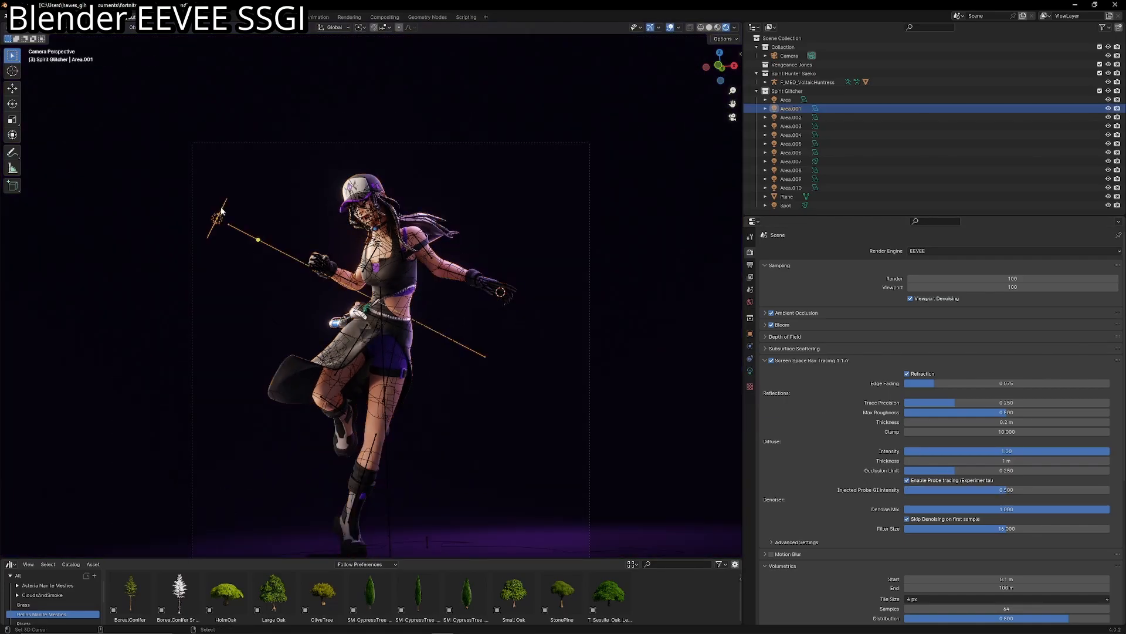
click(750, 370)
scroll(559, 315, up, 2)
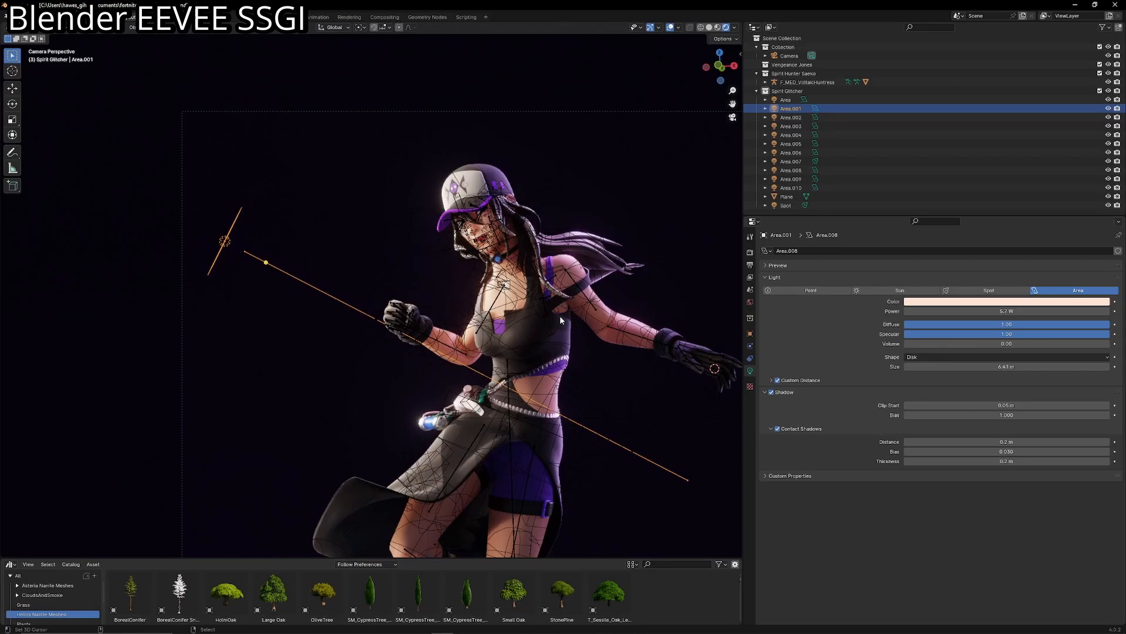
click(671, 27)
scroll(660, 61, up, 2)
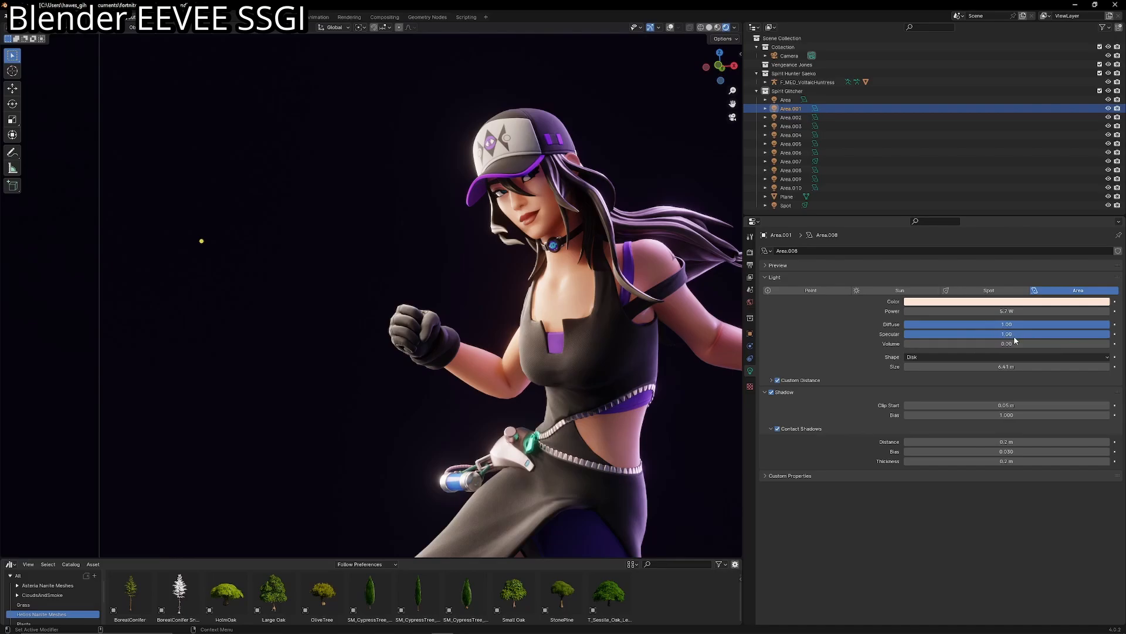
- Try a reduced Specular and a Diffuse of 5 on the Area.001 light, undoing each change
drag(1106, 334, 932, 334)
key(ctrl+z)
click(981, 325)
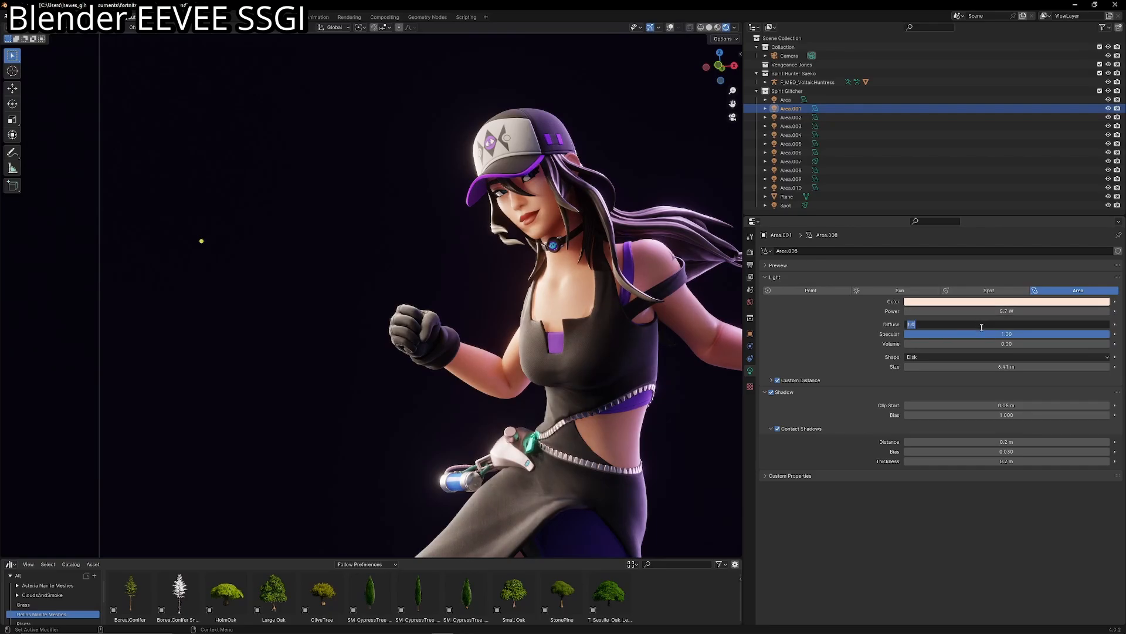
text(5)
key(Return)
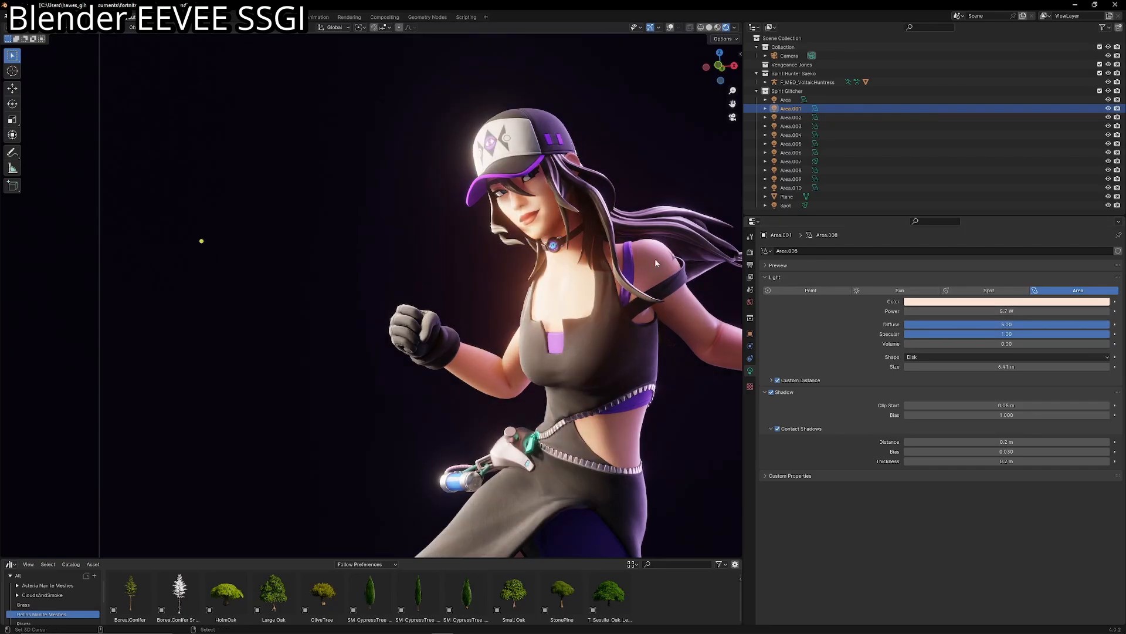
scroll(654, 263, down, 2)
shift+middle_drag(470, 255, 396, 226)
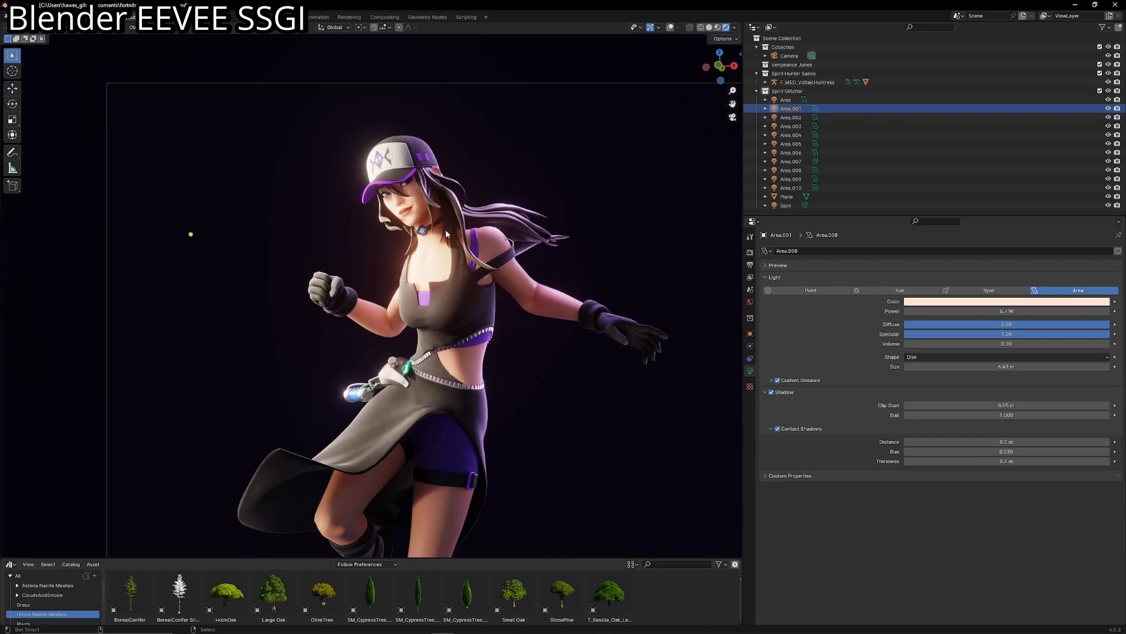
key(ctrl+z)
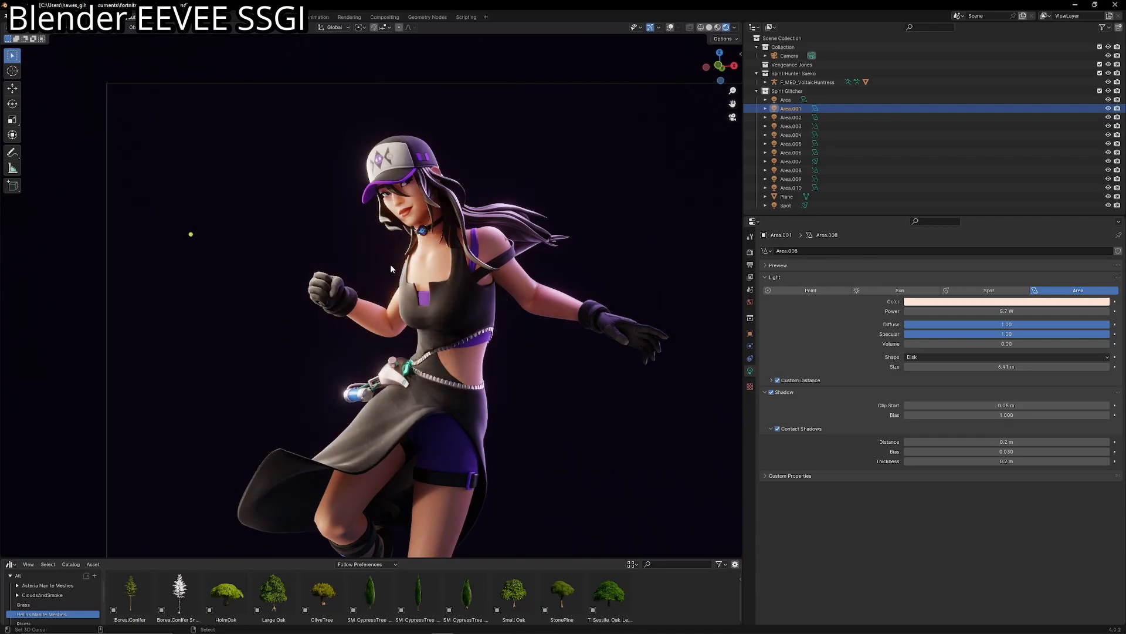
scroll(403, 355, down, 4)
scroll(429, 290, up, 3)
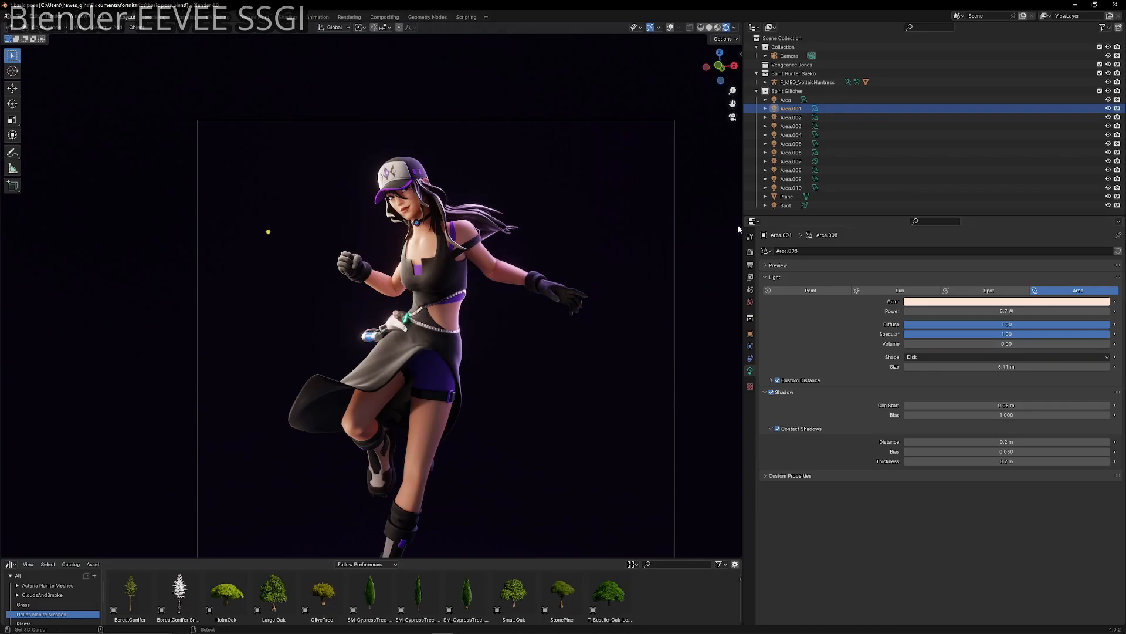
click(784, 101)
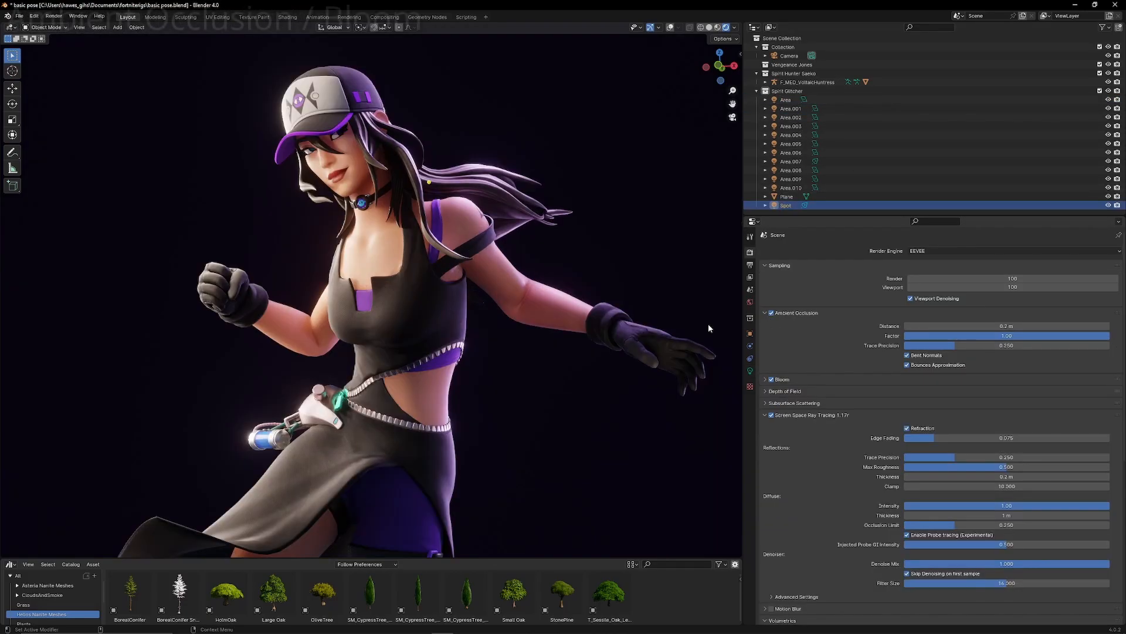
- Try adding a cube to the scene around the character's legs and scale it down
scroll(457, 441, down, 5)
scroll(484, 350, up, 8)
scroll(469, 354, up, 2)
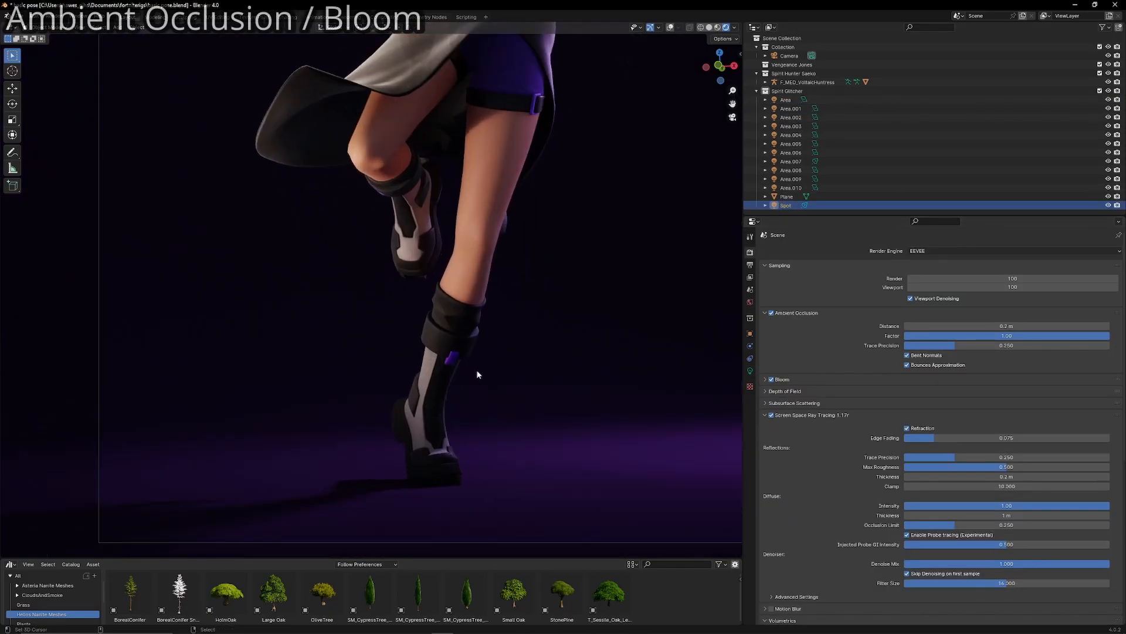
key(shift+a)
mouse_move(574, 418)
click(632, 440)
key(s)
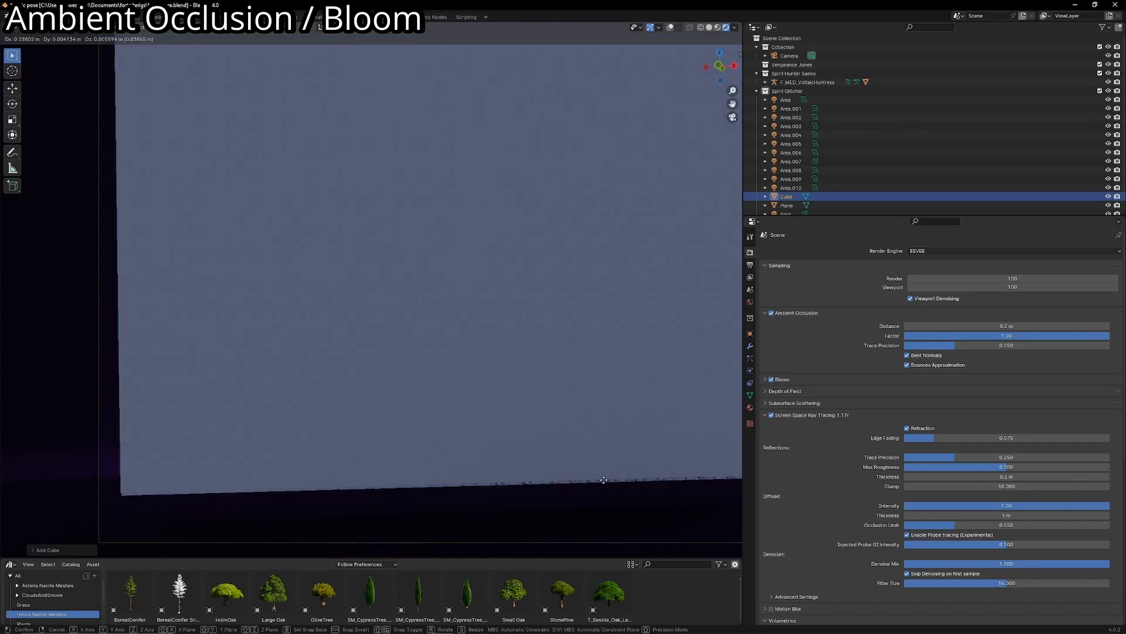
click(630, 434)
key(s)
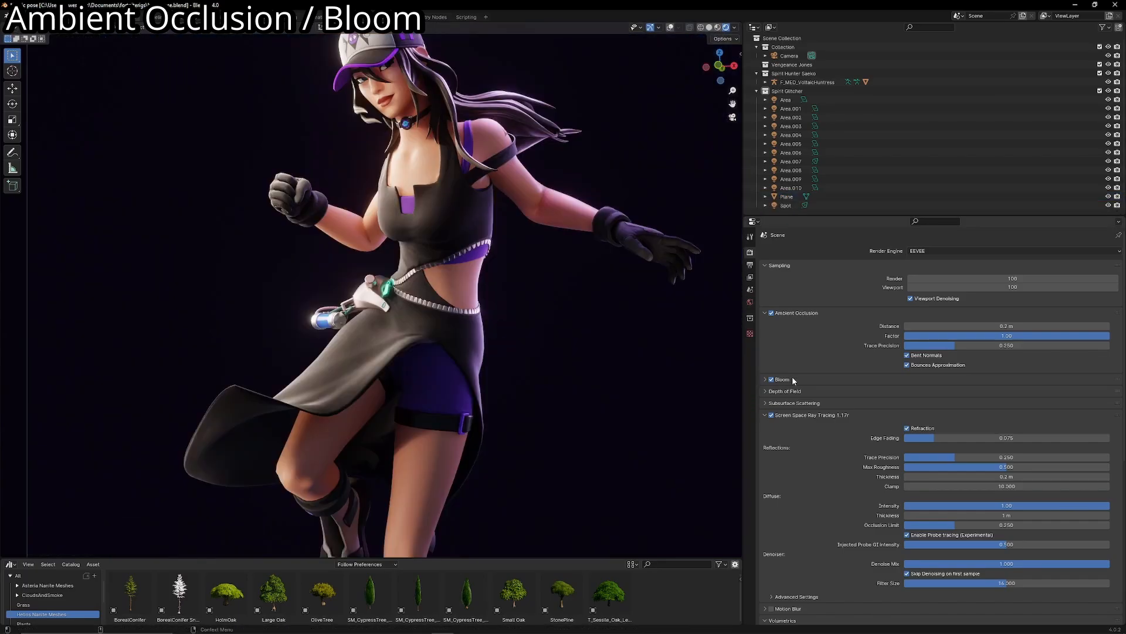
- Open the Bloom settings and adjust the Threshold while checking the glow on the character
click(793, 379)
shift+middle_drag(540, 233, 539, 342)
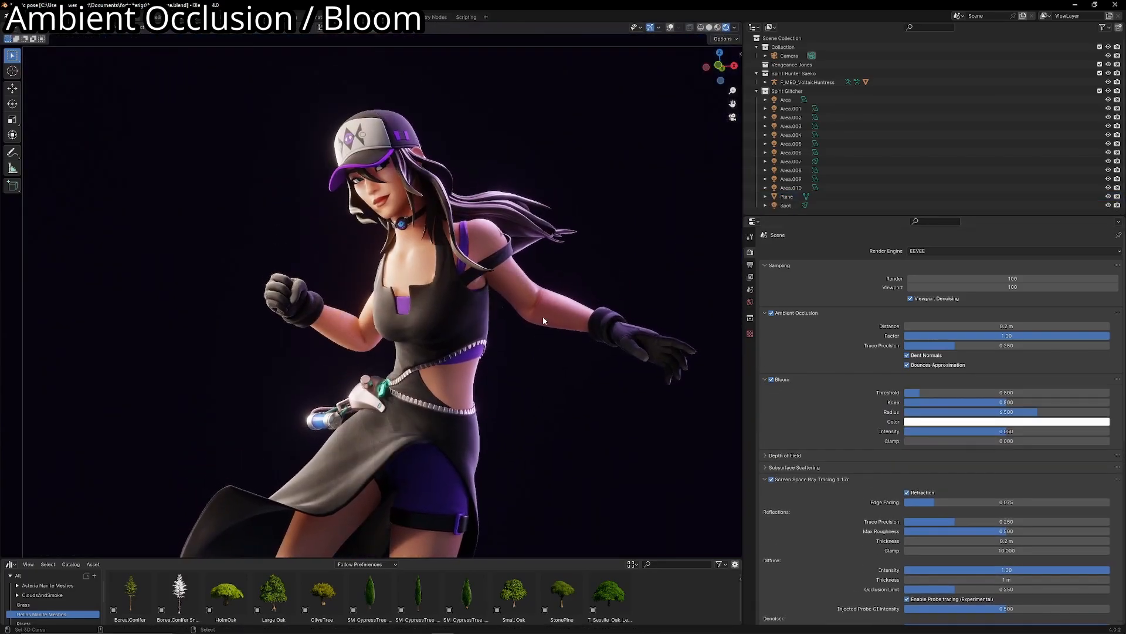
mouse_move(931, 392)
mouse_down()
mouse_move(953, 392)
mouse_move(904, 392)
mouse_move(948, 394)
mouse_up()
scroll(531, 384, down, 4)
scroll(532, 386, up, 2)
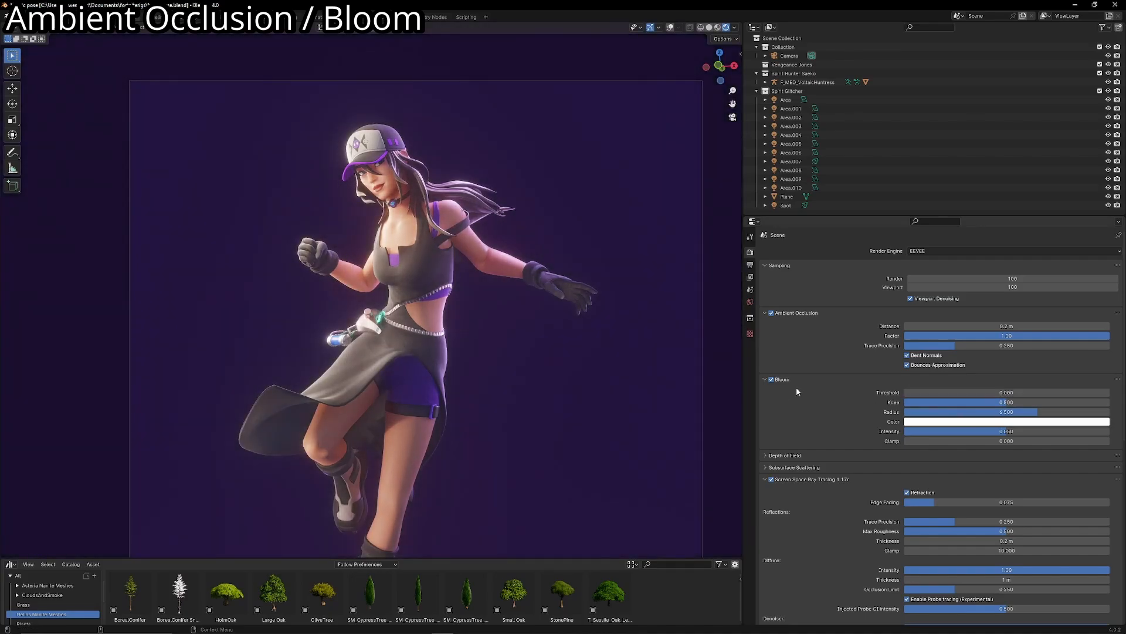
scroll(547, 350, down, 2)
scroll(565, 354, up, 2)
- Try a Bloom Threshold of 0.8 and settle on a Threshold of 1
click(912, 392)
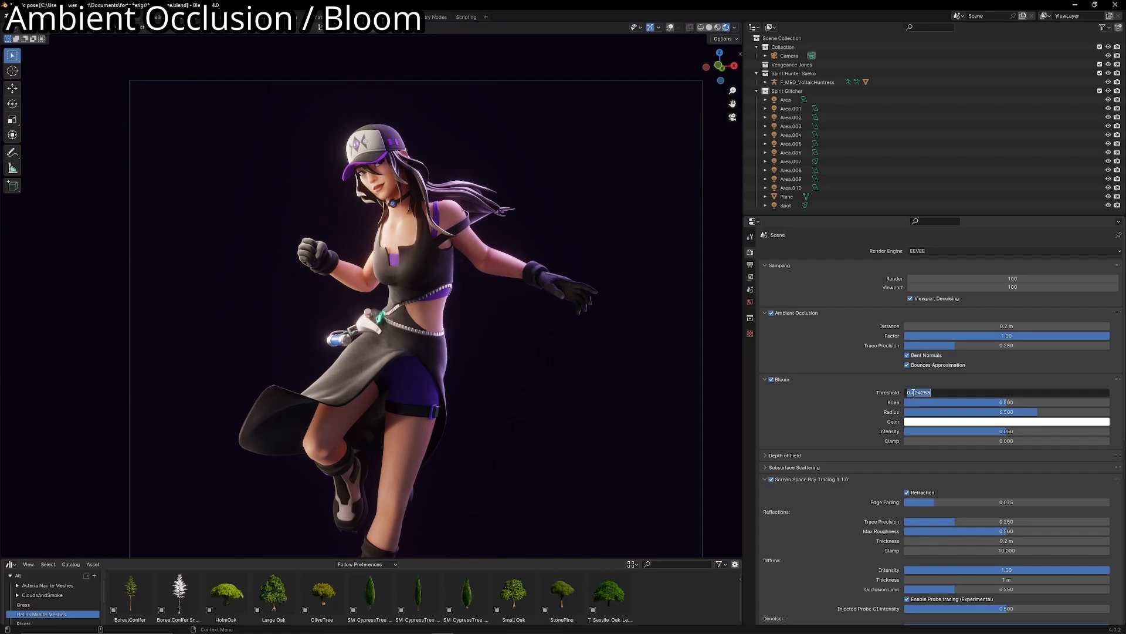
text(0.8)
key(Return)
click(912, 392)
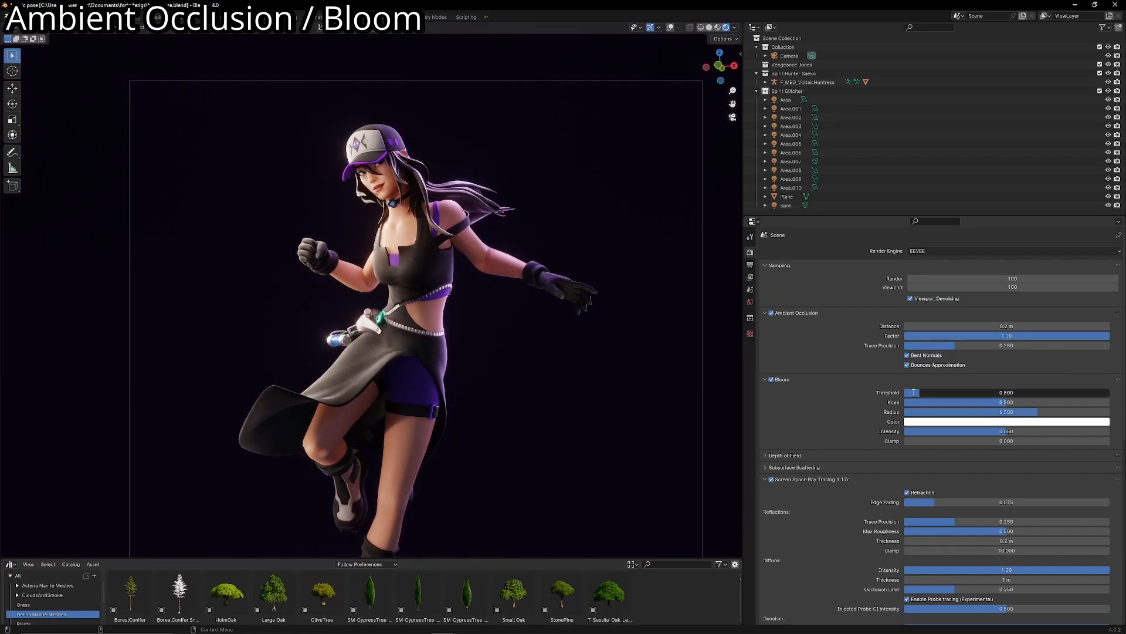
text(1)
key(Return)
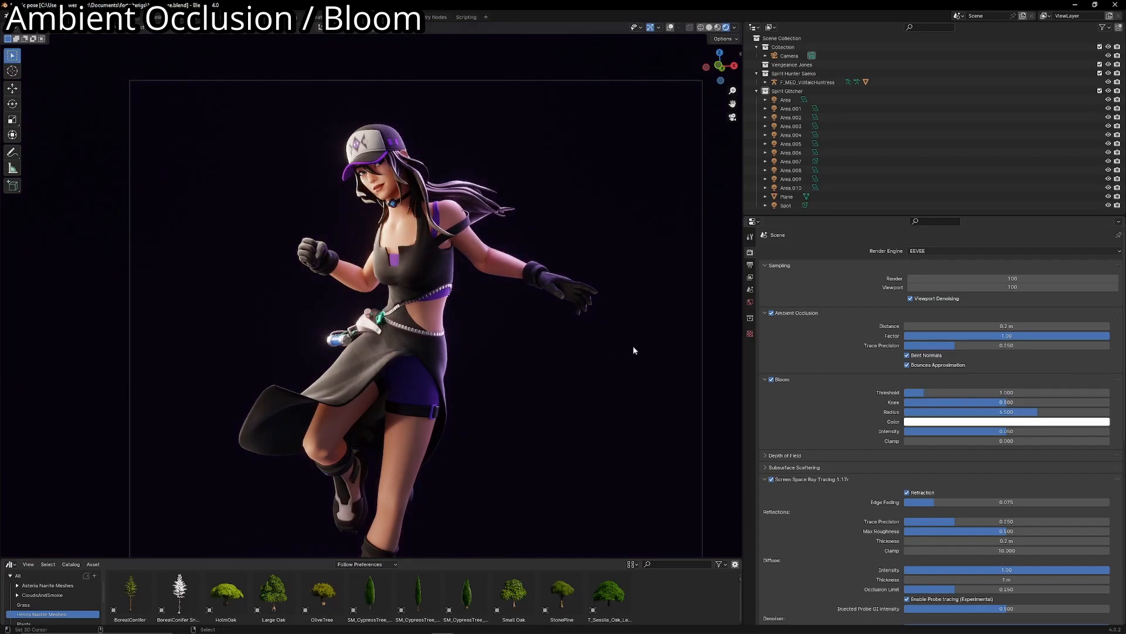
- Examine the Bloom glow on the character in the camera view, from close up and from farther away
scroll(626, 350, down, 4)
scroll(625, 347, up, 3)
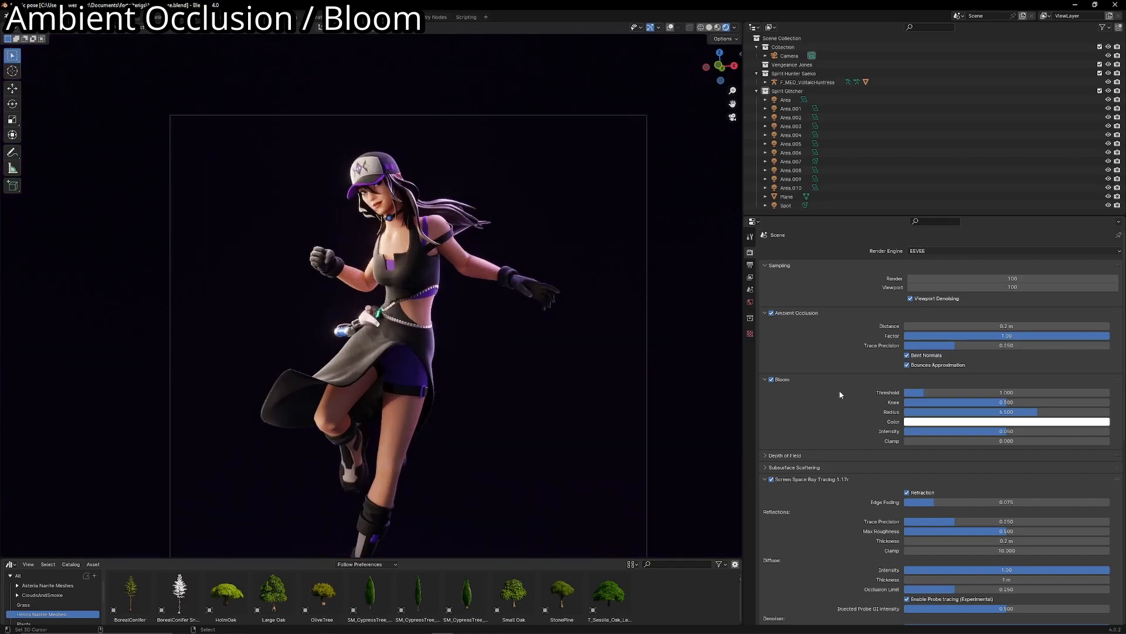
click(957, 390)
key(Escape)
scroll(434, 231, up, 4)
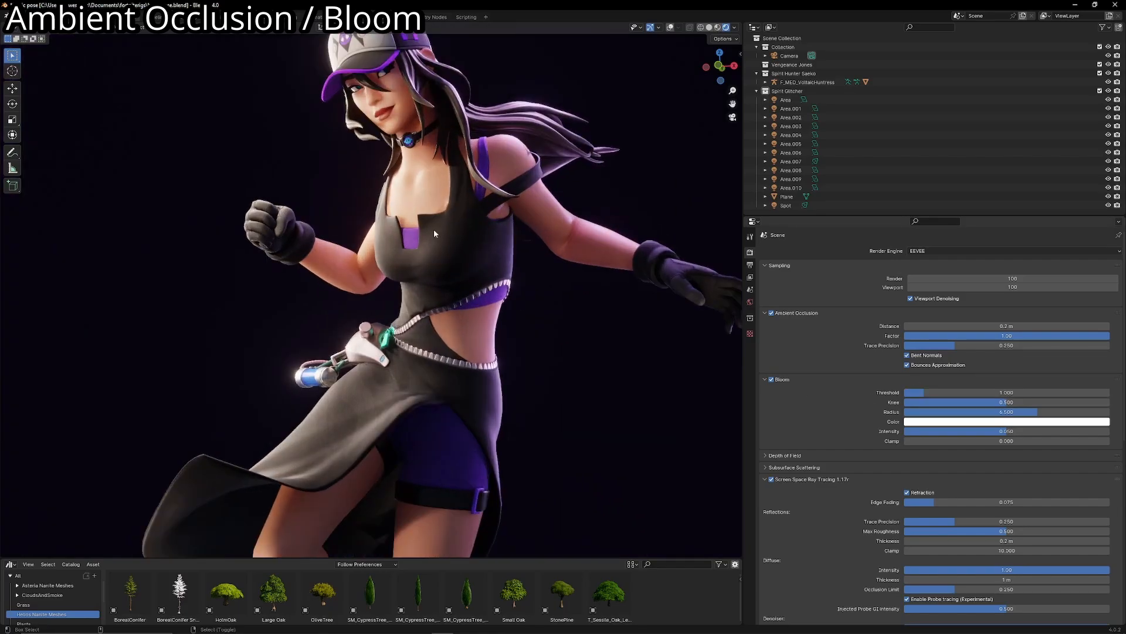
shift+middle_drag(435, 229, 431, 274)
scroll(443, 293, down, 6)
scroll(454, 299, up, 2)
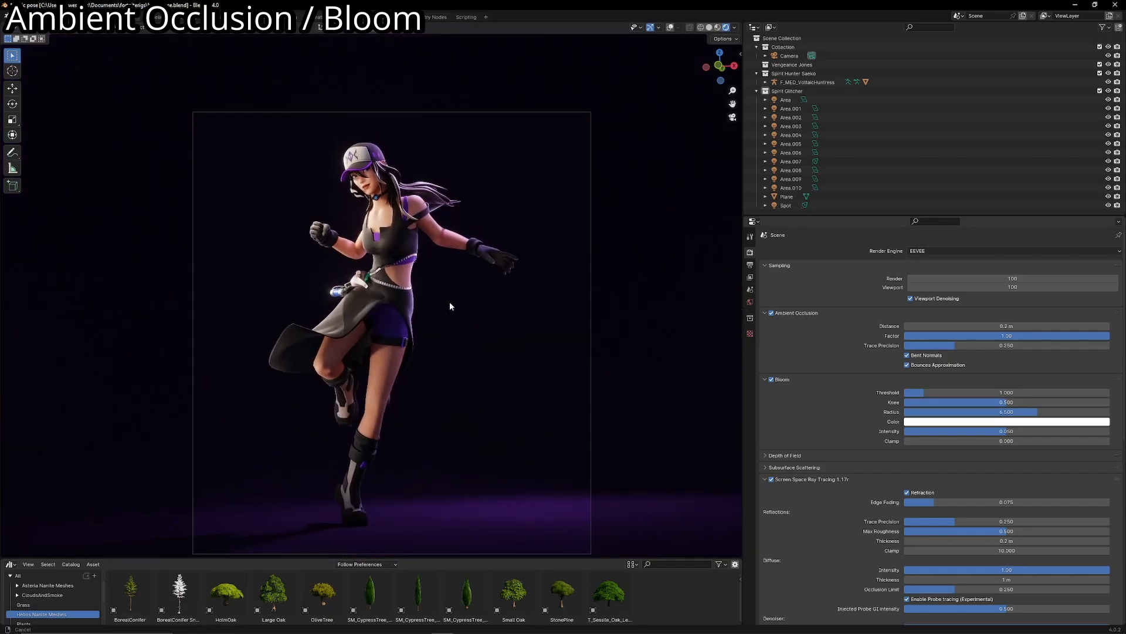
scroll(450, 301, up, 2)
scroll(450, 302, down, 3)
scroll(449, 303, up, 1)
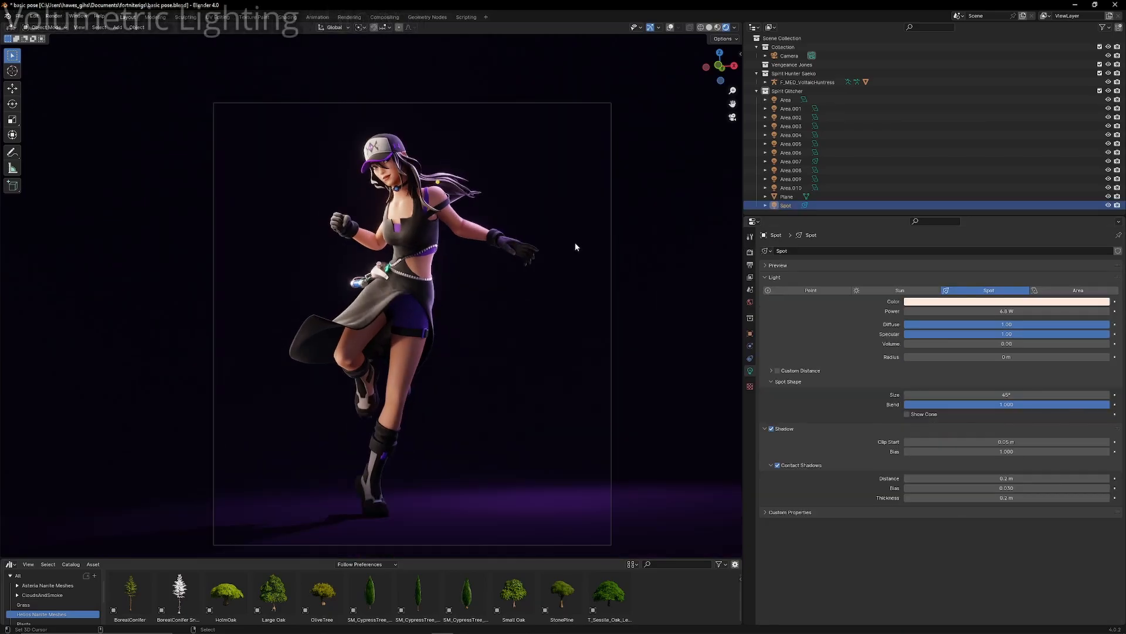
scroll(574, 245, up, 1)
shift+middle_drag(573, 253, 566, 247)
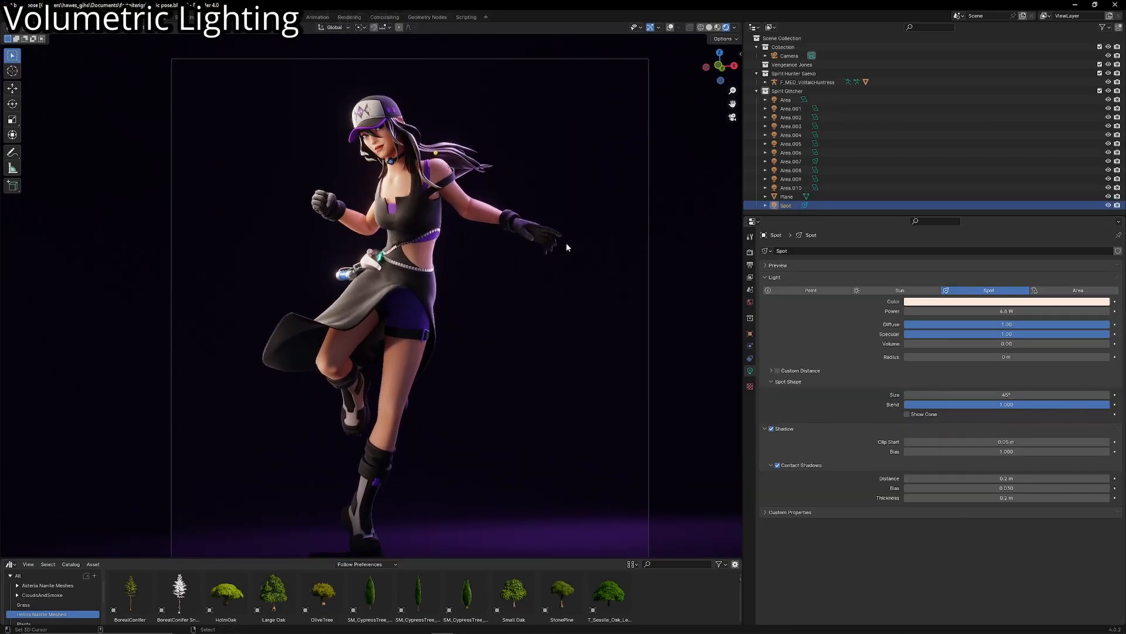
- Add a cube mesh, enlarge it and move it beside the character
key(shift+a)
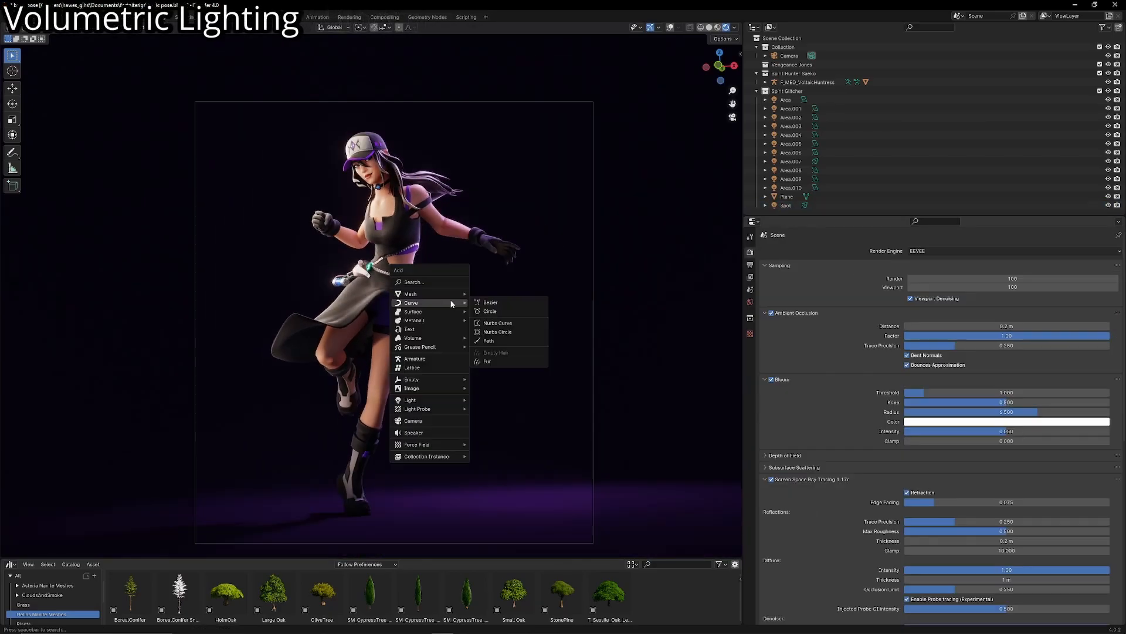
mouse_move(461, 297)
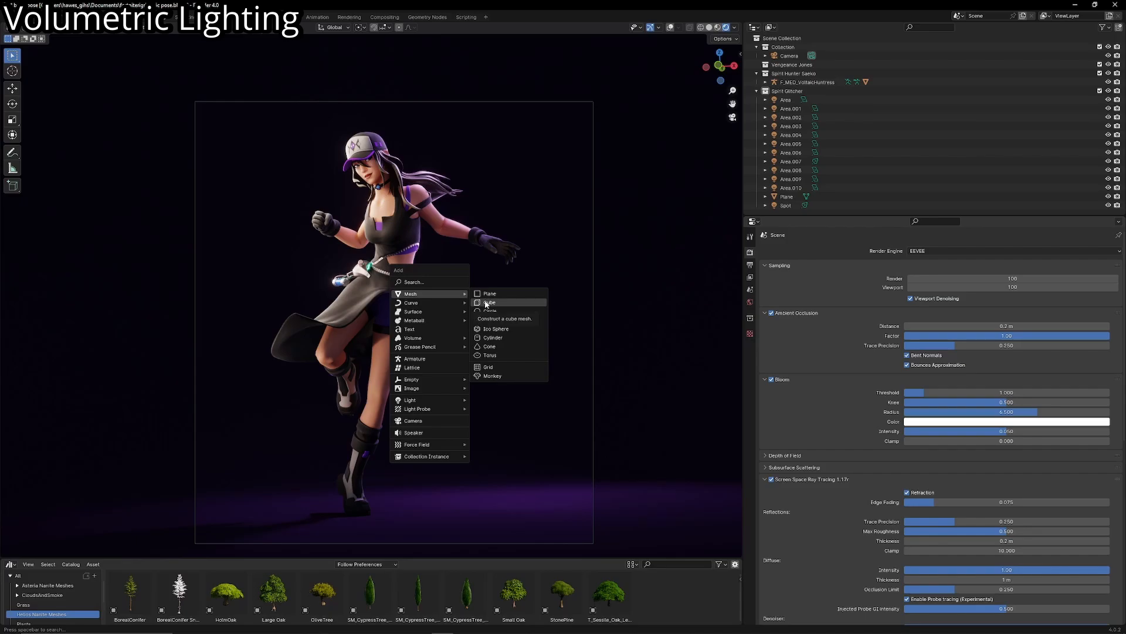
click(485, 303)
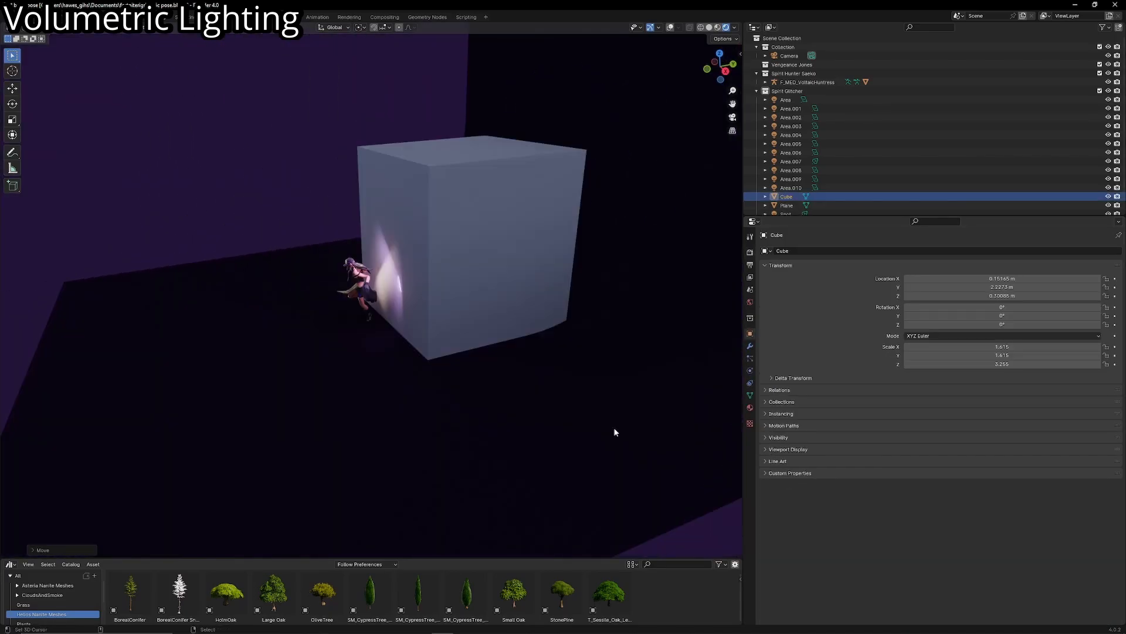
- Set the cube's viewport display to Wire so the character stays visible through it
scroll(586, 410, up, 5)
click(782, 449)
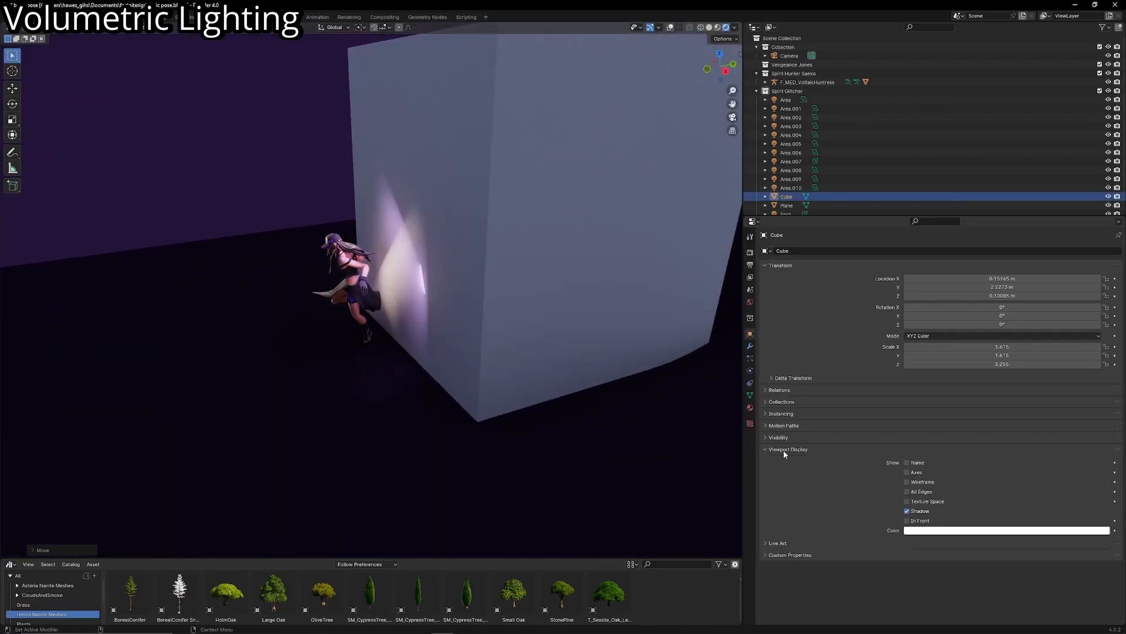
click(922, 541)
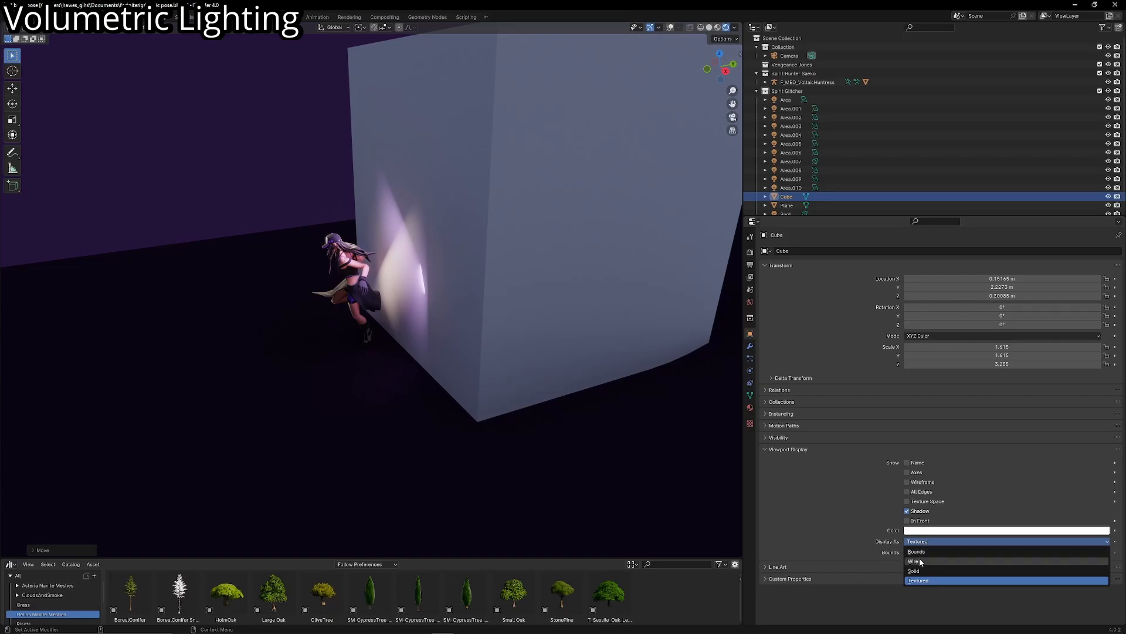
click(913, 560)
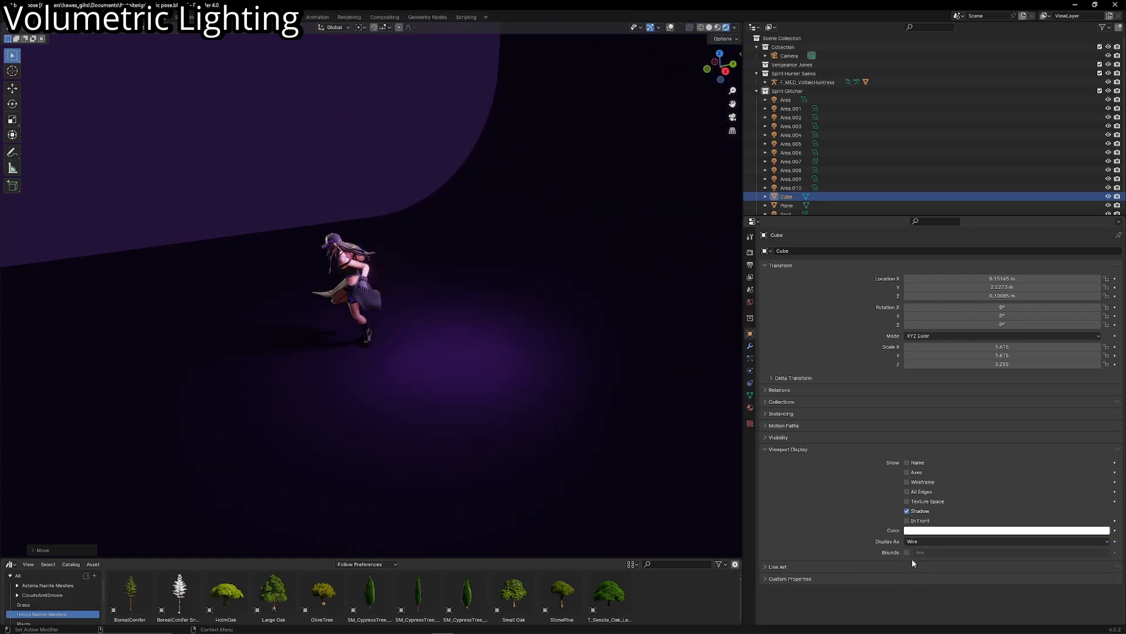
- Show the viewport overlays, reduce the cube's height along Z, scale it down to about 2 and move it around the character
click(669, 28)
middle_drag(645, 100, 493, 407)
key(s)
key(z)
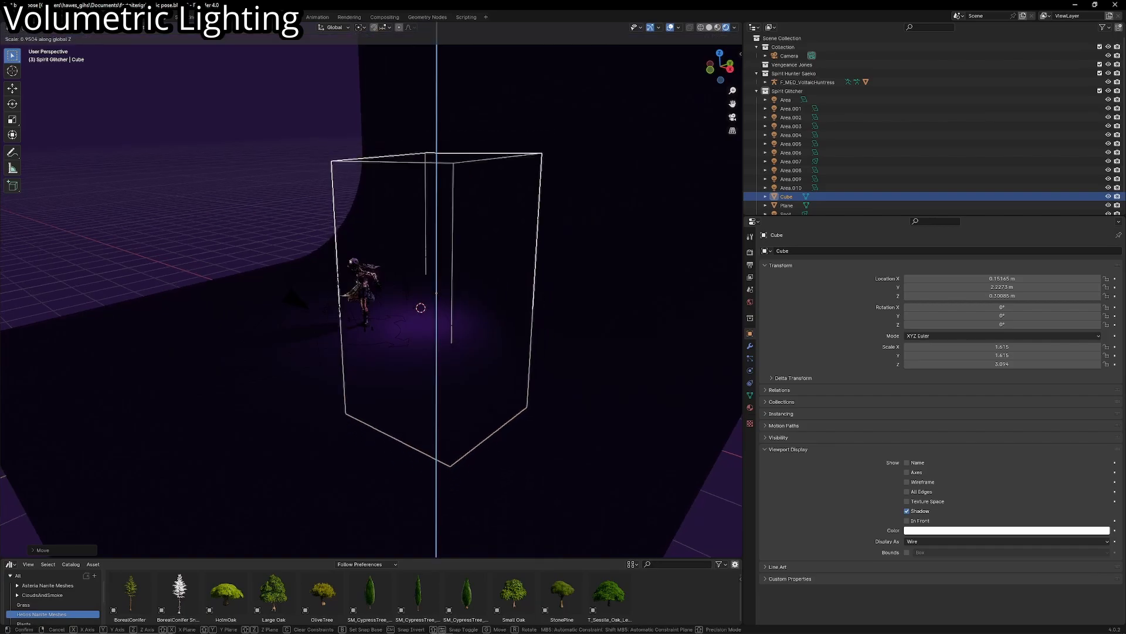
click(473, 357)
middle_drag(473, 357, 412, 354)
key(s)
click(588, 405)
key(g)
click(512, 359)
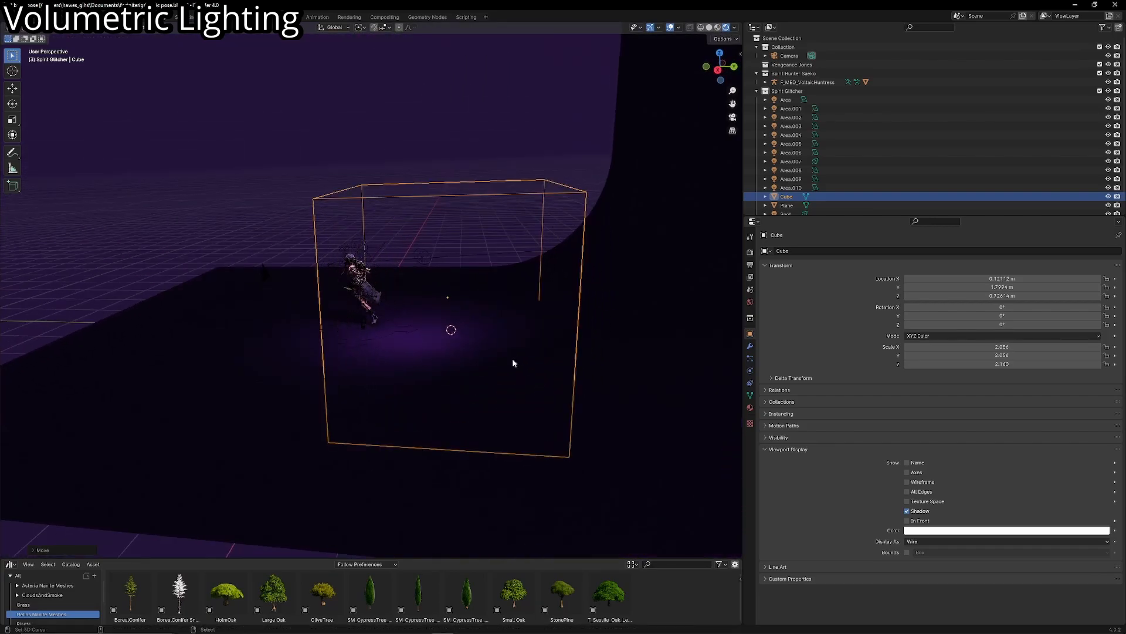
- Check the wire cube's placement around the character and lights in solid shading and through the camera
middle_drag(513, 363, 573, 364)
click(709, 27)
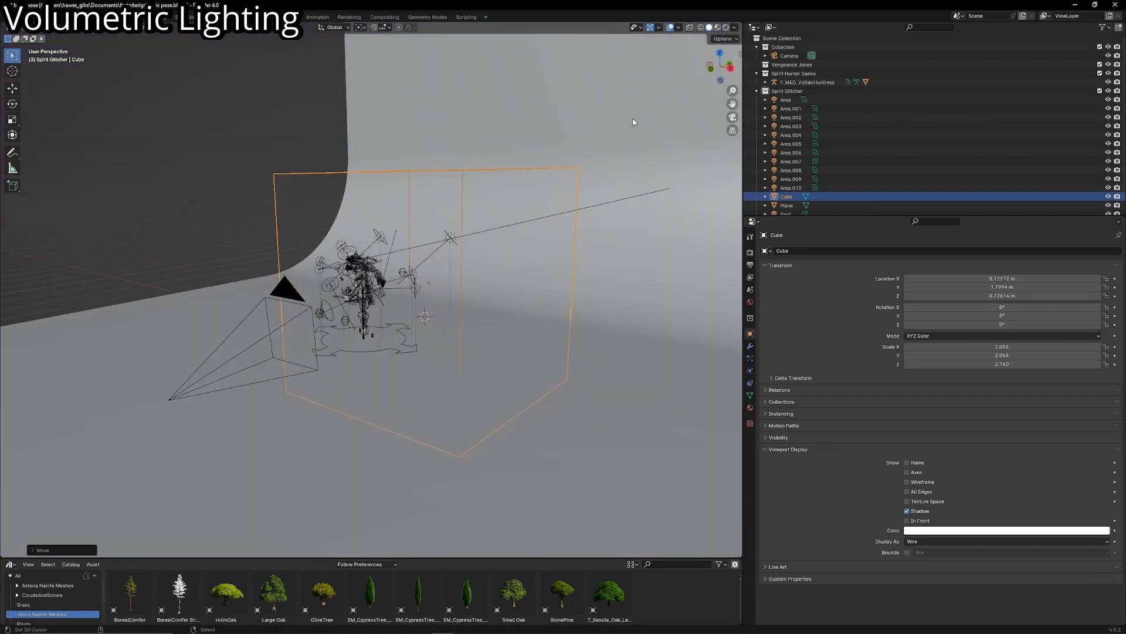
key(KP_0)
click(679, 27)
click(670, 27)
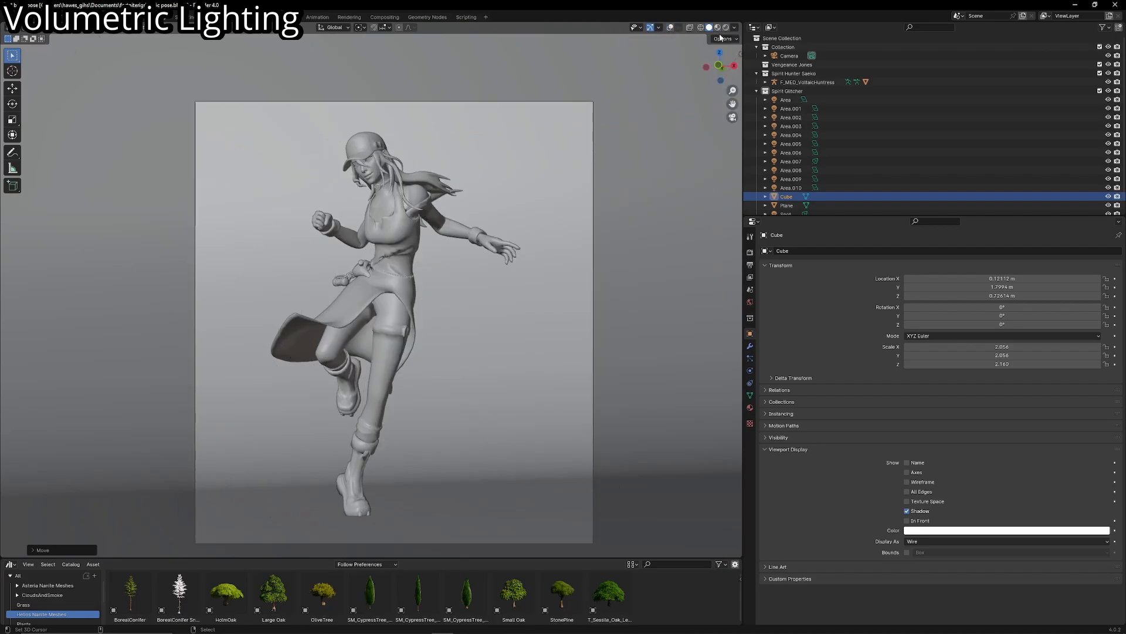
click(717, 28)
click(670, 28)
middle_drag(590, 121, 545, 166)
scroll(314, 53, up, 3)
- Create a new material for the cube, replacing the Principled BSDF with a Principled Volume linked to the Material Output's Volume input
click(288, 17)
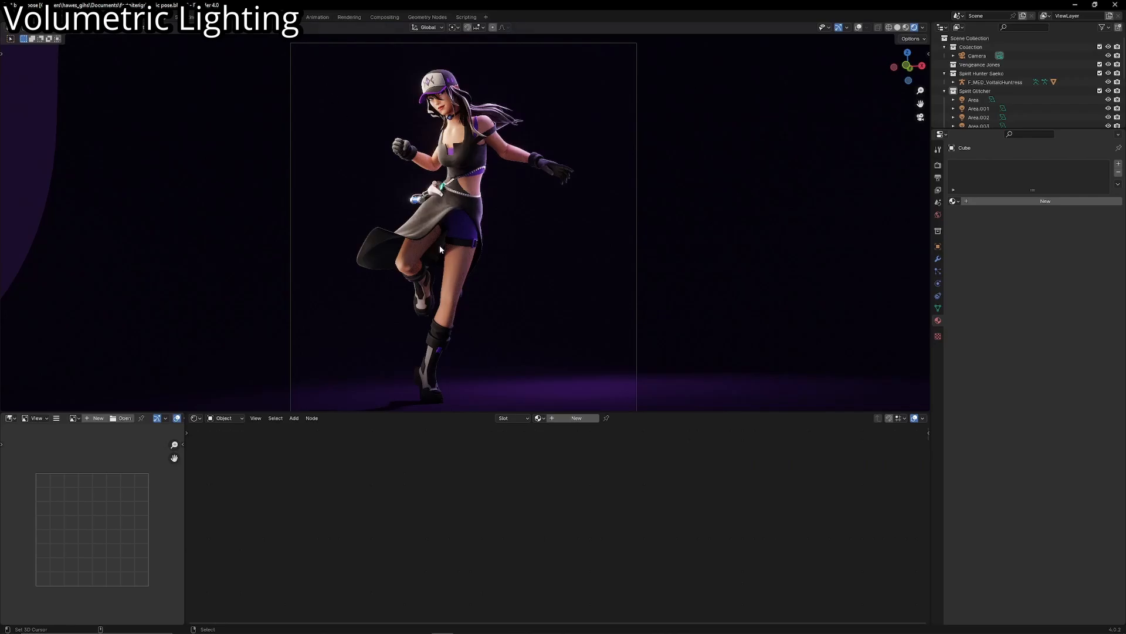
click(564, 420)
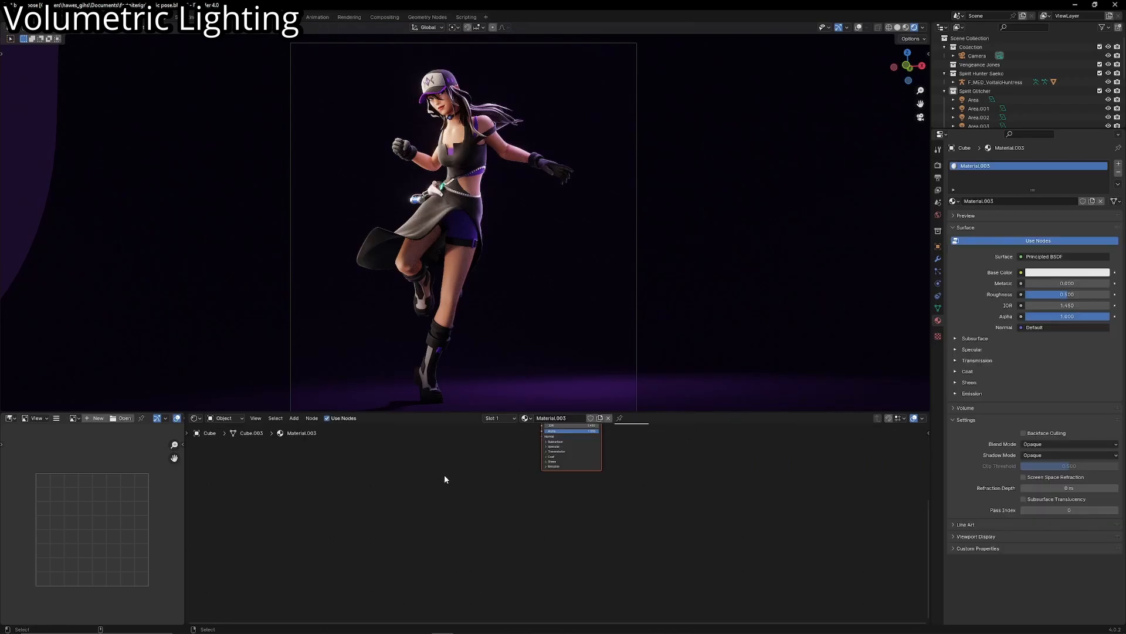
key(shift+a)
text(prin)
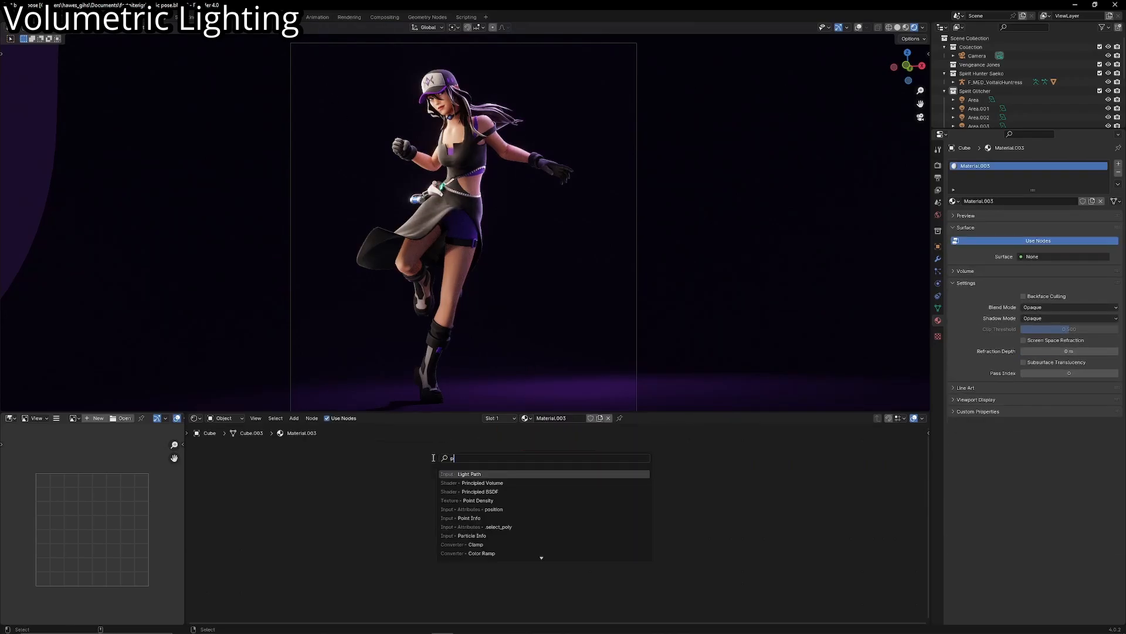
click(454, 483)
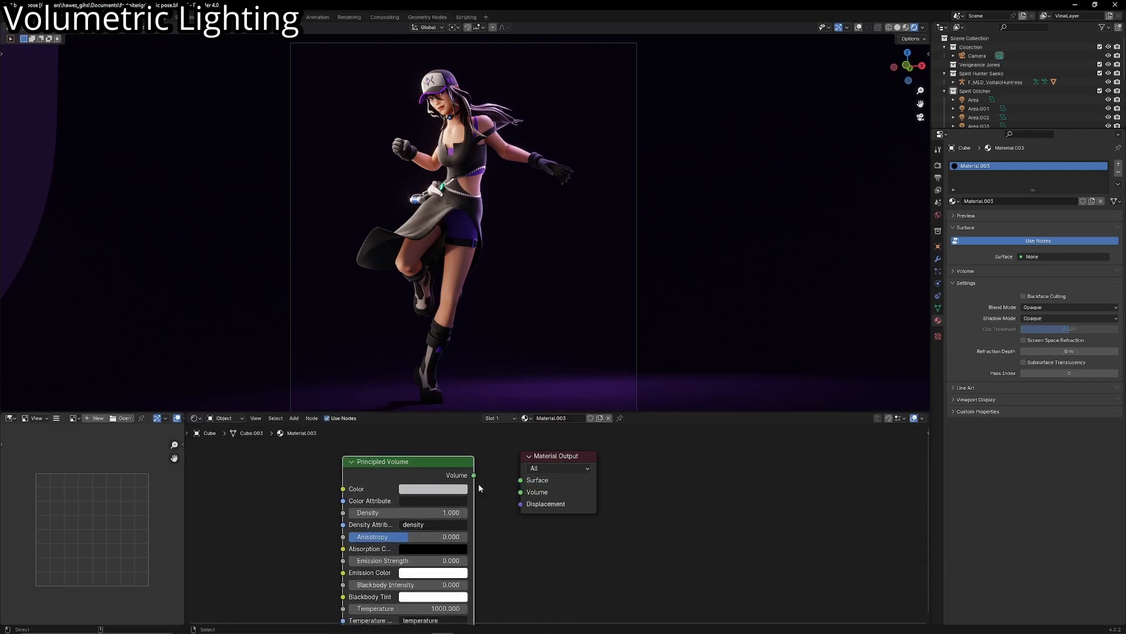
drag(473, 476, 520, 492)
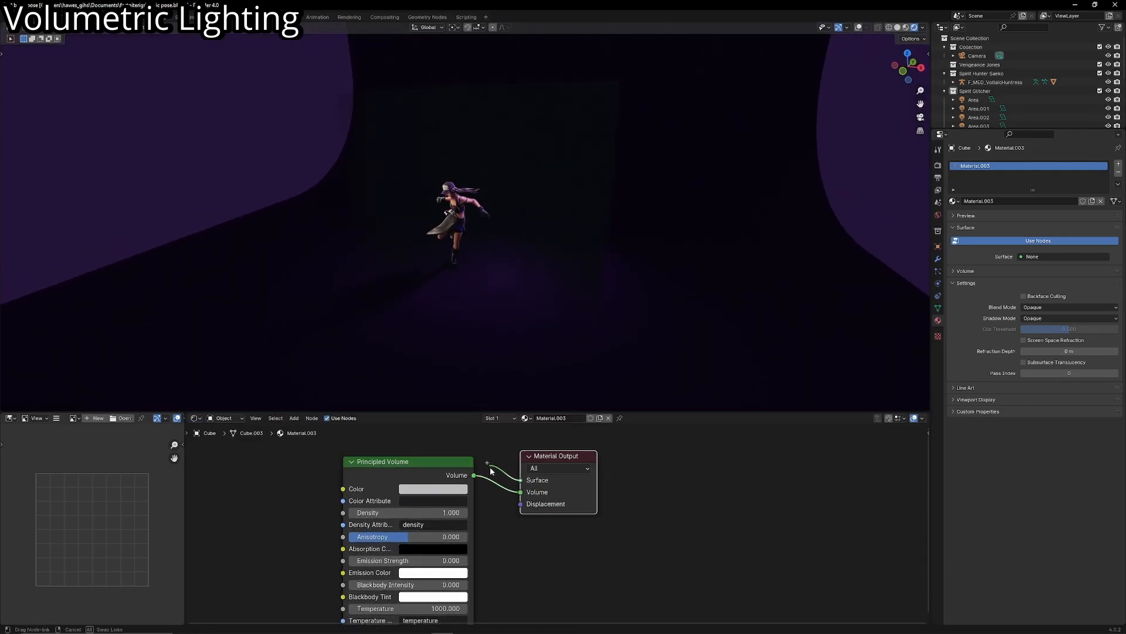
- Try feeding the Principled Volume into the Surface input instead of Volume and inspect the cube in material preview with overlays shown
drag(474, 475, 520, 480)
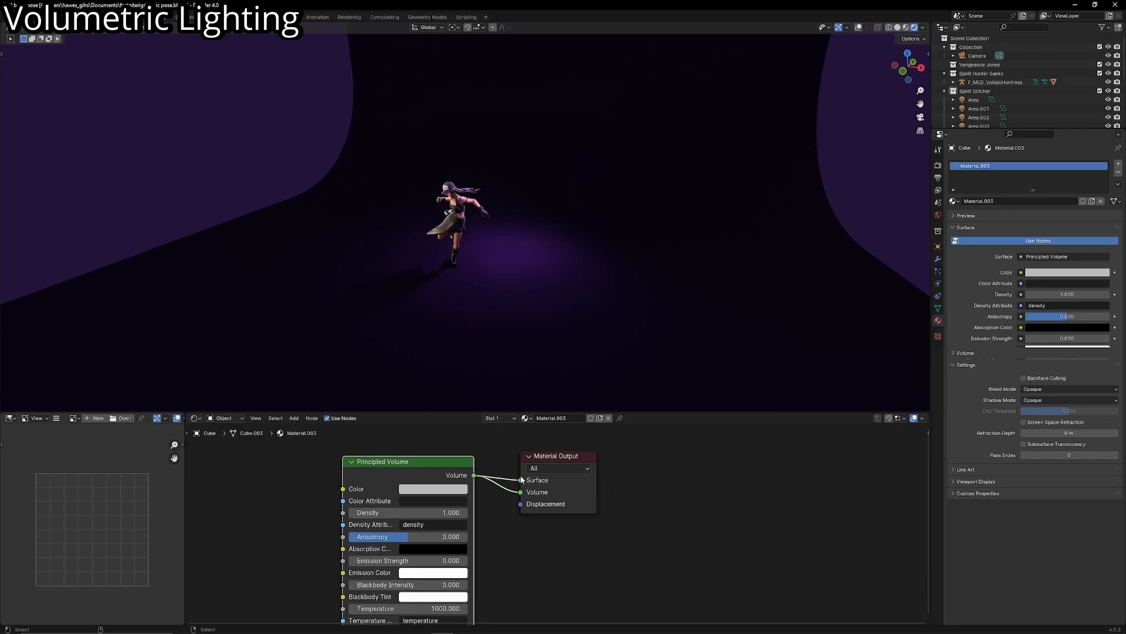
click(906, 28)
mouse_move(648, 122)
middle_down()
mouse_move(609, 132)
mouse_move(814, 63)
middle_up()
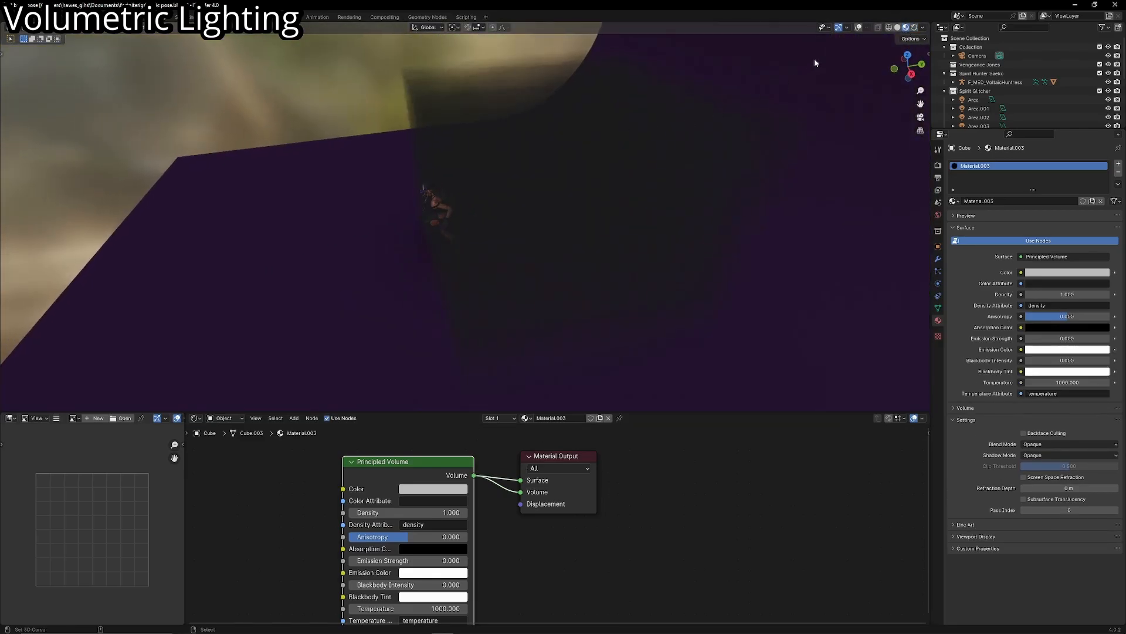
drag(522, 491, 611, 258)
click(858, 28)
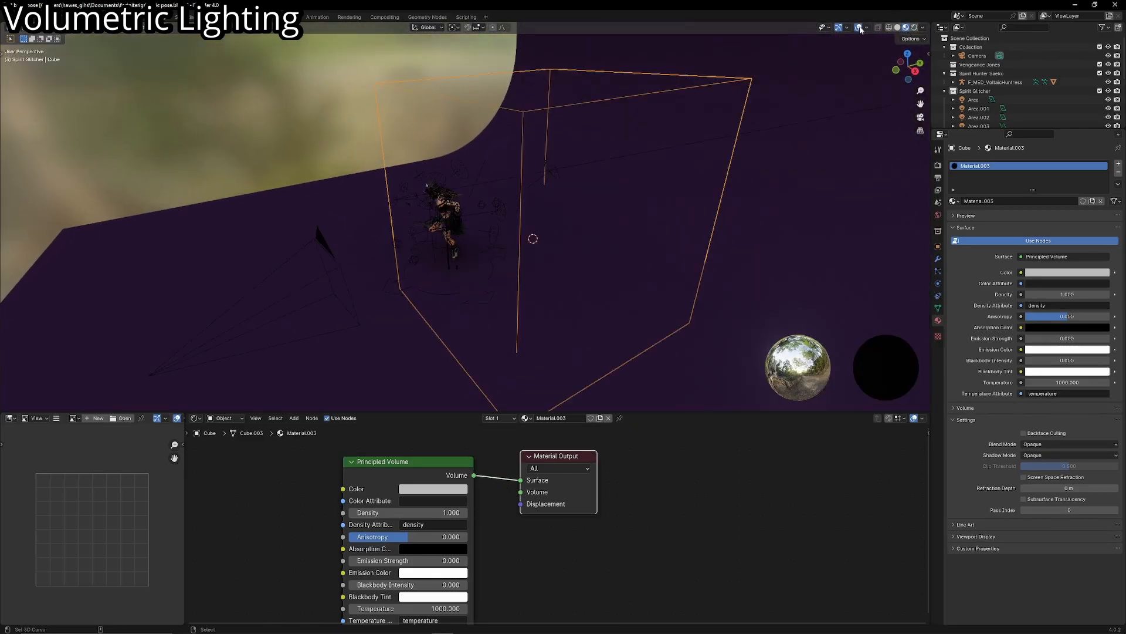
middle_drag(770, 145, 926, 280)
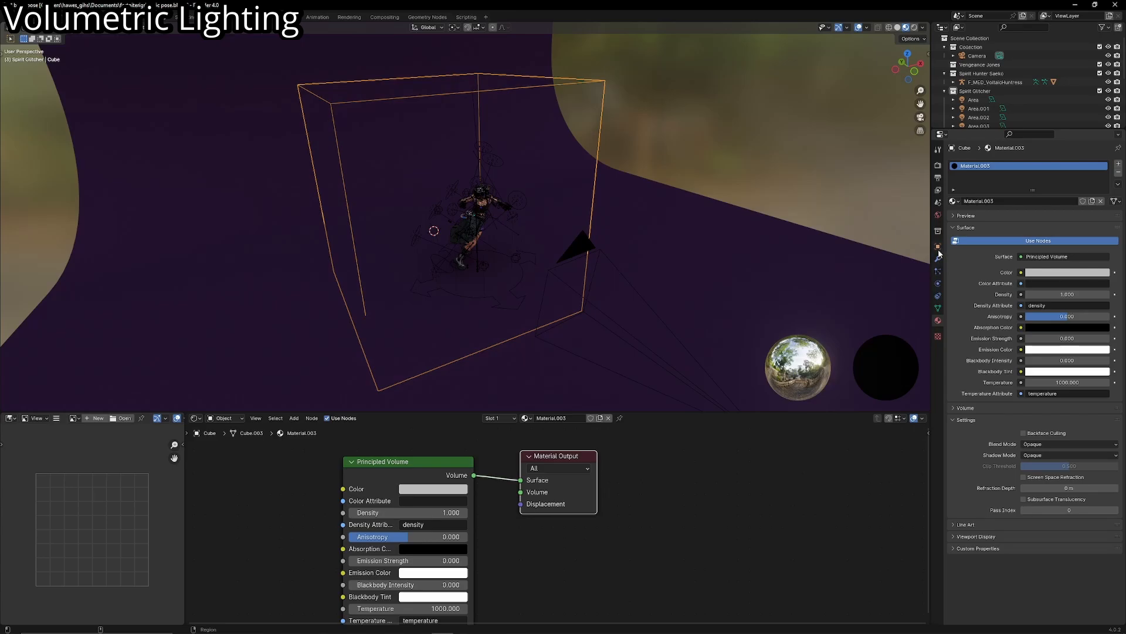
middle_drag(850, 276, 670, 312)
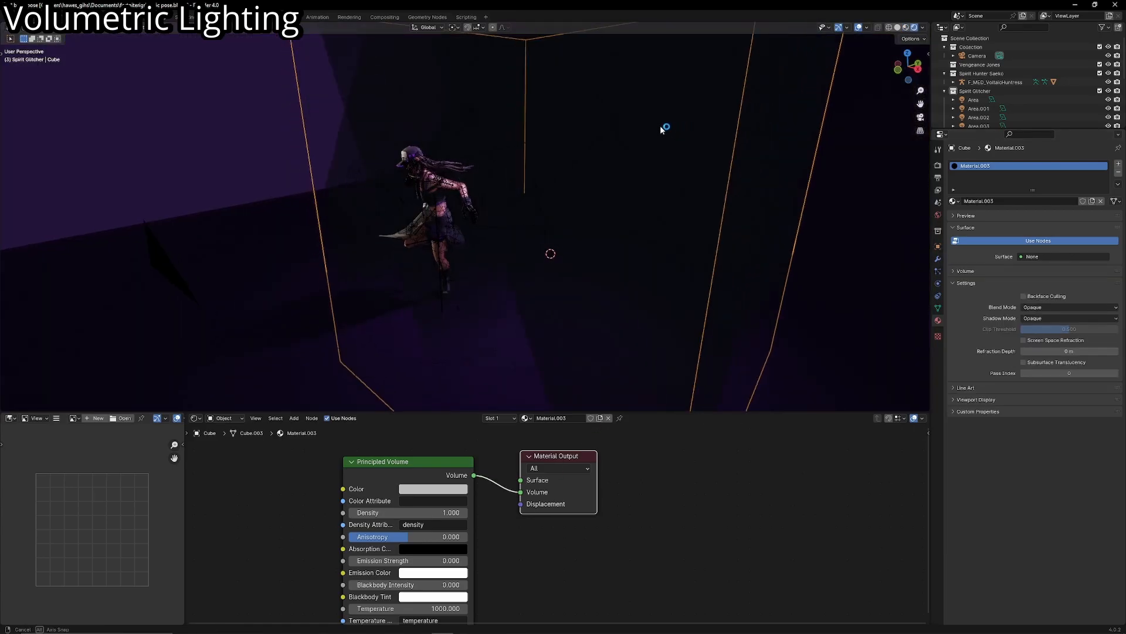
- Move the volume cube away from the character and add an area light inside the upper part of the cube
mouse_move(664, 129)
middle_down()
mouse_move(608, 168)
mouse_move(458, 150)
mouse_move(333, 155)
mouse_move(346, 162)
middle_up()
scroll(662, 127, down, 3)
scroll(434, 158, up, 3)
key(shift+a)
mouse_move(323, 269)
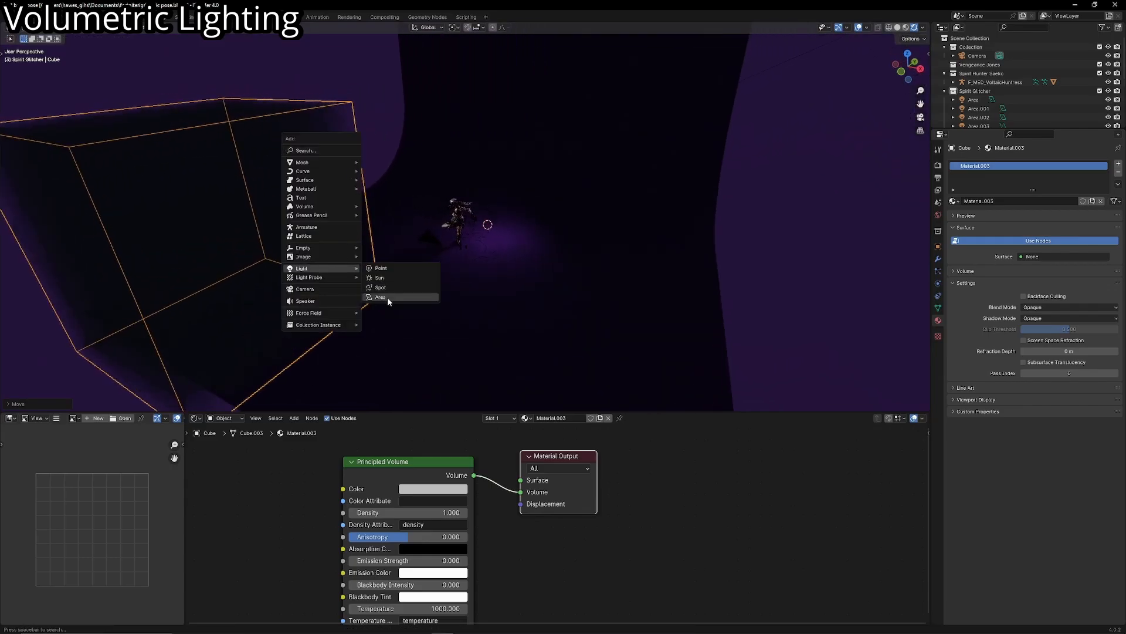
click(387, 298)
shift+right_click(376, 336)
key(shift+s)
click(373, 321)
key(g)
key(z)
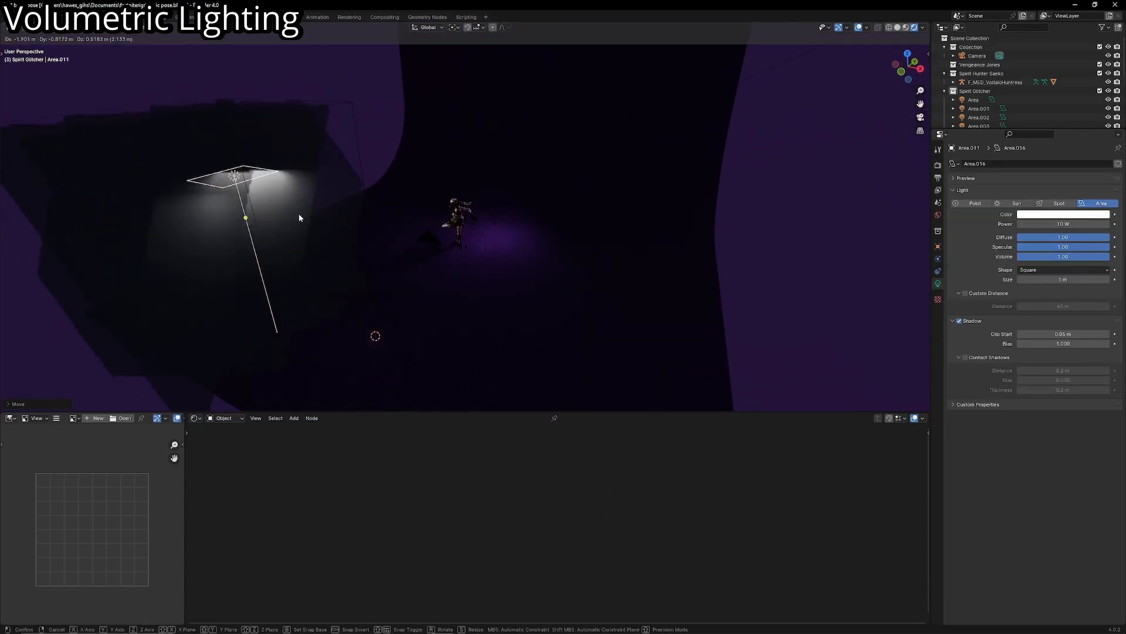
click(302, 219)
- Enable Contact Shadows on the area light, set its Diffuse and Specular to 0 and raise its Power to about 165 W
click(965, 358)
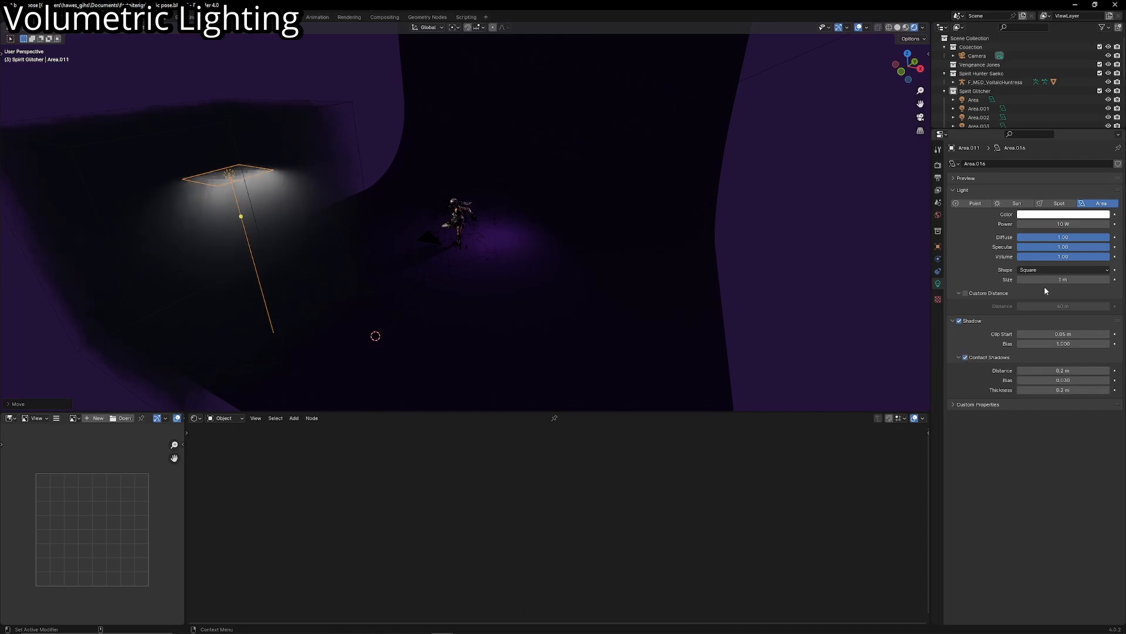
drag(1053, 237, 962, 238)
middle_drag(924, 249, 889, 223)
scroll(889, 223, up, 4)
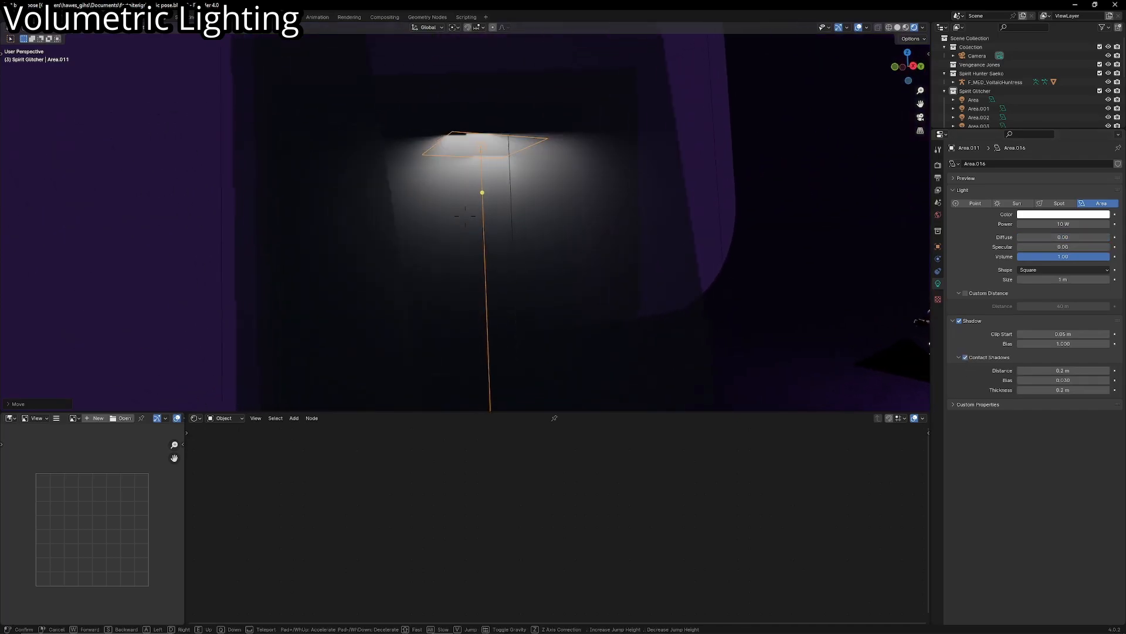
drag(1054, 225, 1103, 225)
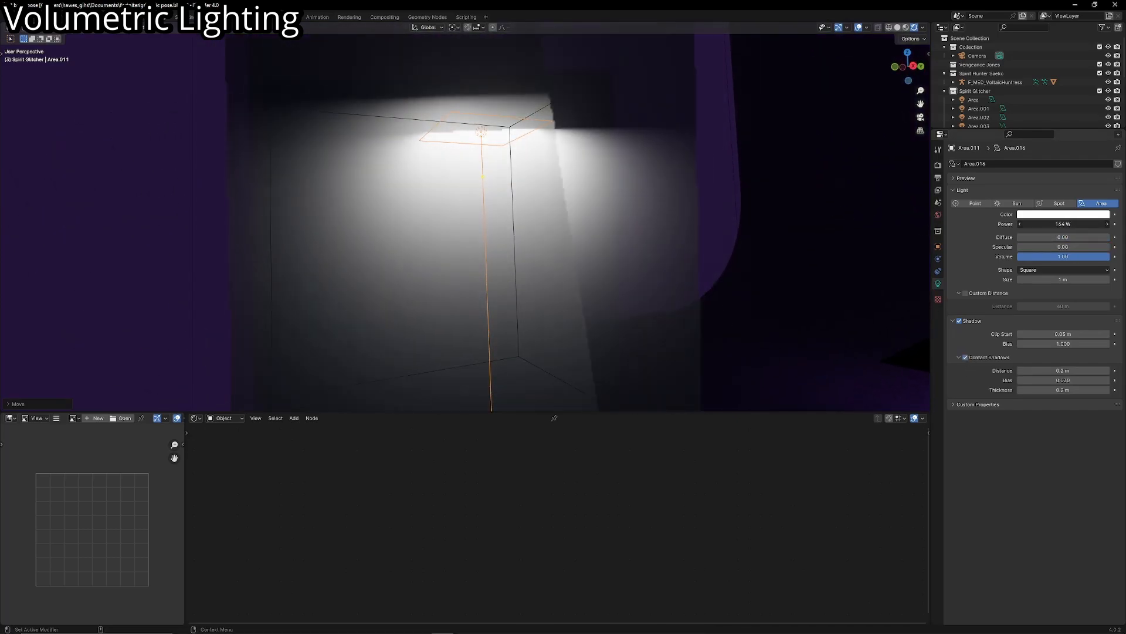
- Raise the area light above the volume cube and change its color to a saturated magenta pink
scroll(613, 260, down, 7)
scroll(516, 156, up, 5)
scroll(522, 172, down, 3)
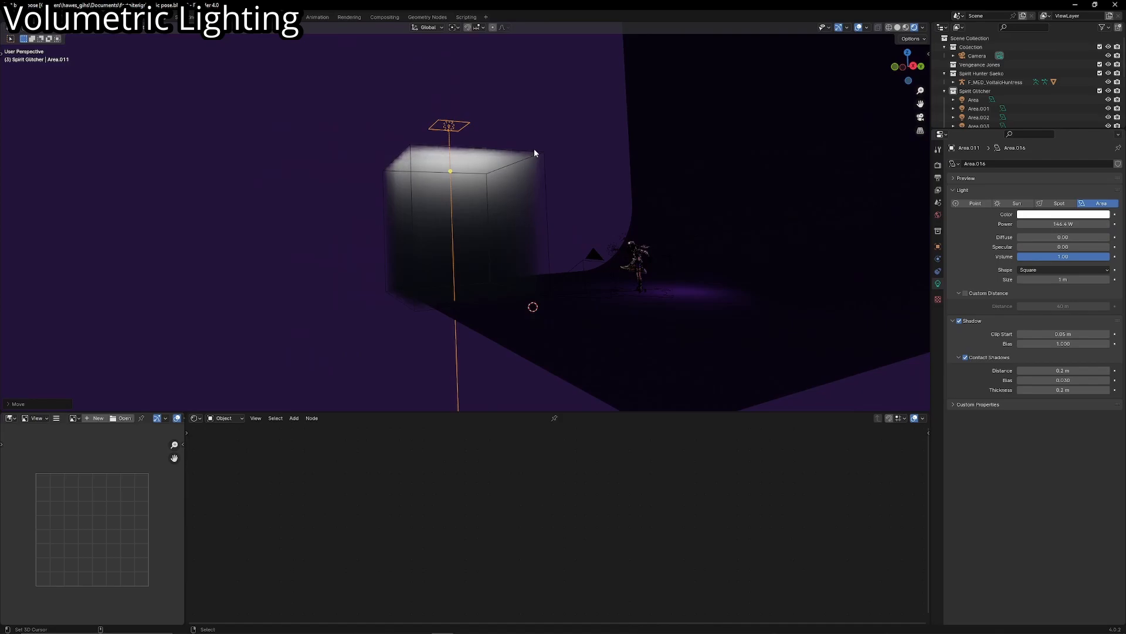
scroll(513, 171, up, 4)
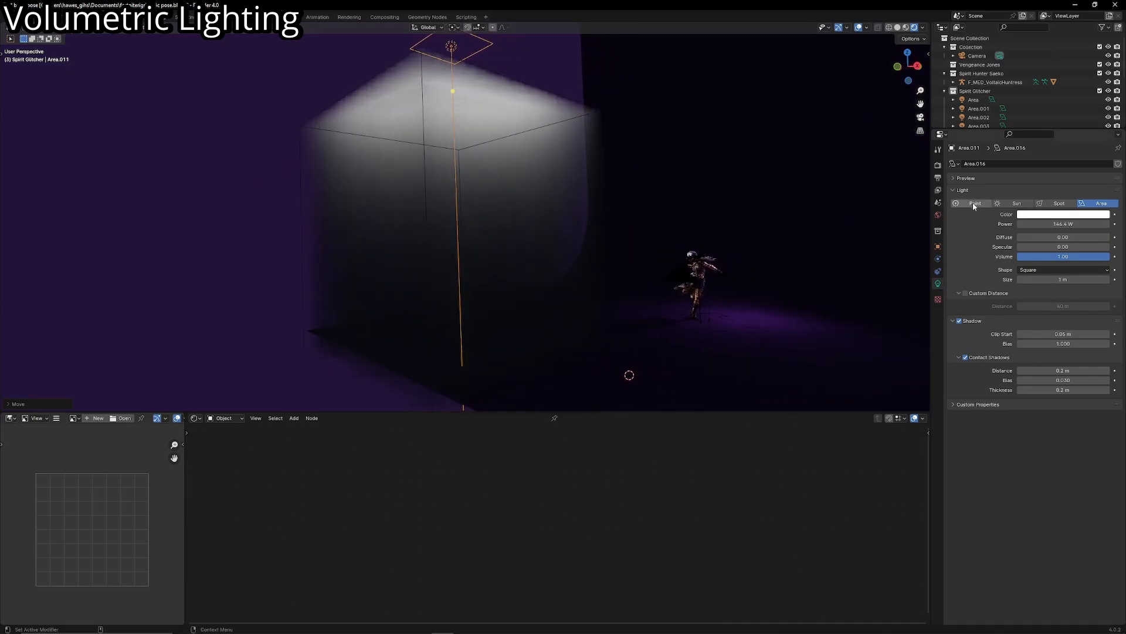
click(1036, 213)
drag(1060, 121, 1081, 154)
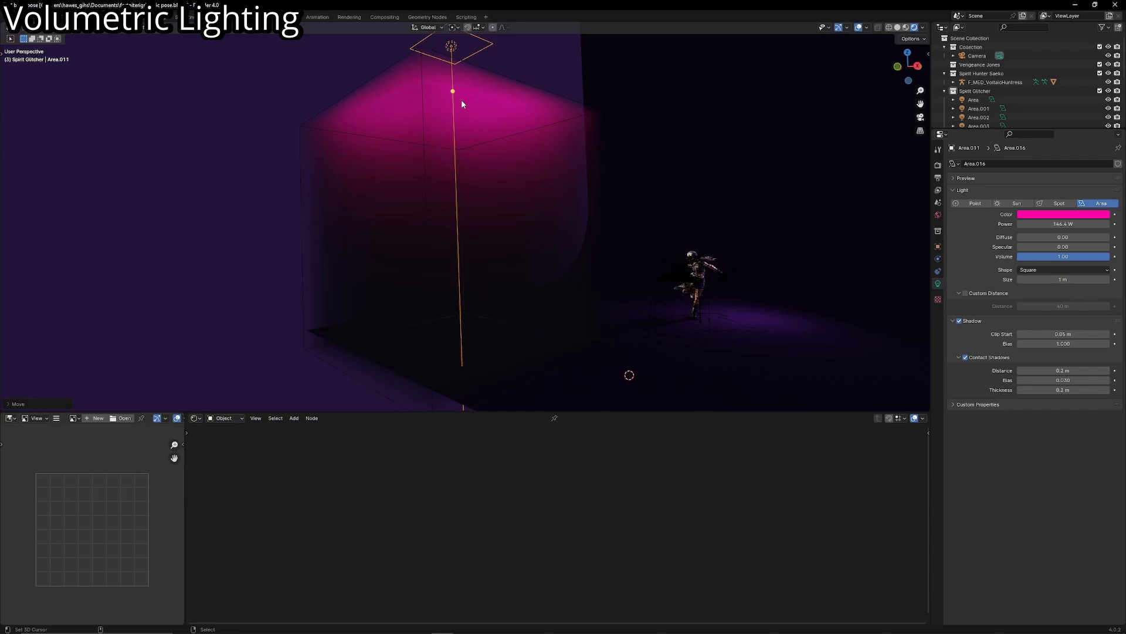
- Delete the pink test area light and snap the volume cube to the 3D cursor near the character
key(x)
right_drag(461, 100, 512, 136)
click(441, 118)
right_click(441, 114)
key(w)
click(666, 223)
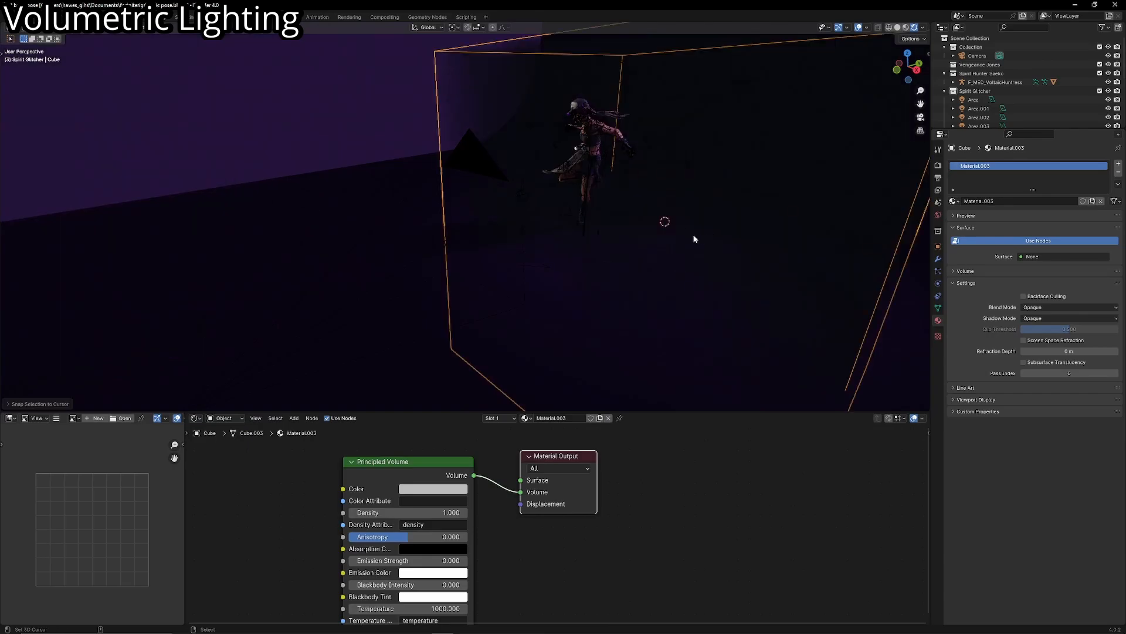
- Scale and reposition the volume cube to enclose the character and check the fit through the camera
key(shift+grave)
click(663, 226)
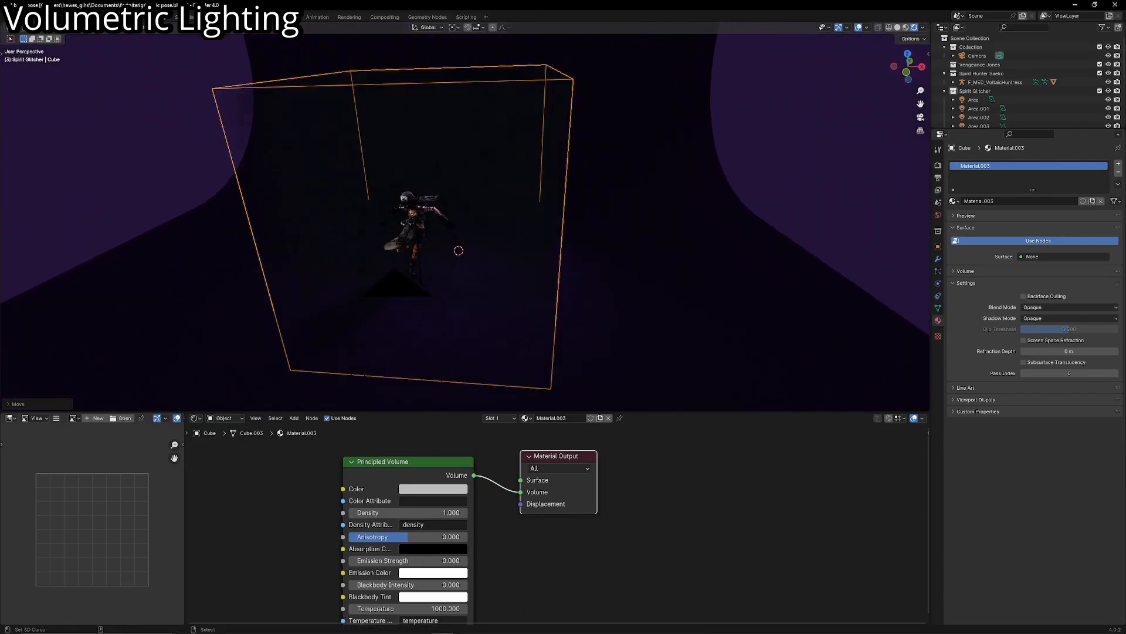
key(s)
click(555, 237)
middle_drag(555, 237, 540, 237)
key(shift+grave)
click(541, 201)
key(KP_0)
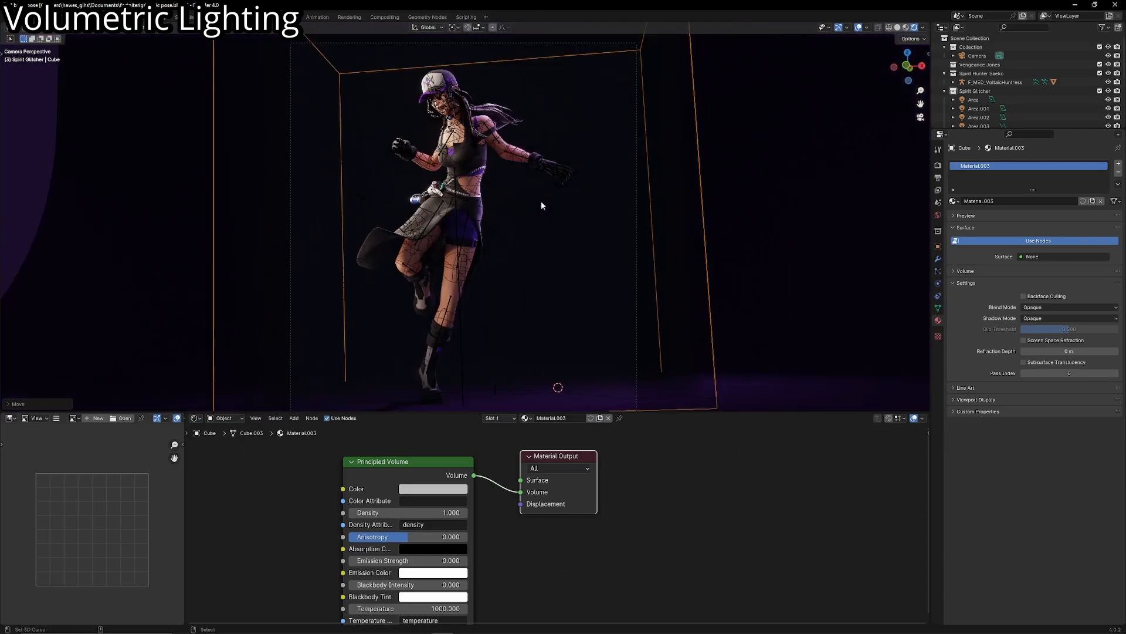
- Move the volume cube around the character and scale it up slightly
scroll(541, 200, down, 2)
key(g)
click(561, 239)
key(s)
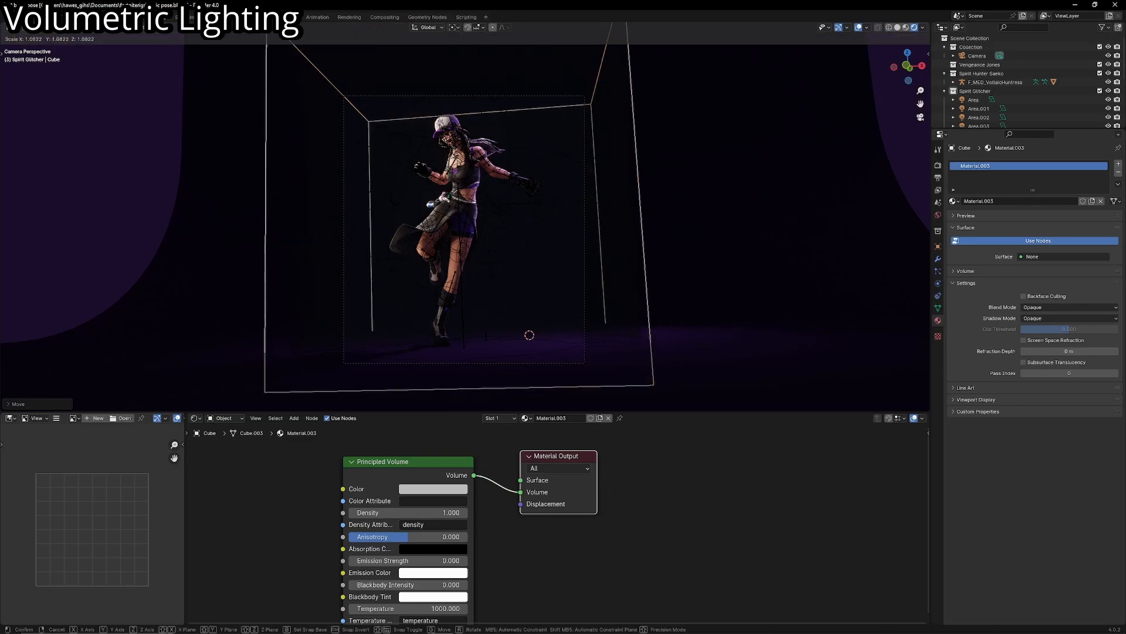
click(604, 242)
middle_drag(604, 242, 590, 280)
scroll(590, 281, down, 5)
- Preview the scene in Material Preview shading, then rotate the volume cube and shift it along the global X axis
key(shift+grave)
key(w)
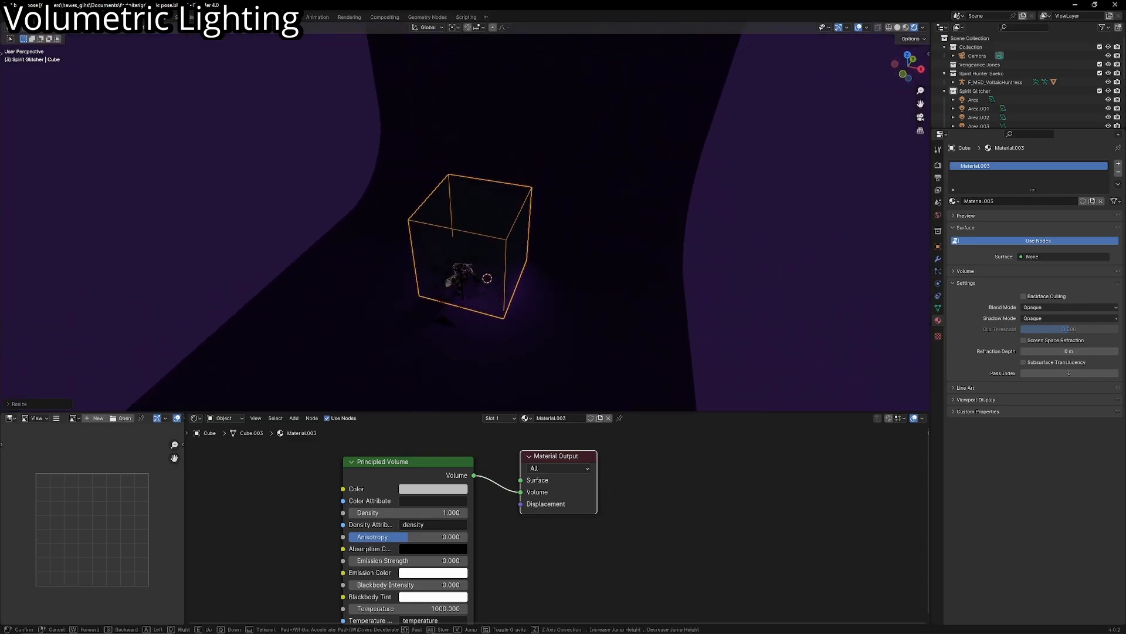
click(590, 280)
click(906, 28)
middle_drag(604, 187, 559, 233)
scroll(597, 206, up, 2)
key(r)
click(613, 207)
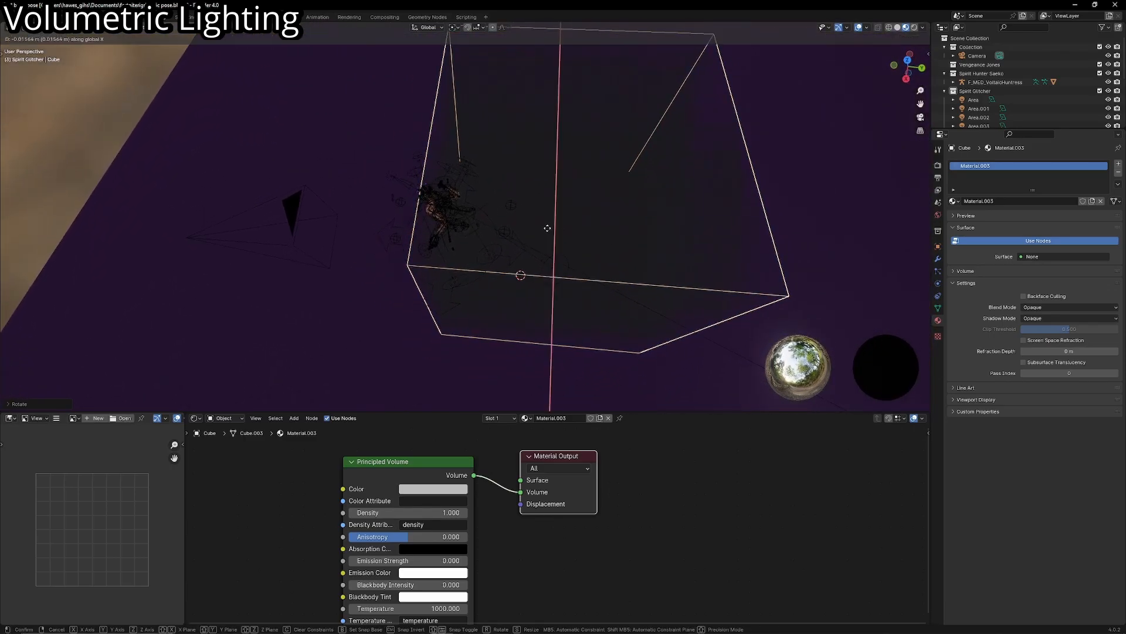
- Reselect the volume cube and check its placement around the character through the rendered camera view with overlays hidden
click(451, 170)
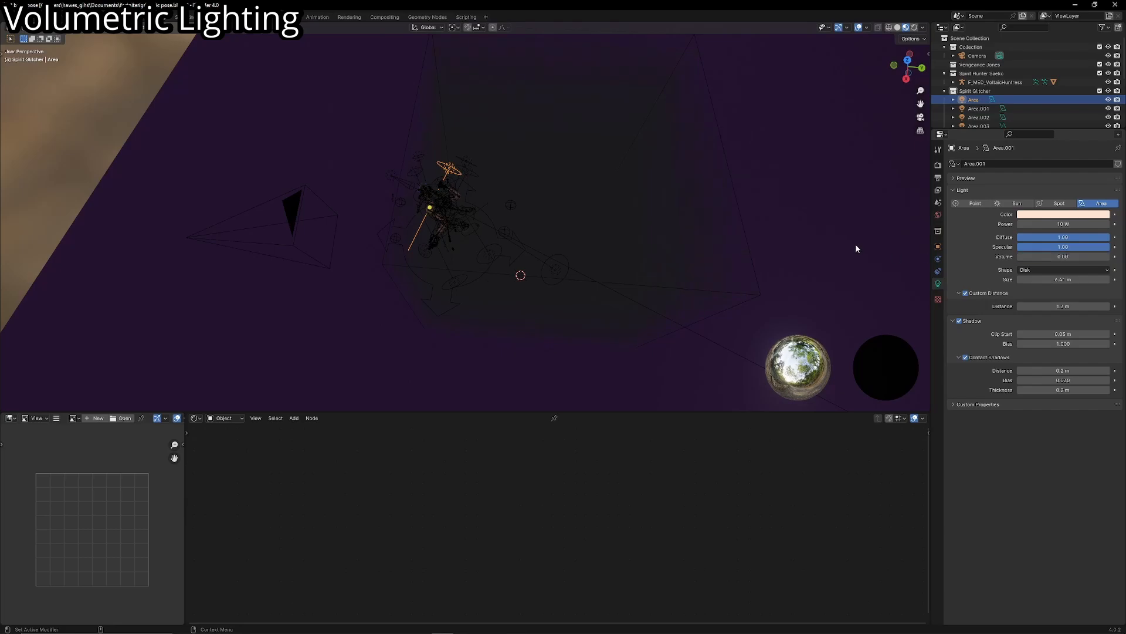
click(481, 272)
key(shift+grave)
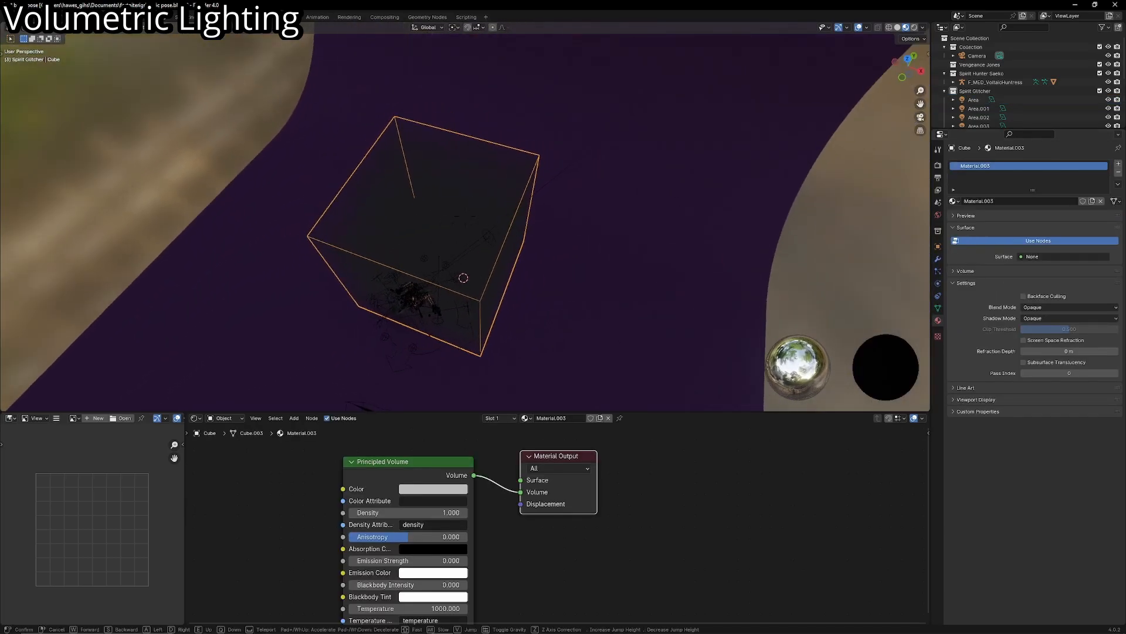
key(q)
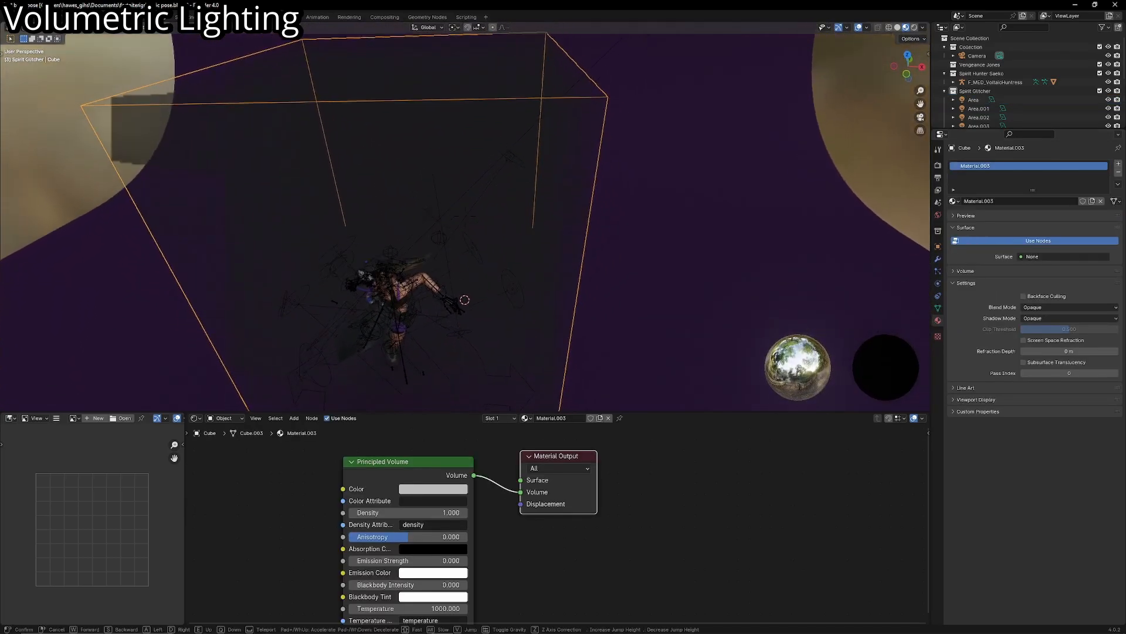
key(s)
click(490, 290)
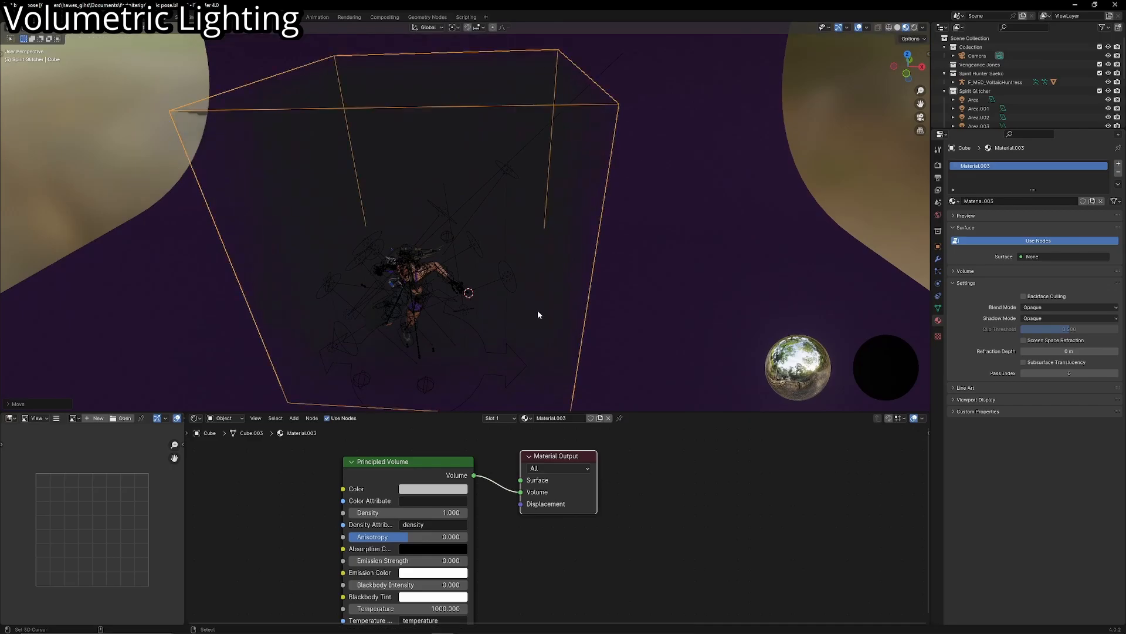
key(KP_0)
key(shift+alt+z)
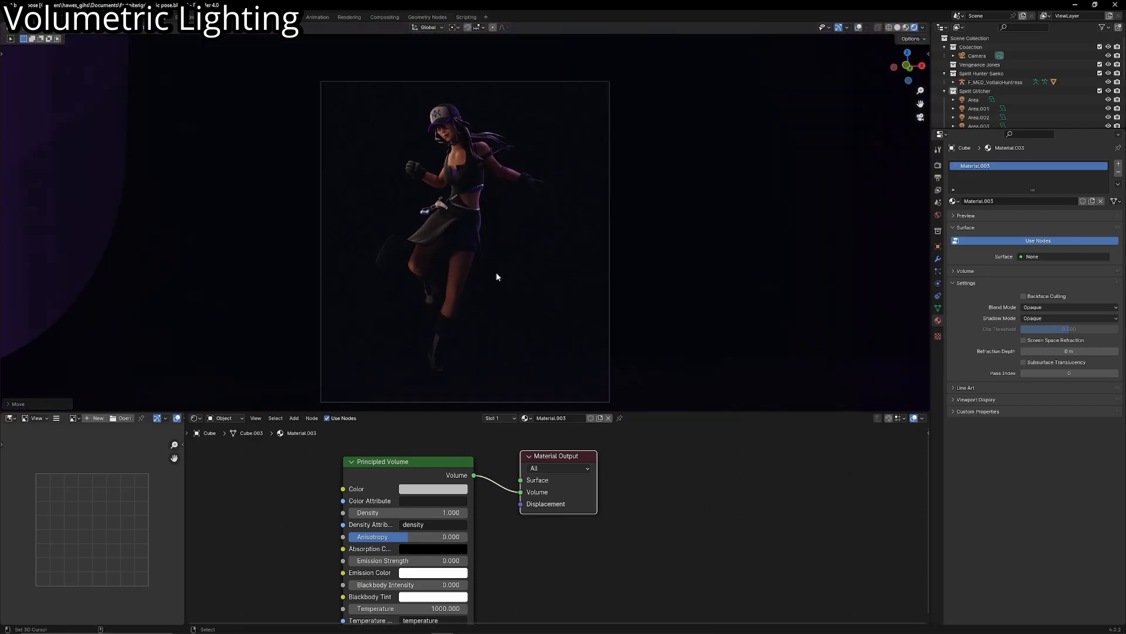
- Brighten the Principled Volume color to white and set its Density to 0.1
click(433, 489)
drag(521, 393, 515, 339)
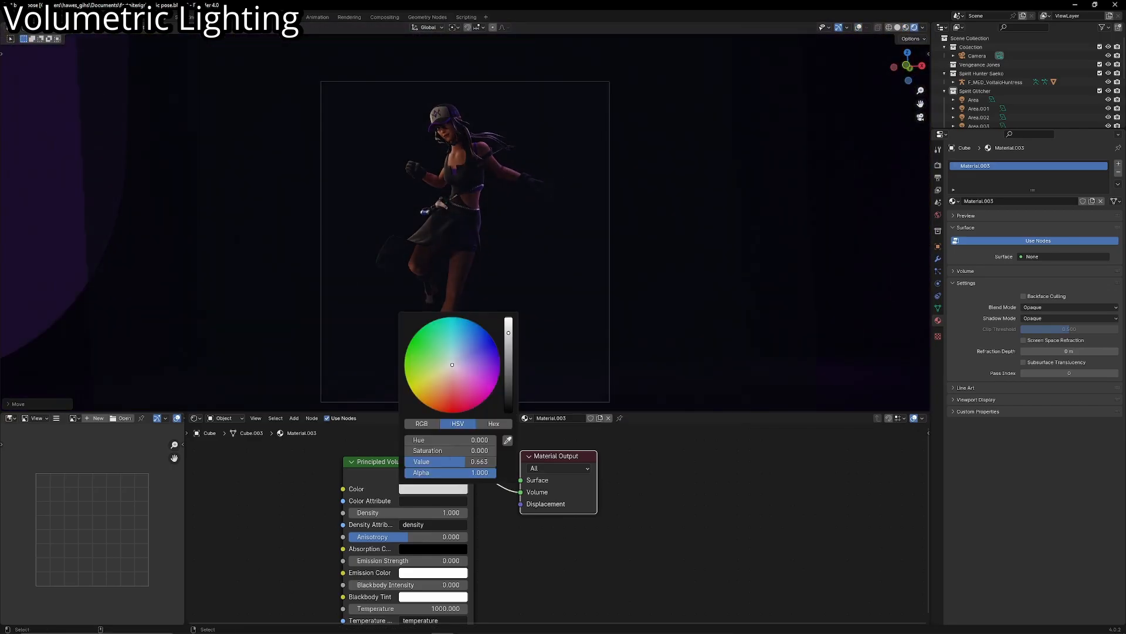
shift+middle_drag(532, 325, 541, 322)
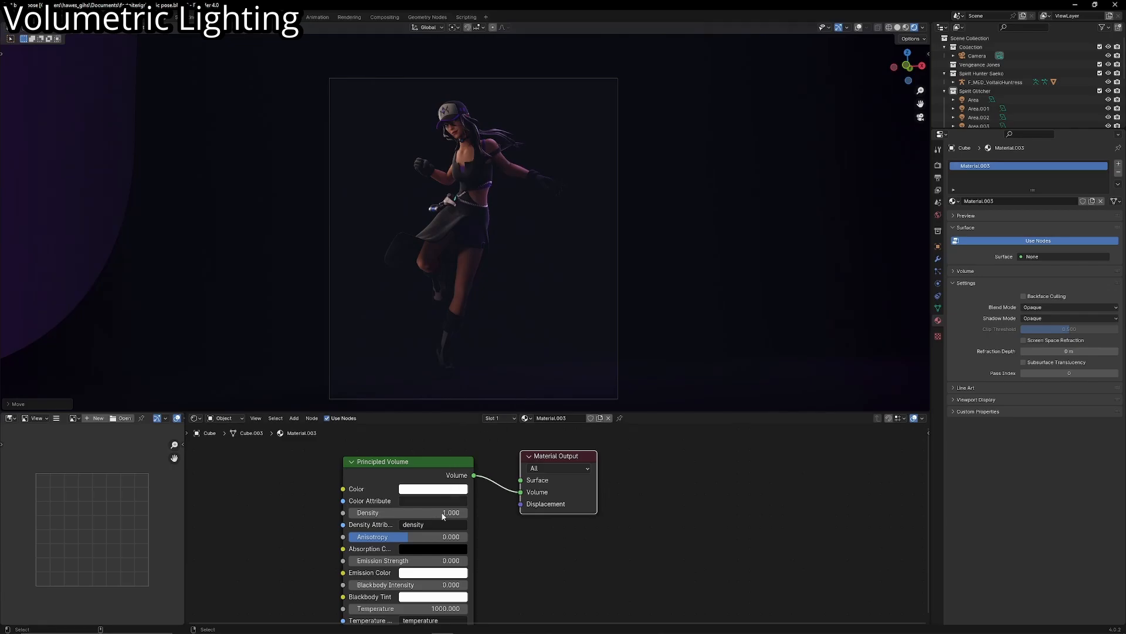
scroll(470, 517, up, 4)
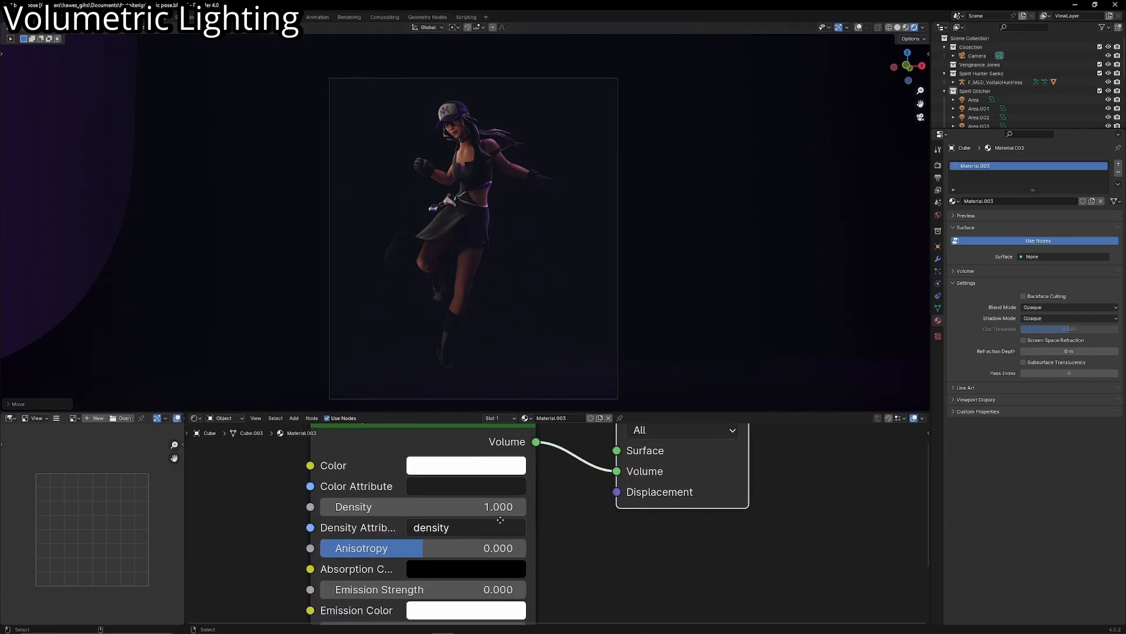
scroll(500, 520, up, 1)
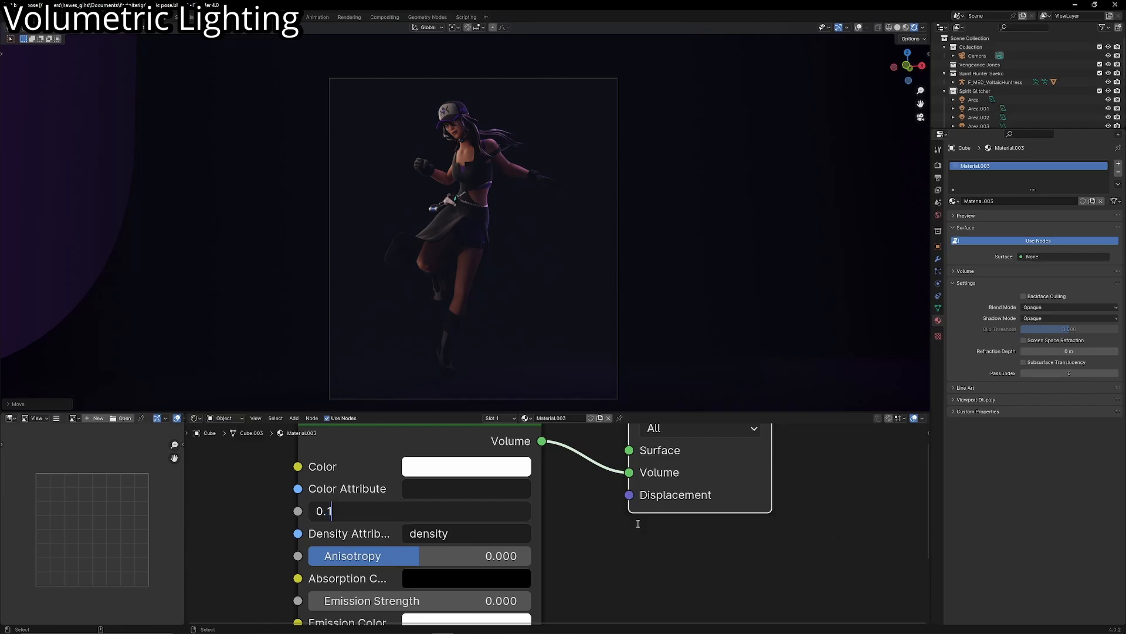
key(Return)
- Move the volume cube along the global Y axis and check the fog through the camera with overlays hidden
middle_drag(614, 377, 610, 214)
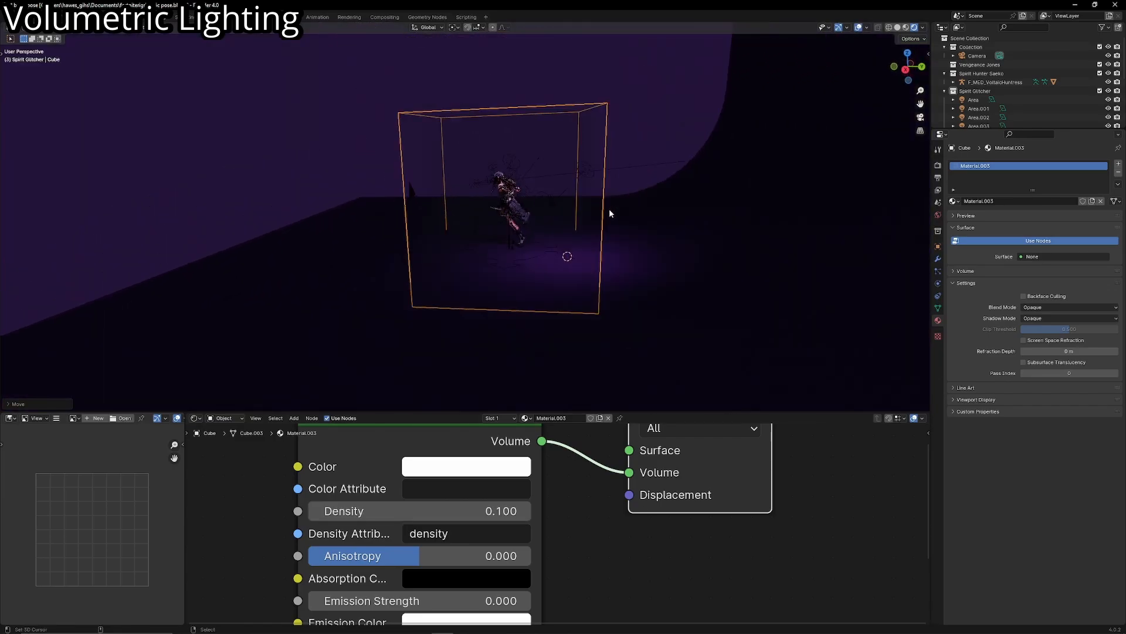
key(g)
key(x)
key(y)
click(725, 244)
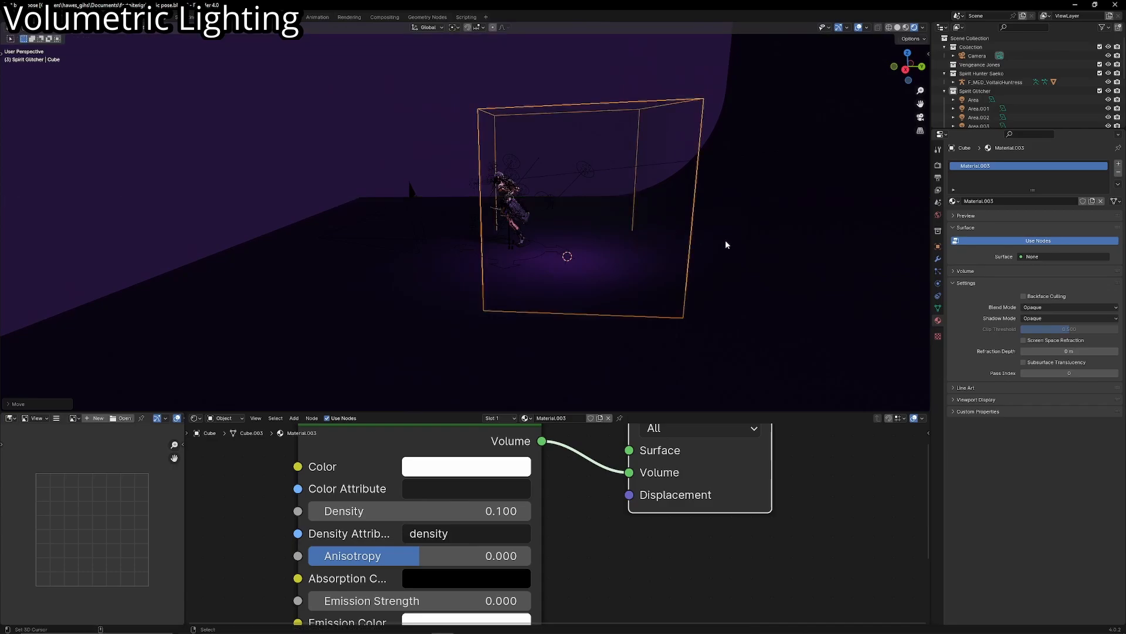
key(KP_0)
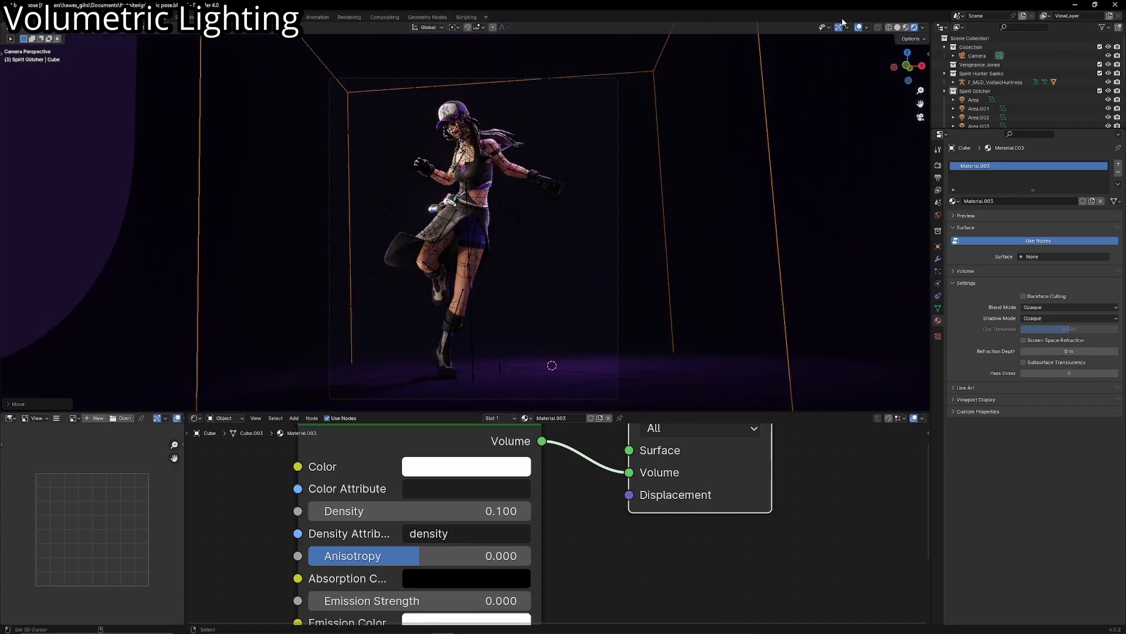
click(860, 28)
middle_drag(701, 242, 598, 288)
scroll(681, 252, down, 4)
scroll(598, 289, down, 2)
- Show the overlays again, add an area light at the 3D cursor and raise it above the floor behind the character
click(858, 28)
scroll(623, 156, up, 3)
middle_drag(623, 156, 632, 222)
click(540, 171)
key(shift+a)
mouse_move(628, 224)
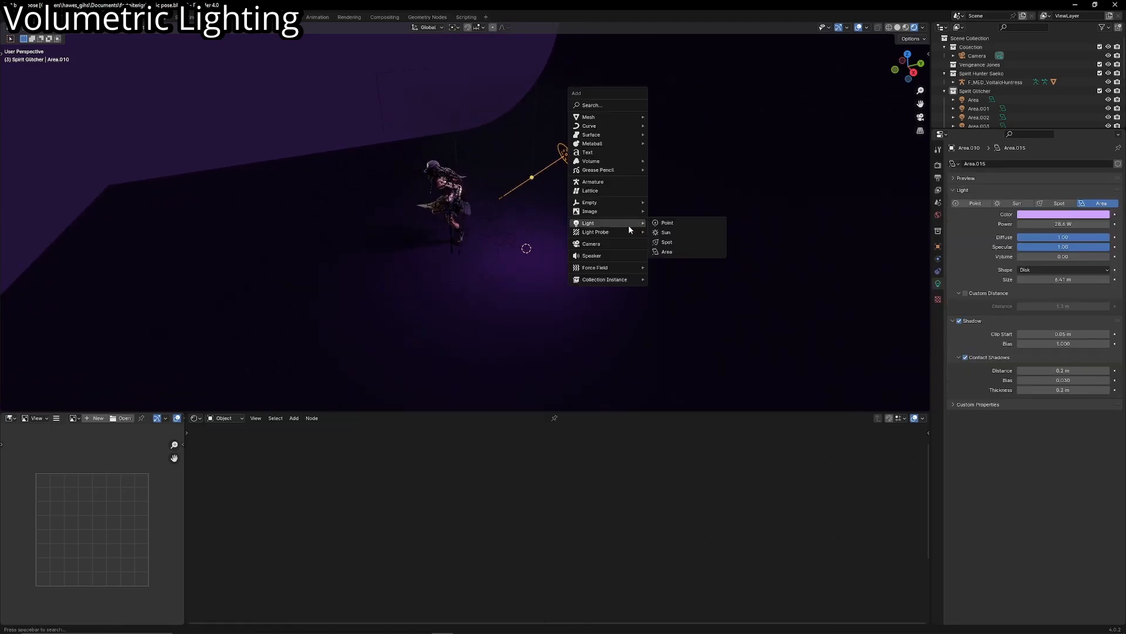
click(670, 251)
key(g)
key(z)
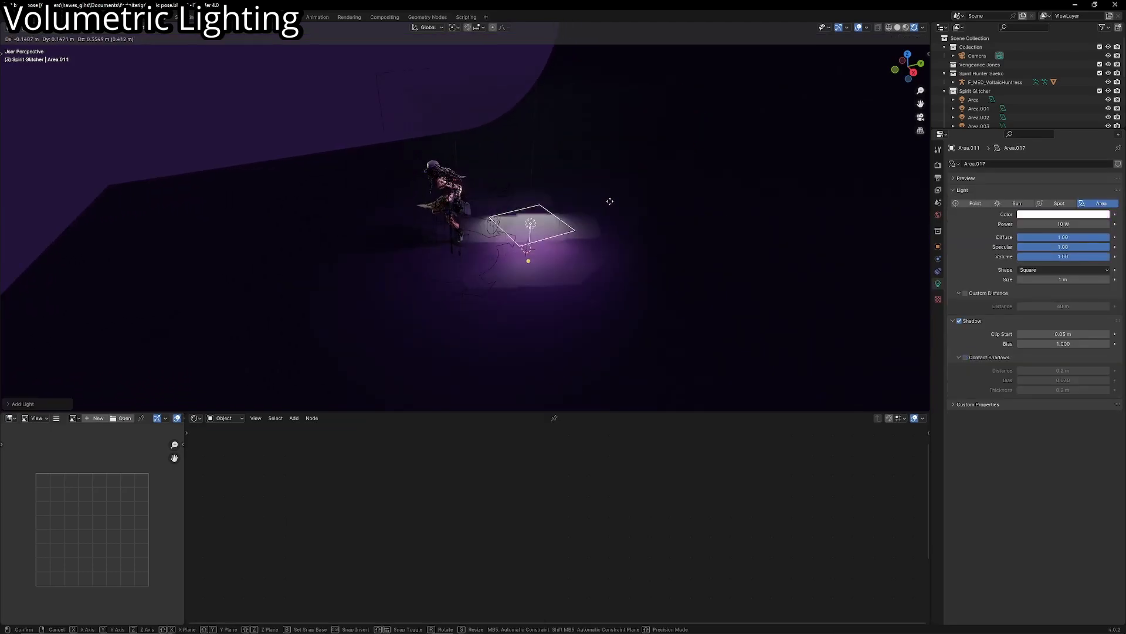
click(661, 194)
- Set the new area light's Diffuse and Specular to 0 and position it above the character in the camera view
drag(1069, 247, 976, 247)
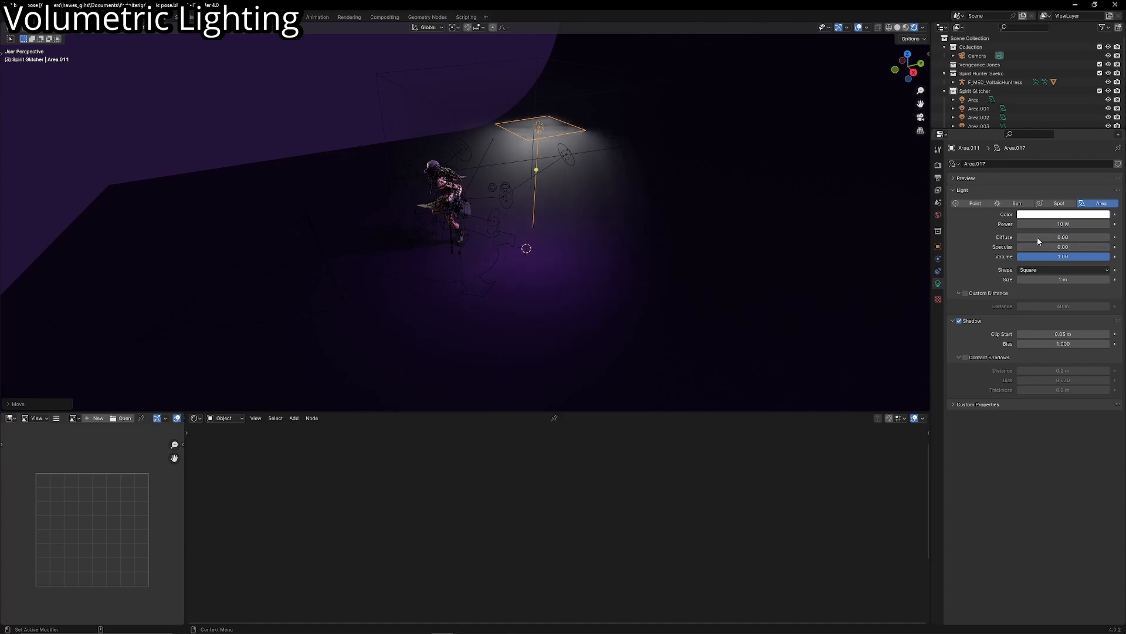
key(KP_0)
key(g)
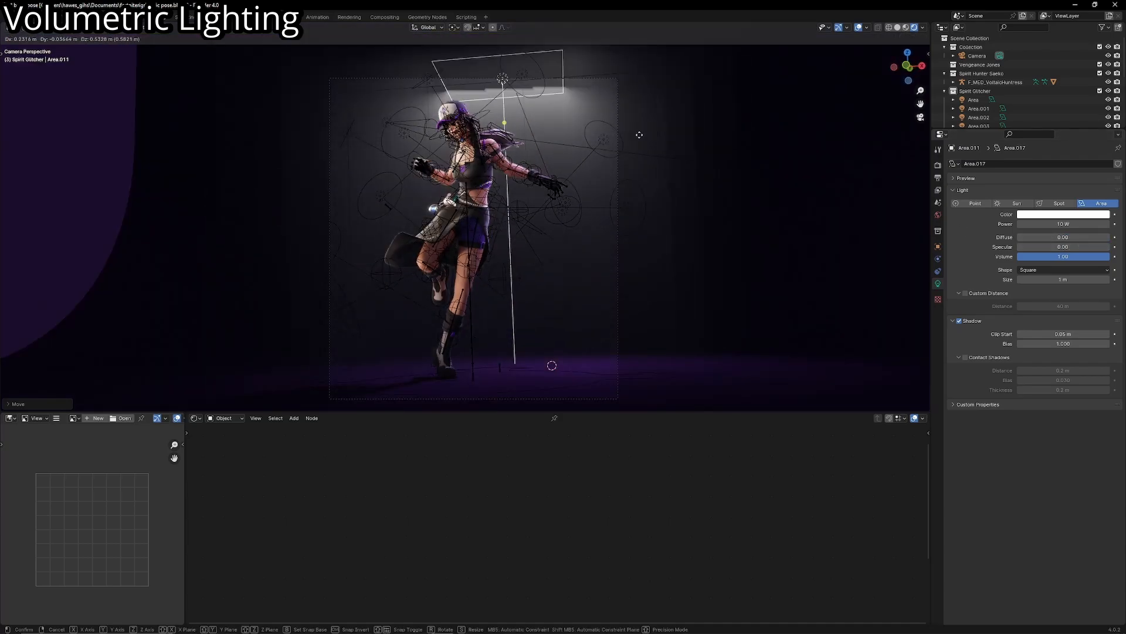
click(635, 133)
scroll(628, 151, up, 1)
click(858, 28)
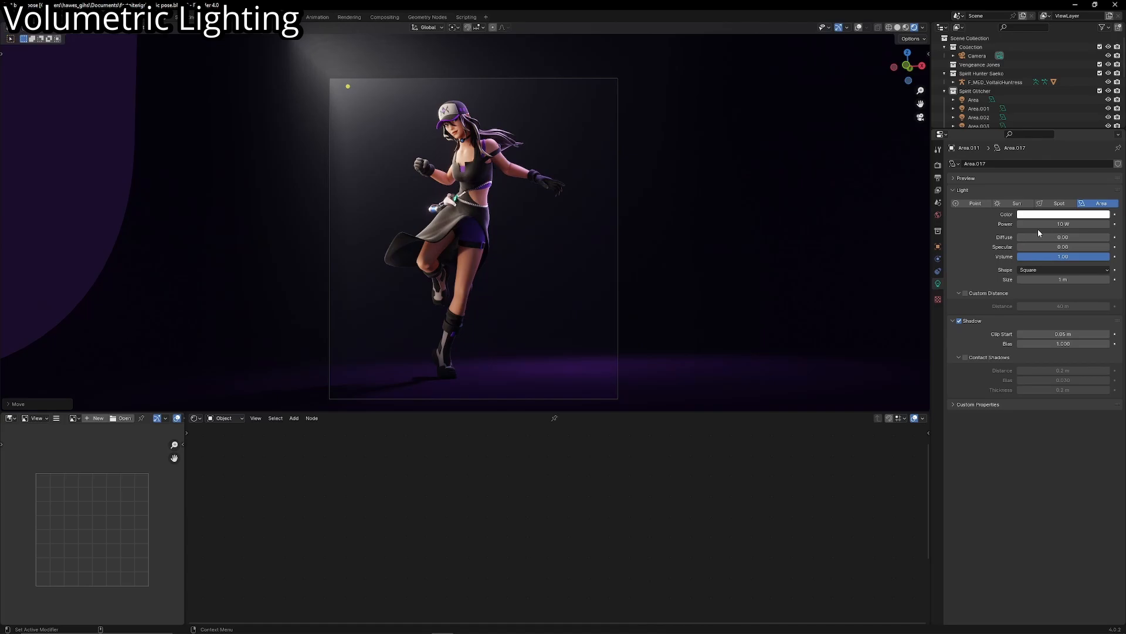
- Change the new area light's color to a pale peach and enable its Contact Shadows
click(1063, 214)
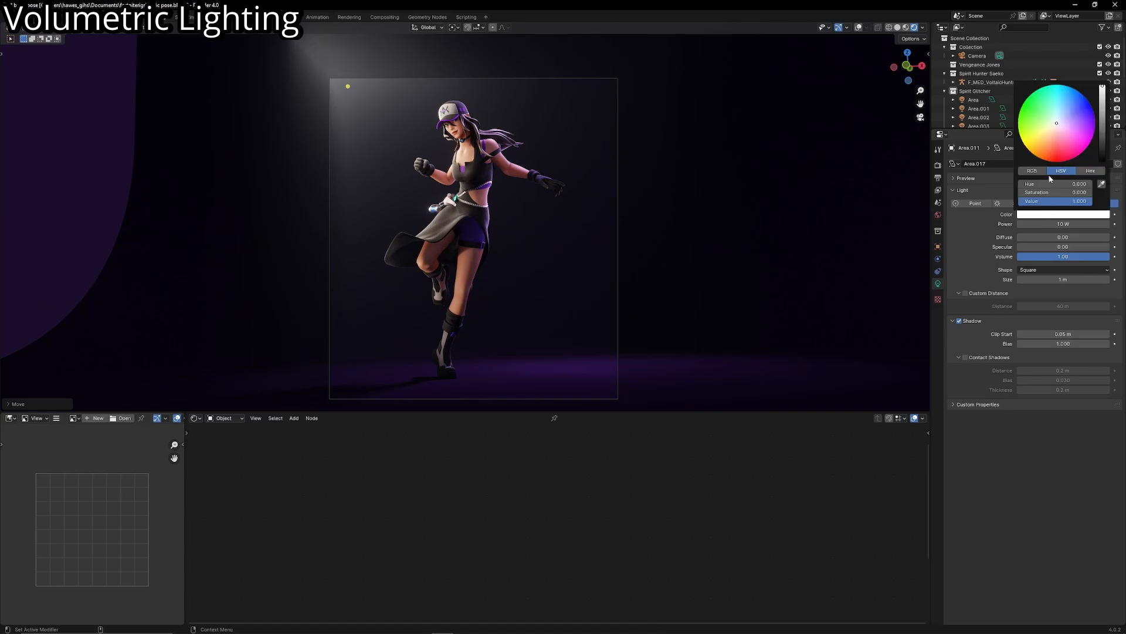
click(1054, 137)
drag(1054, 137, 1049, 136)
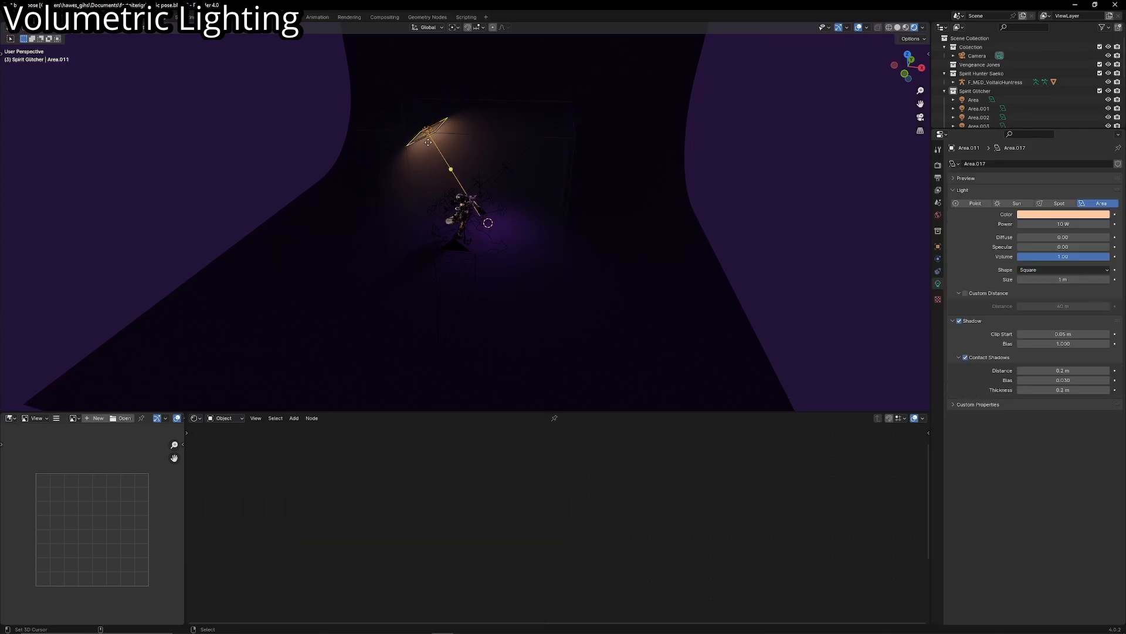
- Place the peach area light just outside the camera frame's upper-left corner and raise its Power to about 20.9 W
key(KP_0)
key(g)
click(488, 206)
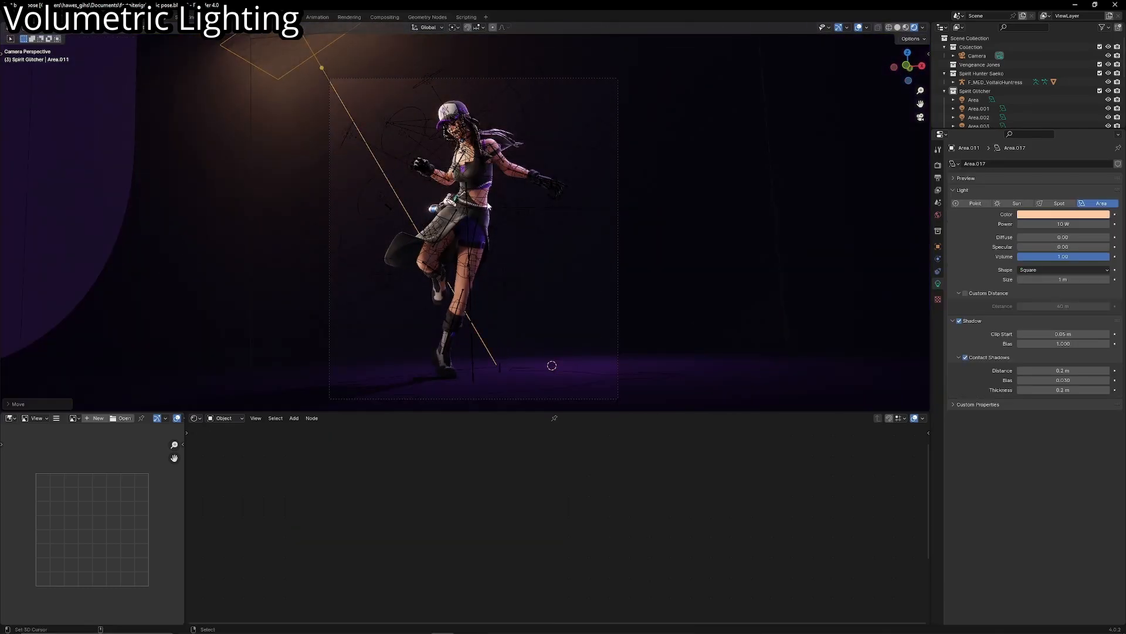
click(858, 27)
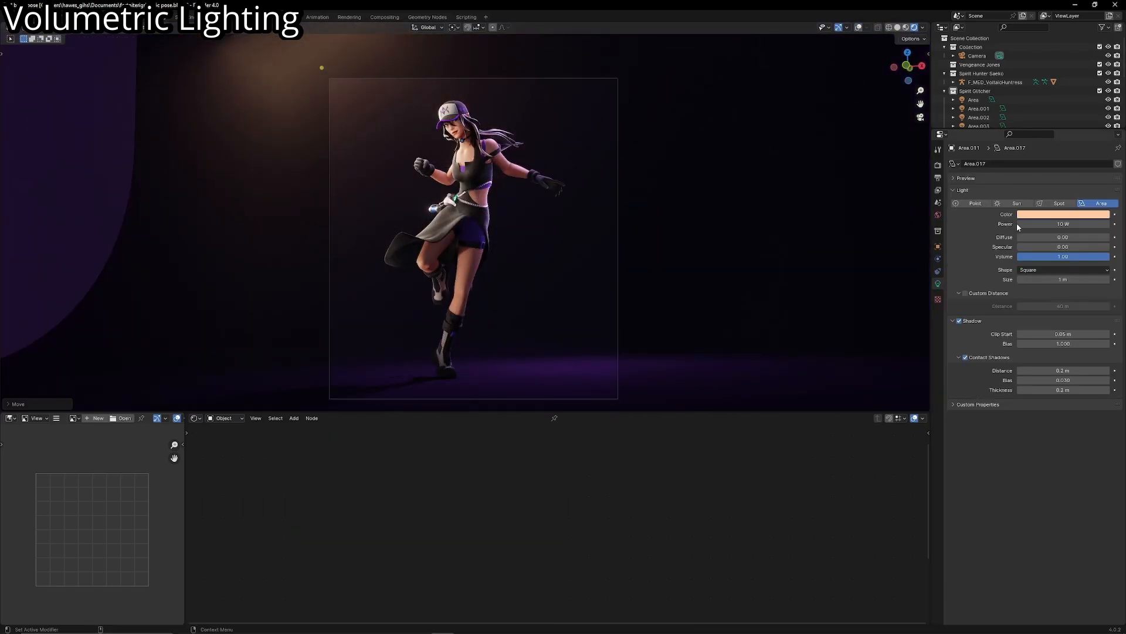
drag(1063, 224, 1086, 224)
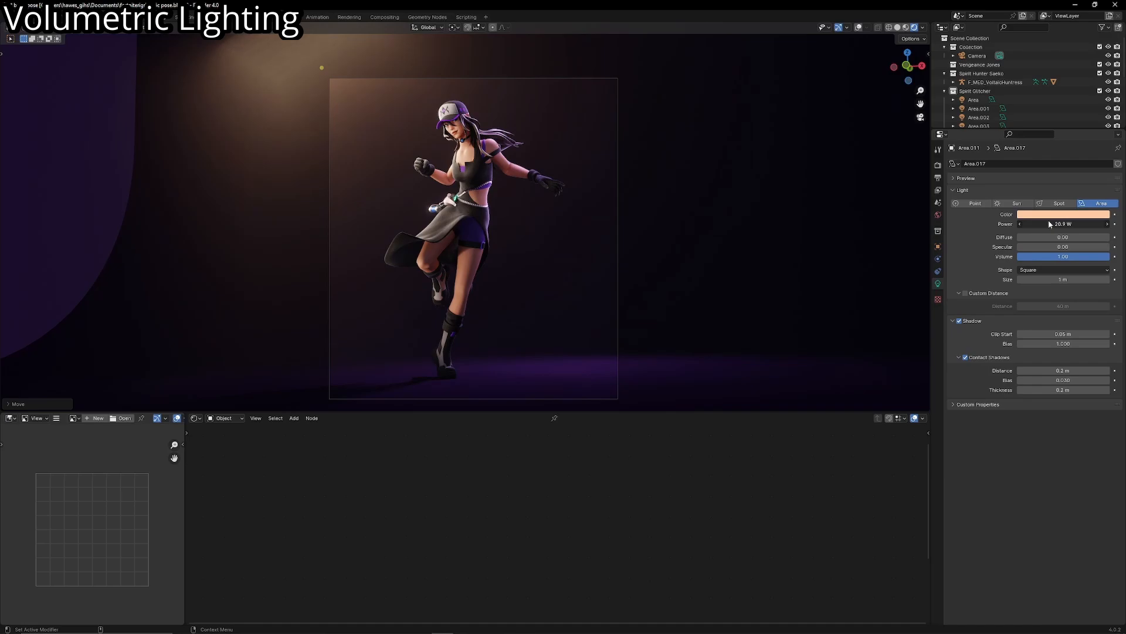
- Duplicate the peach area light and place the copy on the opposite side of the character, angled toward her
key(shift+d)
click(816, 315)
key(g)
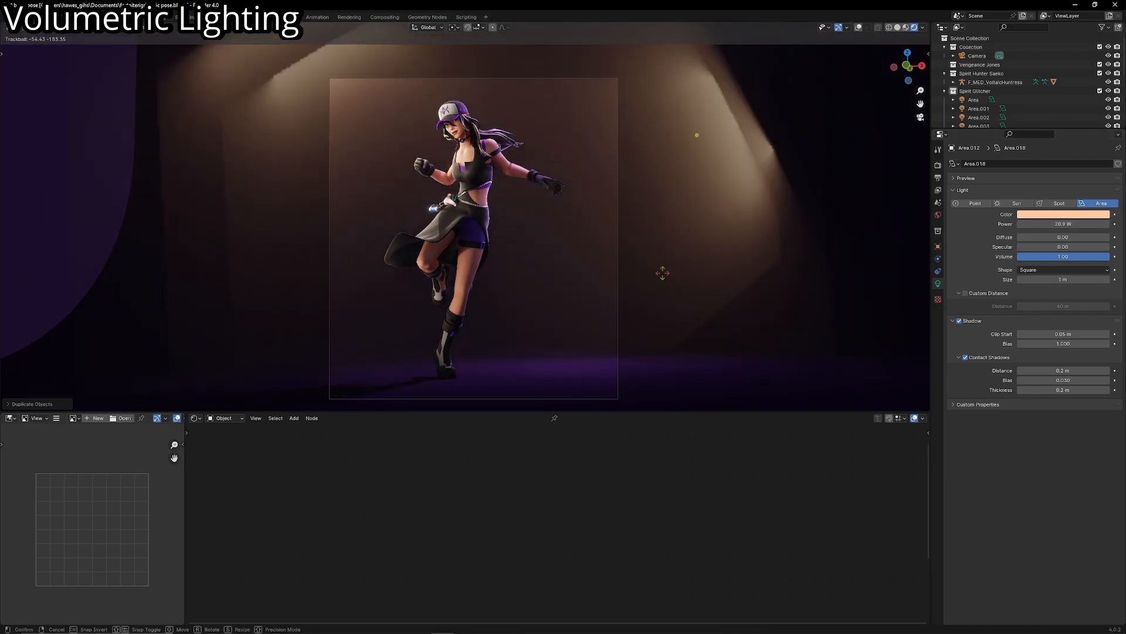
click(739, 326)
- Change the duplicated area light's color to a saturated violet and check it through the camera
click(1050, 215)
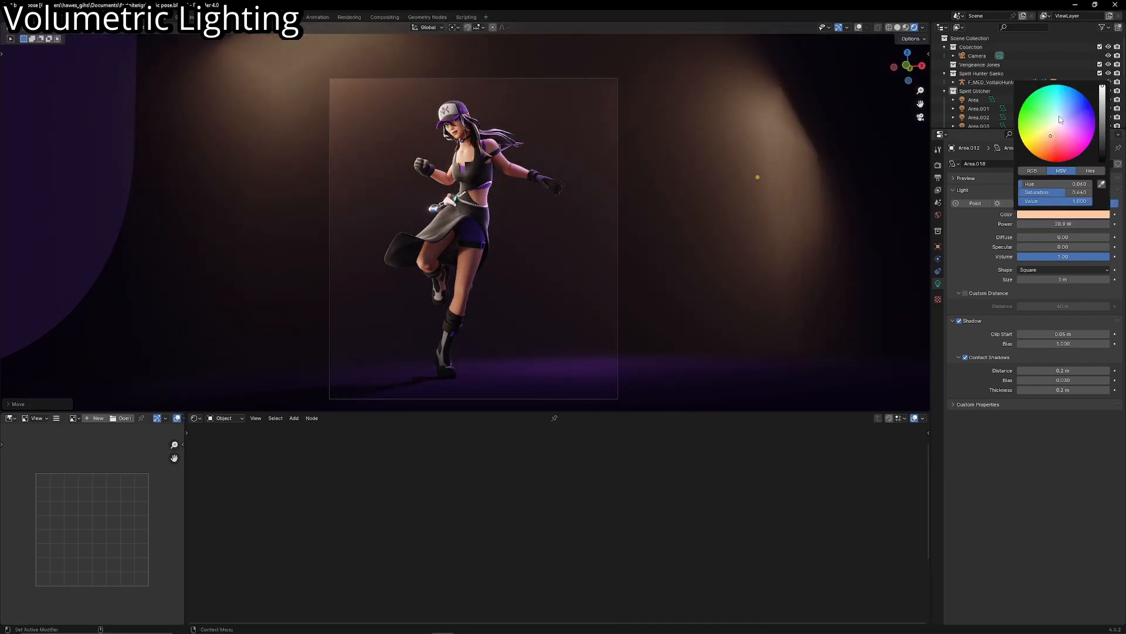
drag(1060, 119, 1080, 124)
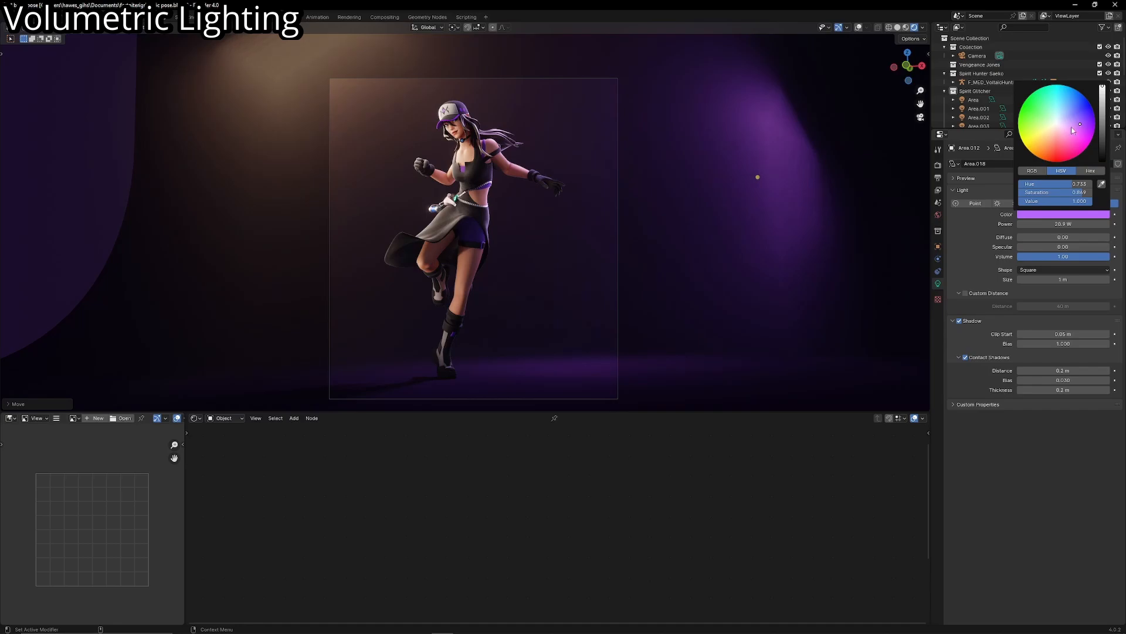
middle_drag(584, 302, 554, 316)
key(KP_0)
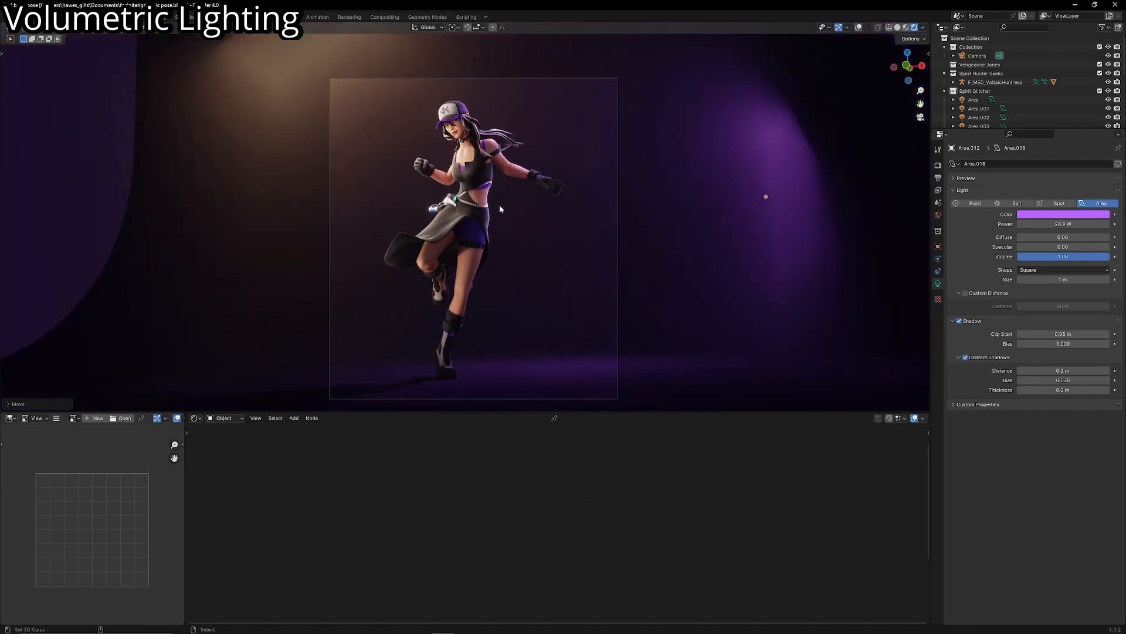
- Select the volume cube, enlarge its node editor and raise the Principled Volume Density to 0.9
middle_drag(444, 347, 564, 275)
scroll(579, 215, up, 5)
click(859, 28)
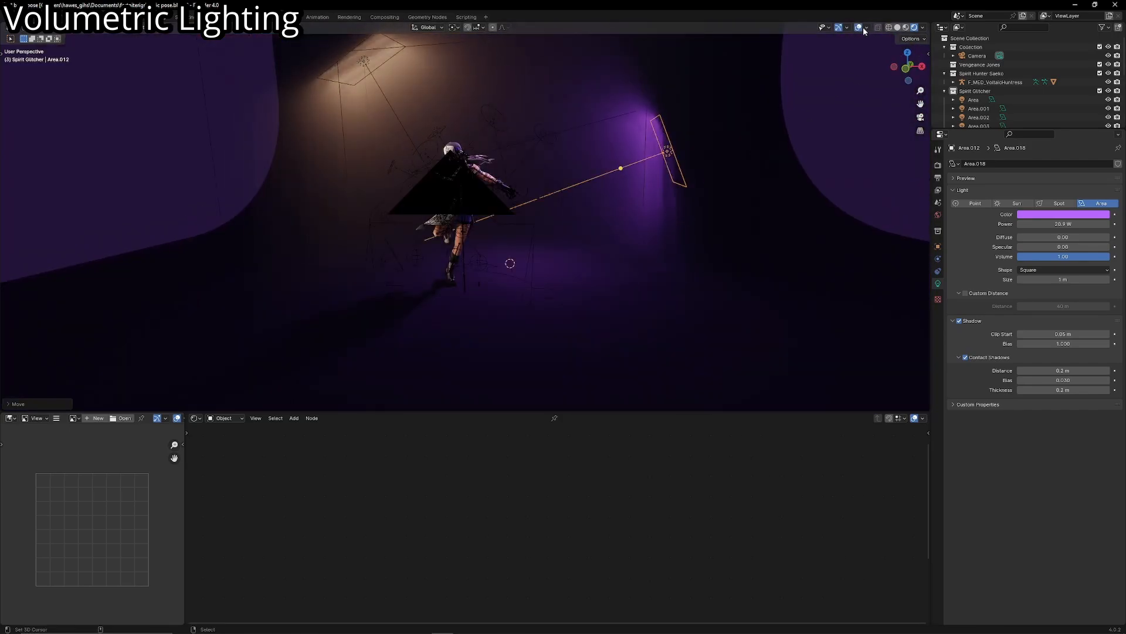
scroll(576, 152, down, 4)
click(577, 148)
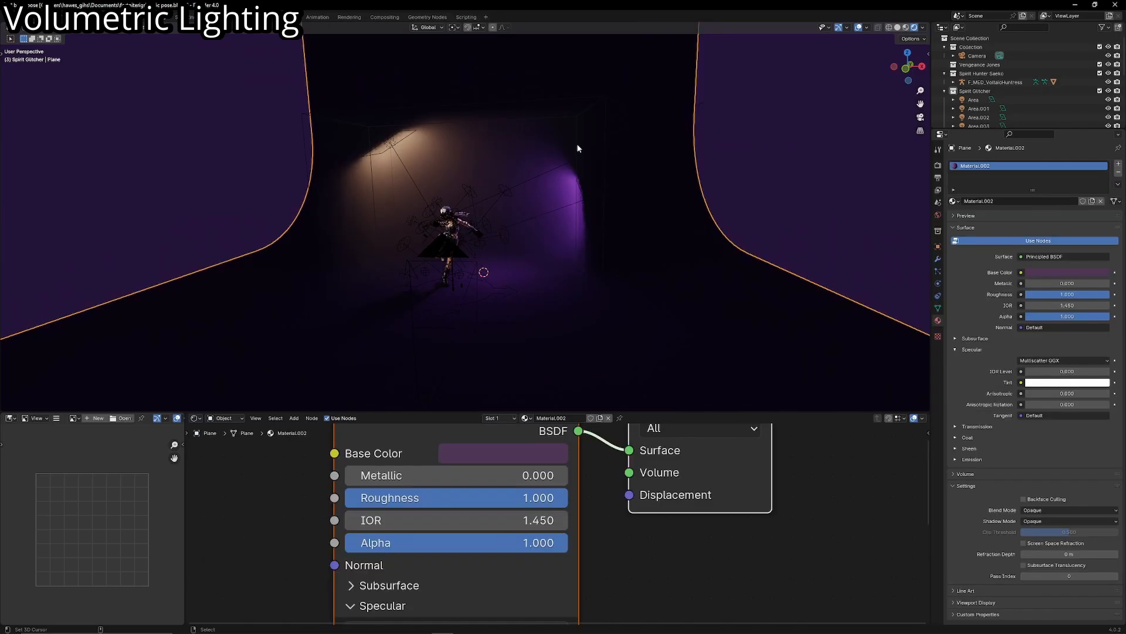
click(531, 103)
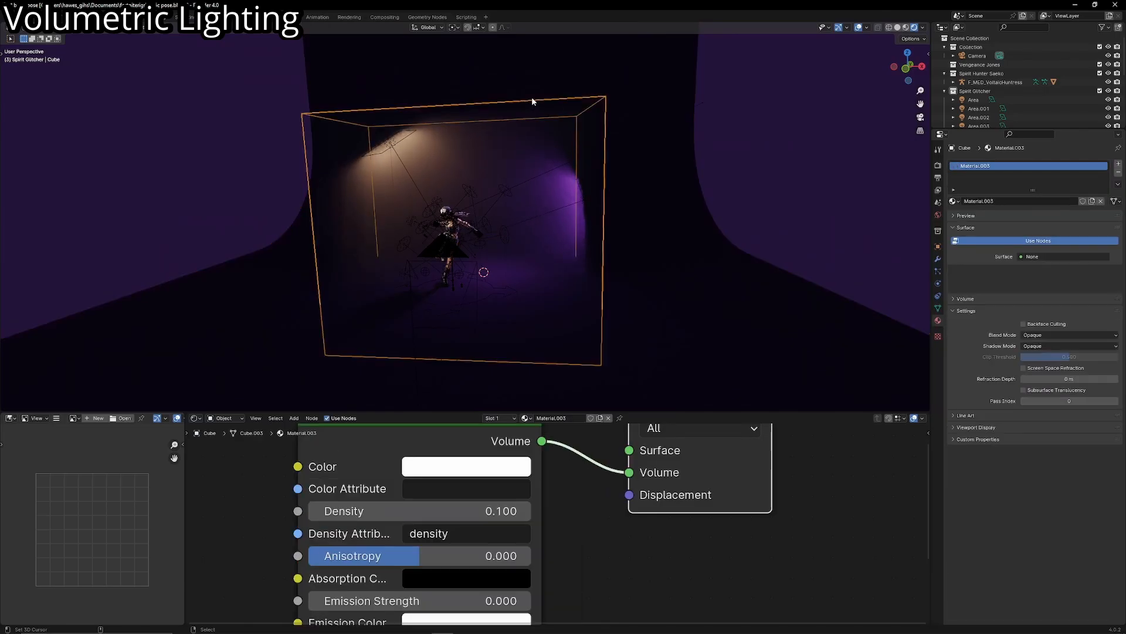
middle_drag(370, 437, 396, 425)
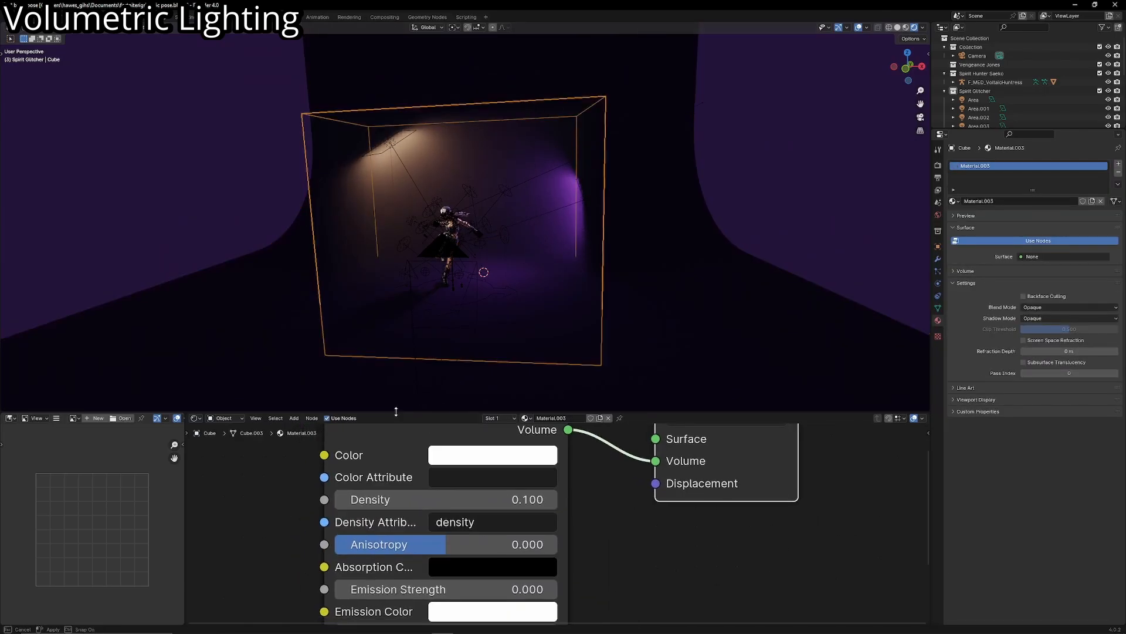
drag(395, 411, 396, 308)
scroll(494, 206, up, 2)
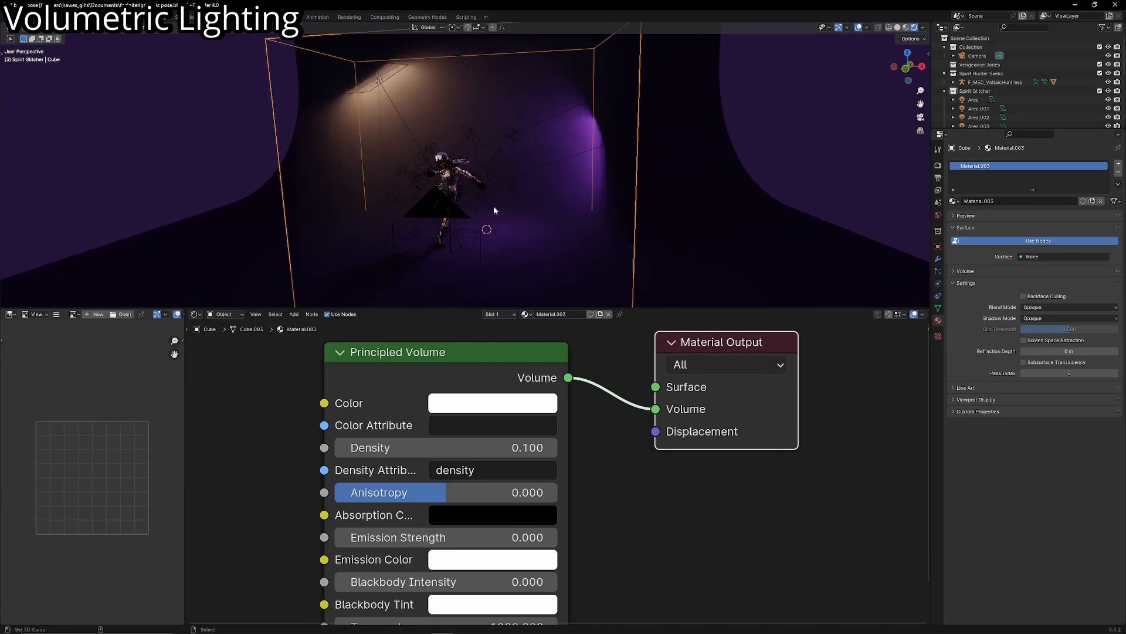
scroll(494, 206, up, 1)
drag(491, 447, 502, 448)
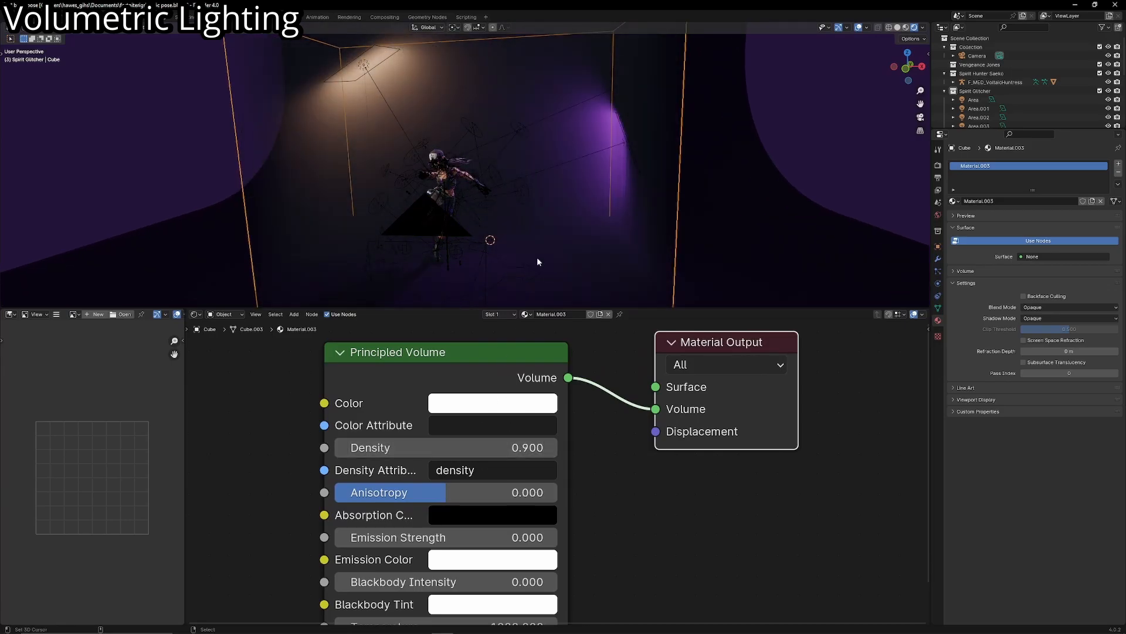
- View the volume and lights through the scene camera with the viewport overlays hidden
key(KP_0)
scroll(538, 261, up, 3)
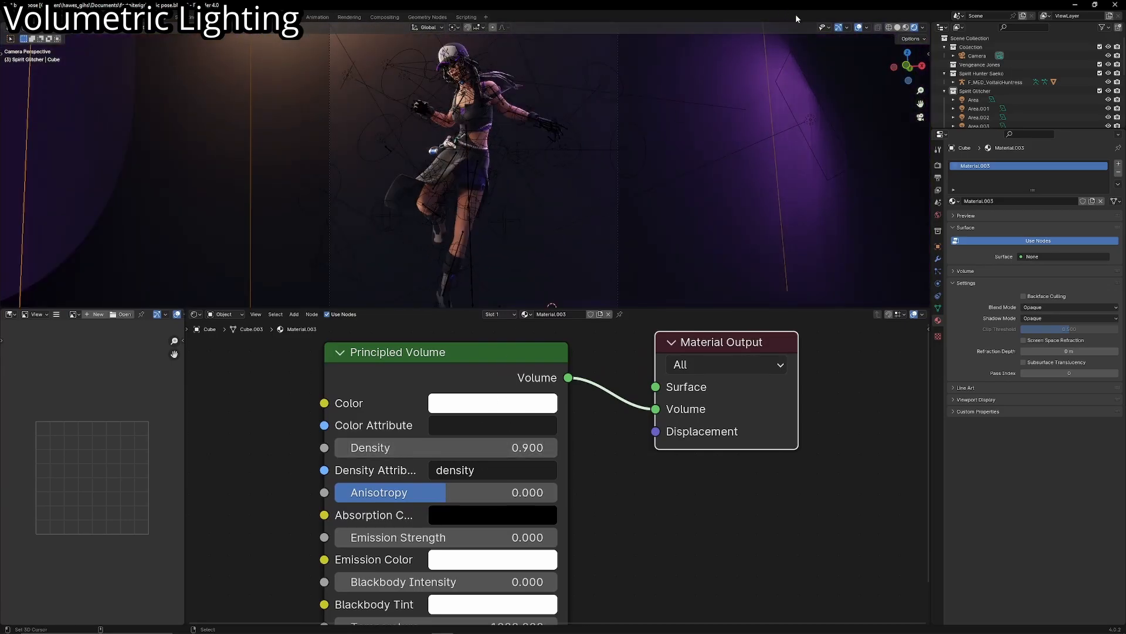
key(shift+alt+z)
scroll(600, 269, down, 3)
- Try tinting the Principled Volume Color saturated blue, and return it to white
click(493, 403)
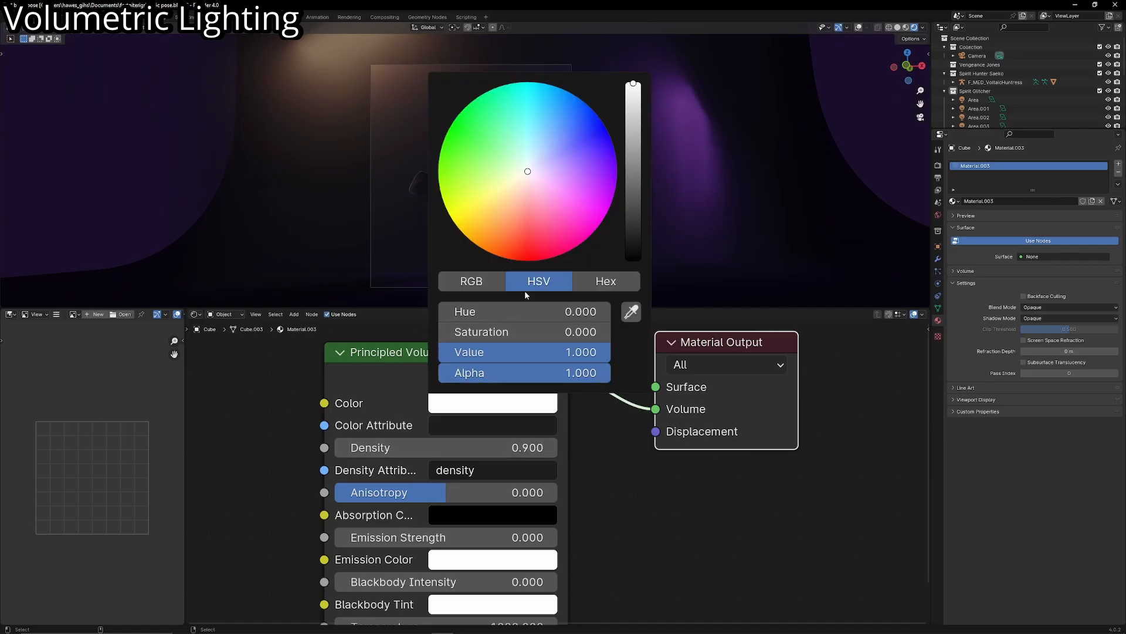
drag(528, 171, 528, 241)
click(493, 403)
drag(572, 185, 591, 143)
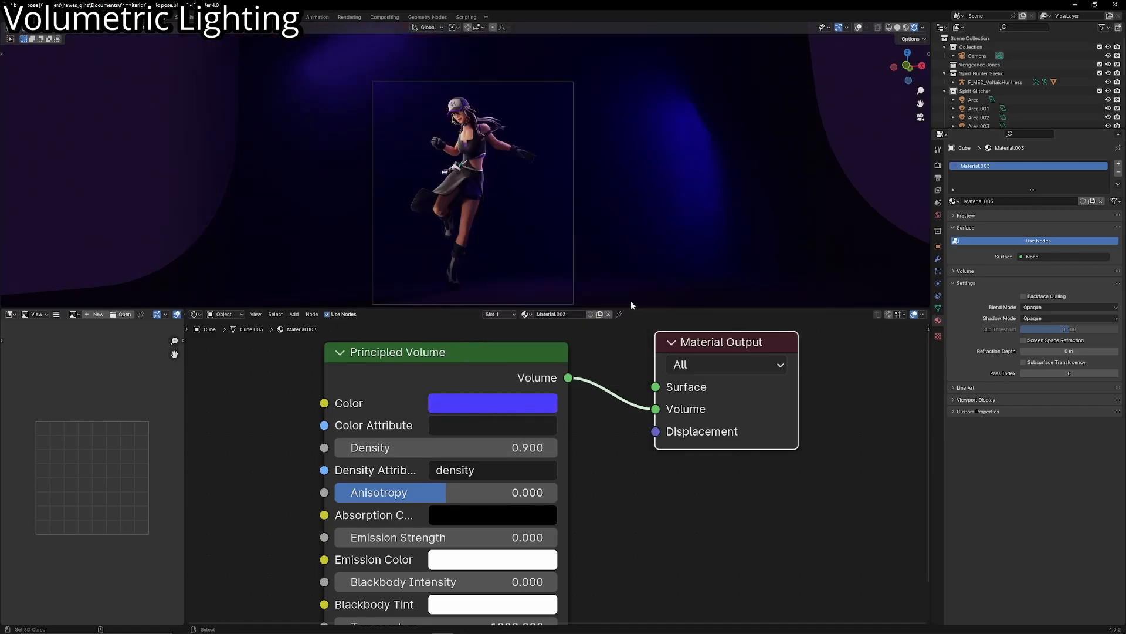
drag(636, 310, 631, 368)
click(528, 433)
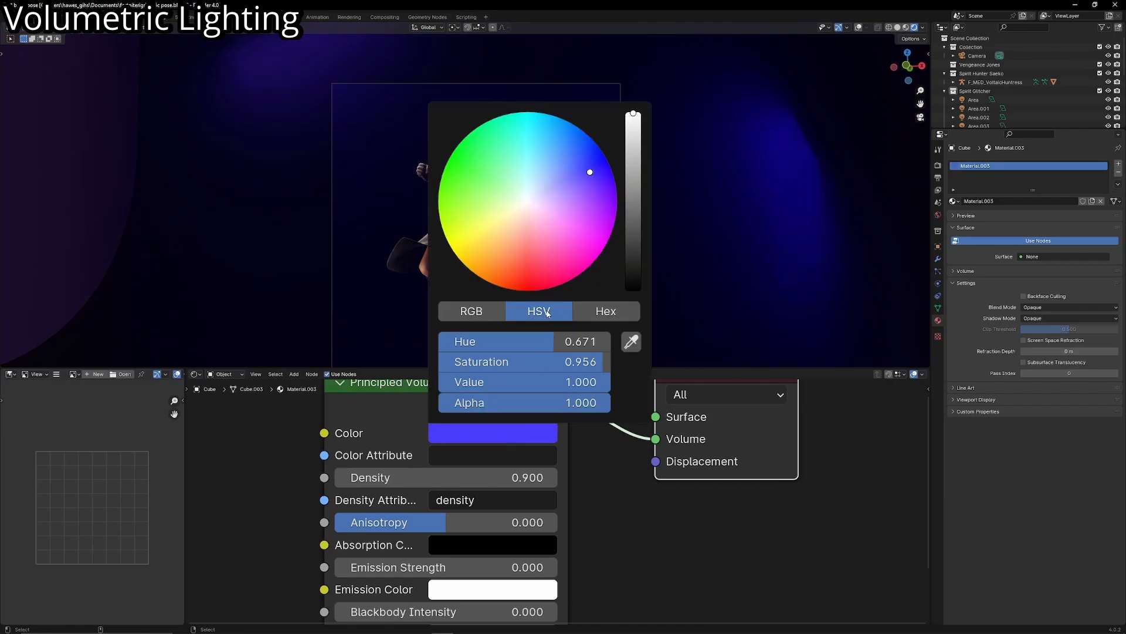
drag(593, 171, 528, 201)
click(515, 433)
click(630, 222)
key(ctrl+z)
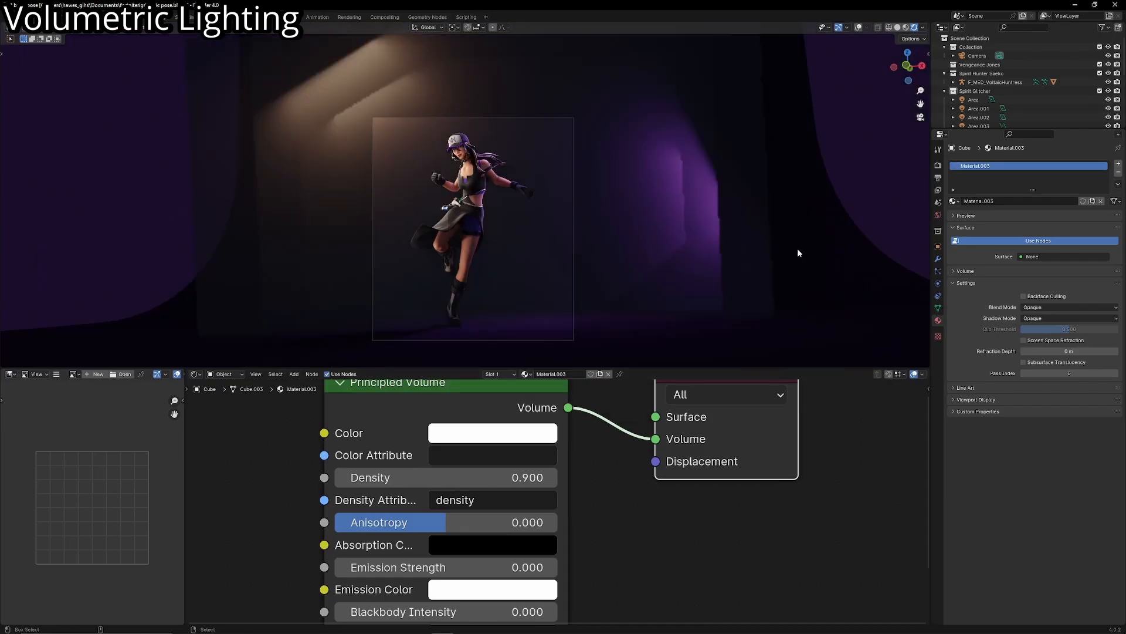
- Lower the Principled Volume Density to 0.1
drag(505, 477, 462, 477)
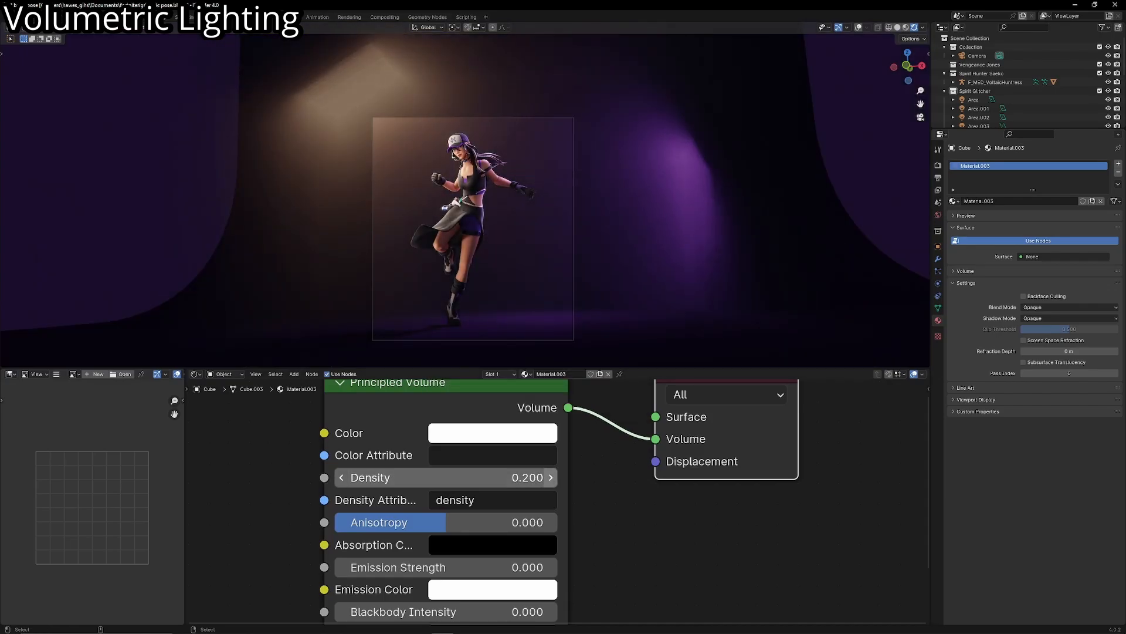
drag(351, 477, 359, 477)
click(349, 477)
click(349, 477)
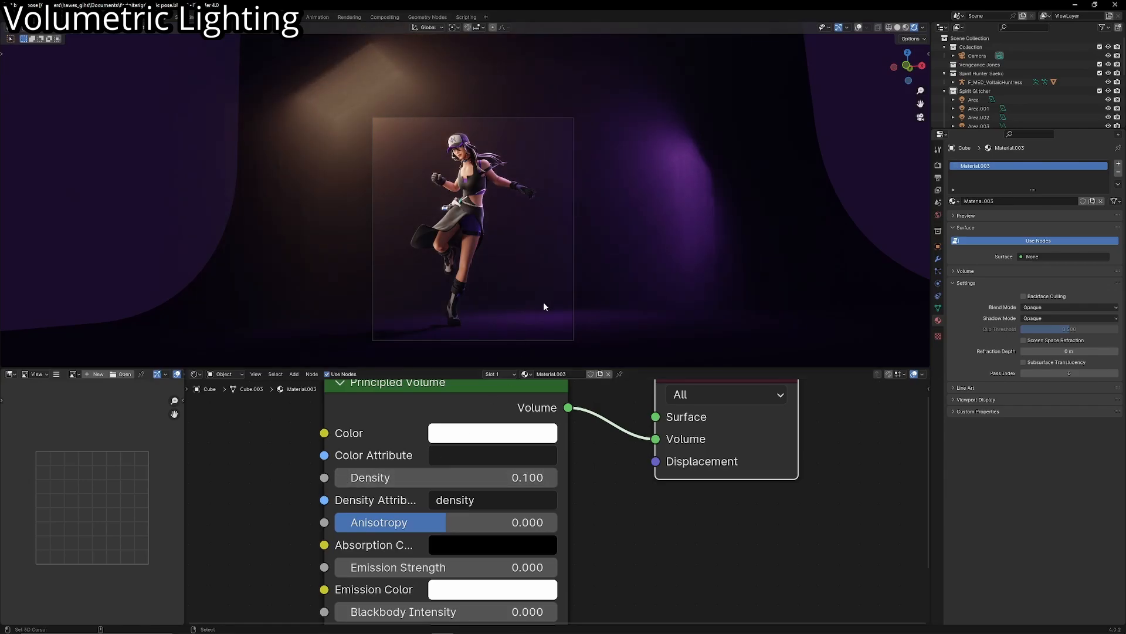
scroll(543, 306, up, 2)
click(514, 433)
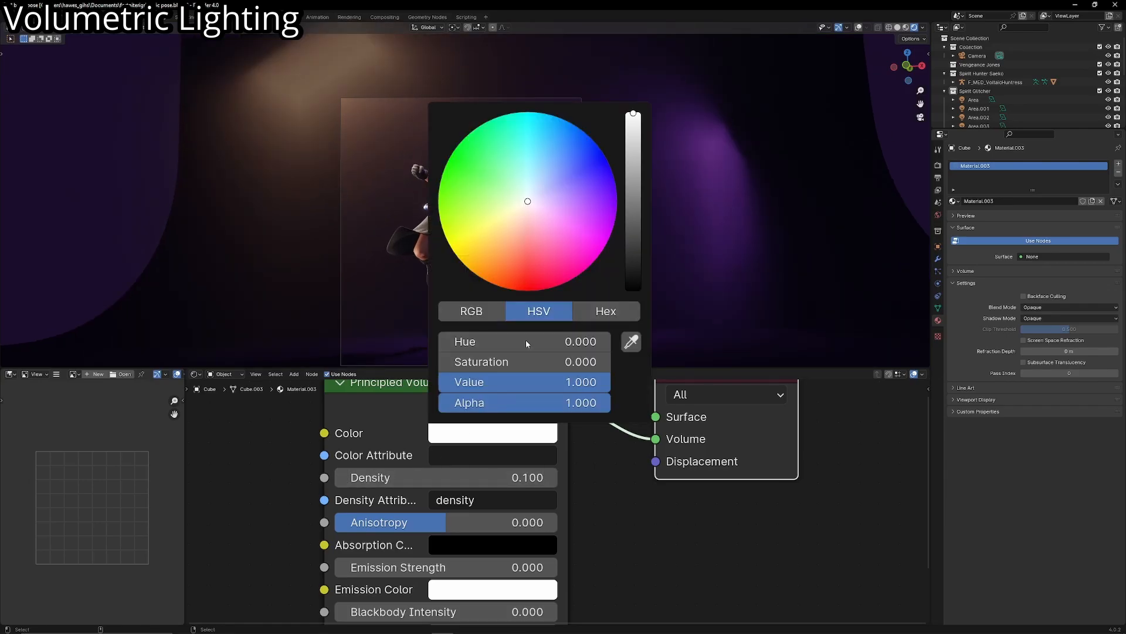
click(499, 178)
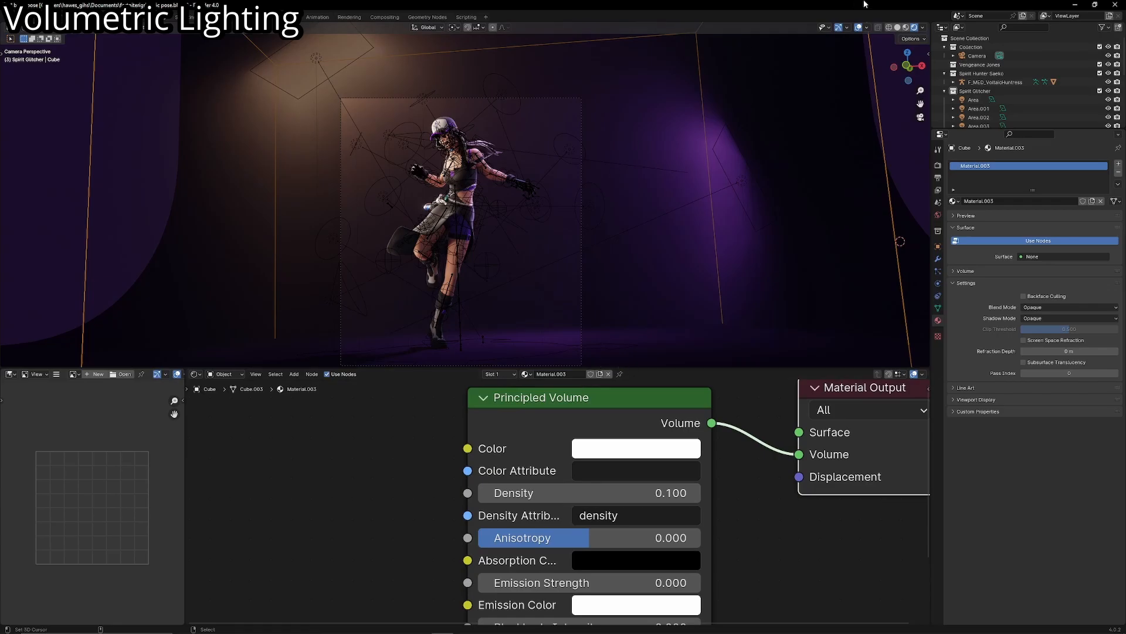
- Hide the viewport overlays and add a Noise Texture node beside the Principled Volume node
click(860, 28)
middle_drag(385, 443, 473, 481)
key(shift+a)
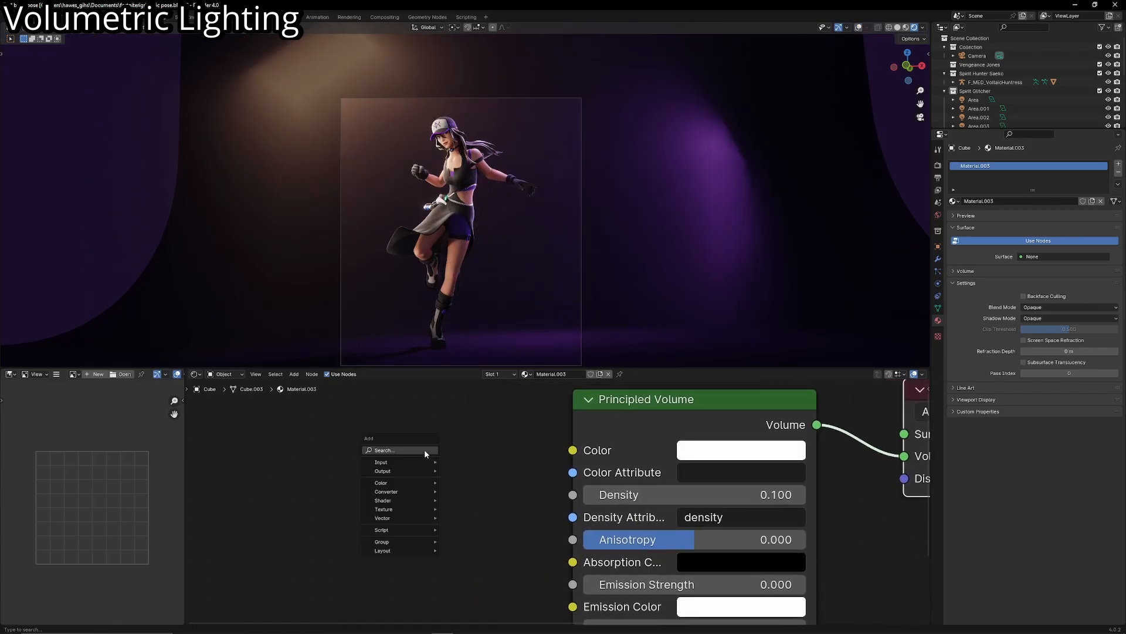
click(424, 450)
key(Escape)
key(shift+a)
click(389, 464)
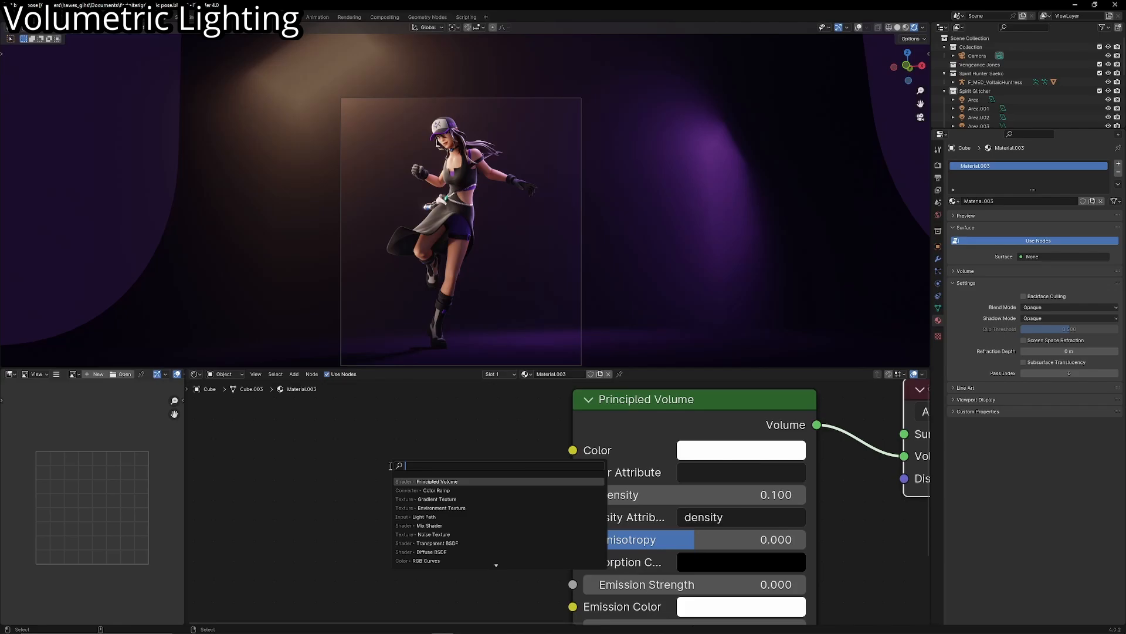
key(Return)
click(326, 453)
scroll(328, 488, down, 3)
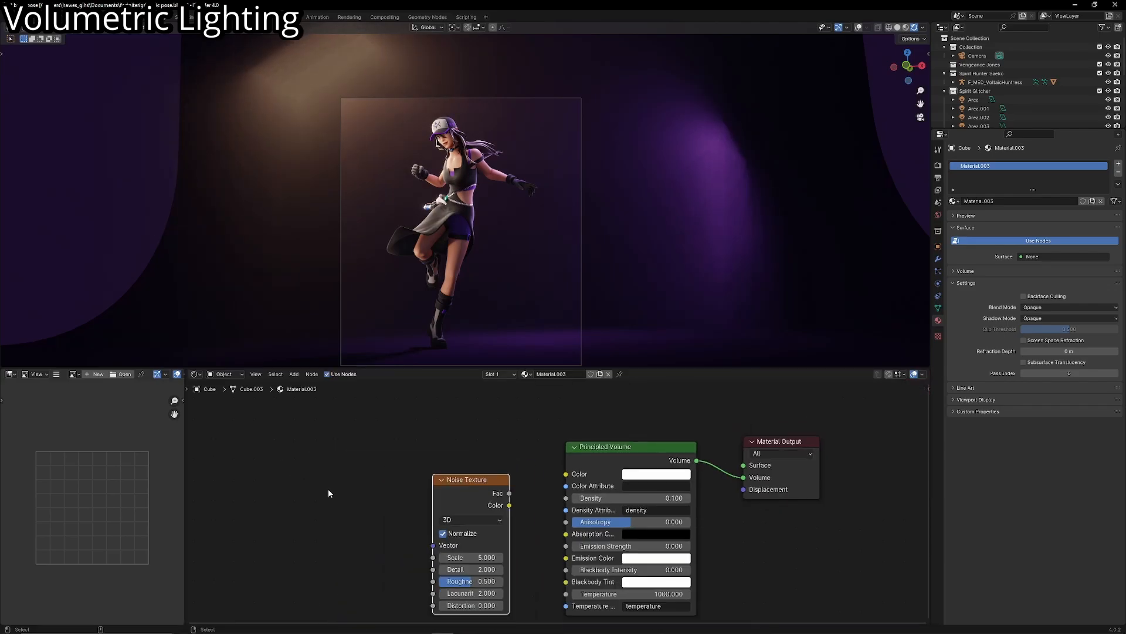
- Attach Texture Coordinate and Mapping nodes to the Noise Texture and link its Color output to the Principled Volume Density
middle_drag(352, 490, 422, 469)
key(ctrl+t)
drag(533, 477, 366, 528)
key(b)
key(g)
click(249, 480)
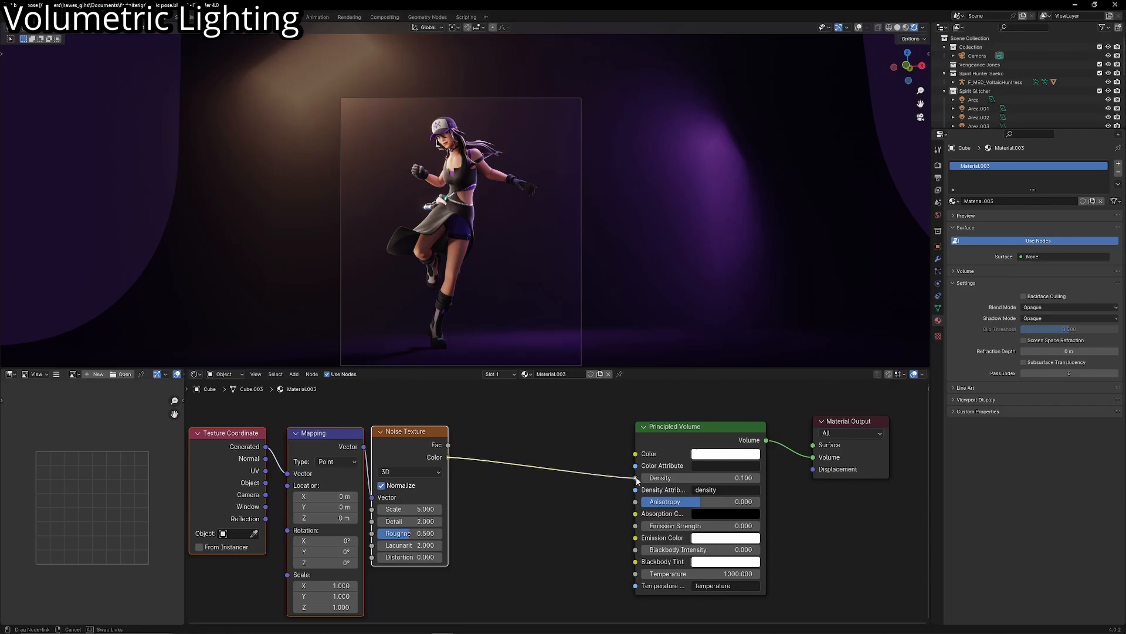
drag(637, 479, 636, 478)
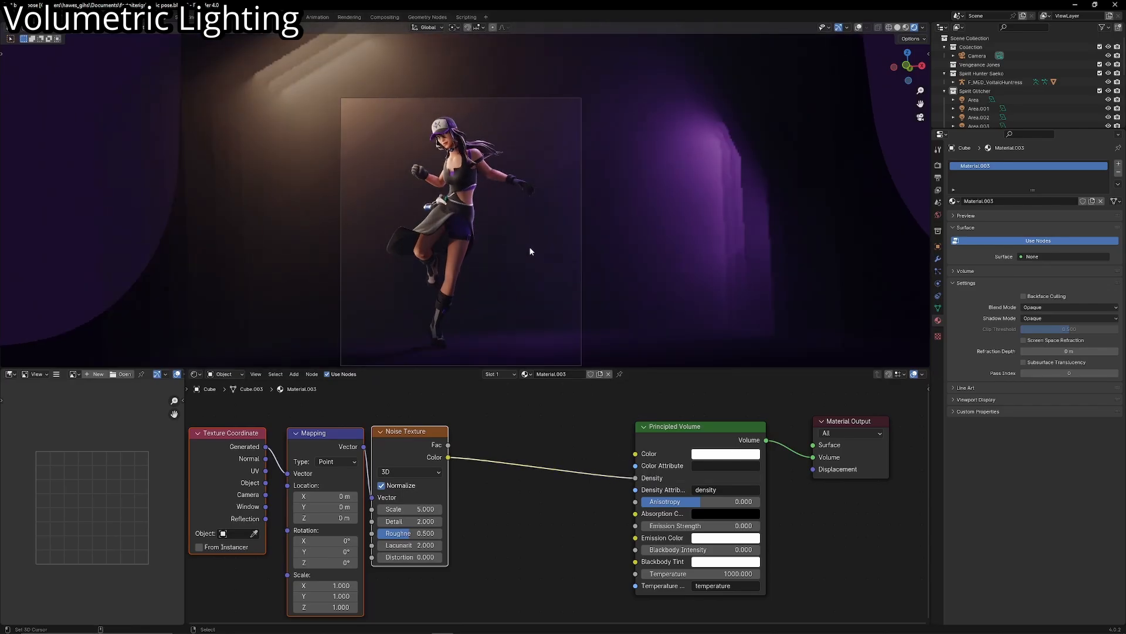
- Insert a Color Ramp node between the Noise Texture Color output and the Principled Volume Density input
click(538, 419)
key(shift+a)
text(c)
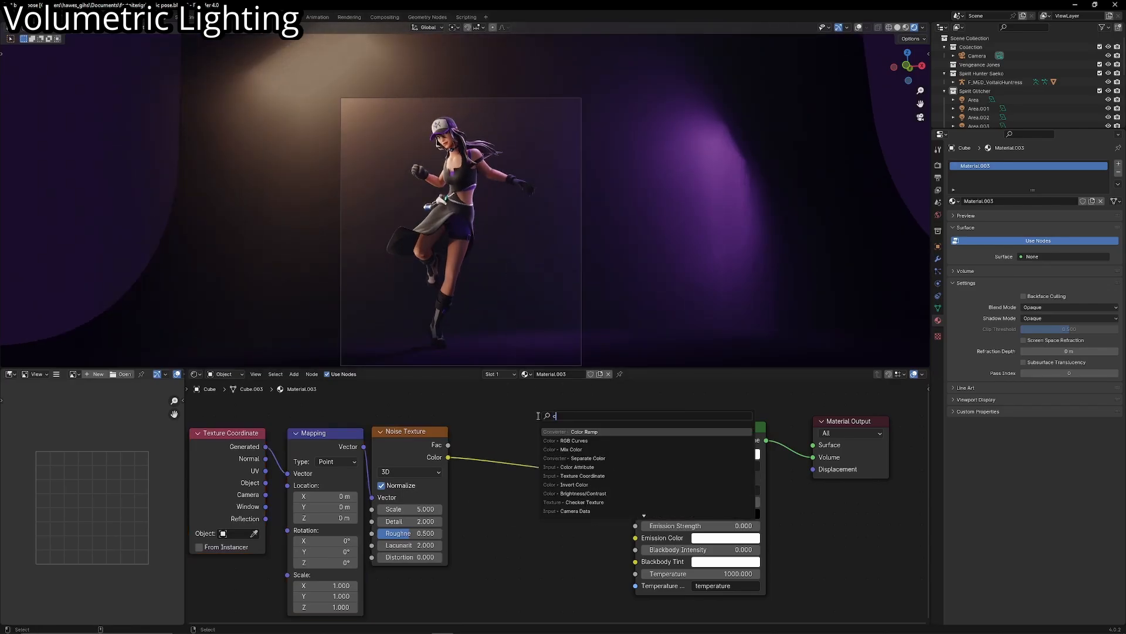
text(olor r)
key(Return)
click(486, 414)
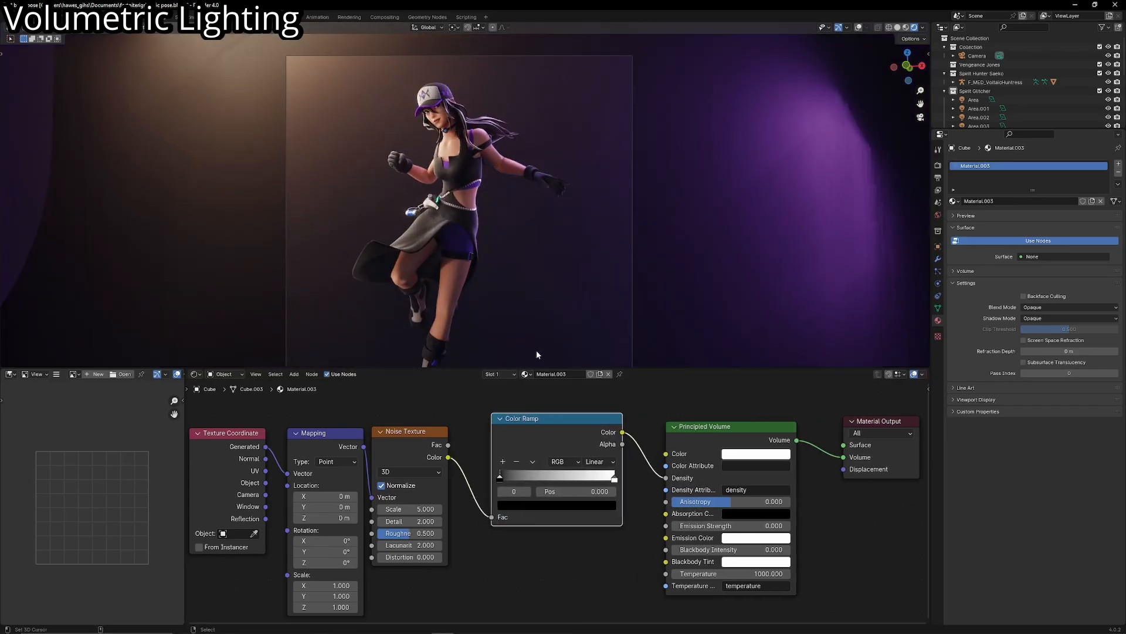
- Tighten the Color Ramp by moving the black stop to 0.505 and the white stop to 0.709
drag(500, 476, 578, 476)
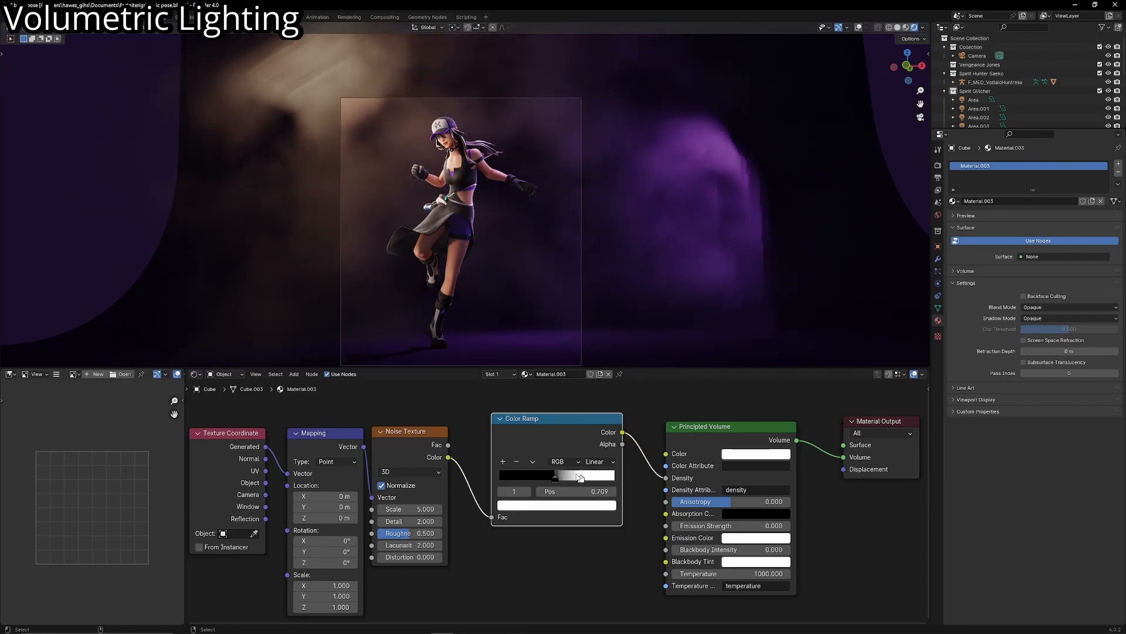
scroll(531, 295, up, 1)
scroll(531, 296, down, 2)
scroll(531, 298, up, 1)
scroll(531, 323, up, 1)
drag(555, 477, 558, 477)
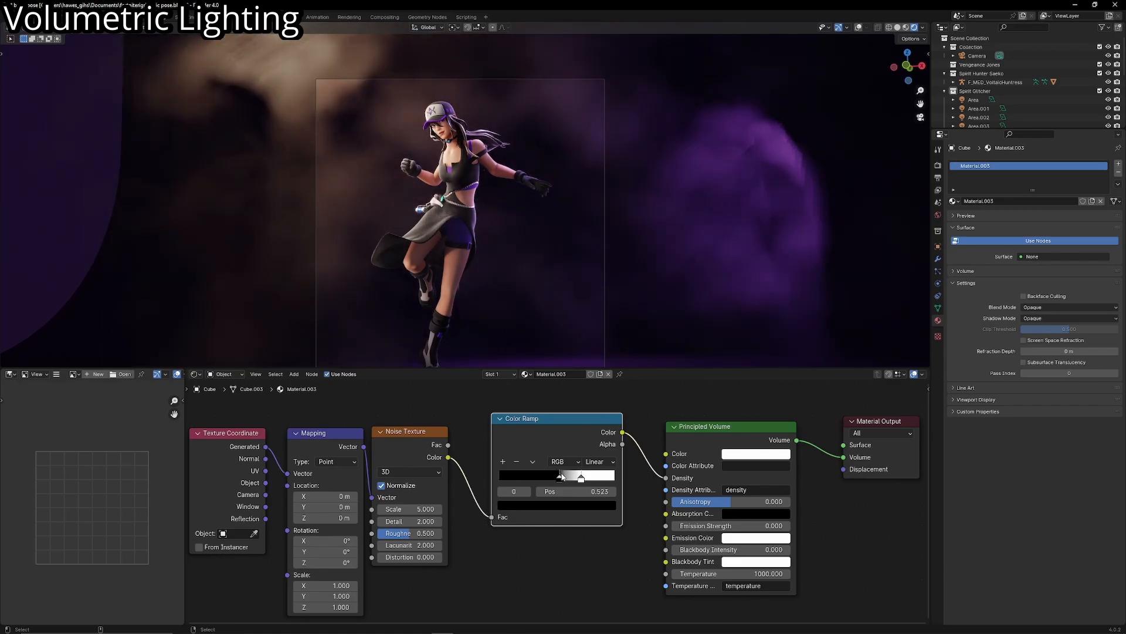
- Set the Volumetrics Tile Size to 2 px in the Eevee render settings
click(939, 165)
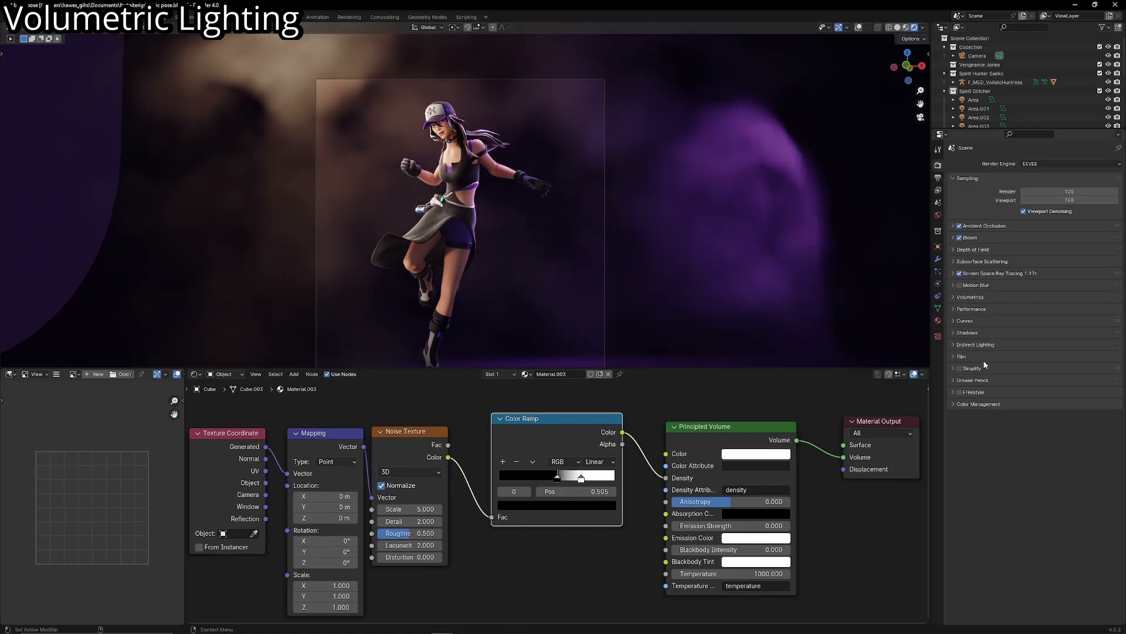
click(979, 296)
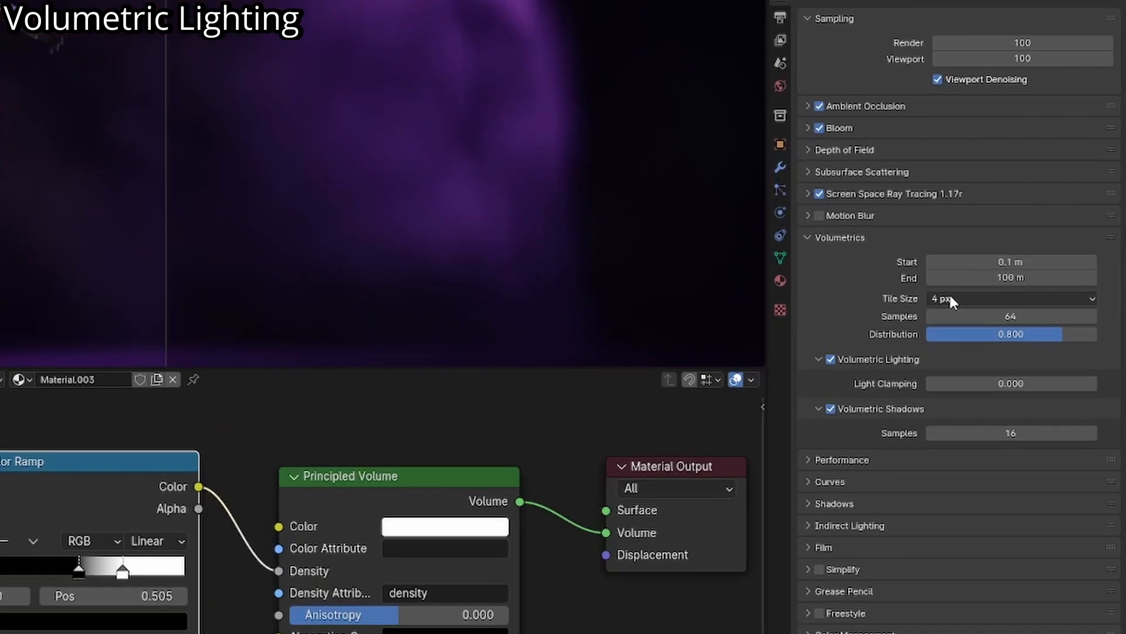
click(1030, 328)
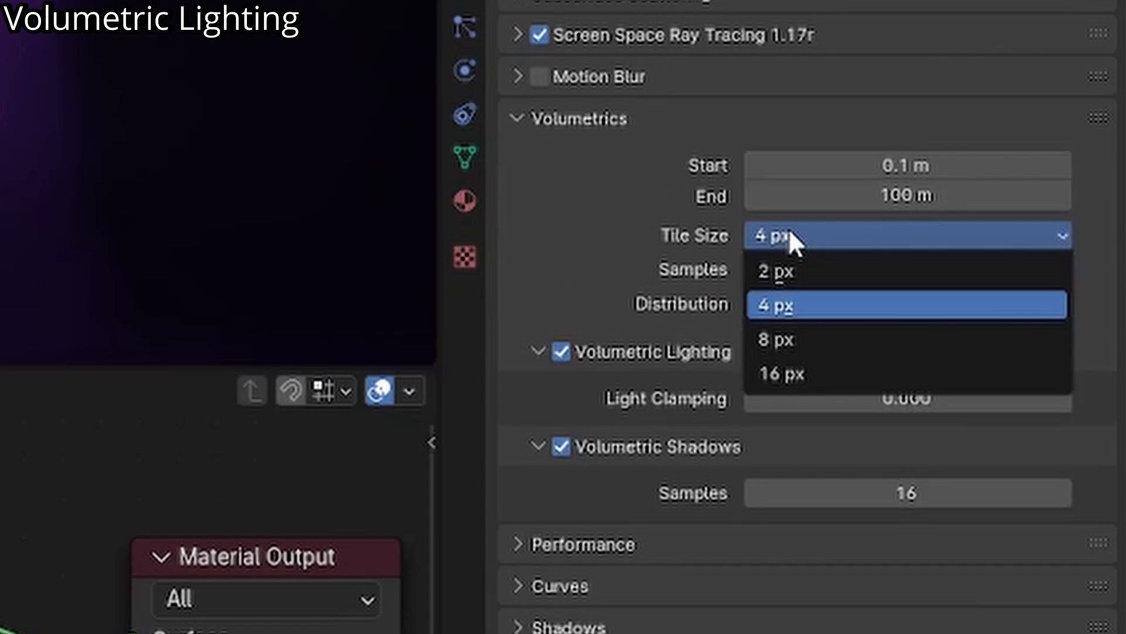
click(790, 270)
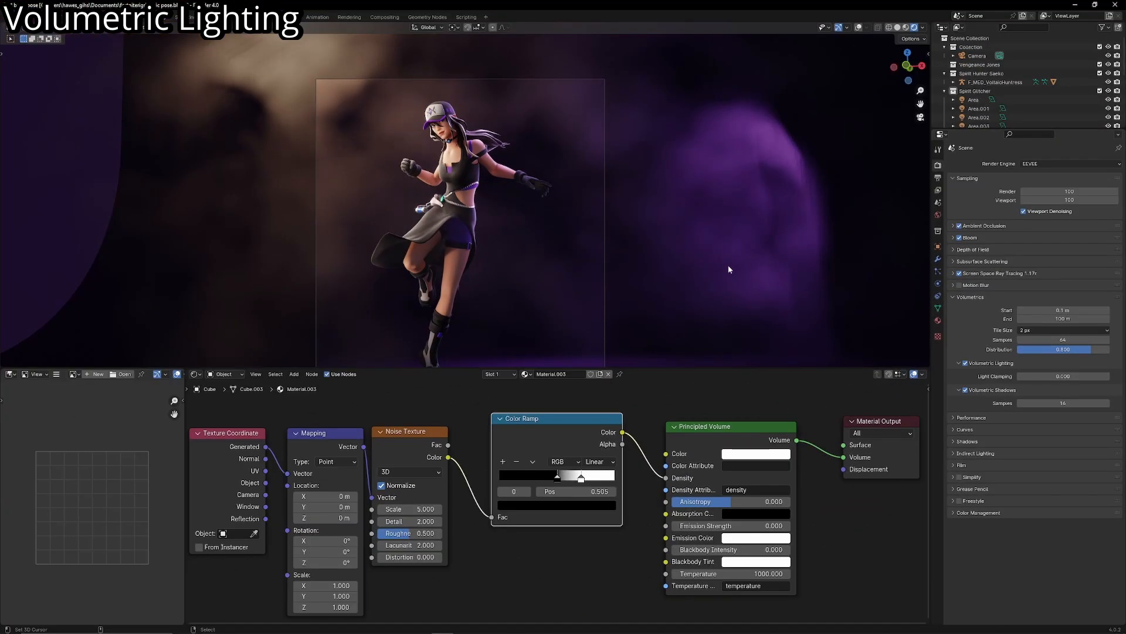
- Try a Volumetrics End distance of 1000 m and inspect the fog from outside the camera view
scroll(663, 247, down, 5)
middle_drag(669, 247, 694, 258)
scroll(640, 261, up, 5)
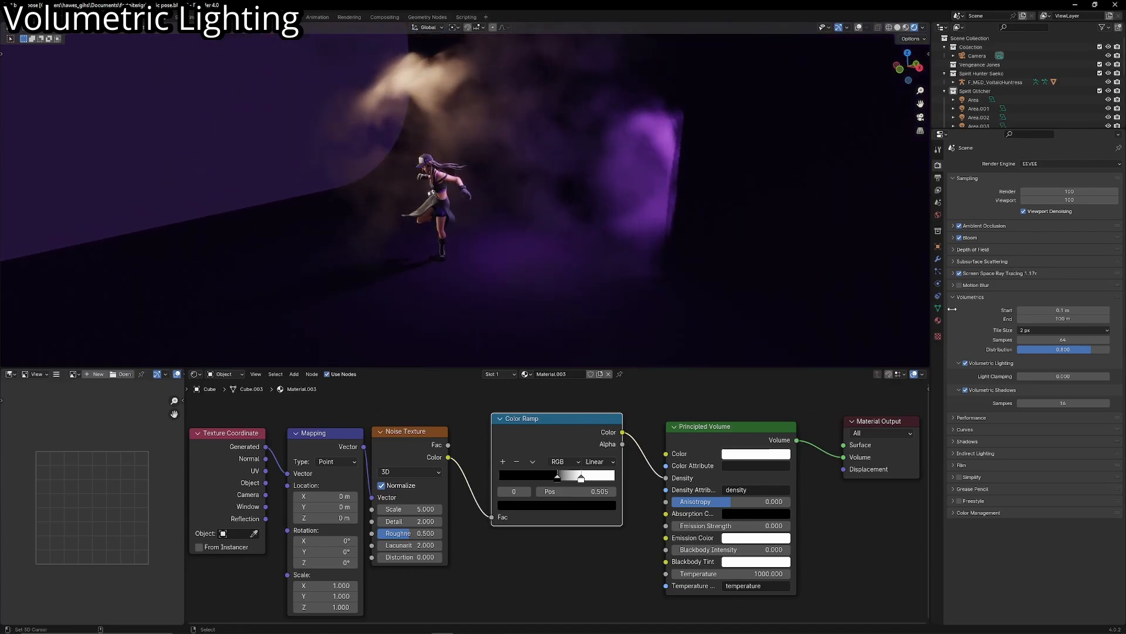
drag(1063, 319, 1119, 319)
key(ctrl+z)
middle_drag(558, 254, 498, 255)
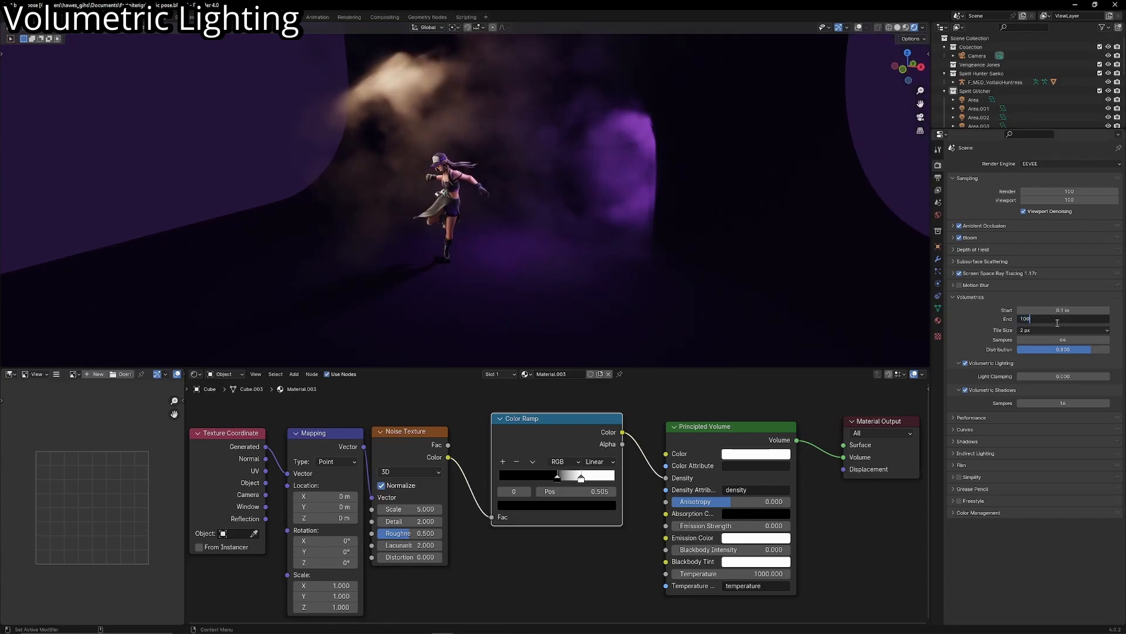
key(Return)
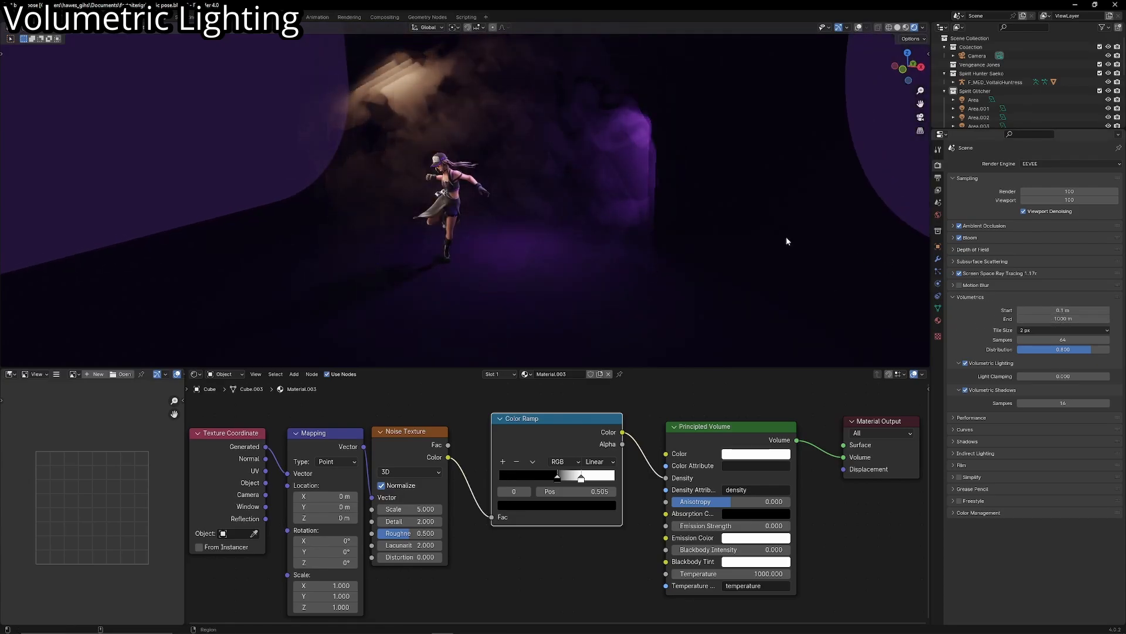
shift+middle_drag(552, 156, 541, 171)
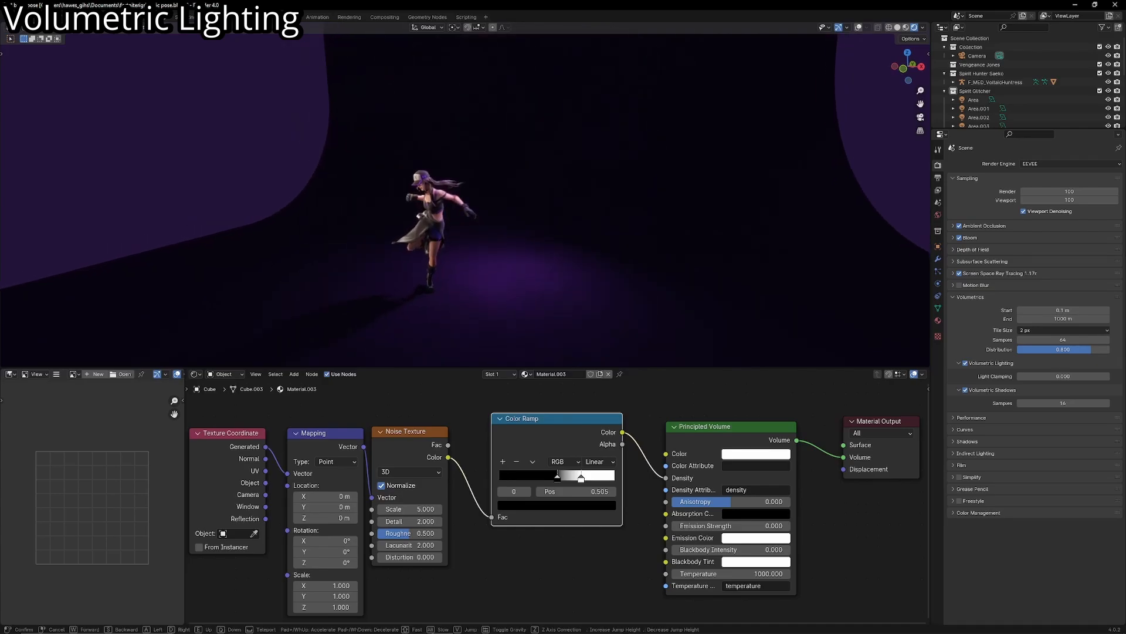
scroll(540, 171, up, 3)
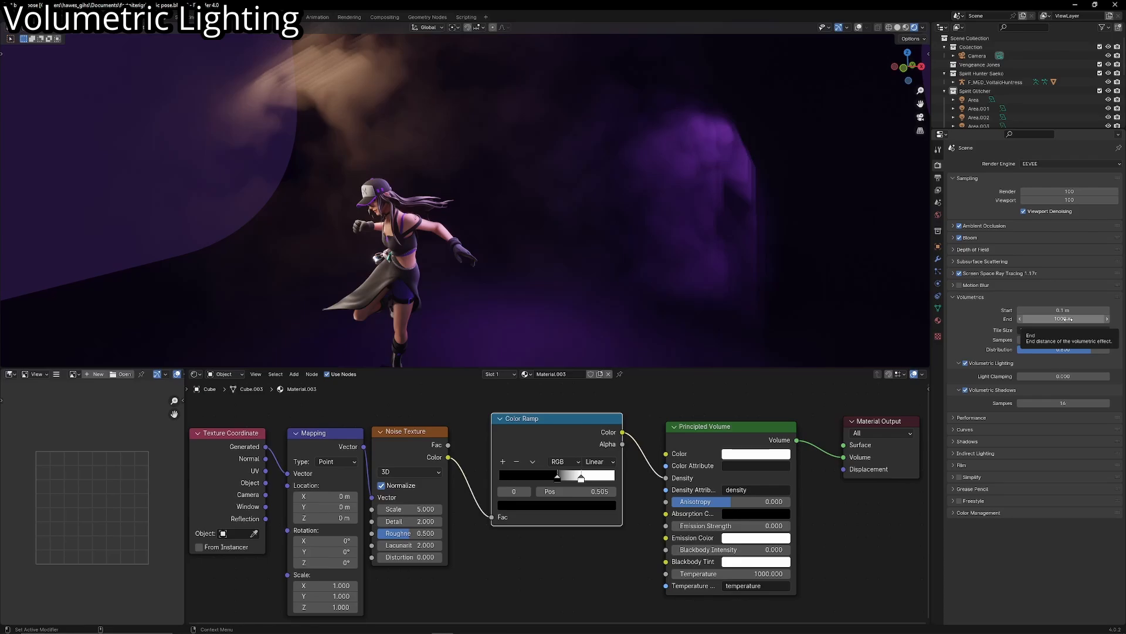
- Set the Volumetrics End distance back to 100 m
click(1066, 318)
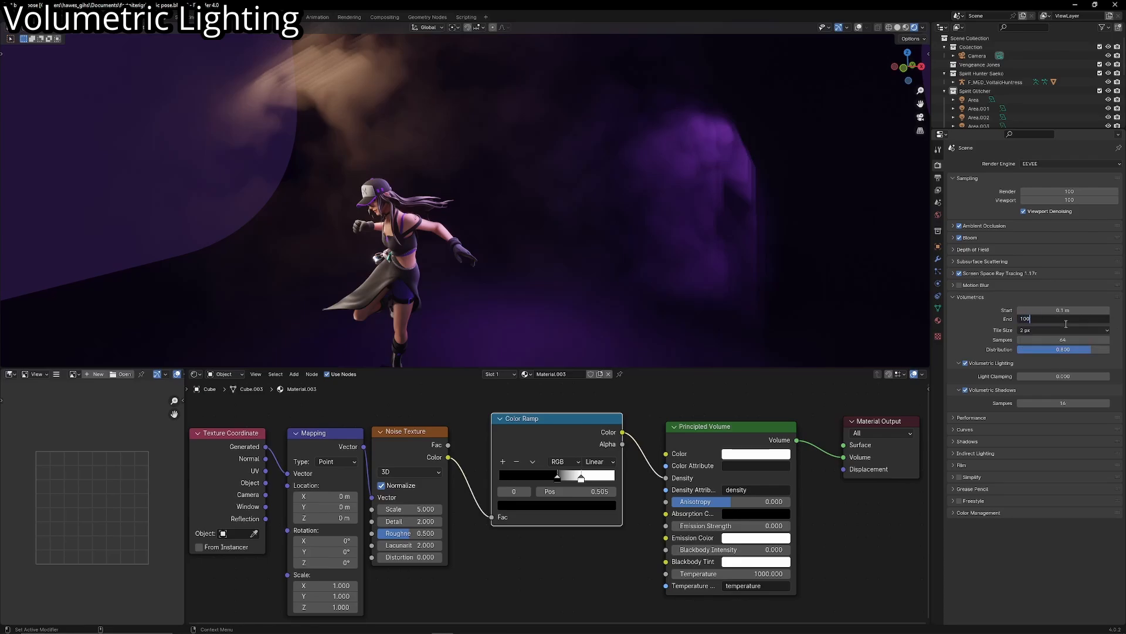
text(100)
key(Return)
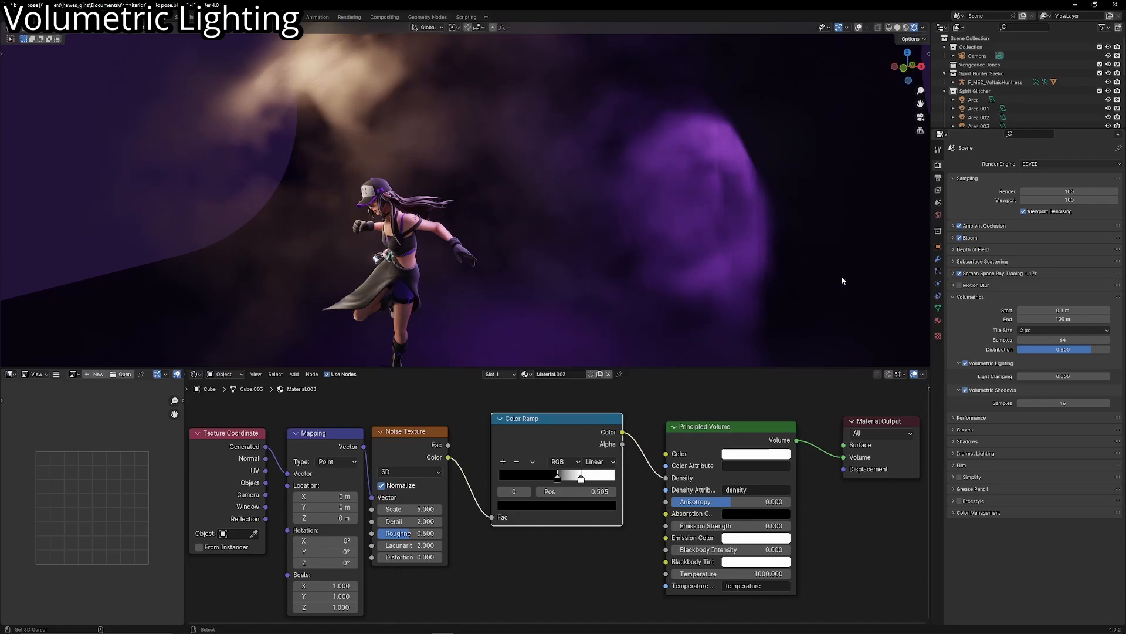
- Examine the noise-driven fog around the character from several distances and through the scene camera
key(shift+grave)
key(s)
key(d)
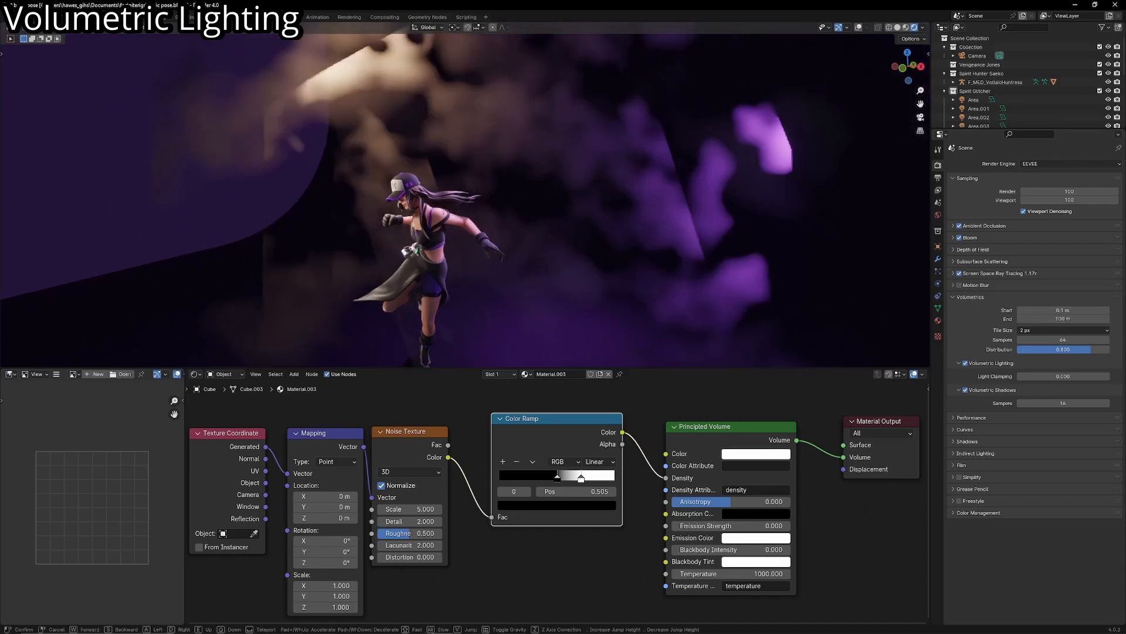
click(764, 269)
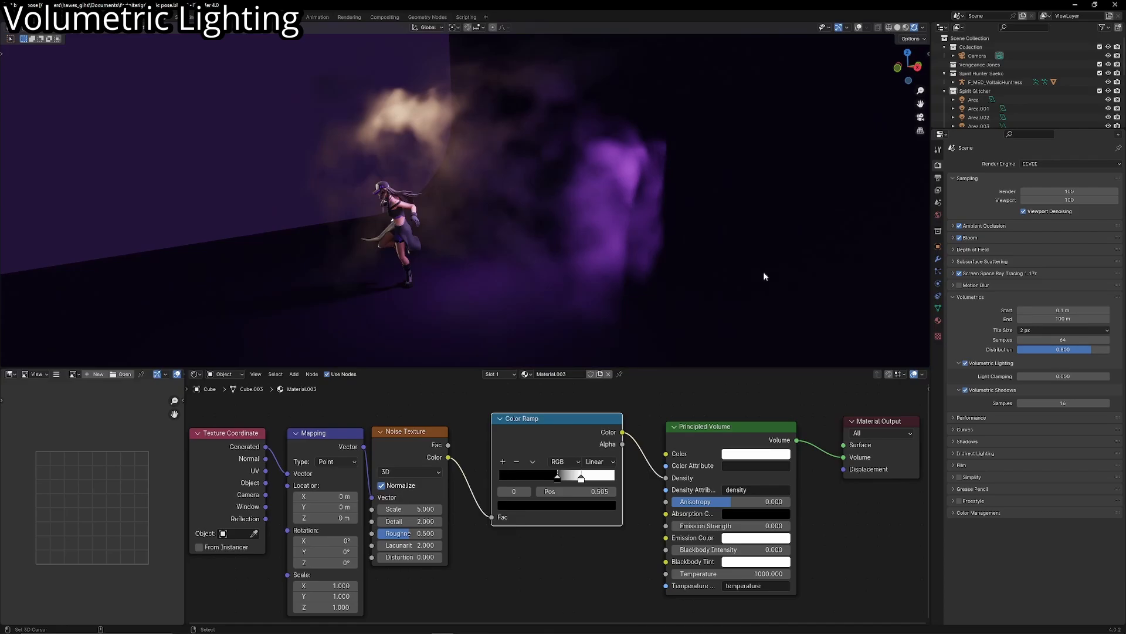
key(KP_0)
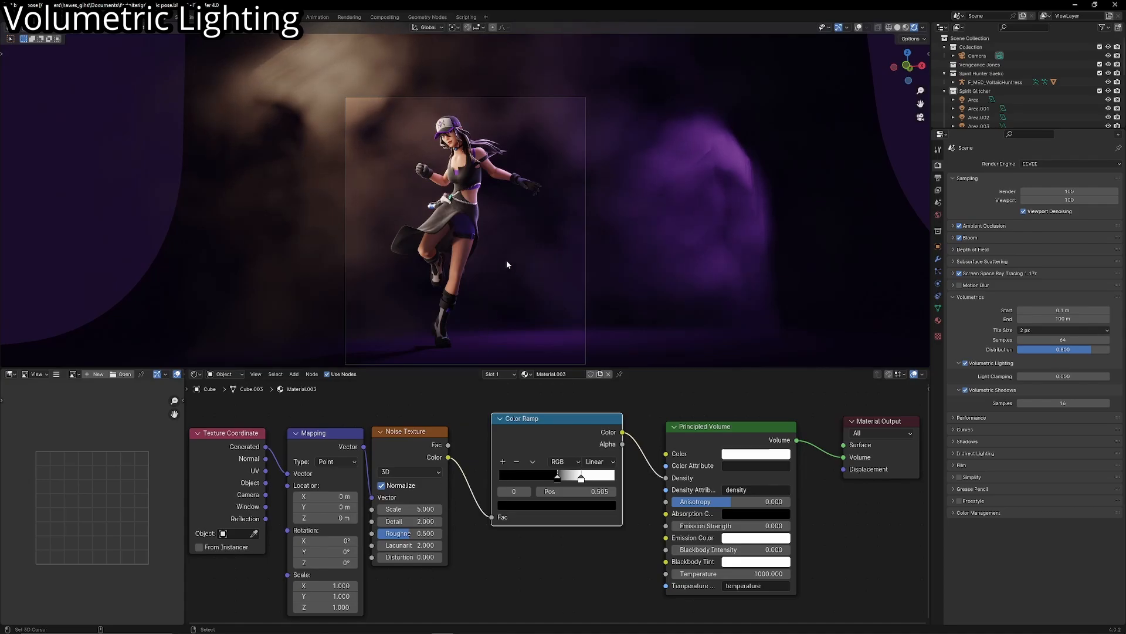
scroll(507, 264, up, 1)
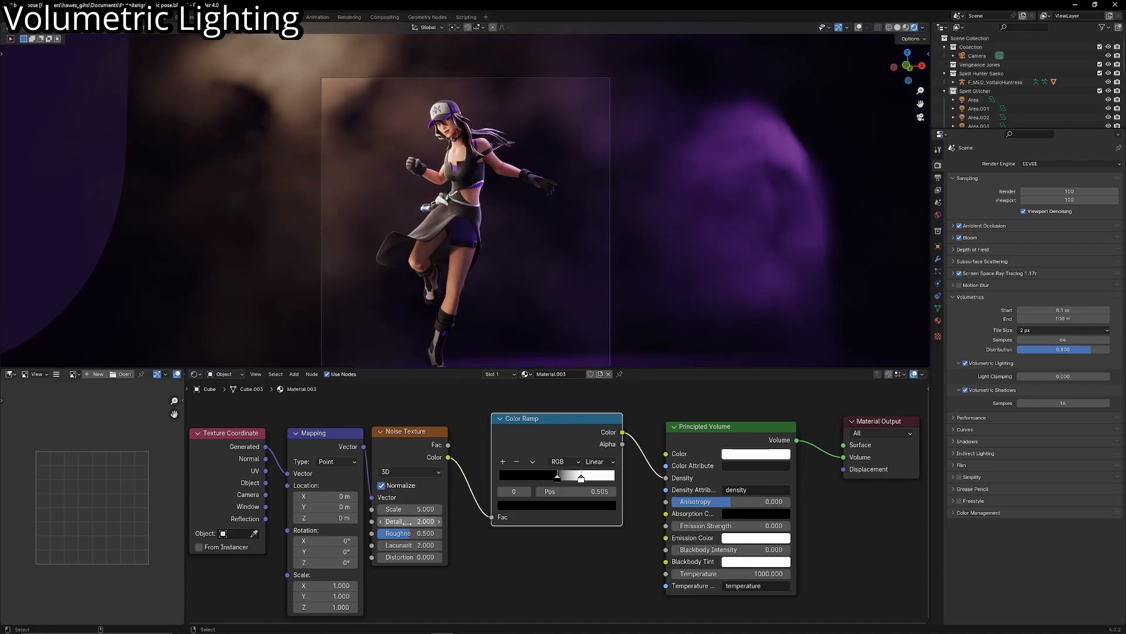
scroll(406, 507, up, 2)
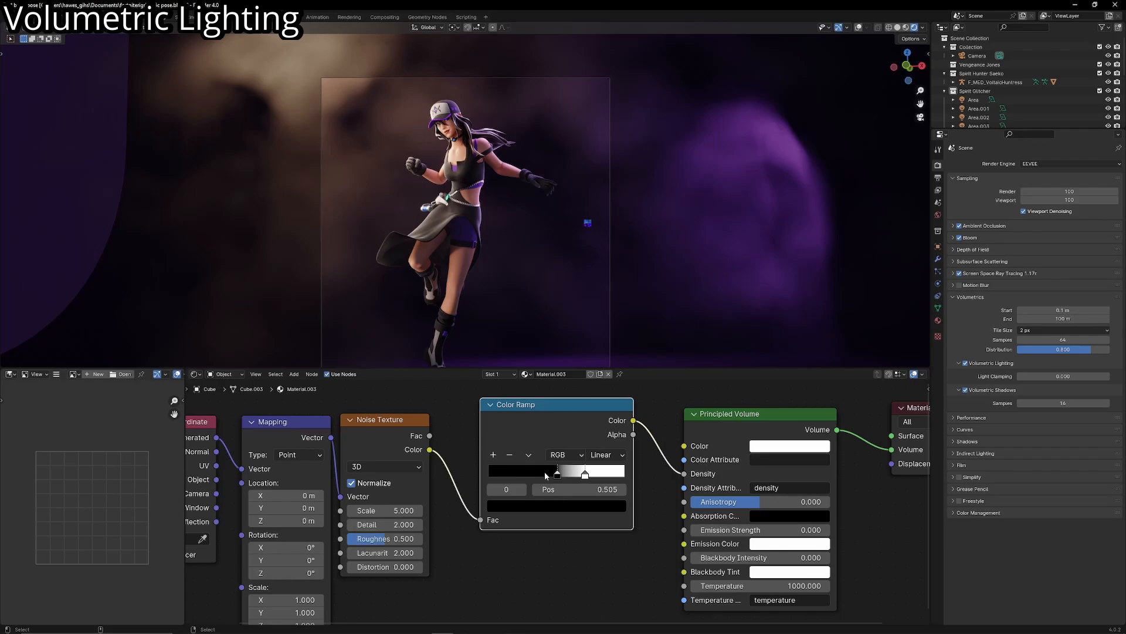
middle_drag(518, 250, 518, 271)
scroll(530, 296, down, 5)
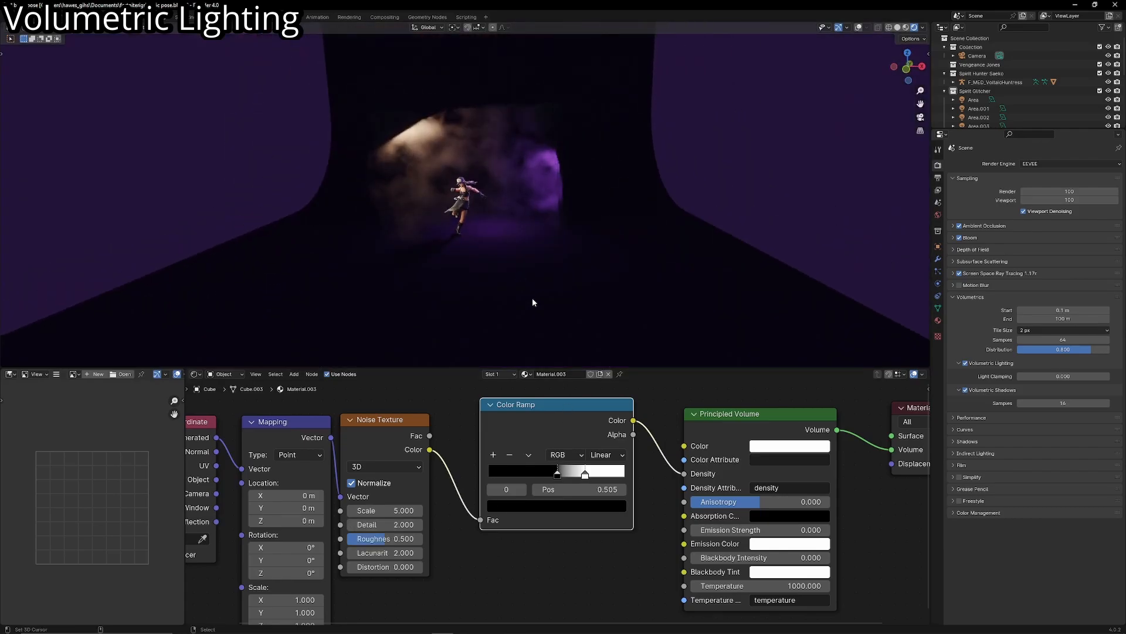
- Preview the Color Ramp's color output directly on the volume cube's surface and set the cube's viewport display to Solid
ctrl+shift+click(583, 422)
middle_drag(831, 433, 757, 438)
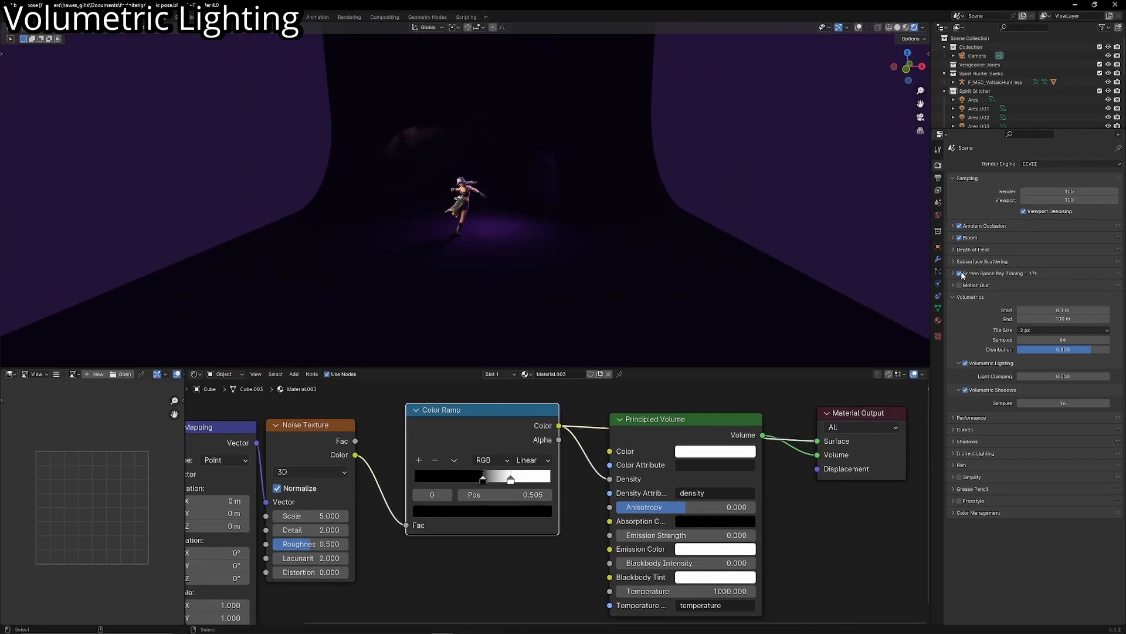
click(938, 246)
click(1032, 461)
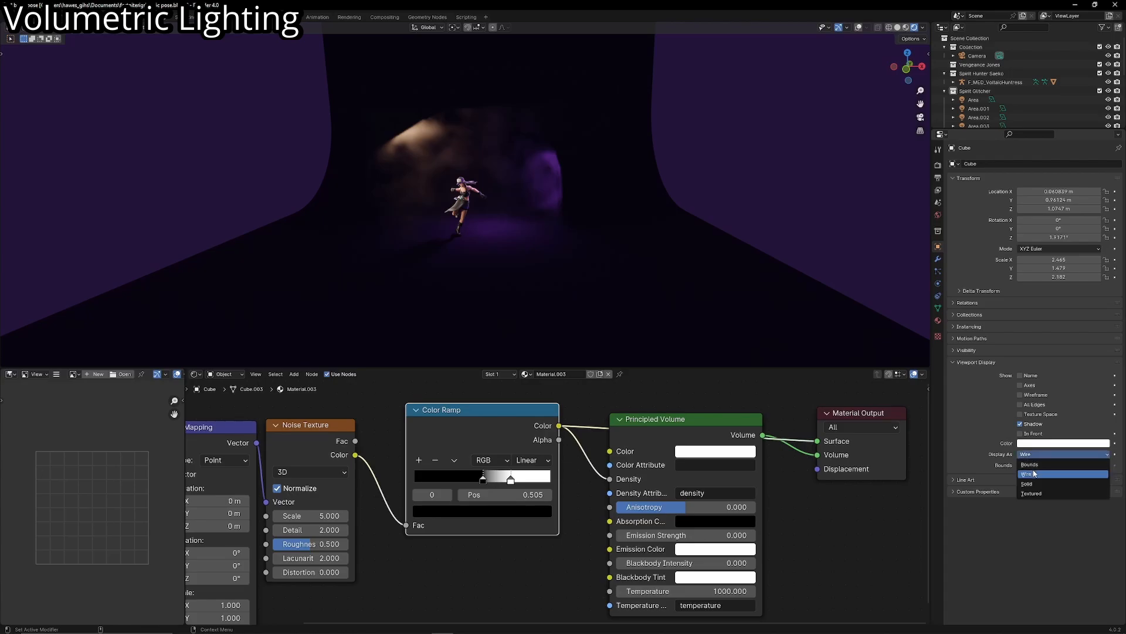
click(1033, 484)
scroll(729, 114, up, 4)
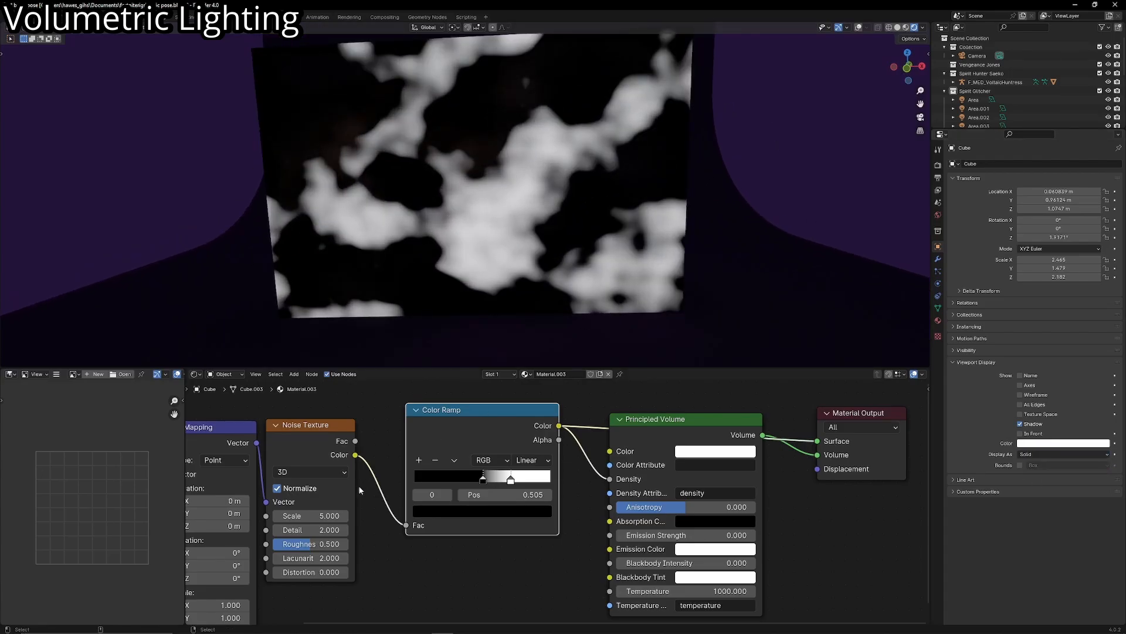
- Set the Noise Texture's Detail to 15 and try different Scale and Roughness amounts
drag(320, 525, 375, 526)
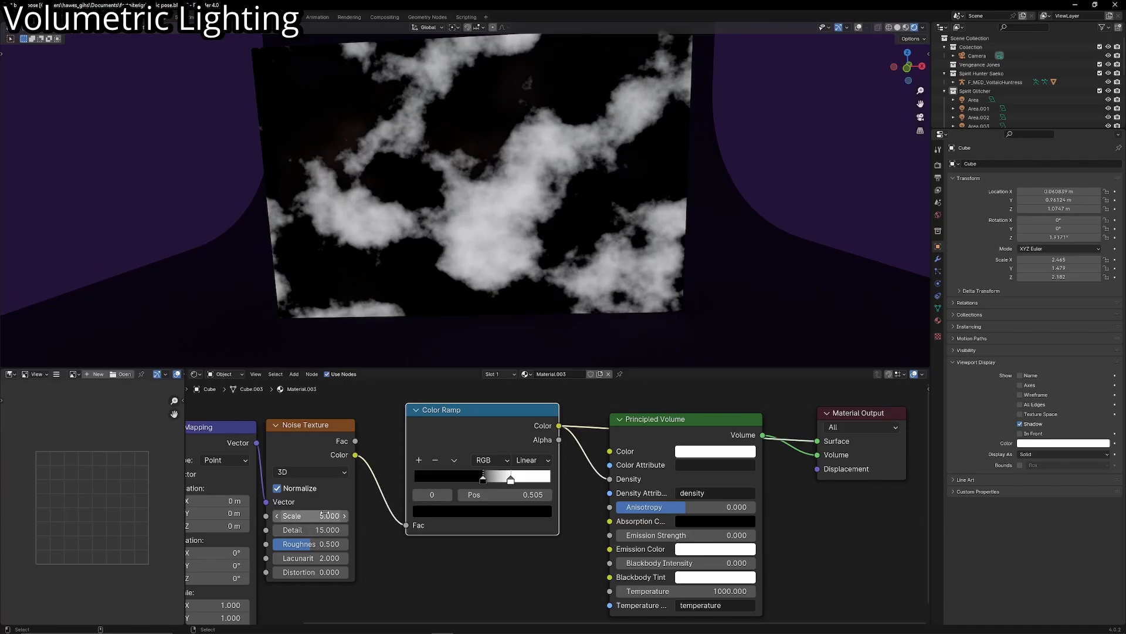
drag(311, 516, 382, 515)
drag(308, 544, 271, 544)
right_click(308, 543)
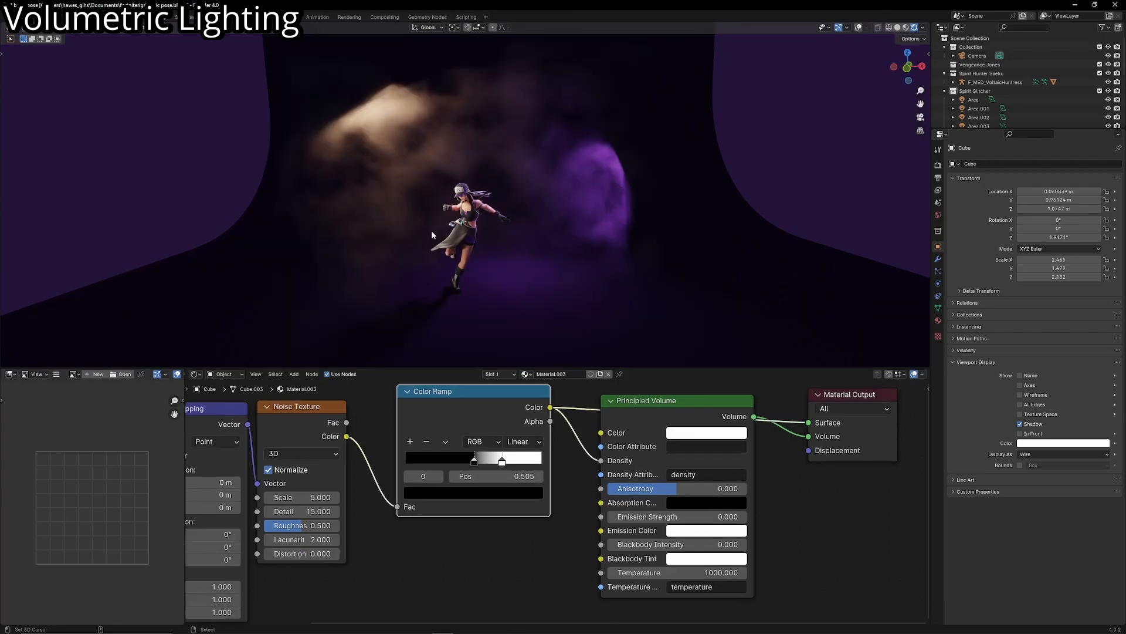
- Set the Noise Texture's Scale to 11.5 while viewing the fog through the scene camera
scroll(441, 222, down, 1)
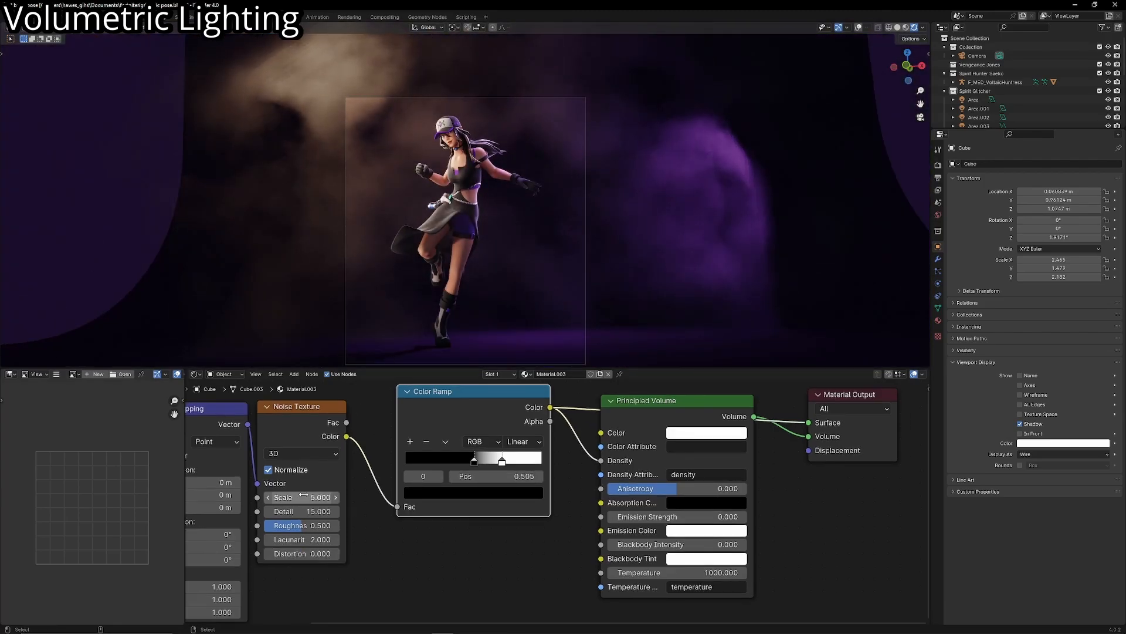
drag(303, 495, 346, 496)
scroll(558, 235, up, 1)
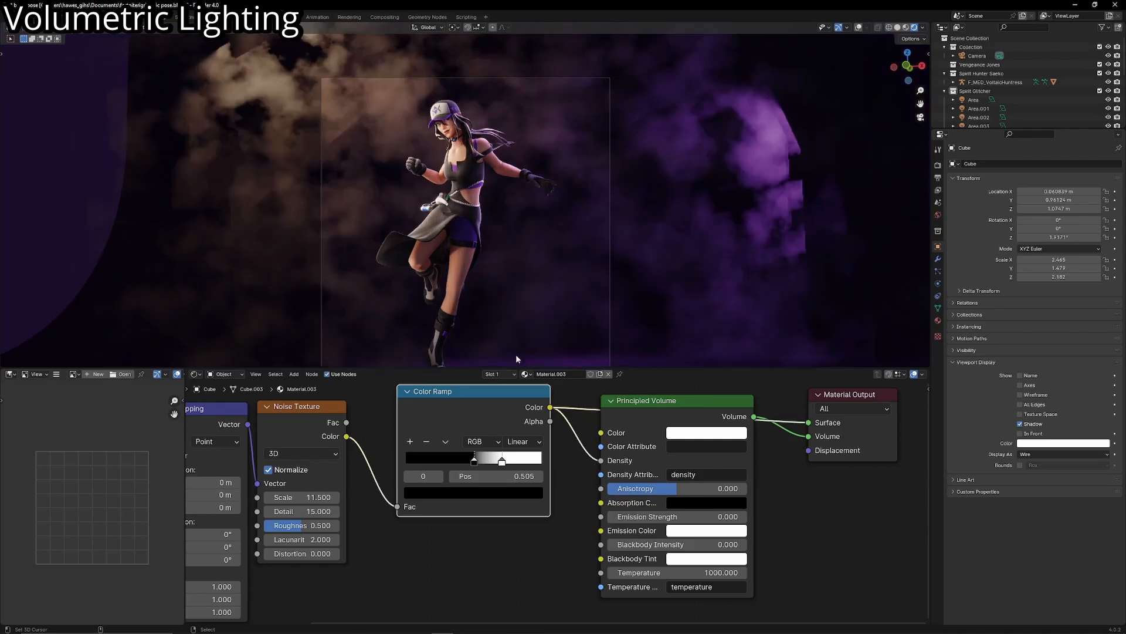
- Move the Color Ramp's black stop to 0.445 and select the white stop
drag(474, 461, 465, 462)
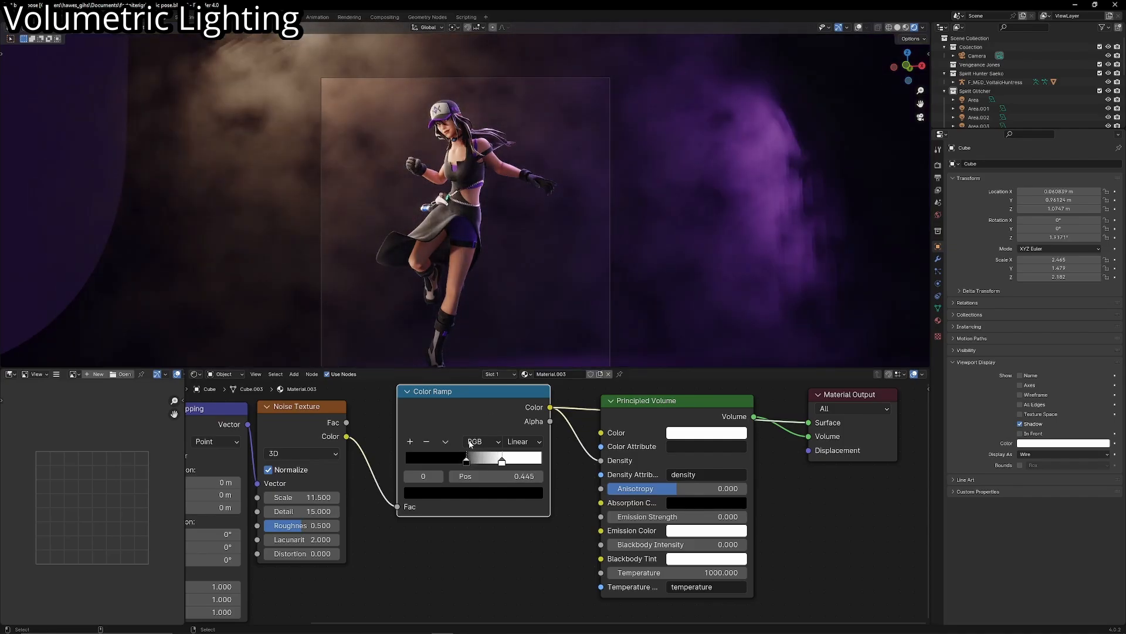
scroll(512, 262, down, 1)
click(501, 462)
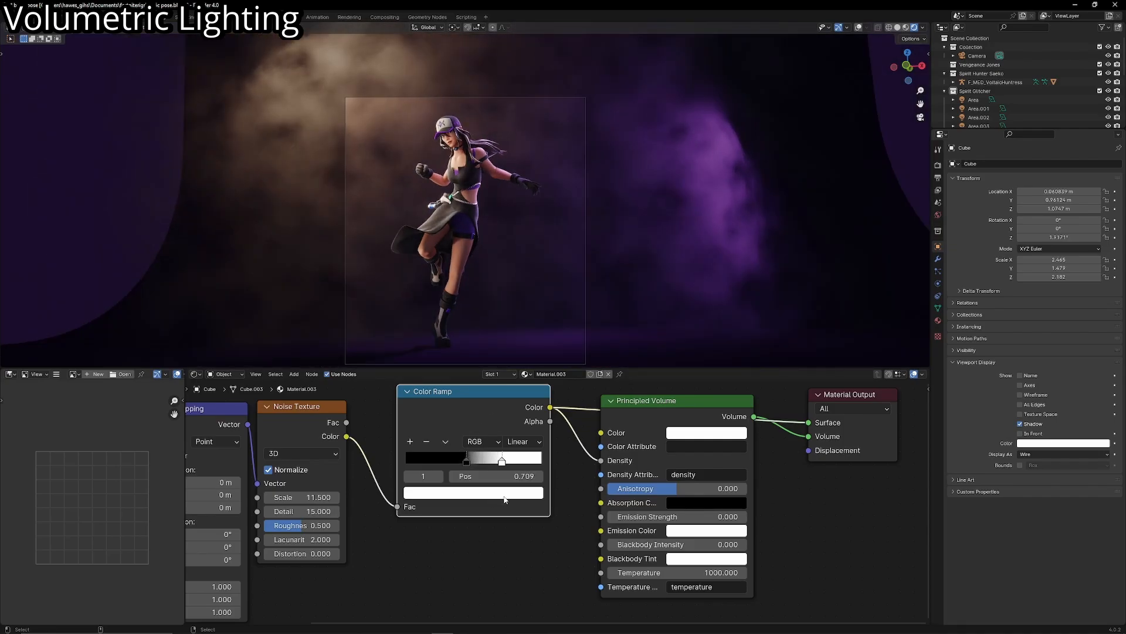
- Shift the Color Ramp node away from the Principled Volume and cut its link to the Material Output's Surface
drag(491, 402, 468, 410)
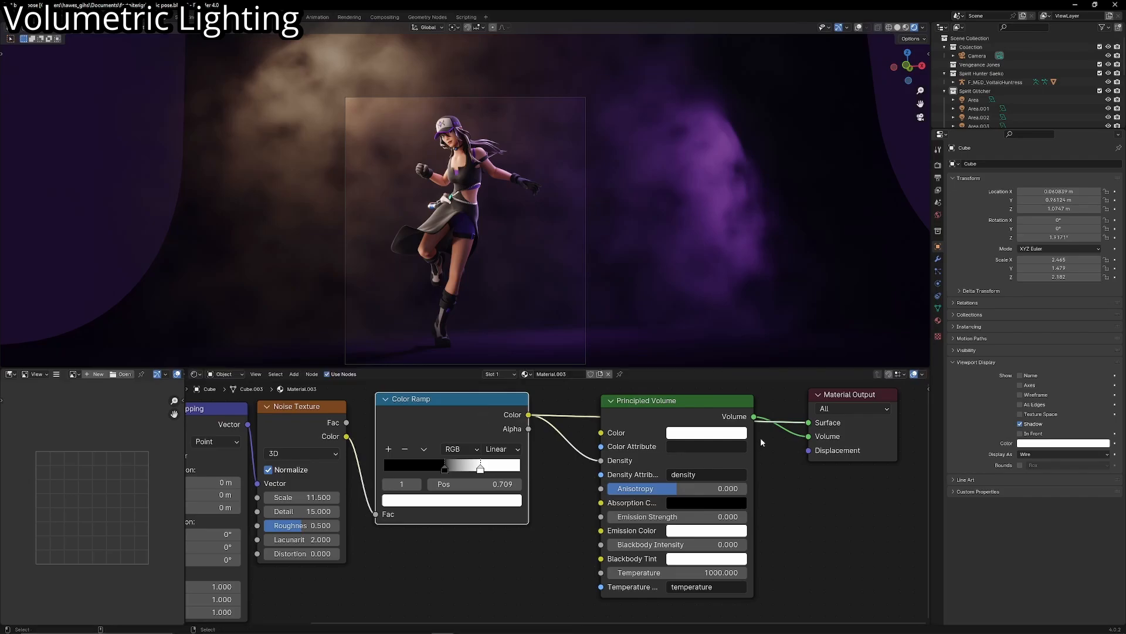
drag(806, 423, 778, 443)
middle_drag(733, 445, 750, 462)
scroll(486, 478, up, 5)
middle_drag(481, 481, 516, 521)
click(463, 464)
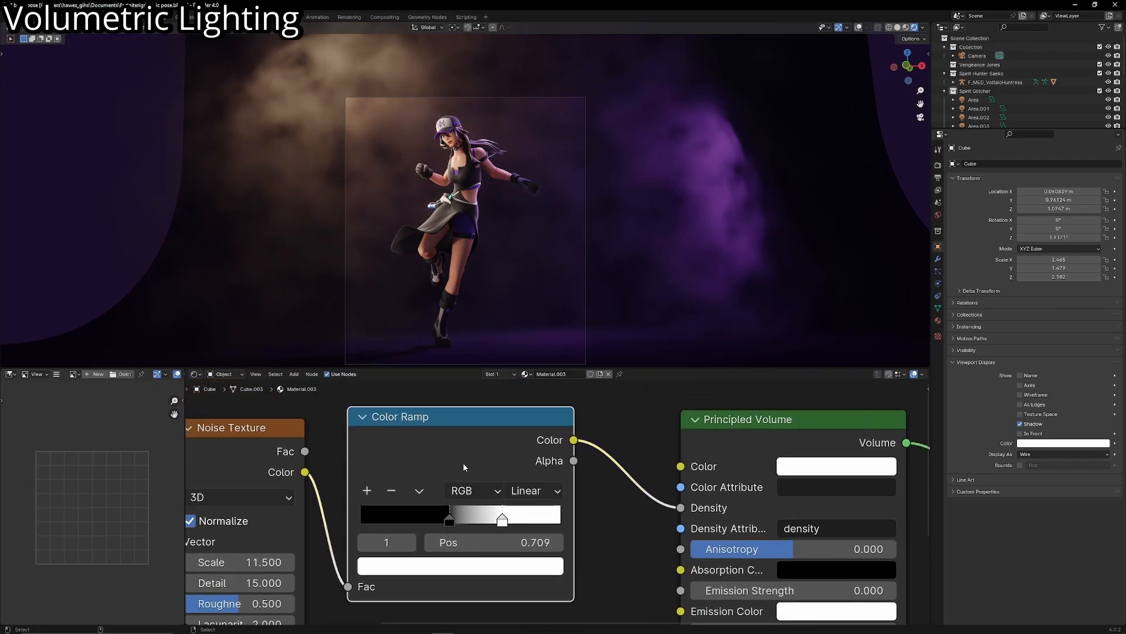
- Try darkening the Color Ramp's white stop to dark grey, positioned at 0.755, to thin the fog
click(449, 520)
click(502, 520)
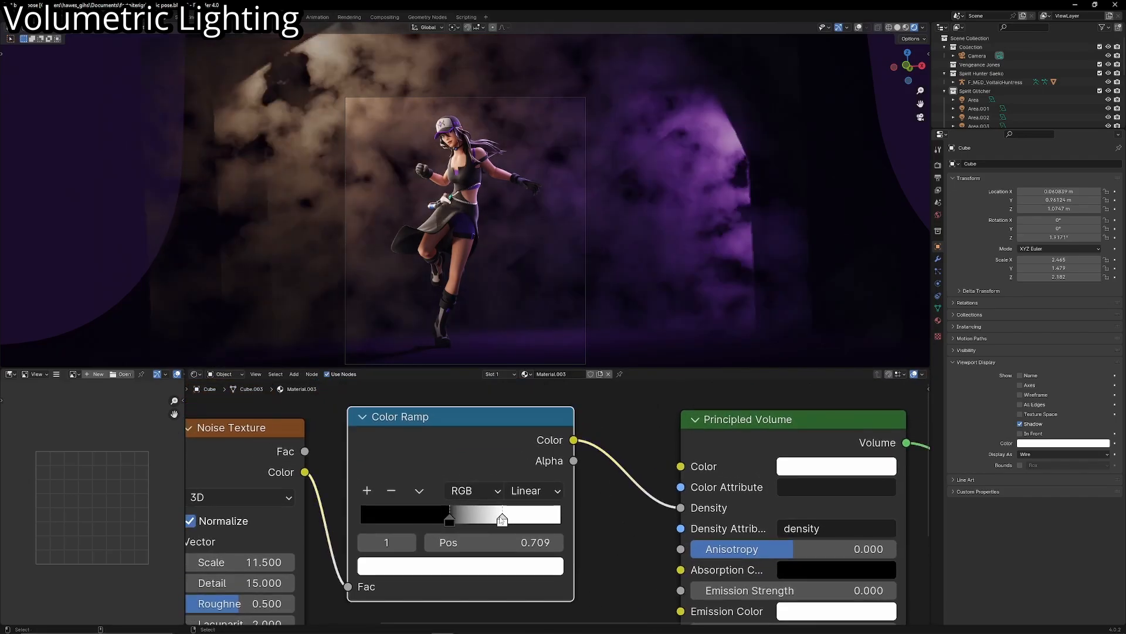
middle_drag(501, 520, 530, 501)
scroll(529, 500, up, 1)
click(474, 501)
click(531, 501)
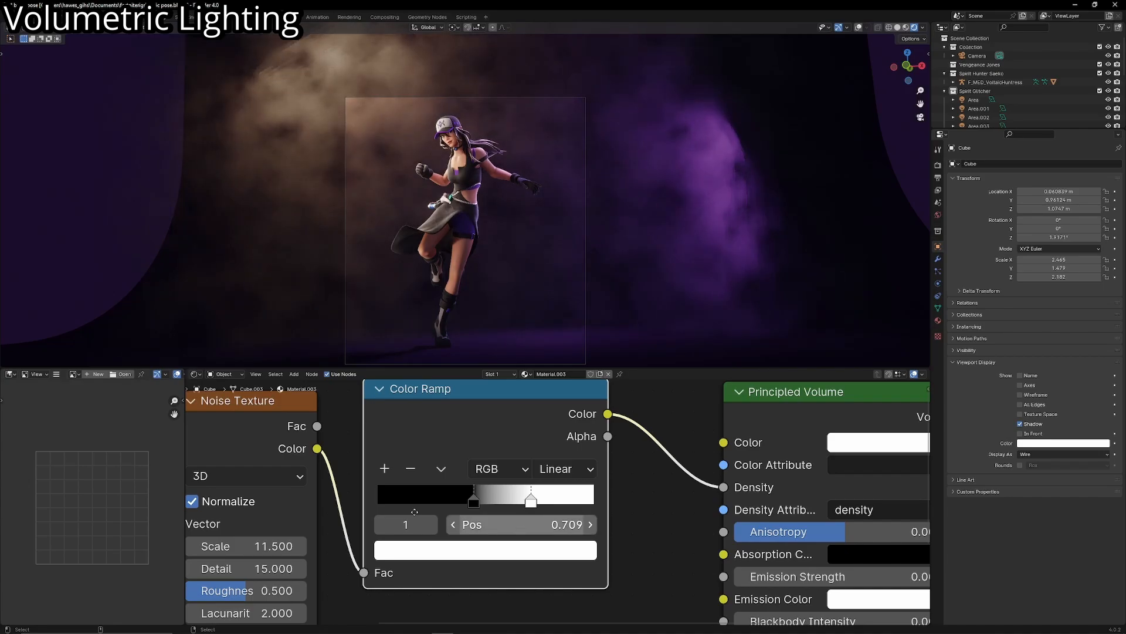
scroll(417, 509, down, 3)
click(480, 530)
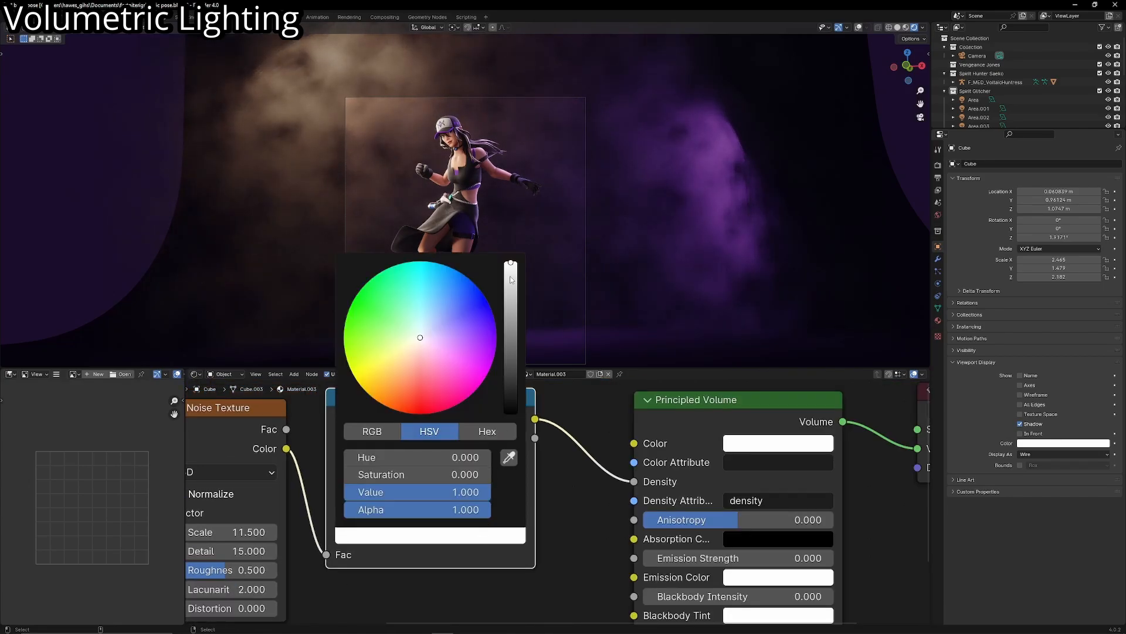
drag(511, 280, 511, 356)
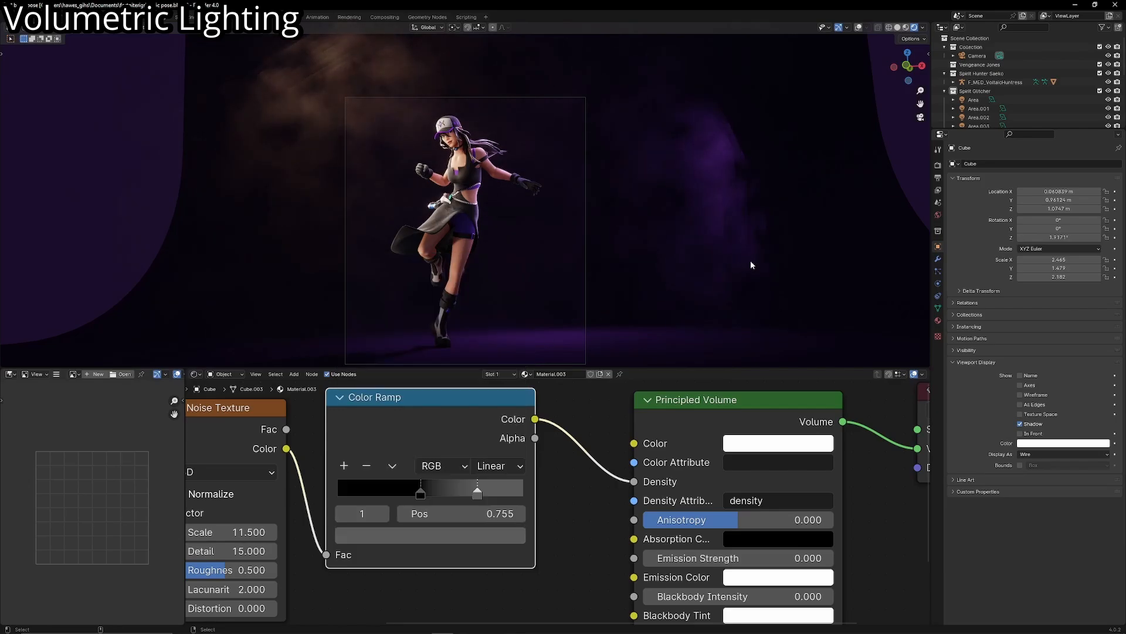
- Try the Color Ramp's grey stop at 0.009 and at 1.000, with the black stop at 0.386
drag(477, 493, 346, 485)
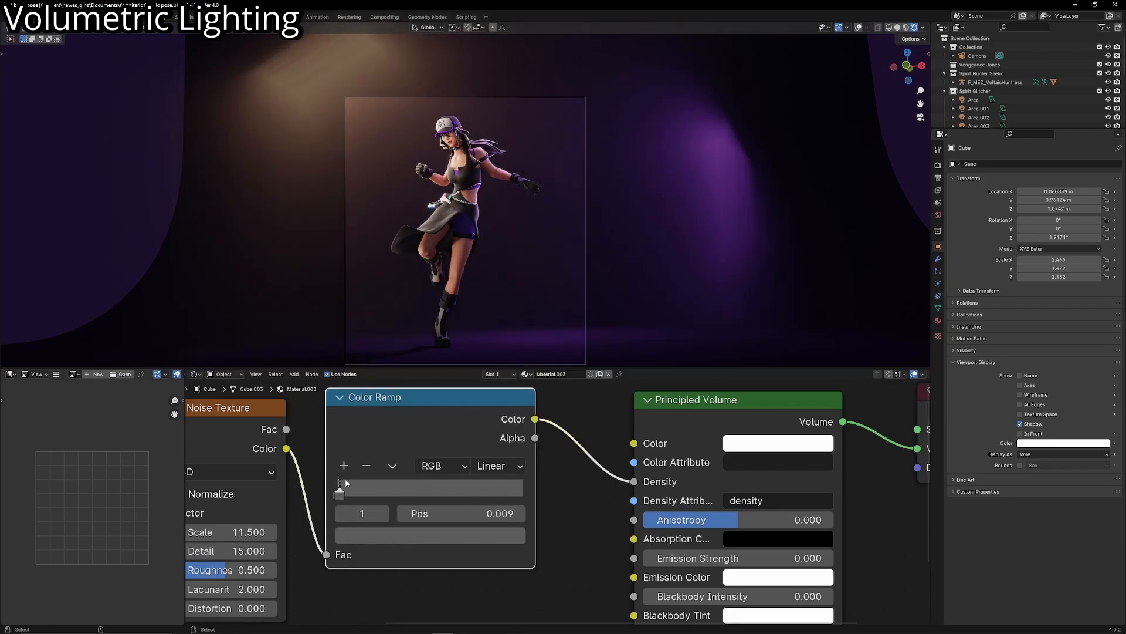
drag(350, 483, 559, 493)
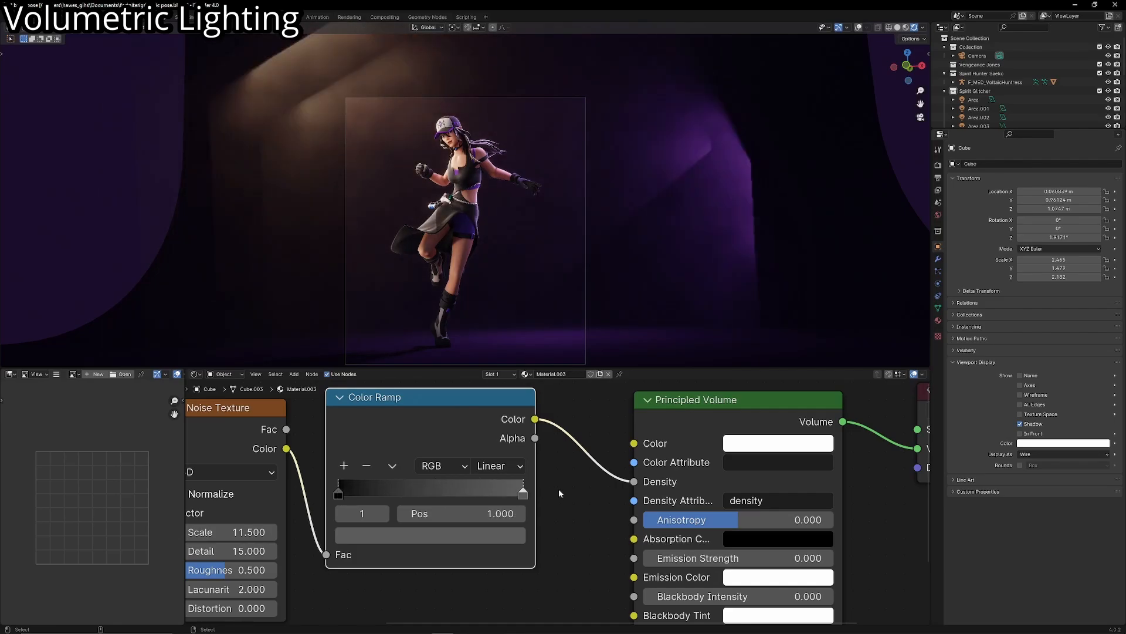
drag(363, 484, 434, 494)
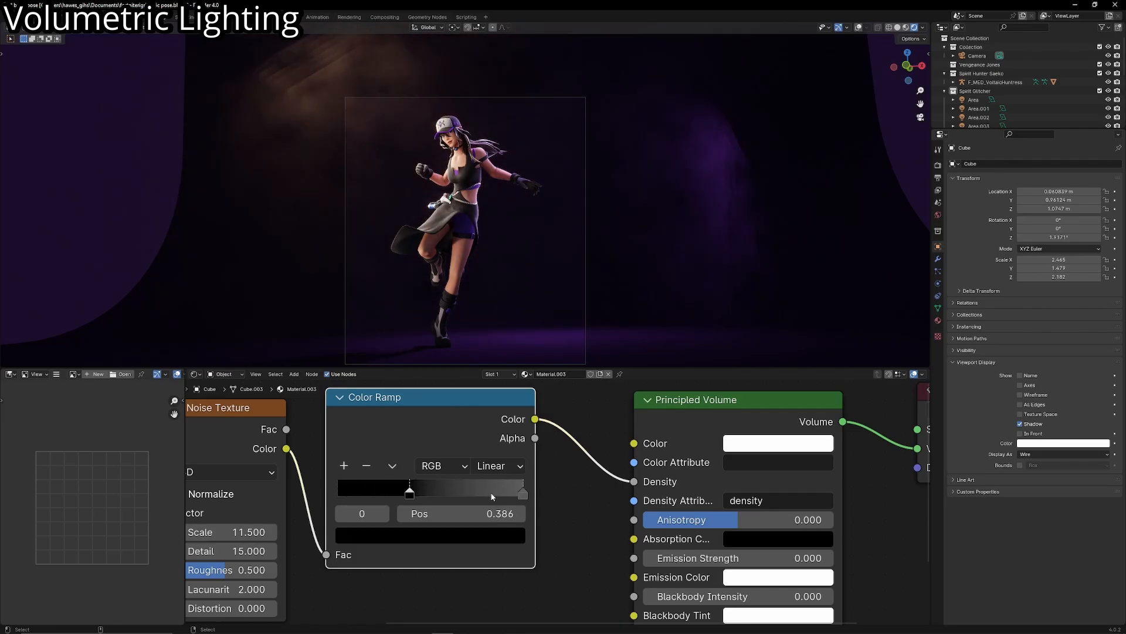
- Narrow the Color Ramp's transition by moving the grey stop to 0.600 and the black stop to 0.514
drag(521, 495, 448, 491)
drag(410, 492, 432, 489)
scroll(463, 317, up, 2)
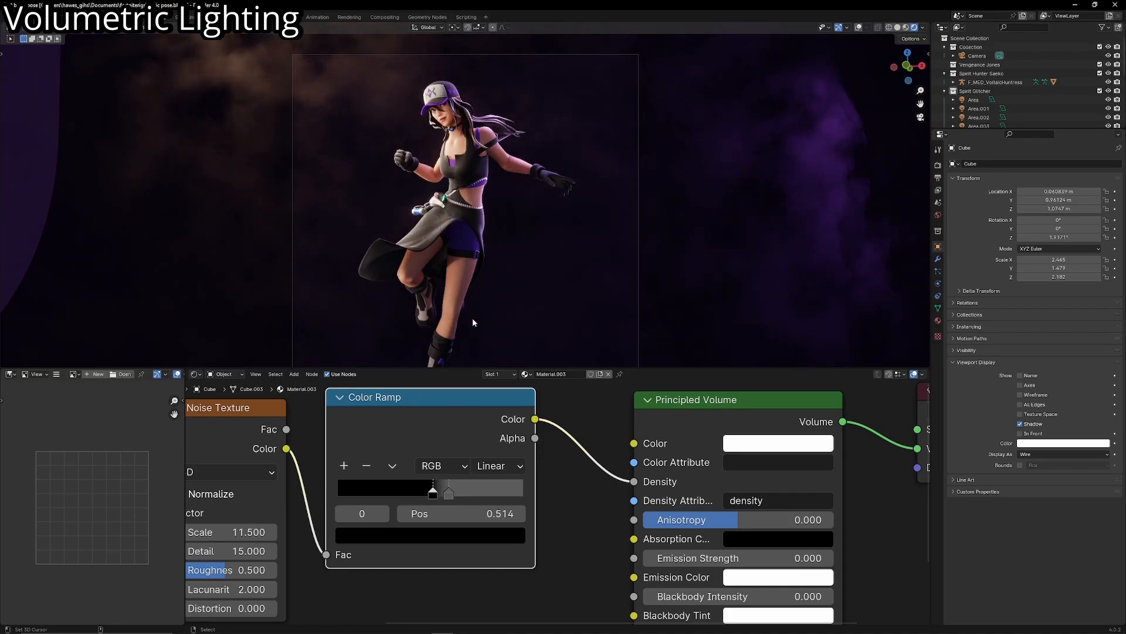
click(449, 492)
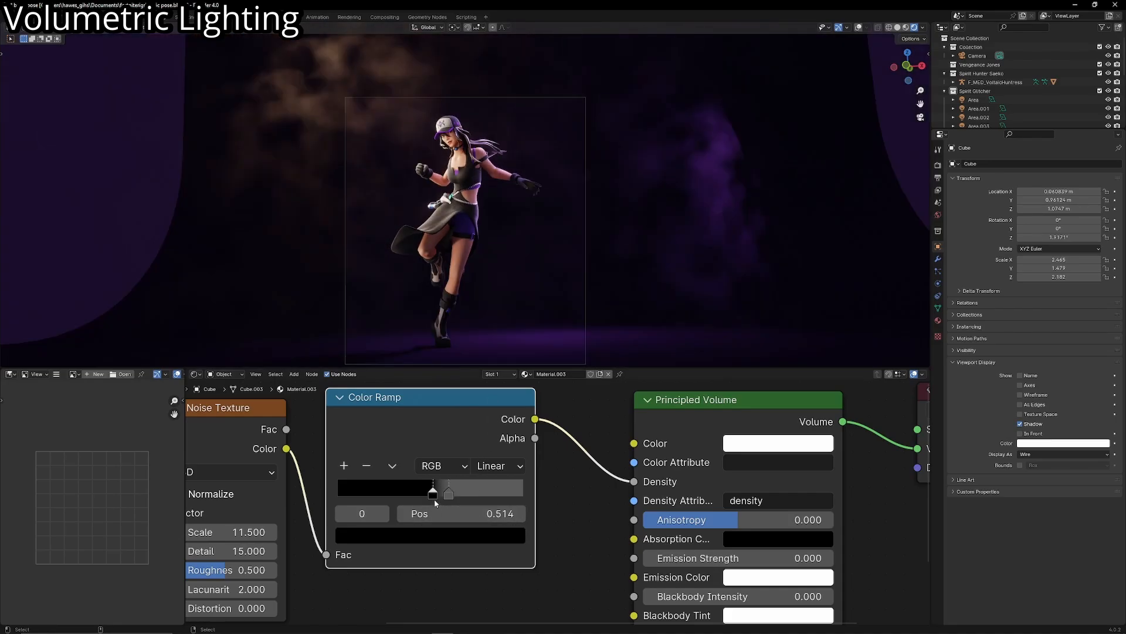
scroll(576, 345, up, 2)
click(449, 493)
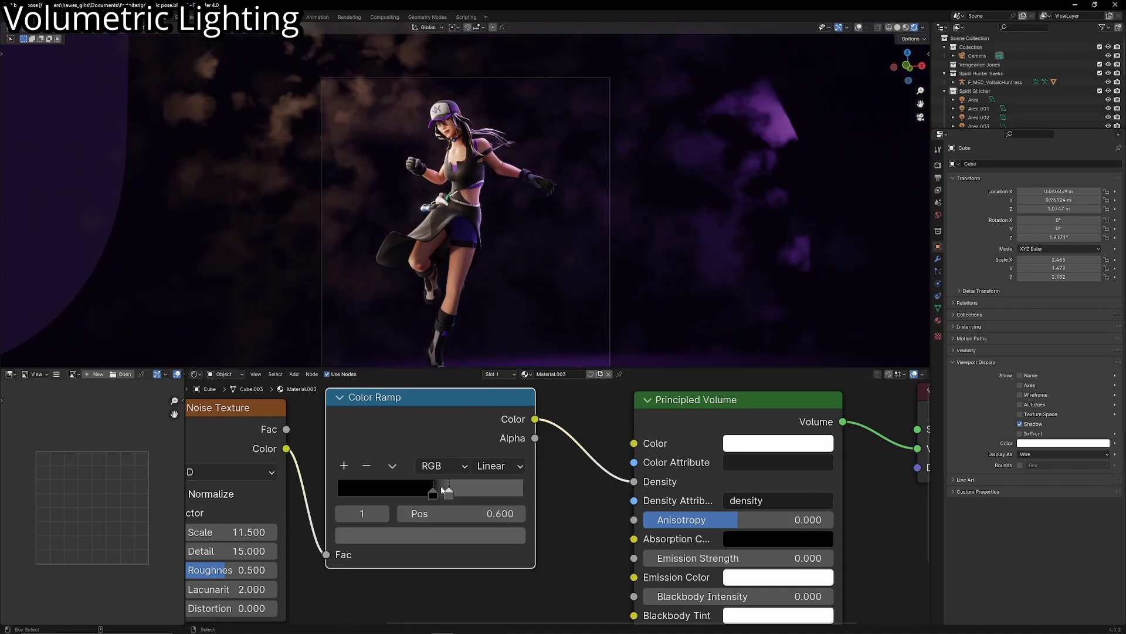
- Brighten the Color Ramp's grey stop back to white and place the black stop close beside it at 0.527
click(433, 492)
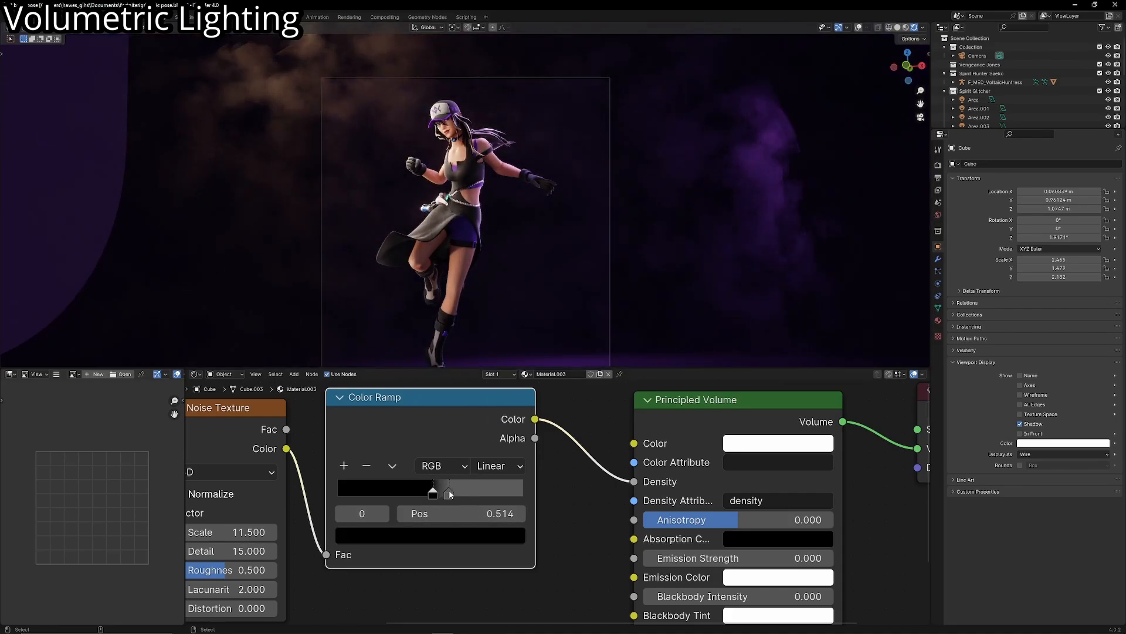
click(449, 494)
click(448, 532)
drag(510, 340, 510, 258)
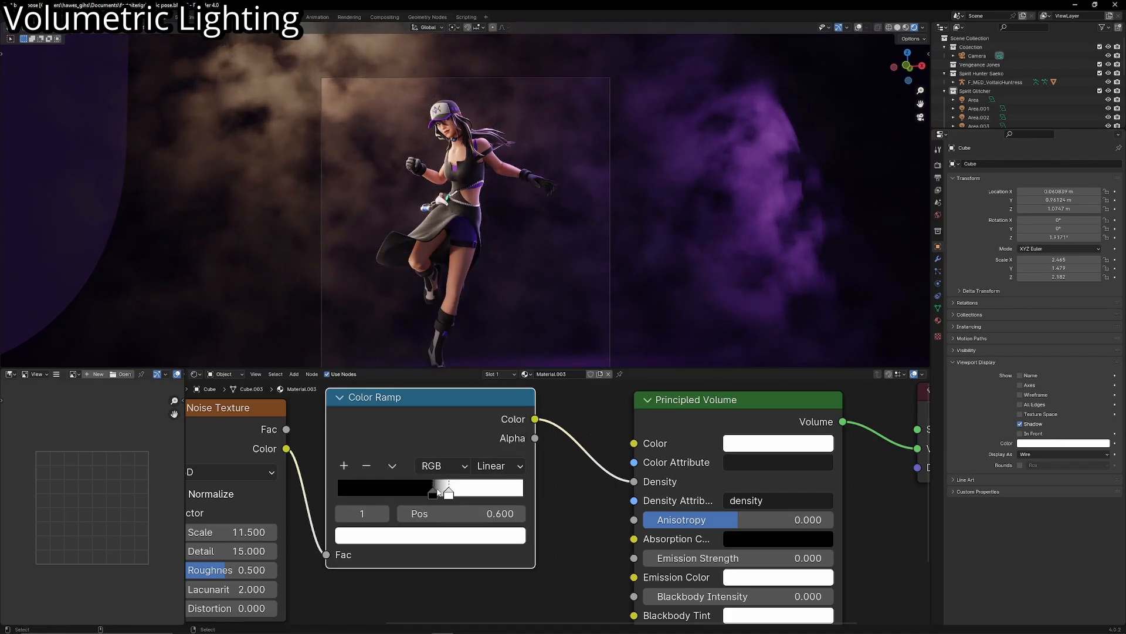
scroll(482, 335, down, 1)
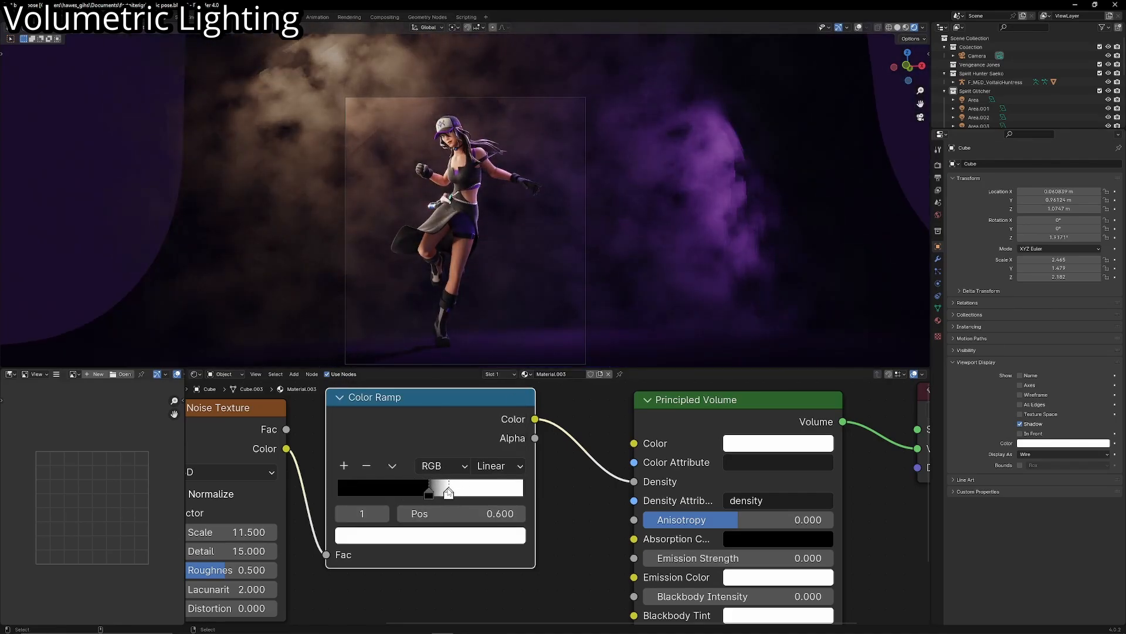
drag(448, 492, 436, 494)
scroll(486, 348, up, 1)
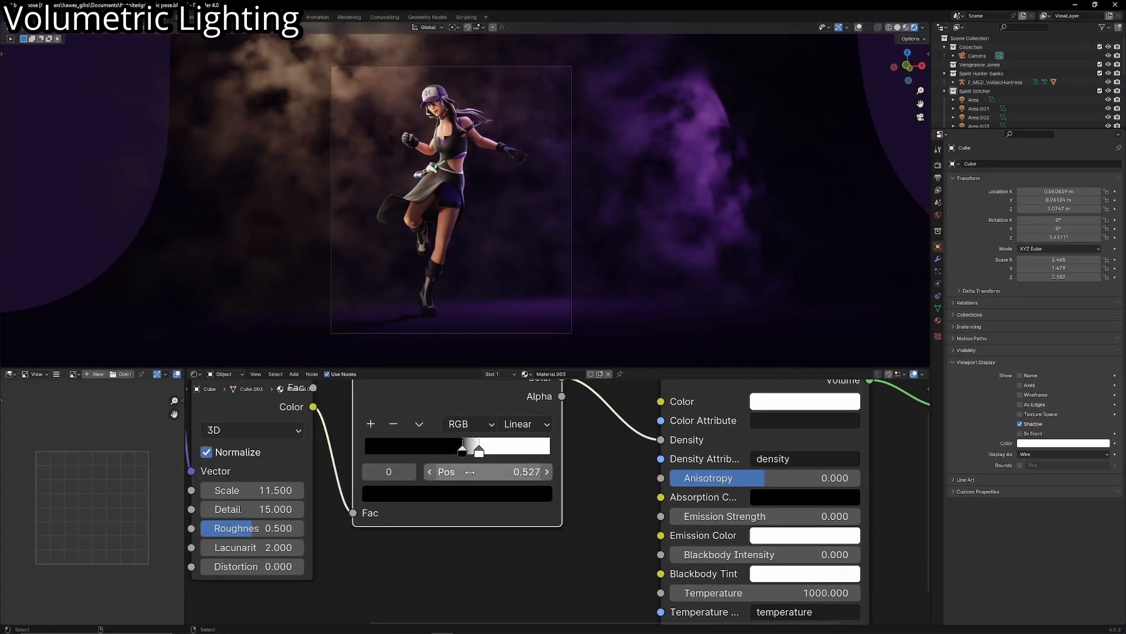
- Insert a Math node set to Multiply with a value of 1.000 between the Color Ramp and the Principled Volume's Density
scroll(408, 463, down, 4)
drag(469, 456, 538, 473)
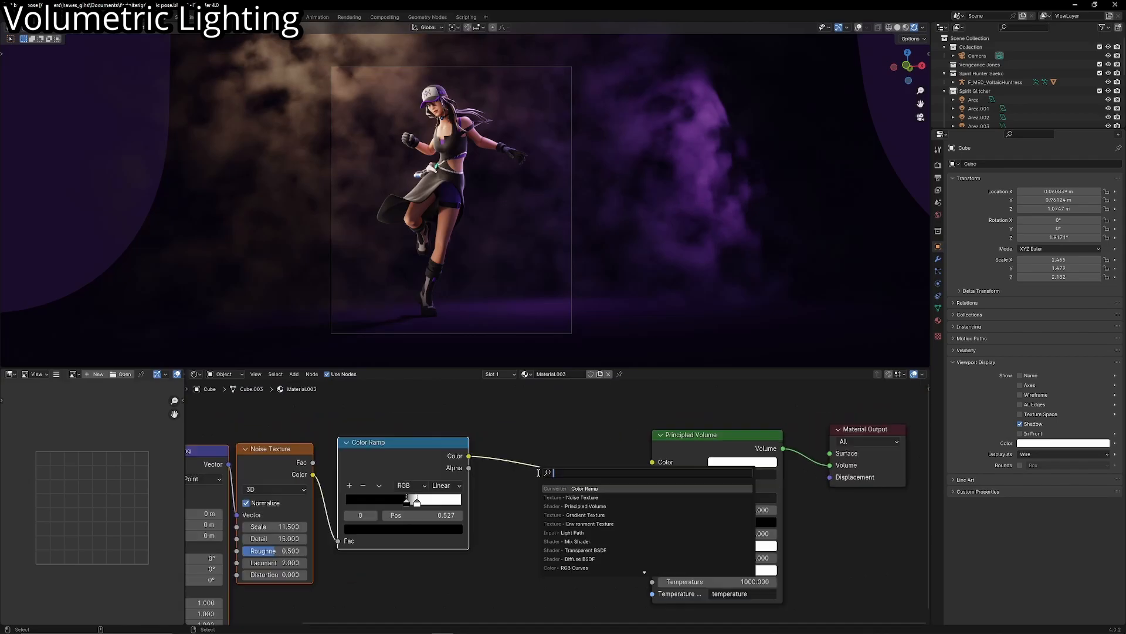
text(math)
key(Return)
click(513, 442)
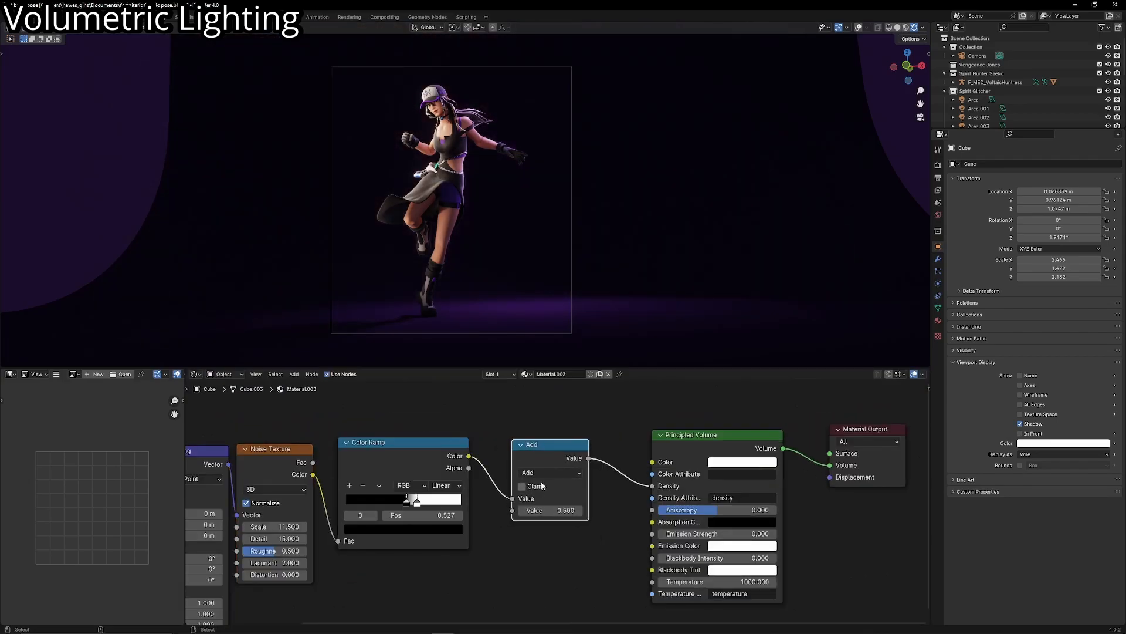
click(545, 473)
click(531, 352)
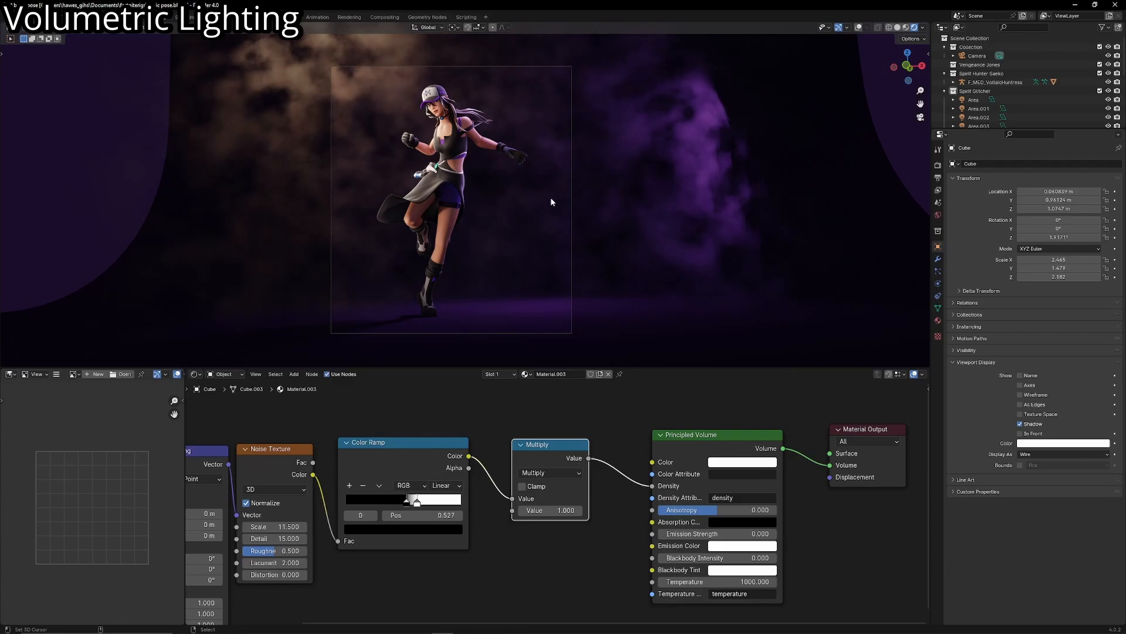
scroll(551, 211, up, 1)
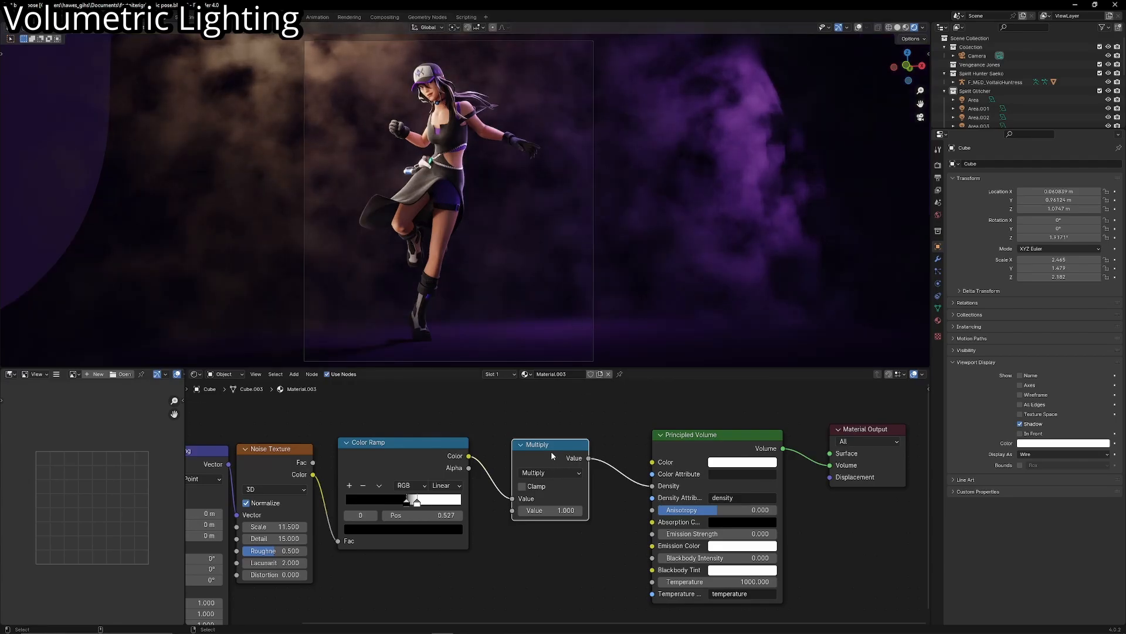
- Duplicate the Multiply node, feed it from the Color Ramp's color, and link its result to the Principled Volume's Emission Strength
key(shift+d)
click(547, 513)
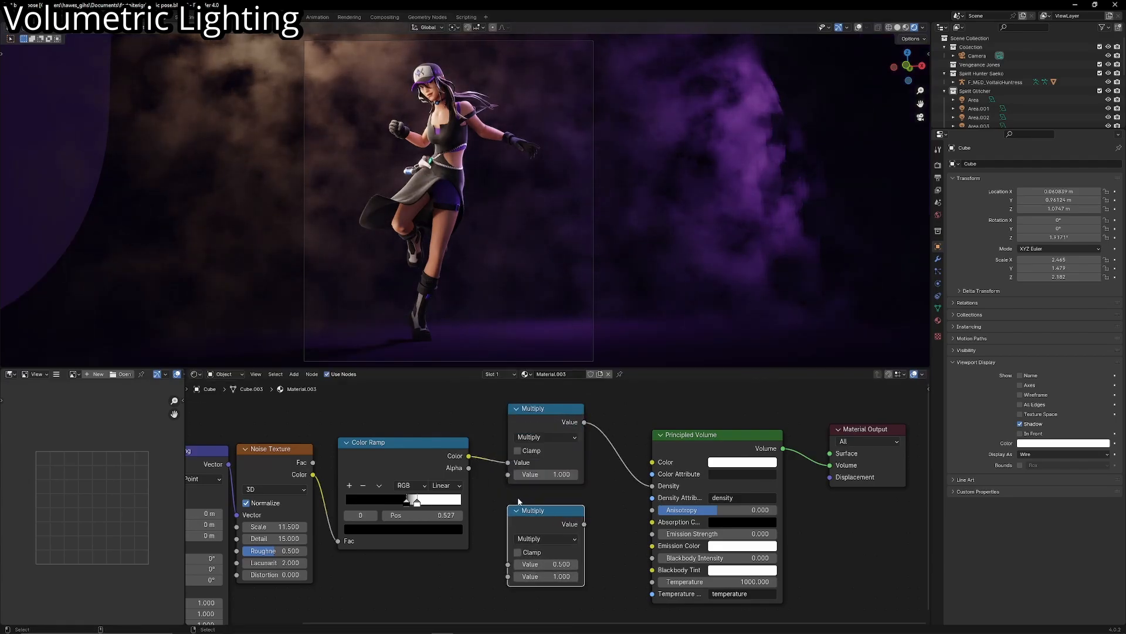
drag(469, 456, 508, 563)
drag(584, 524, 651, 533)
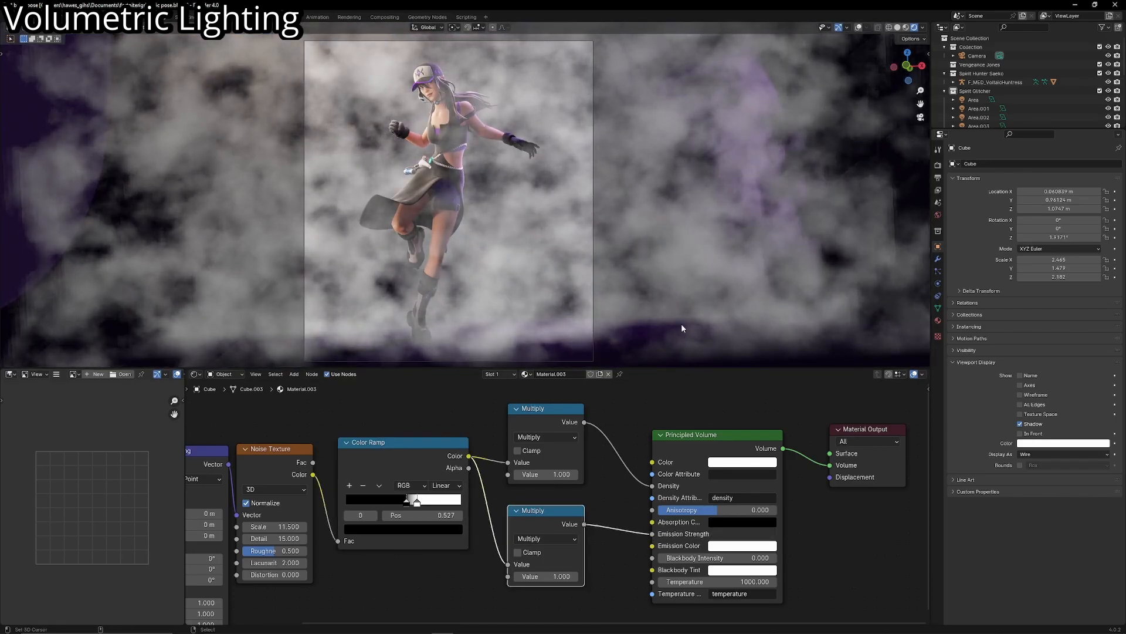
- Set the Principled Volume's Emission Color to pink and lower the emission Multiply node's value to 0.000
click(738, 548)
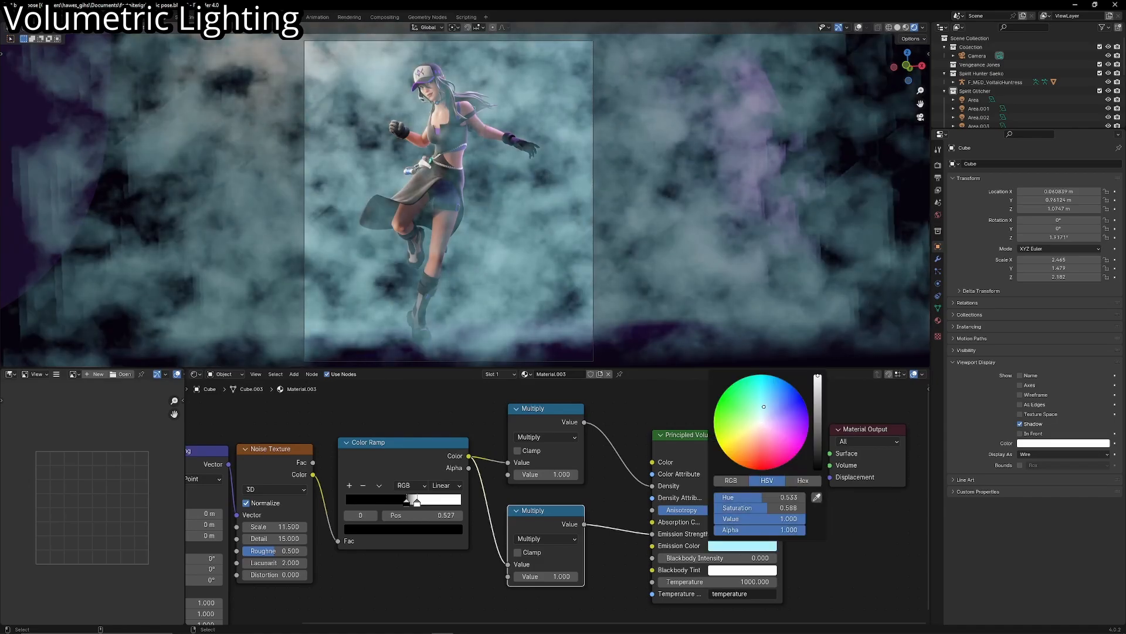
click(775, 440)
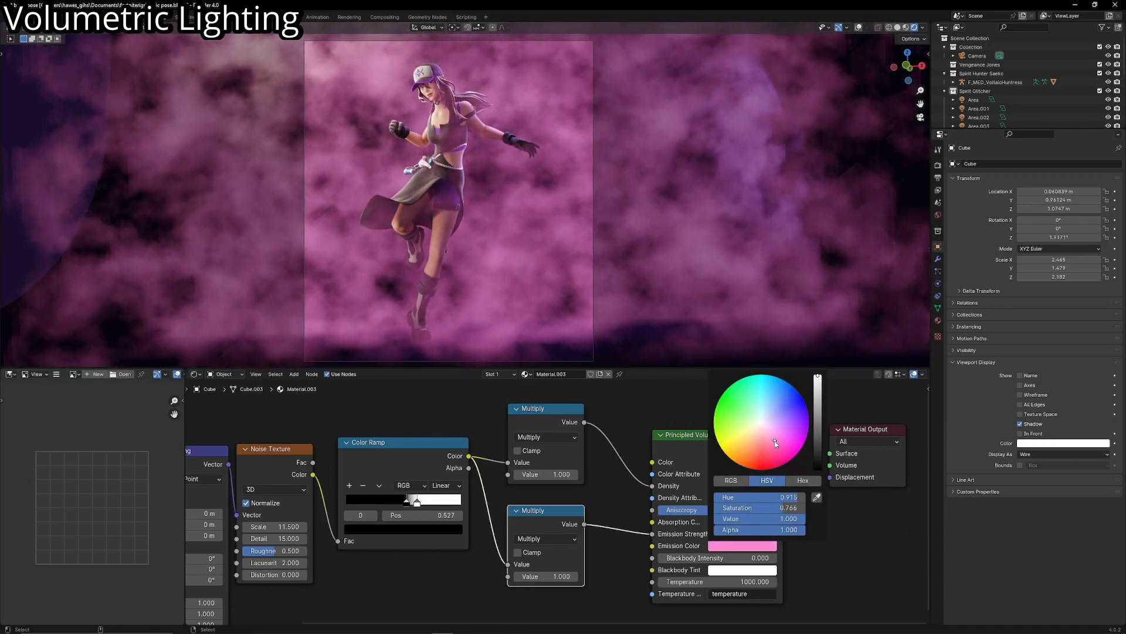
drag(546, 576, 501, 576)
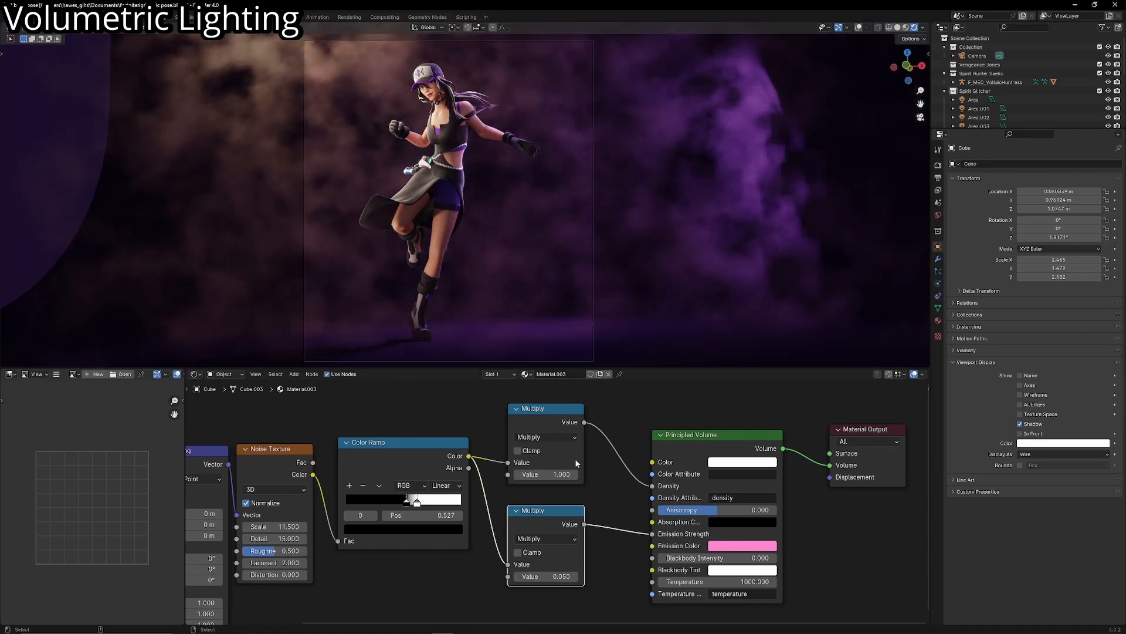
mouse_move(546, 577)
mouse_down()
mouse_move(575, 576)
mouse_move(540, 576)
mouse_up()
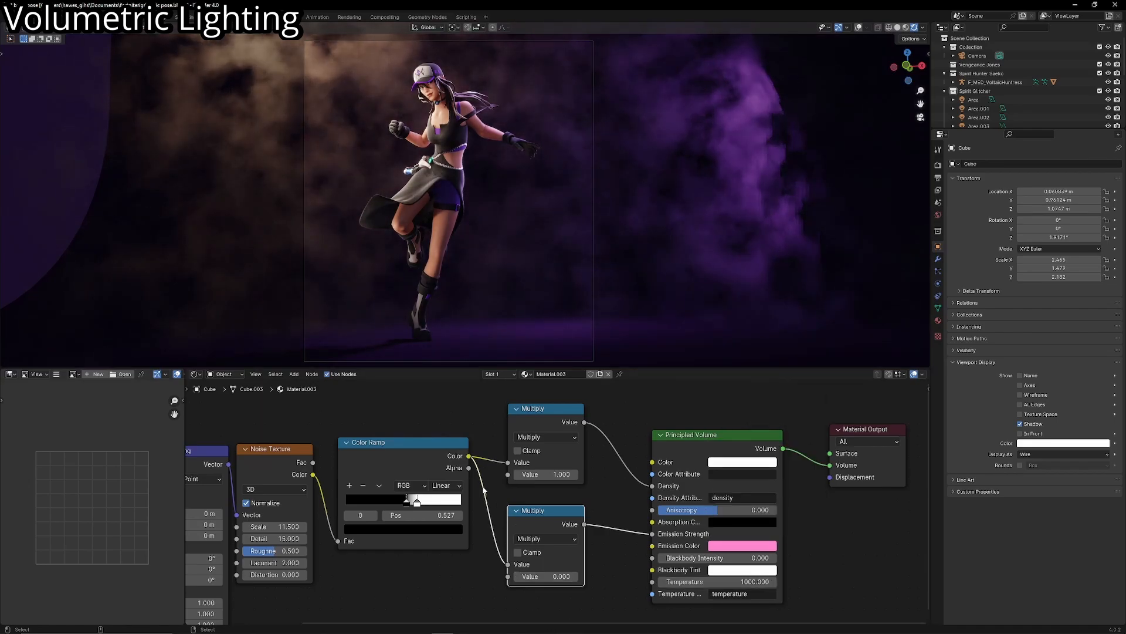
- Return the Color Ramp's black stop to the start and darken its white stop to a value of 0.1
click(452, 529)
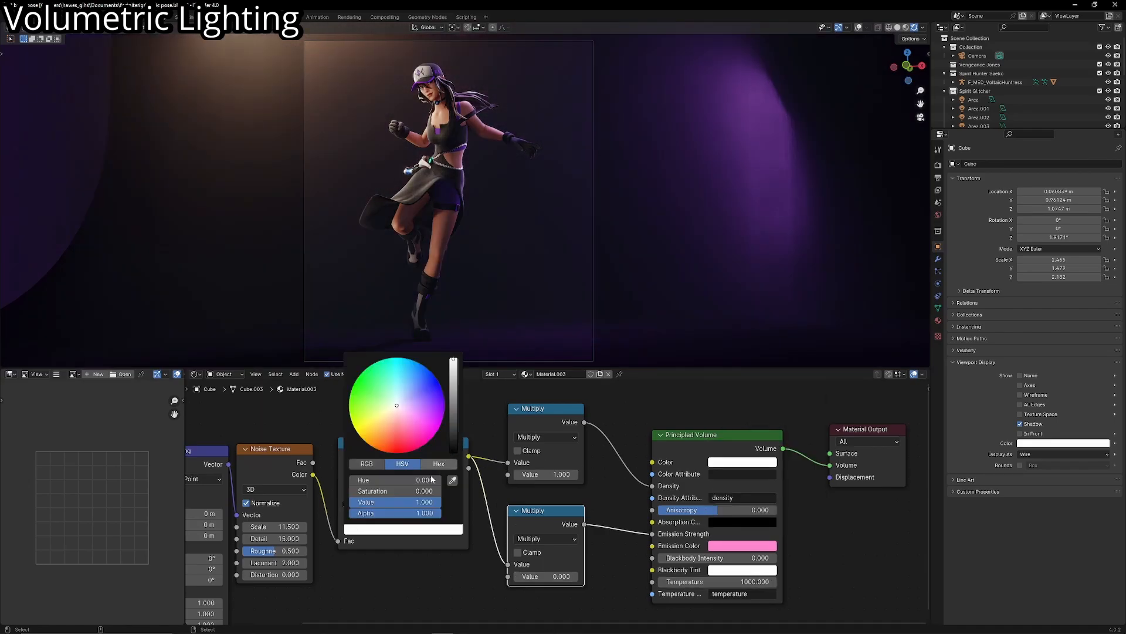
double_click(392, 505)
text(.1)
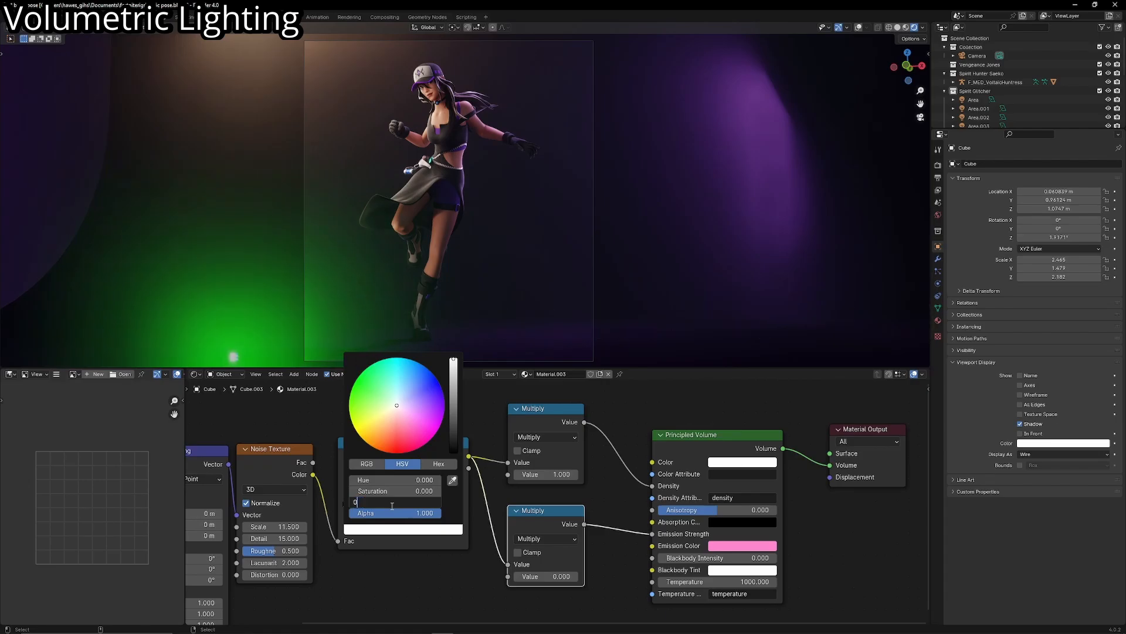
key(Return)
scroll(555, 242, down, 2)
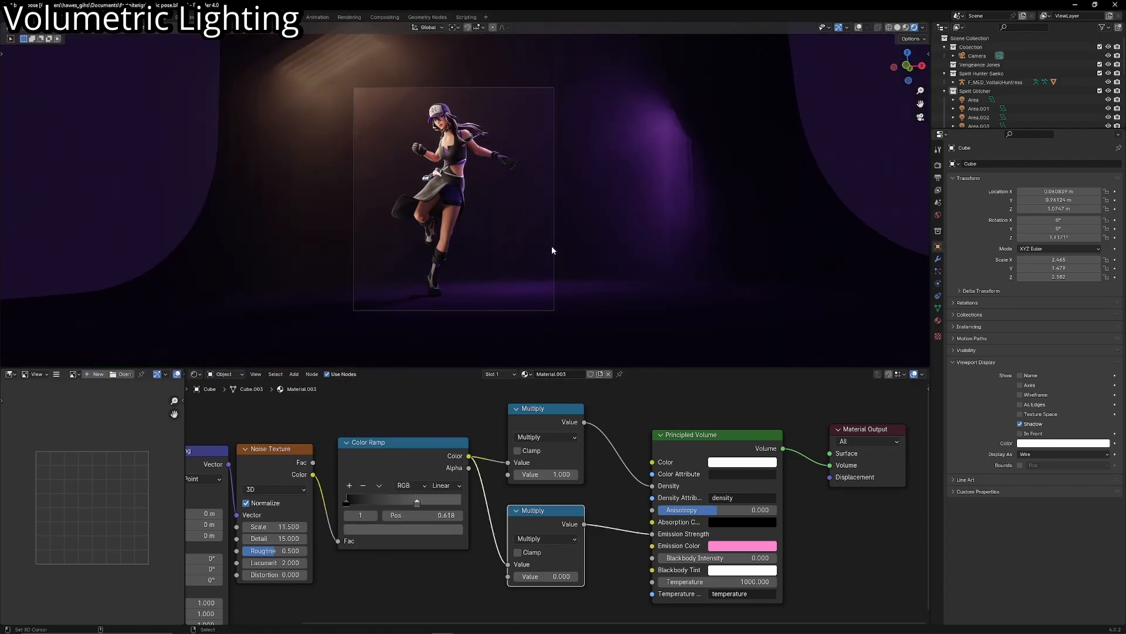
scroll(552, 270, up, 2)
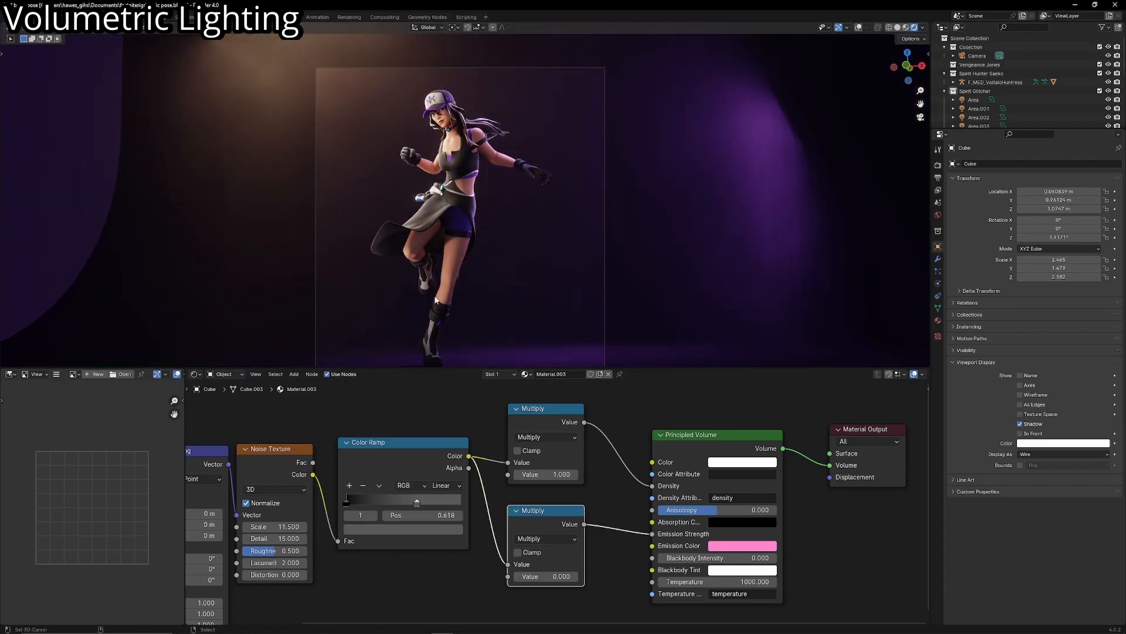
- Add a point light to the scene and move it up off the floor near the character
mouse_move(403, 283)
middle_down()
mouse_move(424, 287)
mouse_move(398, 289)
middle_up()
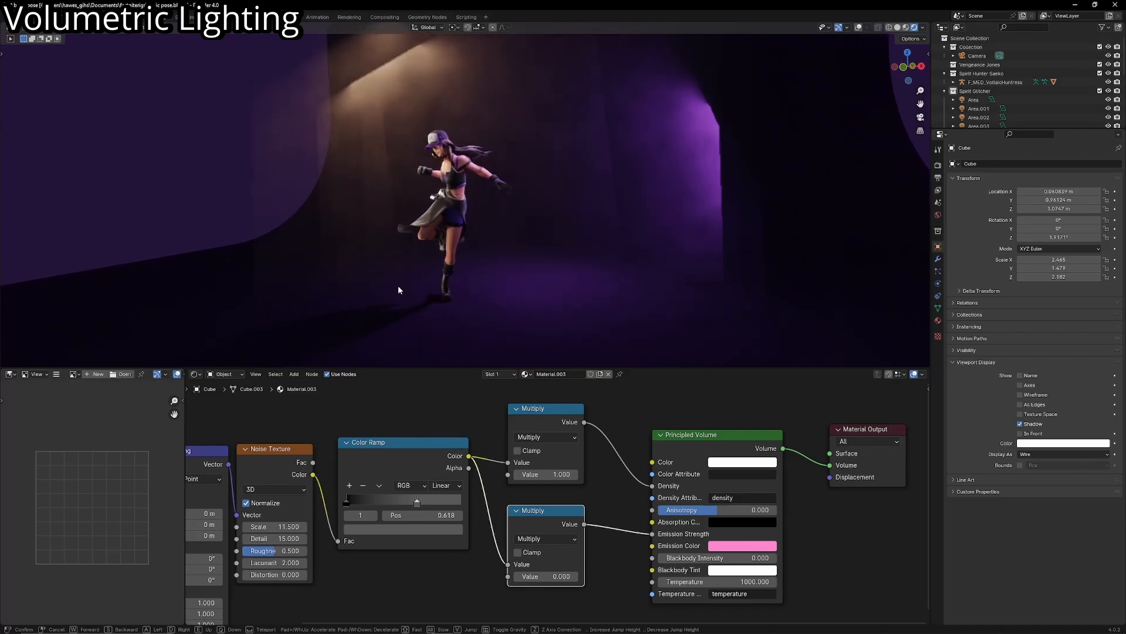
key(shift+a)
mouse_move(387, 405)
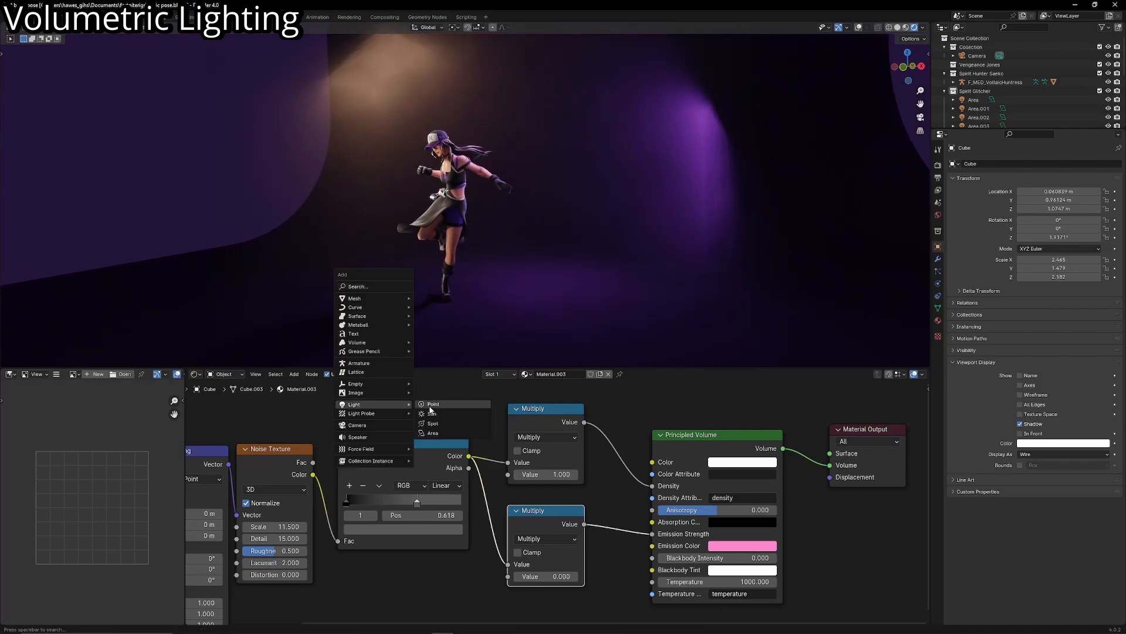
click(430, 407)
middle_drag(468, 237, 385, 265)
key(g)
click(417, 271)
- Enable Contact Shadows on the point light and set its Diffuse and Specular influence to 0.00
click(938, 284)
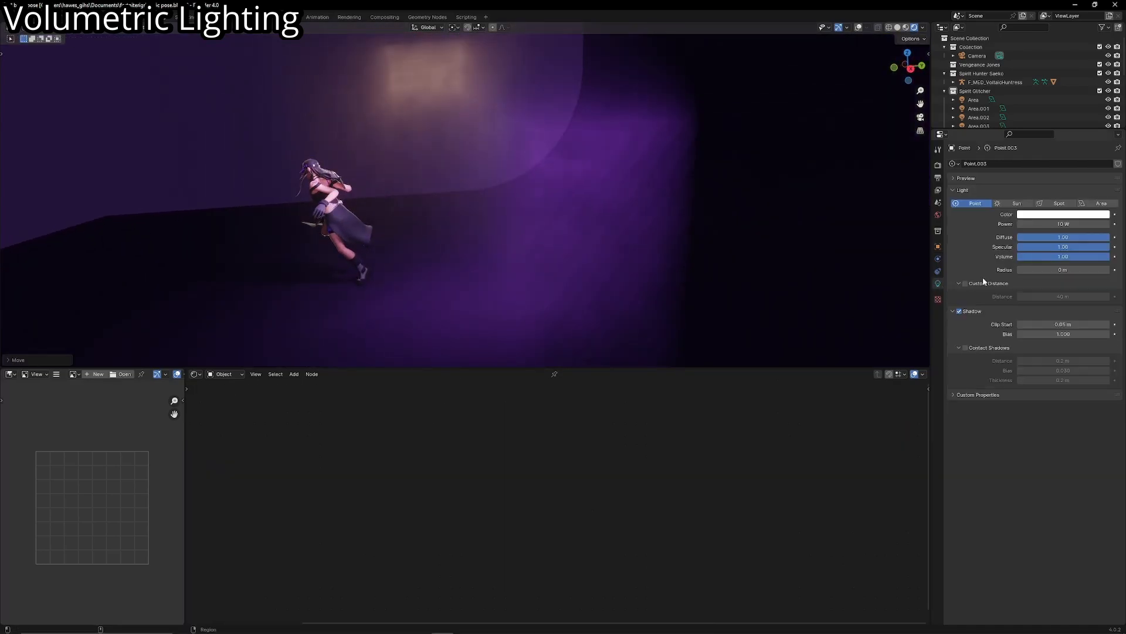
click(964, 348)
click(859, 28)
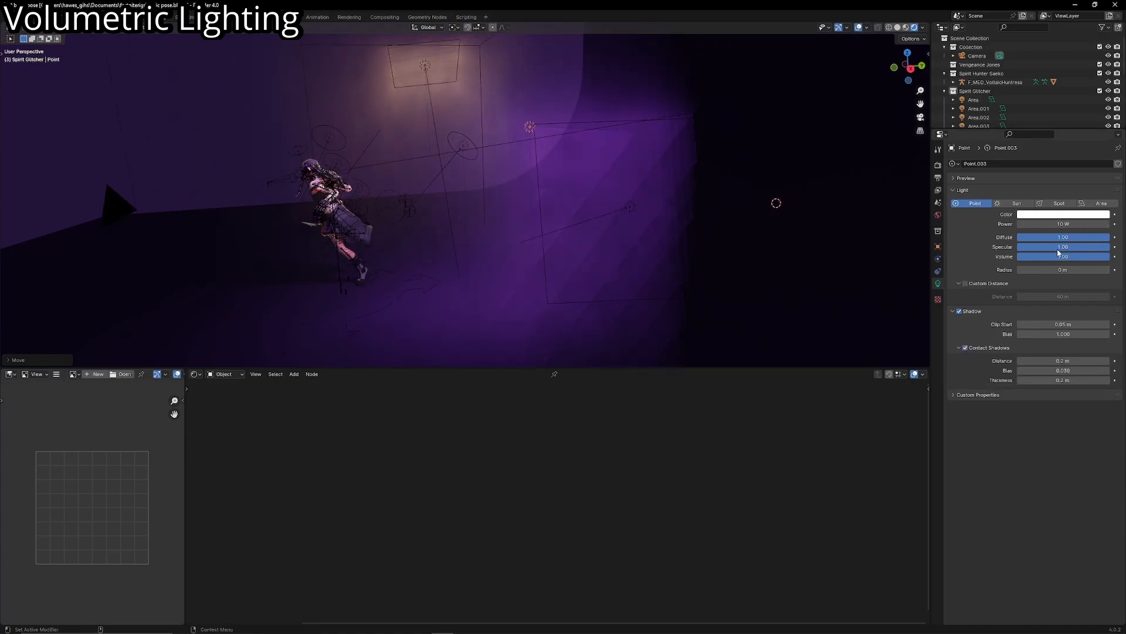
drag(1058, 250, 972, 238)
drag(1065, 249, 1020, 248)
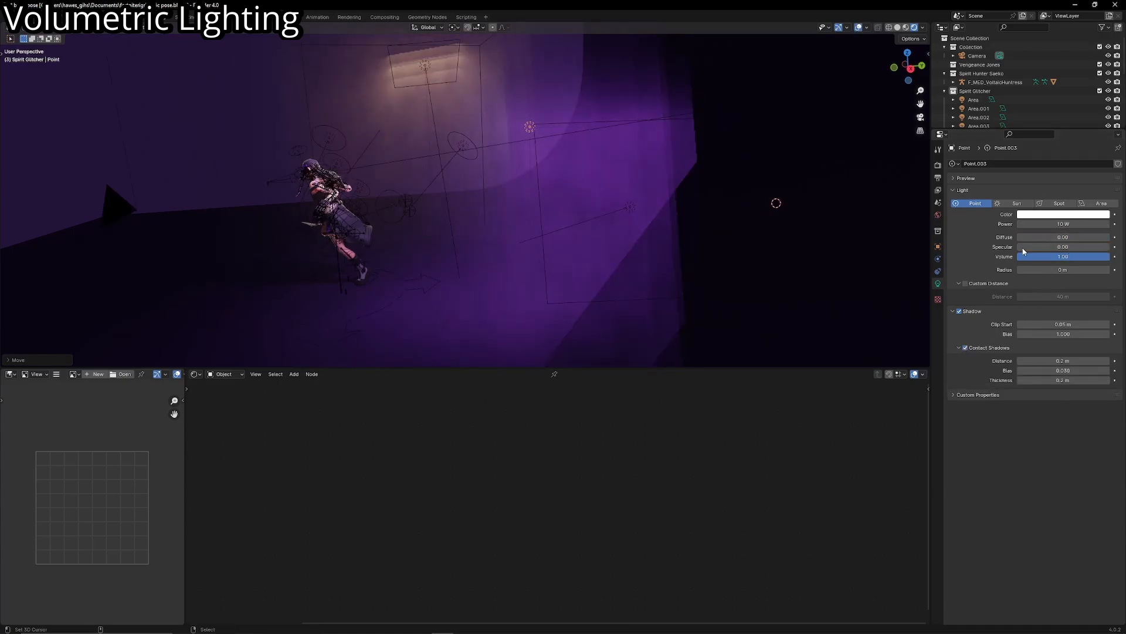
- Reposition the point light behind the character's upper body and check it through the camera
key(g)
click(415, 287)
key(KP_0)
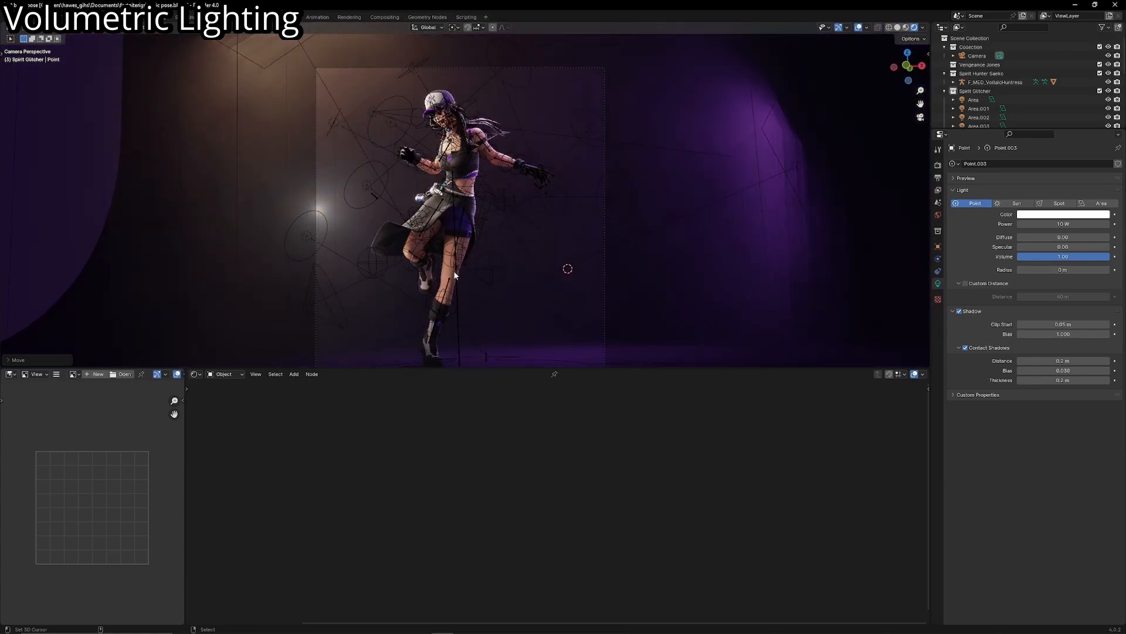
- Raise the point light's Power slightly and tint its Color a warm light orange
click(859, 27)
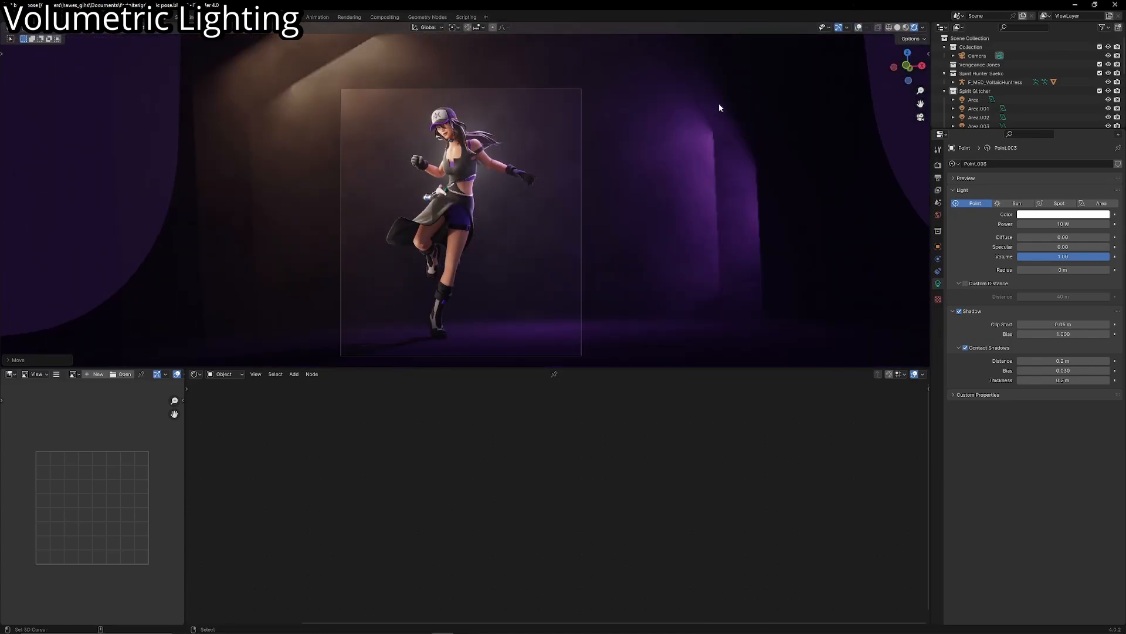
drag(1064, 224, 1089, 224)
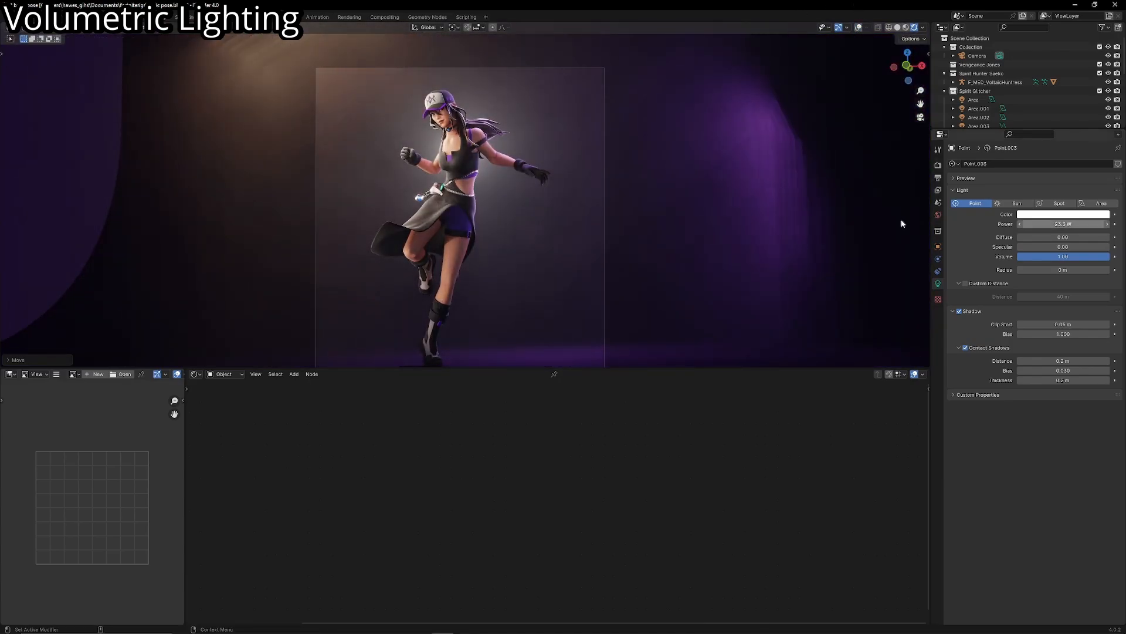
middle_drag(900, 221, 627, 251)
scroll(627, 252, up, 3)
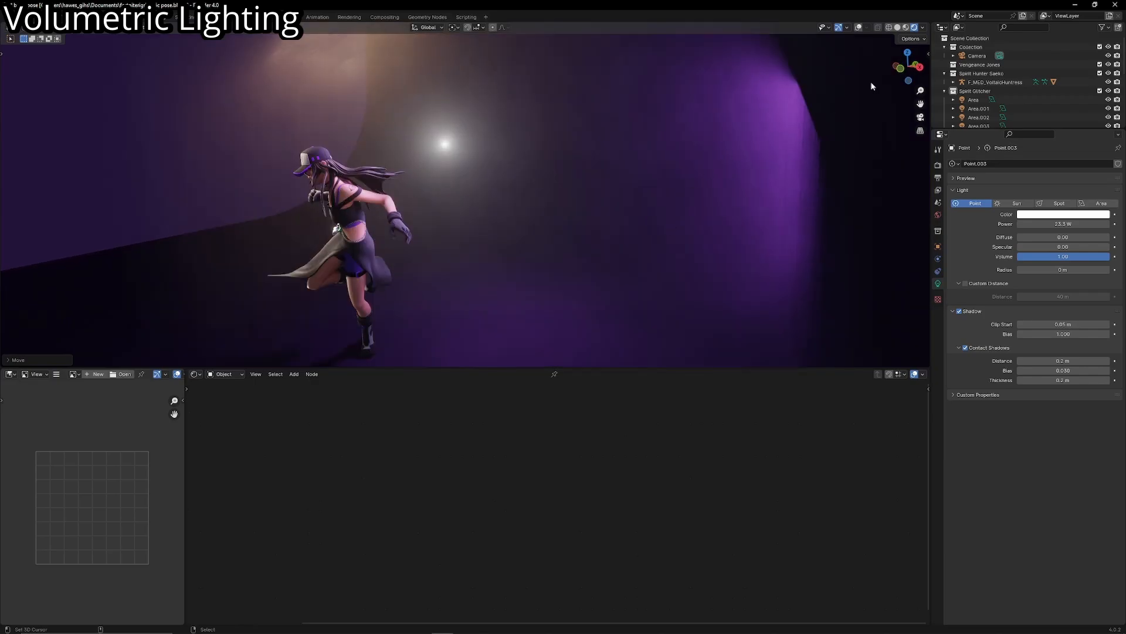
click(858, 28)
scroll(593, 188, up, 3)
shift+middle_drag(593, 187, 593, 272)
scroll(593, 272, up, 3)
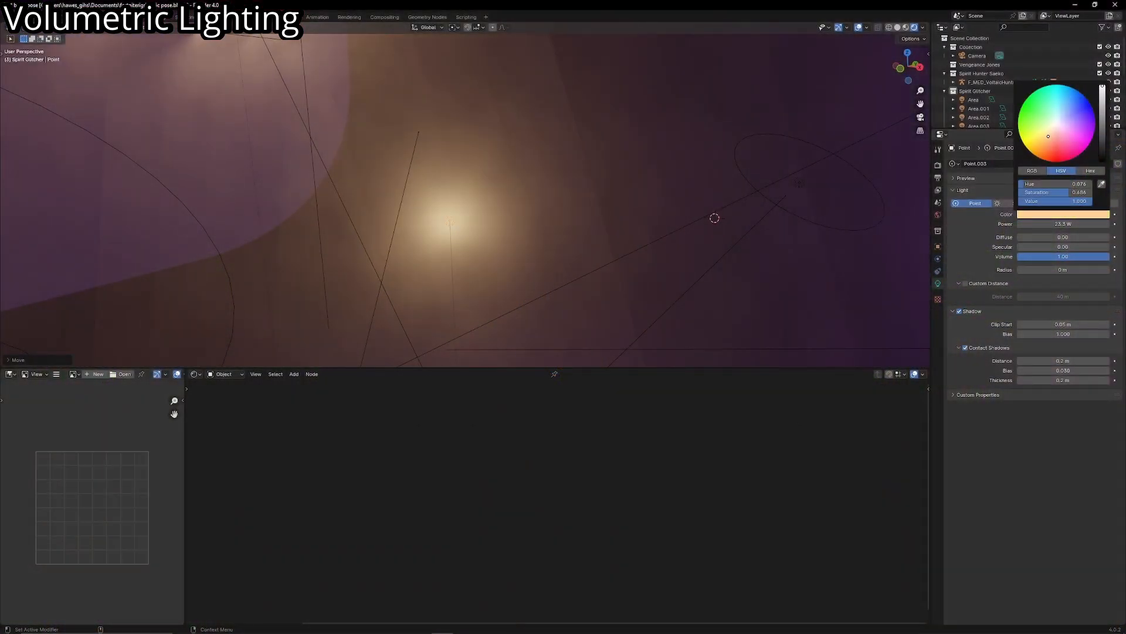
- Add a UV sphere, move it toward the point light and scale it
key(shift+a)
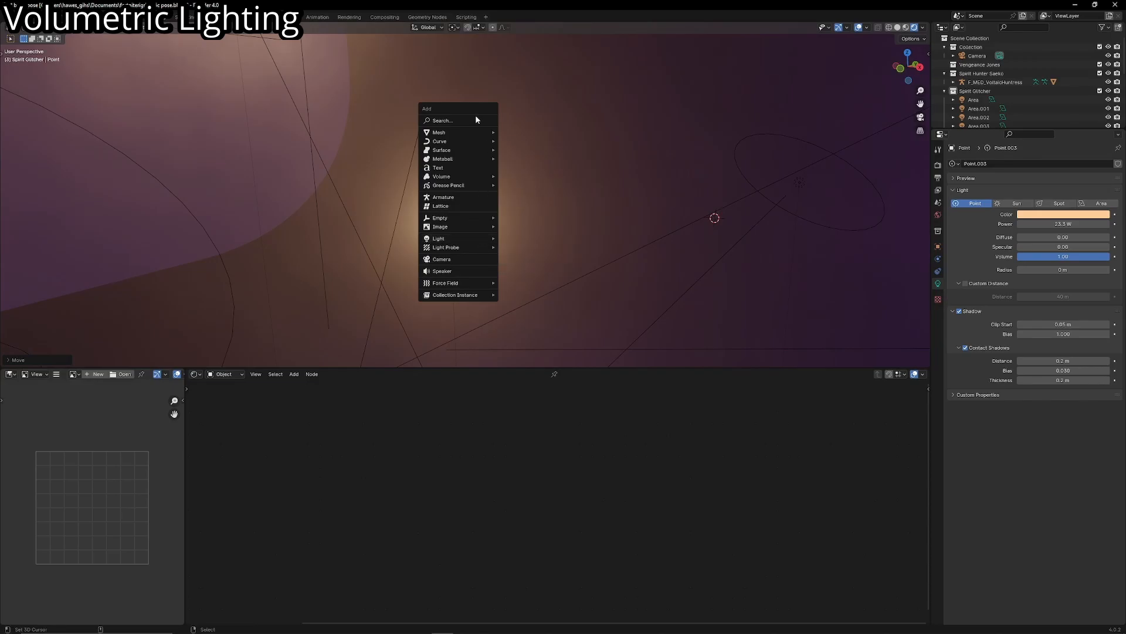
mouse_move(469, 132)
click(518, 161)
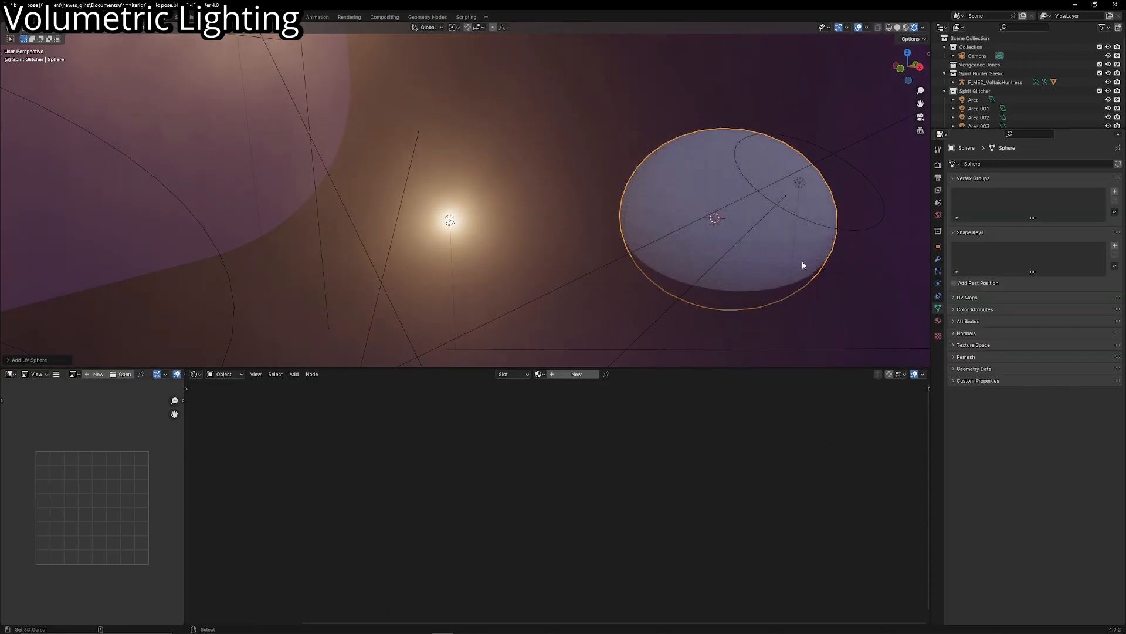
key(g)
click(530, 252)
key(shift+grave)
key(d)
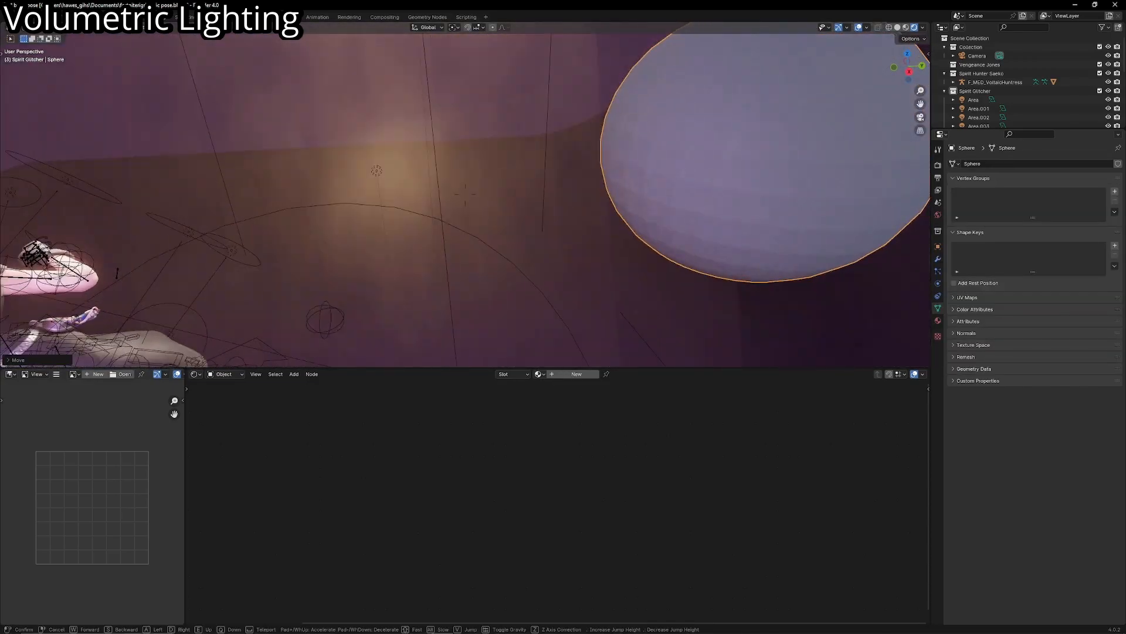
key(s)
click(465, 194)
key(s)
click(583, 223)
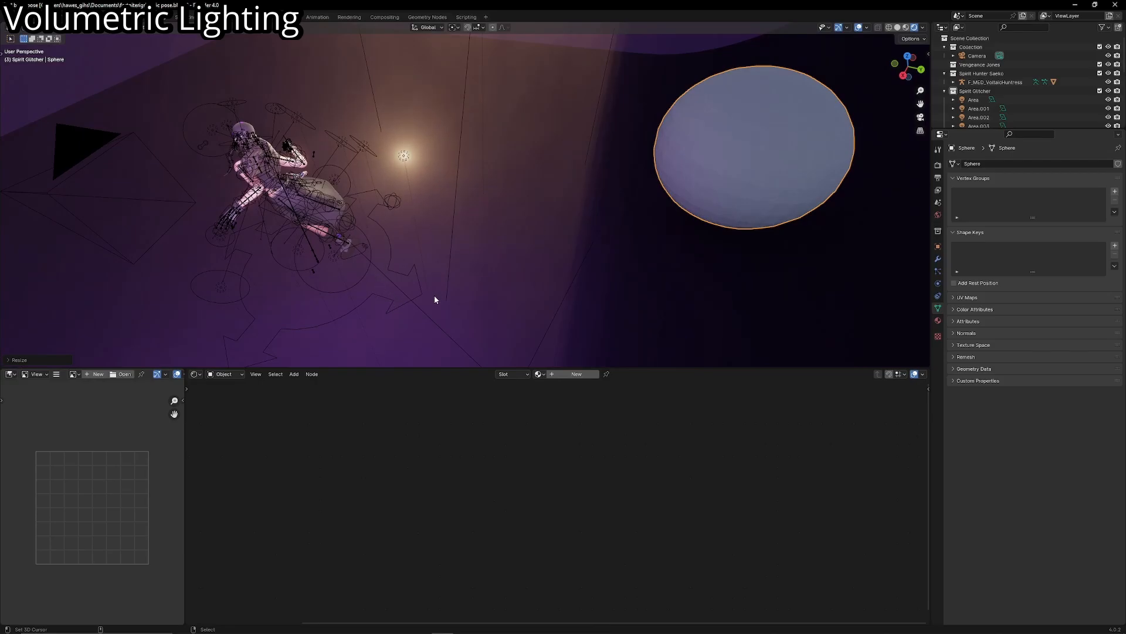
- Snap the sphere to a 3D cursor placed near the light, shrink it, and raise it along Z to surround the point light
click(426, 286)
key(shift+s)
key(8)
key(g)
click(434, 176)
key(s)
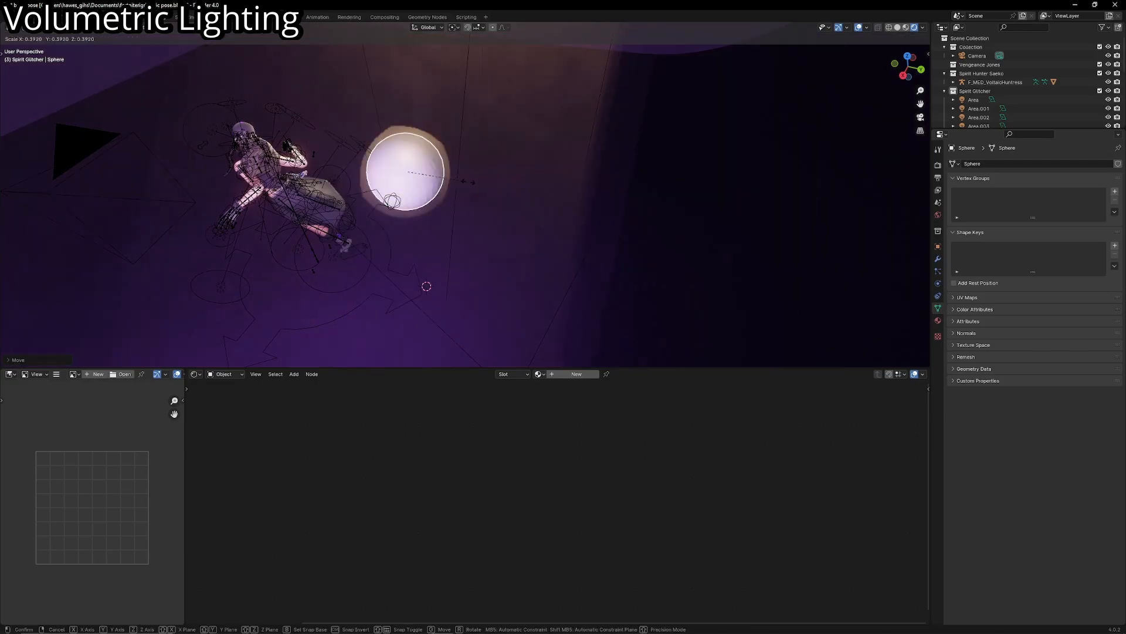
click(455, 184)
key(g)
key(z)
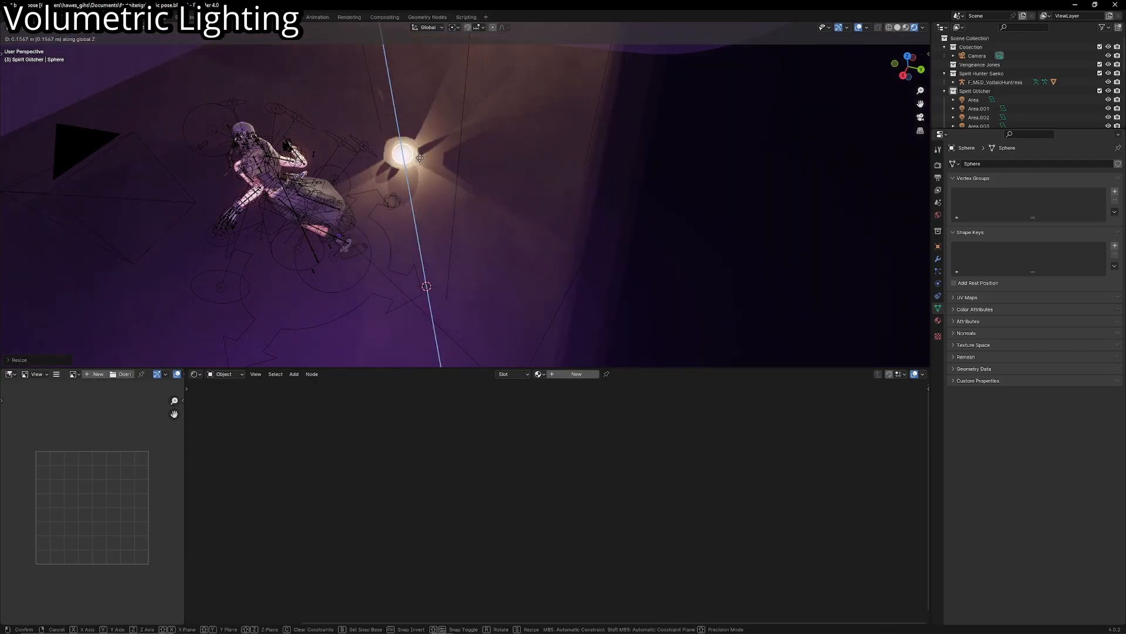
click(420, 158)
- Enlarge the sphere around the point light and check the fog lighting in camera view without overlays
key(shift+grave)
key(w)
click(465, 194)
key(s)
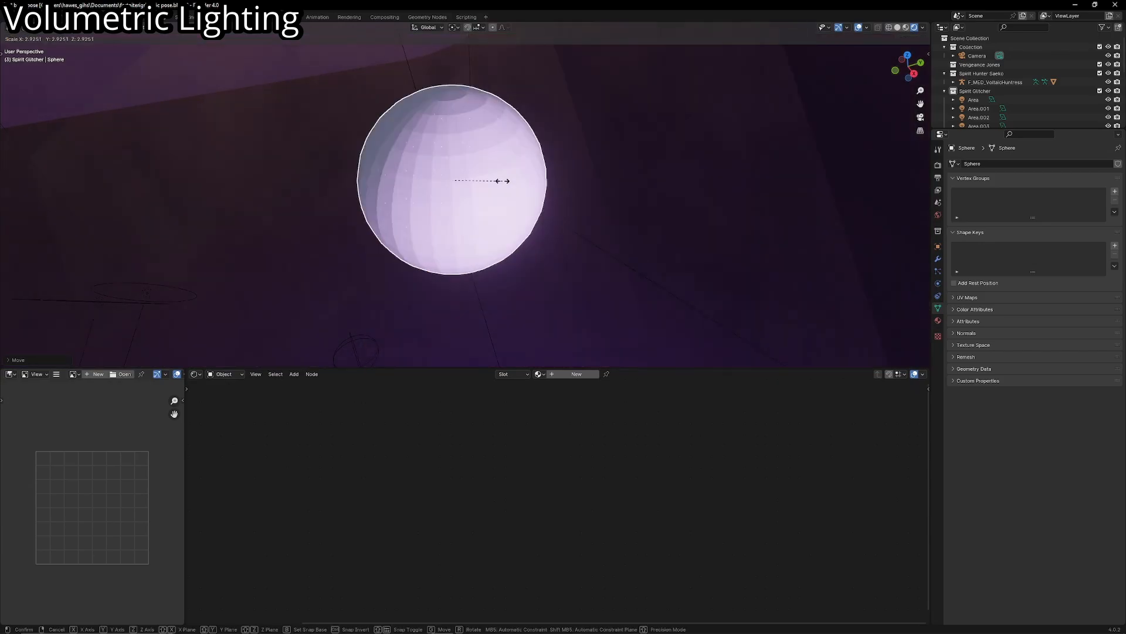
click(487, 182)
key(KP_0)
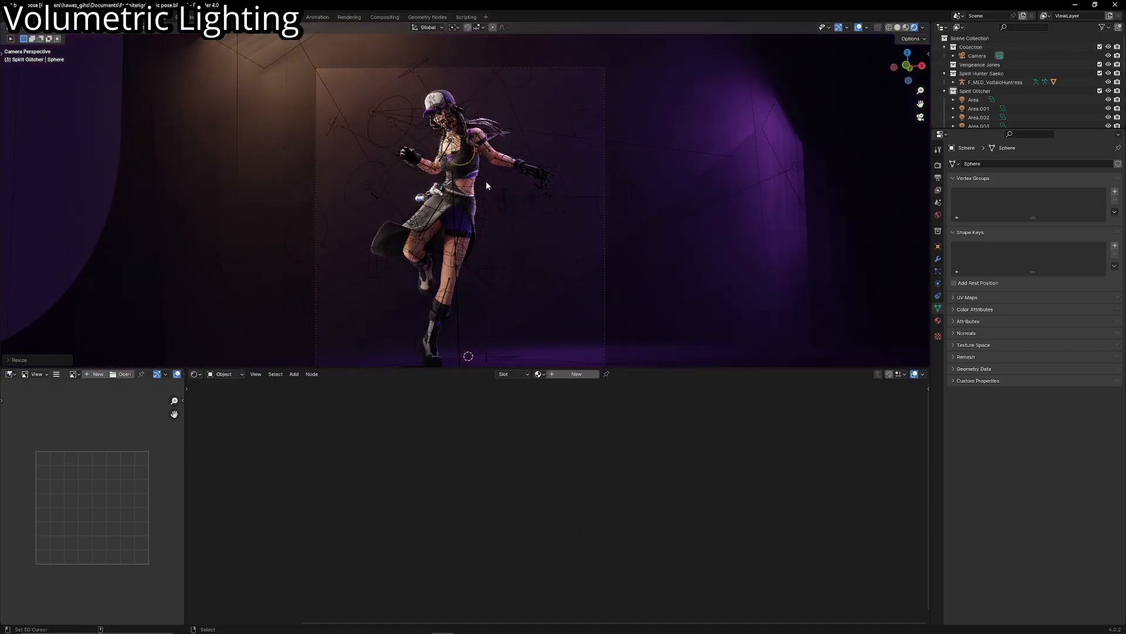
key(shift+alt+z)
scroll(480, 203, up, 3)
key(shift+alt+z)
- Give the sphere a new material, delete its default shader and add a Diffuse BSDF node
middle_drag(511, 218, 480, 238)
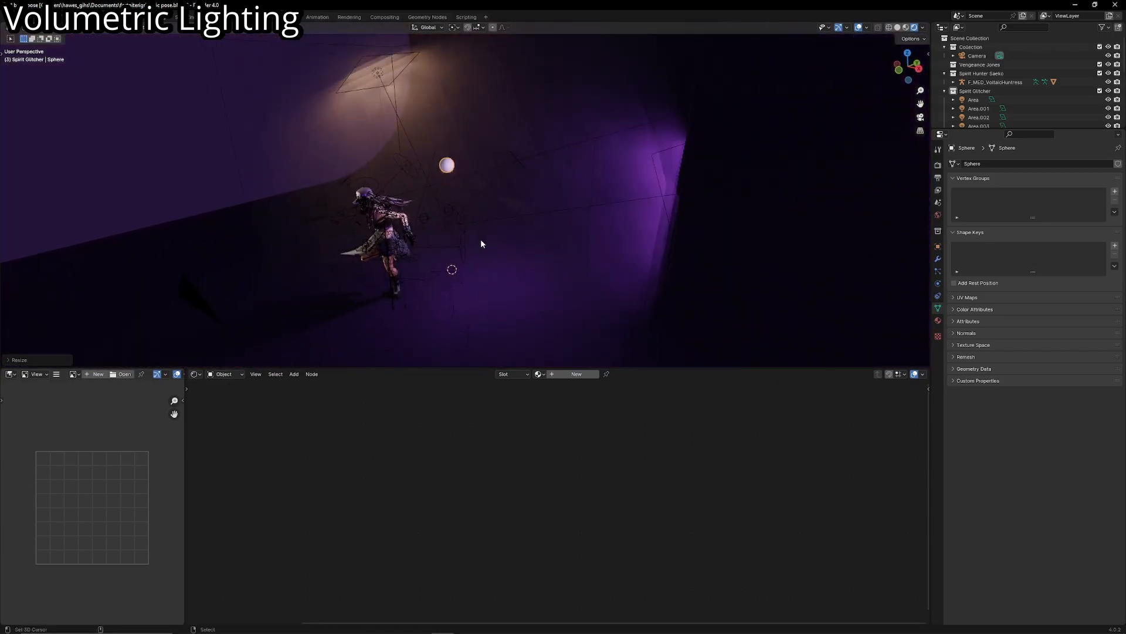
key(KP_Decimal)
click(577, 374)
key(x)
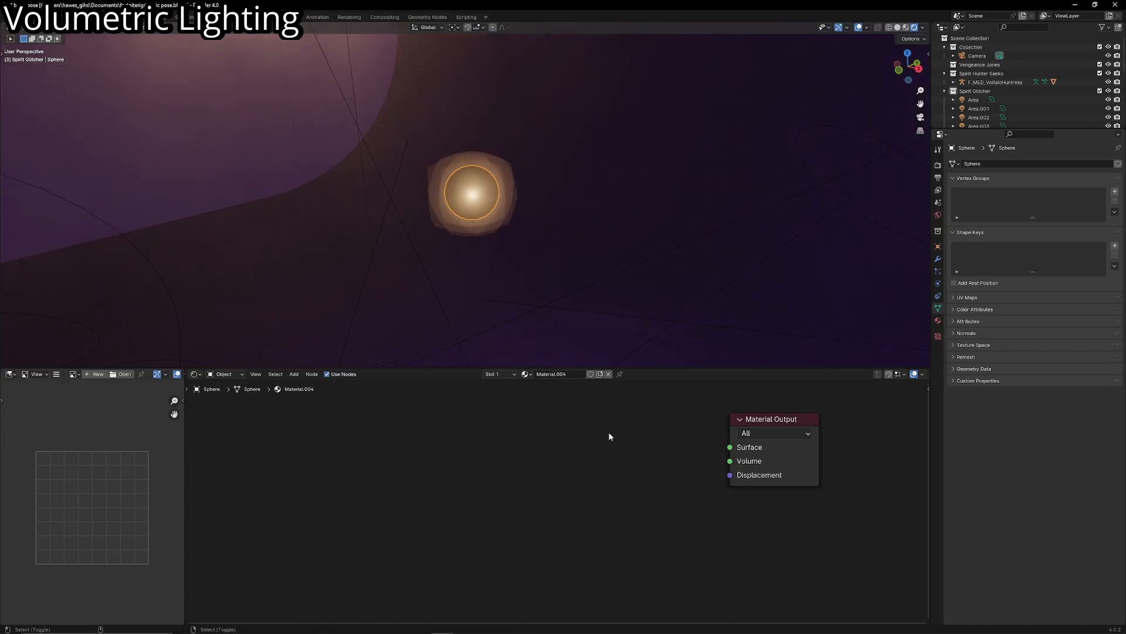
key(shift+a)
click(611, 436)
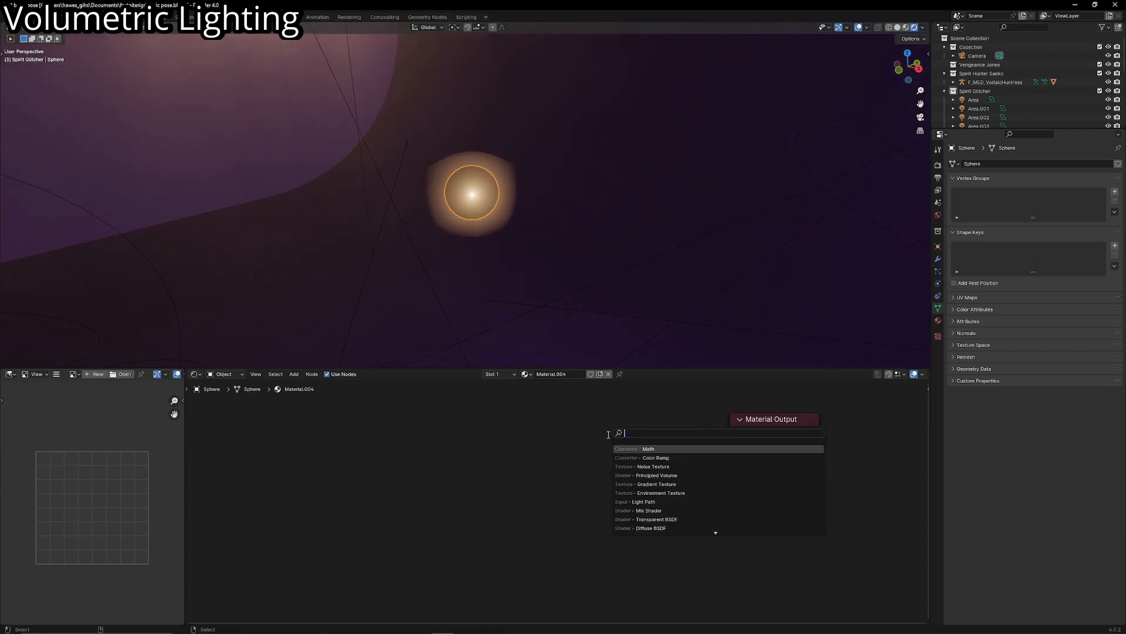
text(diffuse)
key(Return)
click(434, 452)
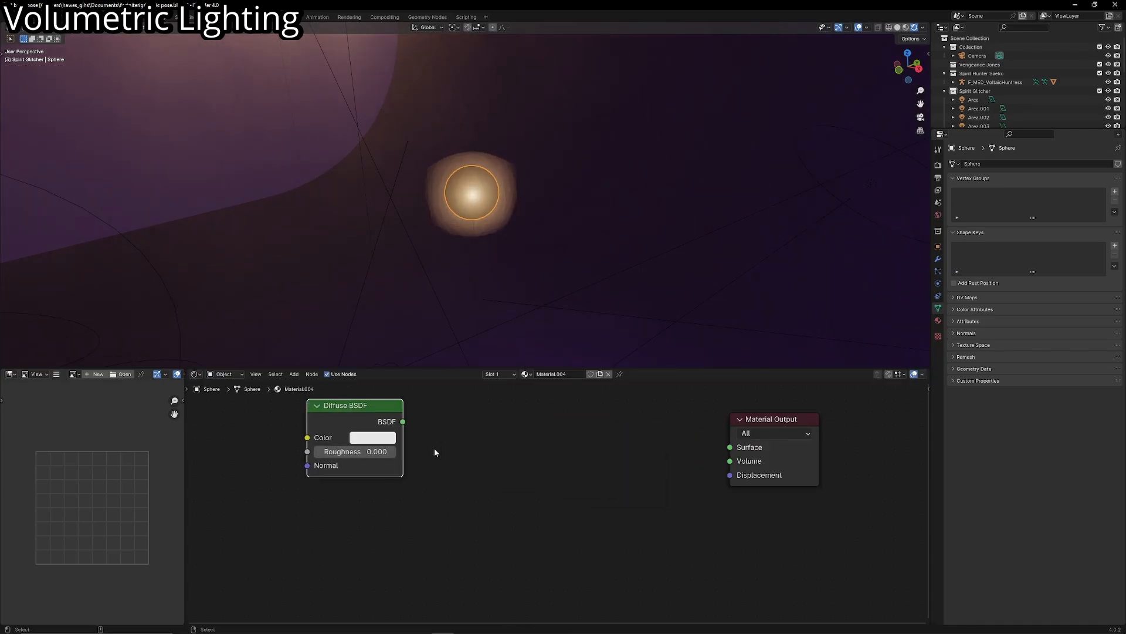
key(shift+a)
key(Return)
click(435, 442)
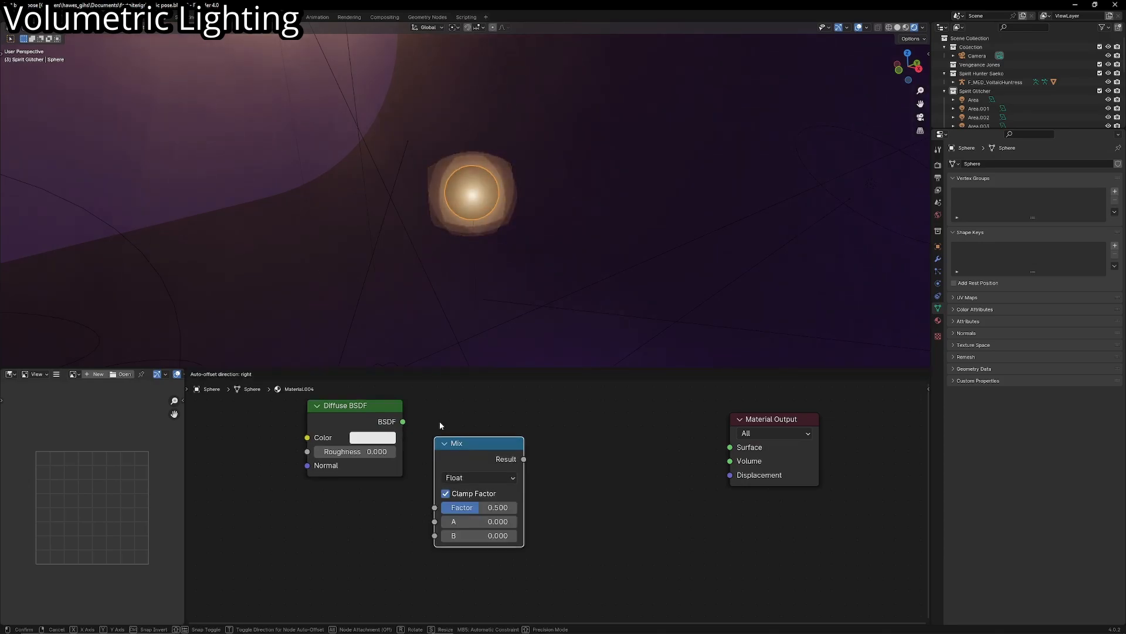
key(x)
- Add a Mix Shader node beside the Diffuse BSDF
key(shift+a)
click(468, 420)
text(mix s)
key(Return)
click(453, 429)
- Add a Transparent BSDF, feed both BSDFs into the Mix Shader, and link its output to the Material Output's Surface
key(shift+a)
click(405, 435)
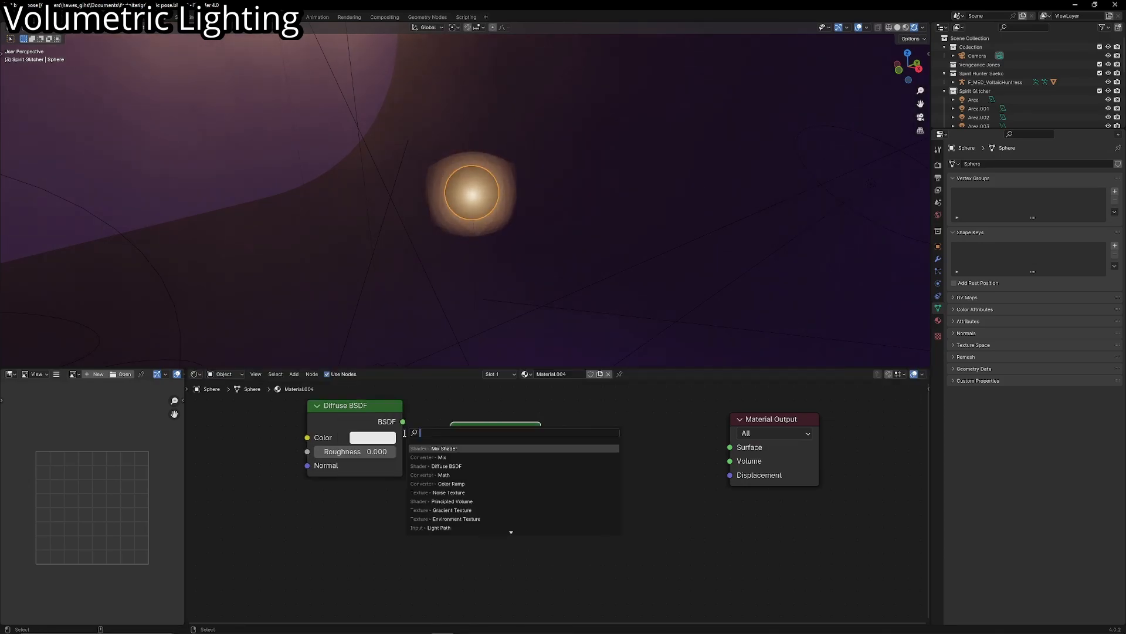
text(trans)
key(Down)
key(Return)
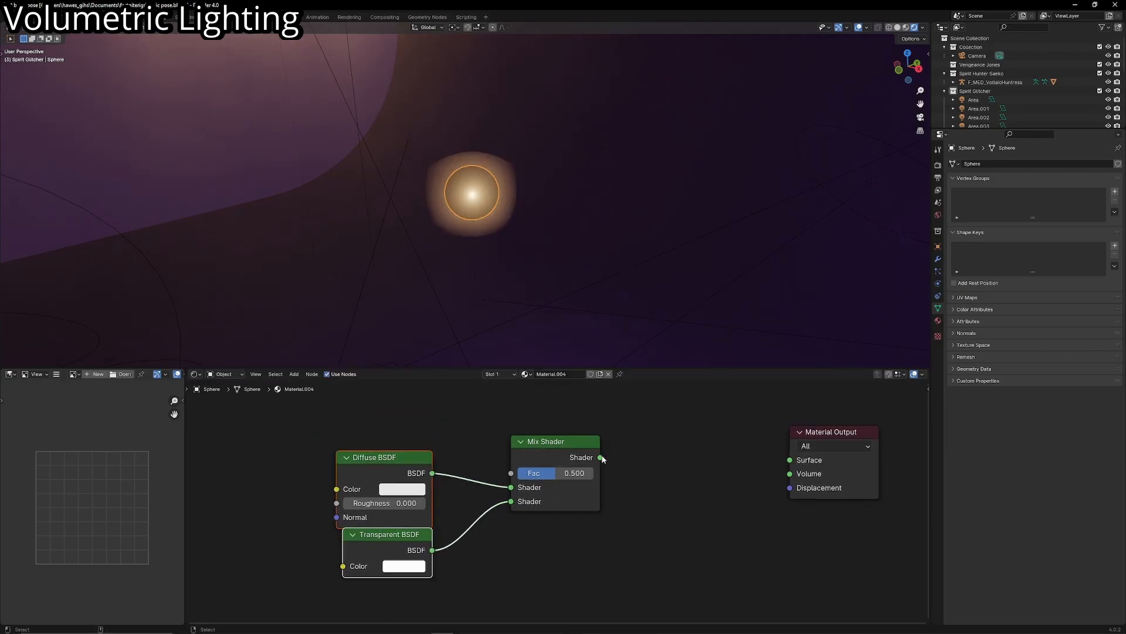
drag(600, 457, 789, 460)
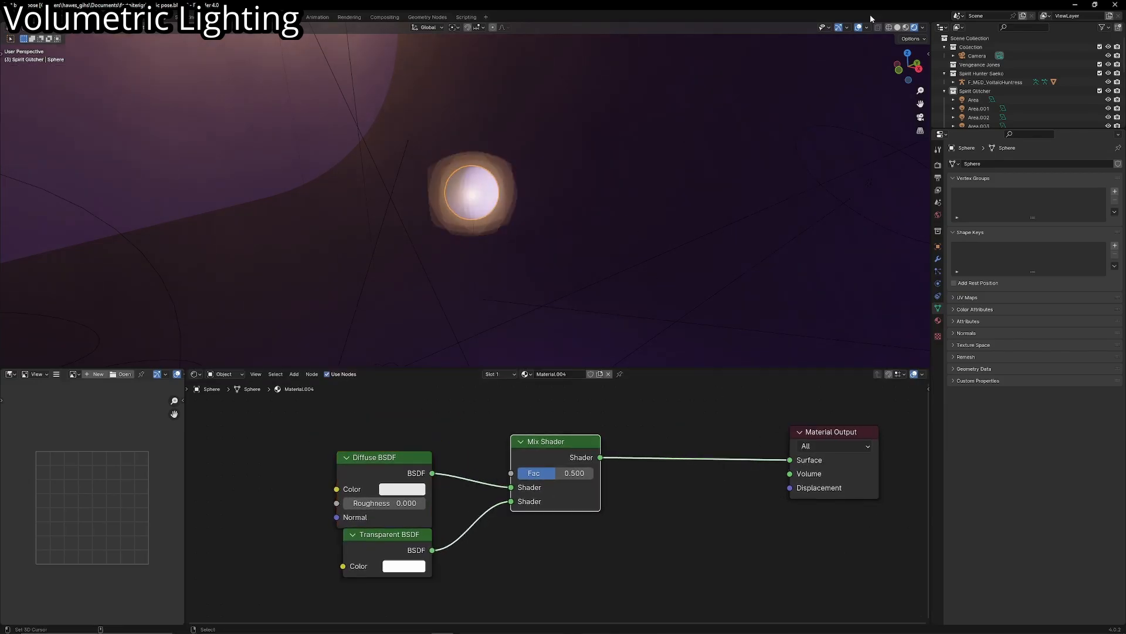
- Make room beside the shaders, add a Noise Texture, and link its Color to the Mix Shader's Fac
middle_drag(464, 451, 500, 446)
shift+click(471, 528)
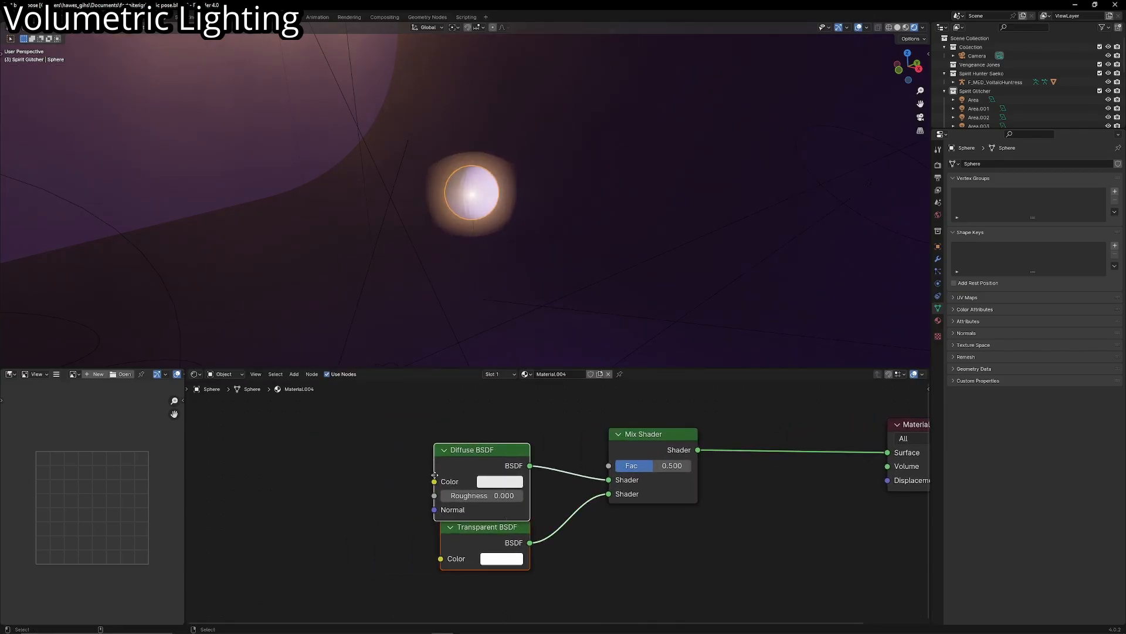
drag(471, 527, 472, 566)
key(shift+a)
text(noi)
key(Return)
click(266, 404)
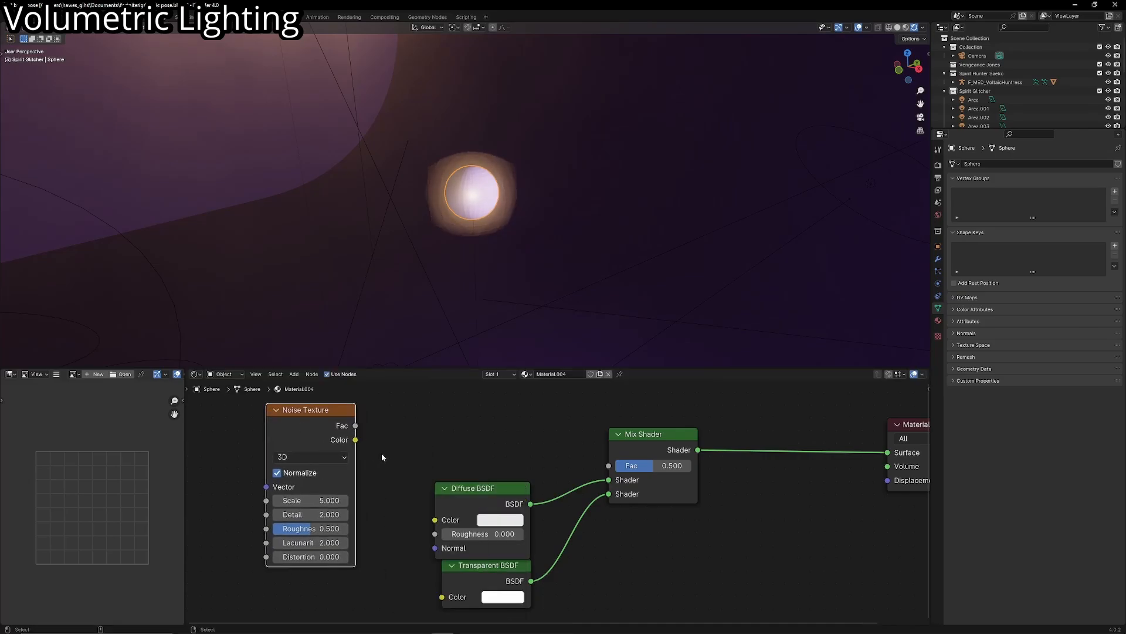
middle_drag(381, 453, 420, 465)
drag(651, 478, 655, 477)
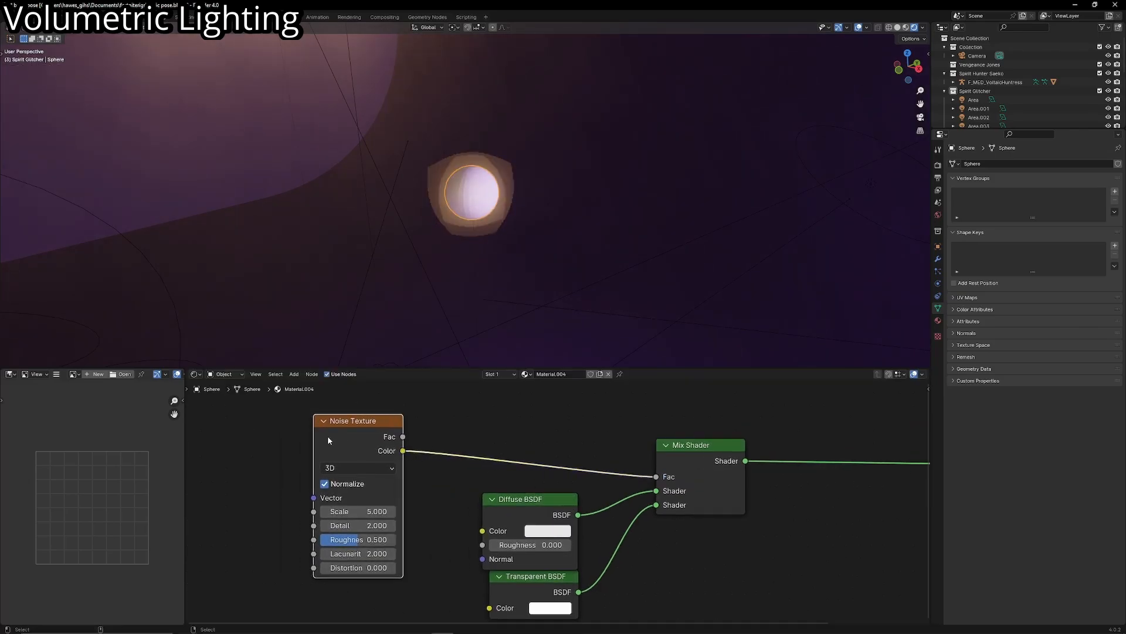
- Add Texture Coordinate and Mapping nodes feeding the Noise Texture's Vector and arrange the nodes
key(ctrl+t)
middle_drag(377, 475, 461, 466)
drag(341, 433, 347, 399)
middle_drag(540, 440, 478, 440)
- Insert a Color Ramp between the Noise Texture's Color and the Mix Shader's Fac
key(shift+a)
text(color)
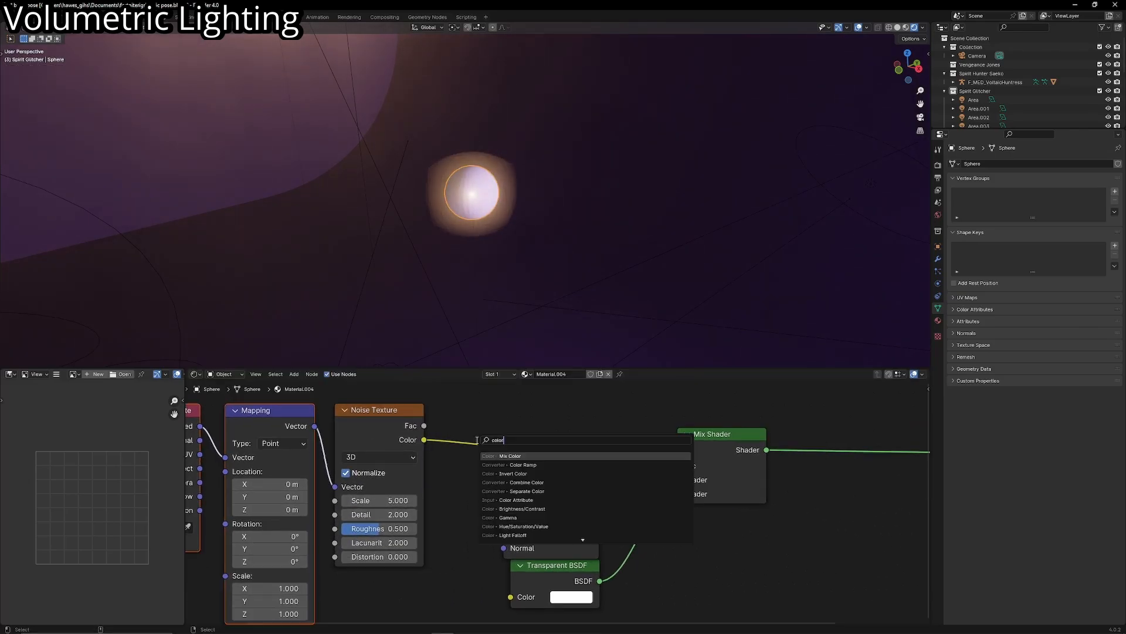
click(508, 464)
click(463, 389)
scroll(524, 239, up, 2)
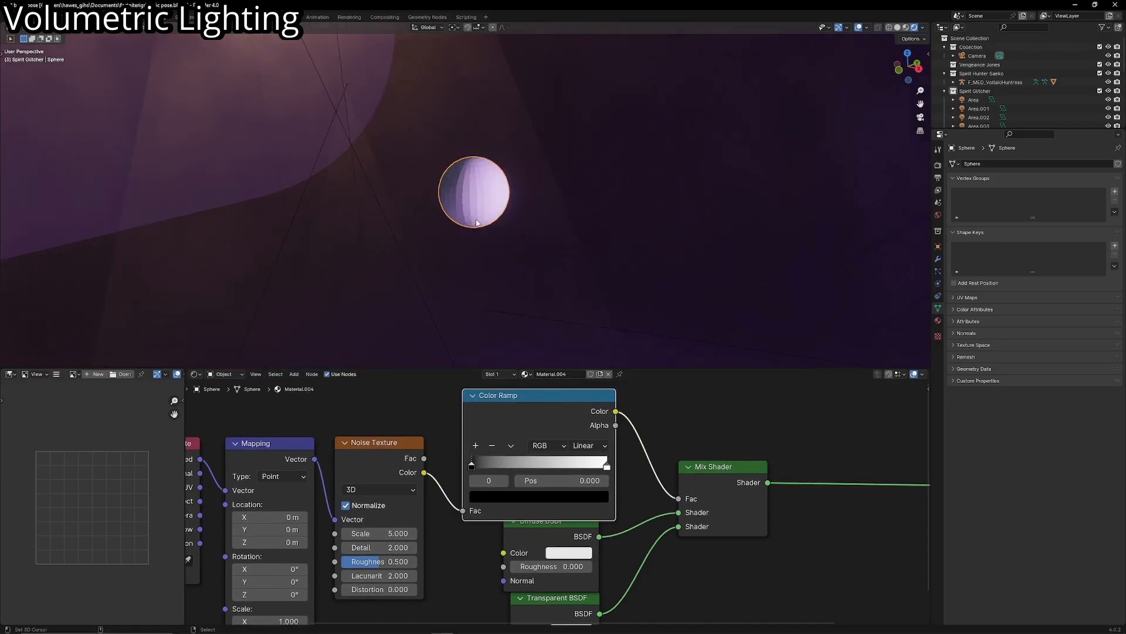
- Apply smooth shading to the sphere surrounding the point light
key(F3)
text(shade)
click(741, 278)
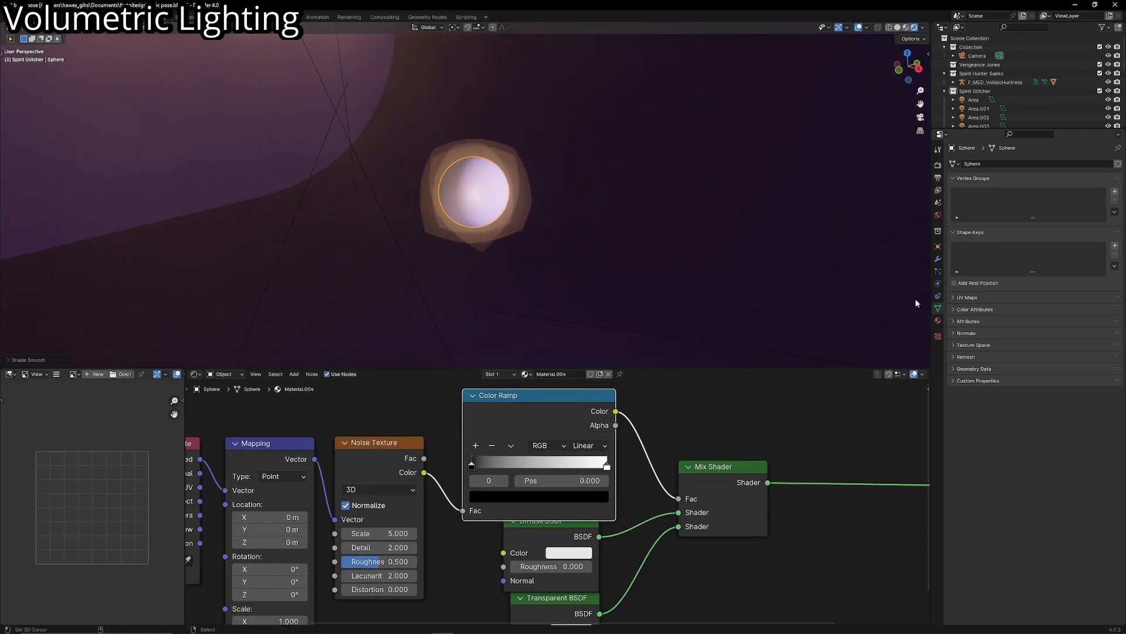
- Set the sphere material's blend mode to Alpha Blend and its shadow mode to Alpha Hashed
click(938, 321)
click(1038, 345)
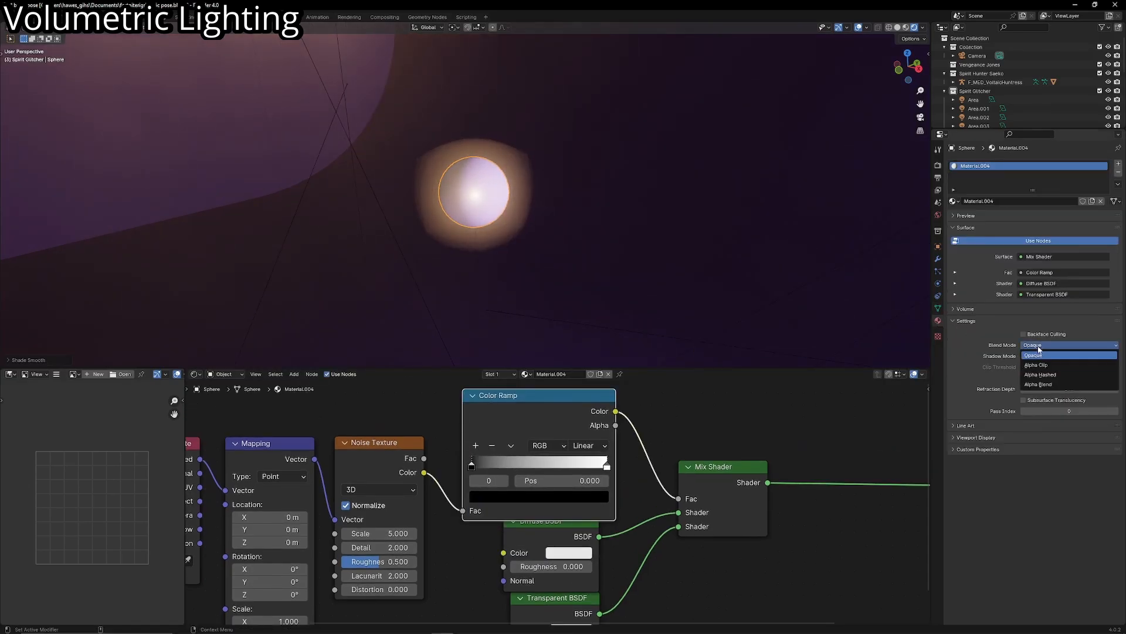
click(1042, 385)
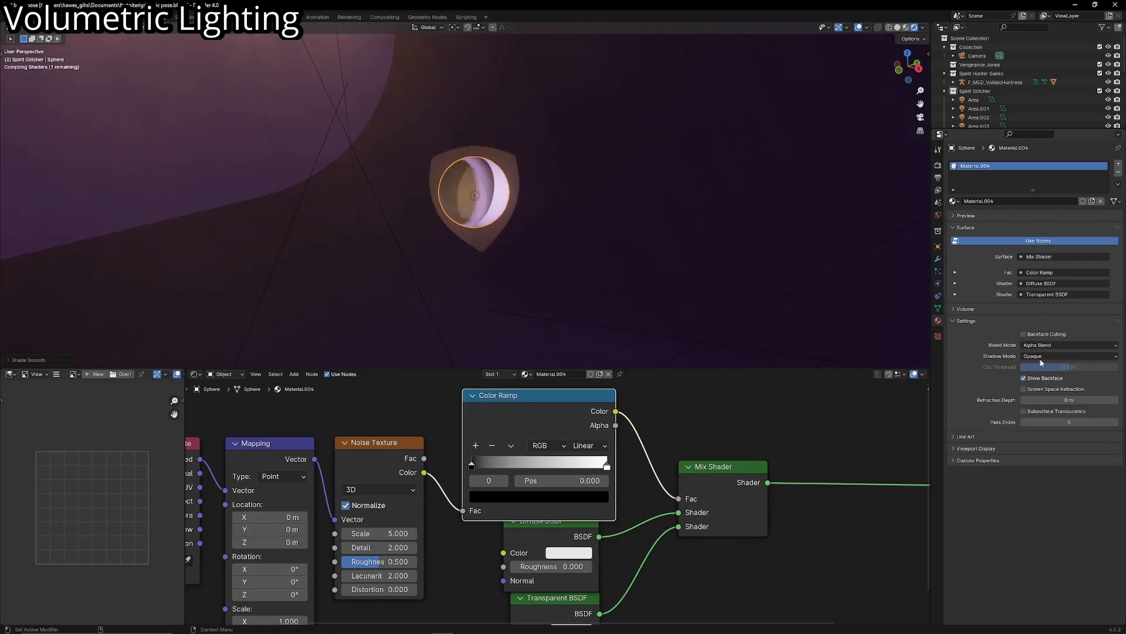
click(1039, 357)
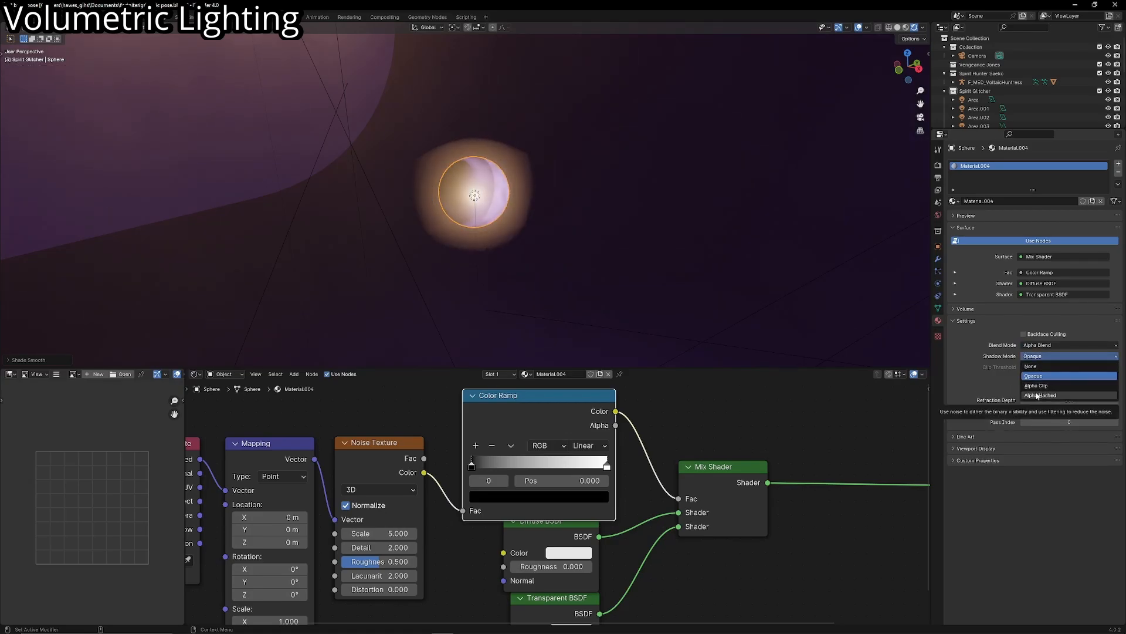
click(1037, 396)
- Hide the viewport overlays and inspect the light sphere in the fog, first through the camera and from close beside the character
key(KP_0)
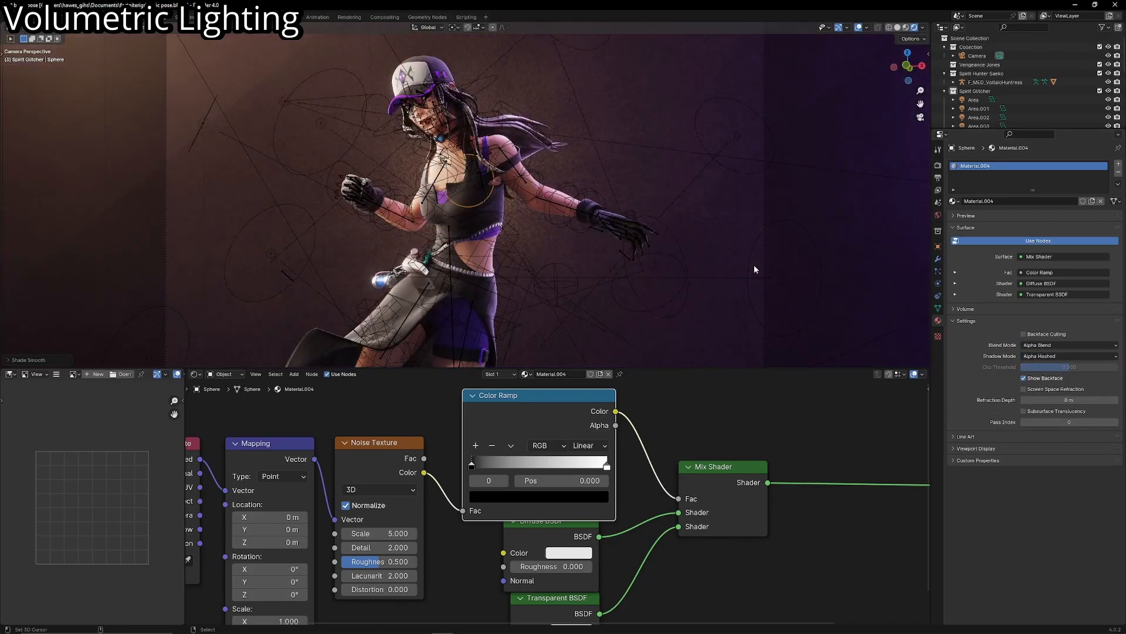
click(858, 28)
scroll(719, 142, down, 4)
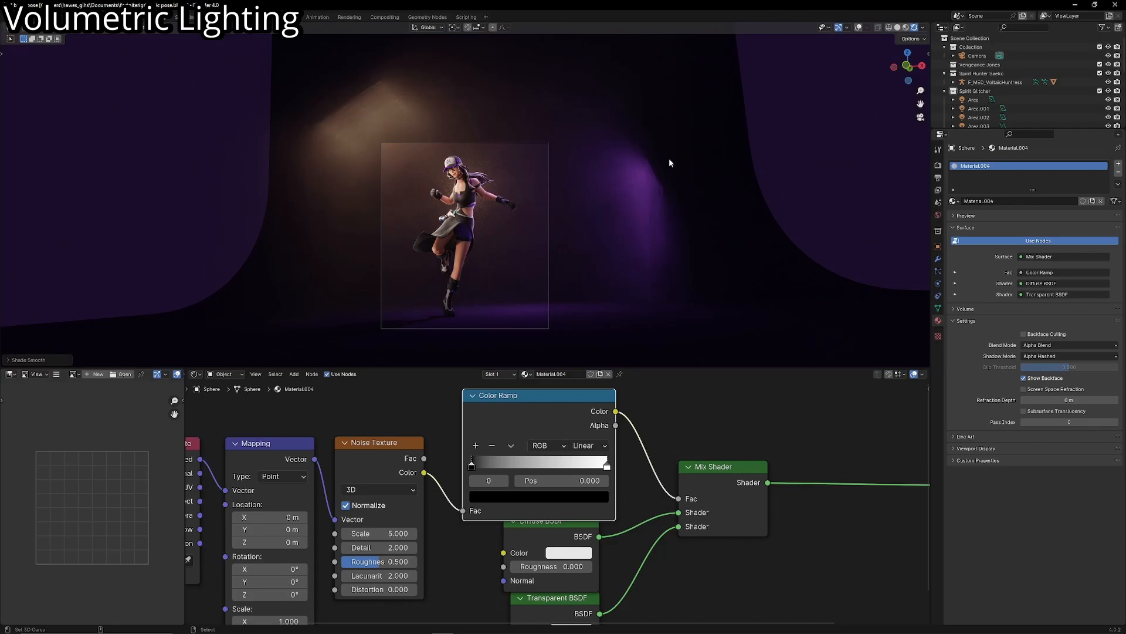
scroll(645, 168, up, 5)
middle_drag(635, 170, 686, 270)
scroll(686, 270, up, 4)
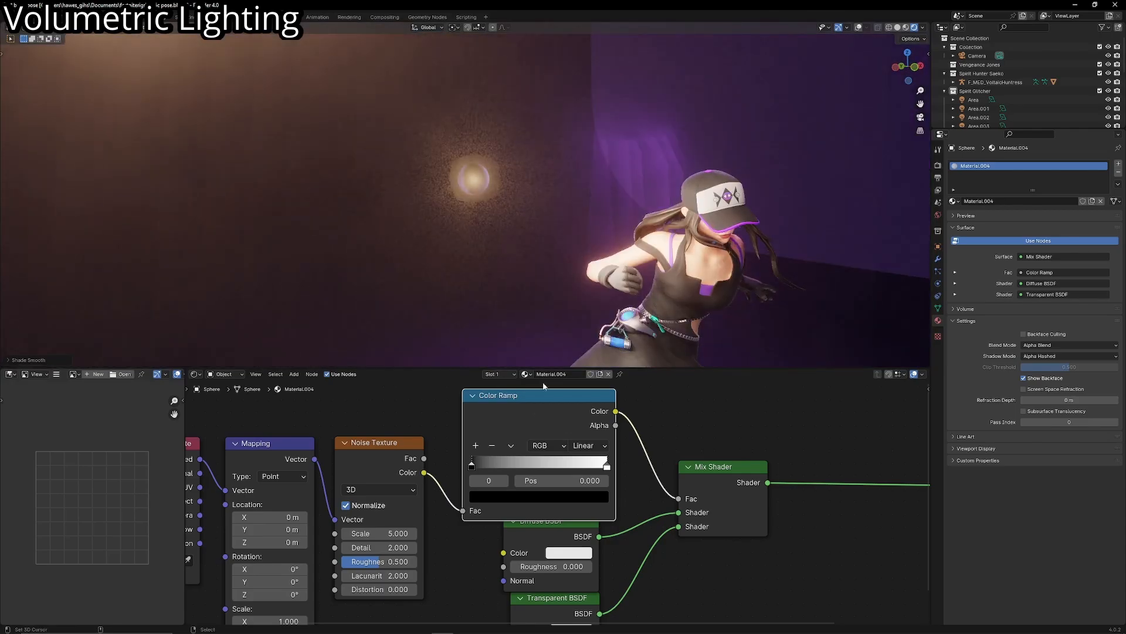
- Tighten the Color Ramp by moving the black stop just below the middle and the white stop to 0.505, and check the rays through the camera
drag(531, 435, 531, 427)
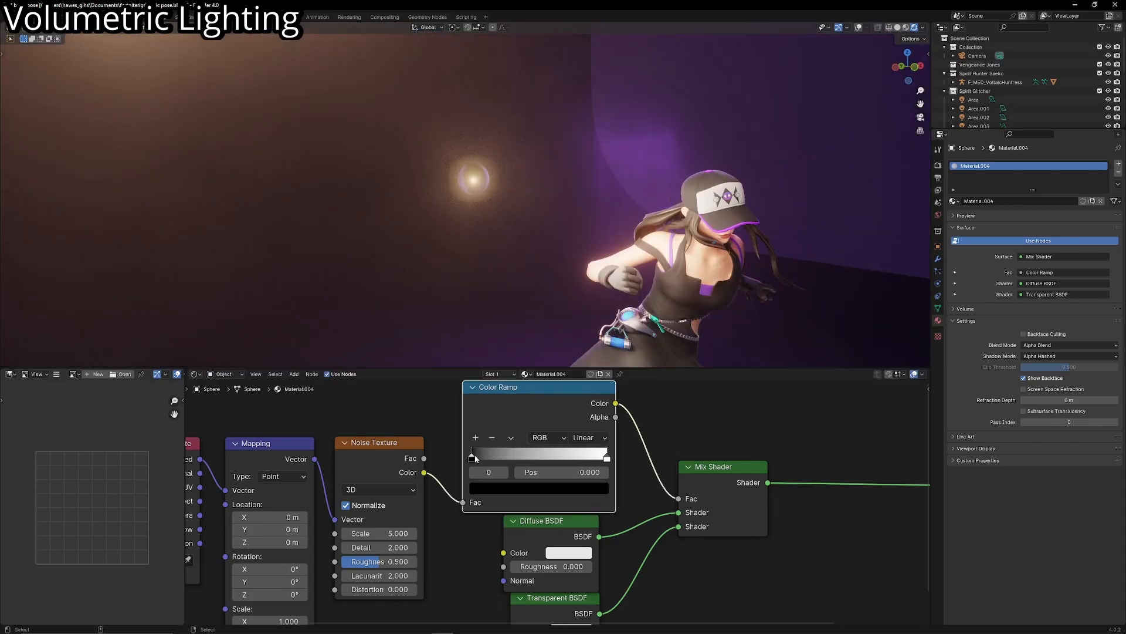
drag(473, 457, 531, 456)
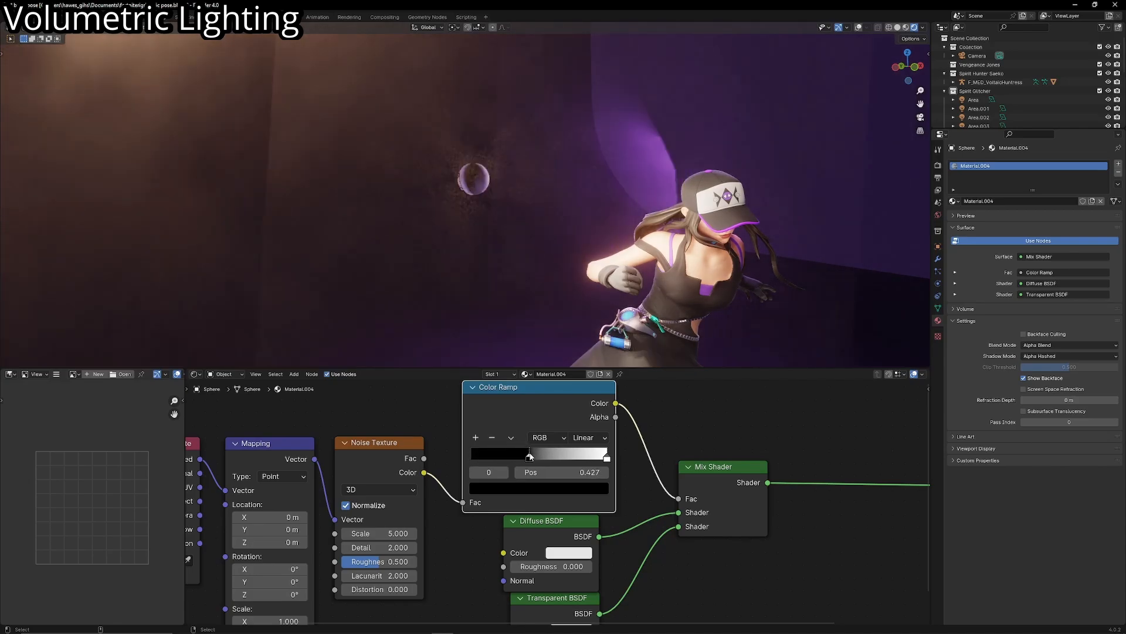
drag(607, 457, 540, 457)
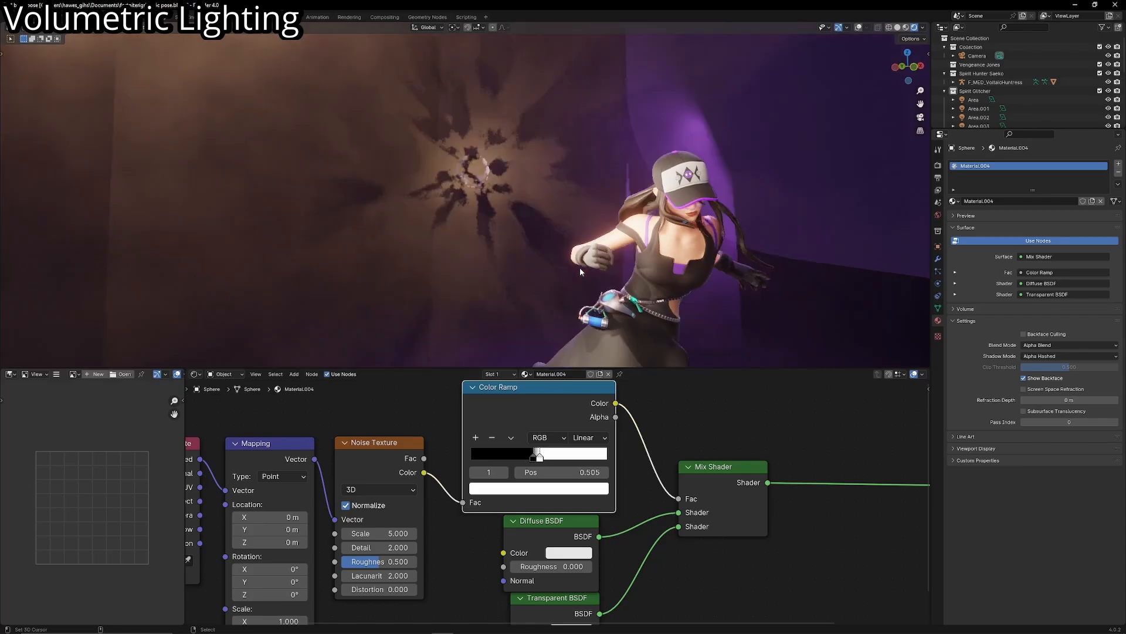
key(KP_0)
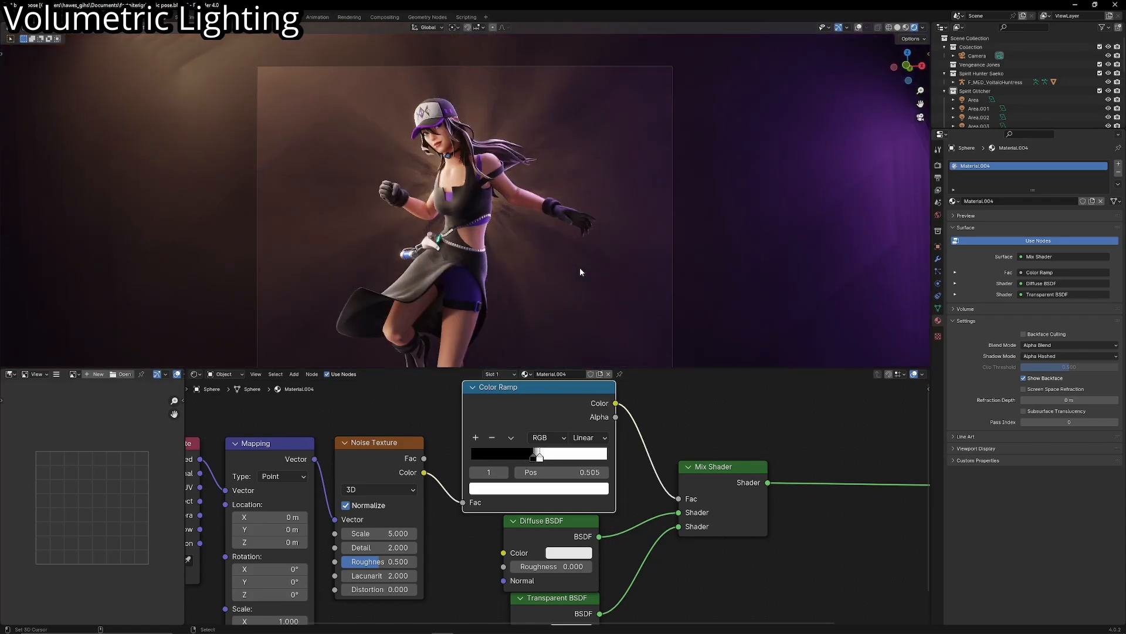
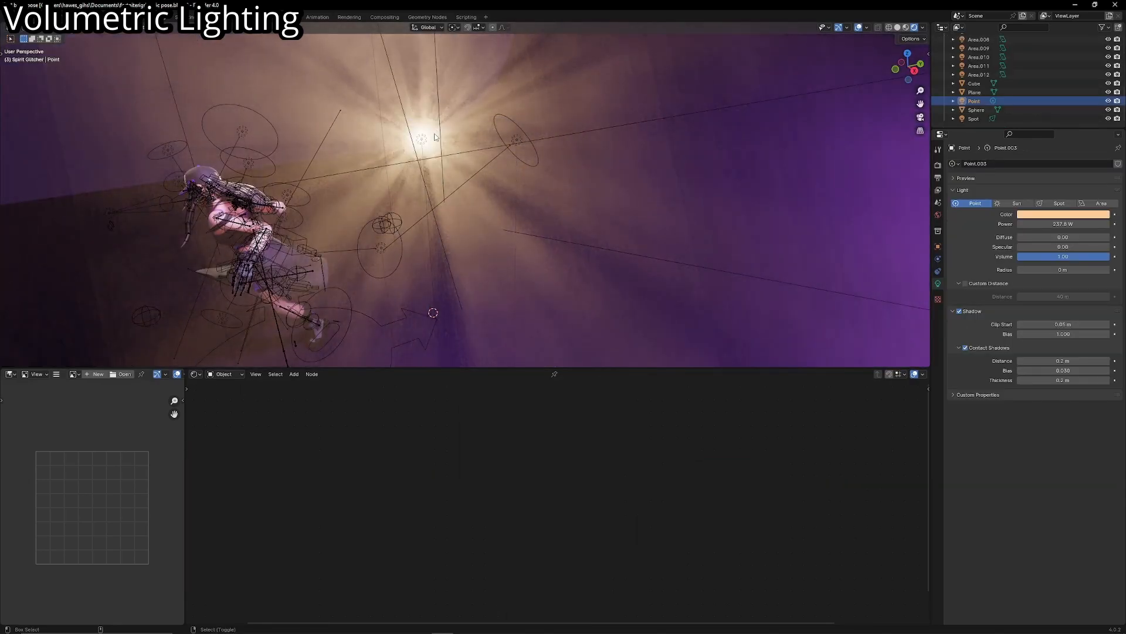
- Move the point light together with its noise-masked sphere farther behind the character and check the light rays through the camera
shift+click(434, 137)
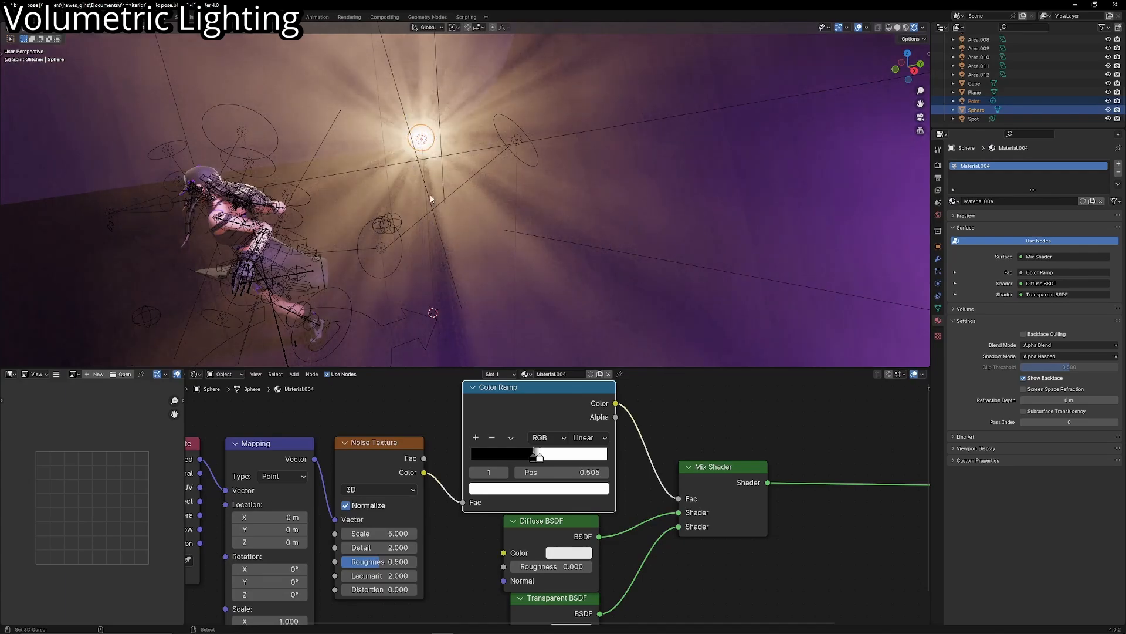
key(KP_0)
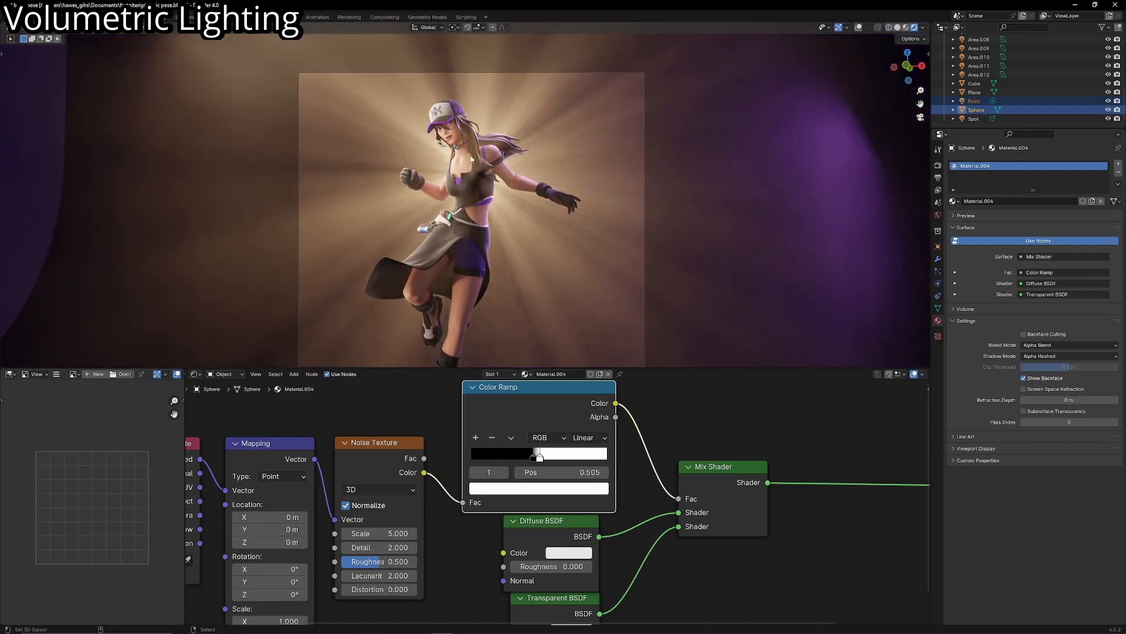
key(KP_0)
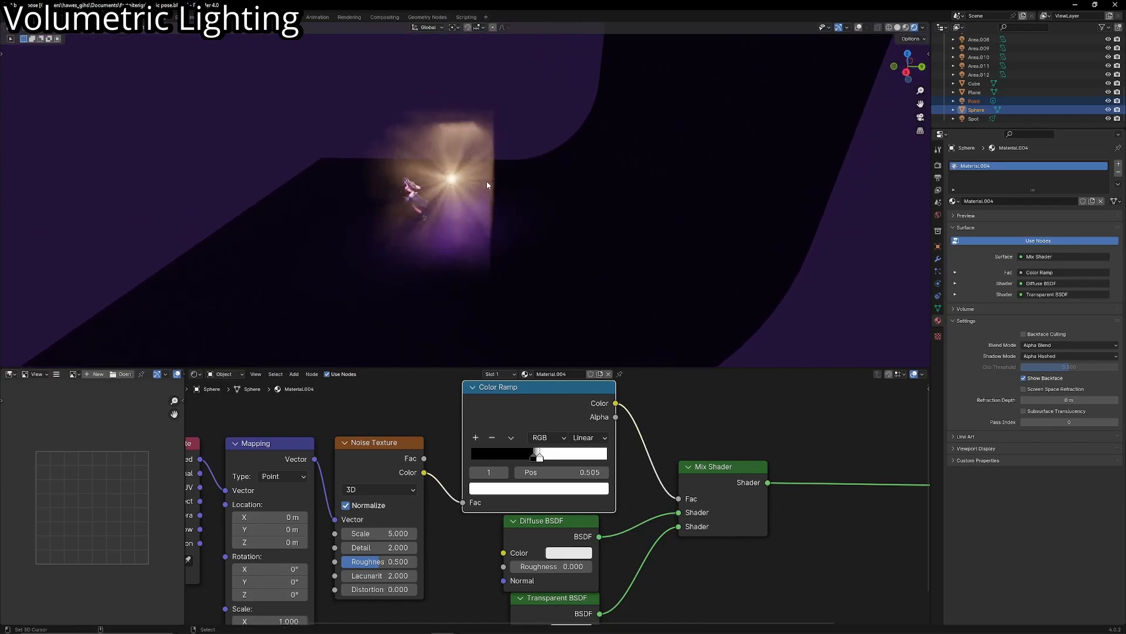
key(g)
click(521, 188)
key(KP_0)
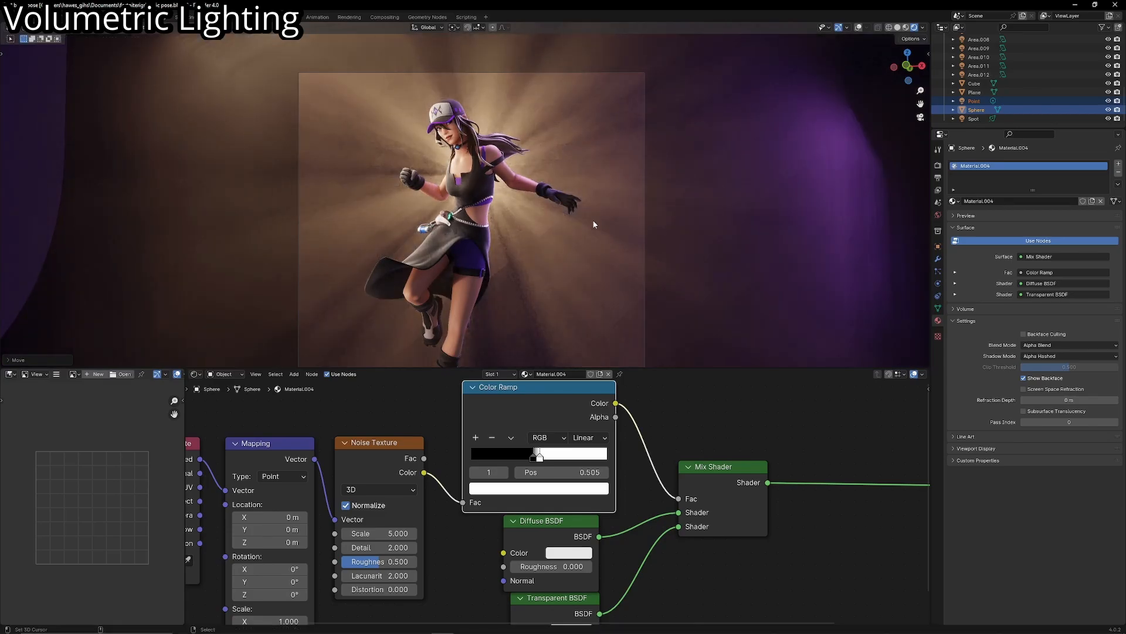
scroll(594, 238, down, 2)
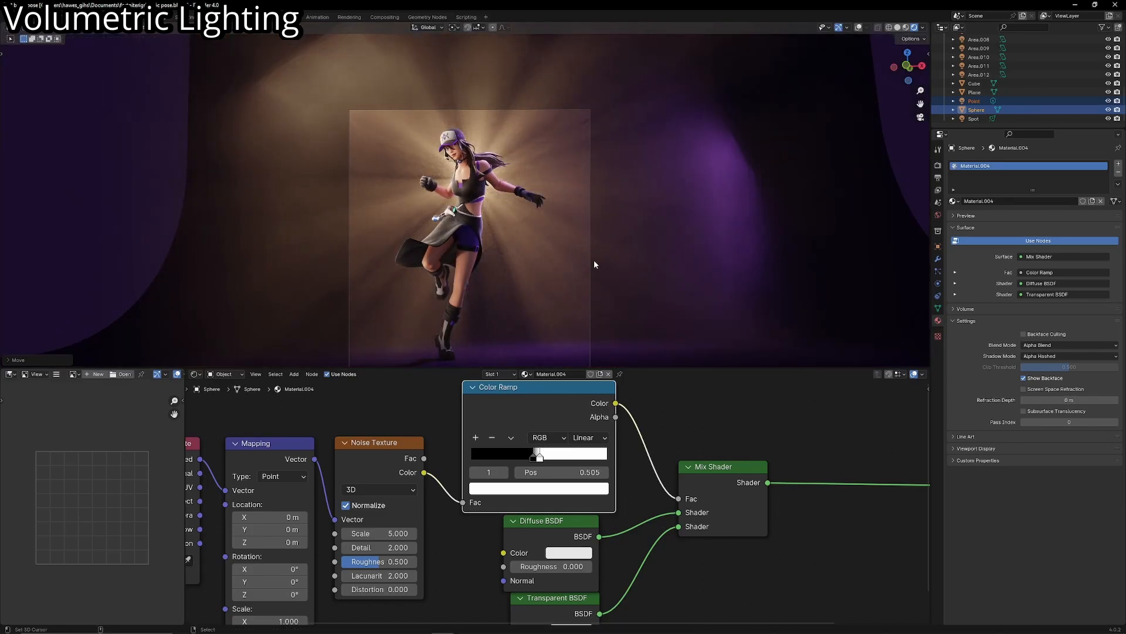
- Add a spot light and place it high above the floor, off to the side of the character
key(shift+a)
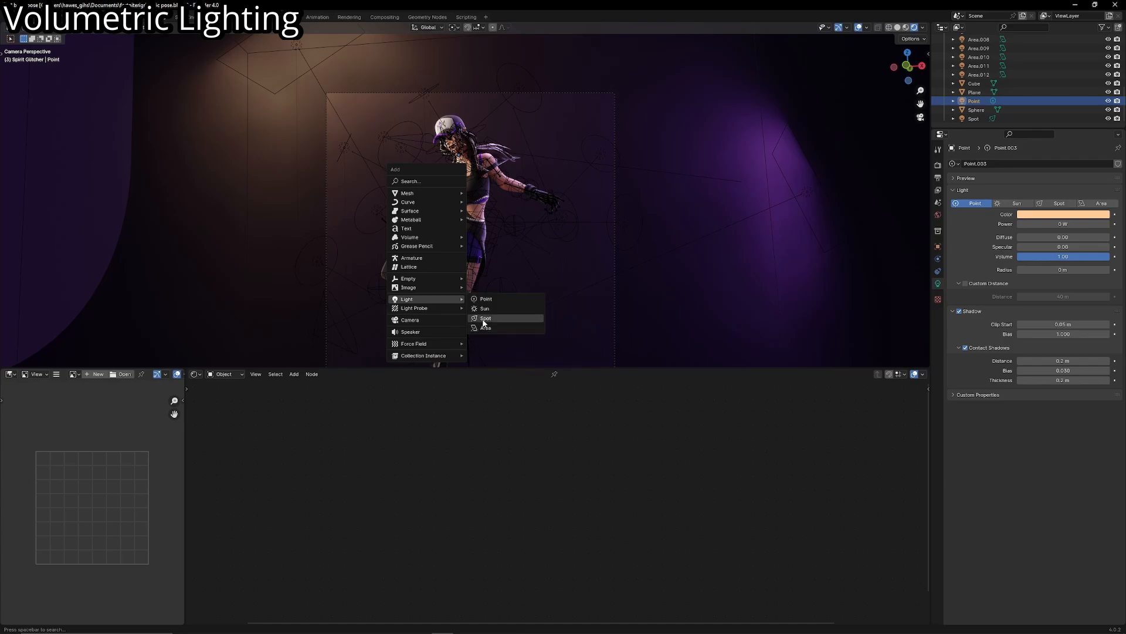
click(487, 321)
scroll(463, 286, down, 5)
key(g)
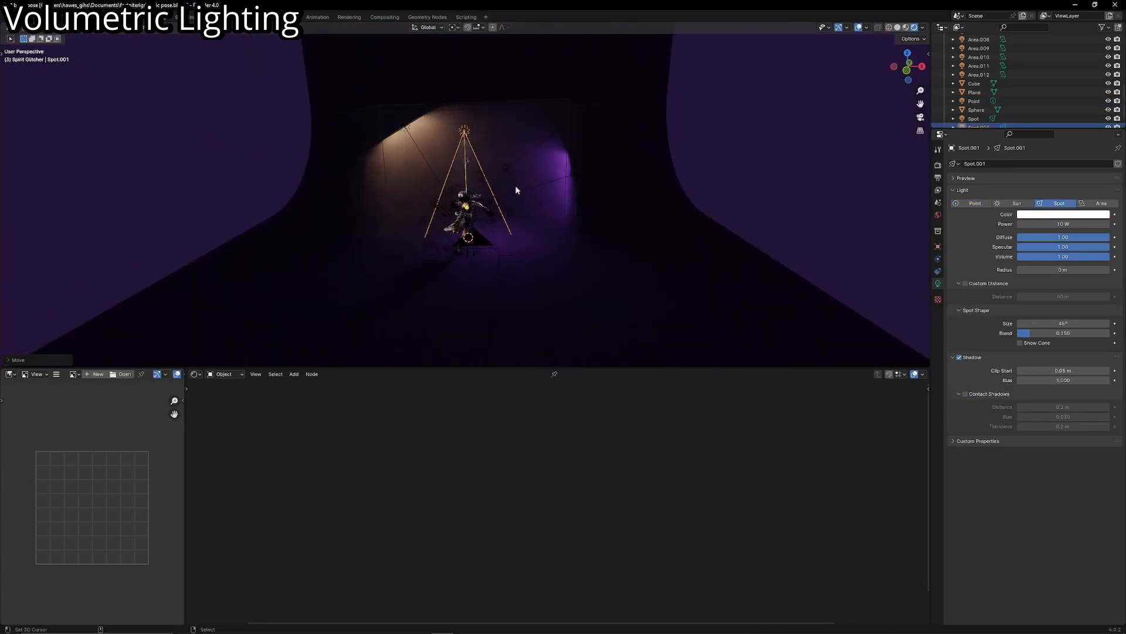
key(z)
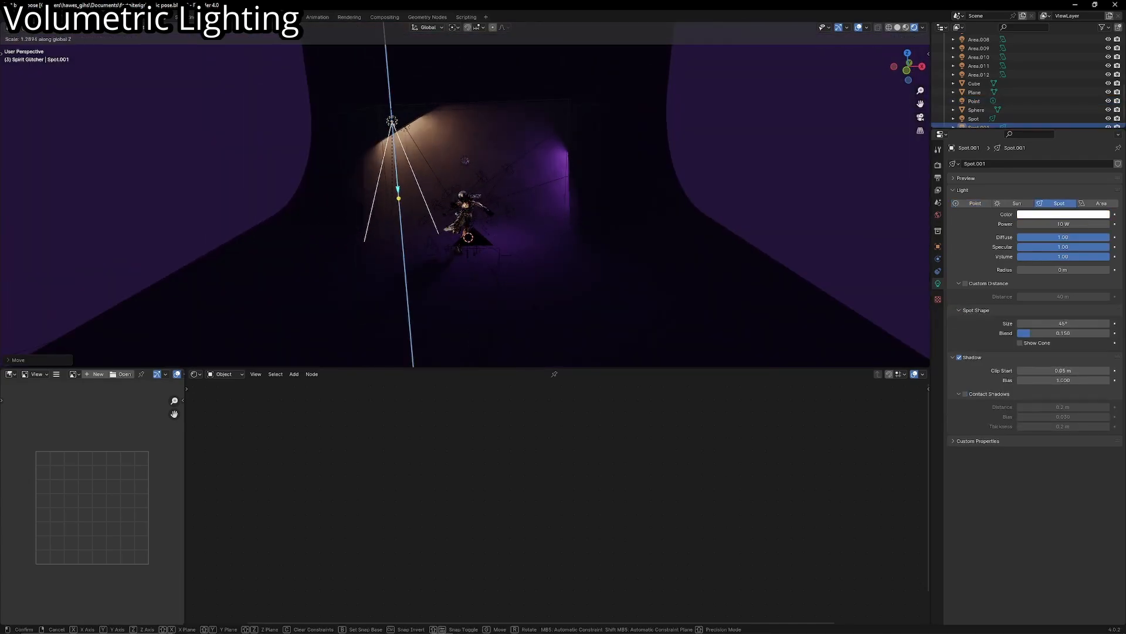
click(515, 309)
- Scale the spot light and stretch it along Z into a long, narrow cone
key(s)
click(424, 157)
key(s)
key(z)
click(378, 98)
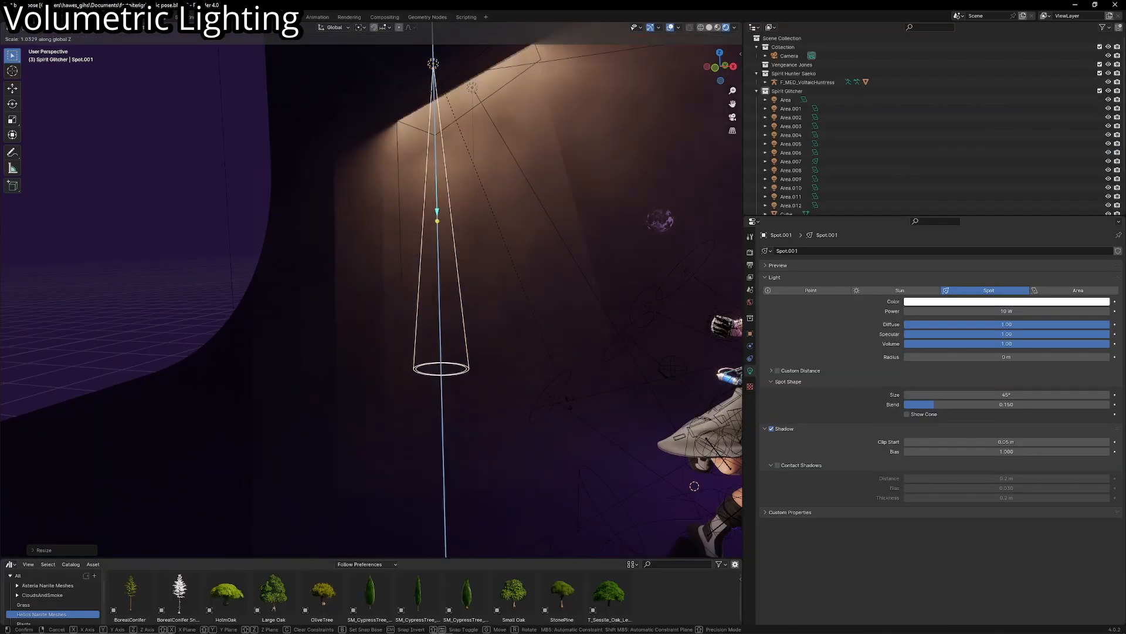
- Set the spot light's diffuse and specular to 0 and its volume to 5, and enable contact shadows
click(835, 379)
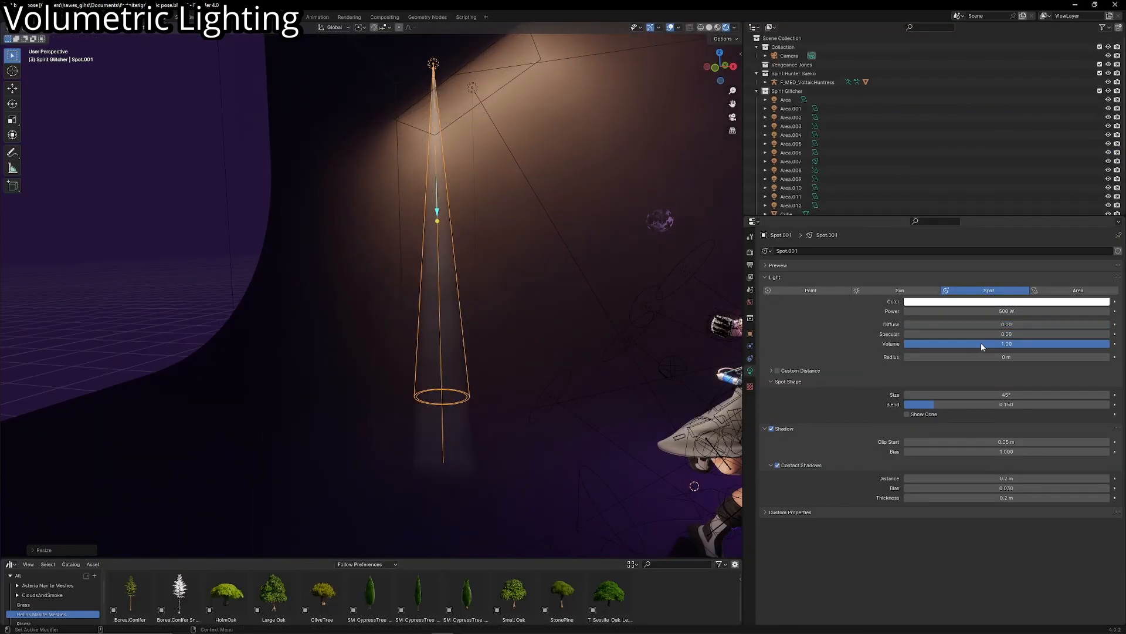
click(981, 343)
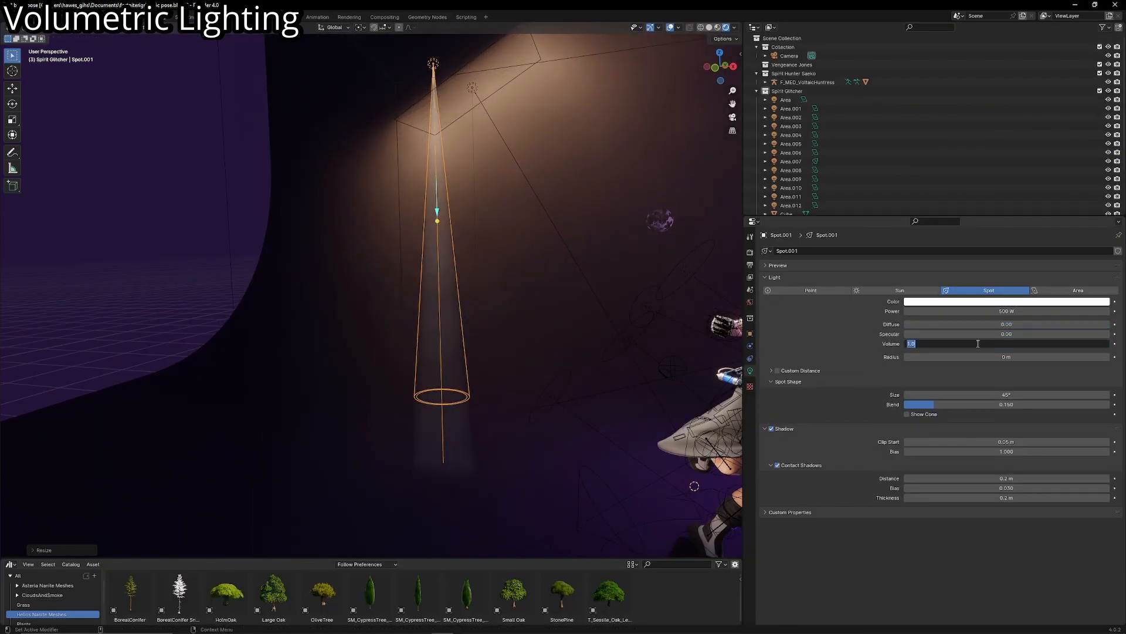
text(5)
key(Return)
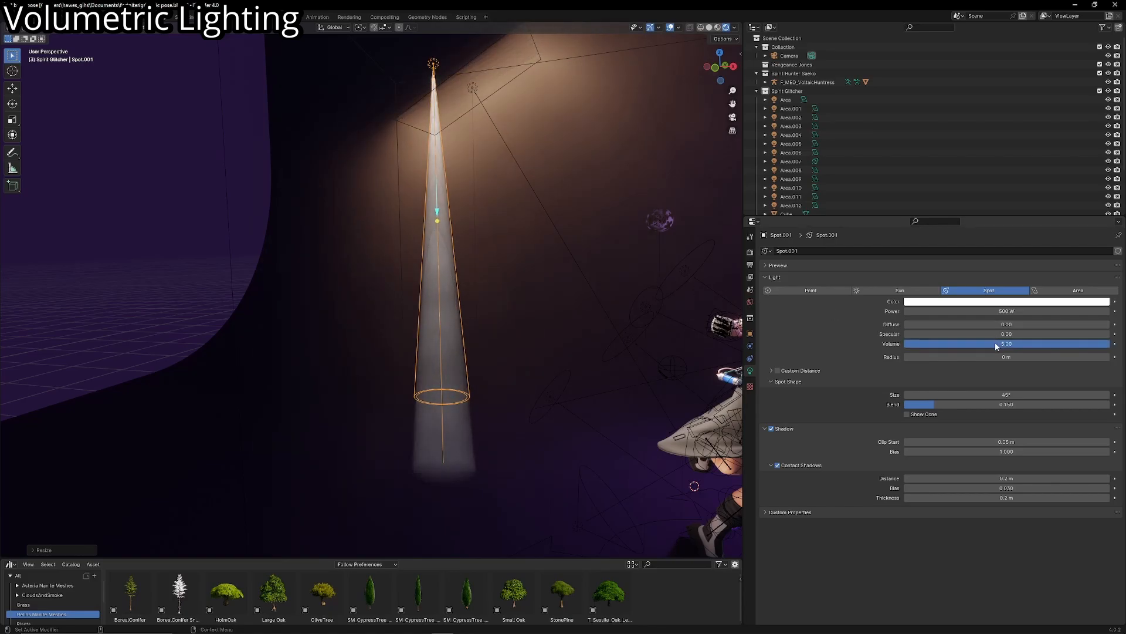
- Tilt the spot light's beam diagonally toward the character's feet, and soften it with blend 1, volume 1 and a light orange color
key(KP_0)
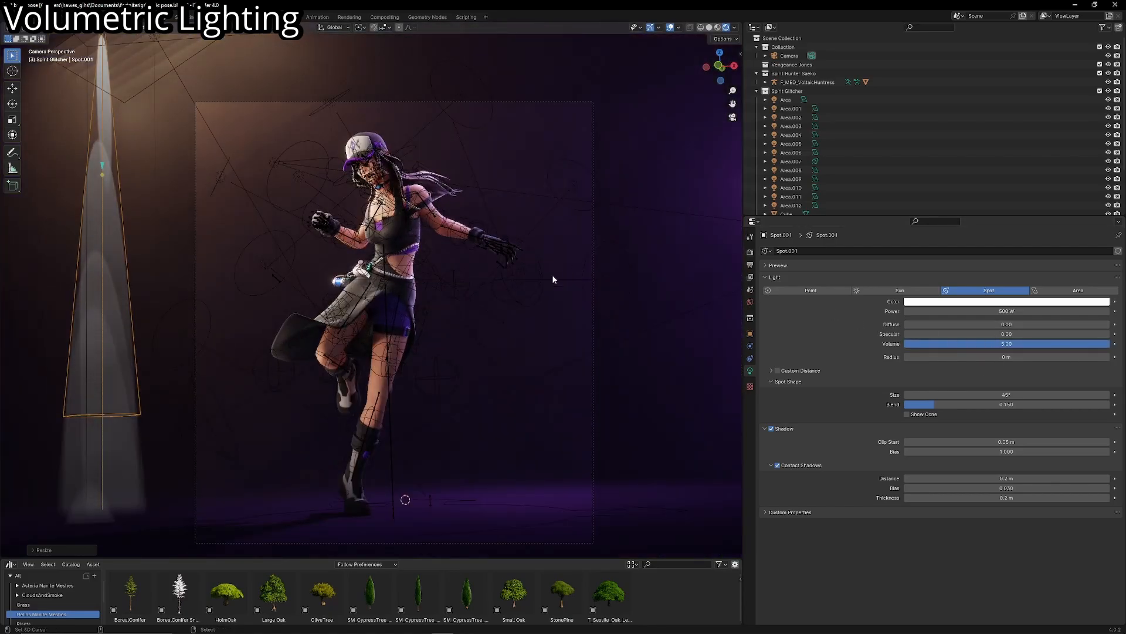
key(r)
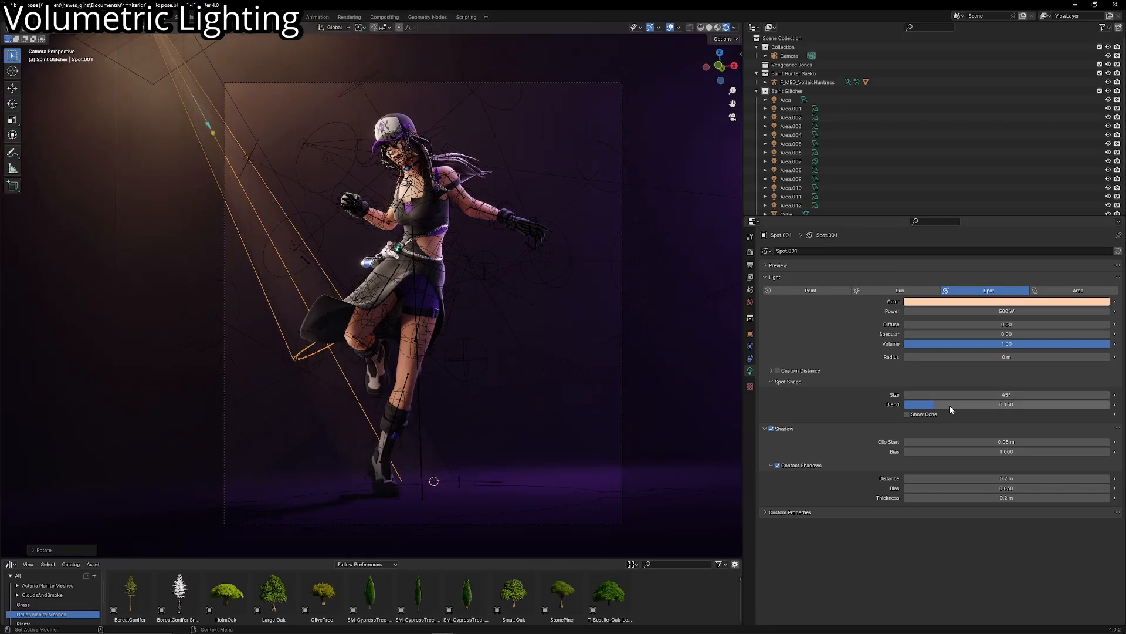
drag(951, 409, 1112, 406)
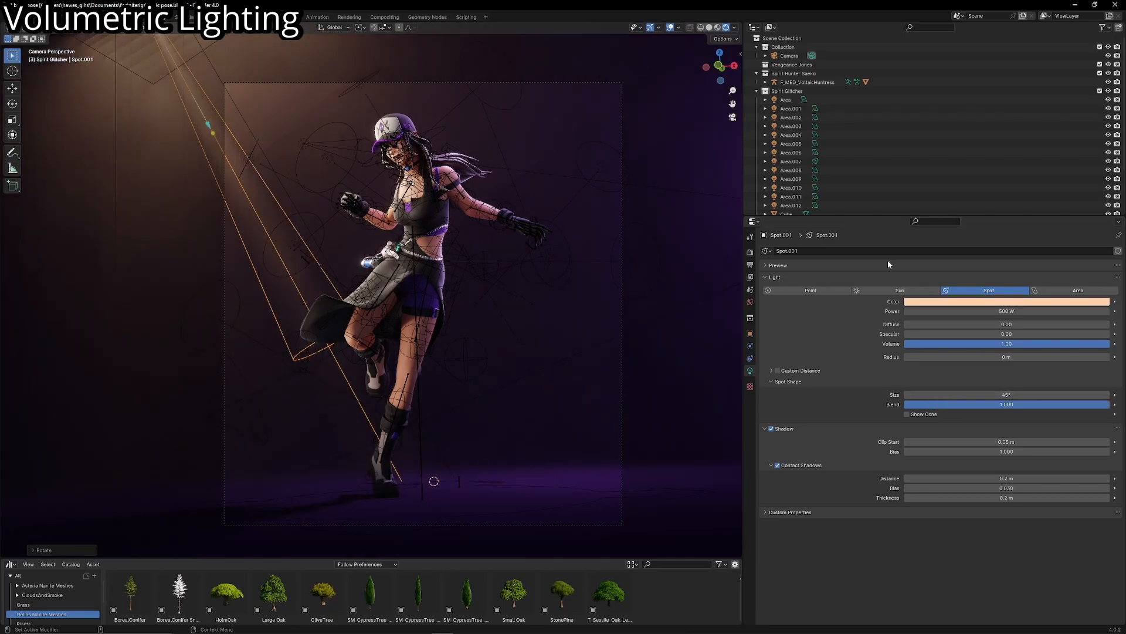
click(670, 28)
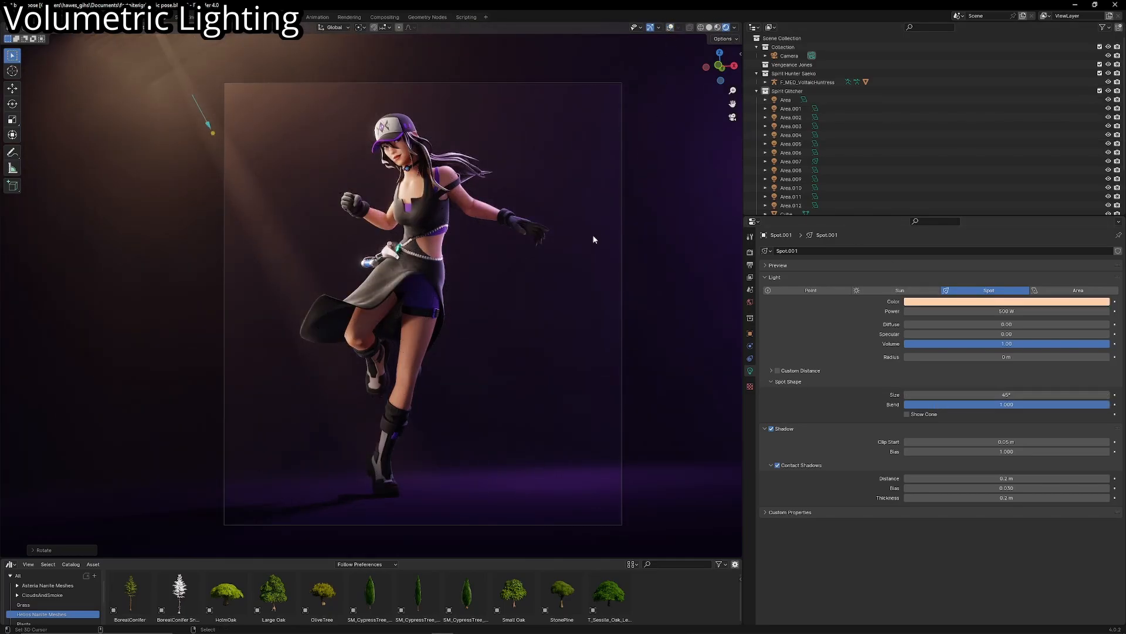
scroll(544, 264, down, 2)
click(670, 28)
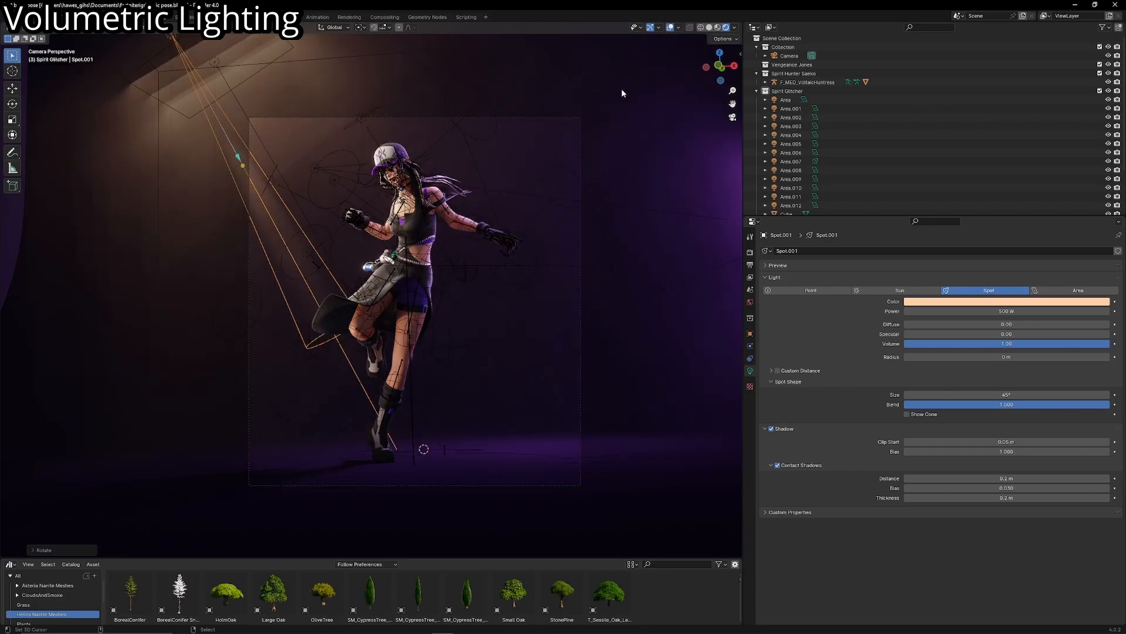
- Reposition the spot light, duplicate it in place, and rotate the copy so its beam points farther across the character
shift+middle_drag(495, 199, 487, 221)
key(shift+d)
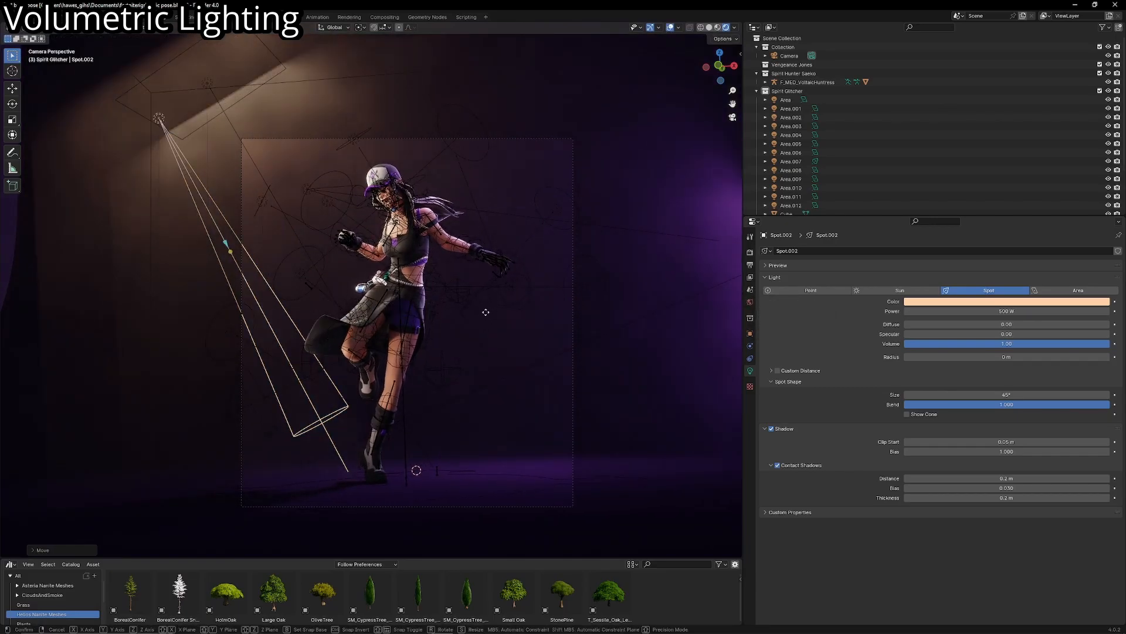
right_click(486, 313)
key(r)
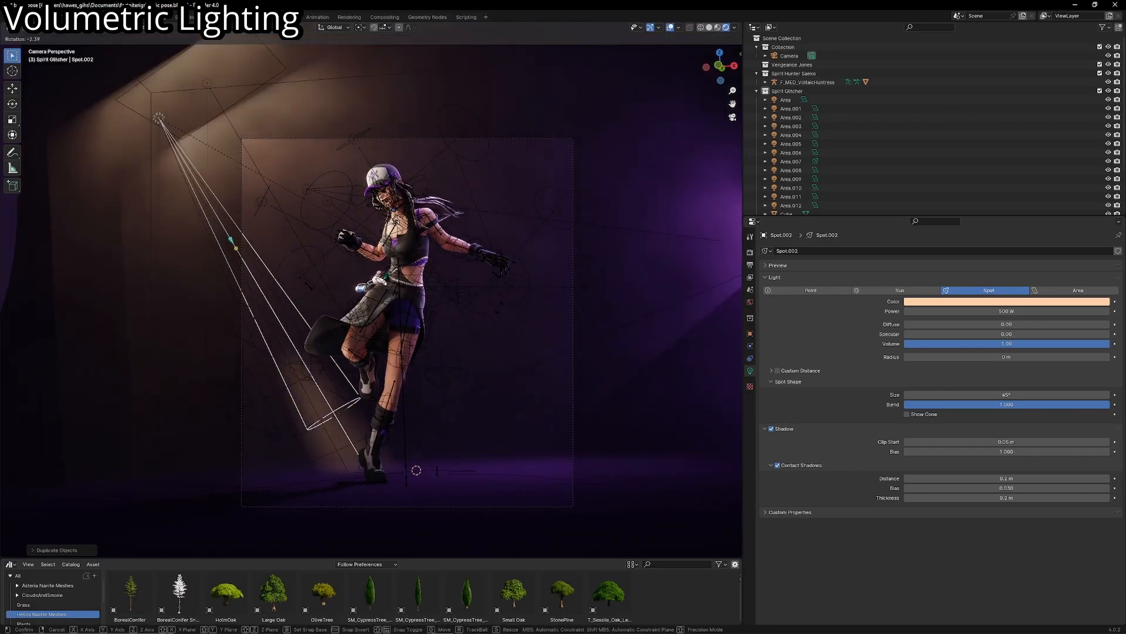
click(510, 285)
key(r)
click(508, 313)
- Keep duplicating the spot light in place, rotating each copy farther across the character to form a fan of light rays
key(shift+d)
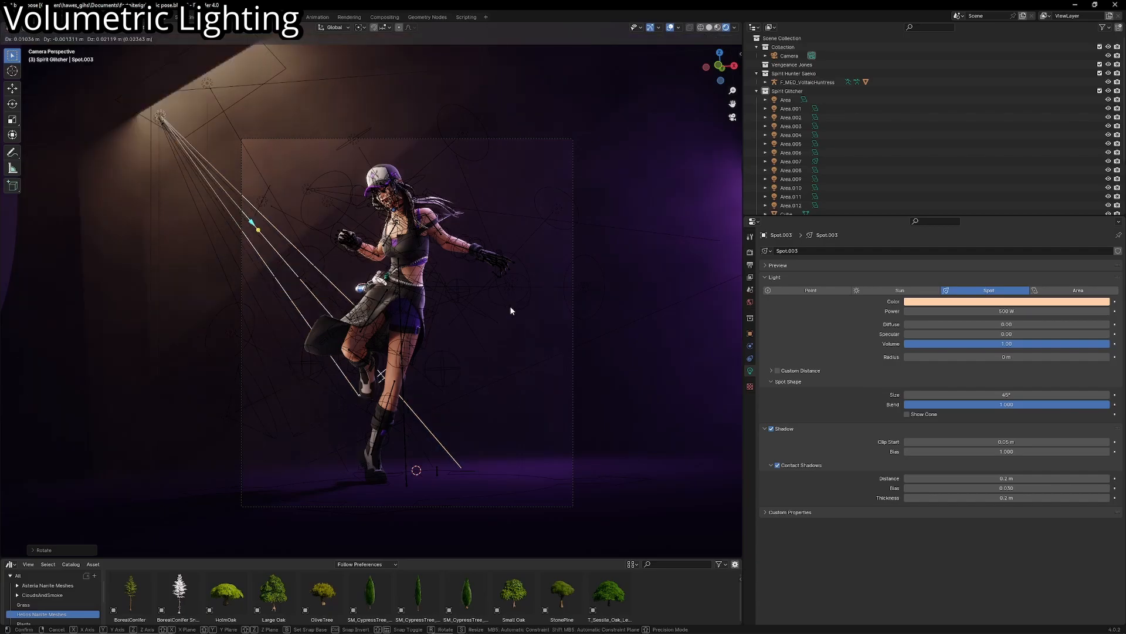
right_click(511, 307)
key(r)
click(515, 284)
key(shift+d)
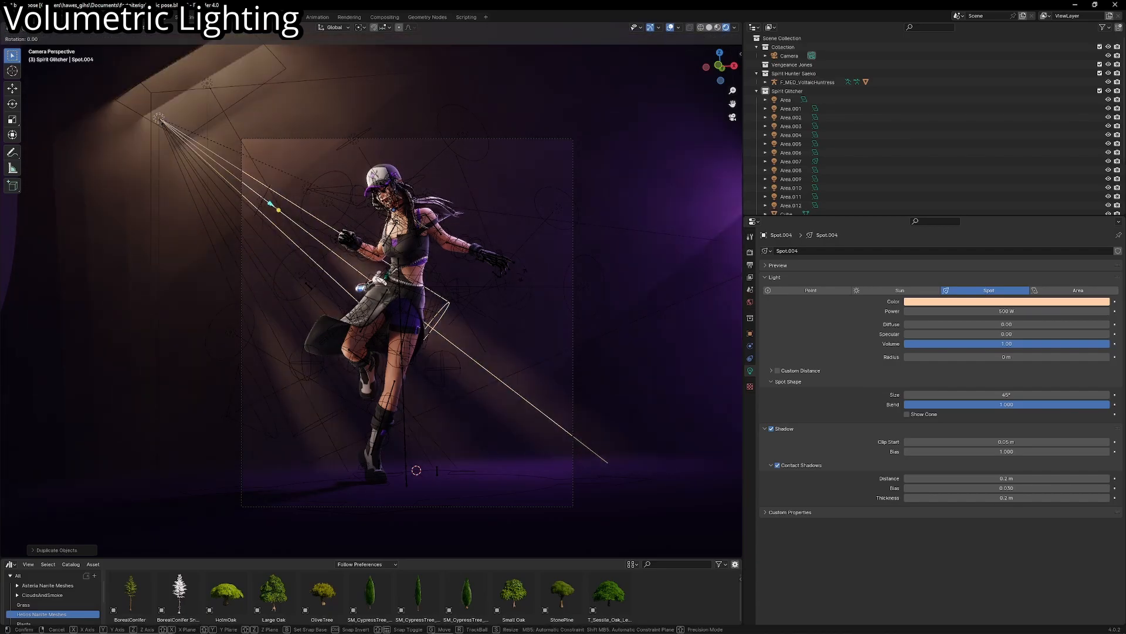
right_click(516, 284)
key(r)
click(564, 203)
key(shift+d)
right_click(565, 203)
key(r)
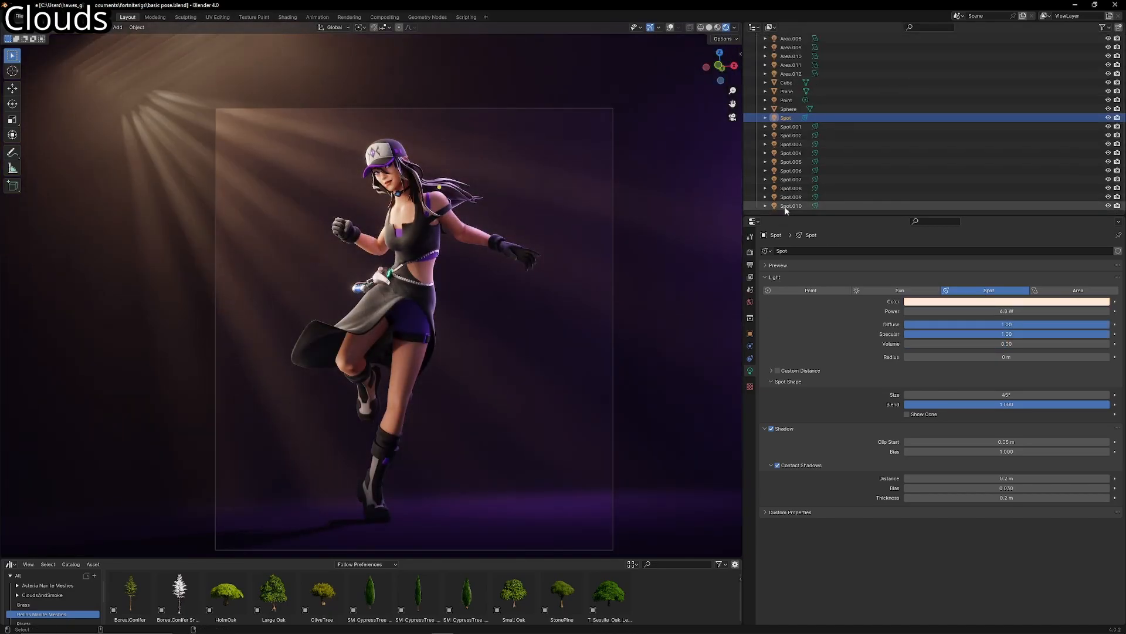
- Delete all the spot lights and check the remaining fog lighting from outside and through the camera
key(x)
click(573, 190)
middle_drag(573, 190, 571, 200)
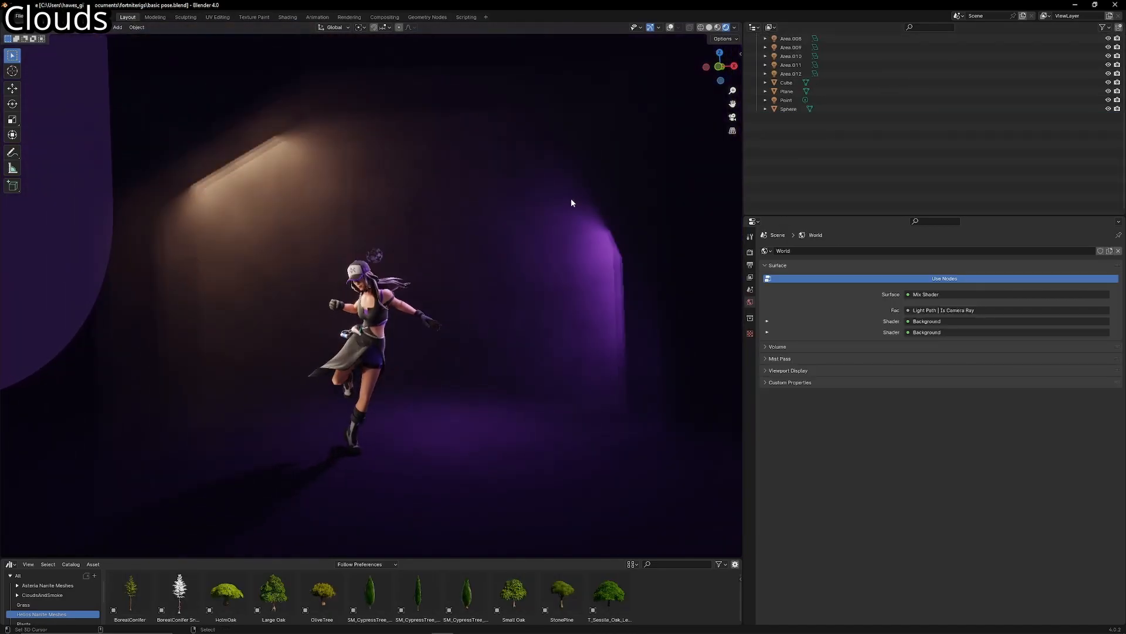
scroll(558, 223, down, 2)
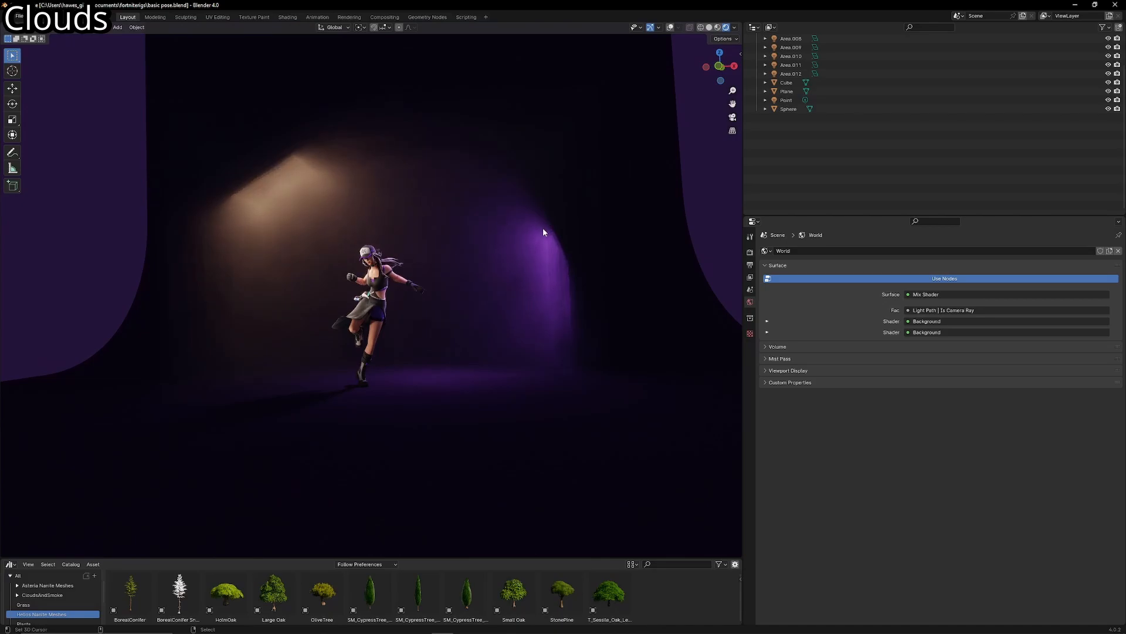
key(KP_0)
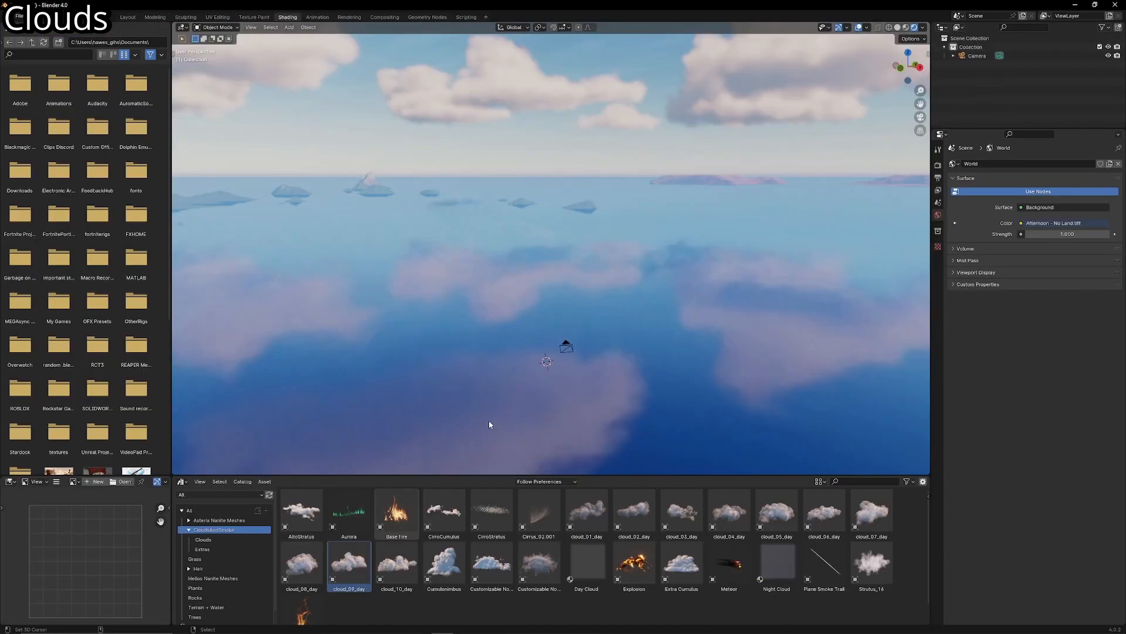
- Place the cloud_10_day asset from the clouds and smoke library into the daytime ocean sky scene
click(343, 559)
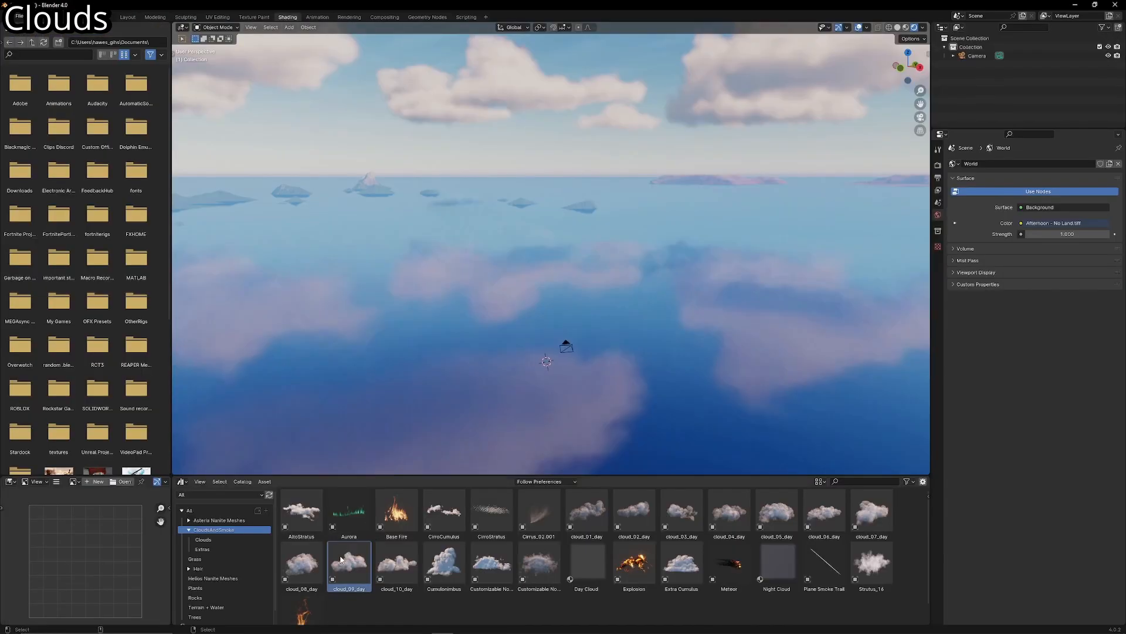
drag(397, 565, 500, 323)
middle_drag(509, 349, 591, 353)
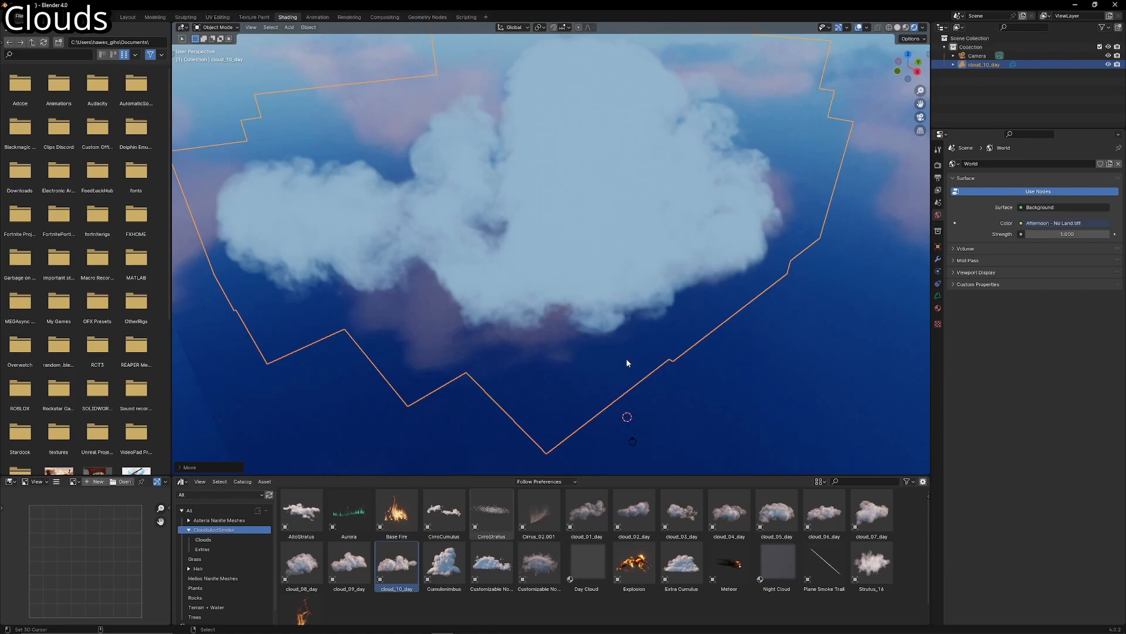
- Scale the cloud down, reposition it, and fly the view in front of it to see it against the horizon
key(s)
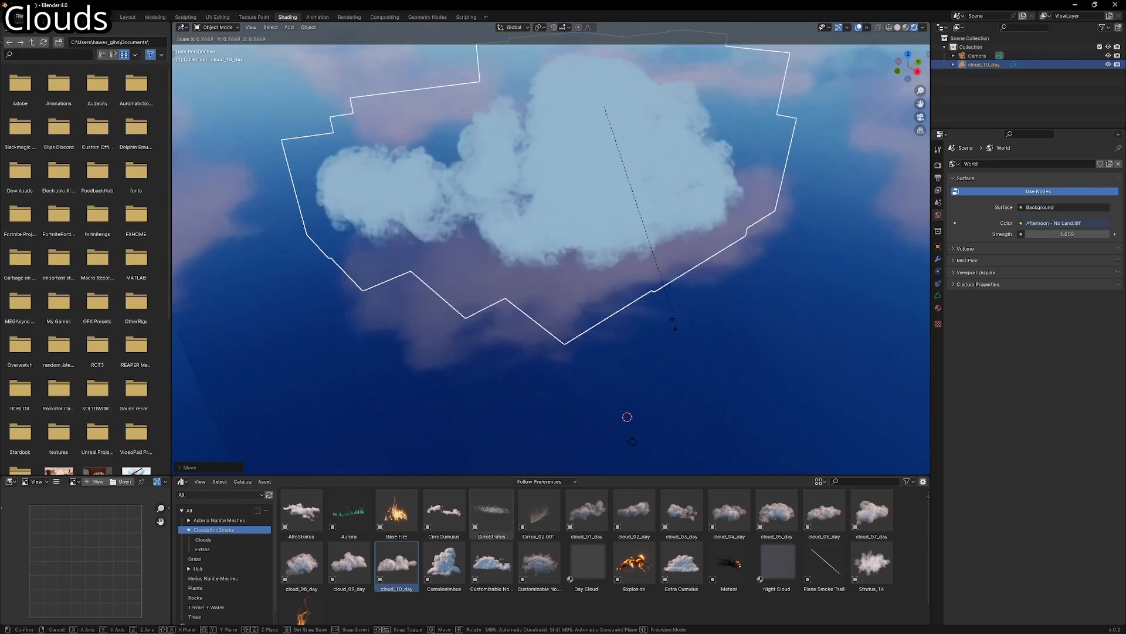
click(658, 313)
key(g)
click(674, 346)
key(shift+grave)
key(q)
key(w)
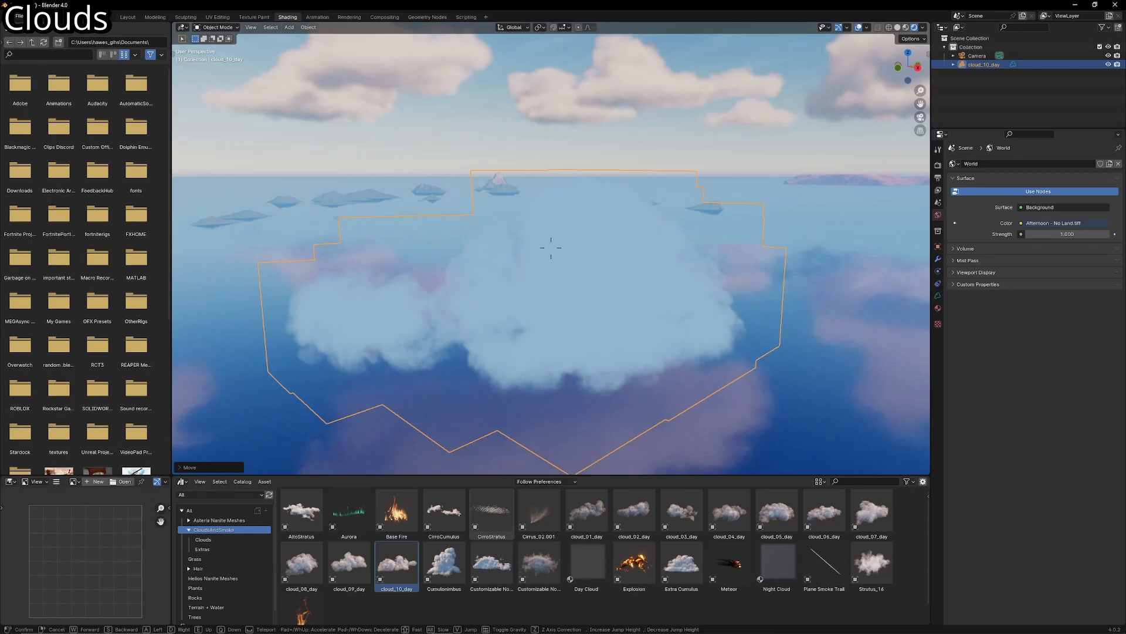
key(w)
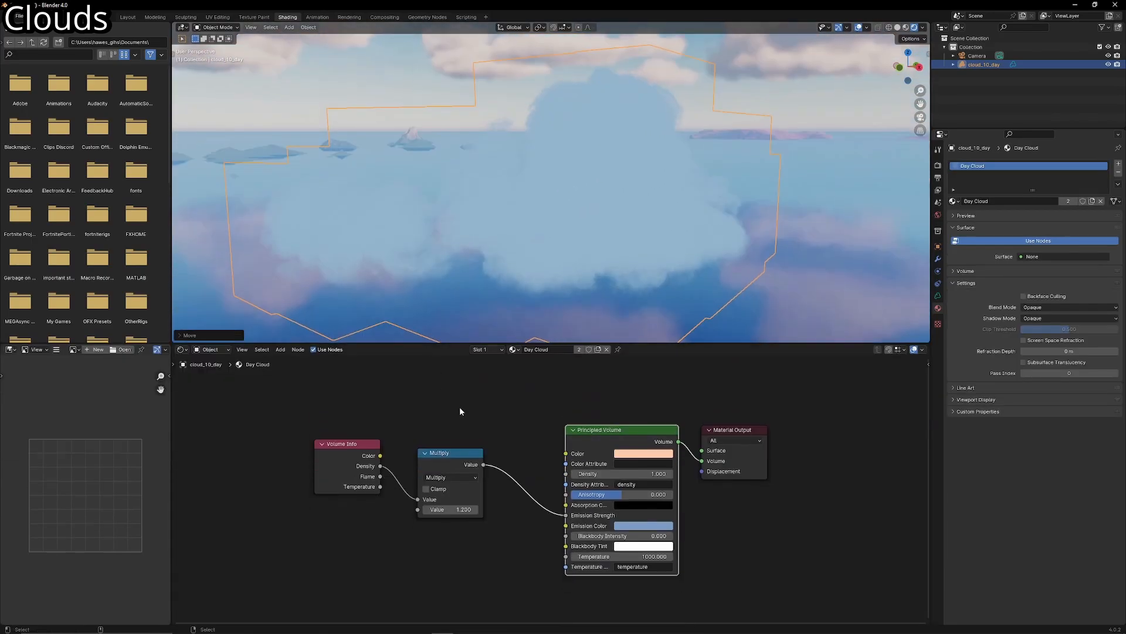
scroll(459, 411, up, 3)
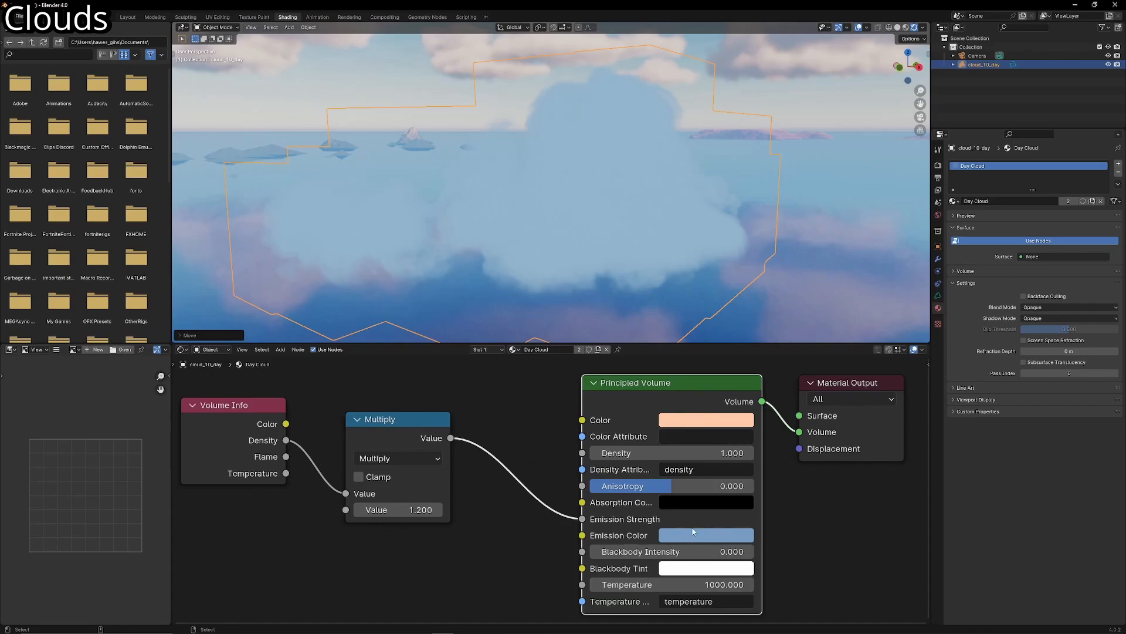
- Rearrange the Volume Info and Multiply nodes in the Day Cloud material, and set the Multiply value to -9
middle_drag(229, 430, 354, 449)
mouse_move(343, 440)
mouse_down()
mouse_move(312, 441)
mouse_move(357, 445)
mouse_up()
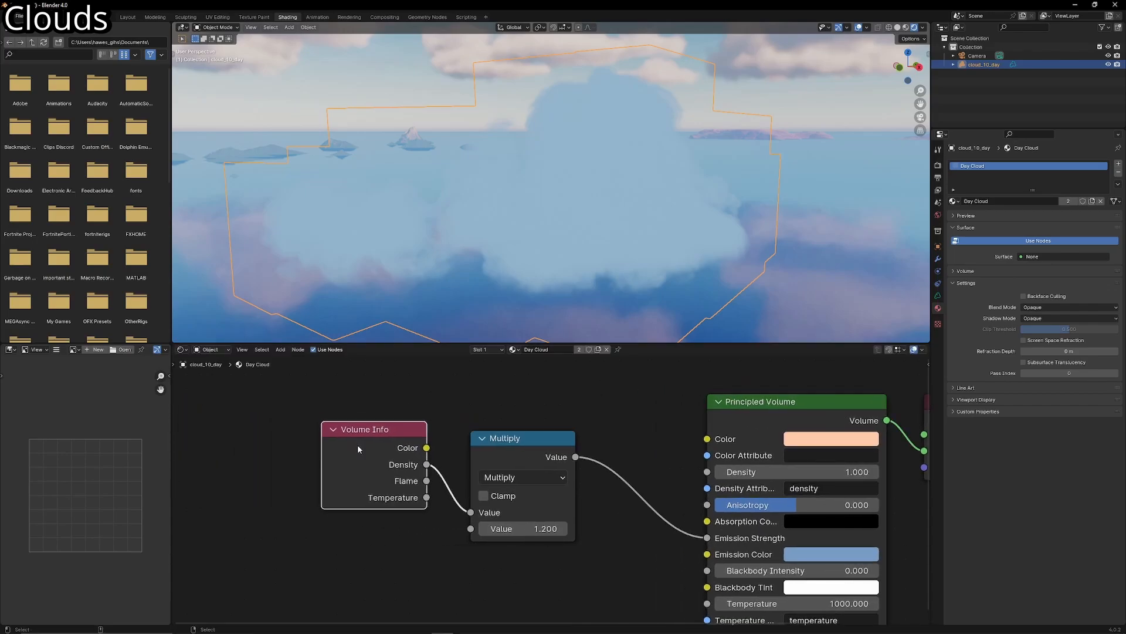
drag(507, 437, 536, 448)
drag(375, 430, 406, 436)
middle_drag(424, 454, 398, 441)
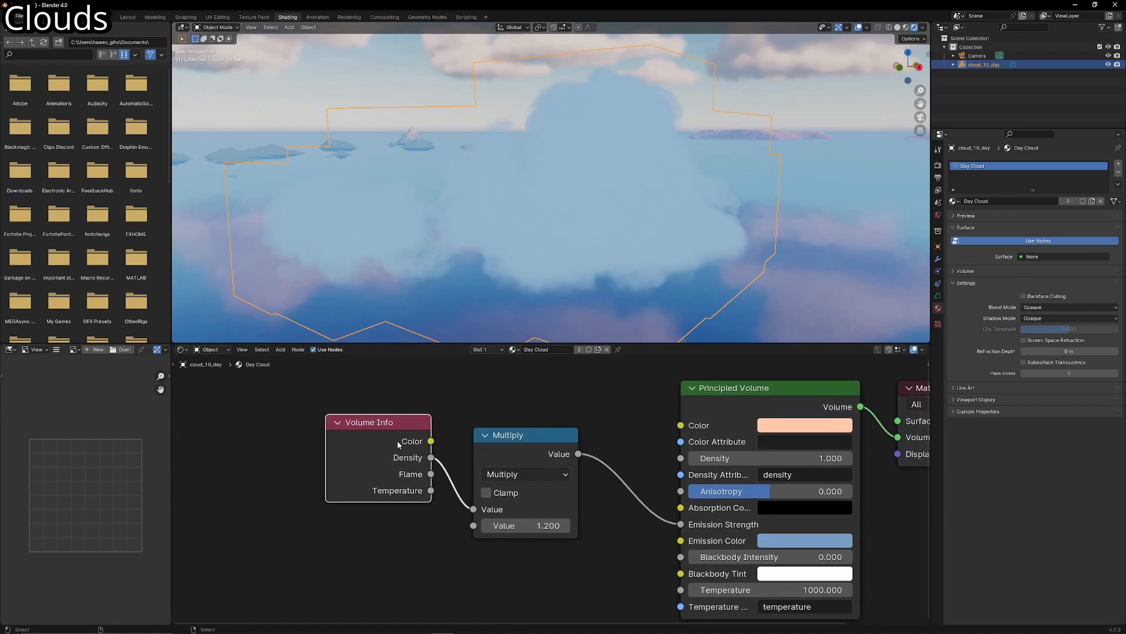
middle_drag(532, 526, 514, 519)
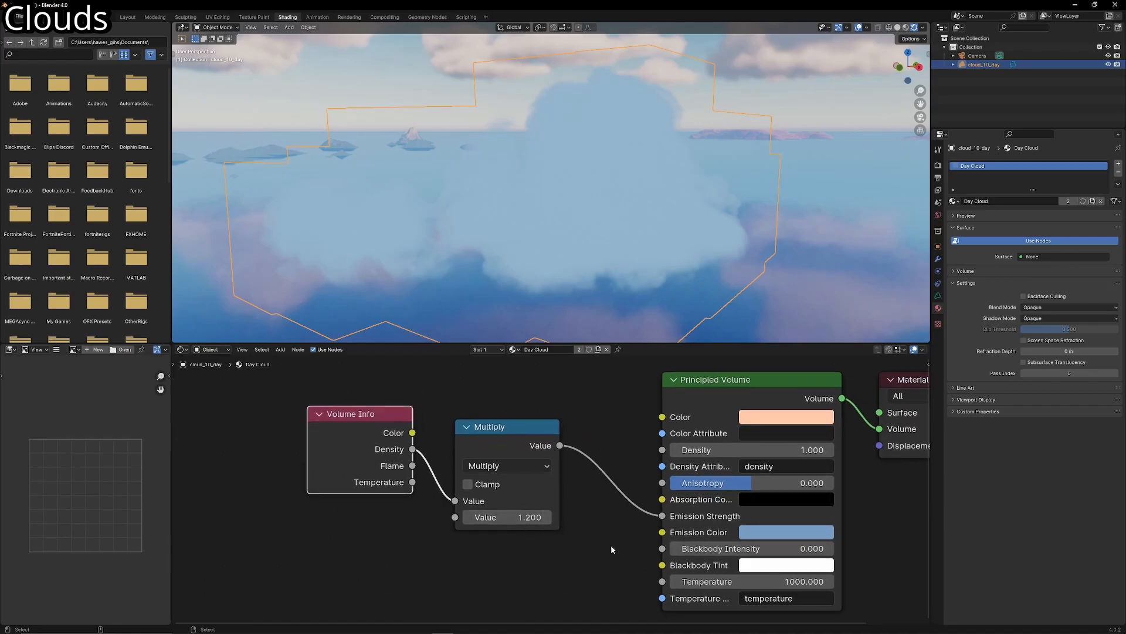
drag(533, 517, 473, 518)
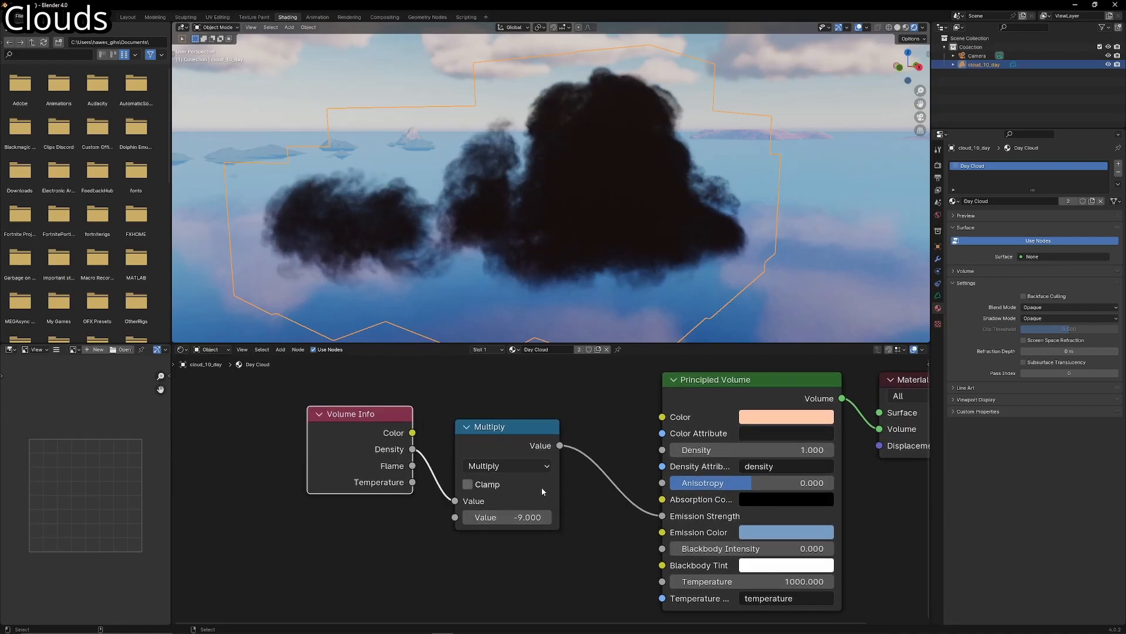
- Undo the last Multiply value change in the Day Cloud material and open the scene's volumetrics render settings
key(ctrl+z)
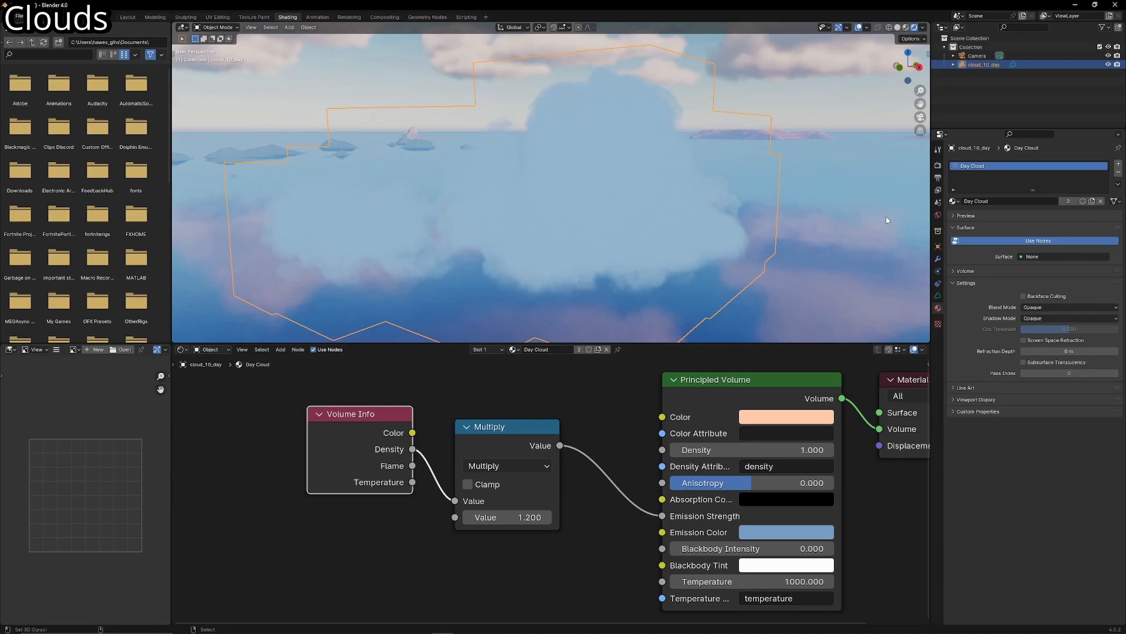
click(938, 296)
middle_drag(798, 450, 780, 448)
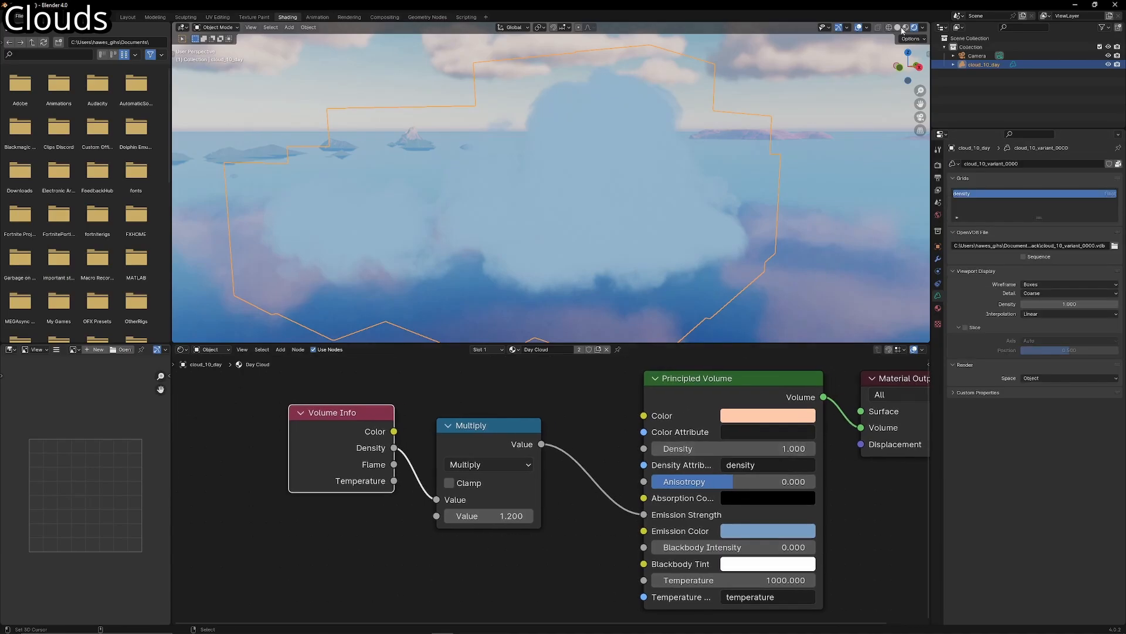
click(937, 165)
click(983, 298)
- Try the volumetrics tile size at 2 px and at 4 px on the cloud, ending on 4 px
click(1029, 330)
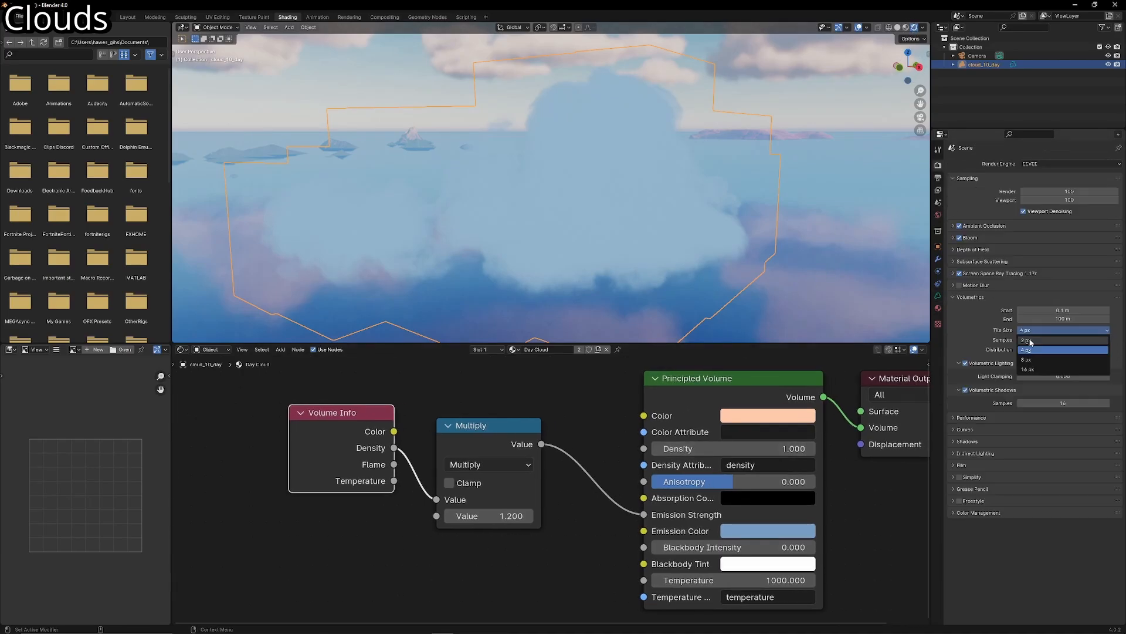
click(1031, 341)
click(1049, 331)
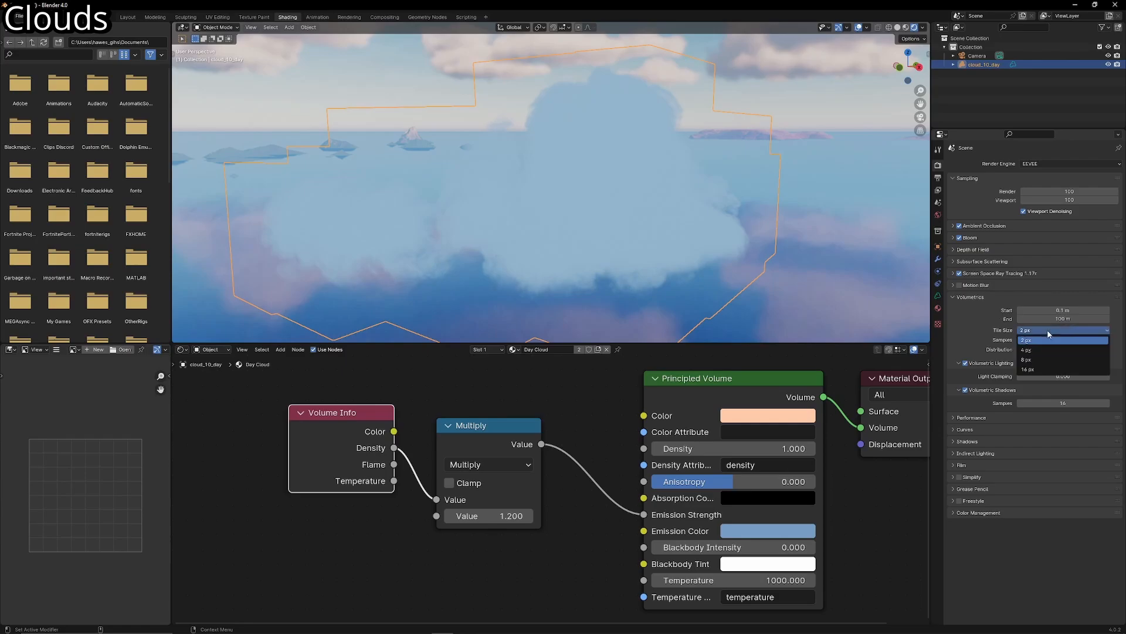
click(1036, 350)
click(1041, 331)
click(1040, 340)
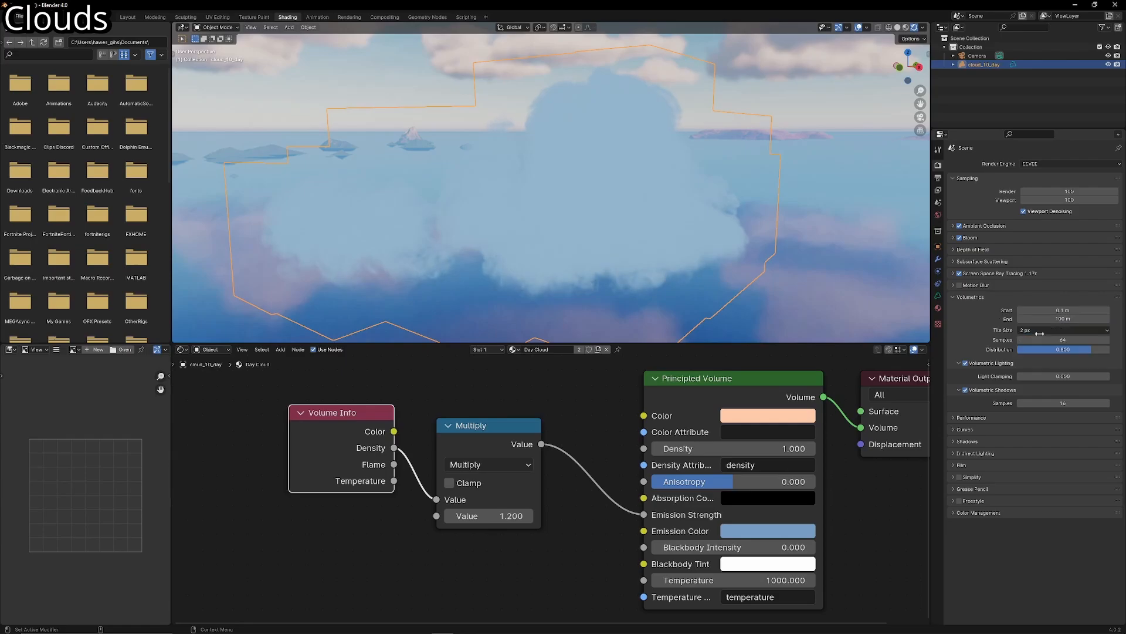
click(1035, 333)
click(1028, 349)
click(967, 390)
- Fly repeatedly away from and towards the cloud to examine how viewing distance affects its rendered visibility
key(shift+grave)
key(s)
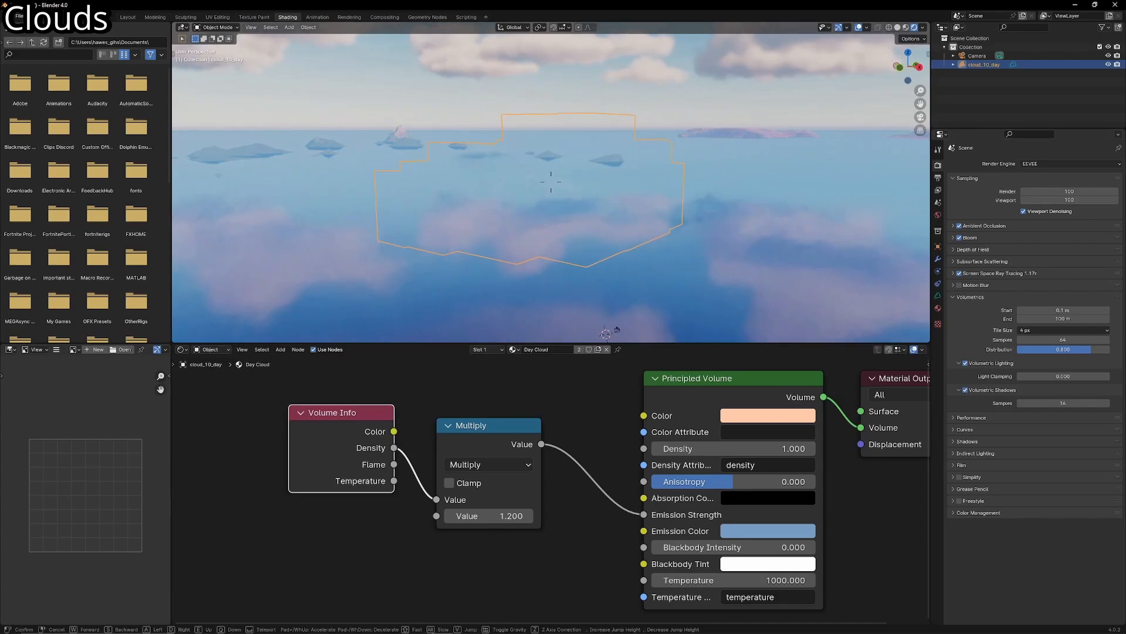
key(w)
key(s)
key(w)
key(s)
key(w)
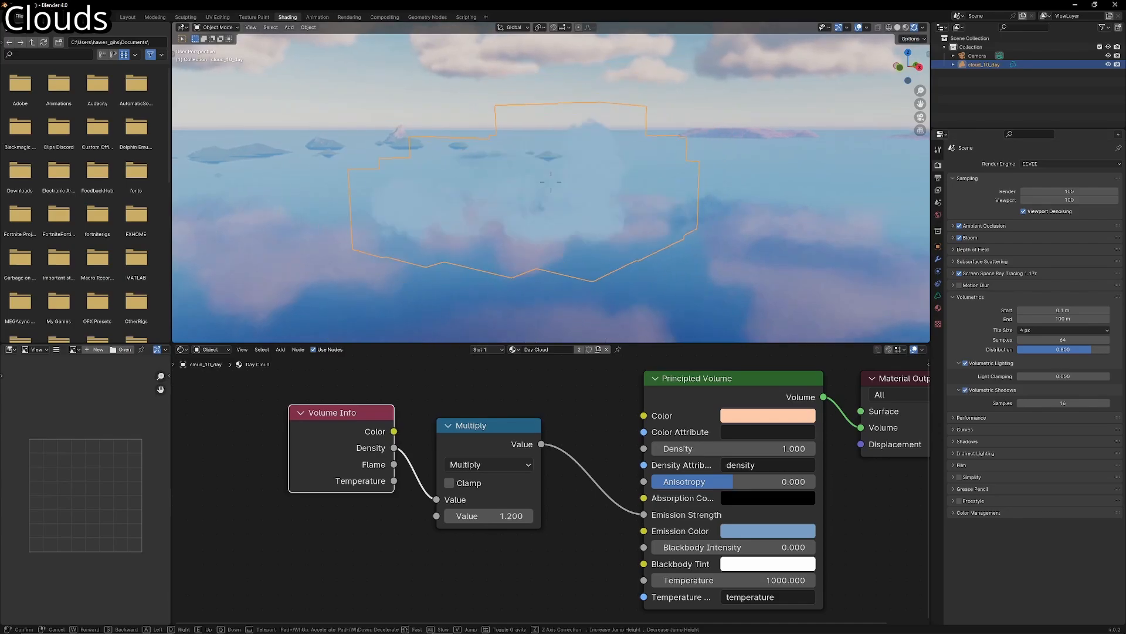
key(s)
click(551, 182)
- Compare the distant cloud in solid and material preview shading, and set the volumetrics End distance to 500 m
click(898, 28)
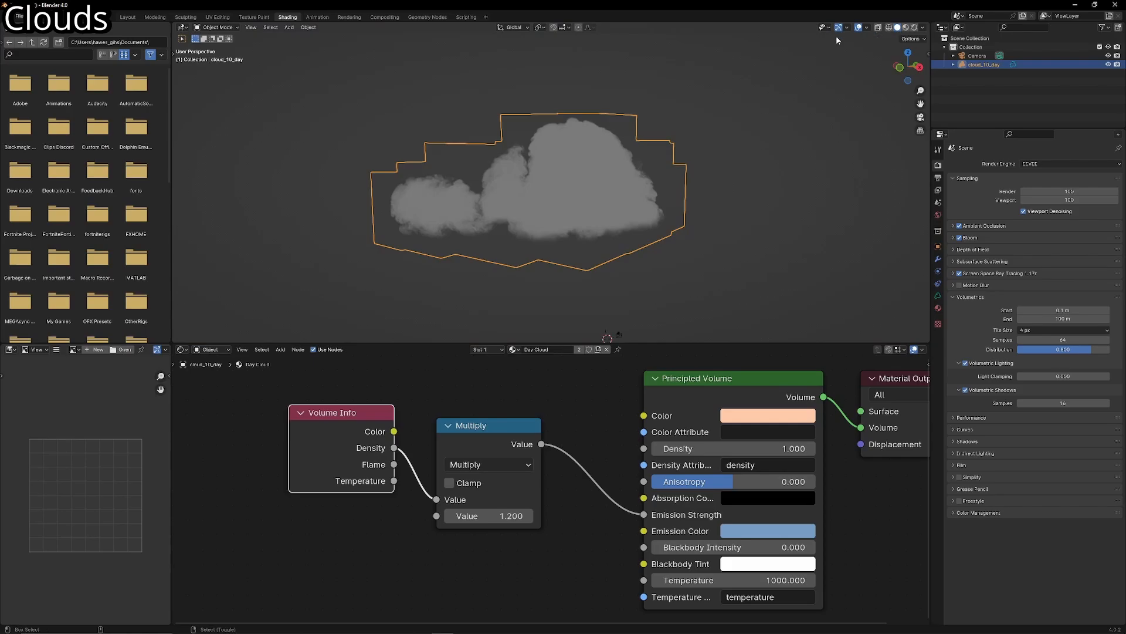
key(shift+grave)
key(s)
key(w)
key(Escape)
click(906, 28)
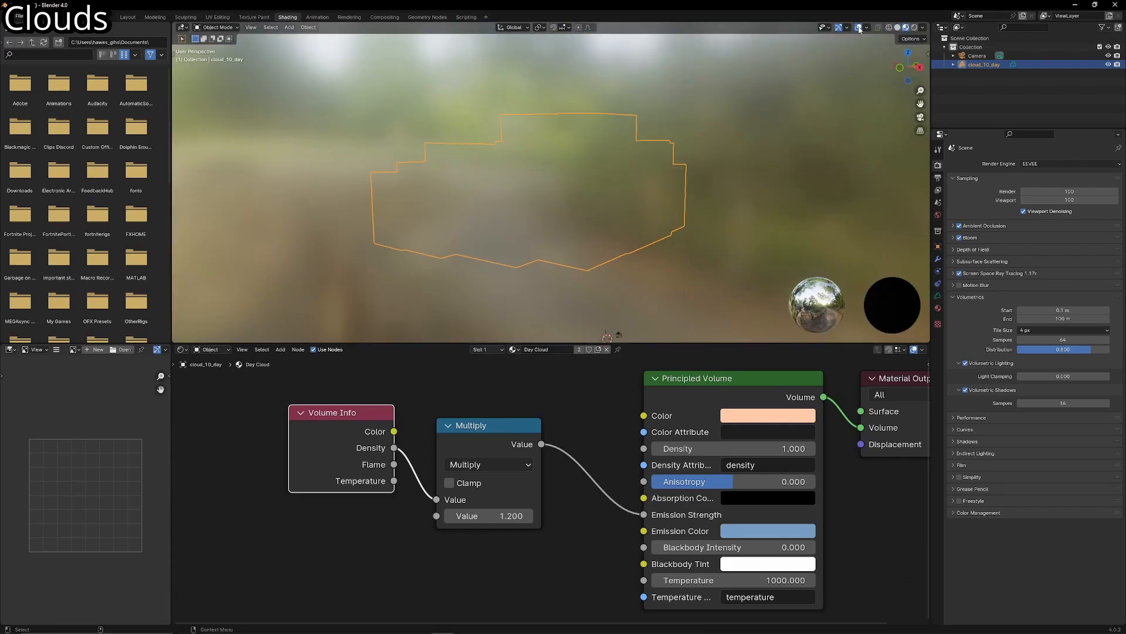
click(1056, 318)
text(500)
key(Return)
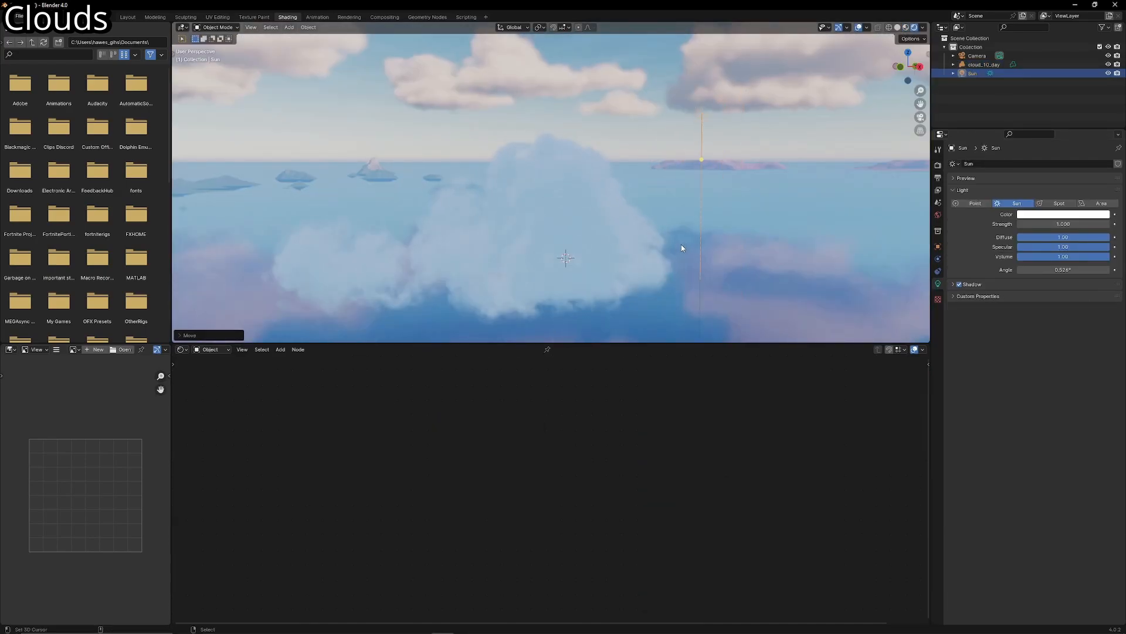
- Enable contact shadows on the sun light and set its strength to 25
click(982, 284)
click(965, 323)
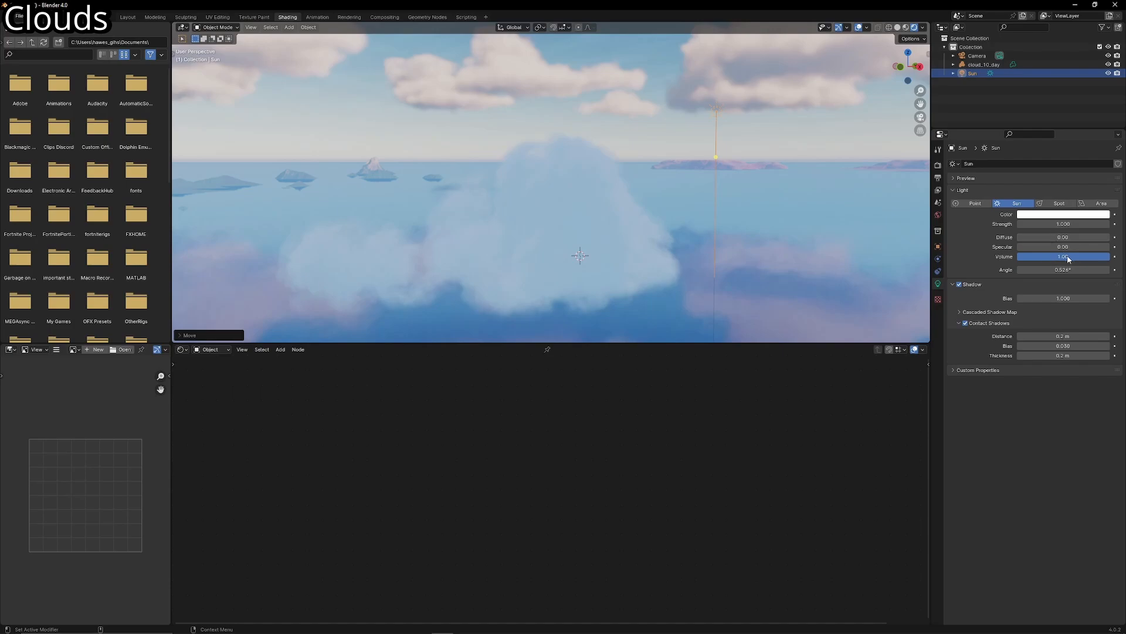
click(1061, 223)
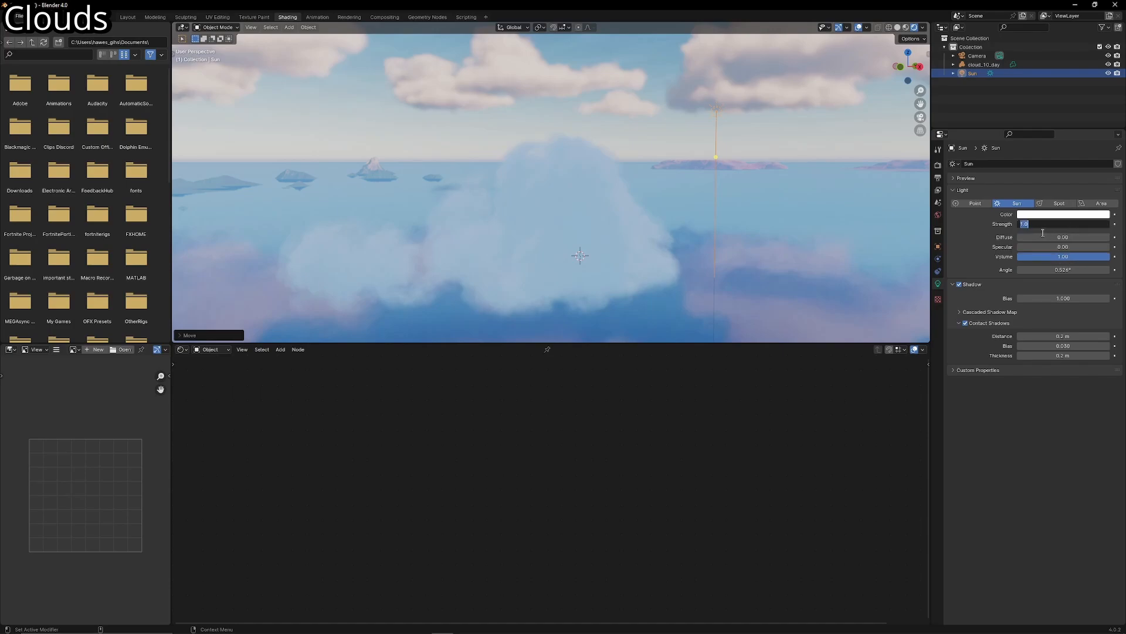
text(25)
key(Return)
- Rotate the sun light freely on all axes until it brightly lights the whole cloud
key(r)
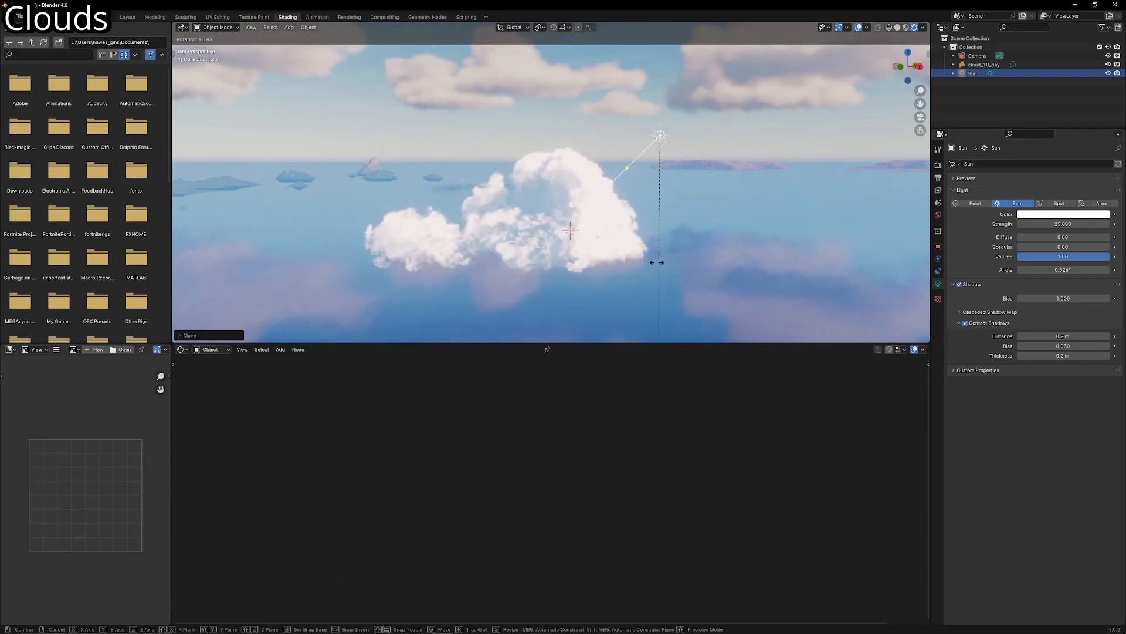
key(r)
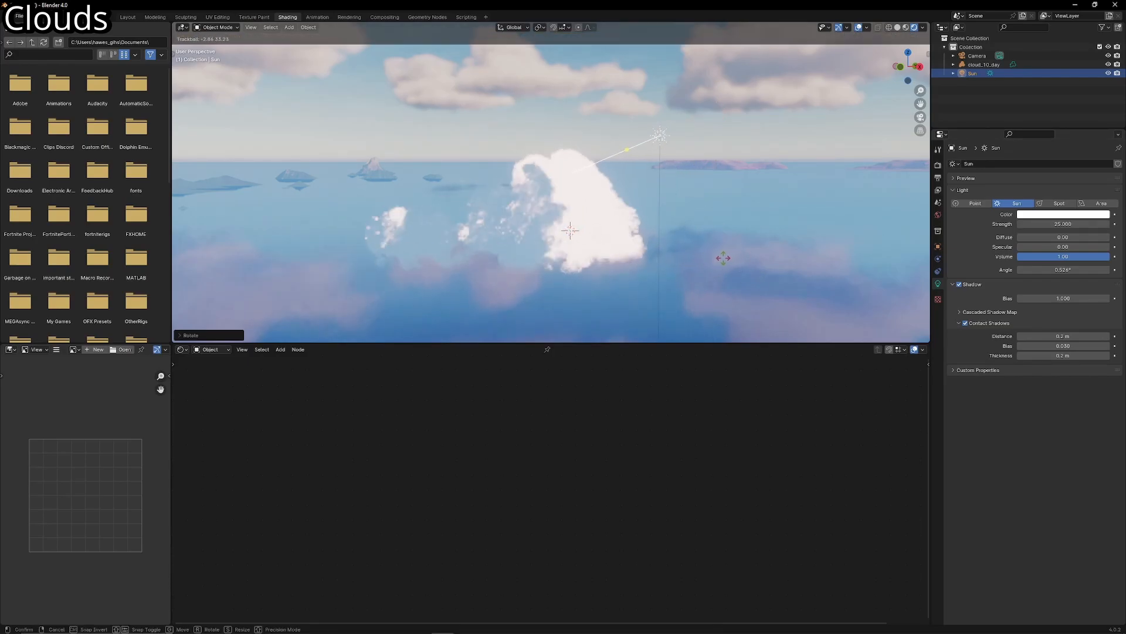
click(723, 259)
key(r)
key(r)
click(746, 263)
- Re-aim the sun light from a closer view so that it mainly lights one side of the cloud
middle_drag(738, 265, 755, 260)
scroll(753, 261, down, 4)
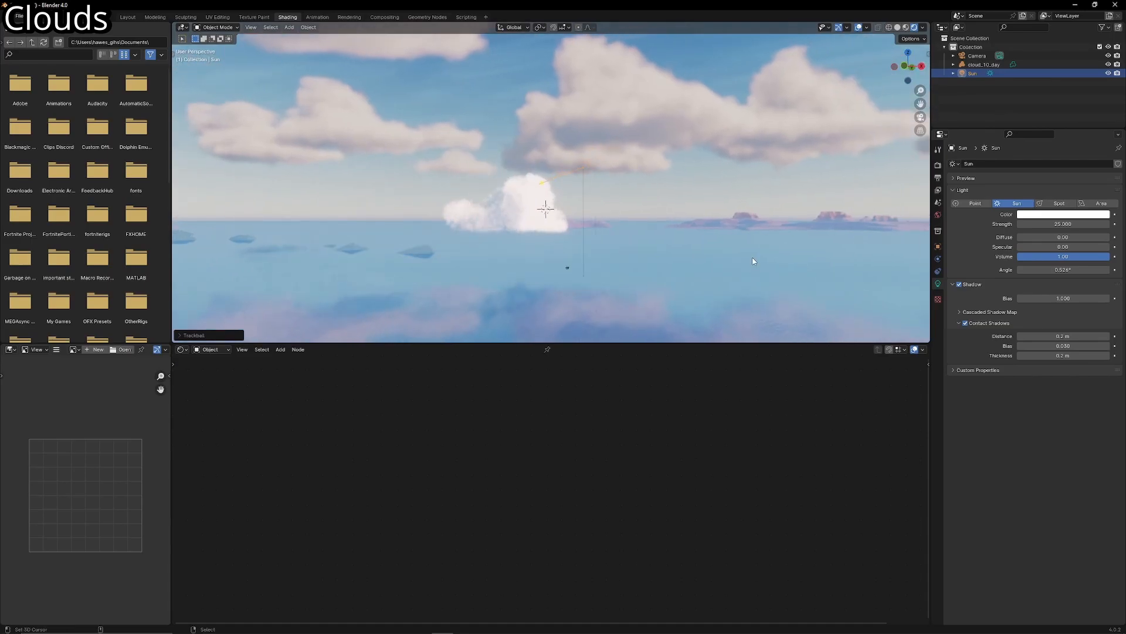
scroll(750, 258, up, 5)
key(r)
key(r)
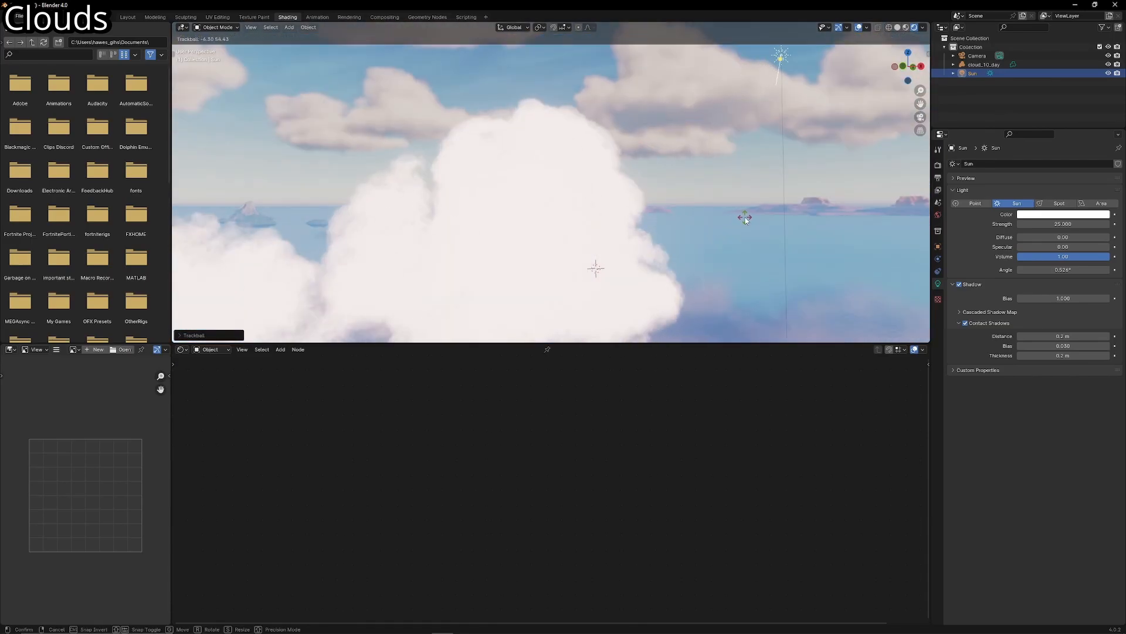
click(740, 221)
scroll(731, 227, down, 4)
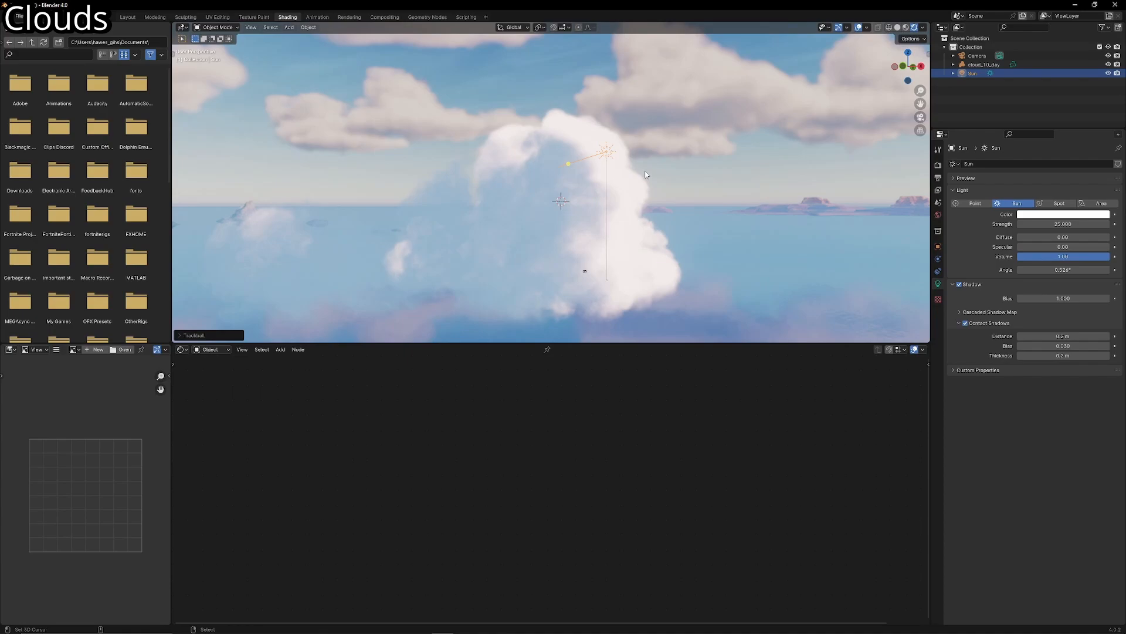
key(r)
click(655, 228)
shift+middle_drag(656, 227, 674, 209)
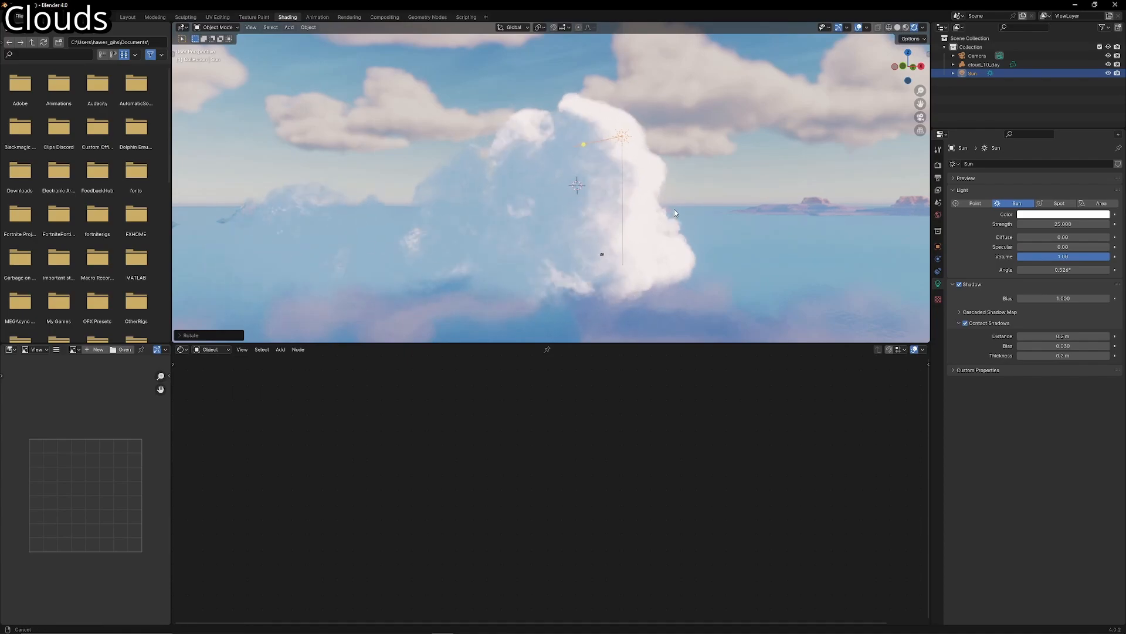
- Set the sun light's angle to 65° and rotate the light freely to a new direction over the cloud
click(989, 284)
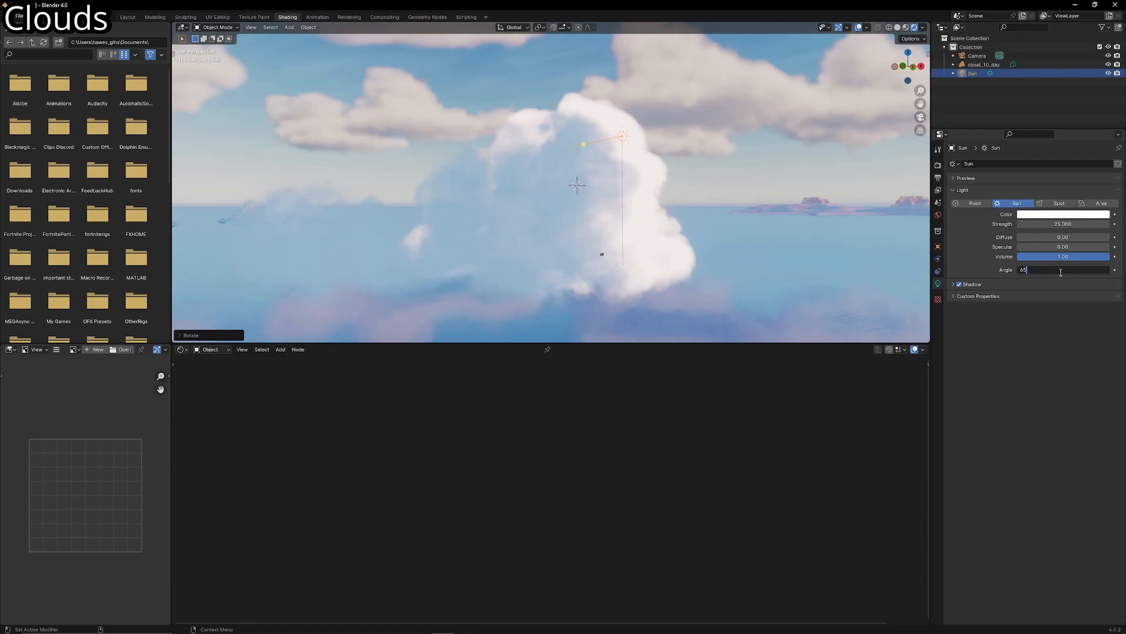
key(Return)
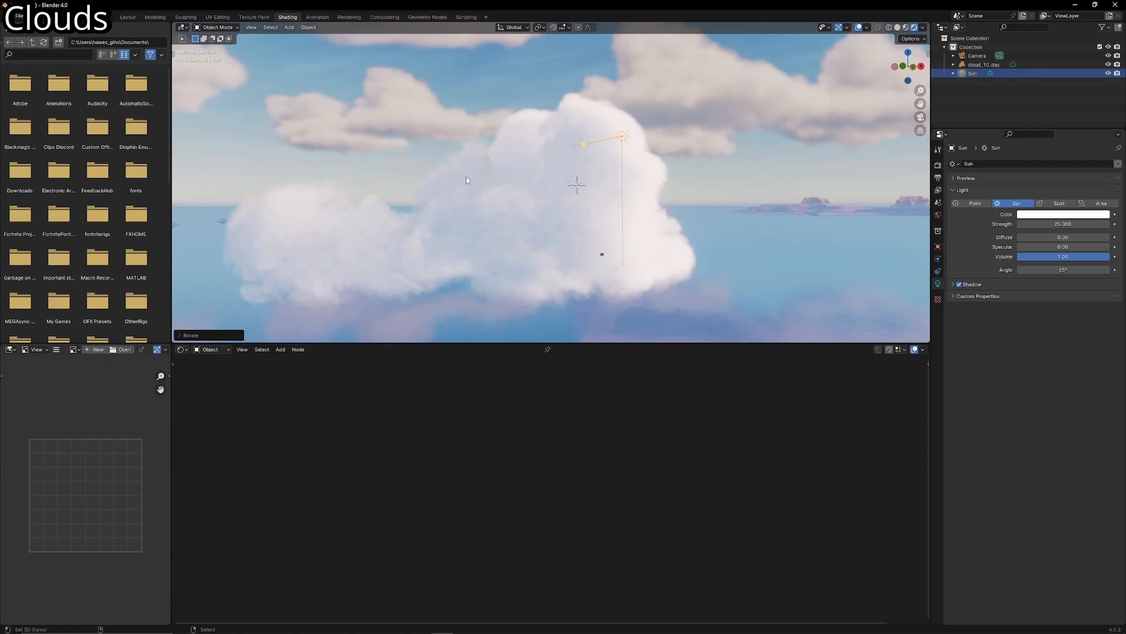
scroll(586, 248, down, 1)
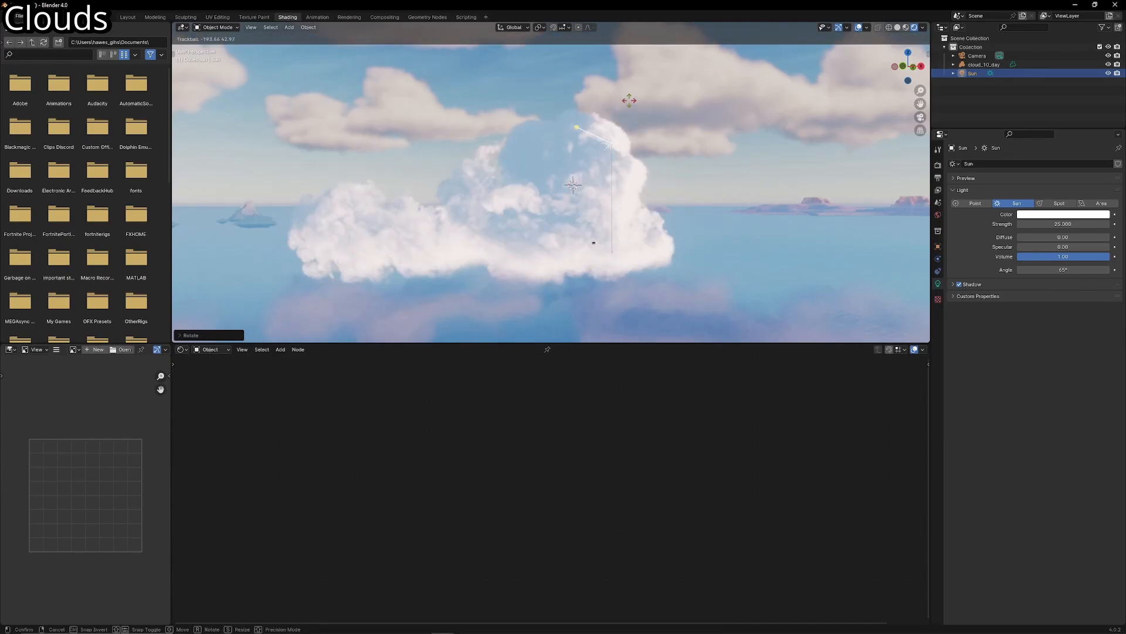
click(508, 287)
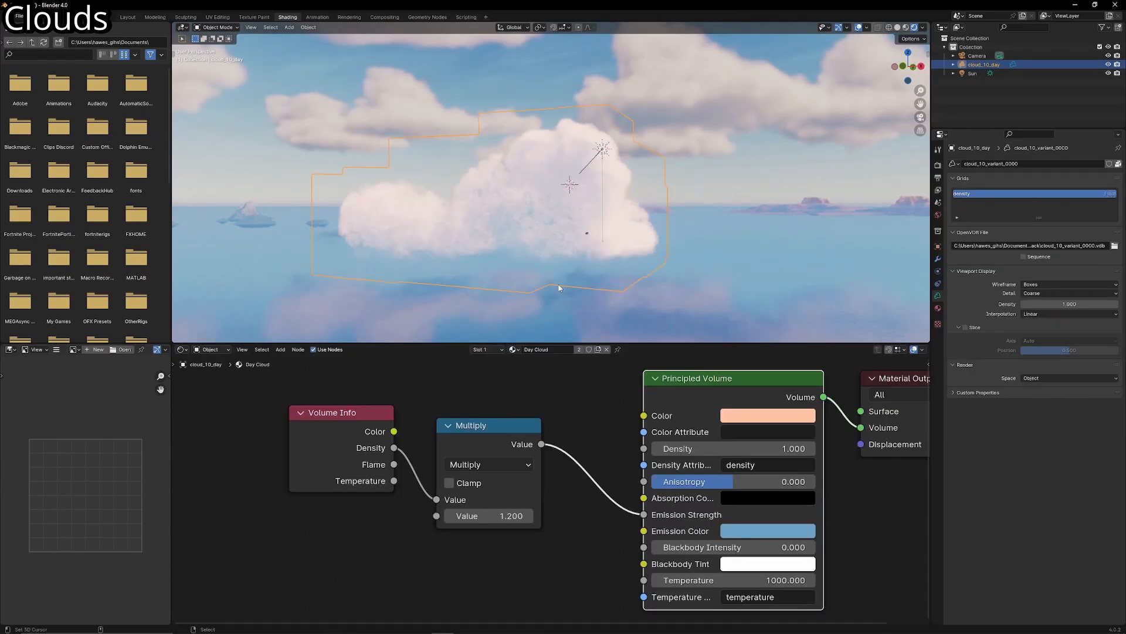
- Try rotating the cloud freely on all axes under the sun light
key(r)
key(r)
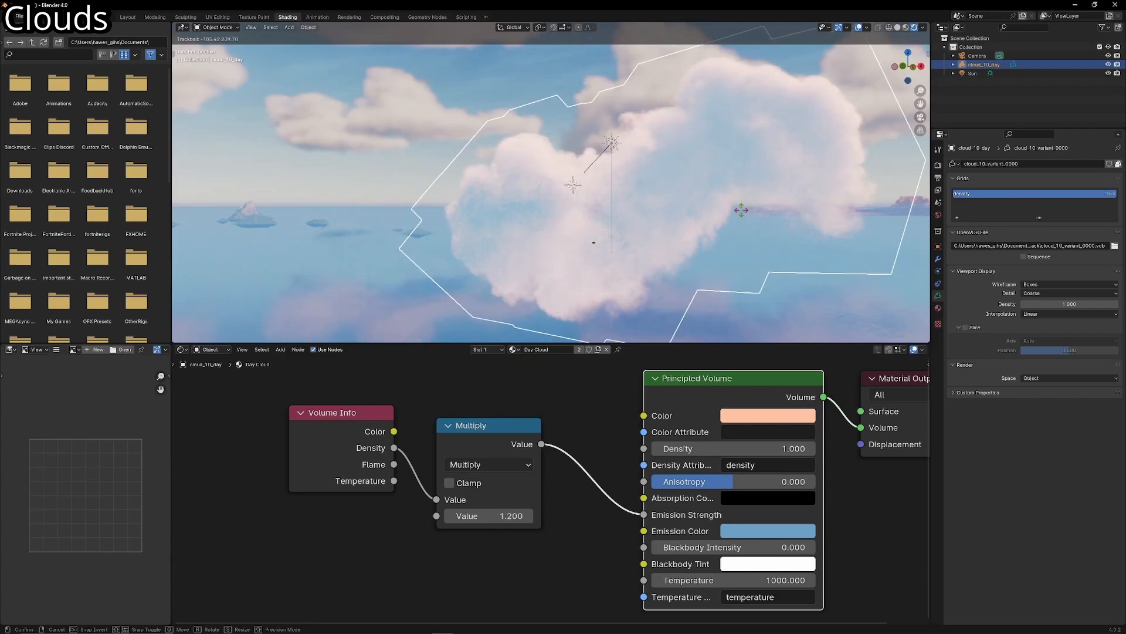
key(Escape)
- Change the emission color of the cloud's Principled Volume to a dark teal blue
click(768, 530)
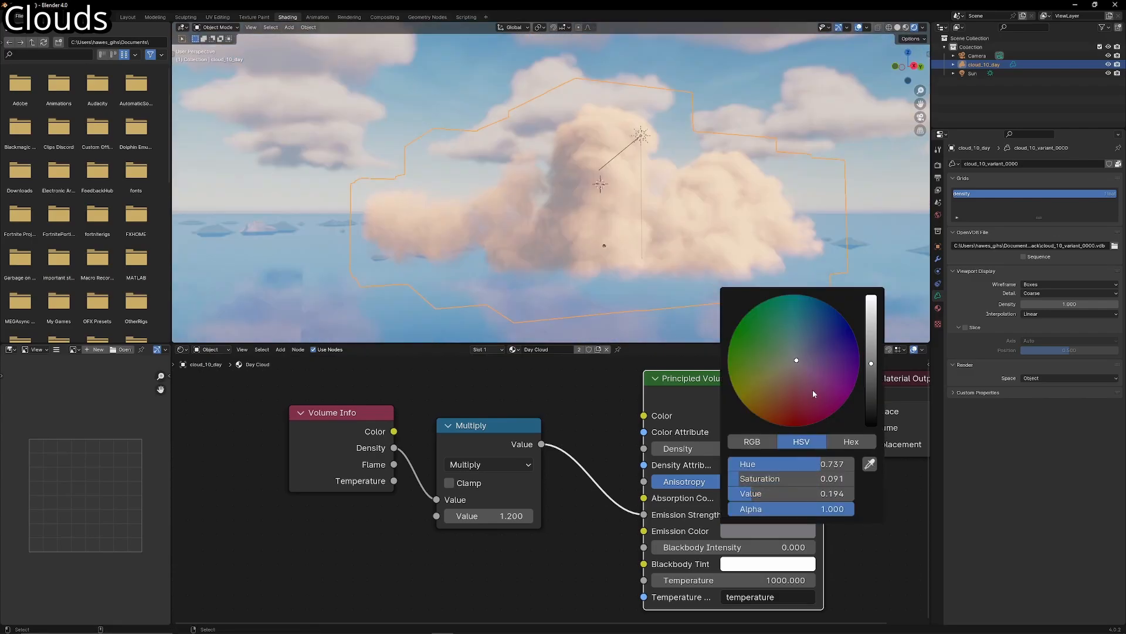
drag(813, 393, 806, 325)
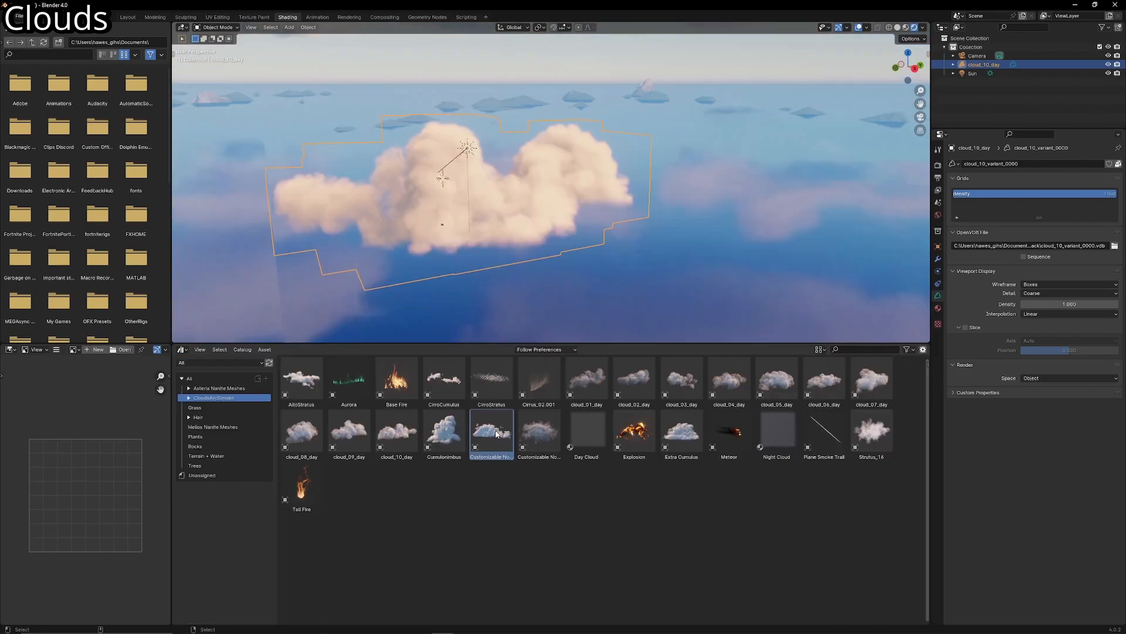
- Try the Customizable Node Cloud asset in the scene beside the existing cloud, and delete it
drag(491, 434, 714, 286)
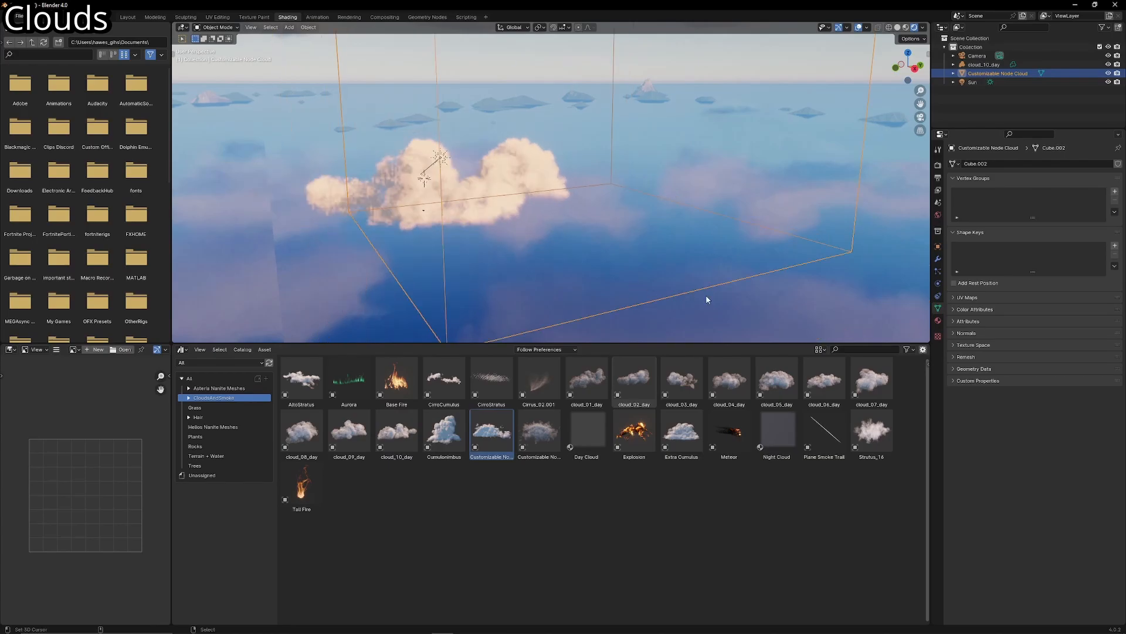
middle_drag(705, 292, 606, 287)
key(shift+grave)
key(w)
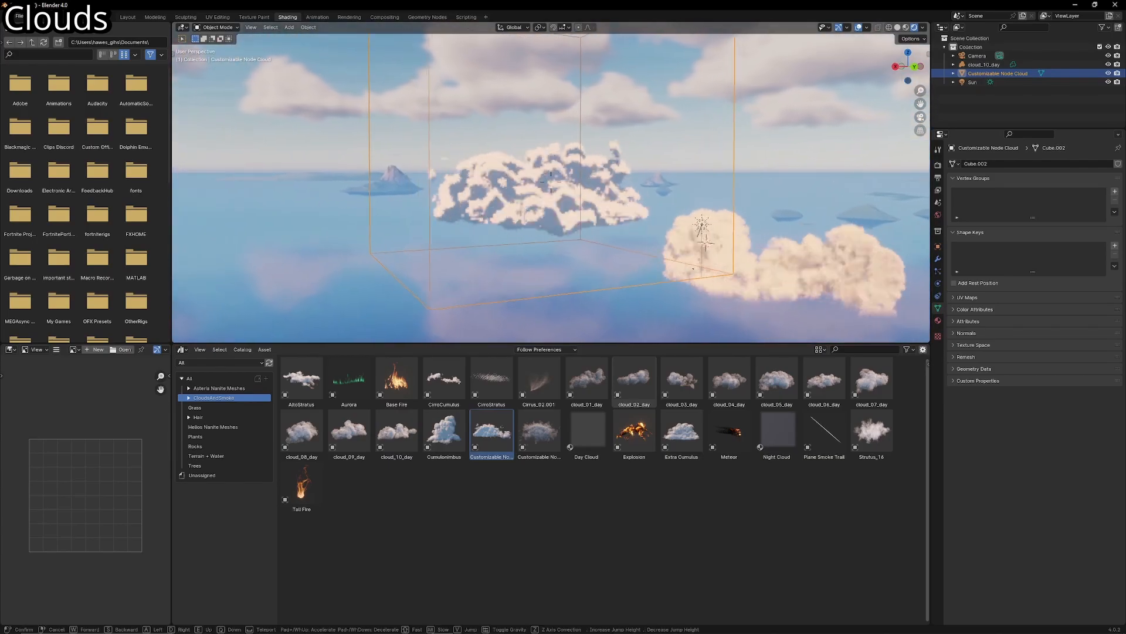
click(635, 301)
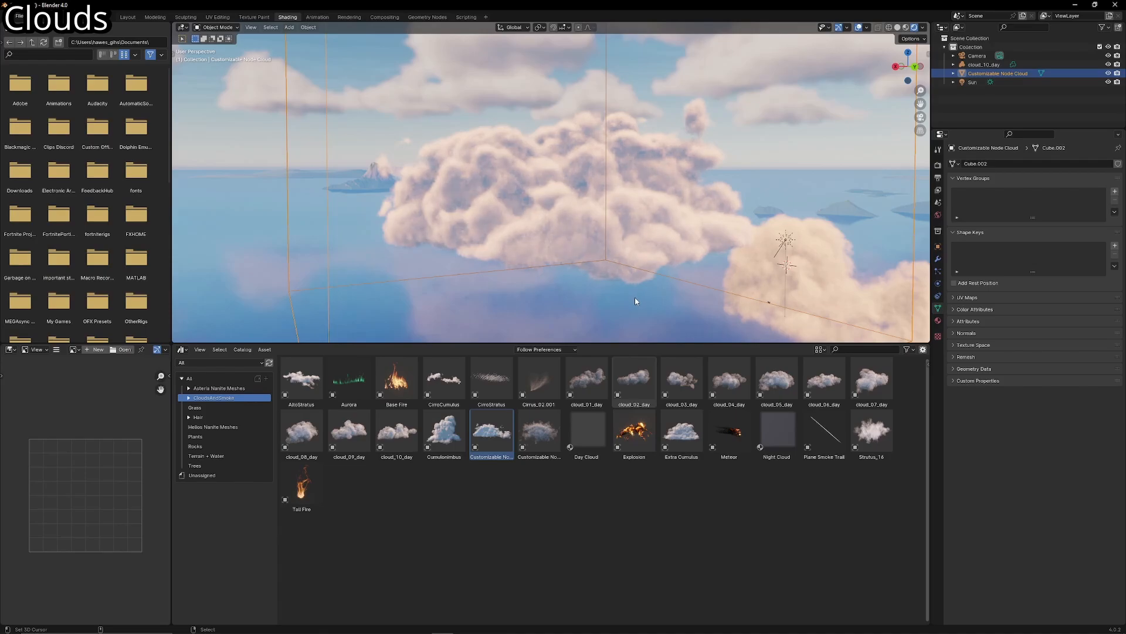
key(Delete)
- Place the Customizable Node Smoke asset from the clouds and smoke library near the existing cloud
drag(535, 437, 597, 254)
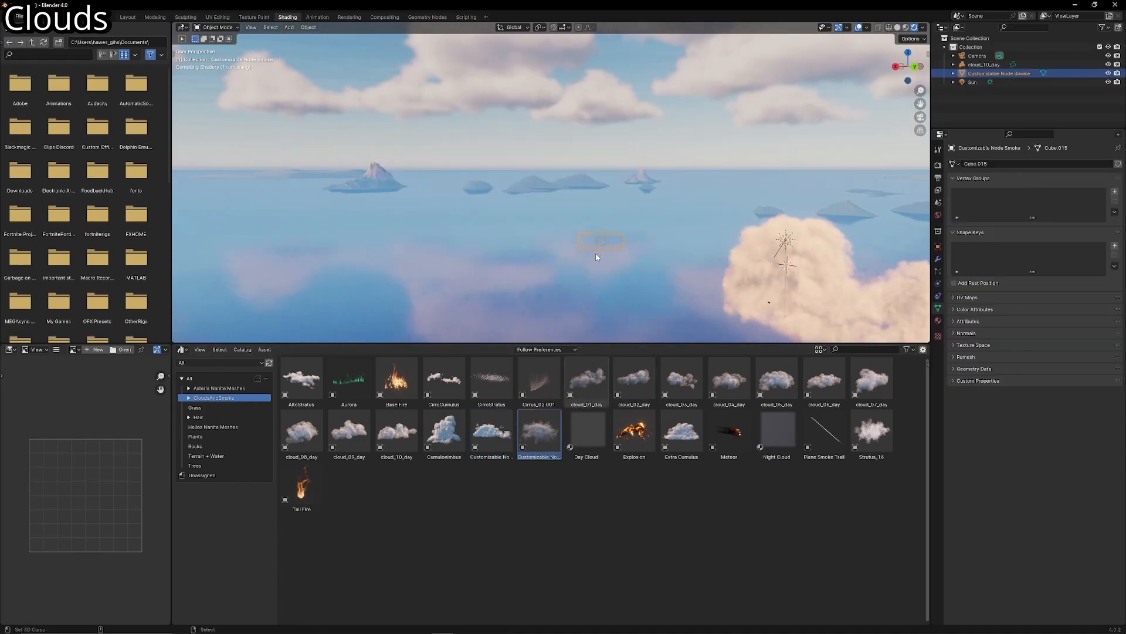
key(shift+grave)
key(w)
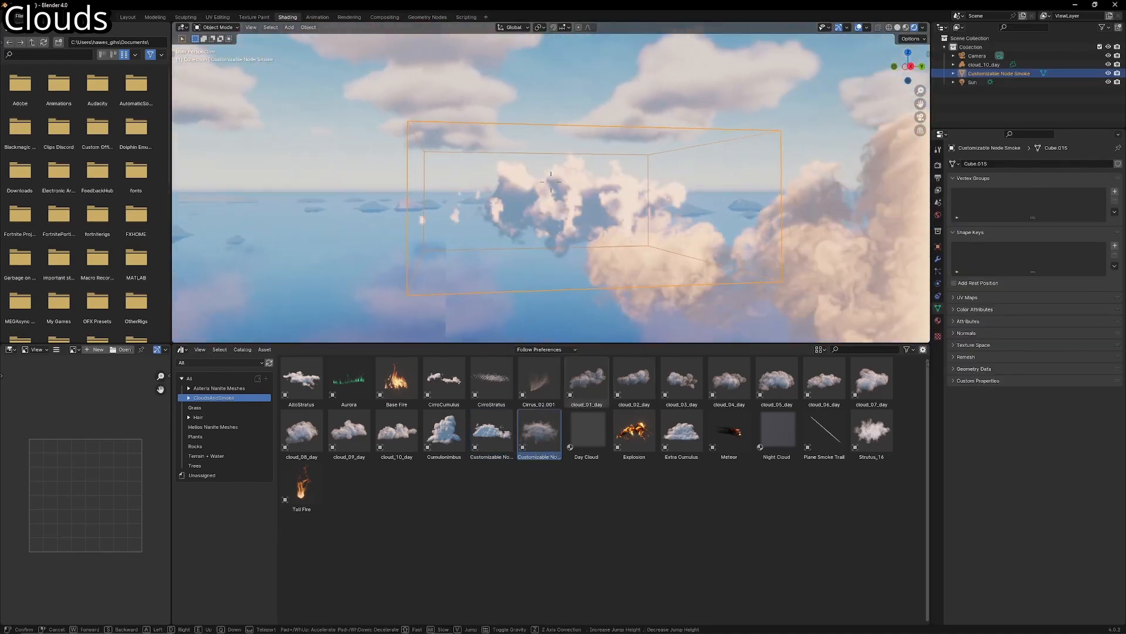
click(614, 284)
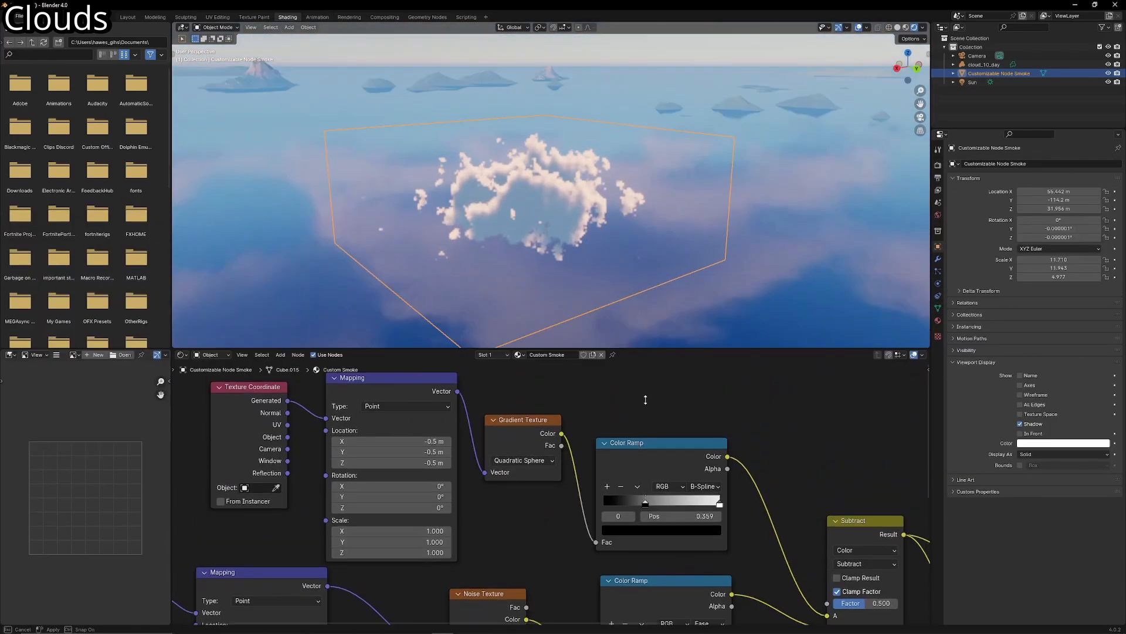
- Enlarge the 3D view and inspect the node smoke against the neighbouring cloud from near and far
drag(645, 399, 645, 405)
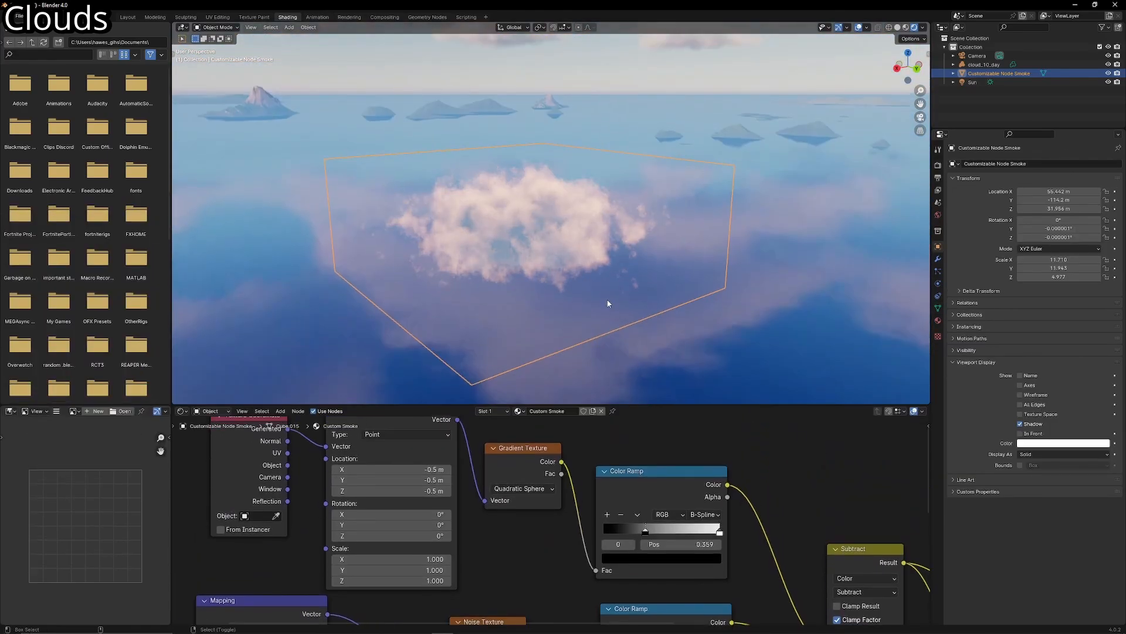
key(shift+grave)
key(s)
key(w)
click(551, 213)
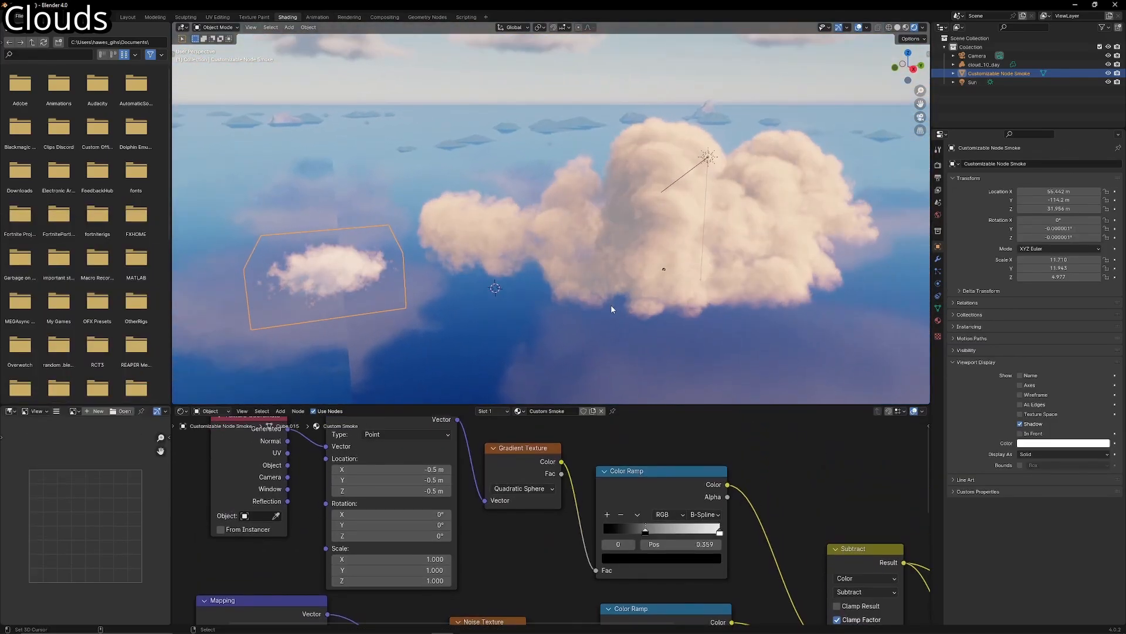
key(shift+grave)
key(w)
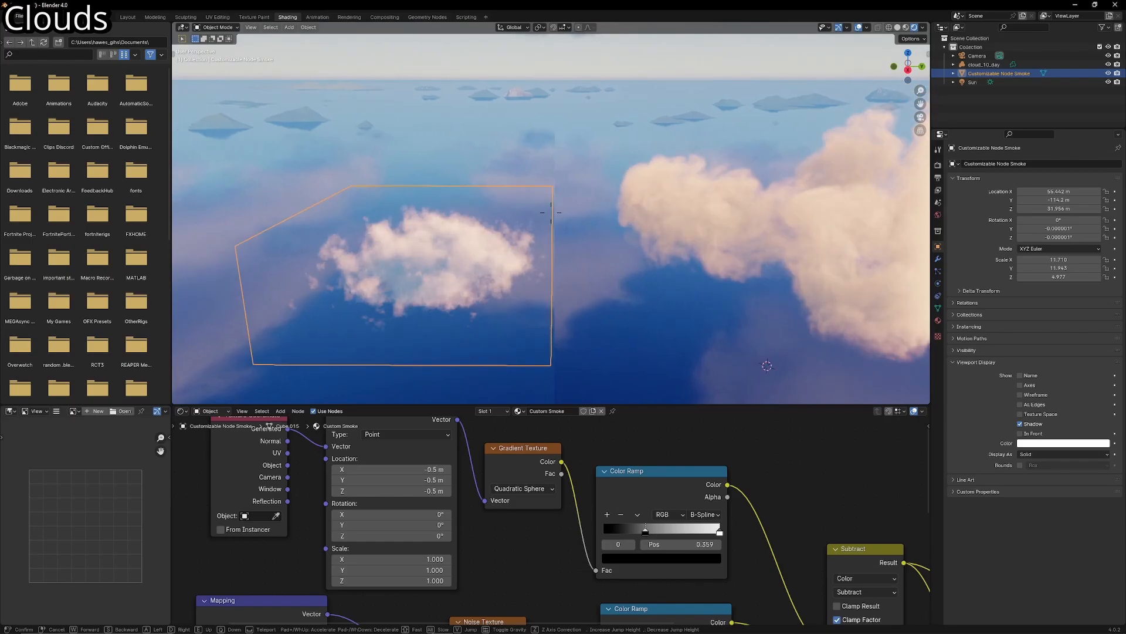
click(607, 306)
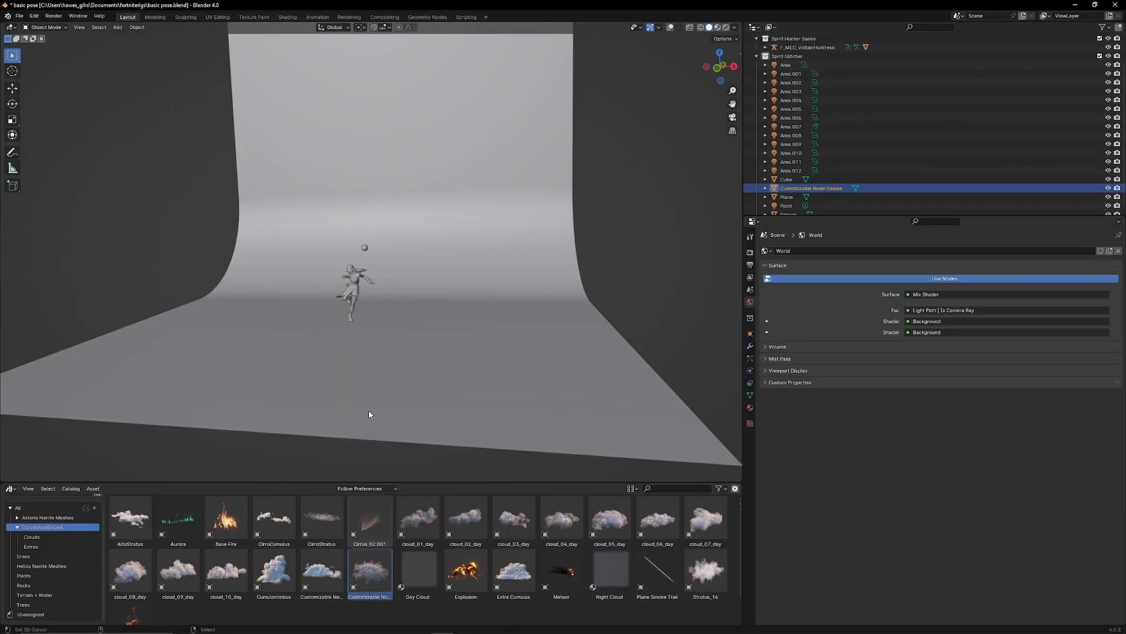
- Show the viewport overlays, scale the node smoke down near the backdrop's size, and move it over the character
click(670, 28)
scroll(494, 281, down, 8)
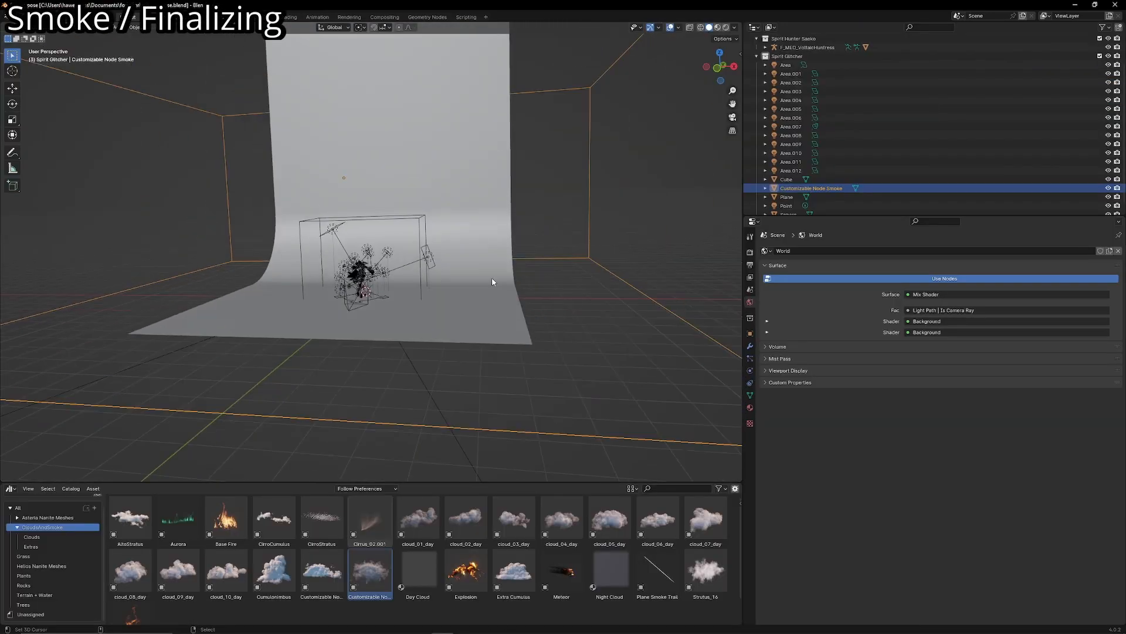
drag(577, 309, 442, 343)
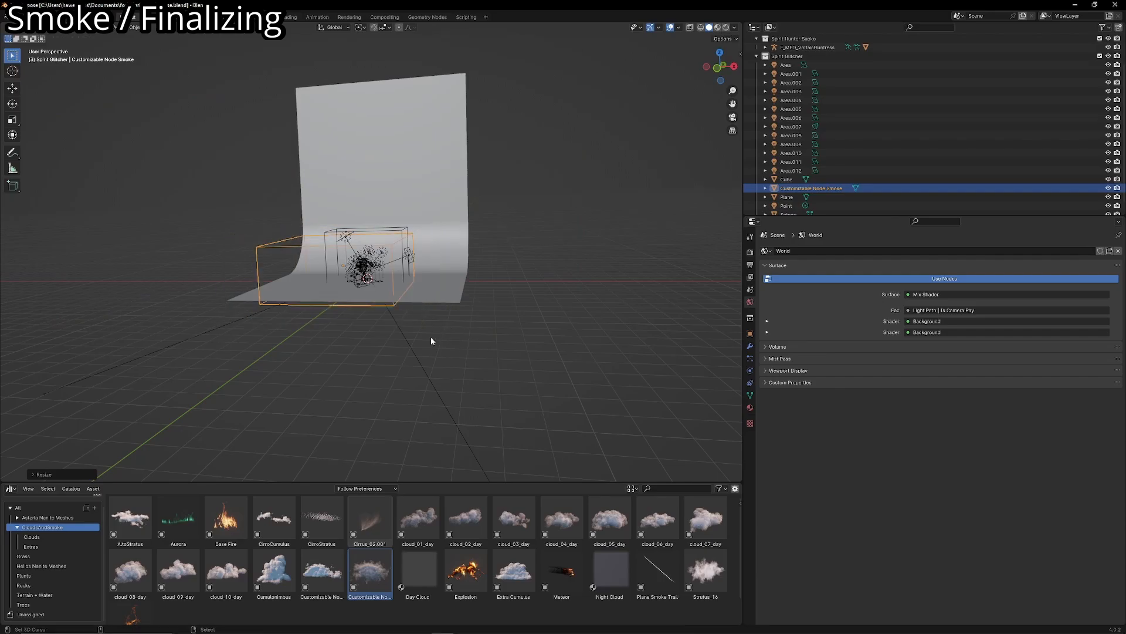
middle_drag(431, 336, 451, 318)
scroll(427, 330, up, 4)
key(g)
click(450, 354)
scroll(449, 354, up, 3)
- Shrink the node smoke further and reposition its box around the character's lower body
key(s)
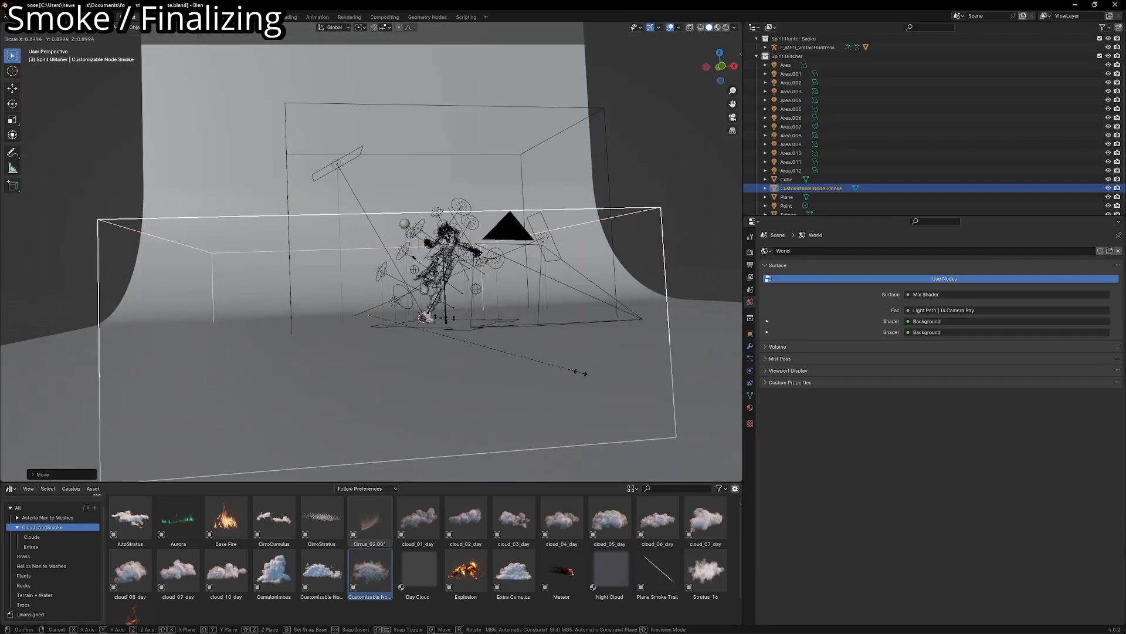
click(540, 363)
key(g)
click(535, 348)
mouse_move(535, 349)
middle_down()
mouse_move(509, 370)
mouse_move(522, 354)
middle_up()
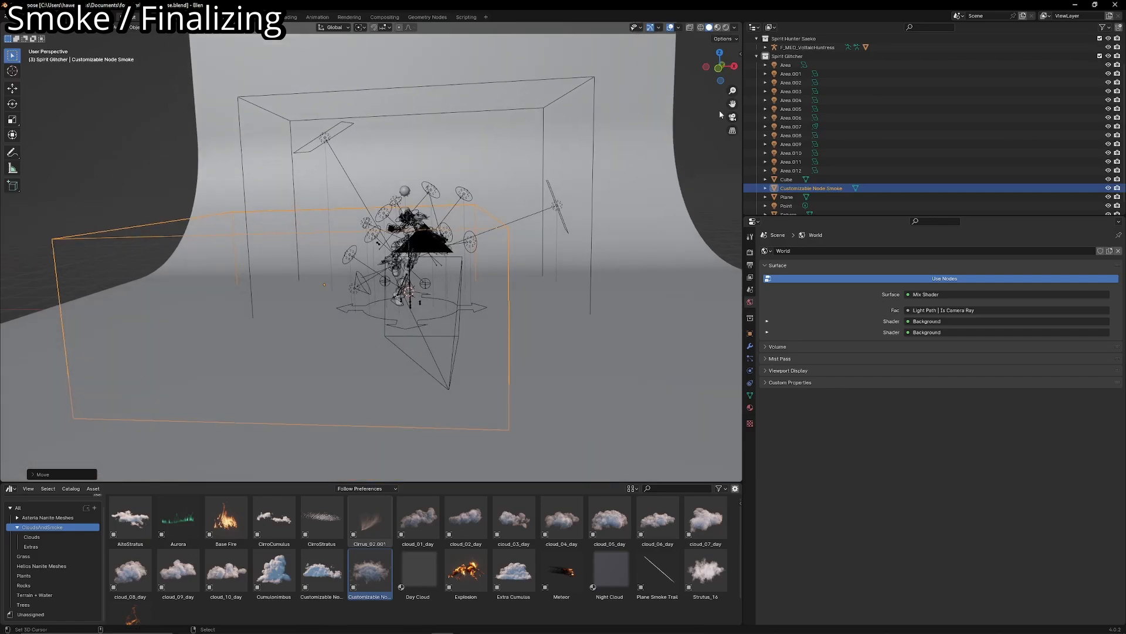
- Preview the scene in rendered shading through the camera, and lower the smoke toward the character's feet
click(726, 27)
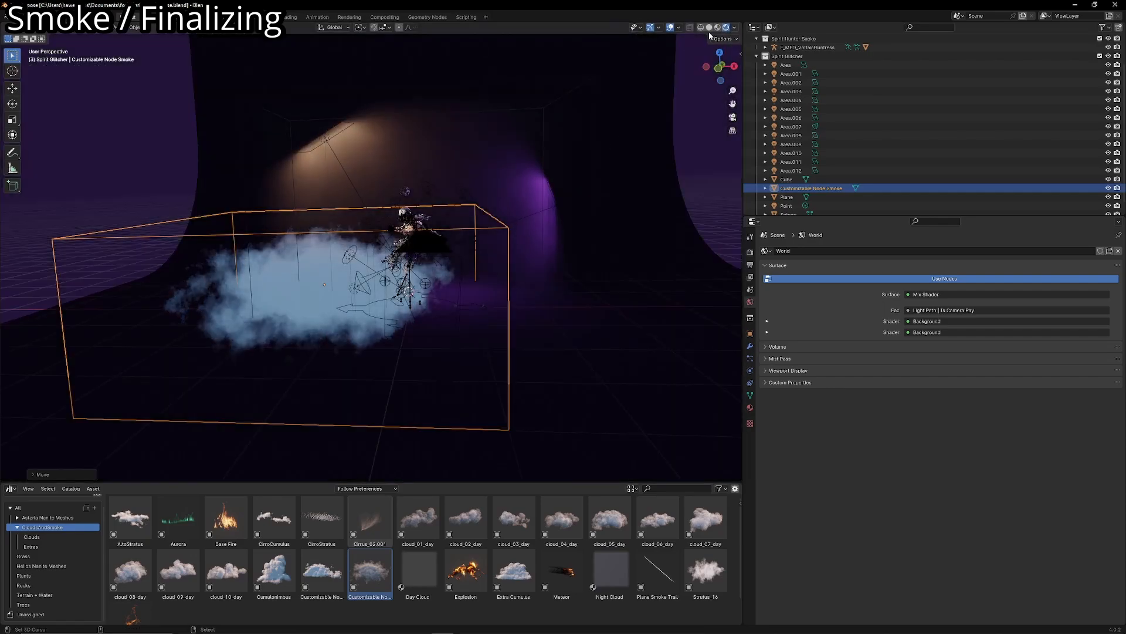
key(KP_0)
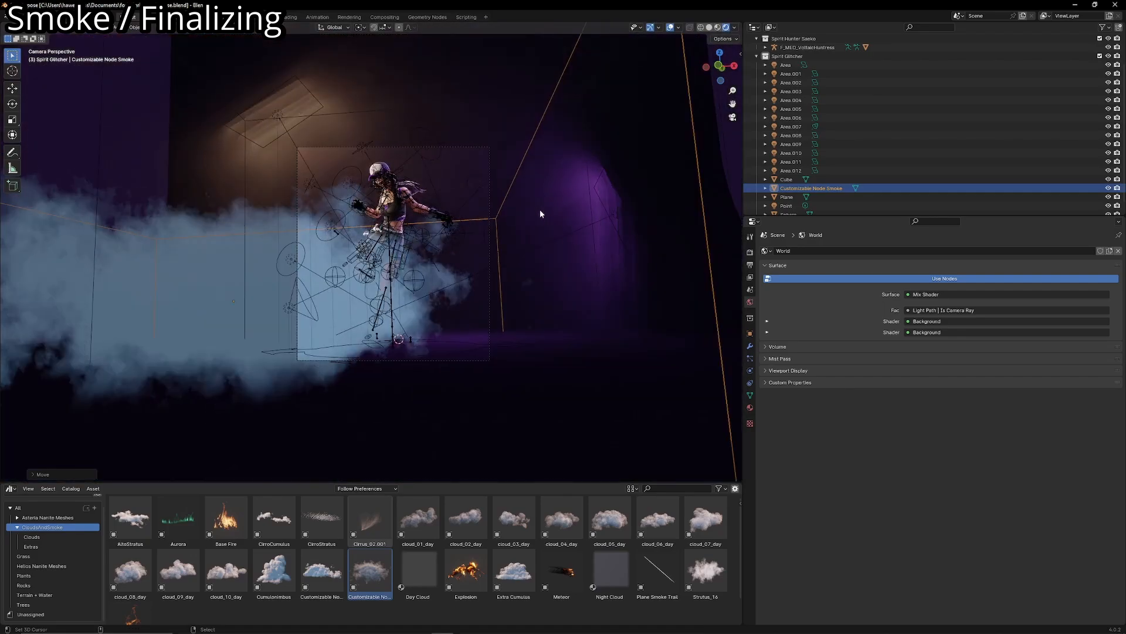
click(749, 346)
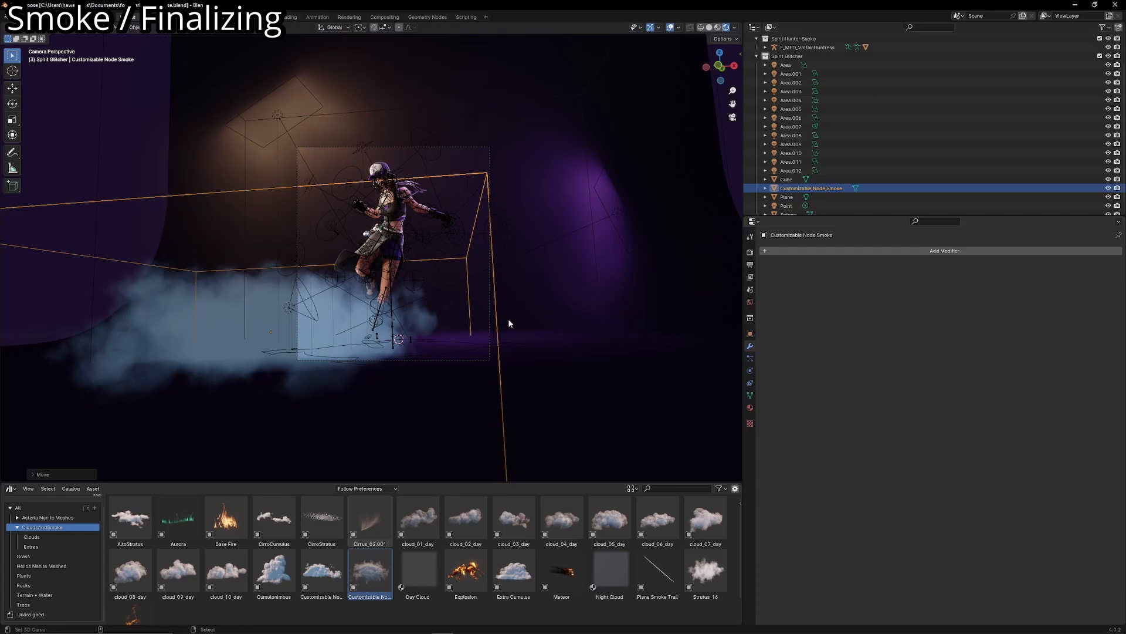
scroll(509, 323, up, 2)
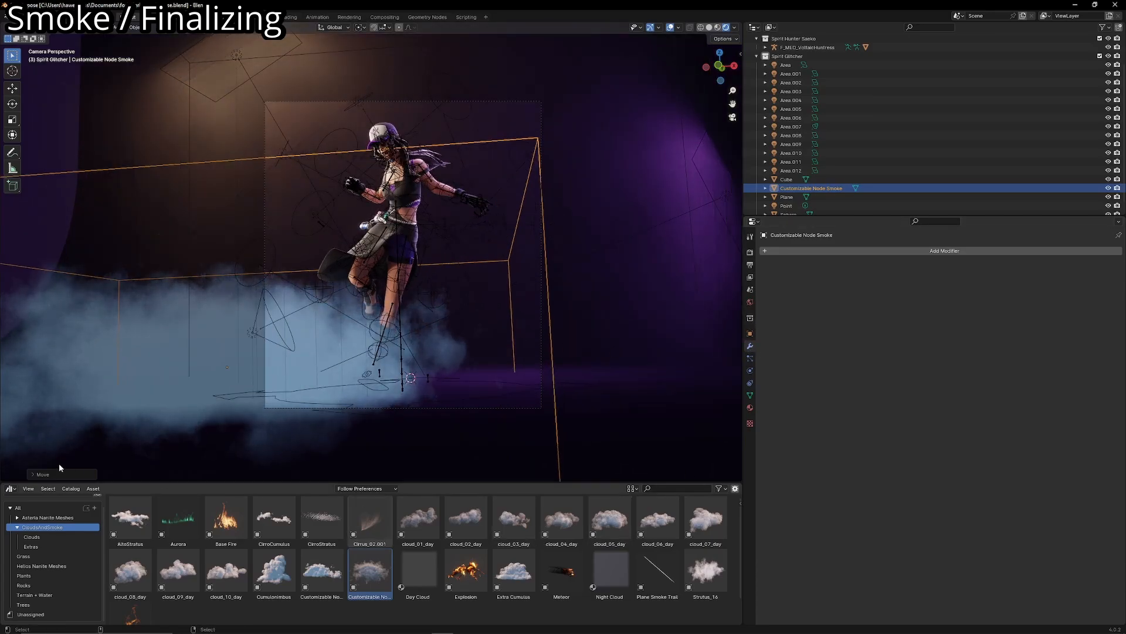
- Open the smoke material in the Shader Editor and set the Multiply value feeding Emission Strength to 0
click(11, 489)
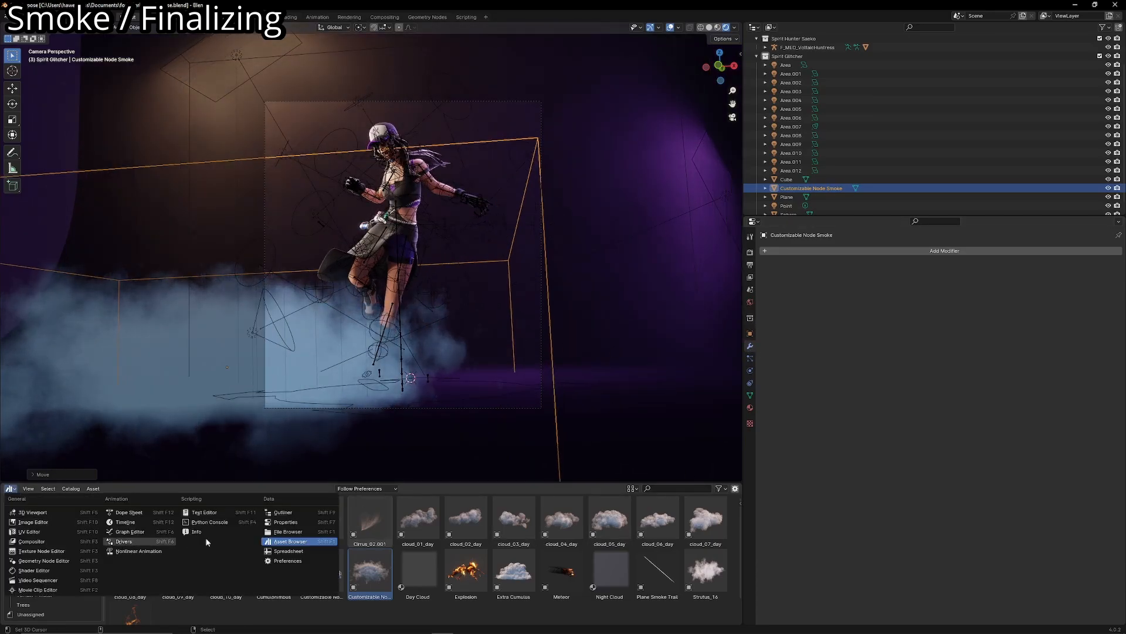
click(34, 570)
scroll(453, 503, up, 3)
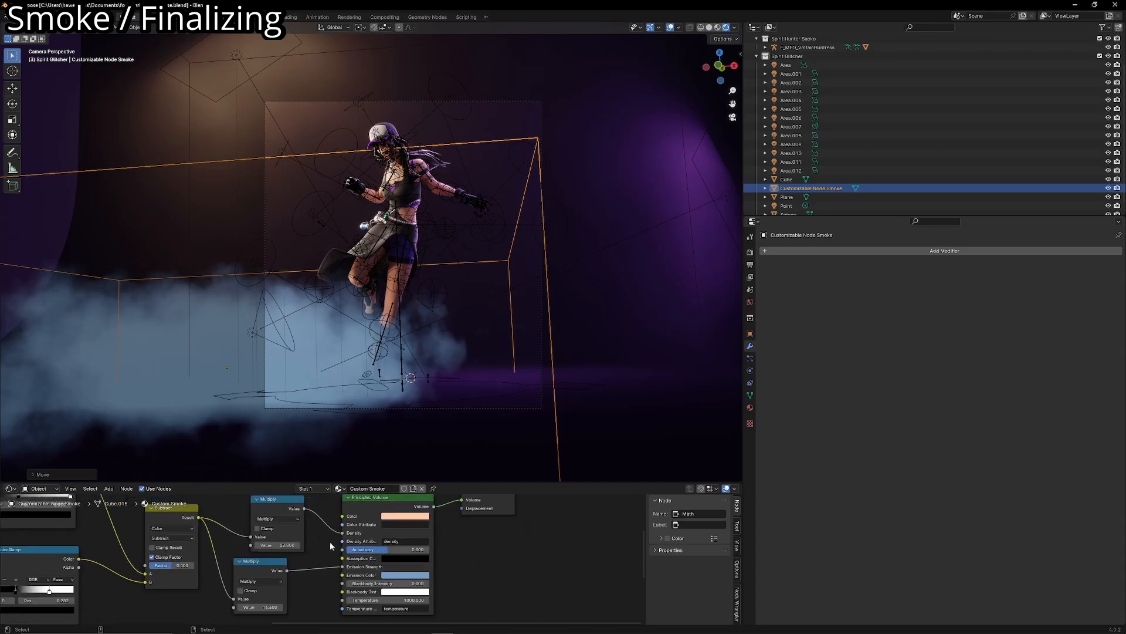
scroll(329, 545, up, 2)
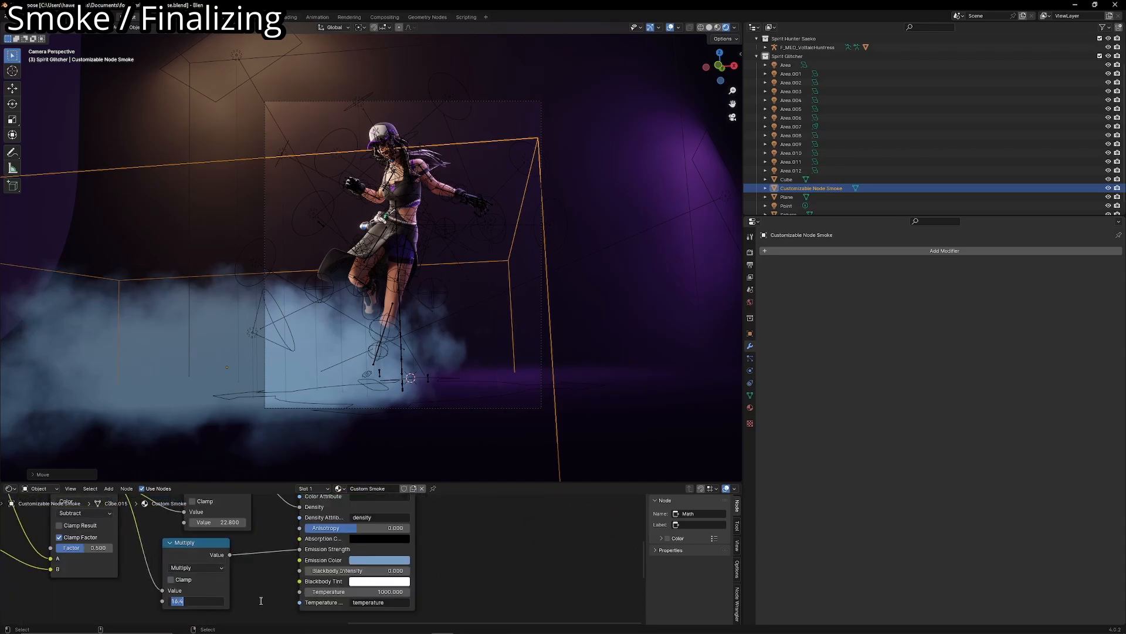
key(Return)
- Set the Principled Volume color to white and the density Multiply value to 1, and move the smoke lower
middle_drag(326, 514, 388, 560)
click(441, 531)
drag(461, 497, 404, 498)
middle_drag(342, 330, 387, 376)
key(Escape)
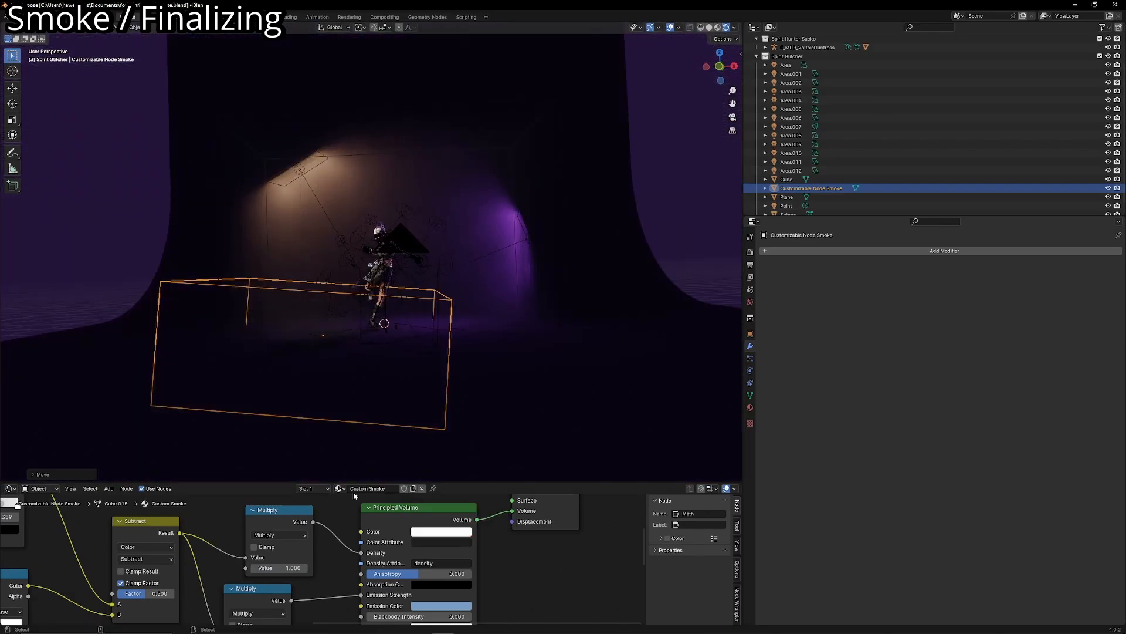
- Try a density Multiply value of 5 in the camera view, and settle on 1.9
key(KP_0)
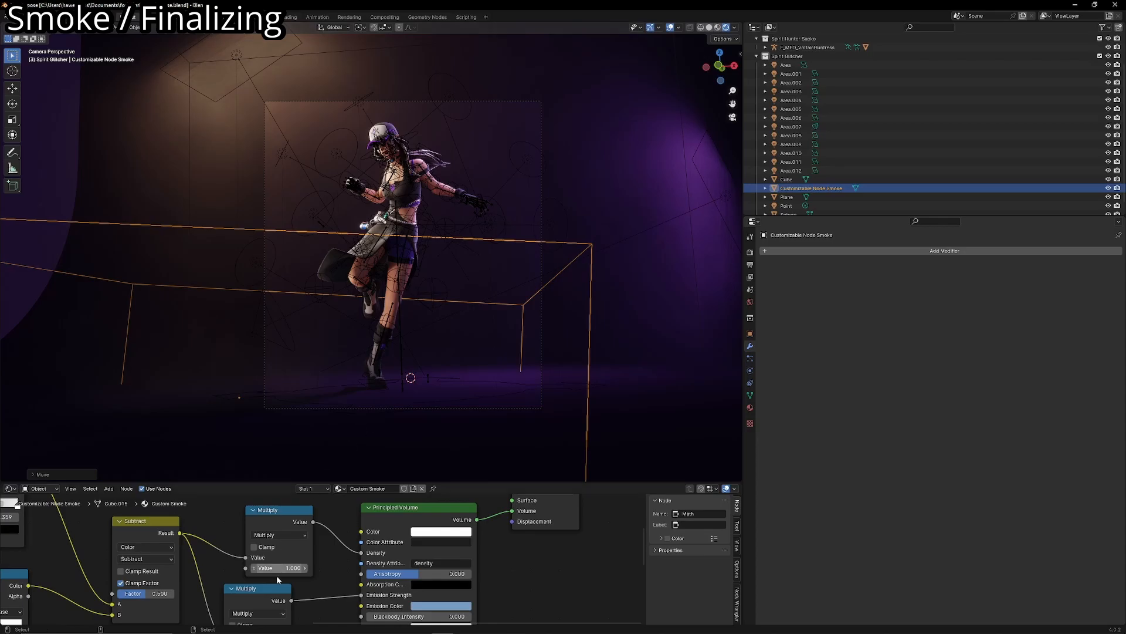
double_click(279, 568)
text(5)
key(Return)
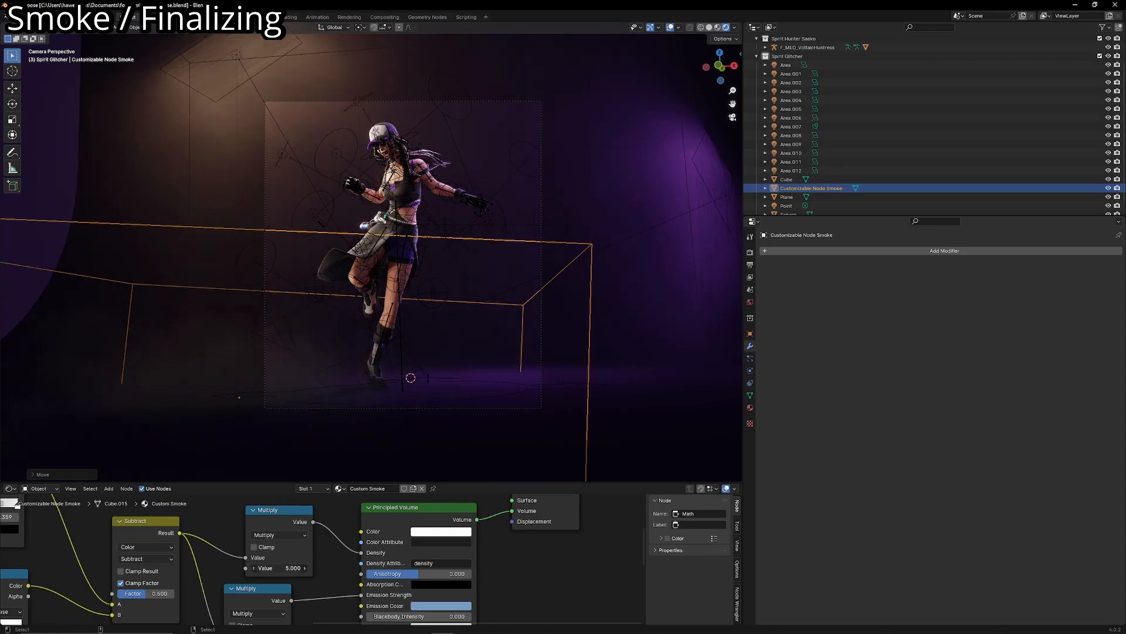
drag(279, 567, 261, 568)
- Adjust the smoke's height, undo the last change, and move the smoke box closer around the character
key(g)
key(z)
click(343, 420)
middle_drag(423, 378, 371, 405)
click(376, 407)
key(ctrl+z)
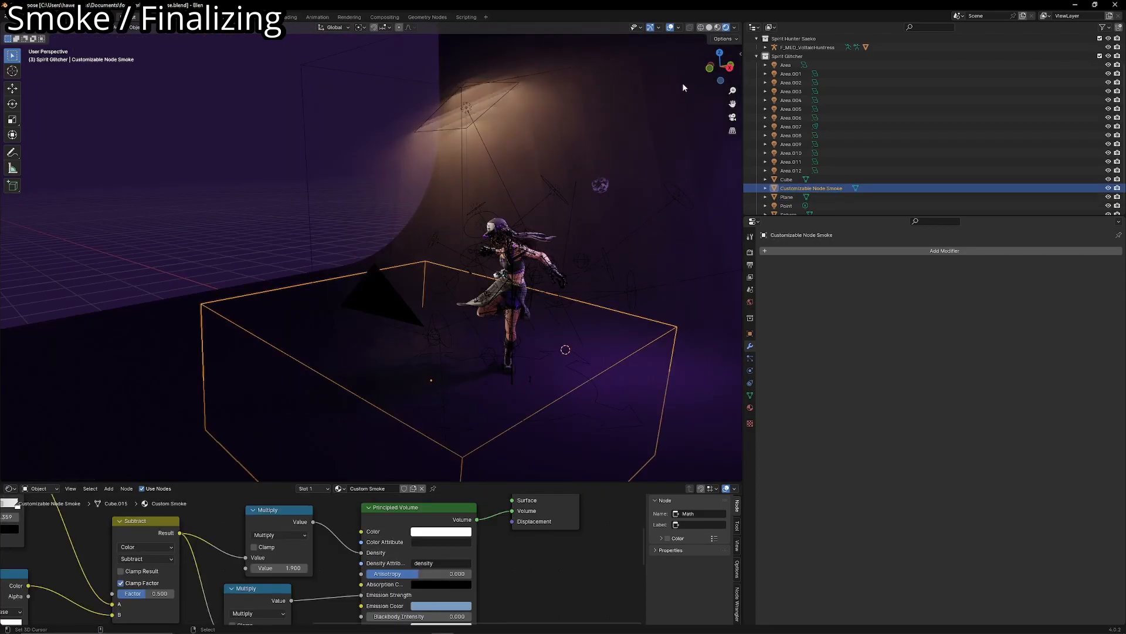
key(g)
click(517, 333)
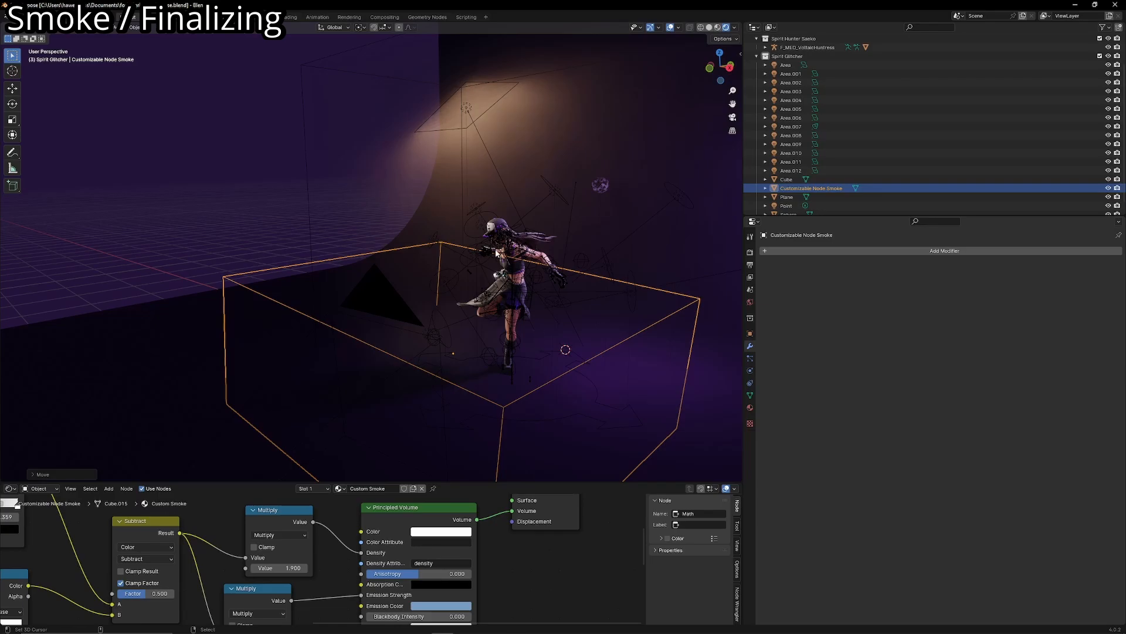
- Change the smoke's Principled Volume color to light purple and raise the density Multiply value to 10
key(KP_0)
click(440, 531)
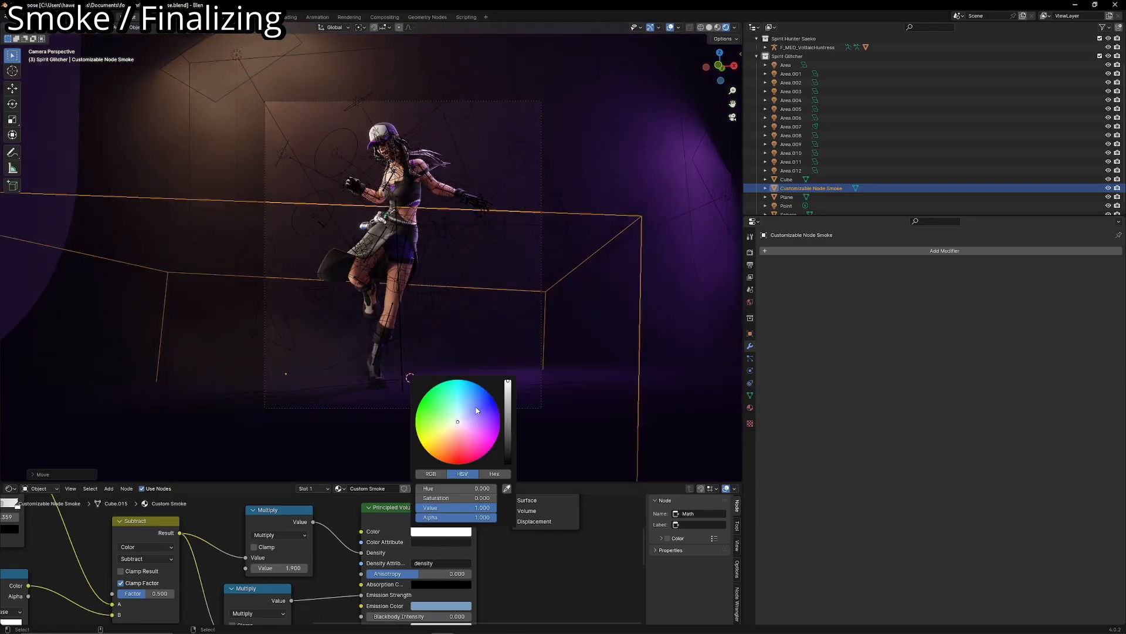
click(440, 531)
click(476, 423)
drag(281, 568, 376, 568)
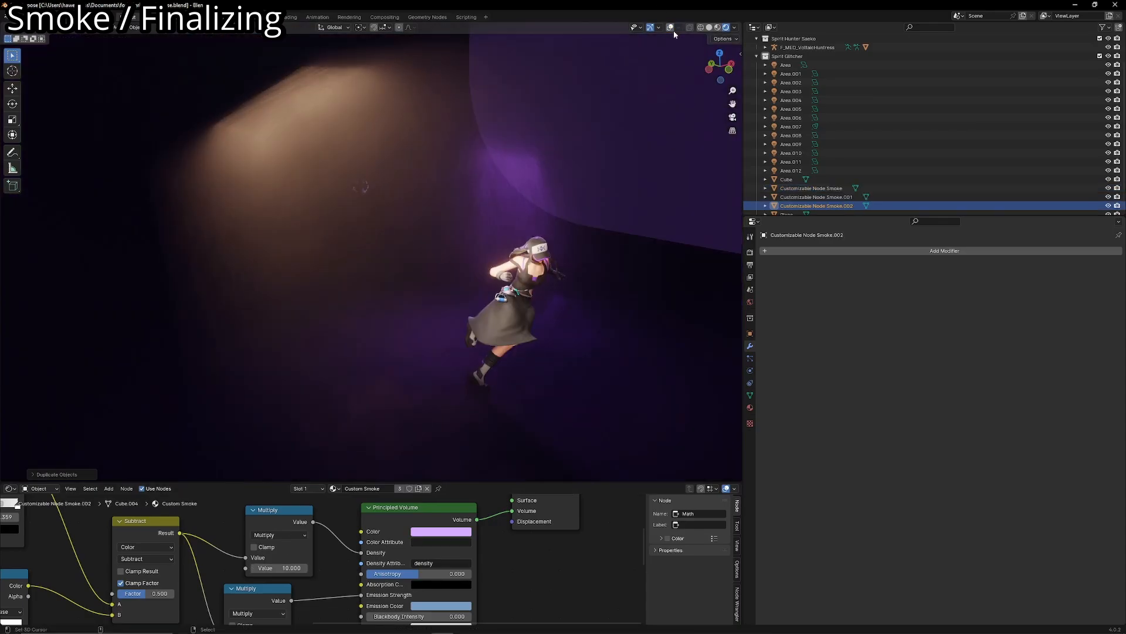
- Show the overlays and move the second smoke duplicate around the character, checking its placement in the camera view
click(670, 27)
key(g)
click(591, 347)
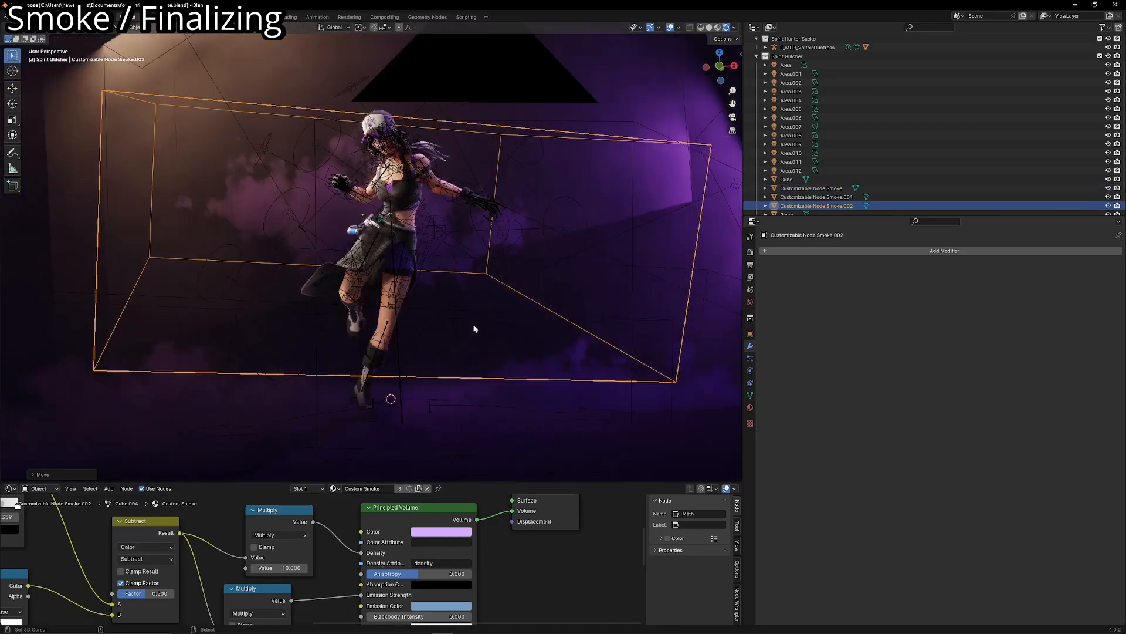
key(KP_0)
key(g)
click(609, 467)
key(r)
click(654, 390)
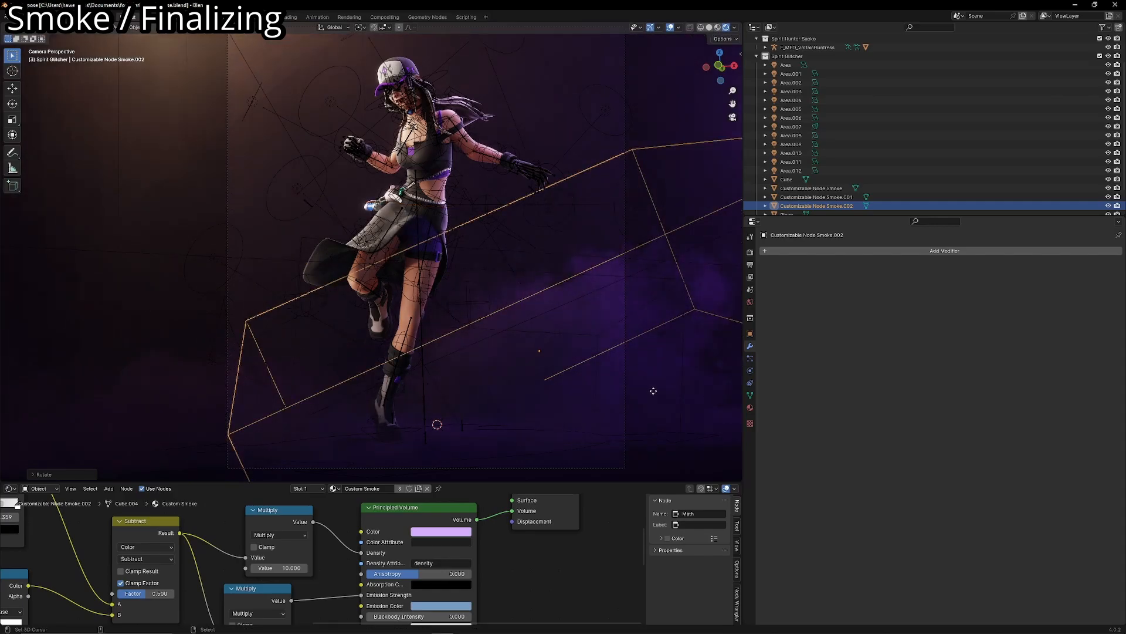
key(ctrl+z)
- Reposition the second smoke duplicate on one side of the character, and place a third duplicate on the opposite side
key(g)
click(611, 428)
key(g)
click(340, 411)
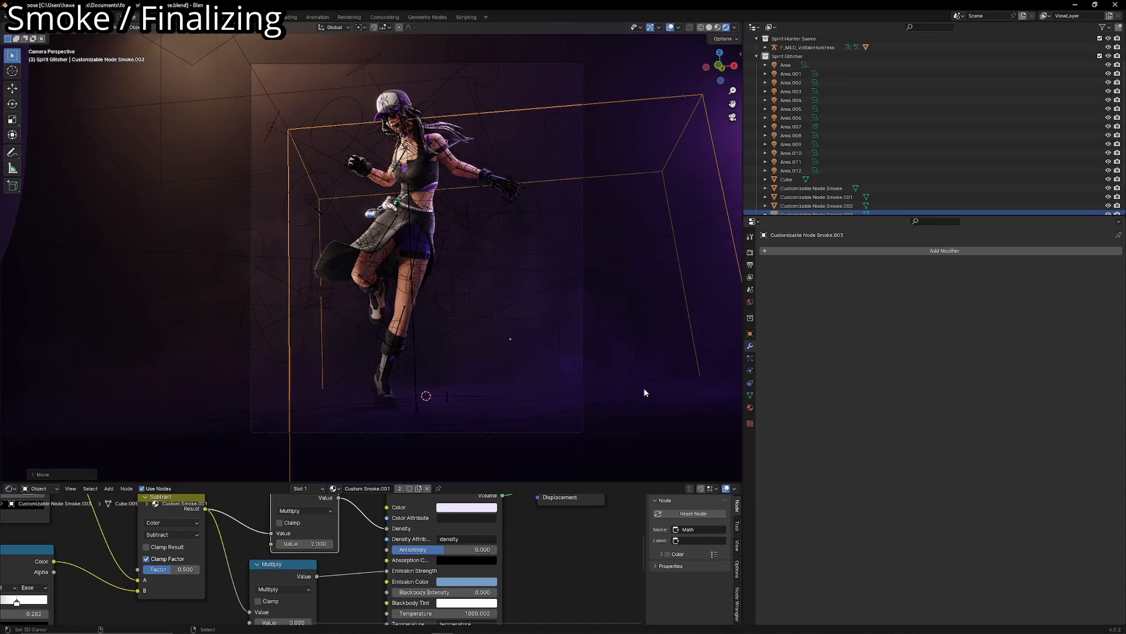
key(g)
click(666, 394)
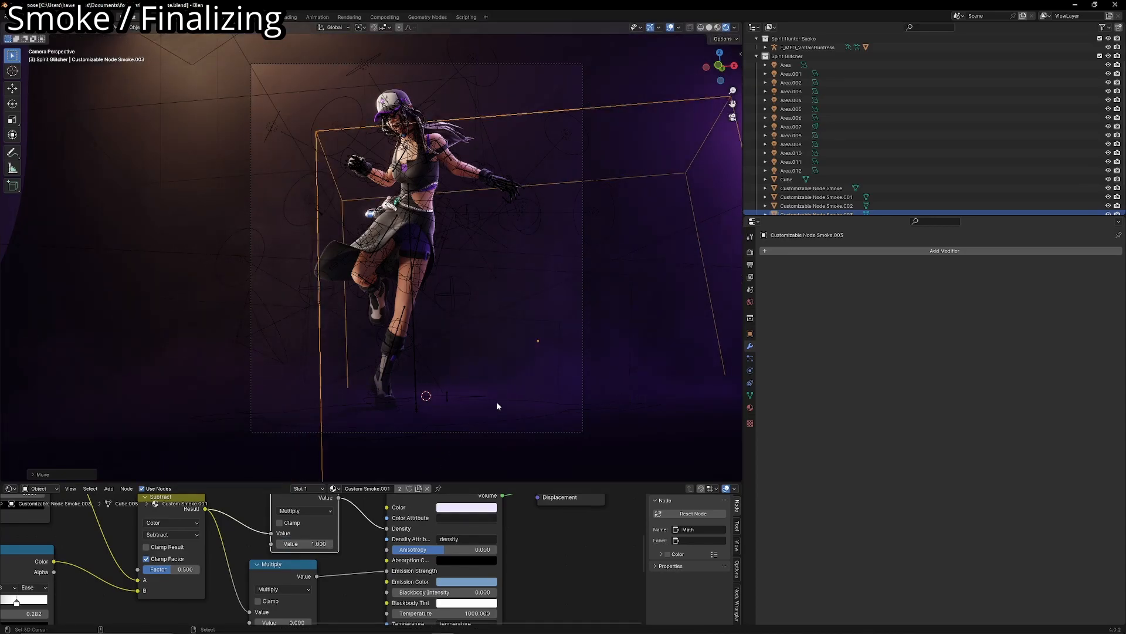
- Hide the viewport overlays and check the smoke around the character in the camera framing
click(670, 28)
scroll(559, 205, down, 1)
shift+middle_drag(554, 220, 548, 241)
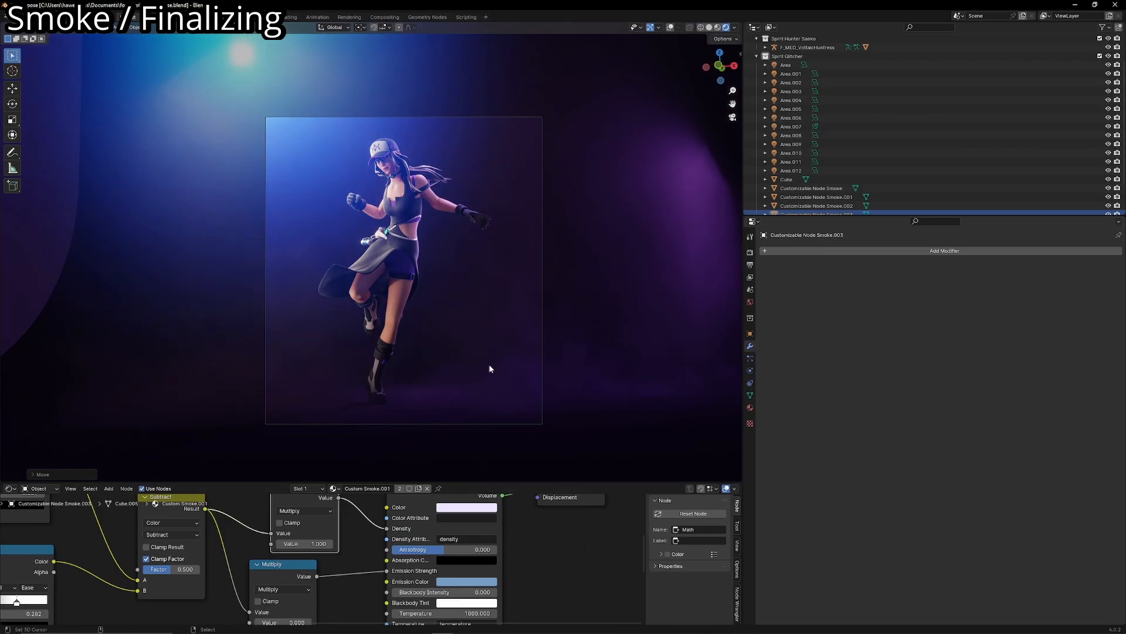
scroll(489, 365, up, 1)
- Examine the Noise Texture and Color Ramp nodes of the third smoke's material, and the smoke in the camera view
middle_drag(269, 547, 511, 506)
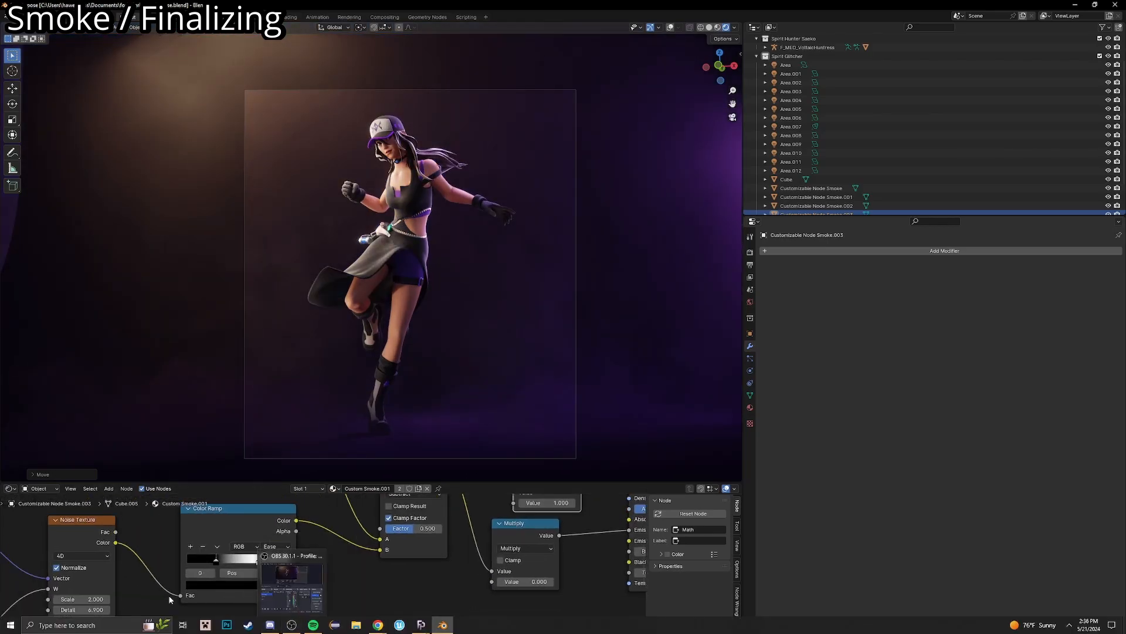
middle_drag(134, 585, 194, 572)
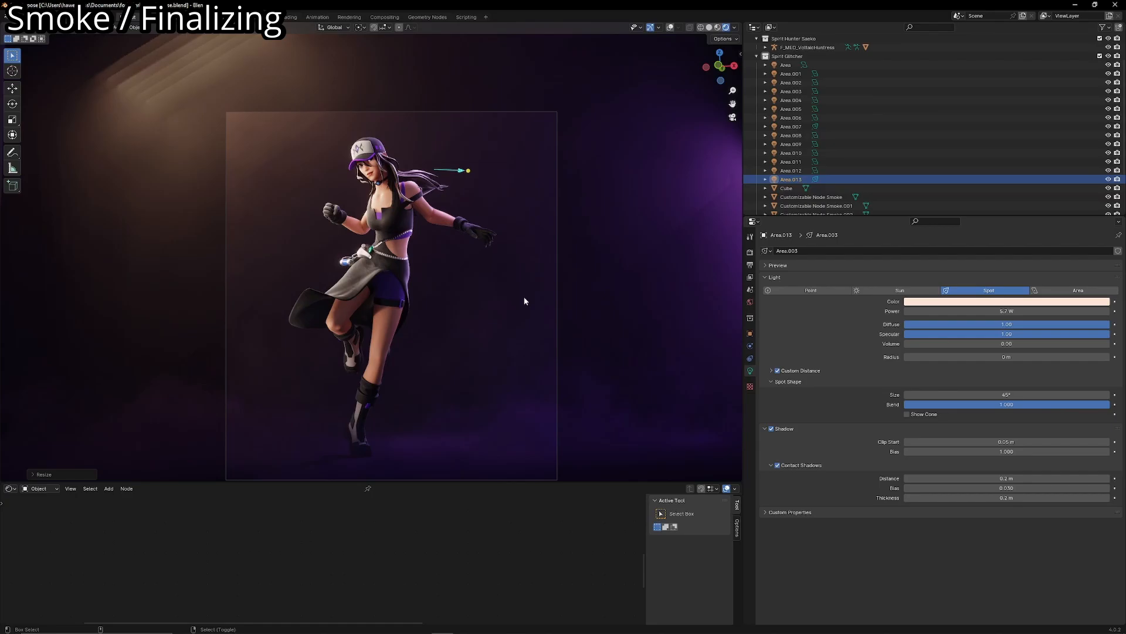
scroll(524, 284, up, 1)
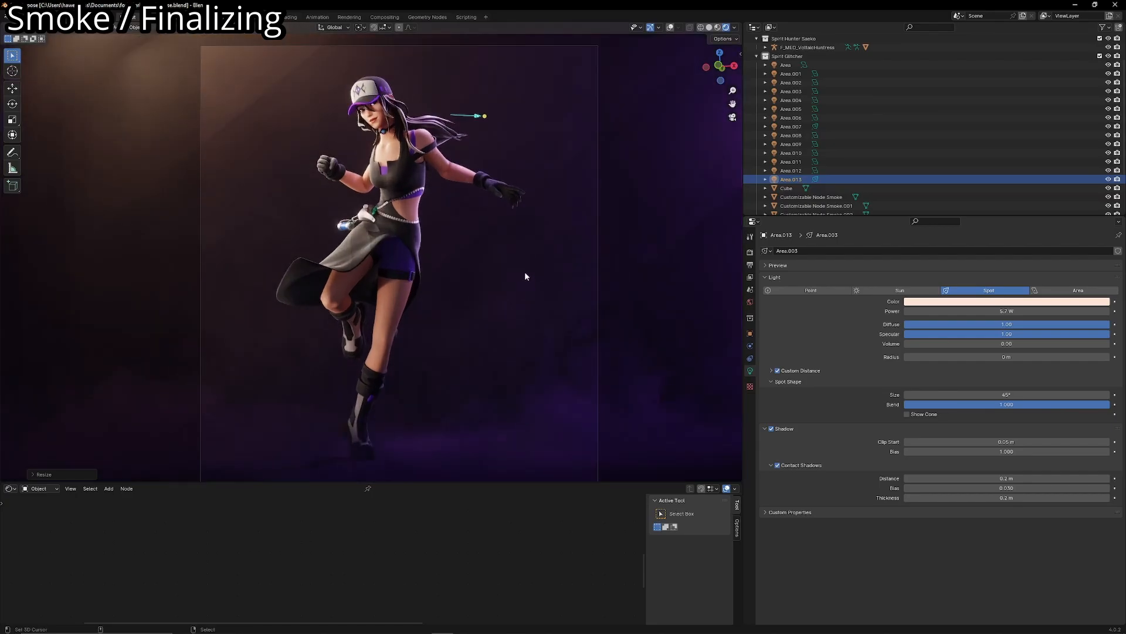
scroll(524, 273, down, 1)
scroll(524, 273, up, 1)
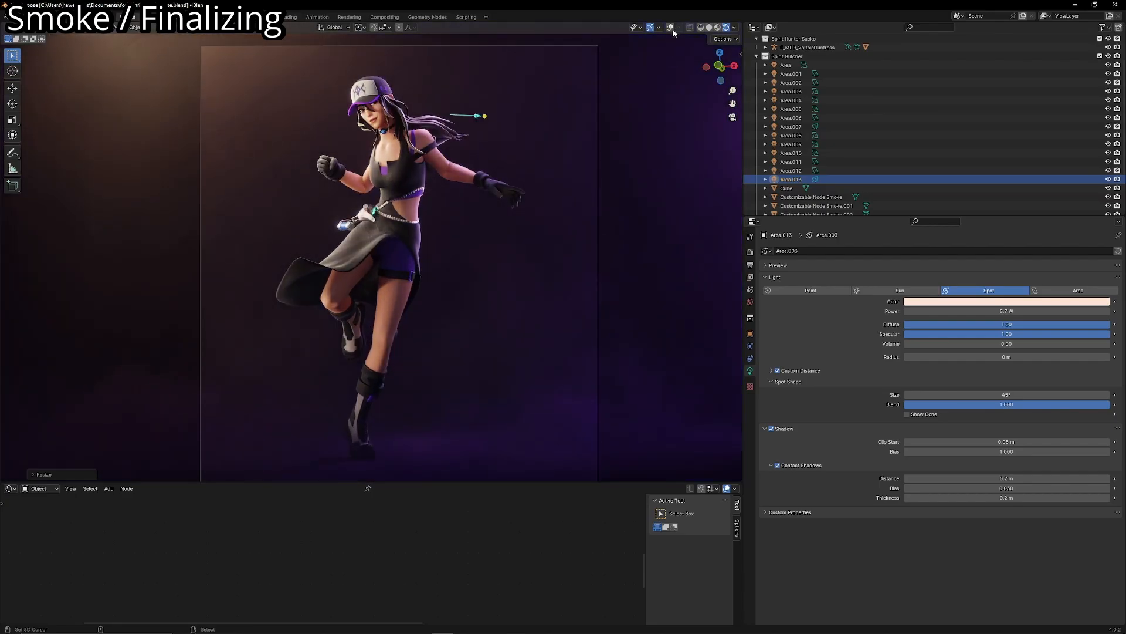